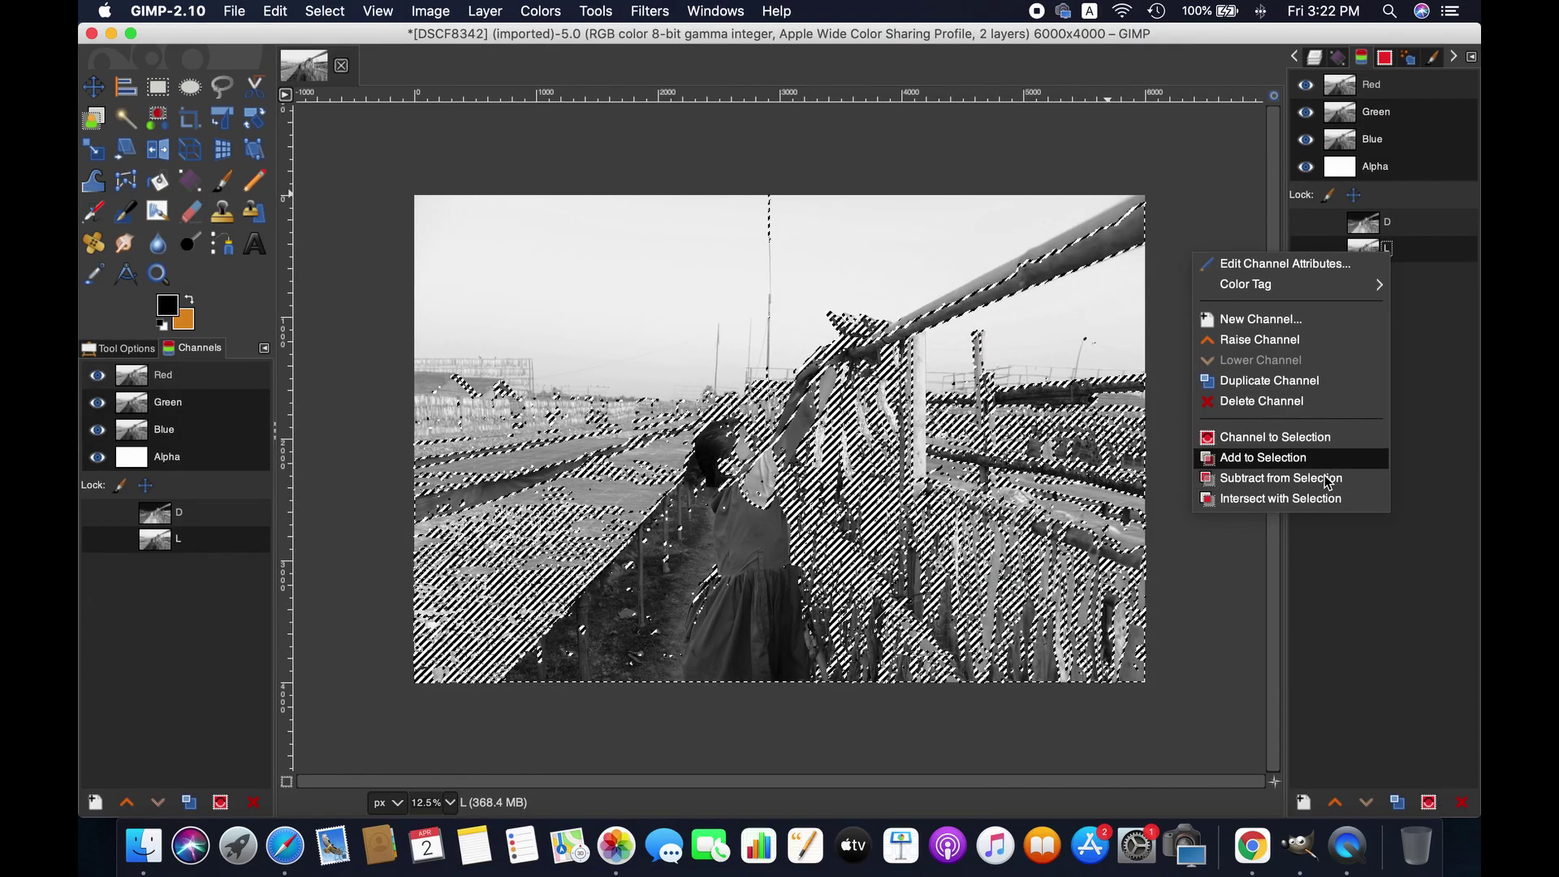
Narrow the selection using the L channel and save it as a new channel named DDD.
click(1324, 476)
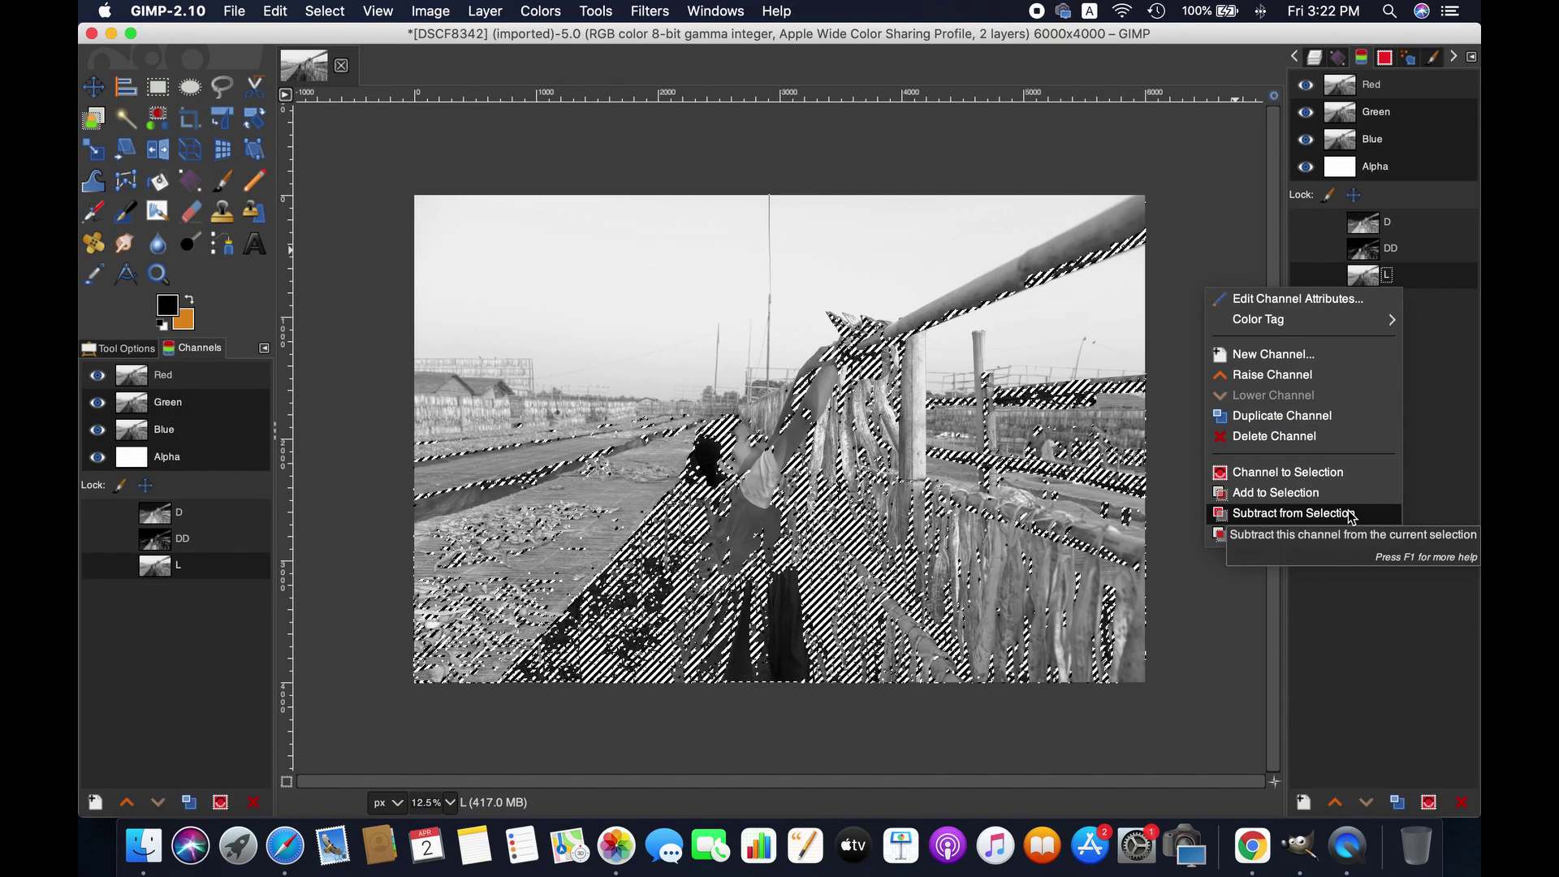
click(1352, 514)
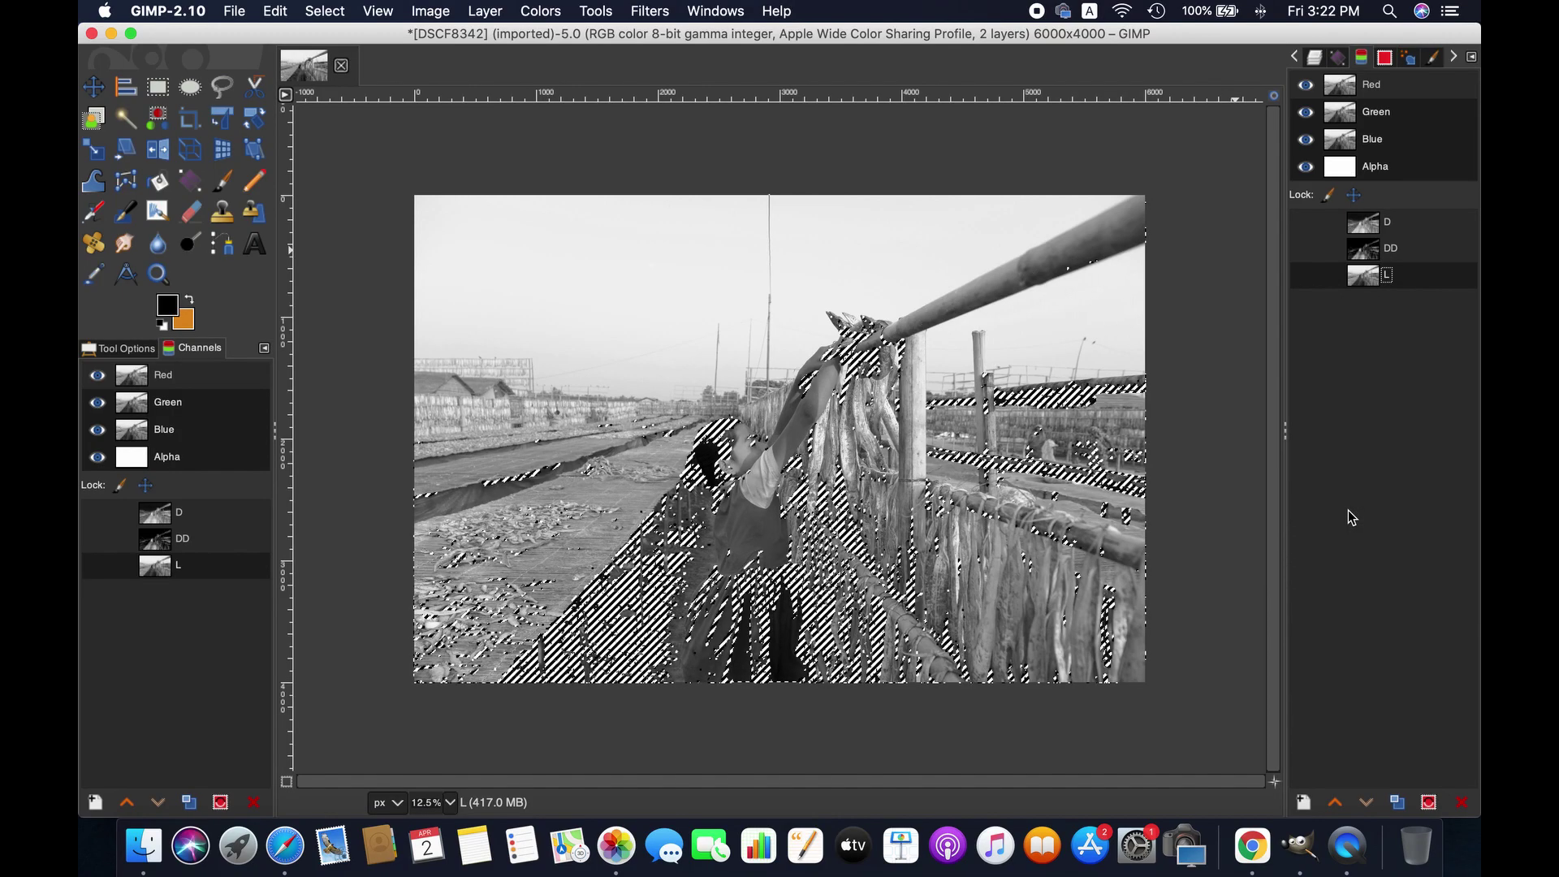
click(324, 11)
click(342, 341)
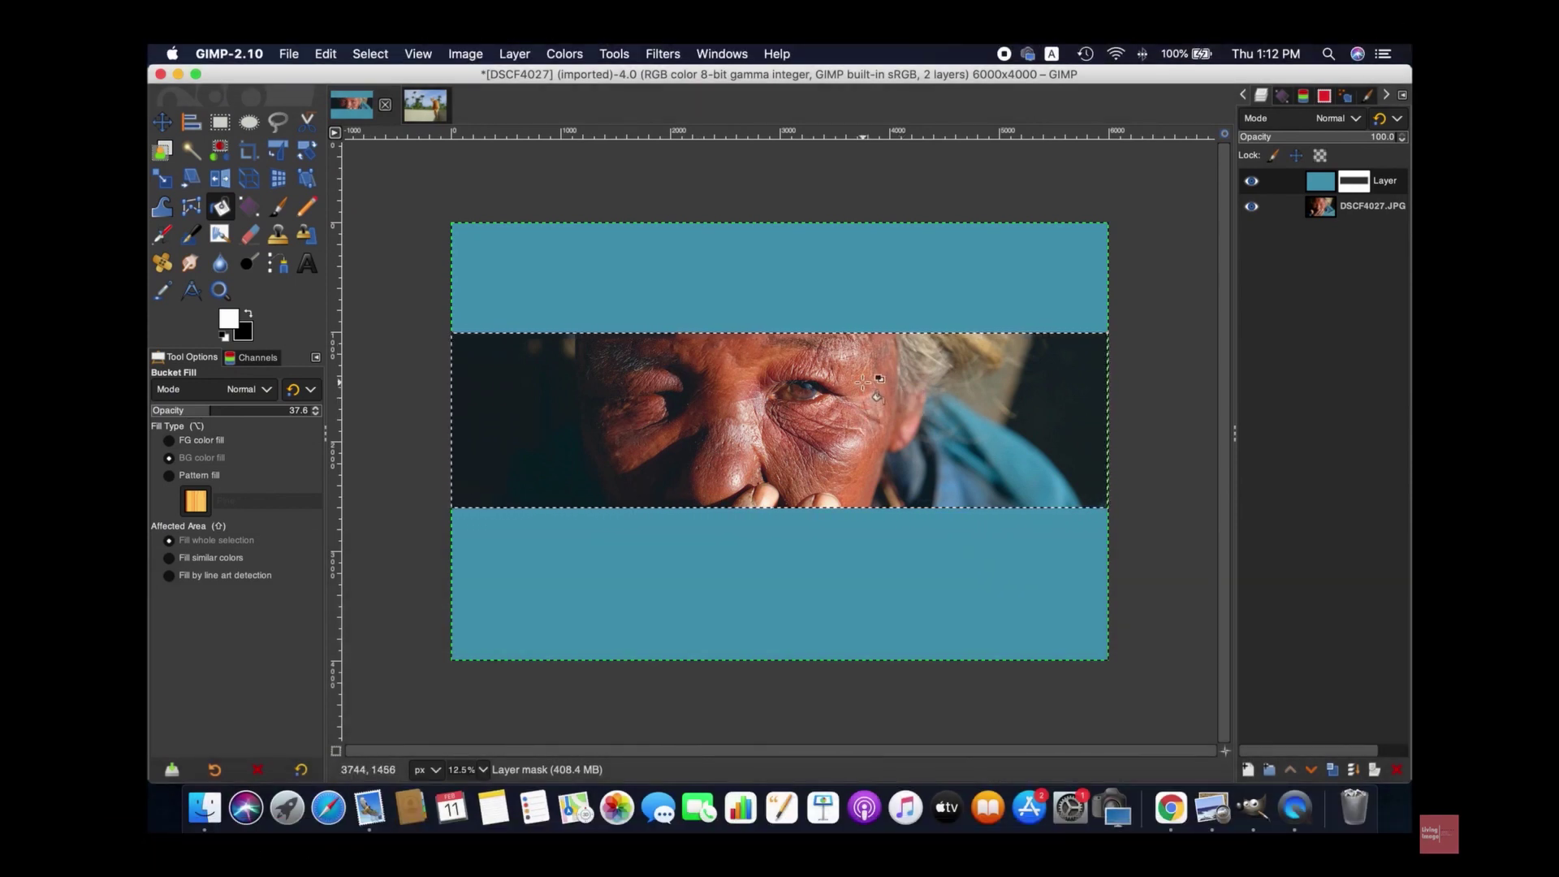
key(ctrl+Left)
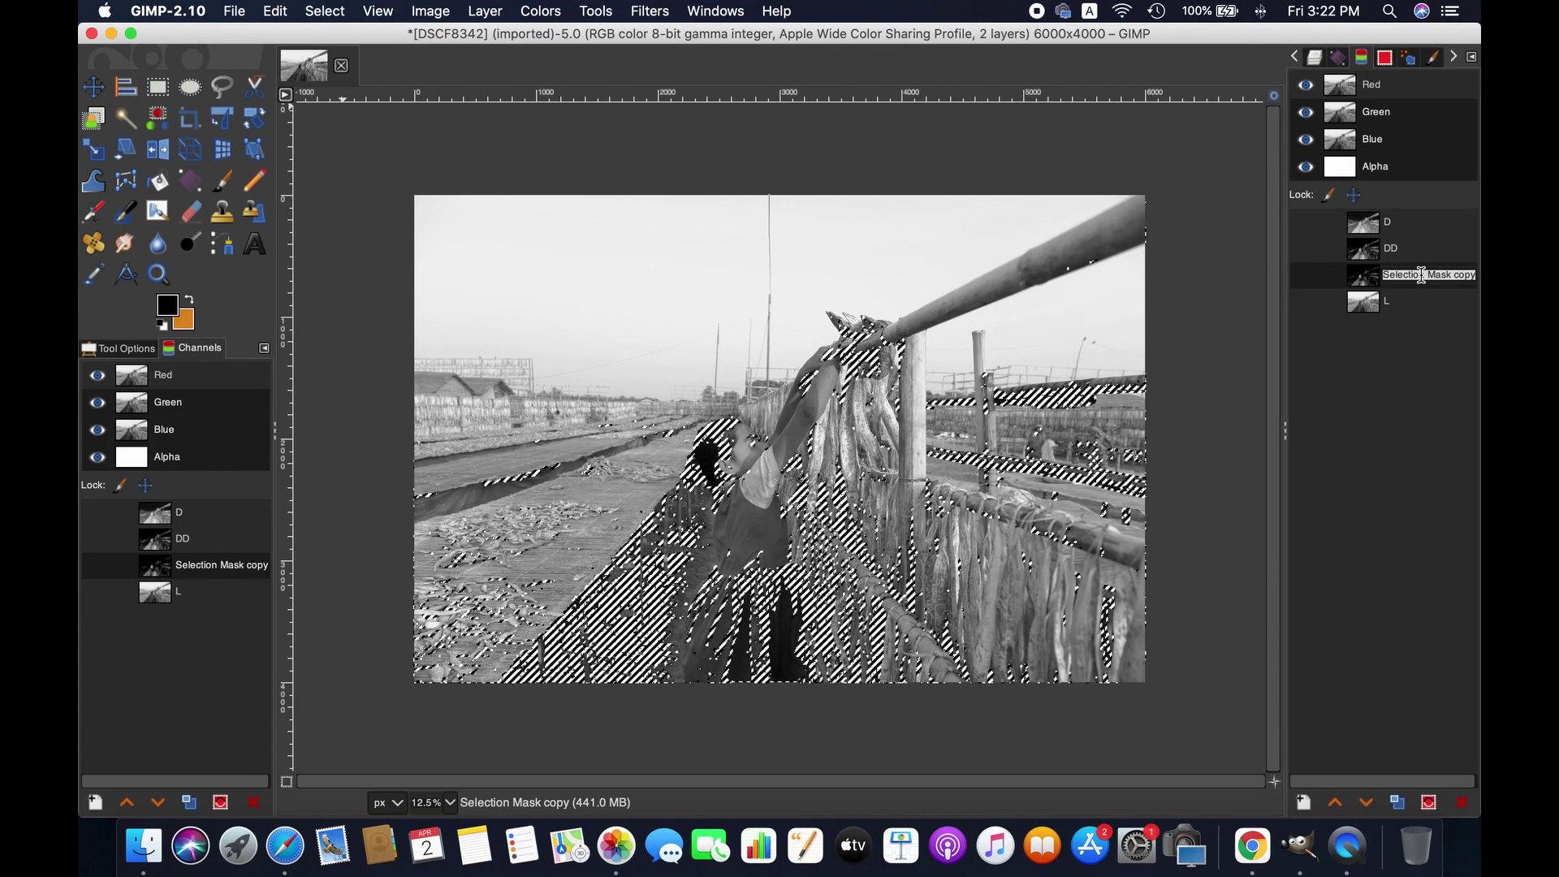
text(DDD)
key(Return)
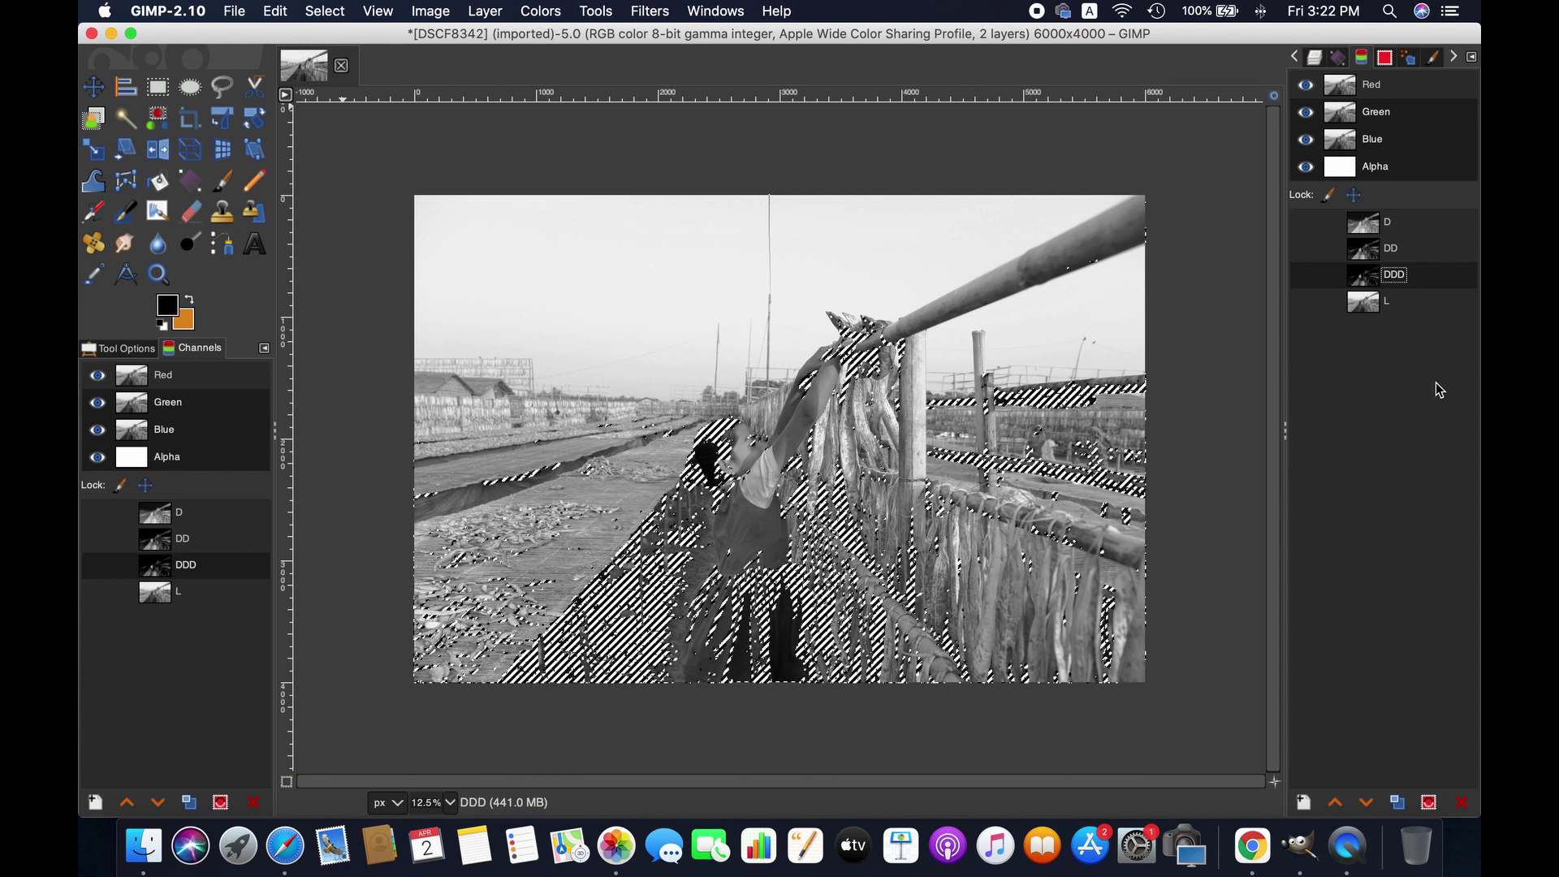
Make the L channel active and clear the selection with Select > None.
click(1400, 305)
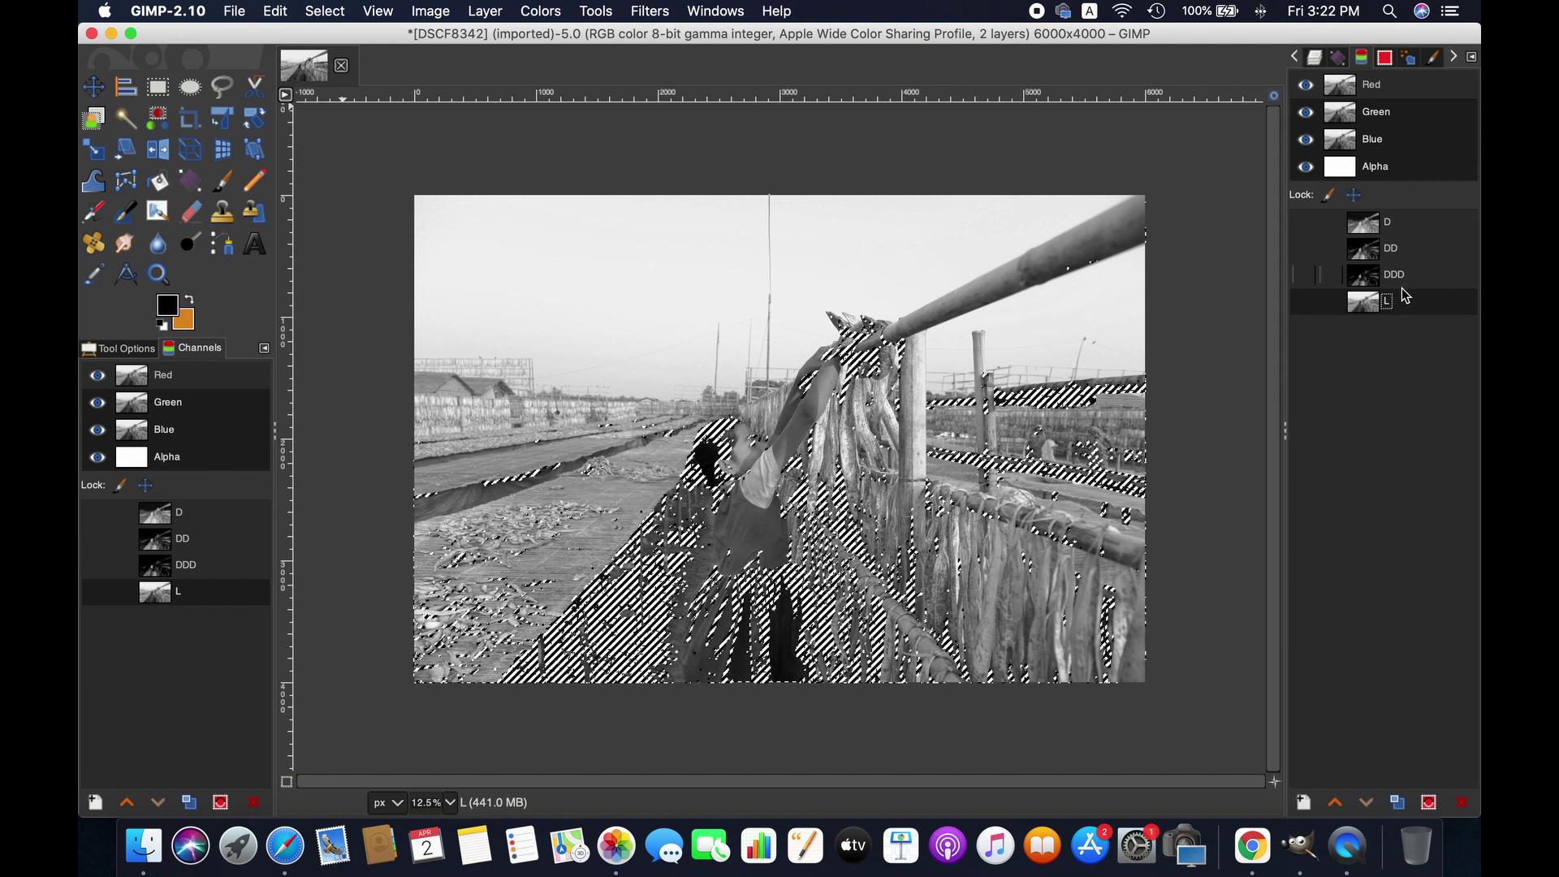
click(339, 10)
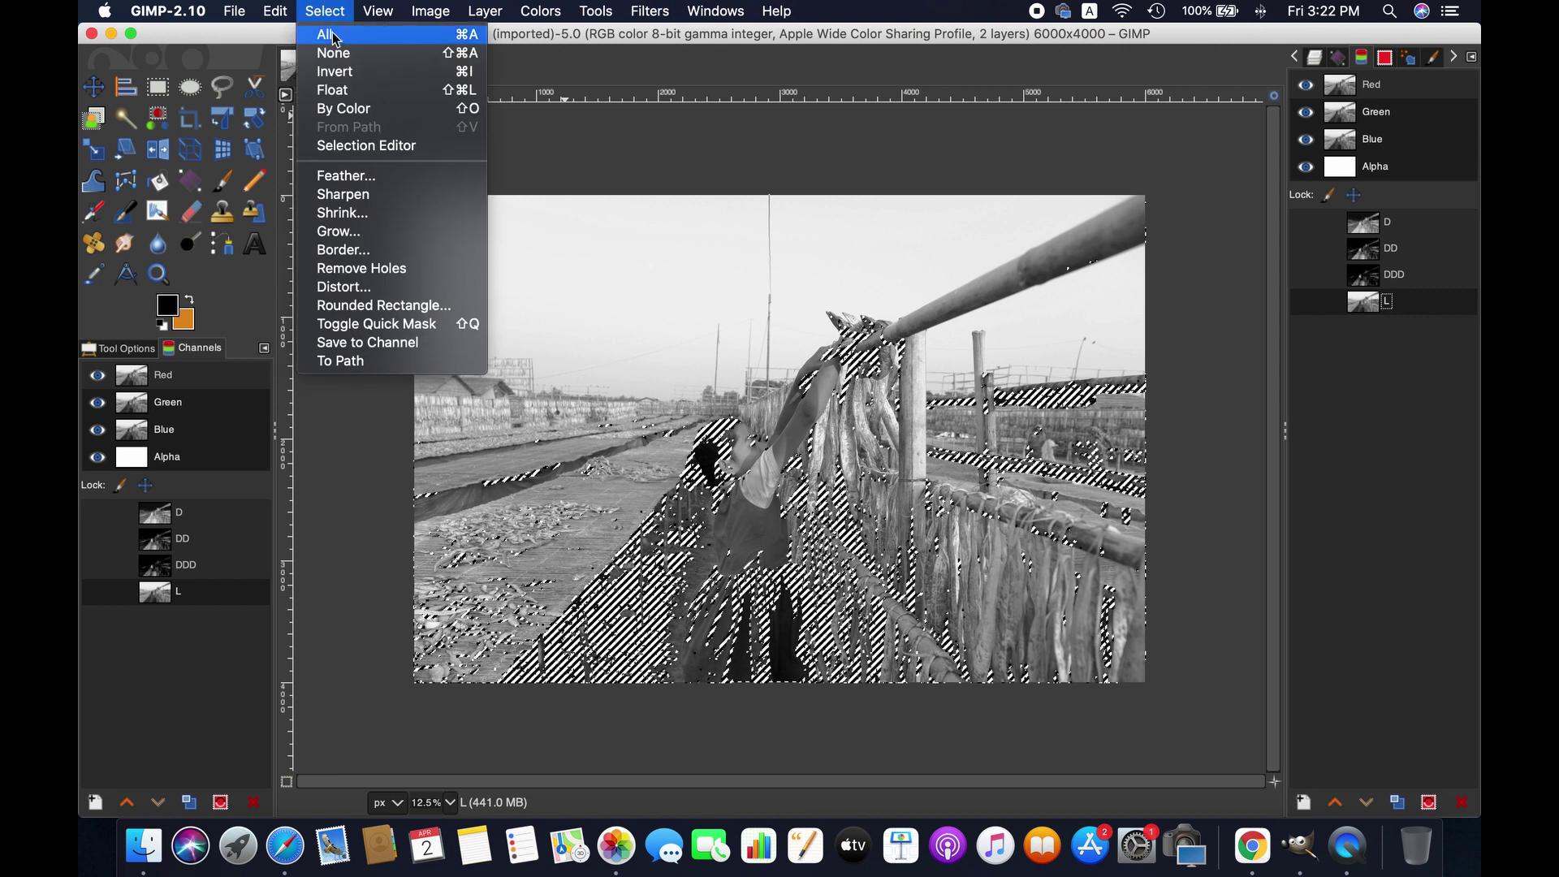
click(342, 53)
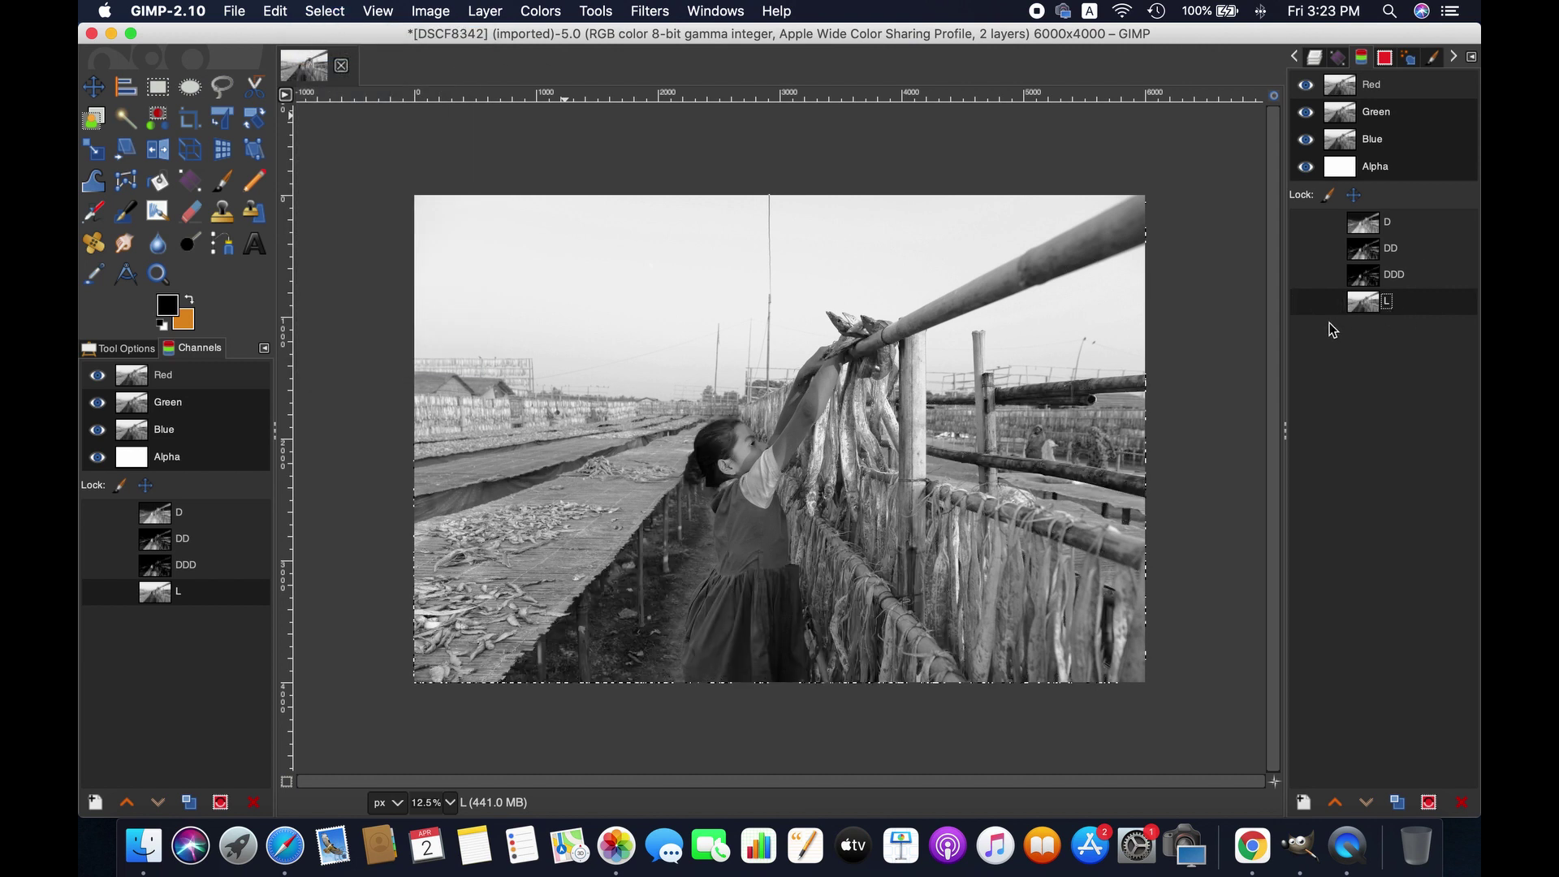
right_click(1388, 308)
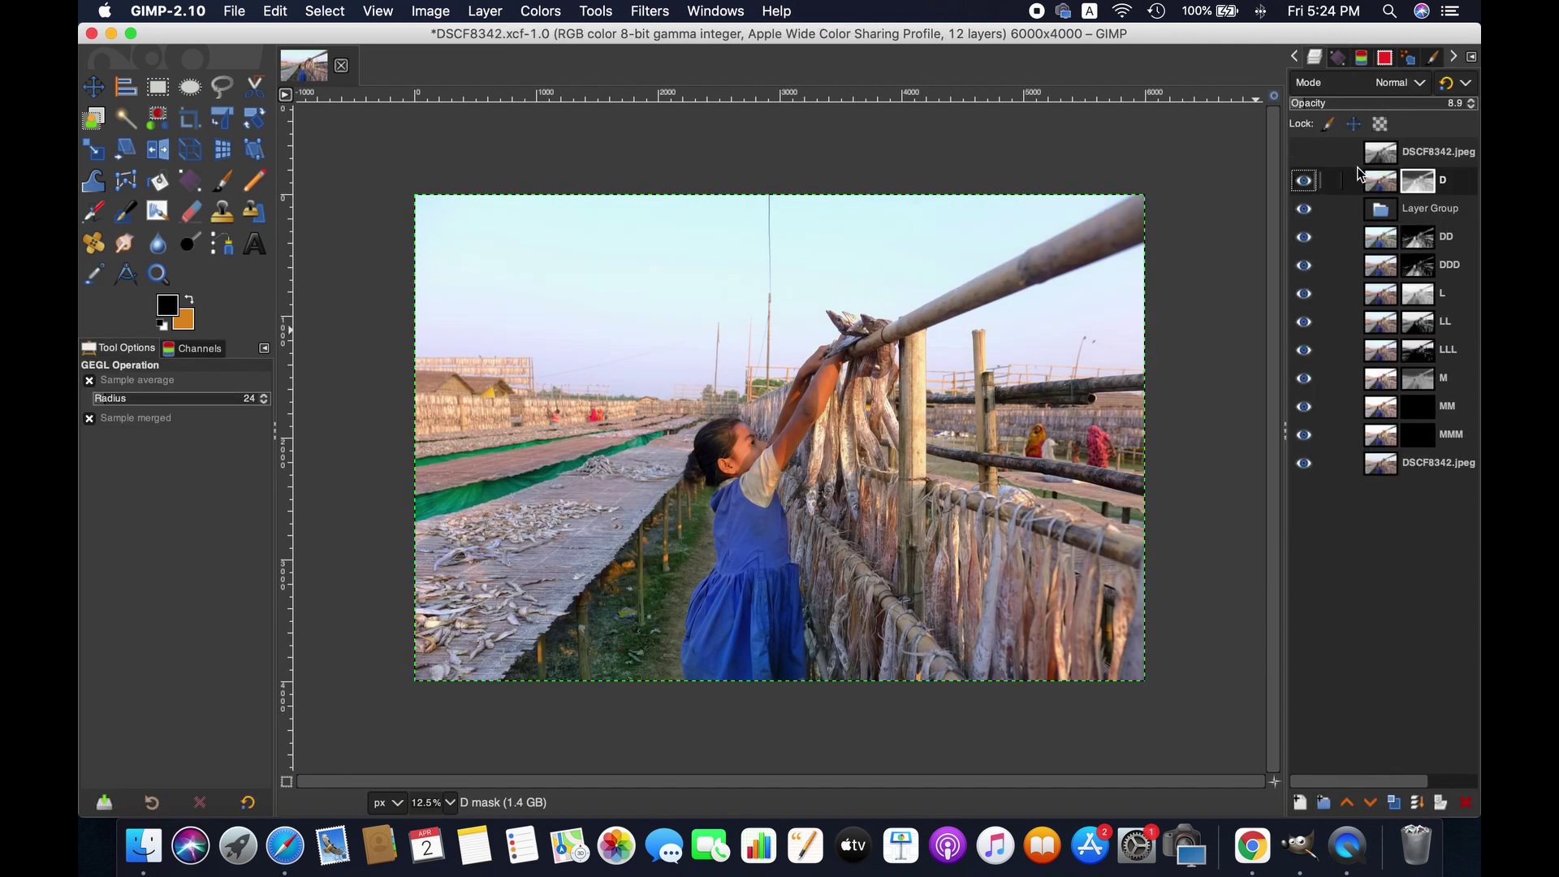
Undo the layer group and delete the first luminosity layers, D through DDD.
key(super+z)
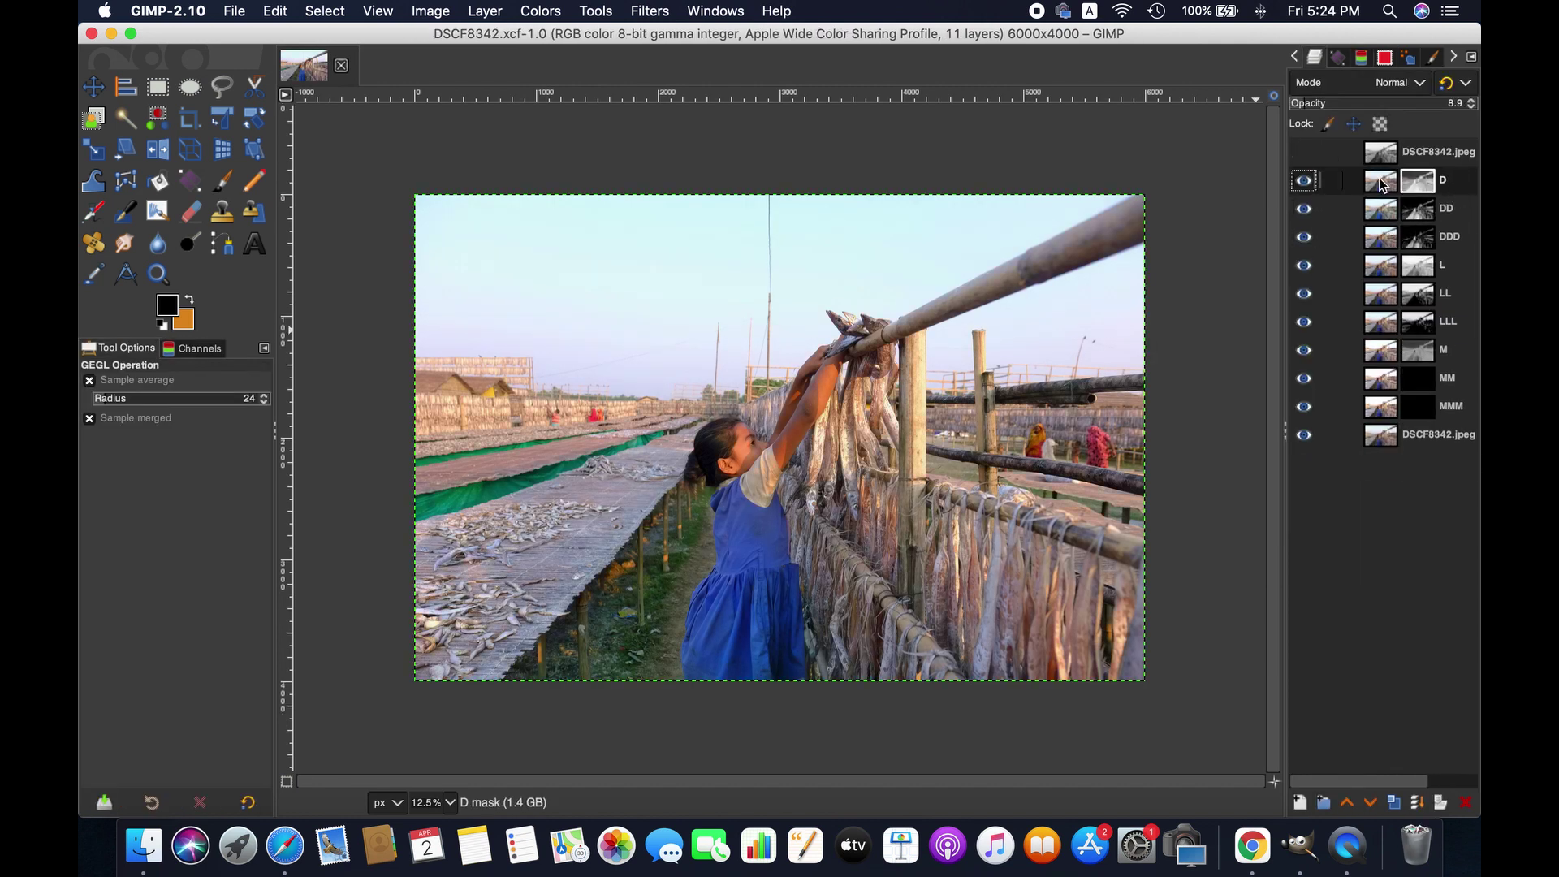
click(484, 11)
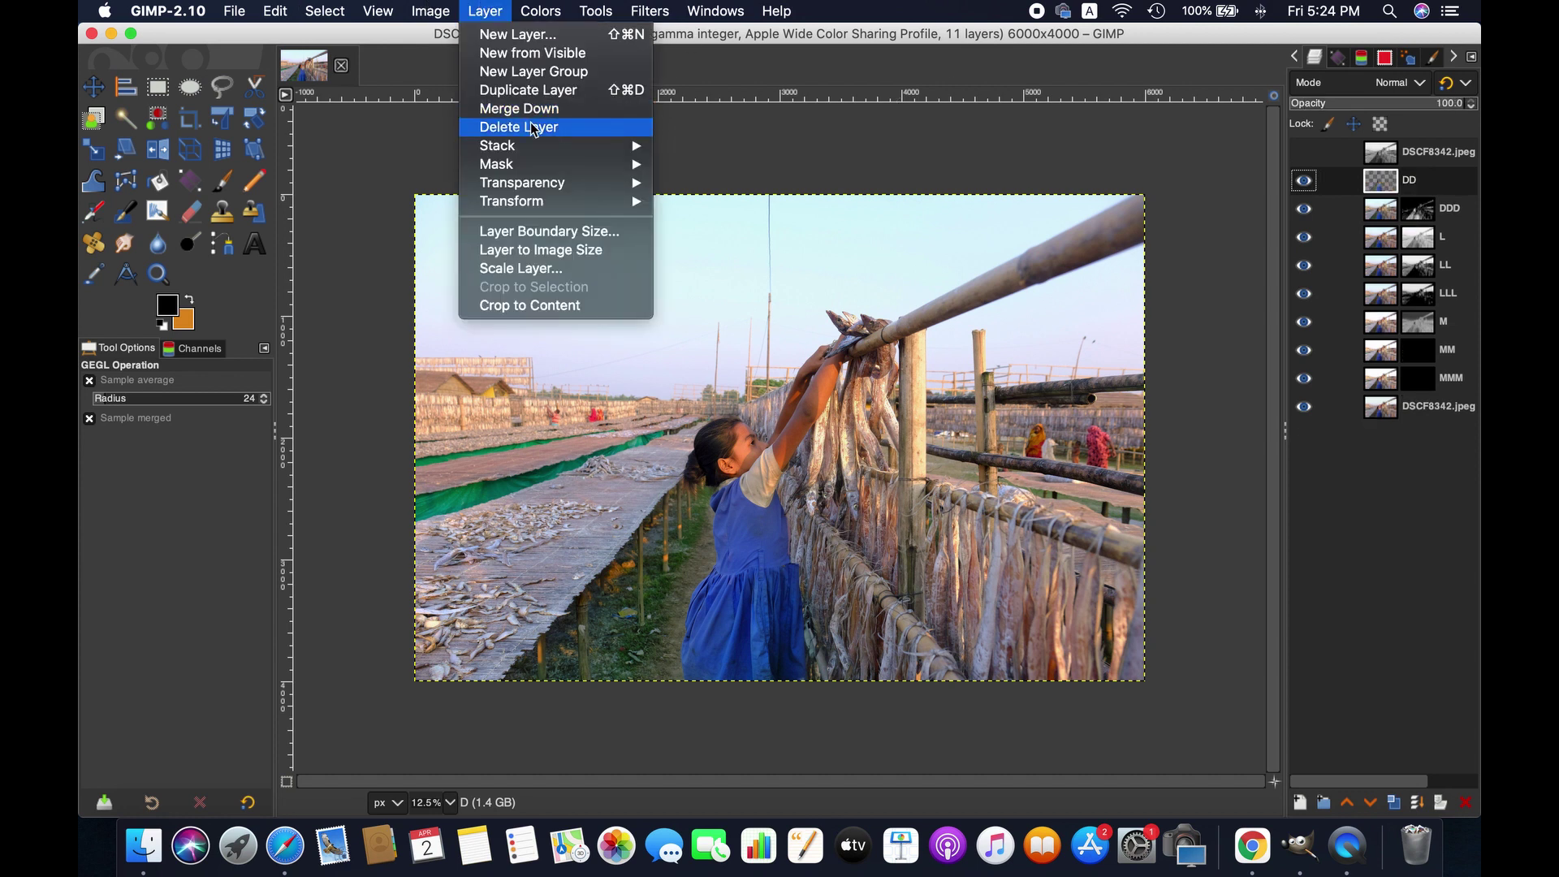
click(519, 127)
click(484, 10)
click(519, 126)
click(484, 11)
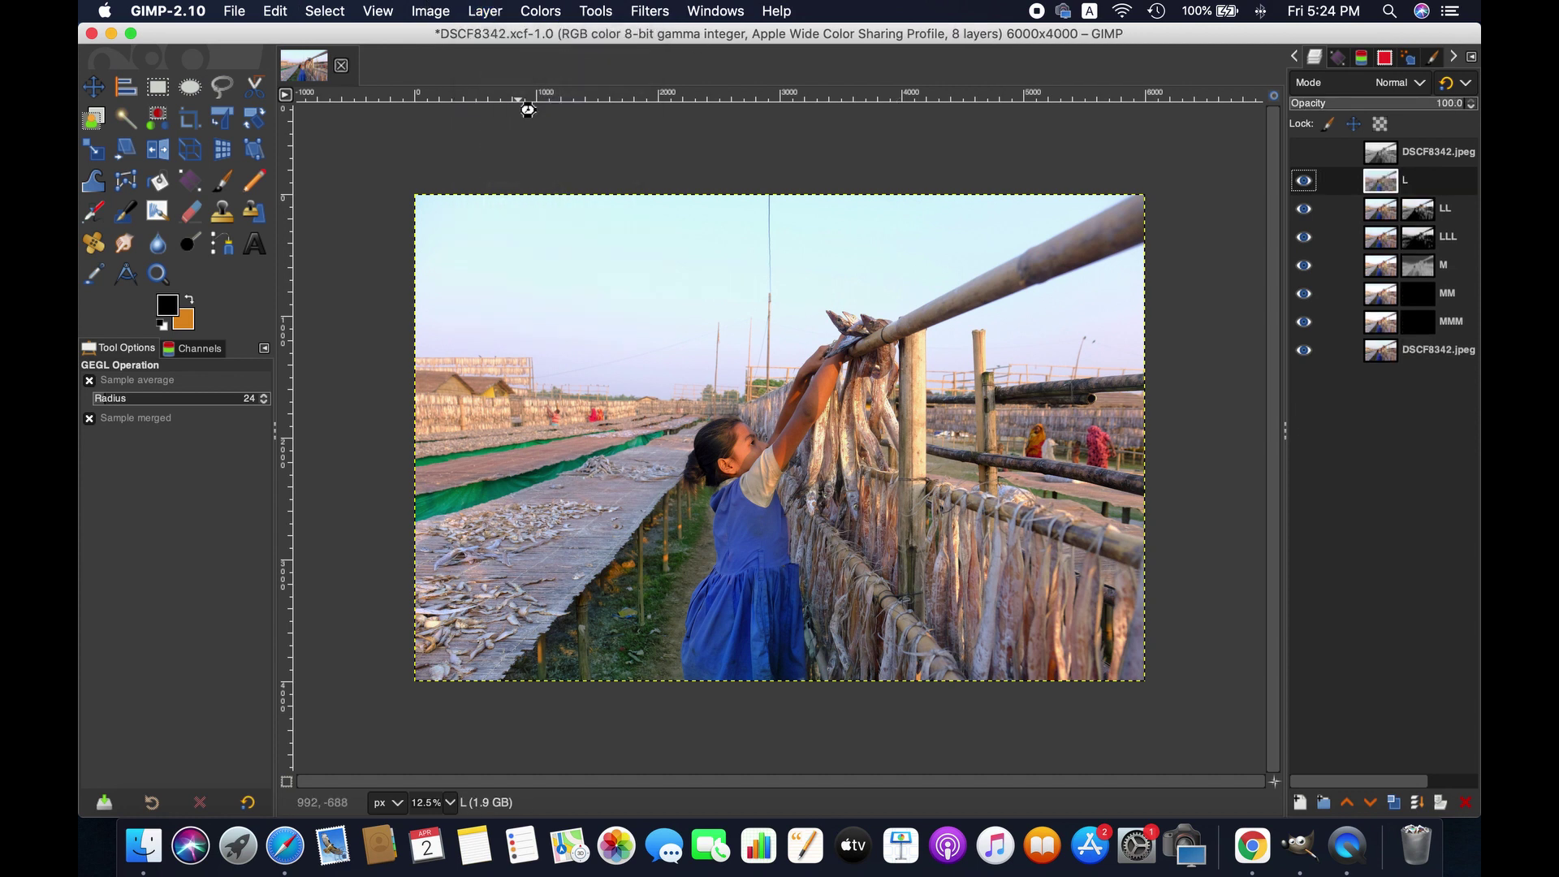
click(519, 127)
Delete the remaining layers L through MM, leaving only MMM above the photo.
click(484, 11)
click(519, 126)
click(484, 11)
click(519, 126)
click(484, 11)
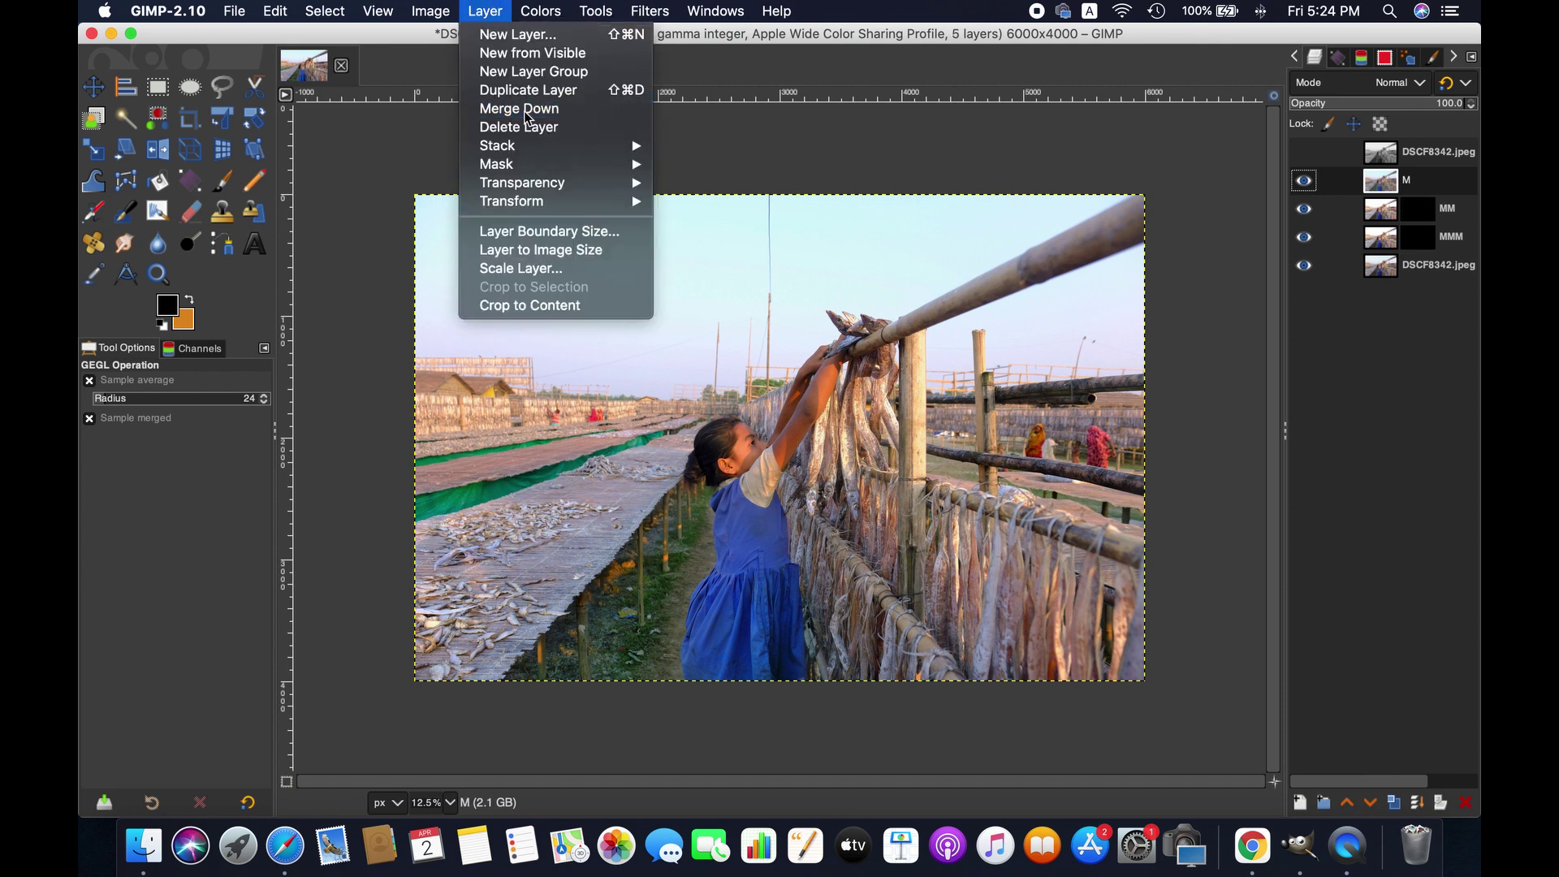
click(519, 126)
click(484, 11)
click(519, 127)
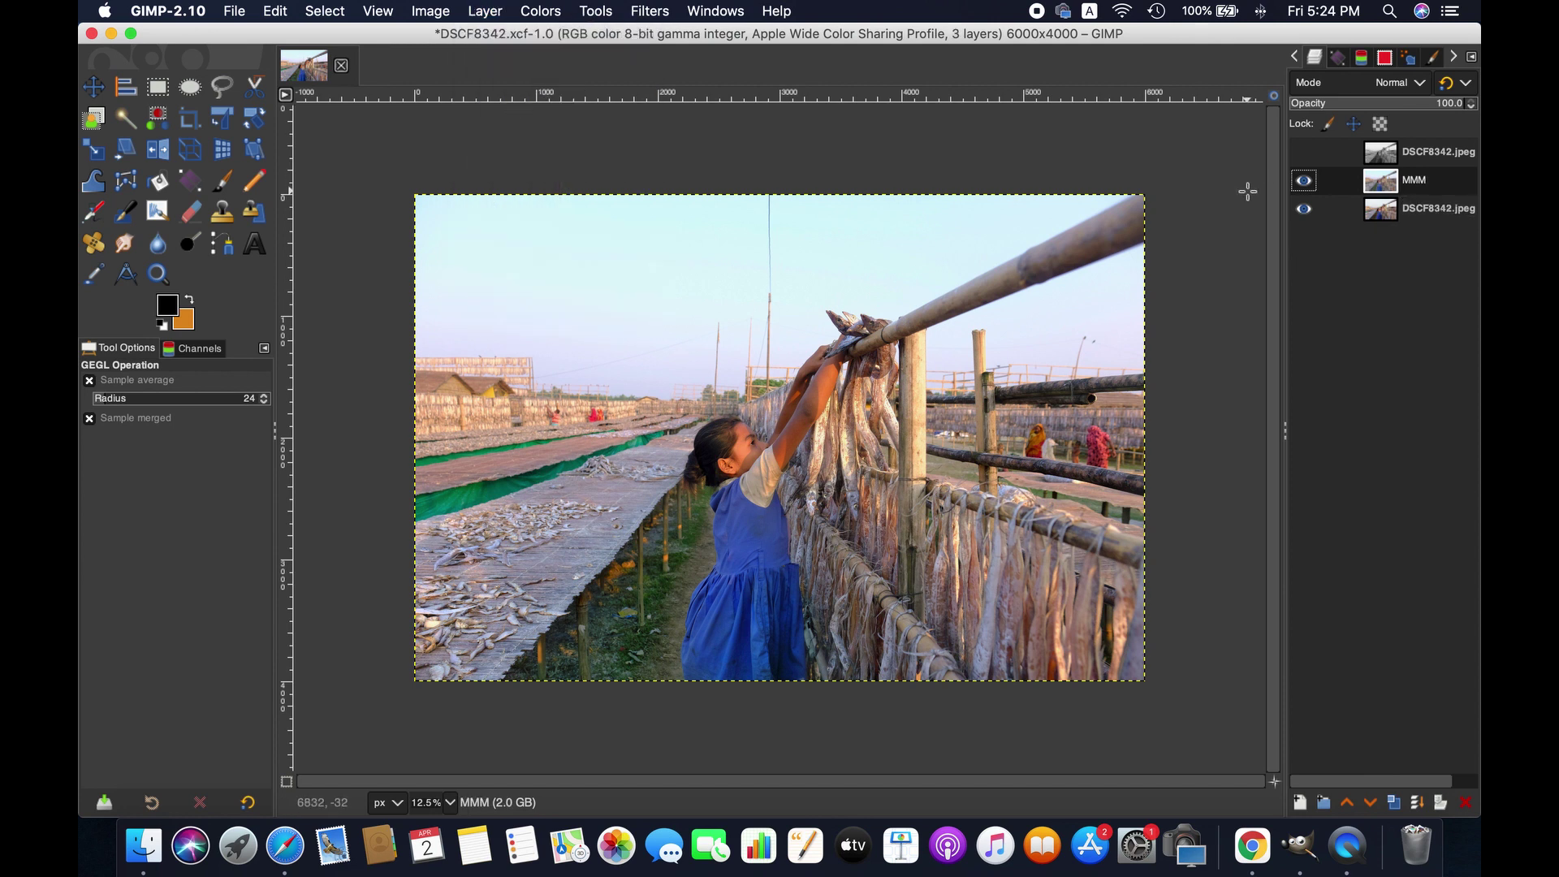
Toggle the top original layer to compare, and zoom the view to 25%.
click(1304, 153)
click(1303, 154)
click(449, 803)
click(431, 772)
click(448, 801)
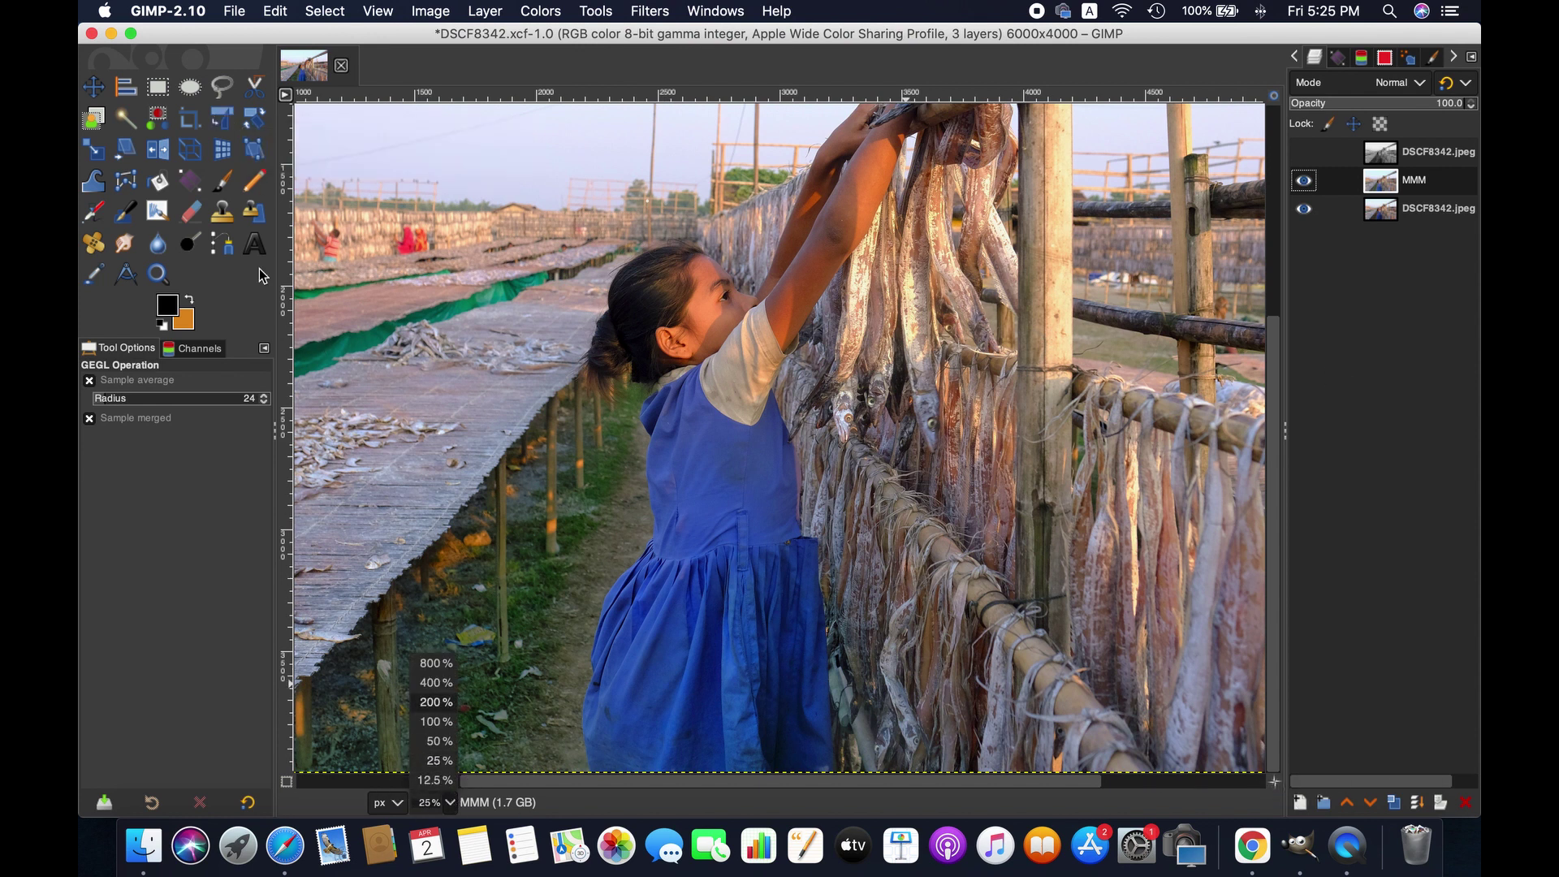
Keep the view zoomed at 25 percent.
click(443, 761)
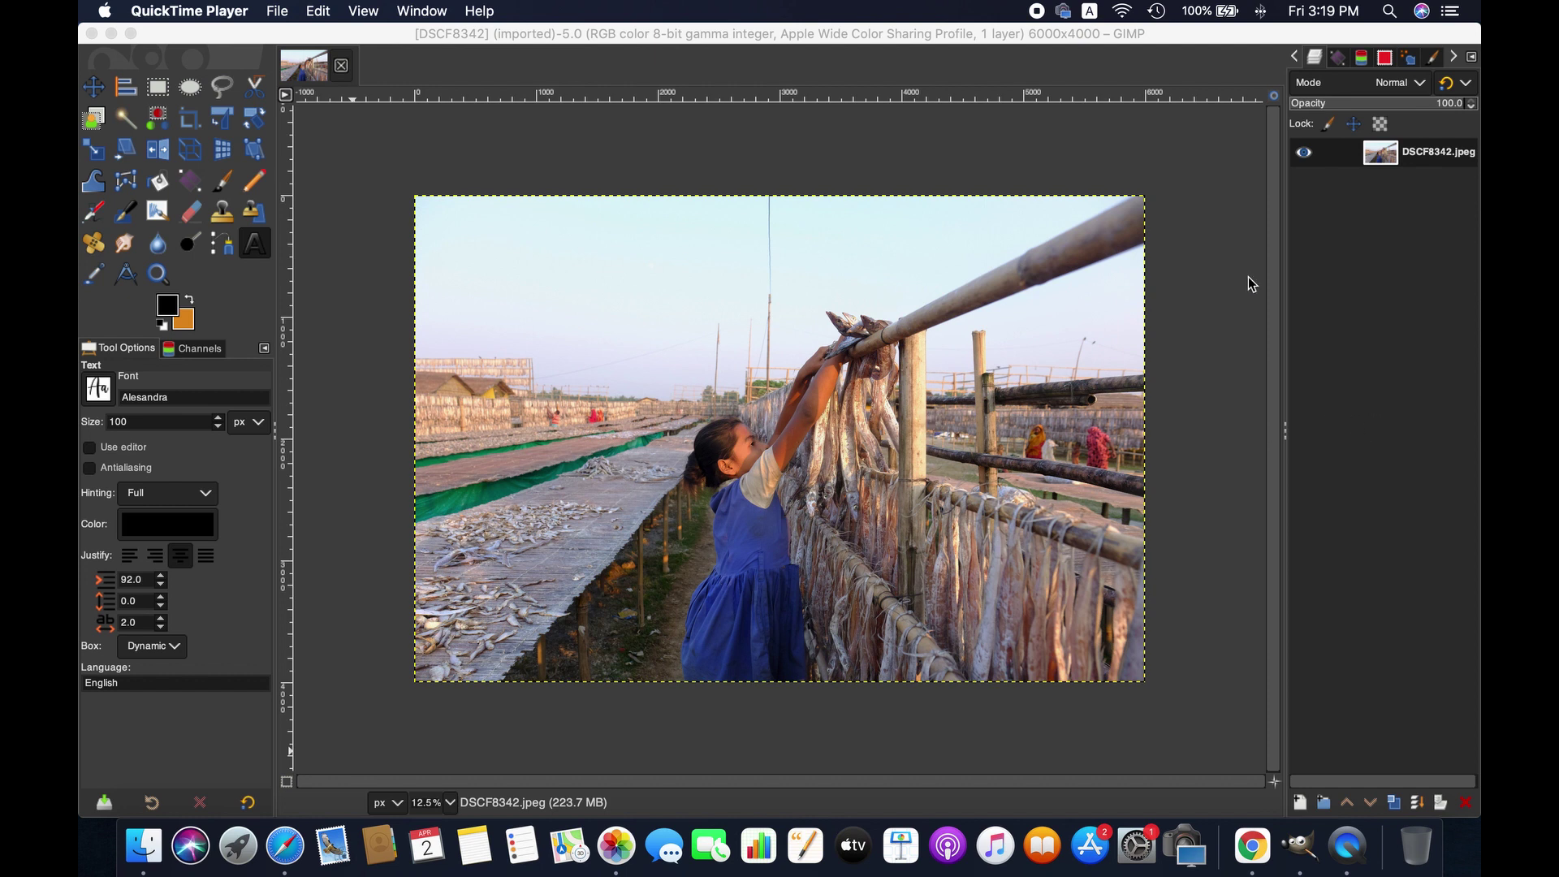
Duplicate the photo layer and desaturate the copy, choosing the Luminance mode.
click(1389, 149)
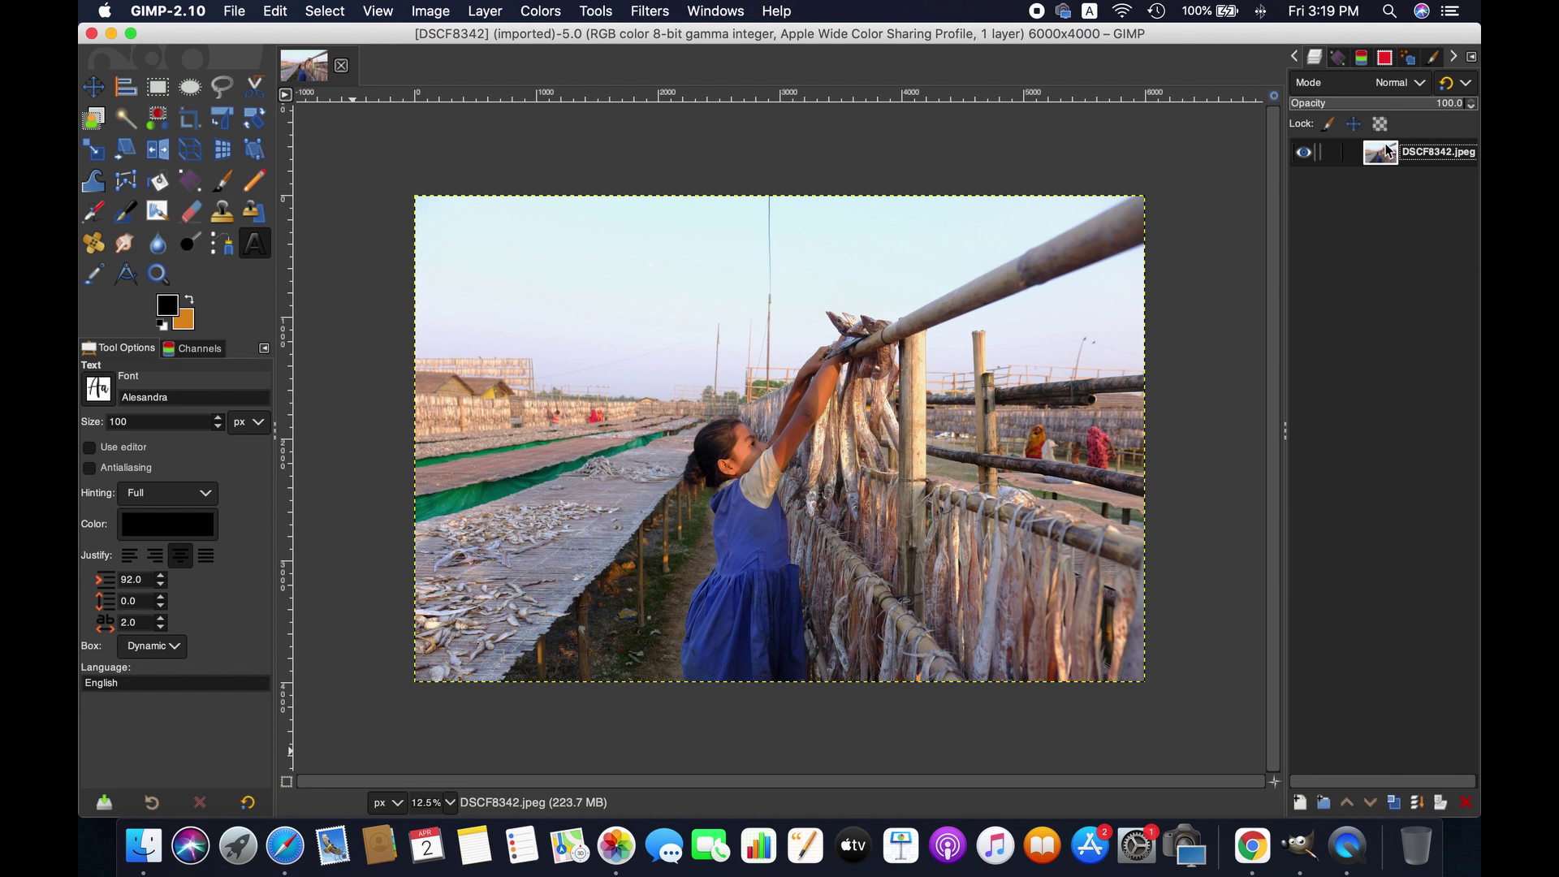
click(1394, 804)
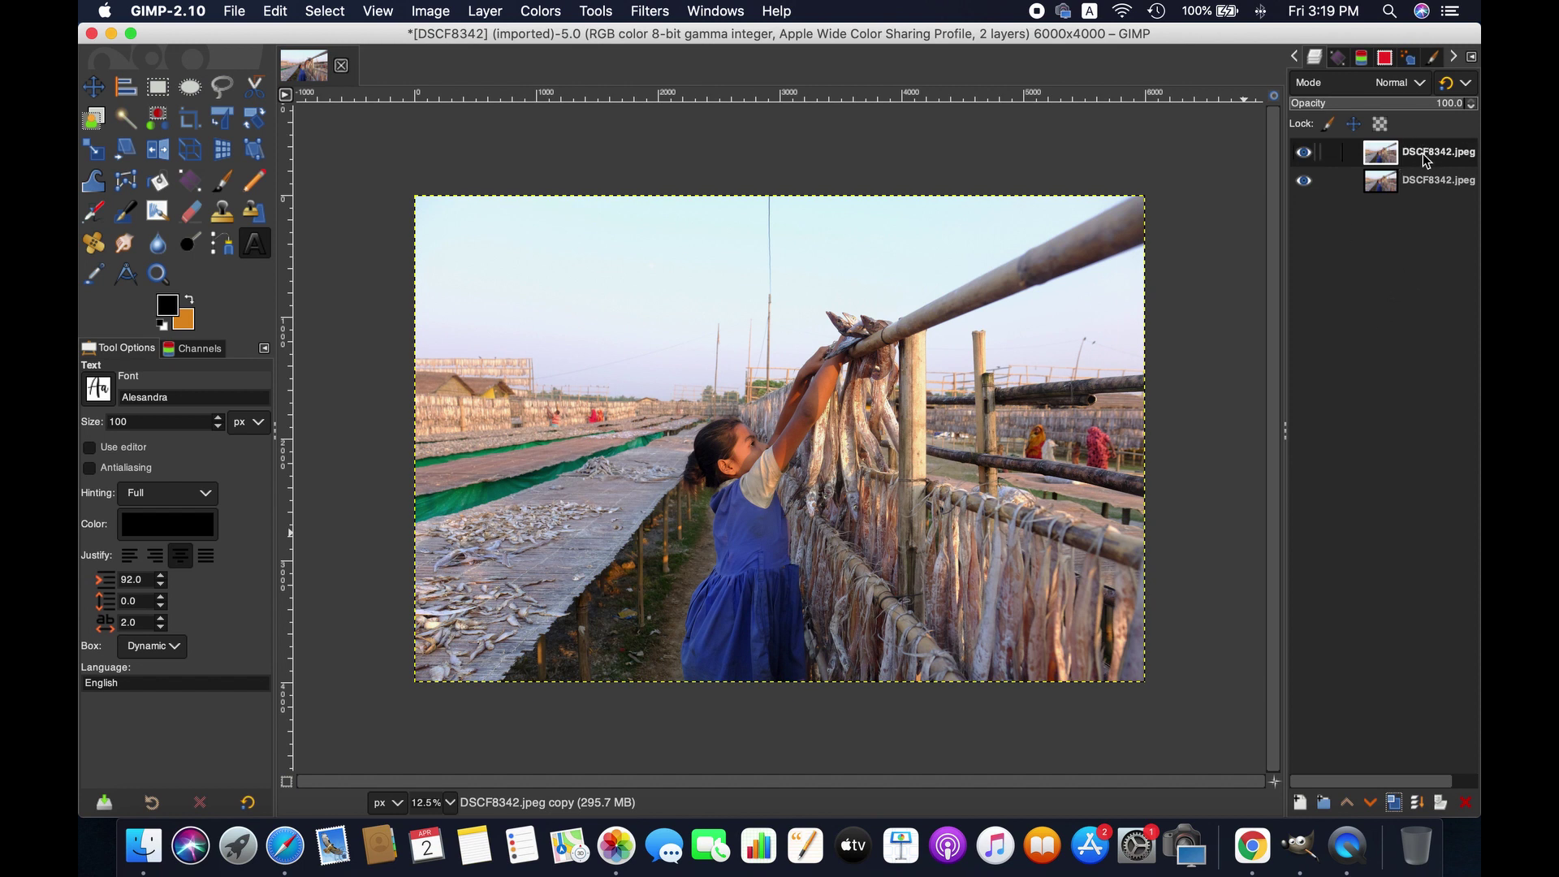
click(526, 9)
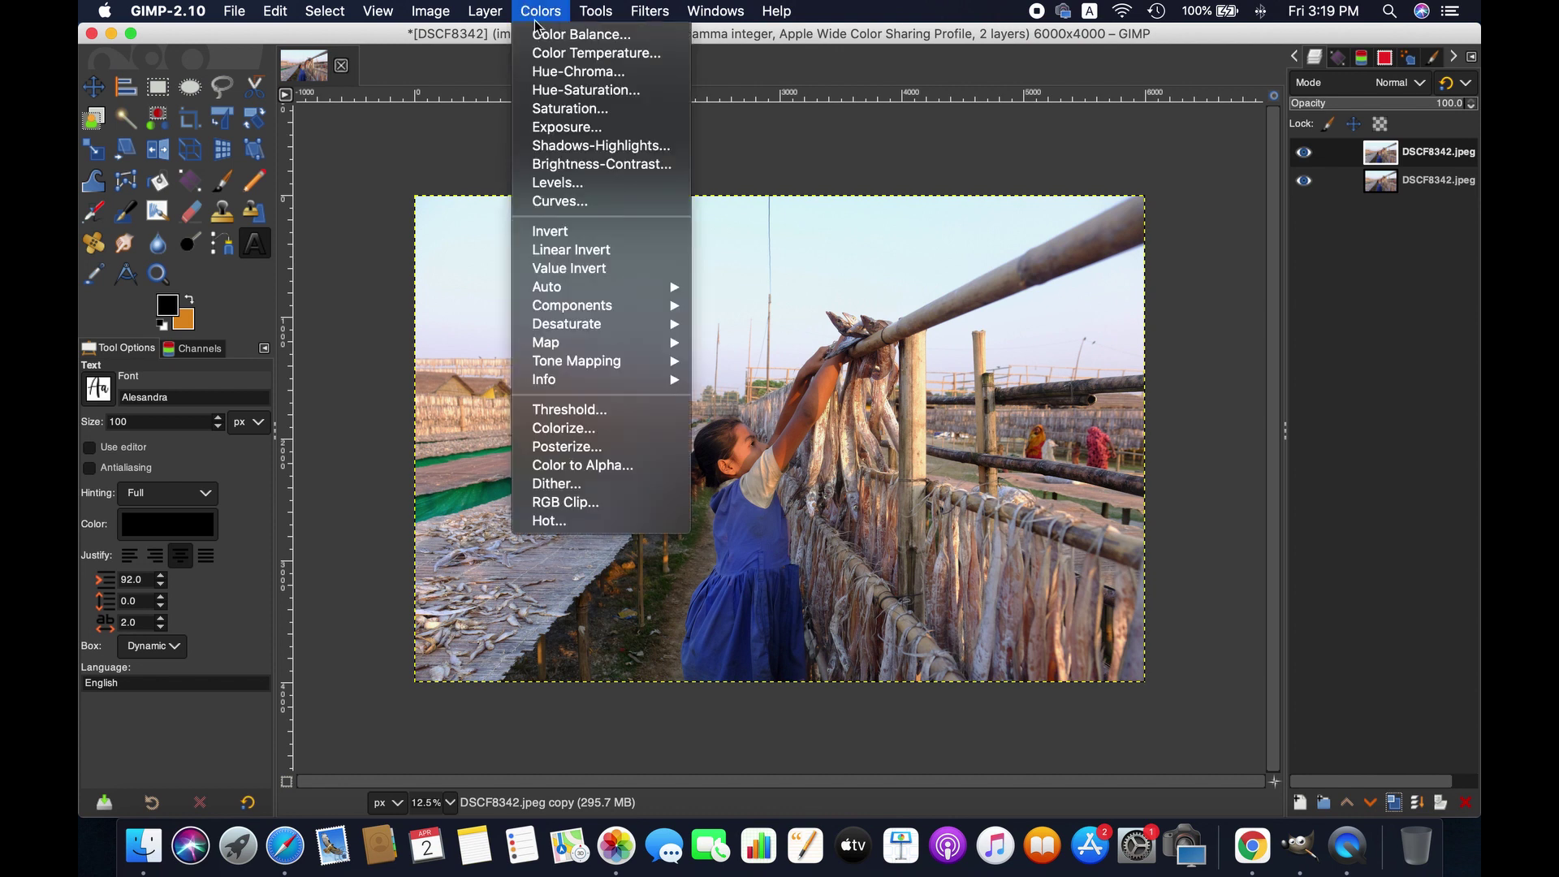
mouse_move(630, 324)
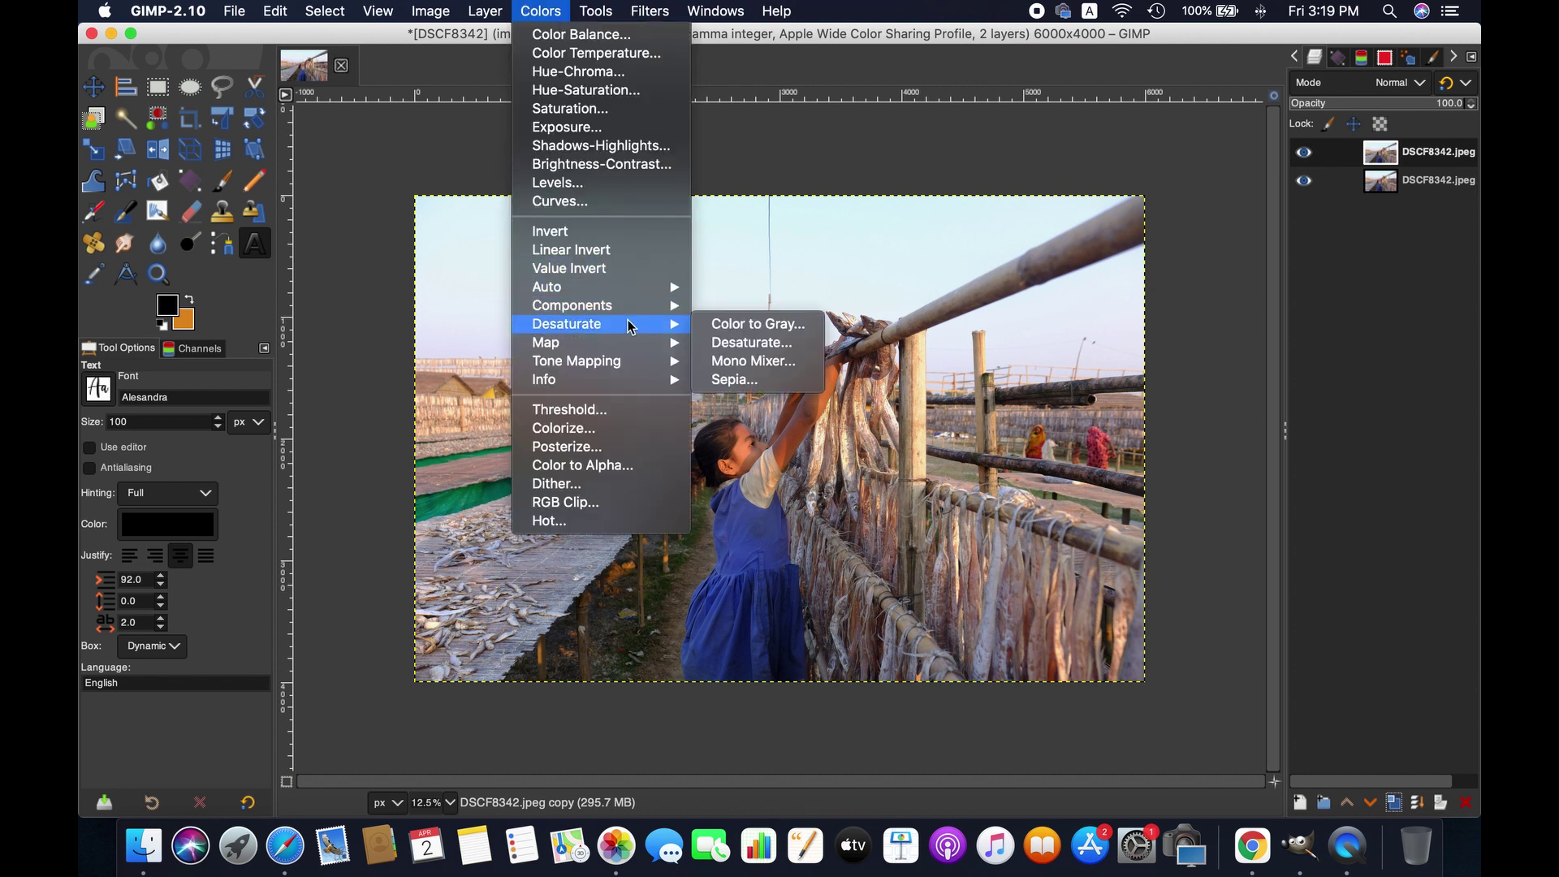
click(752, 344)
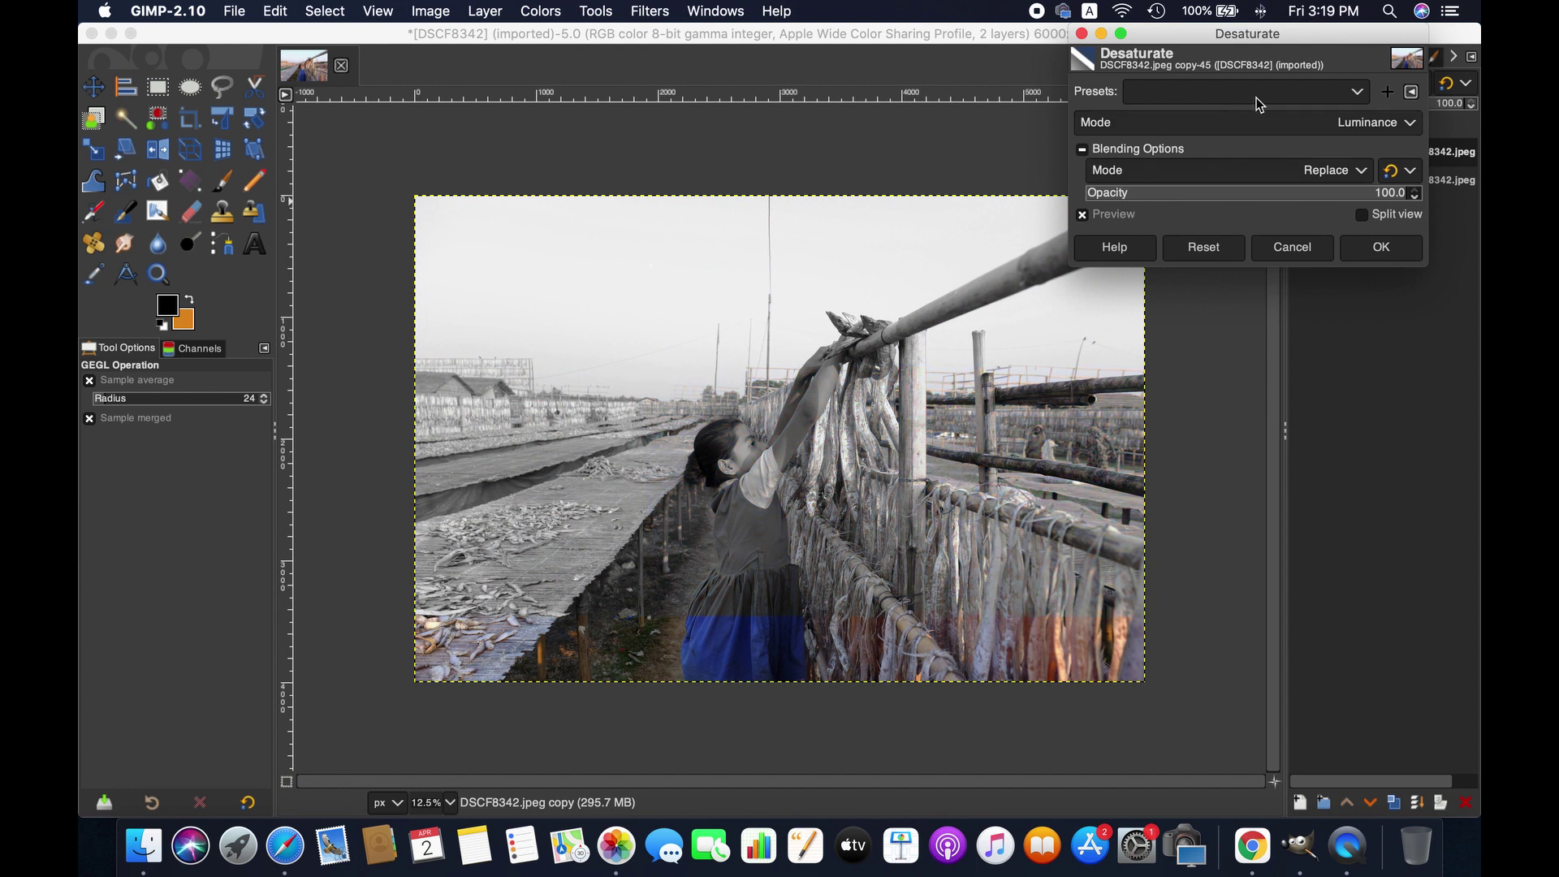
click(1399, 124)
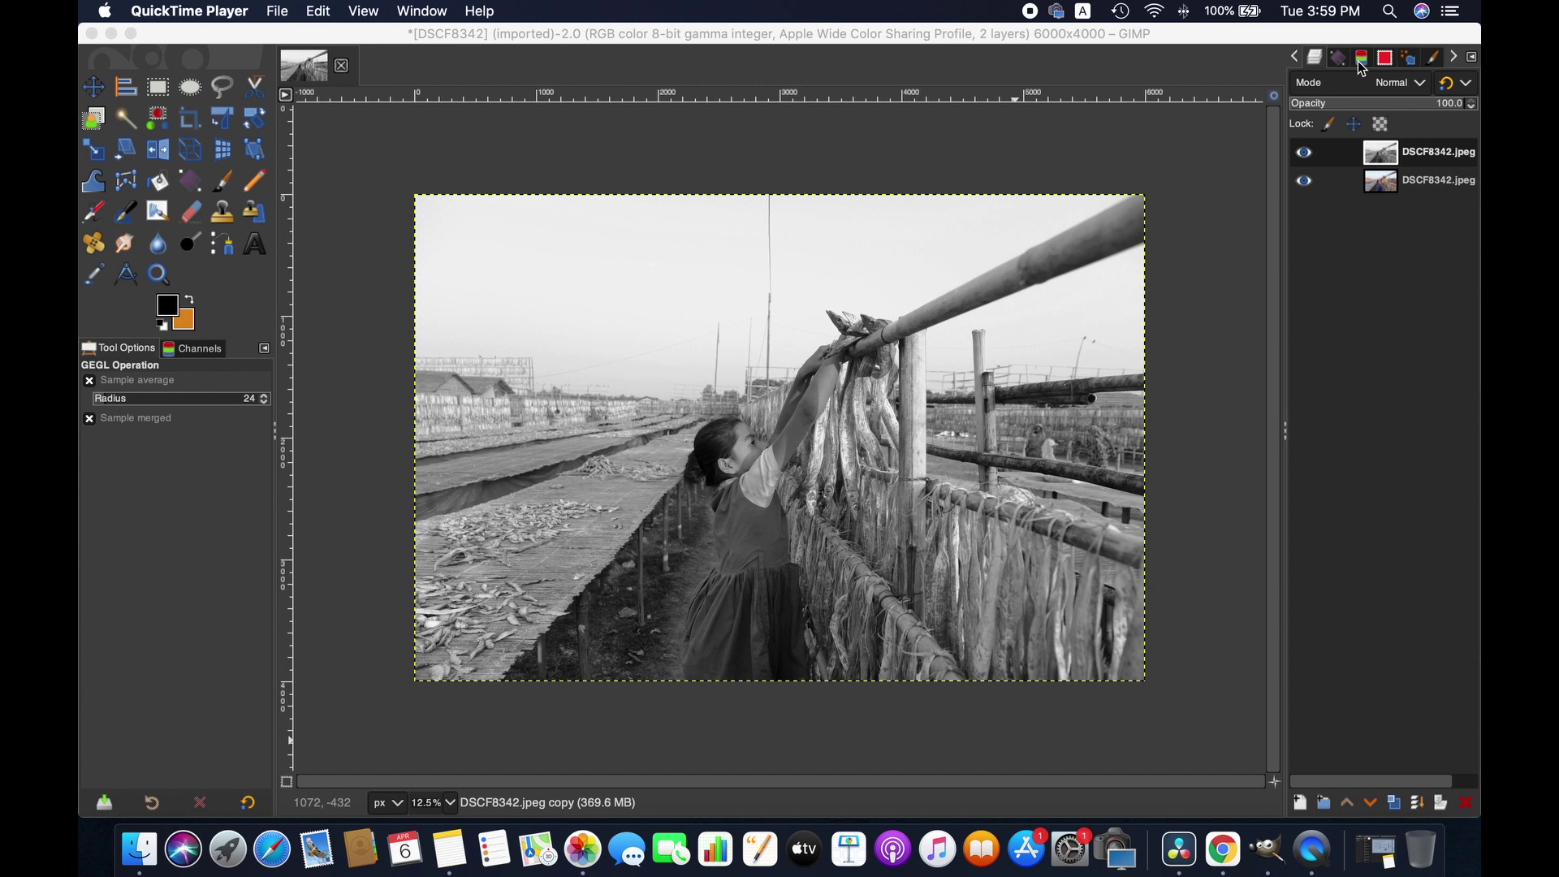
click(1358, 60)
click(1358, 61)
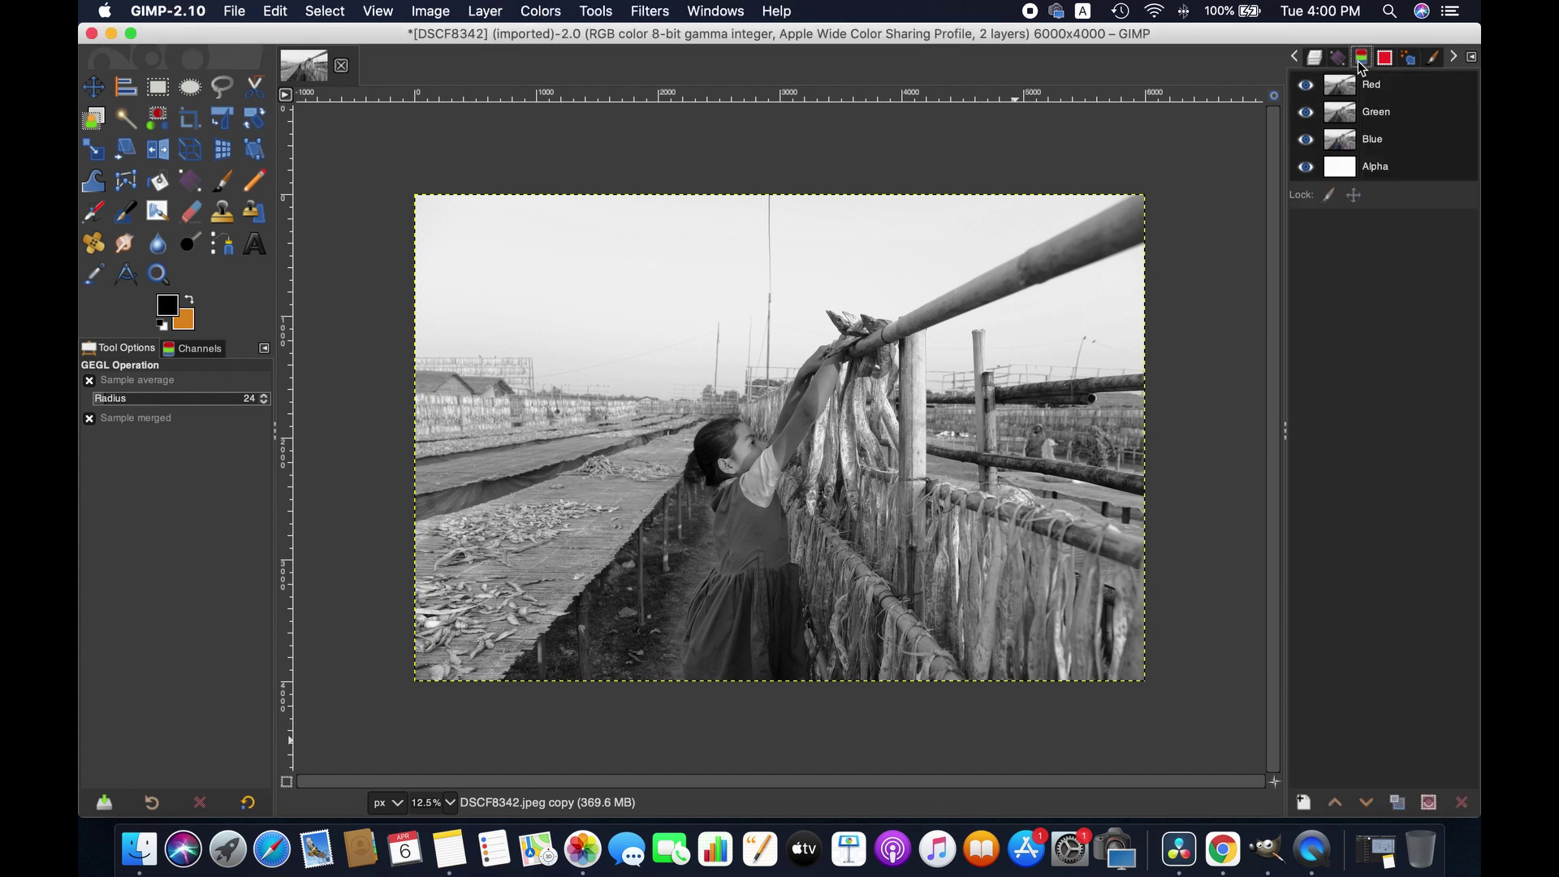
click(1309, 57)
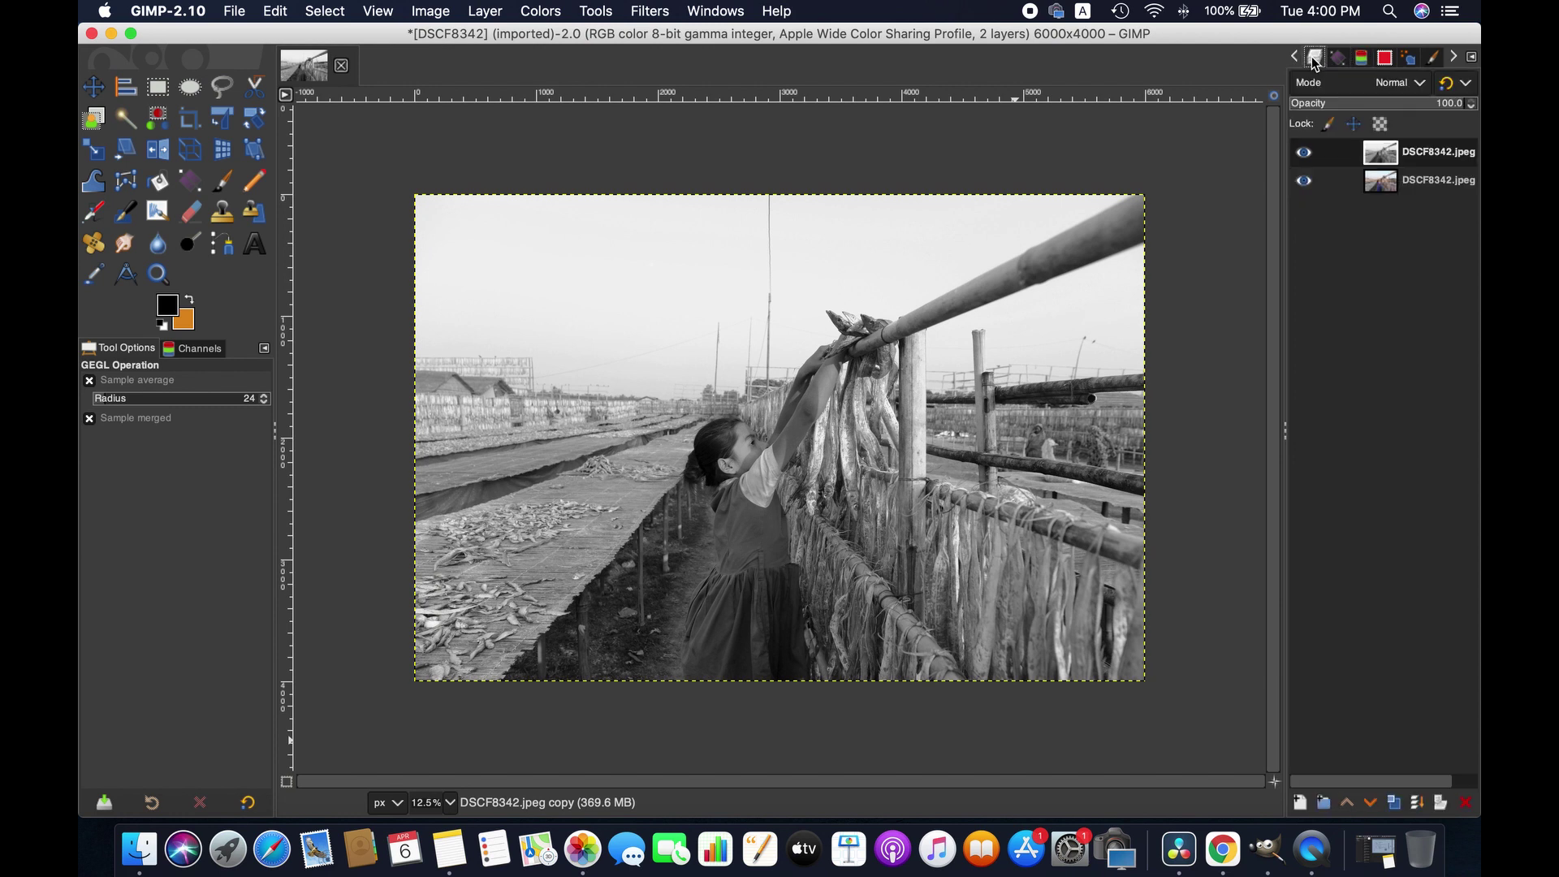
click(1363, 58)
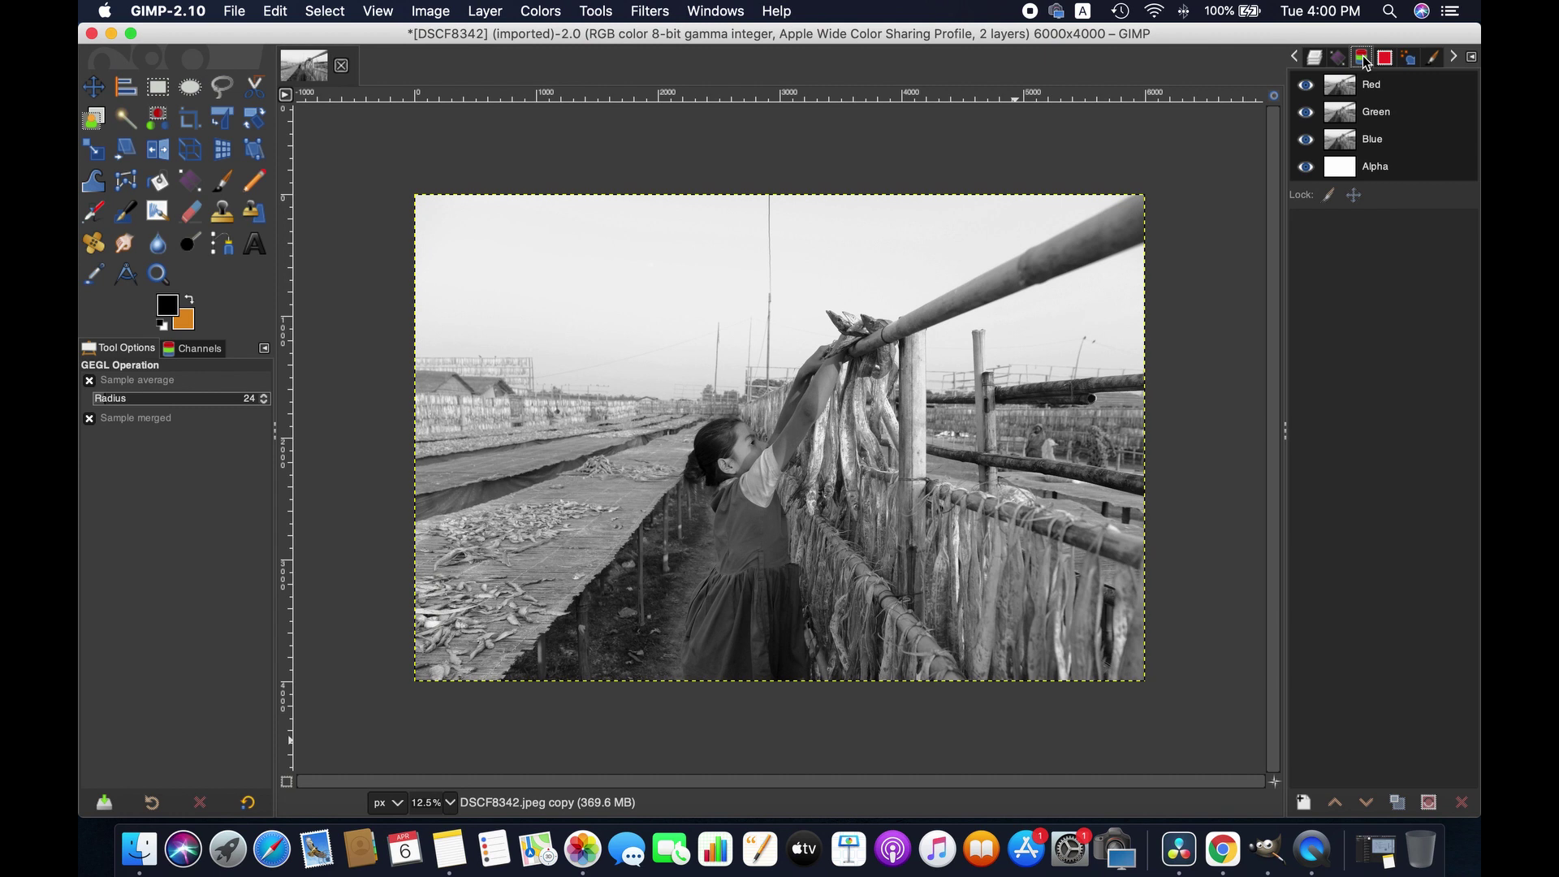
click(1472, 58)
mouse_move(1387, 78)
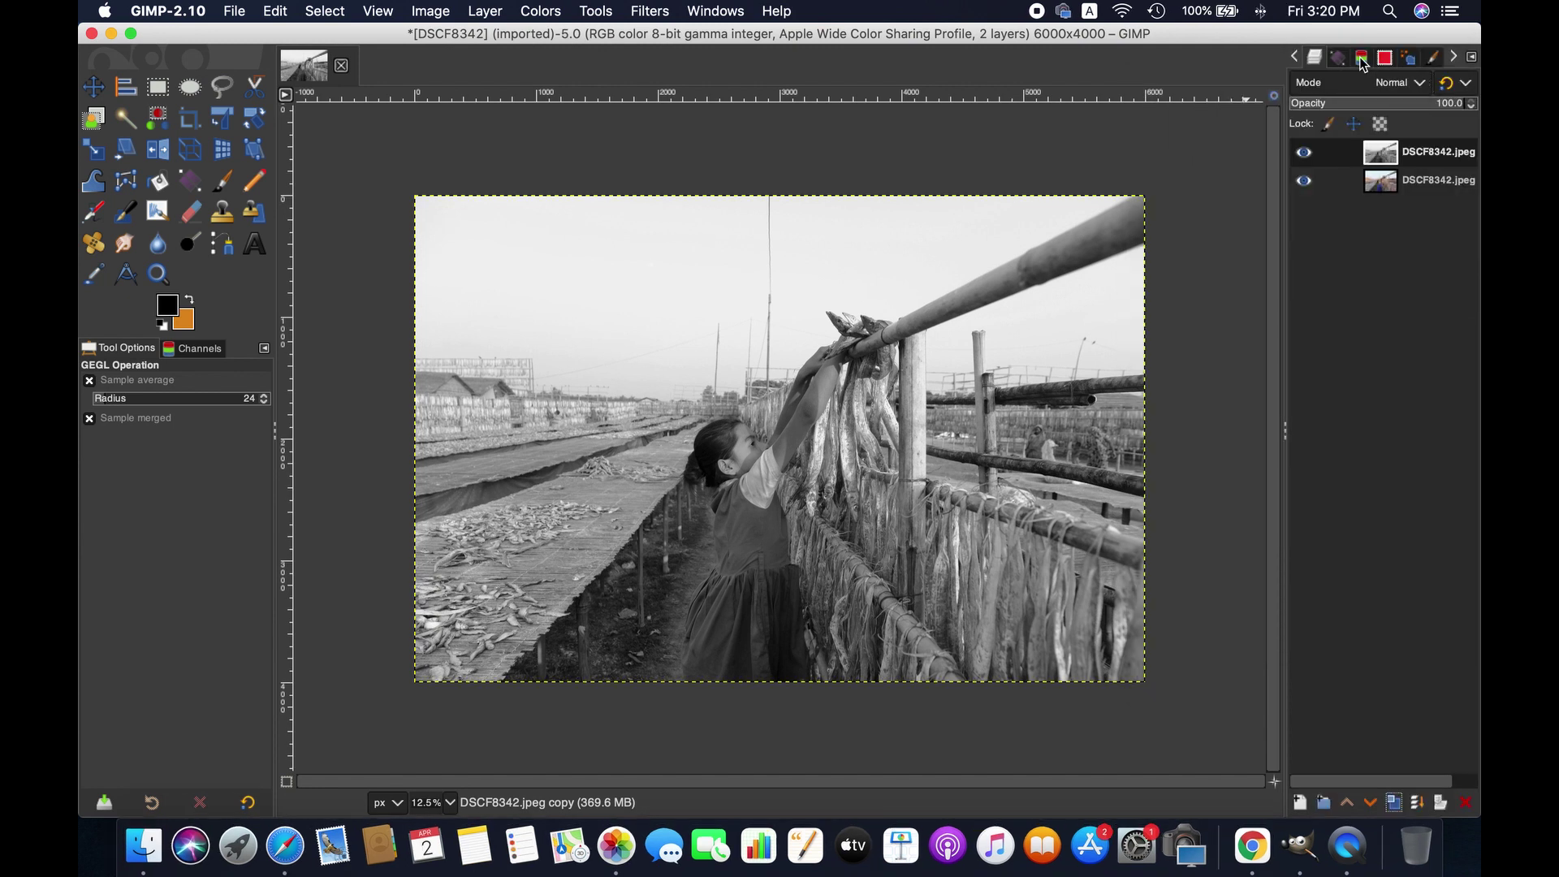
Duplicate the Red channel and rename the copy L.
click(1362, 60)
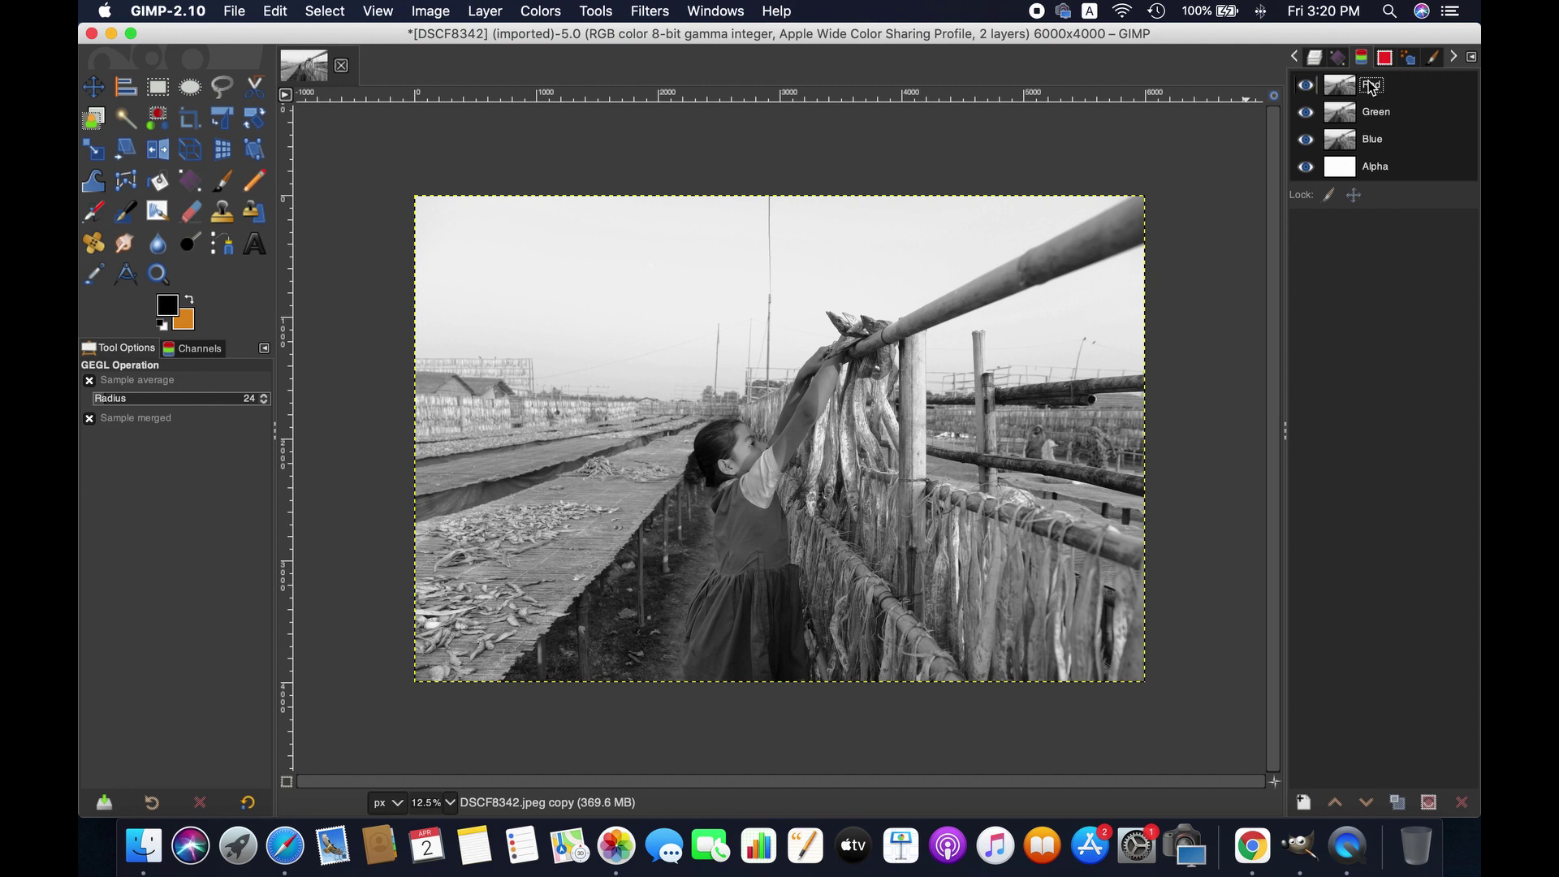
drag(1376, 94, 1376, 234)
double_click(1410, 223)
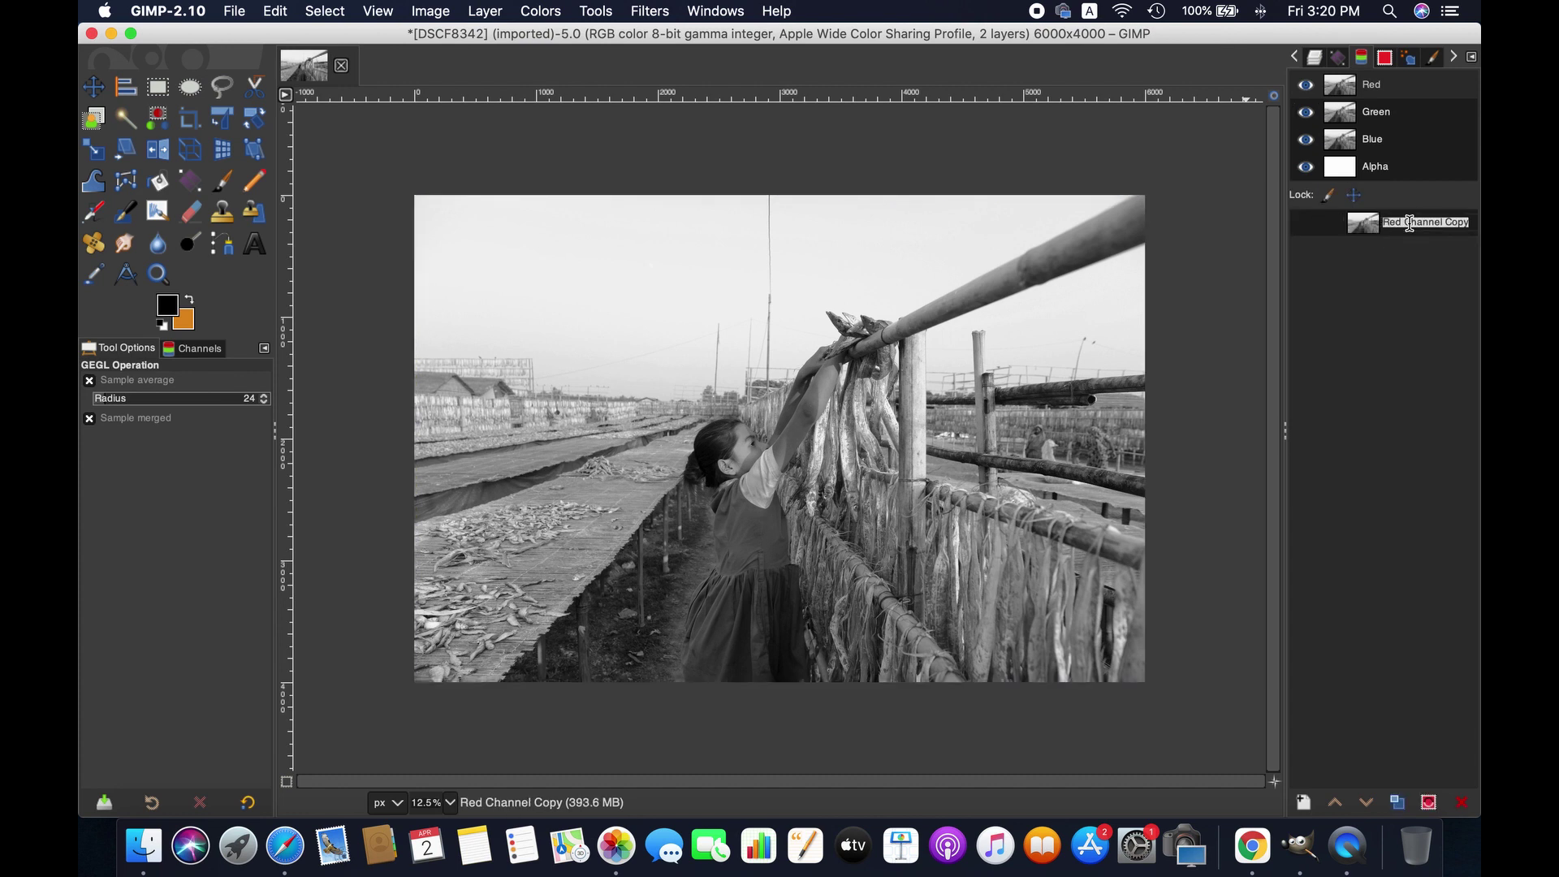
text(L)
key(Return)
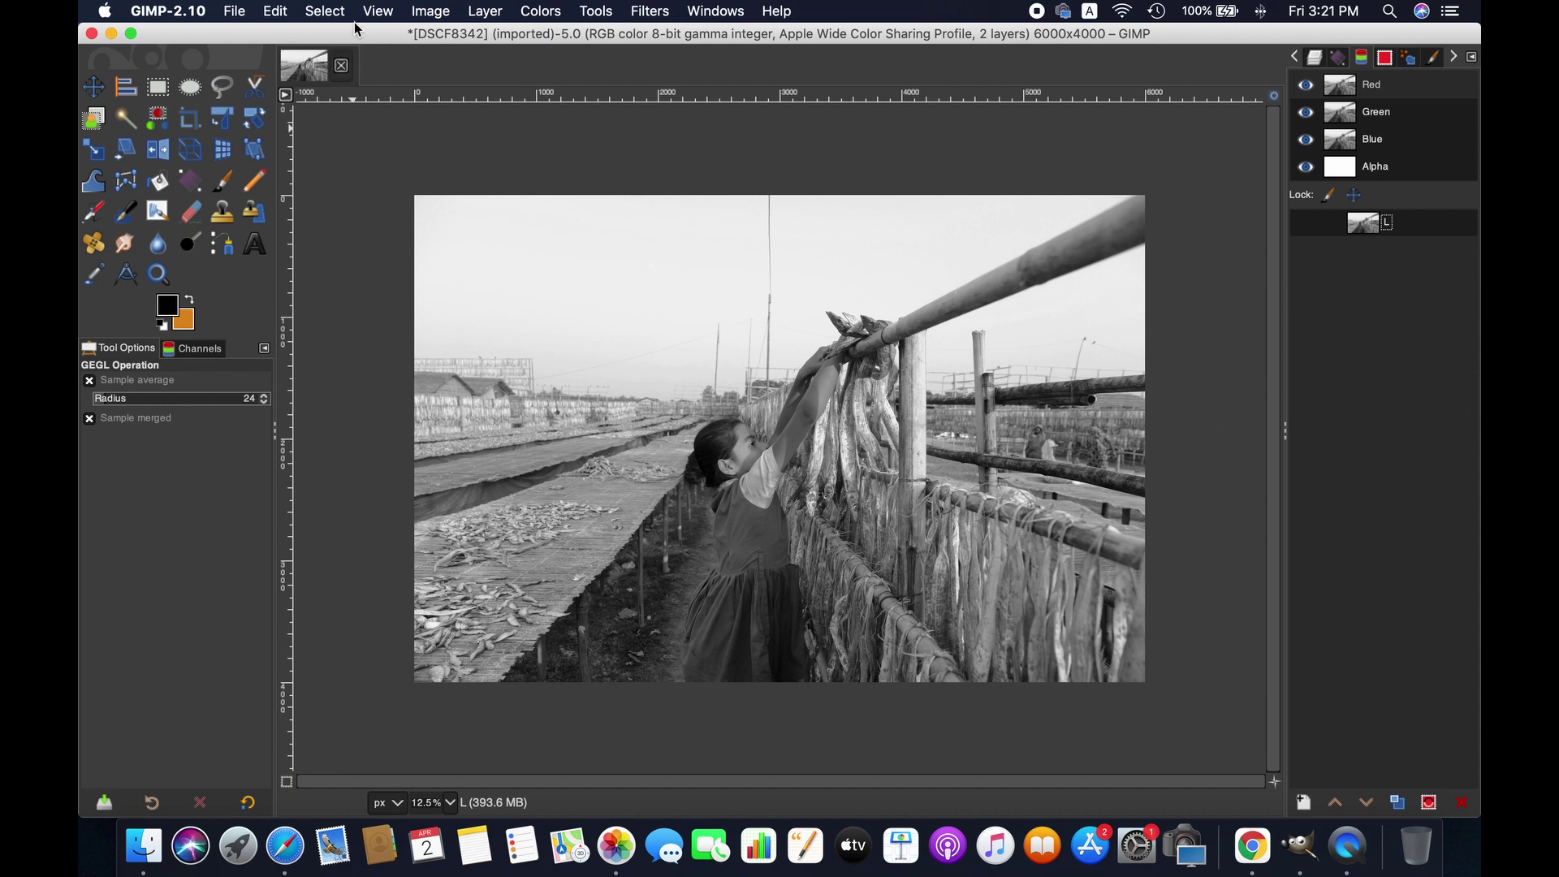
Select all, subtract the L channel, and save the selection as a new channel.
click(327, 11)
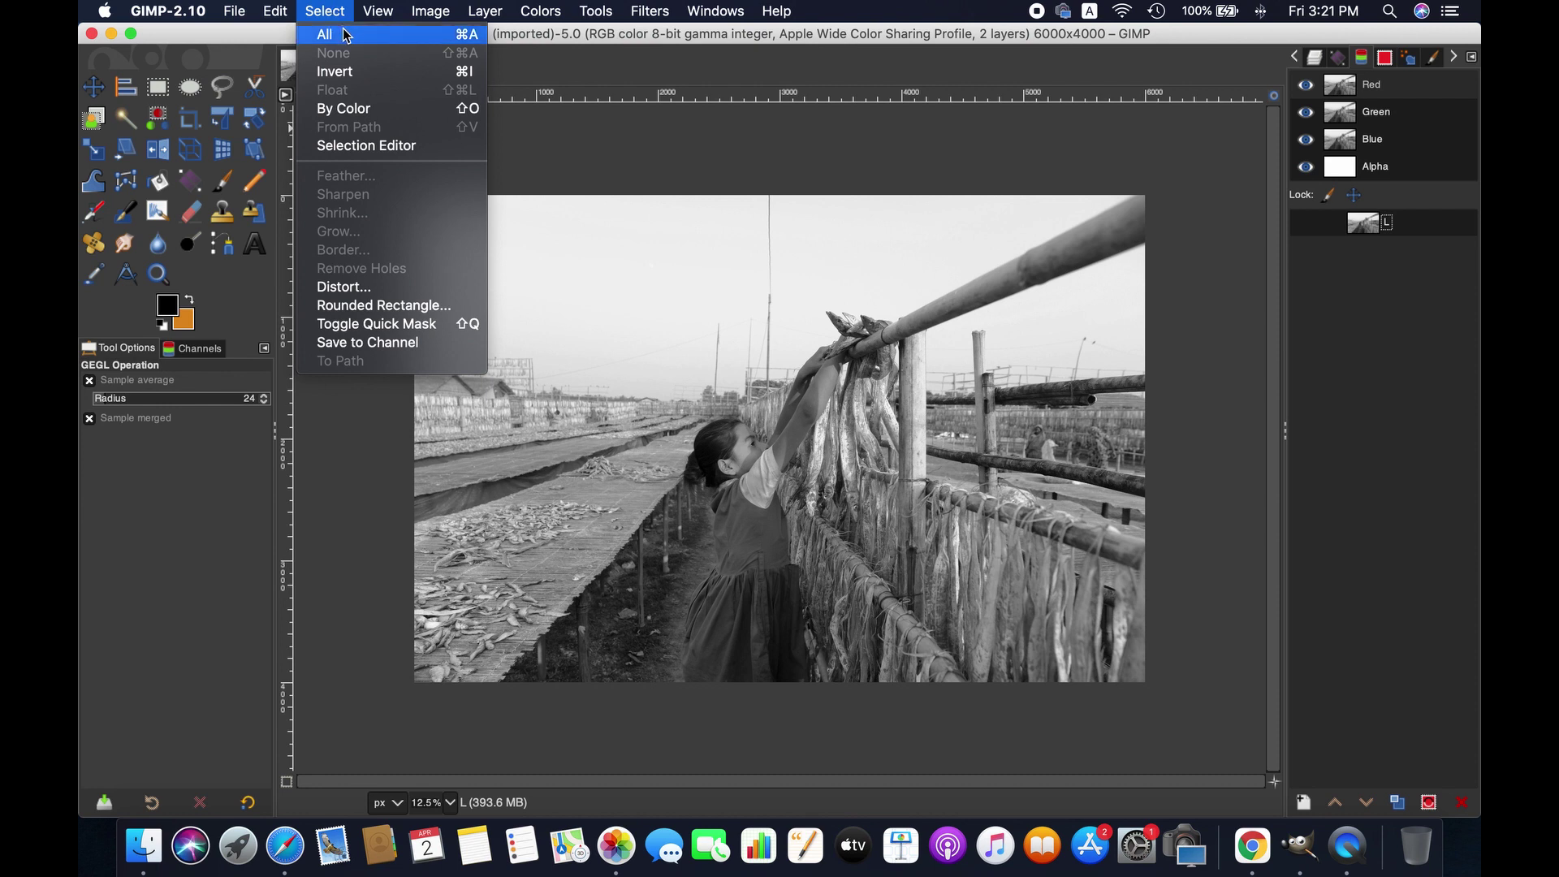
click(345, 35)
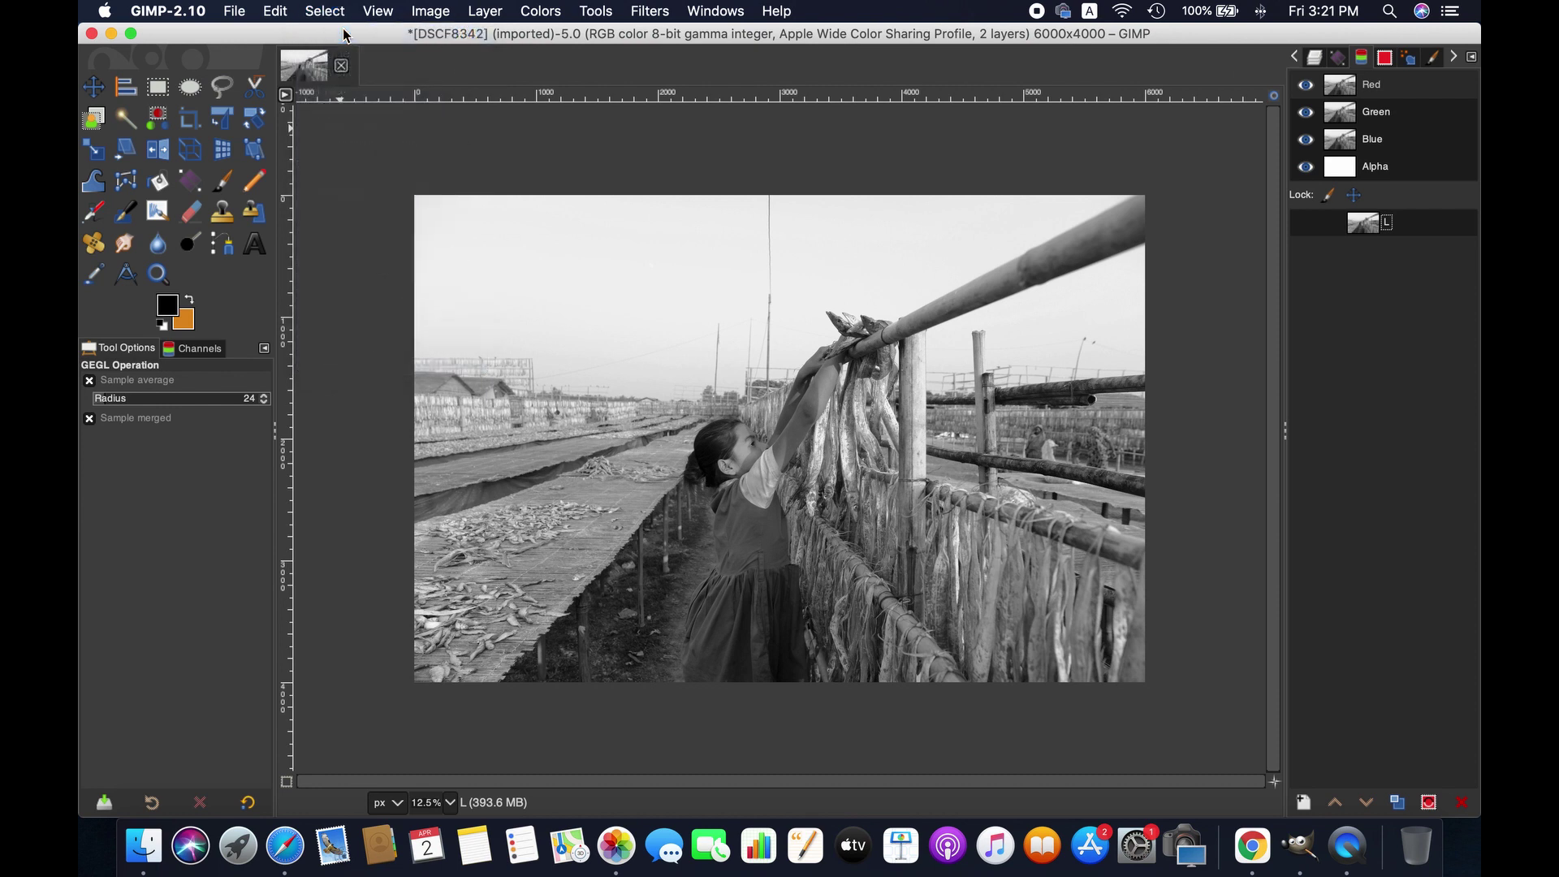
right_click(1365, 222)
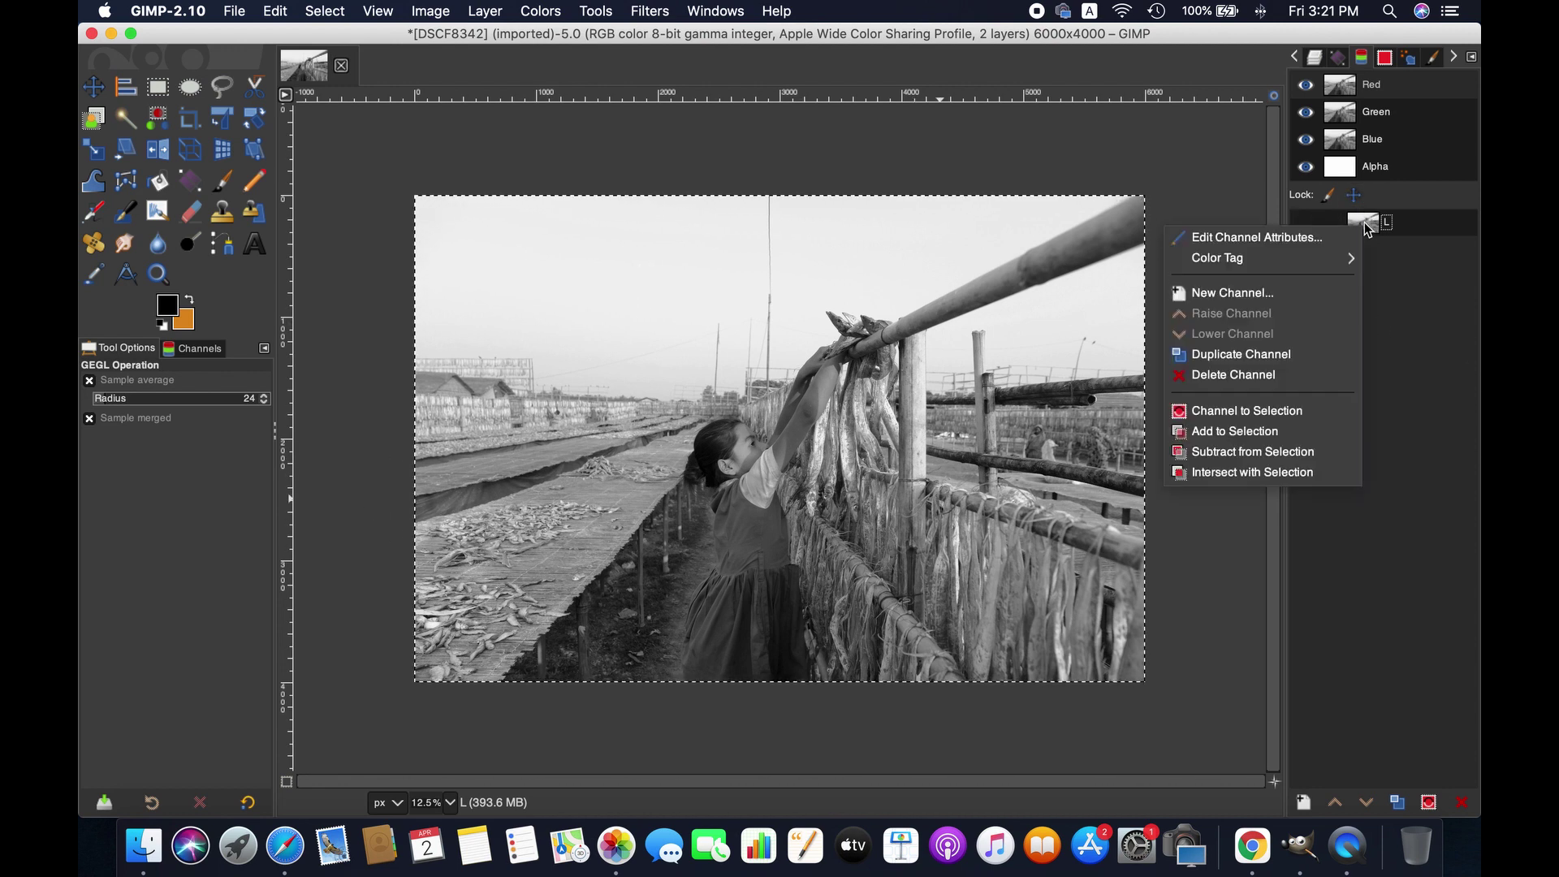
click(1273, 451)
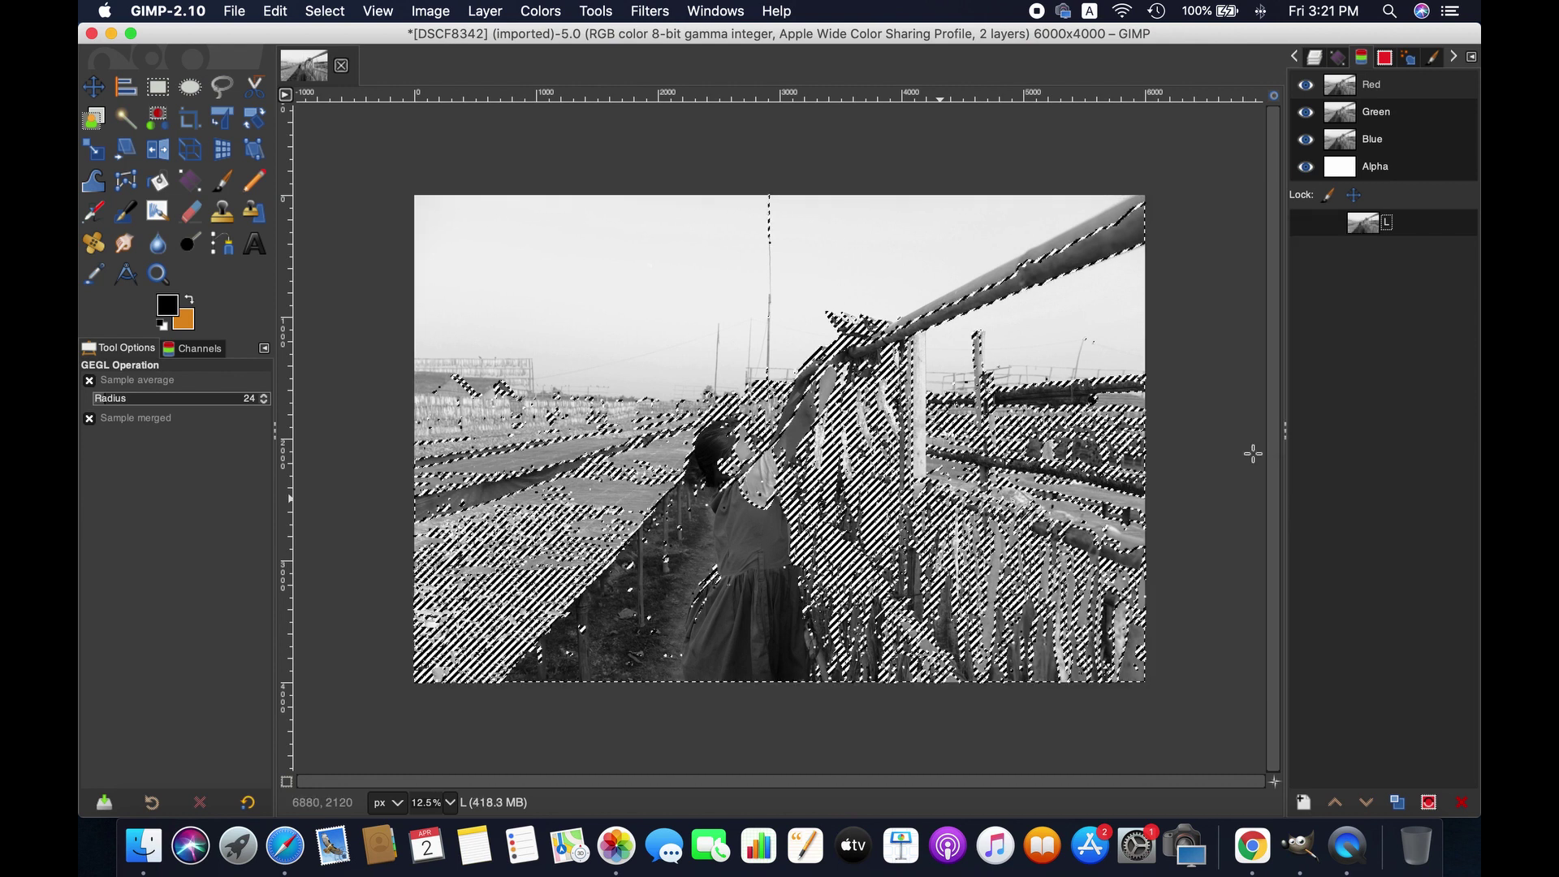
click(333, 7)
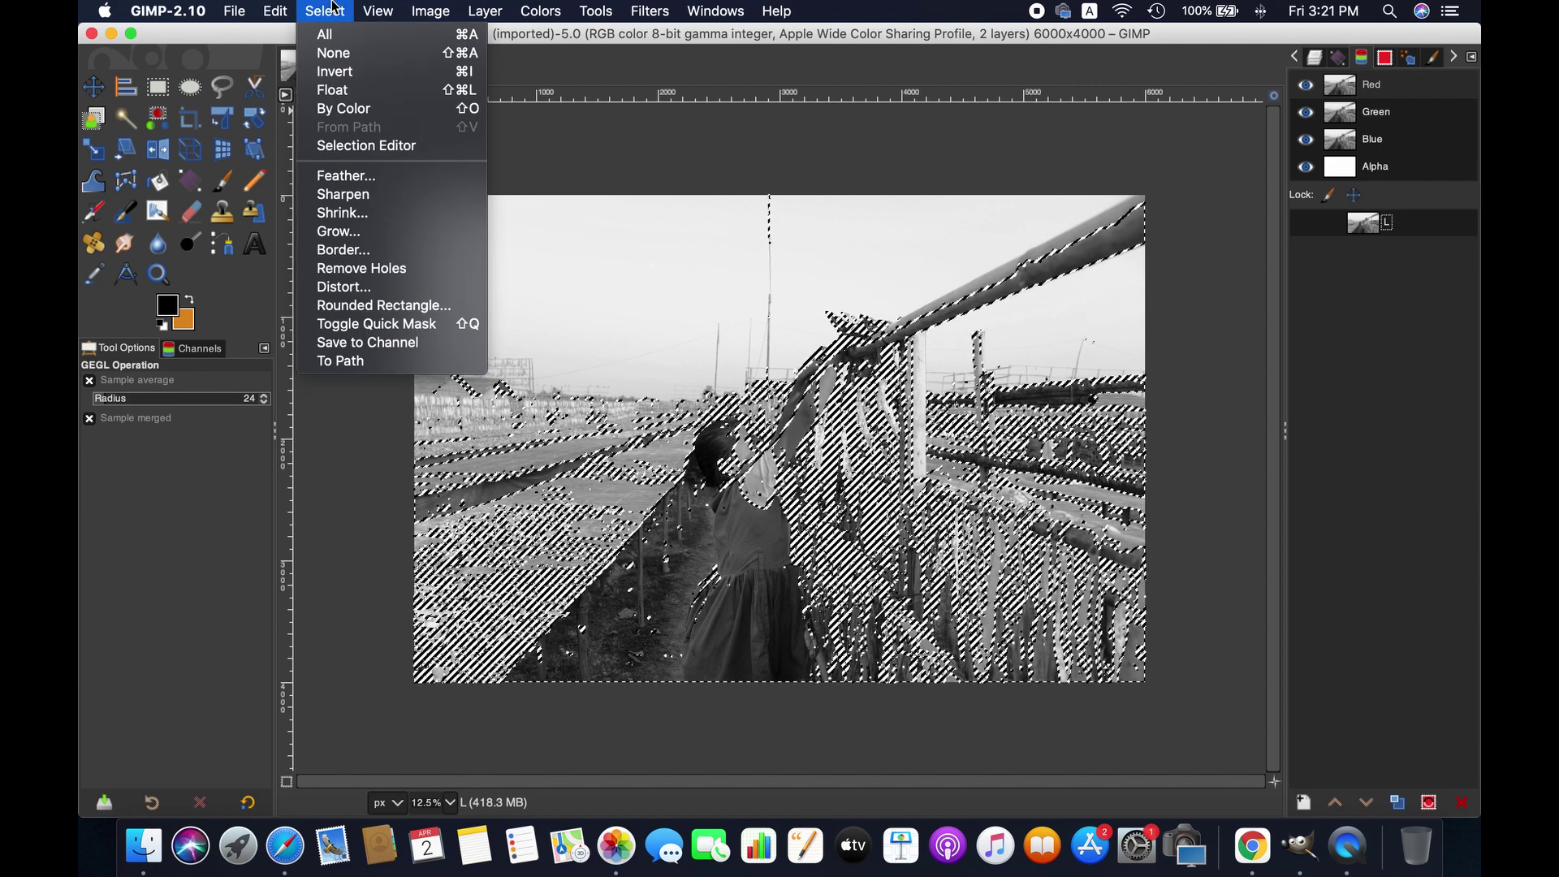
click(406, 344)
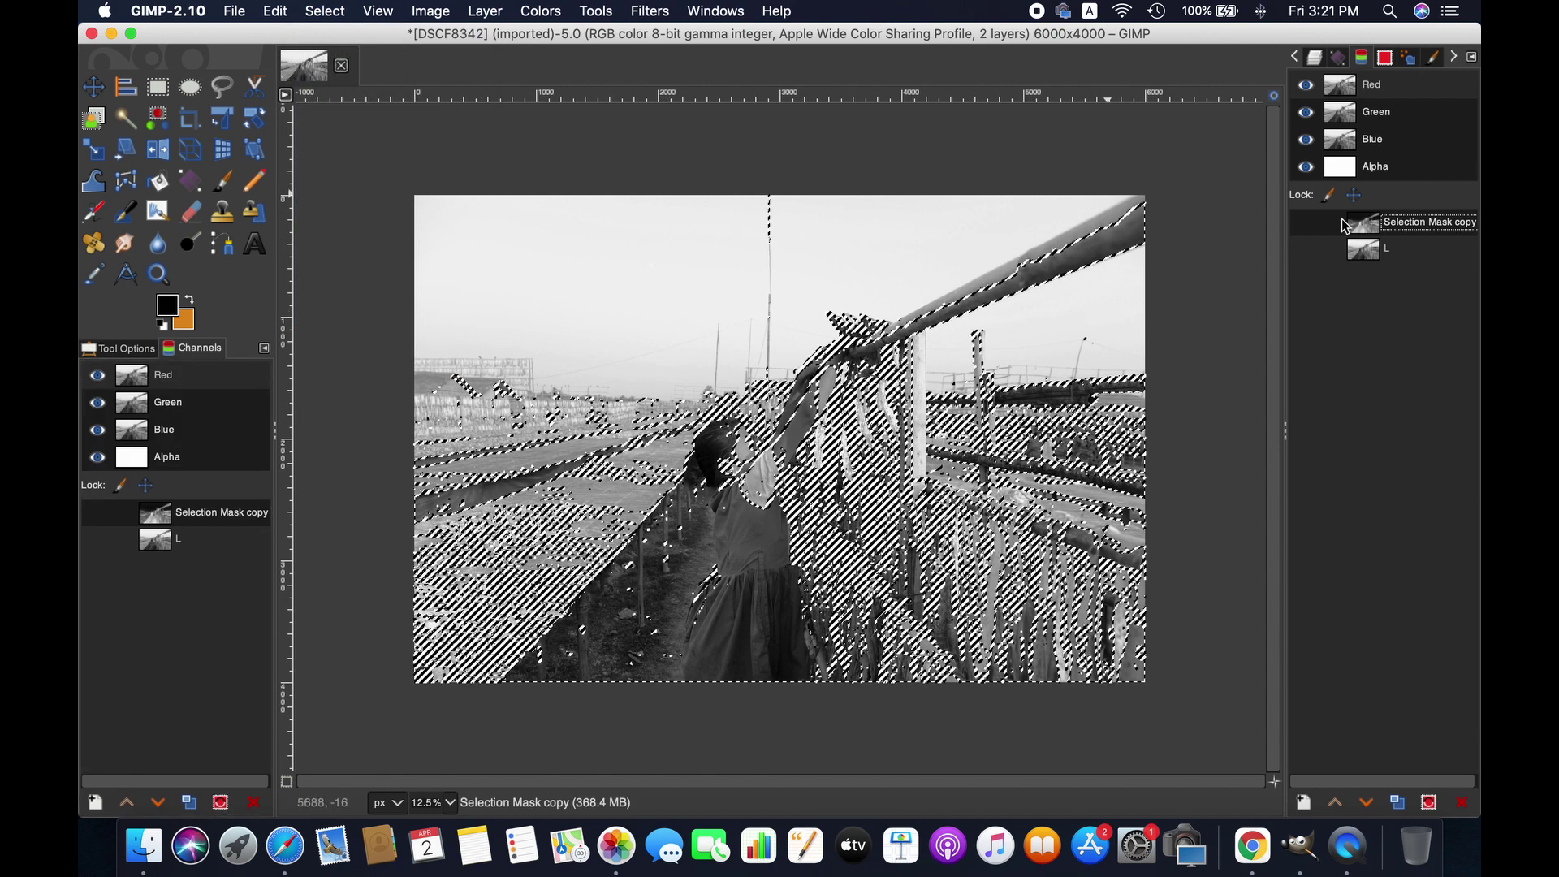
Name the saved channel D, then subtract L again and save the result as channel DD.
text(D)
right_click(1389, 248)
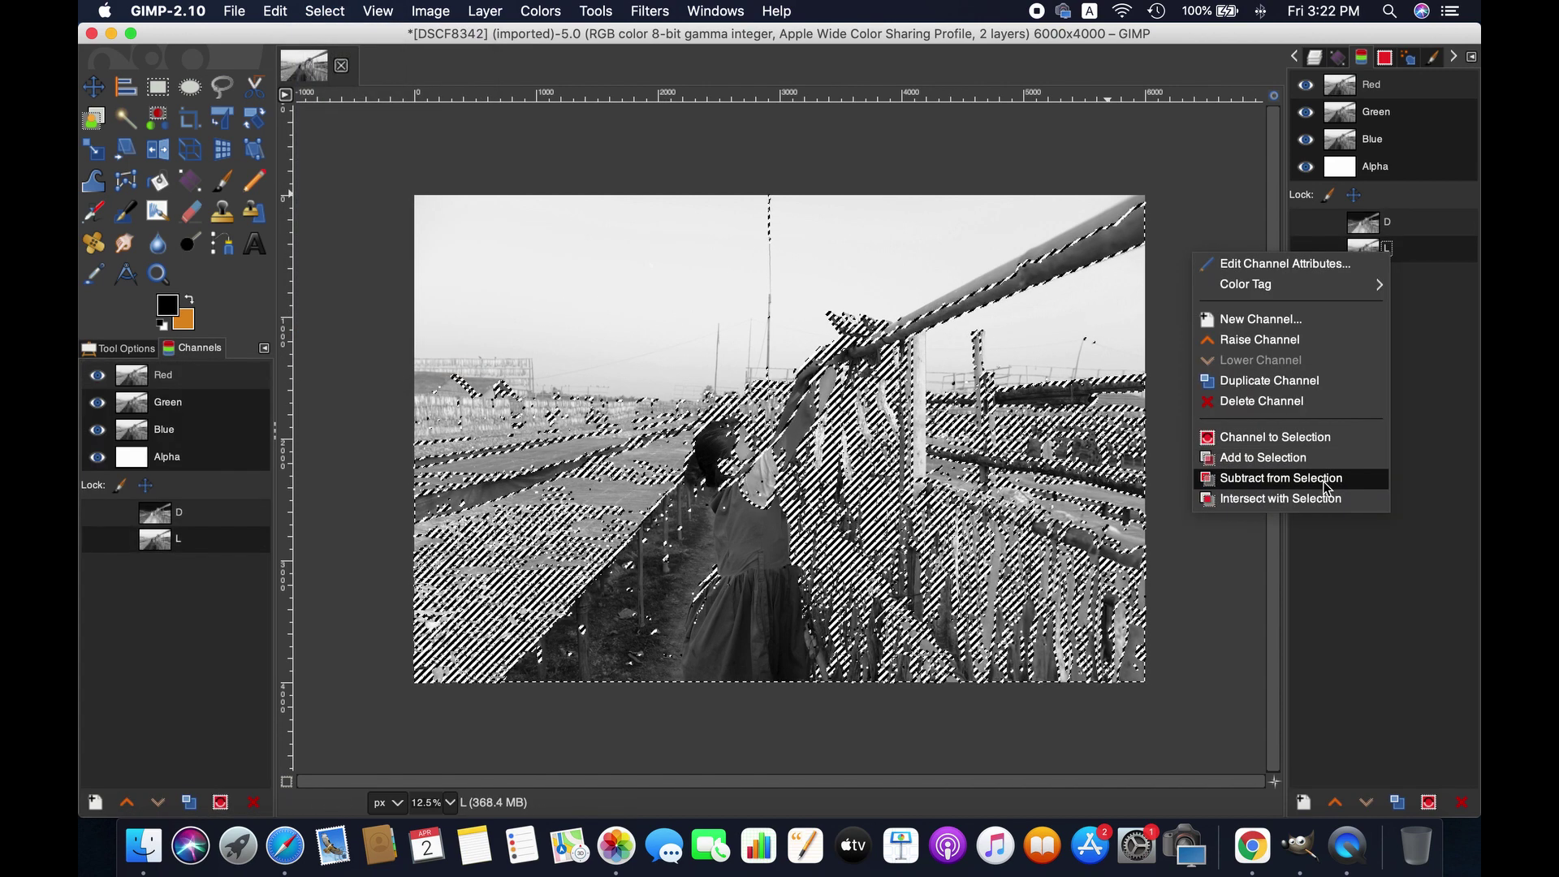
click(1325, 479)
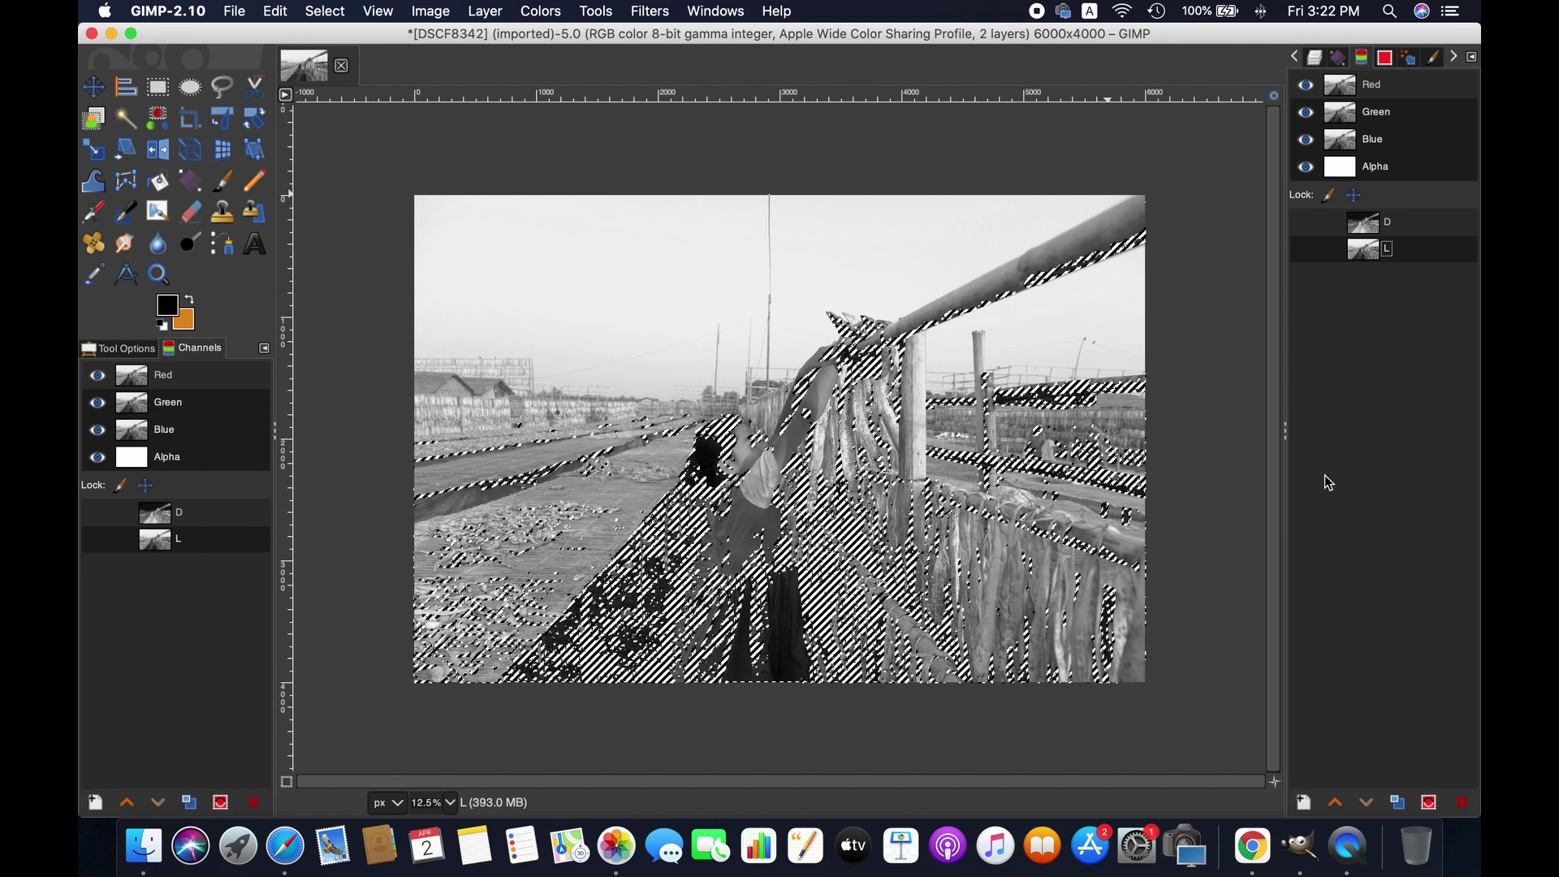
click(325, 10)
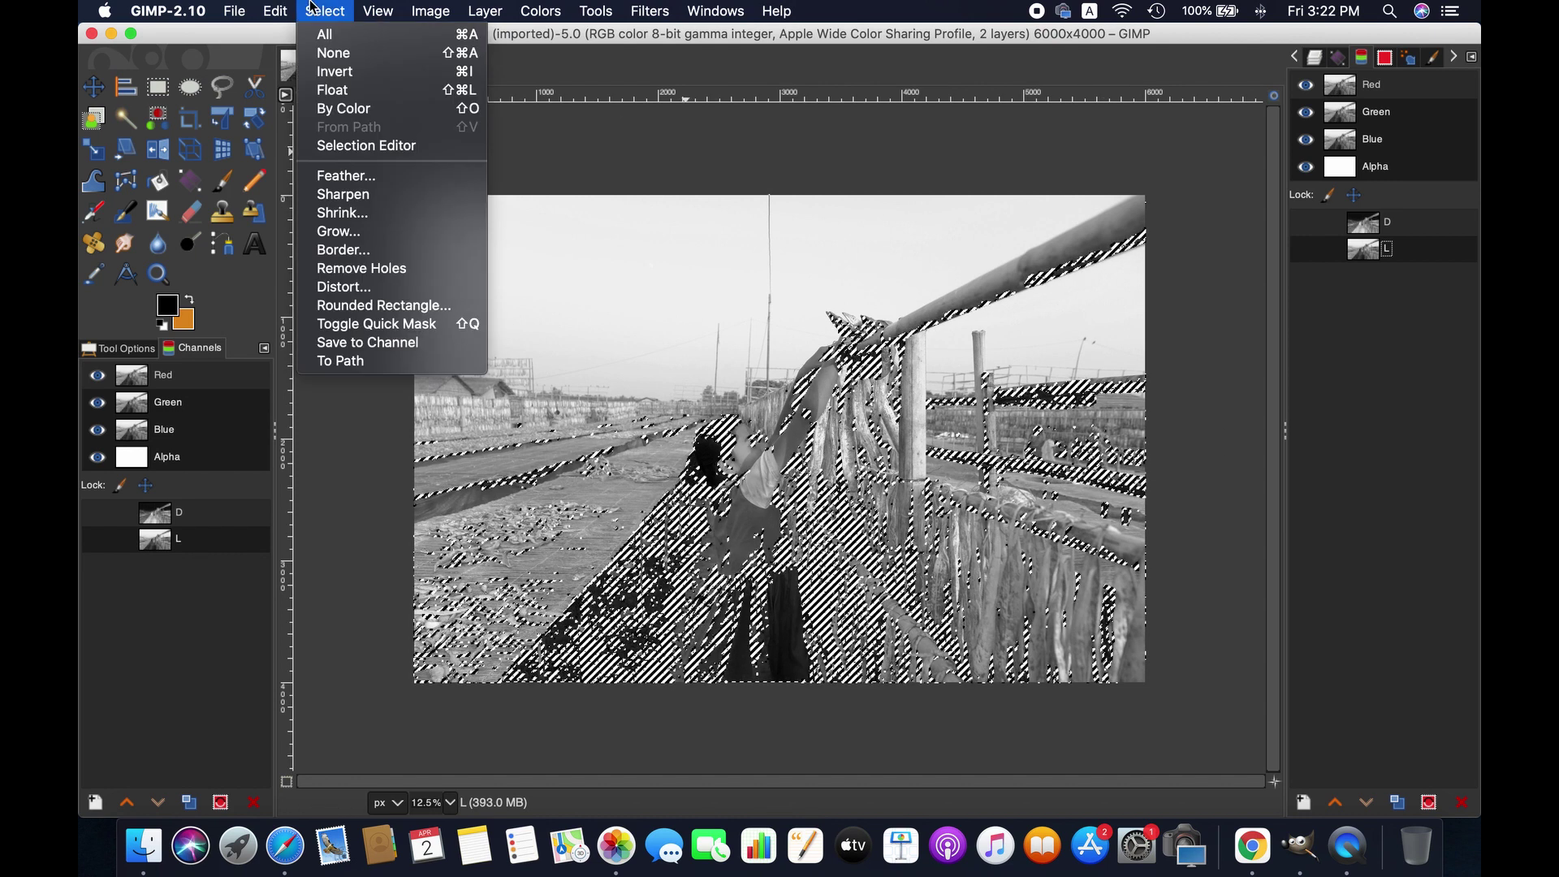
click(386, 342)
double_click(1406, 248)
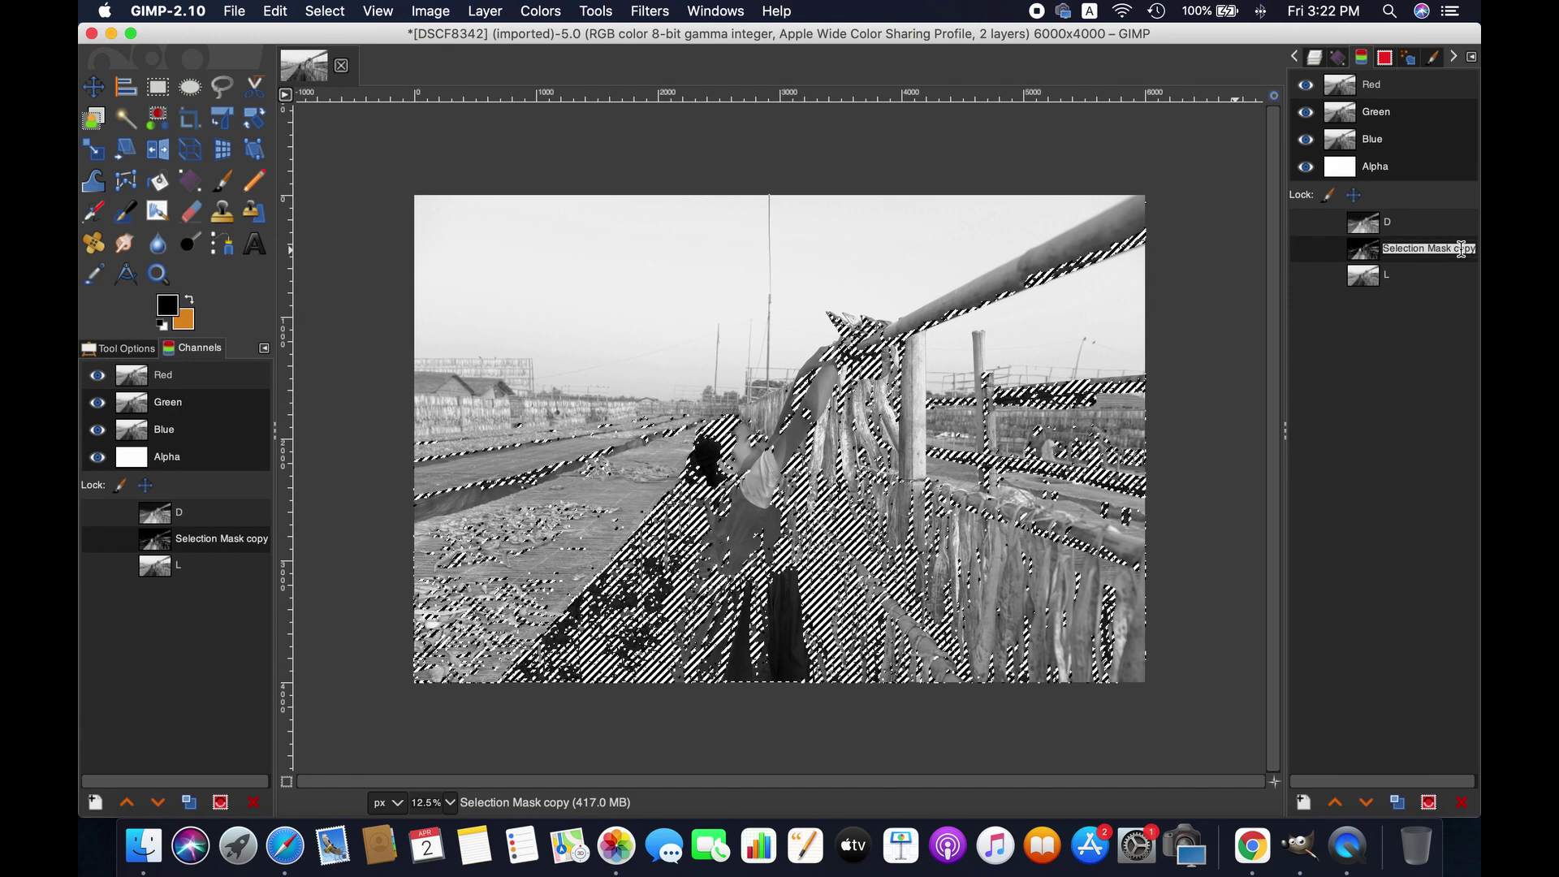
text(DD)
key(Return)
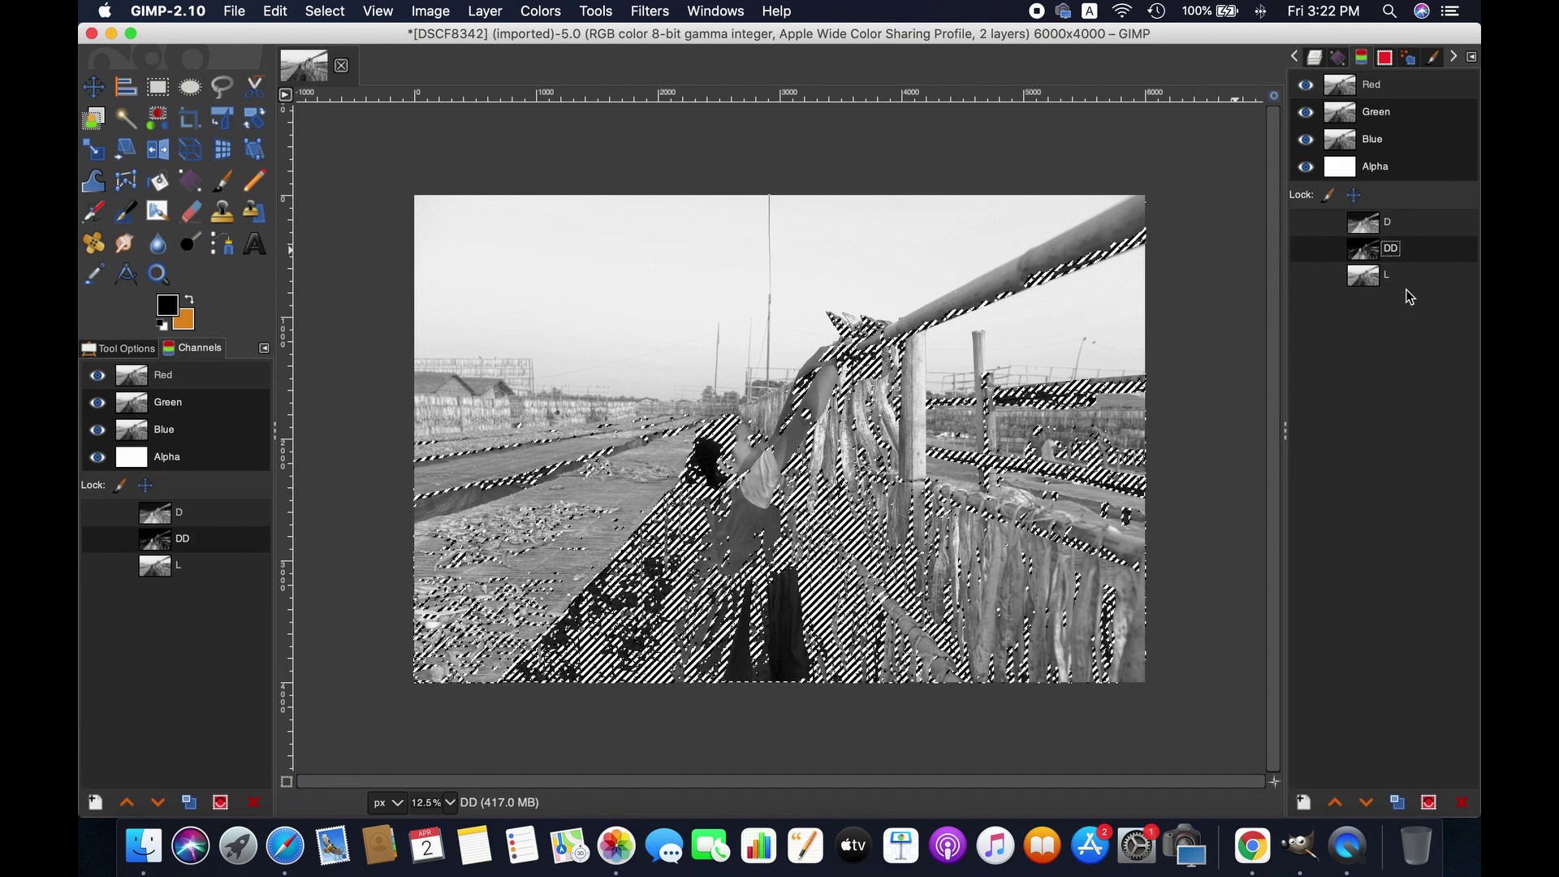
Subtract L once more and save the narrower selection as channel DDD.
click(1406, 283)
right_click(1406, 283)
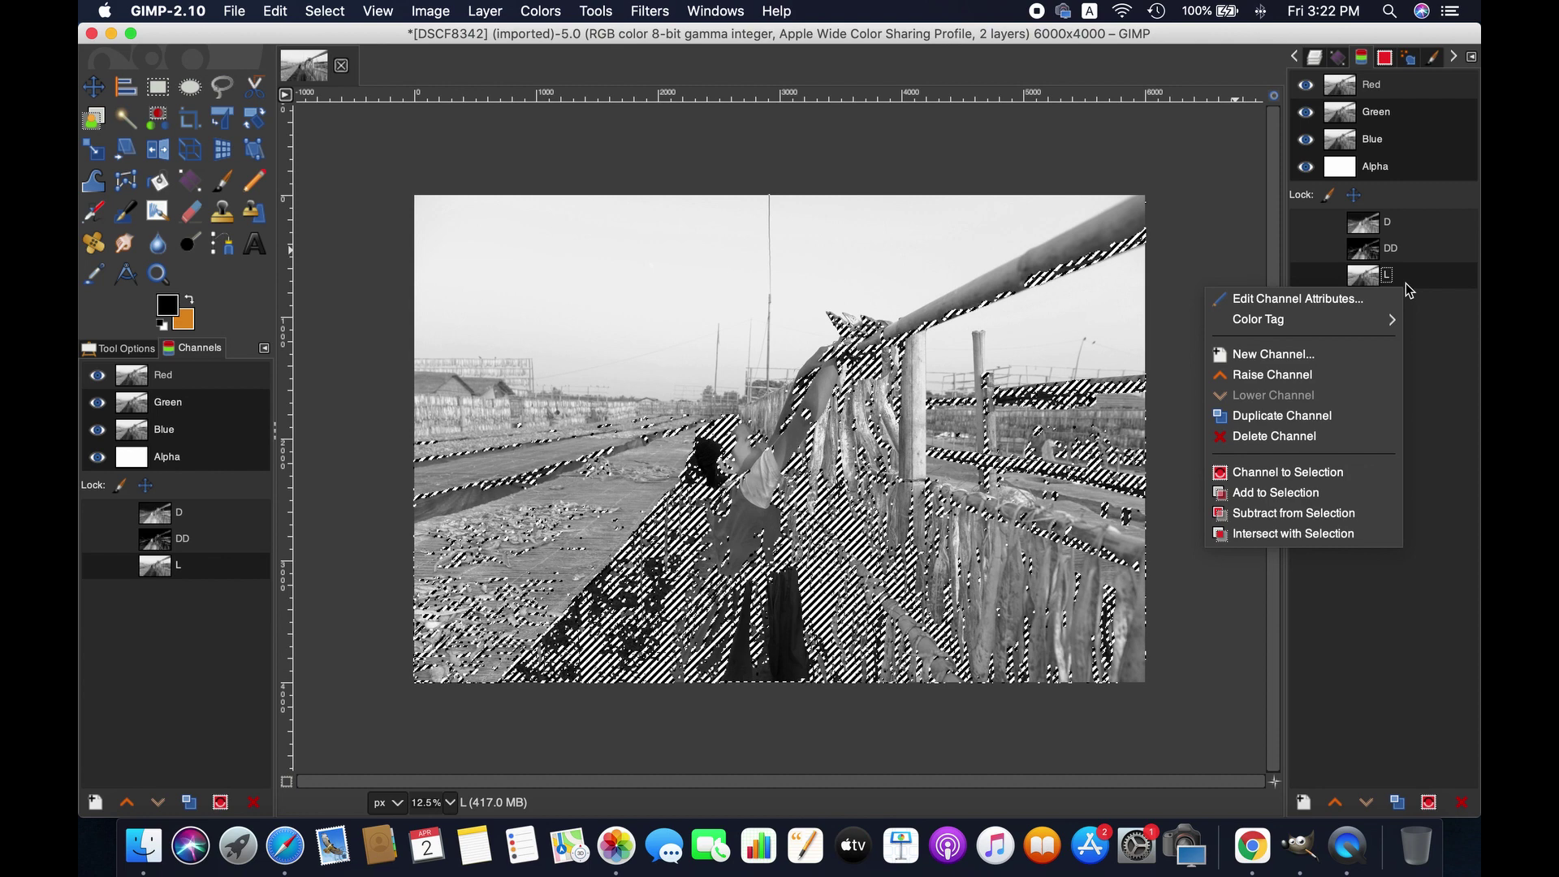
click(1349, 515)
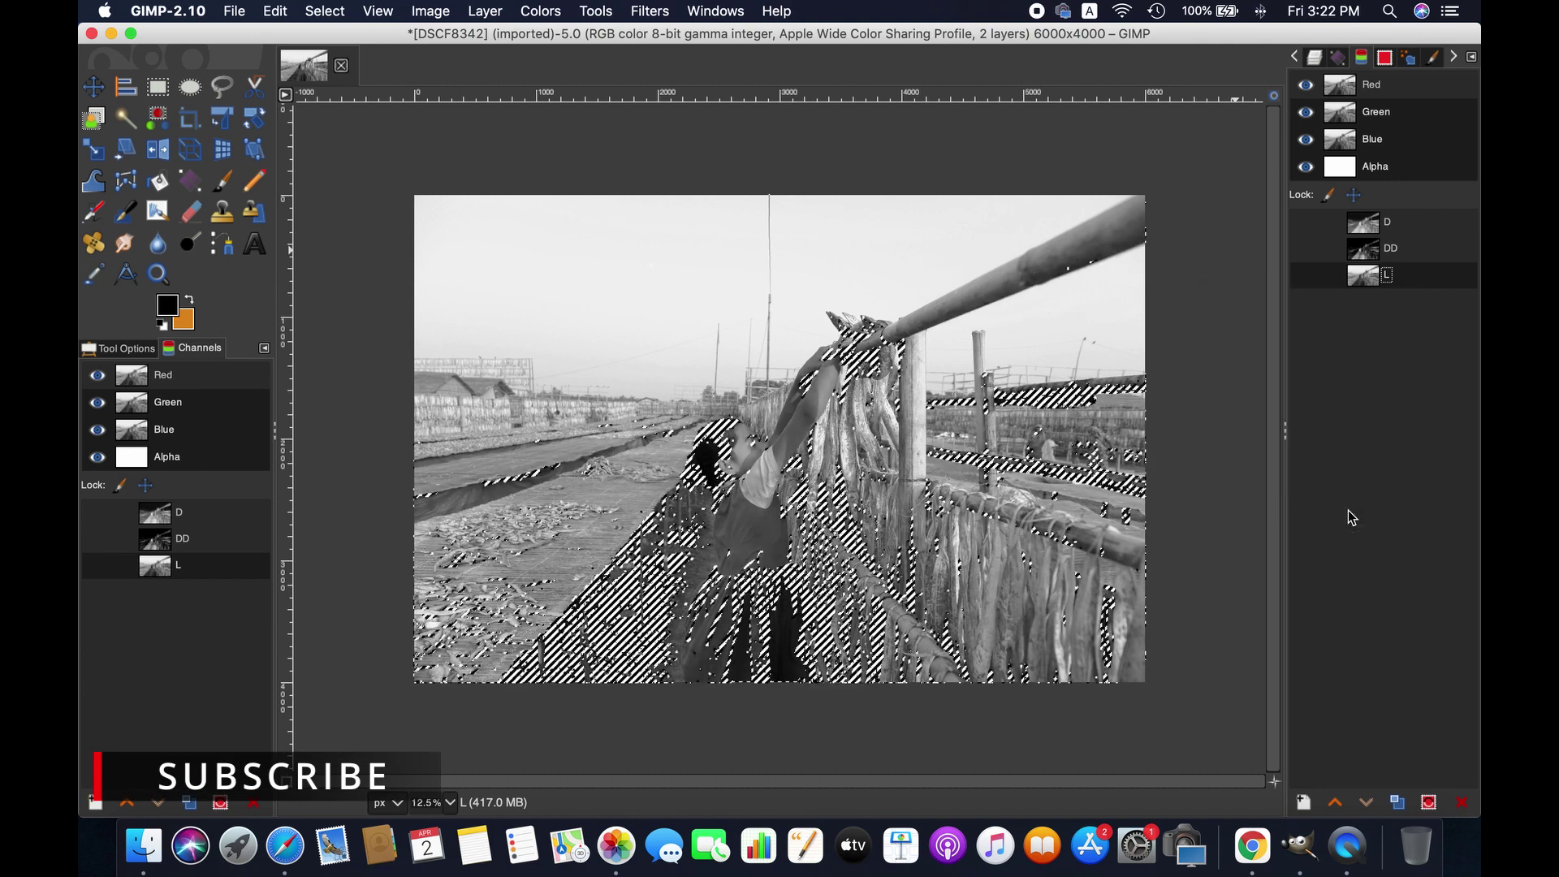
click(325, 10)
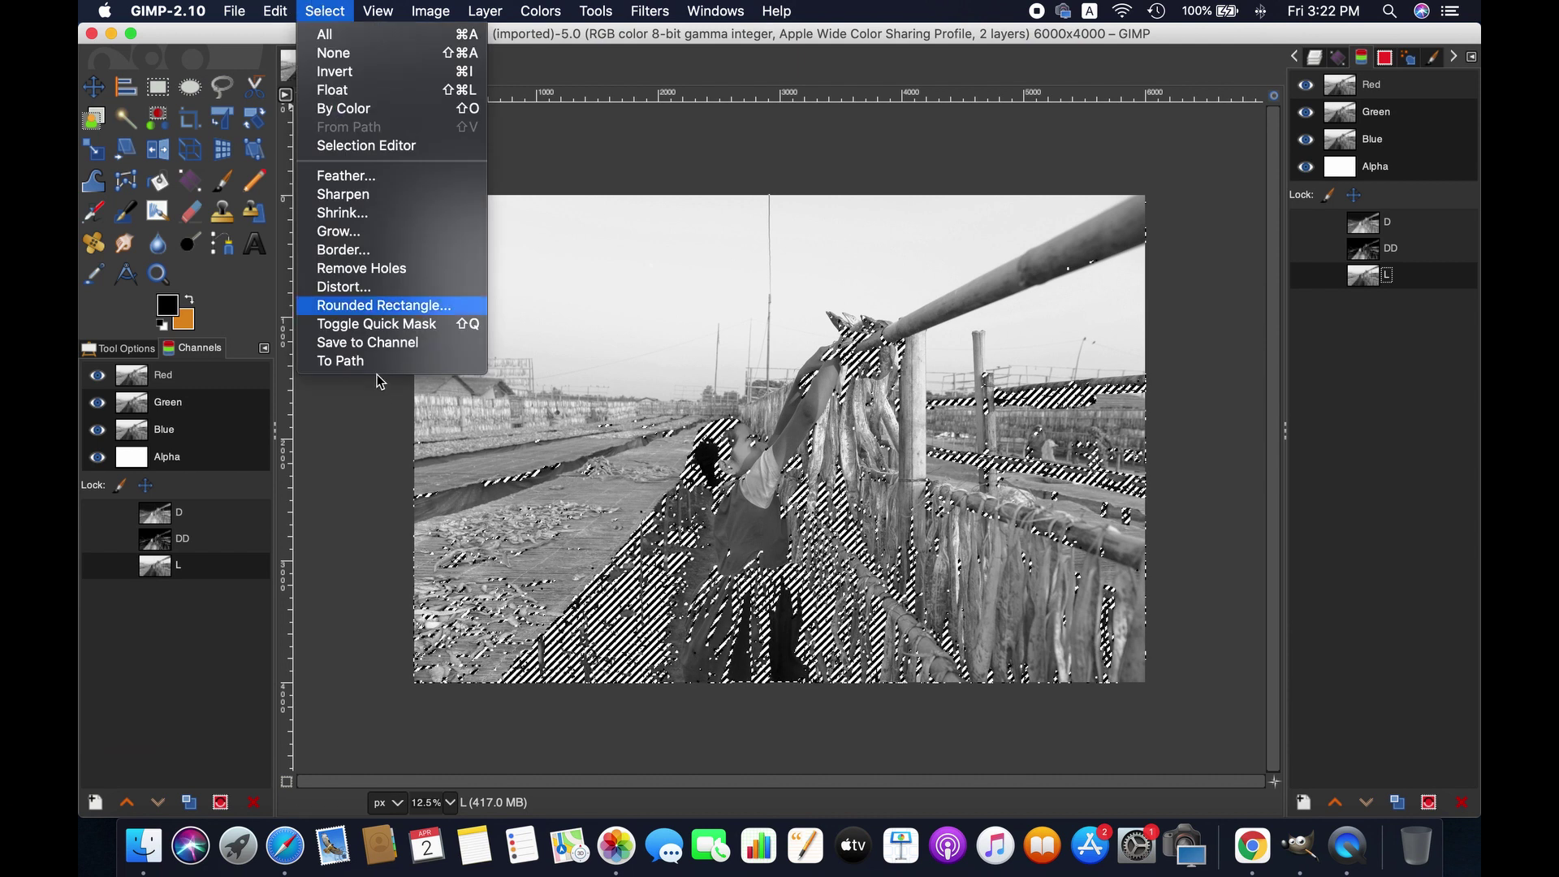
click(390, 348)
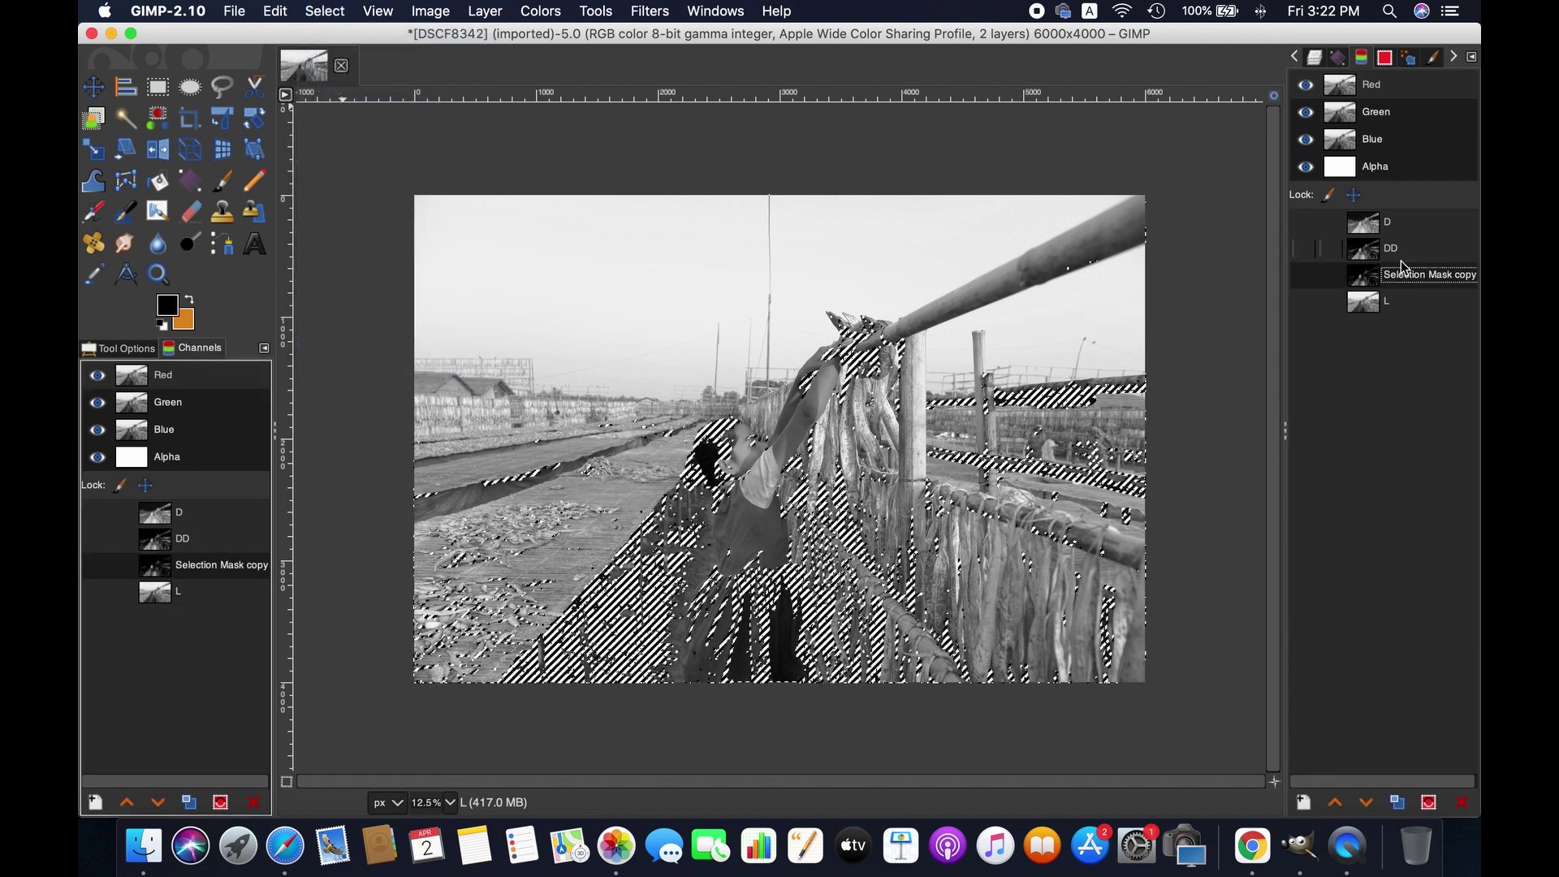
double_click(1421, 274)
text(DD)
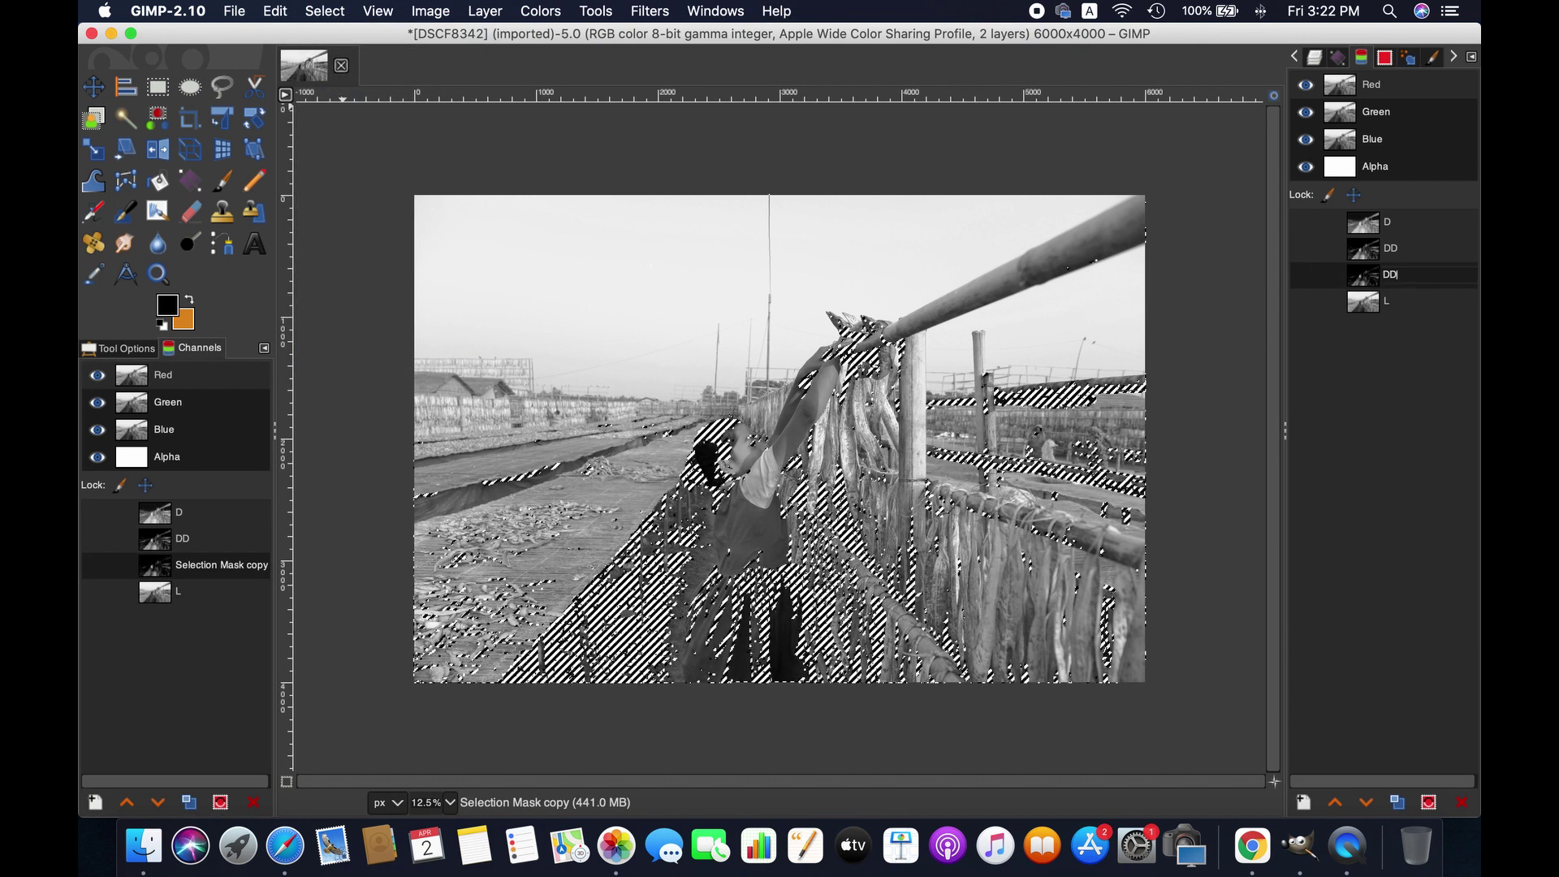
text(D)
key(Return)
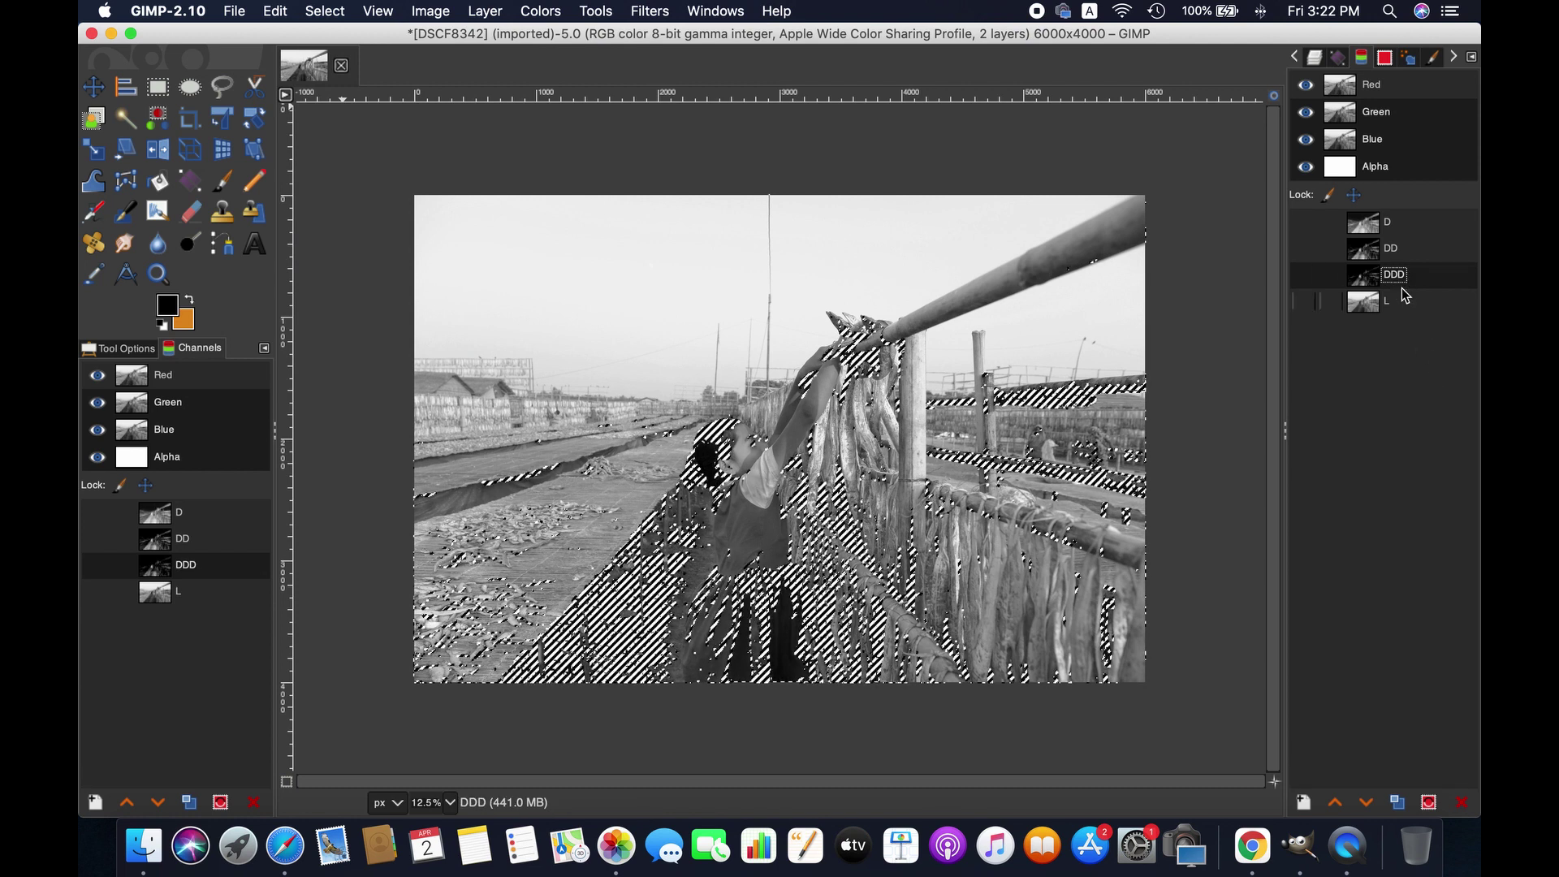
click(1397, 300)
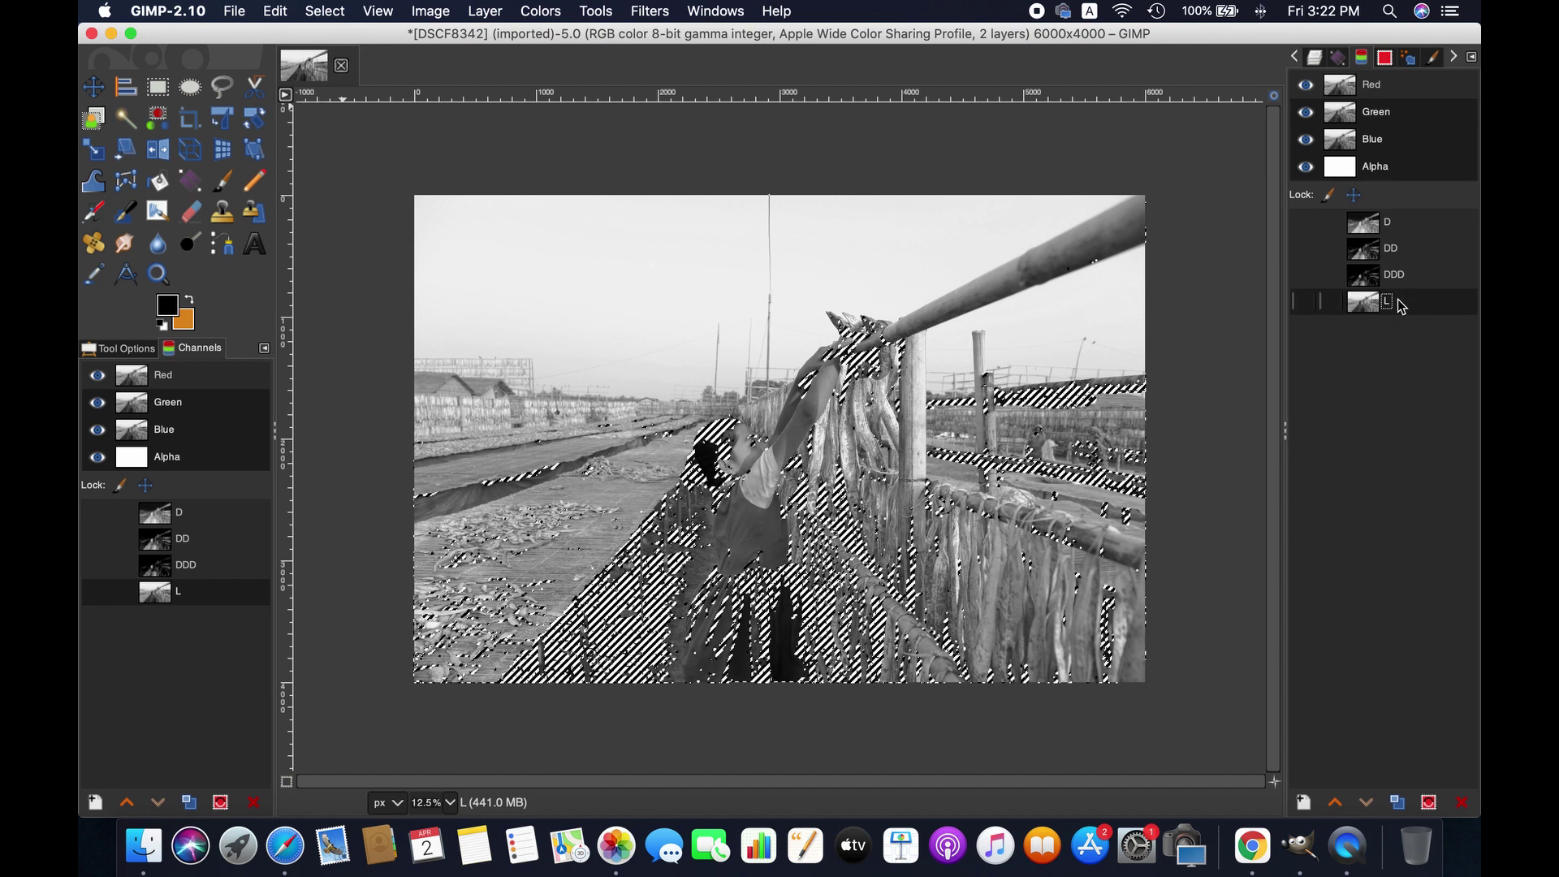
Load the L channel as a fresh selection and subtract channel D from it.
click(325, 10)
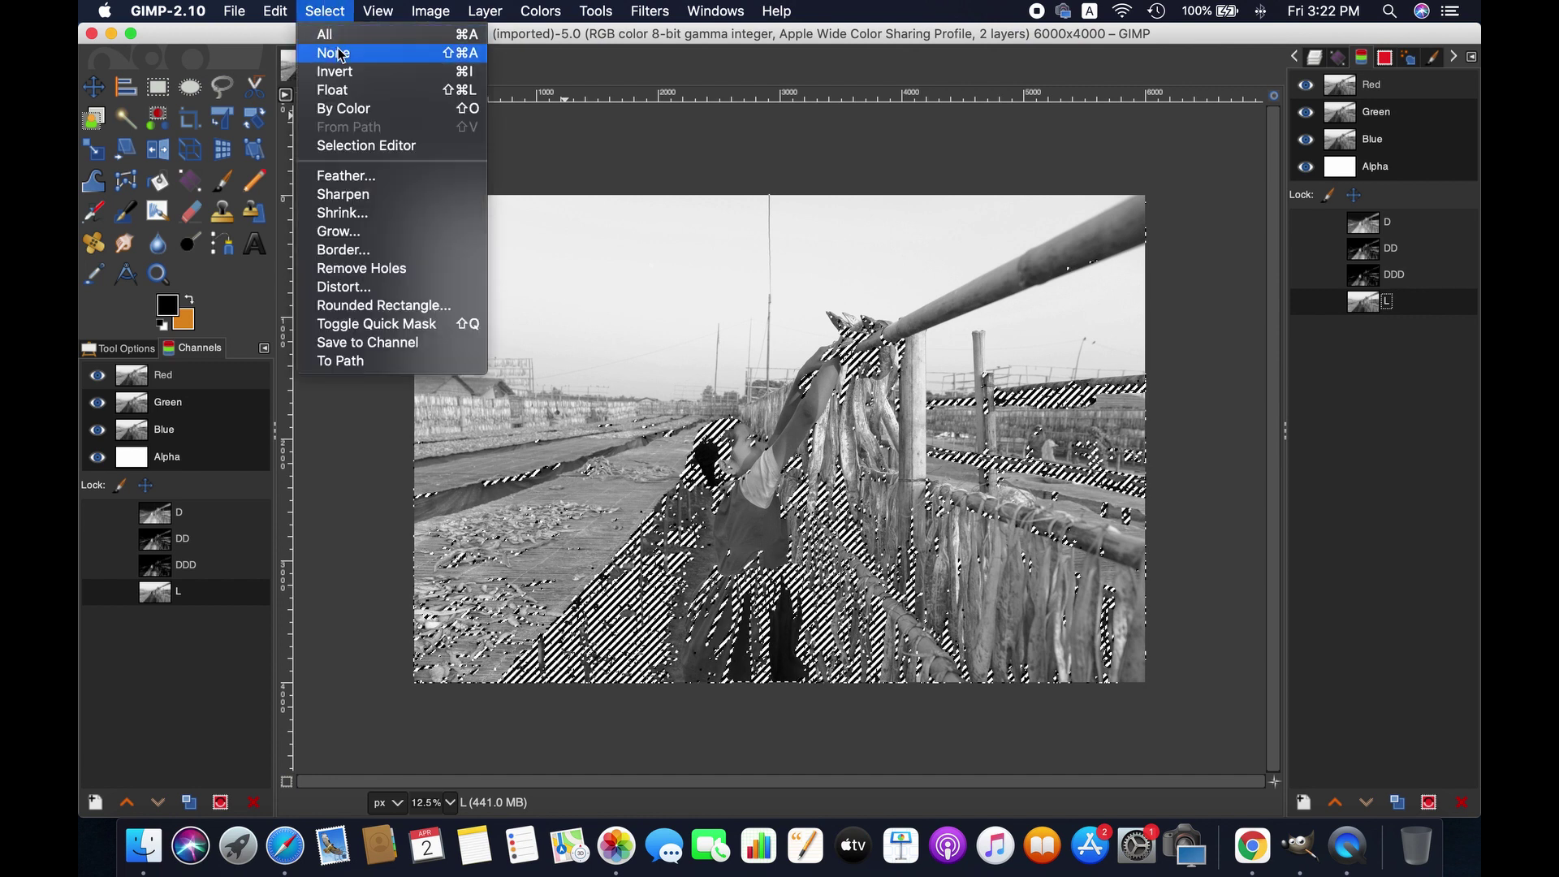
click(1361, 301)
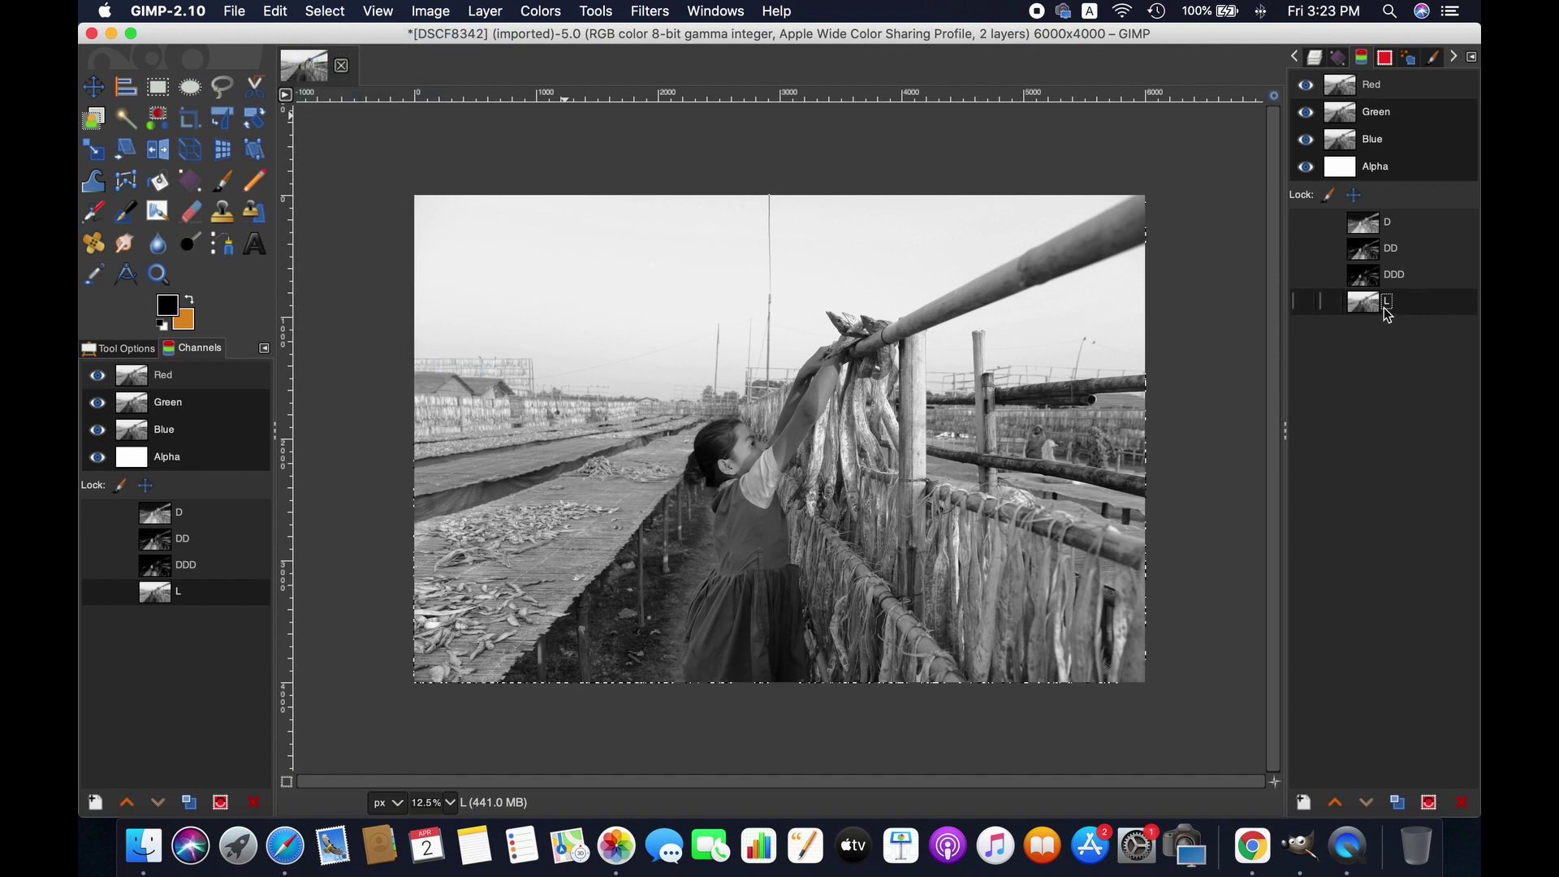
right_click(1389, 310)
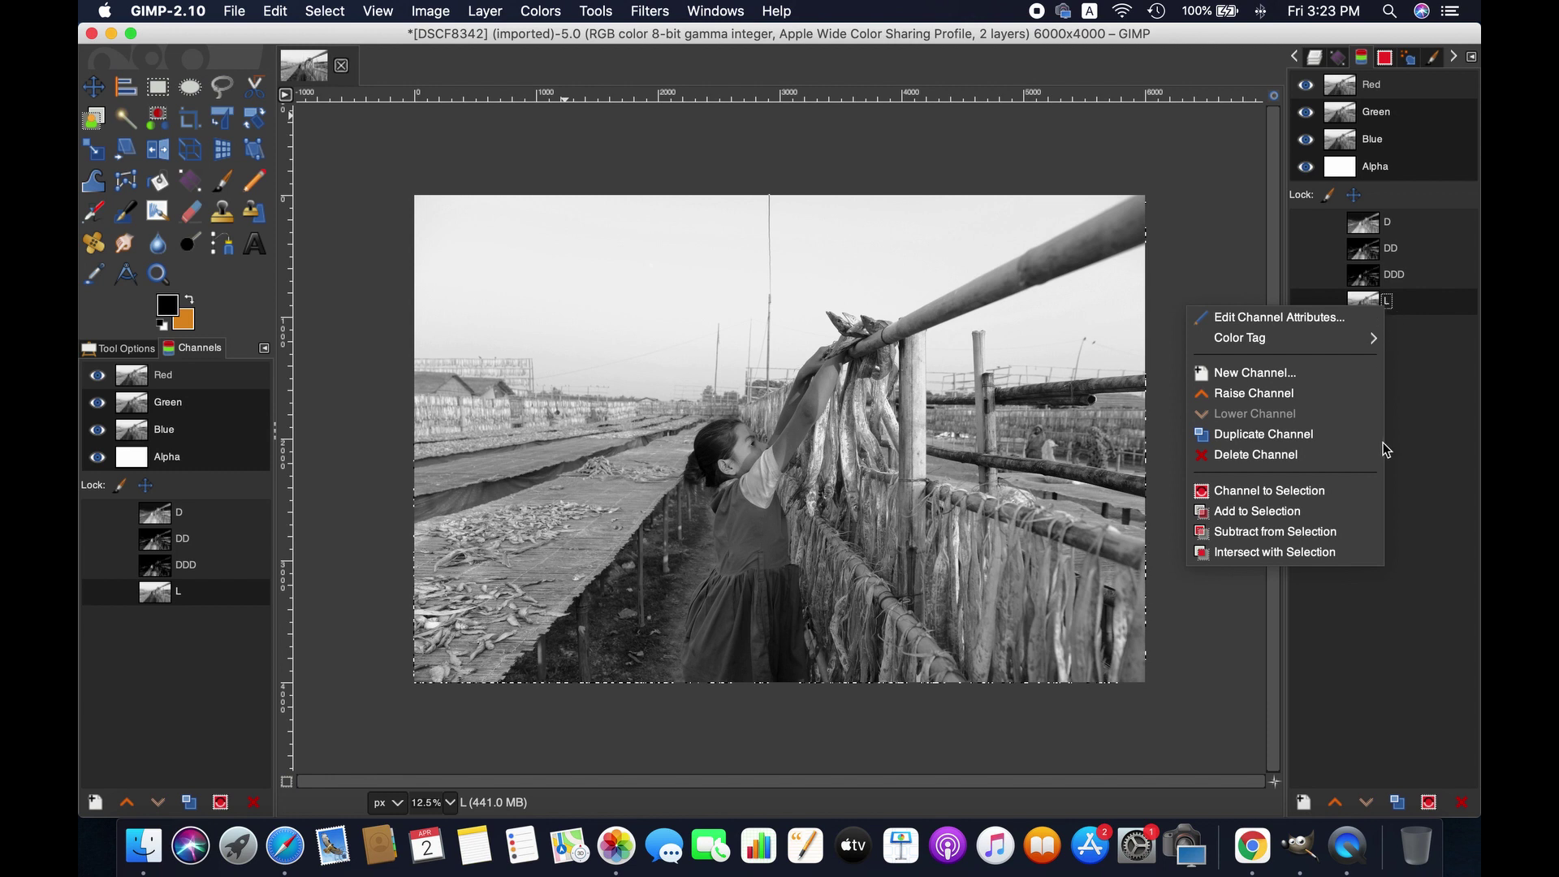
click(1317, 496)
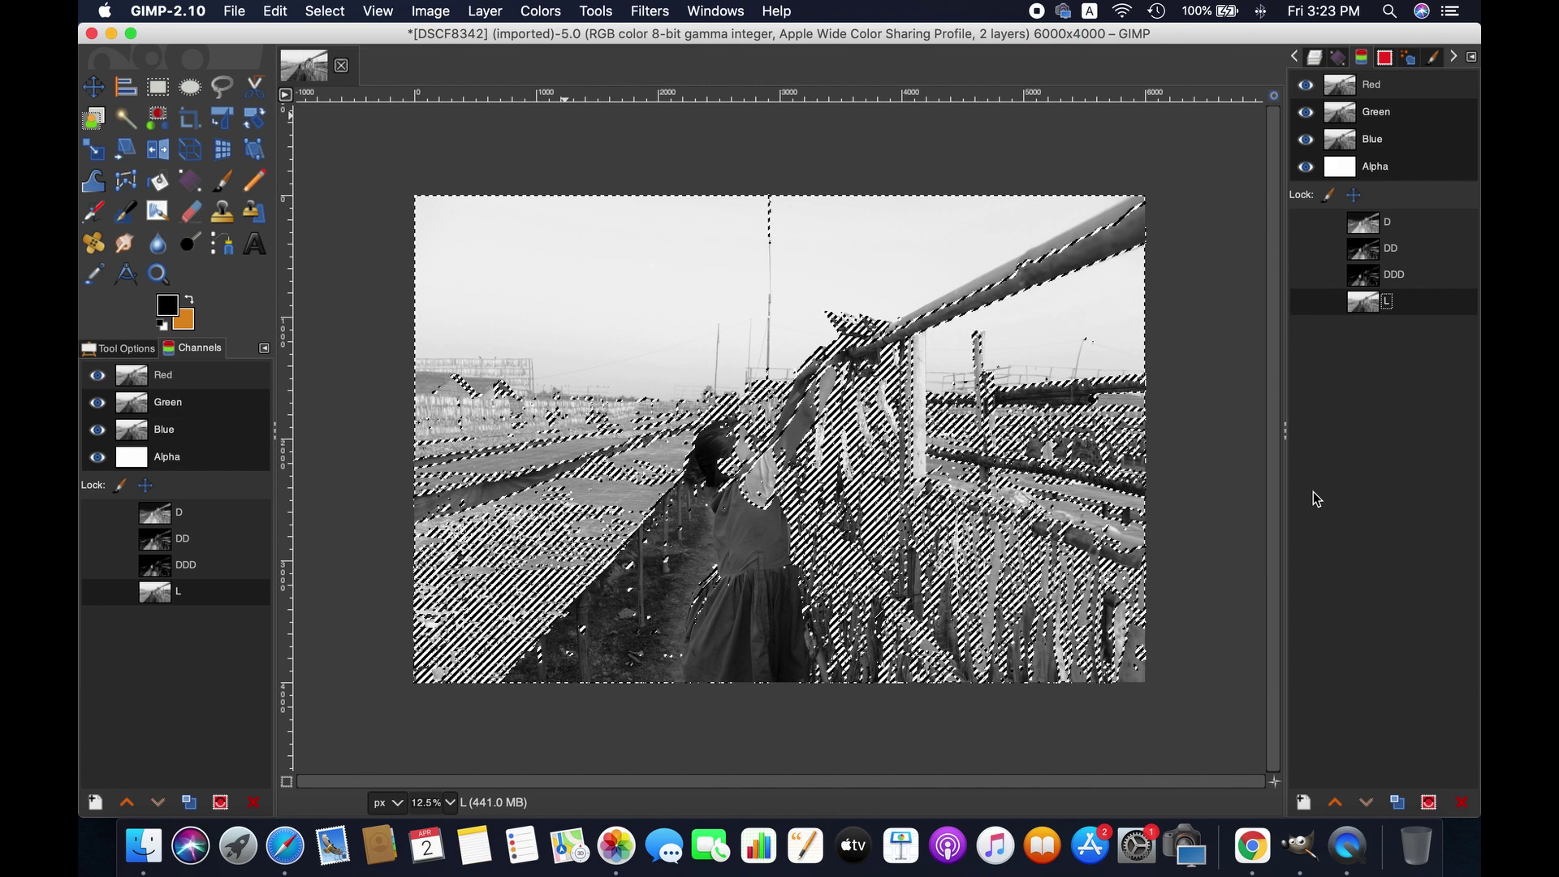
click(1394, 221)
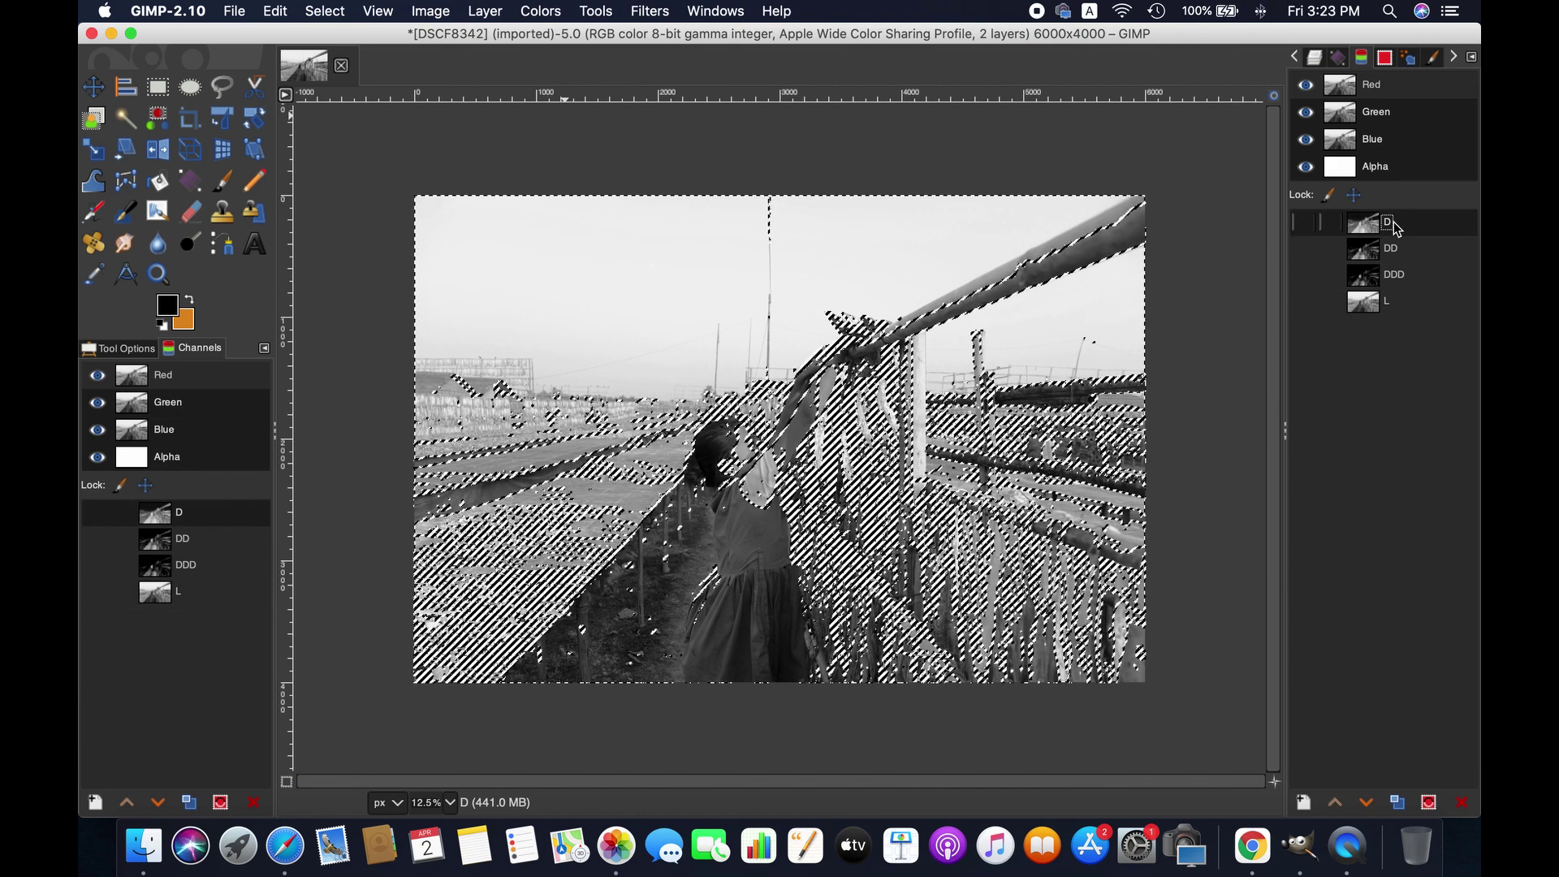
right_click(1393, 226)
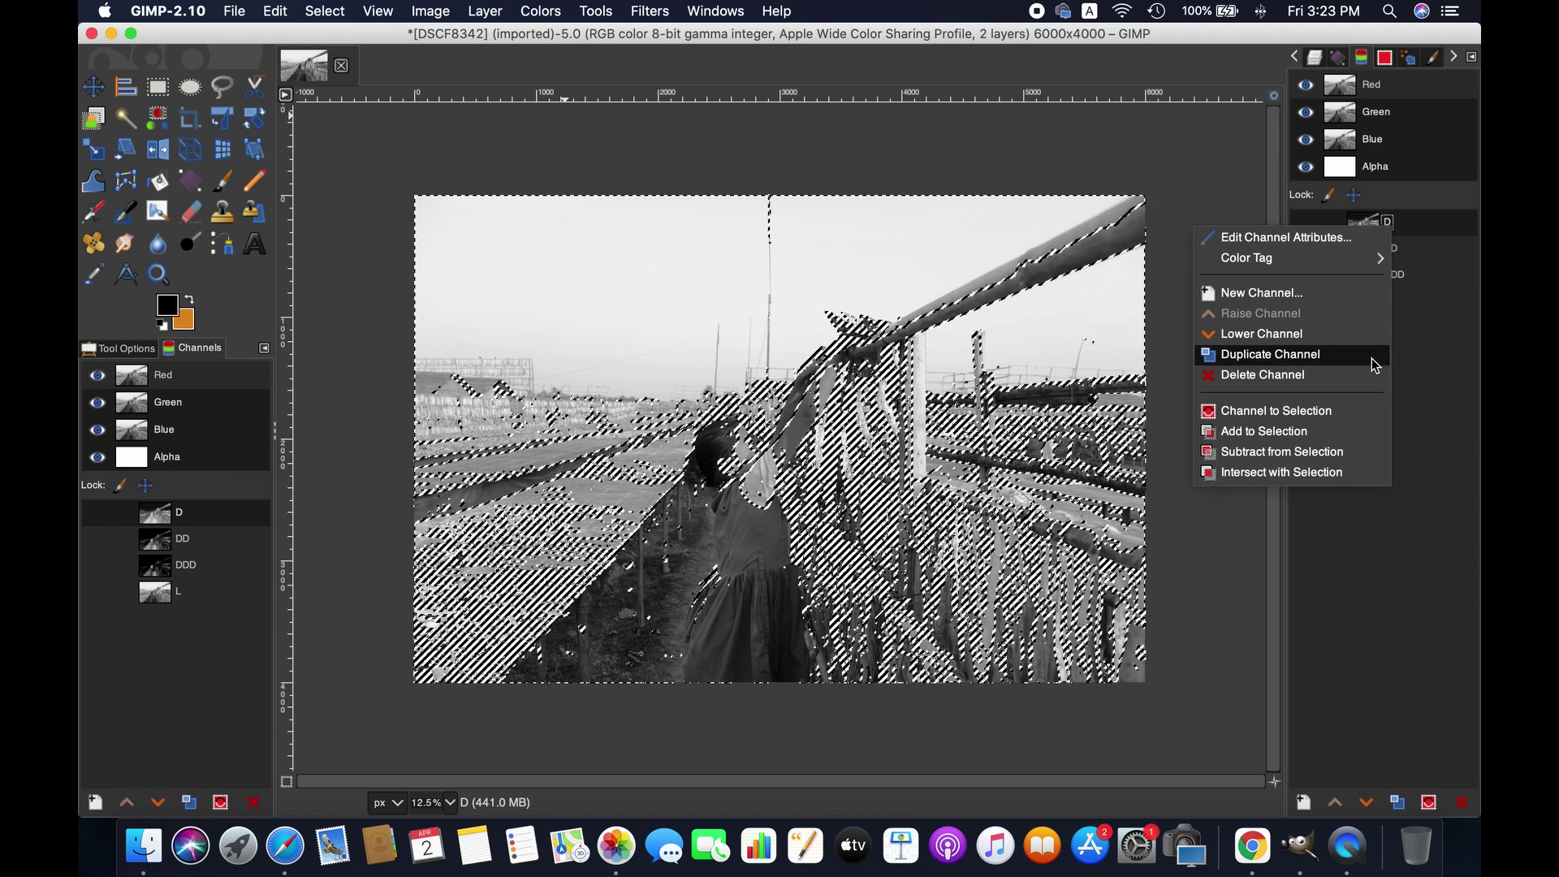
click(1349, 452)
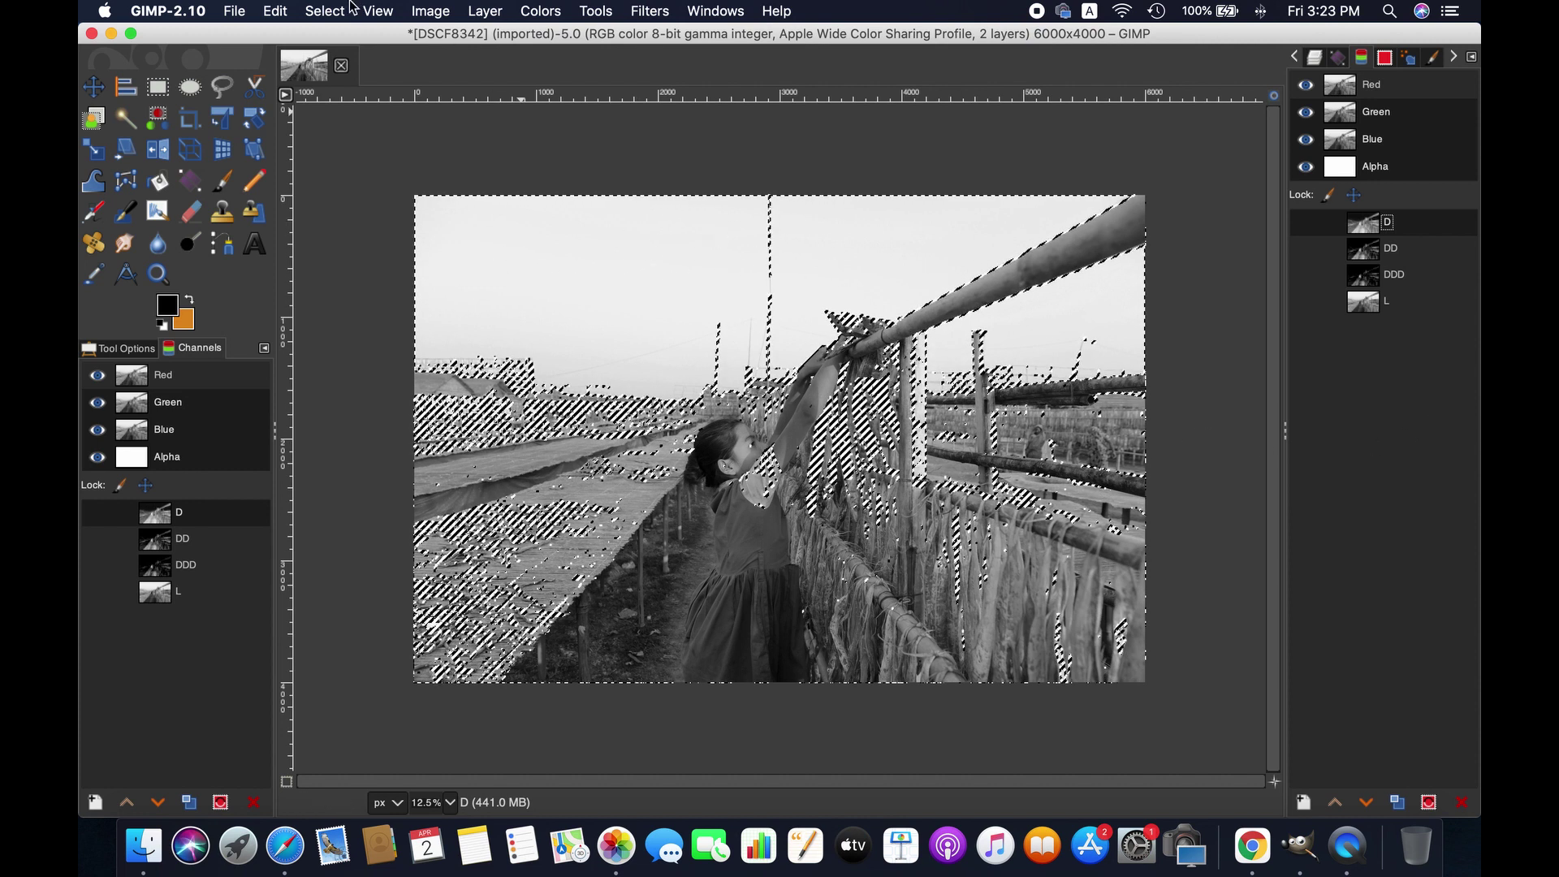
Save the lights selection as a new channel named LL.
click(325, 11)
click(382, 341)
double_click(1402, 221)
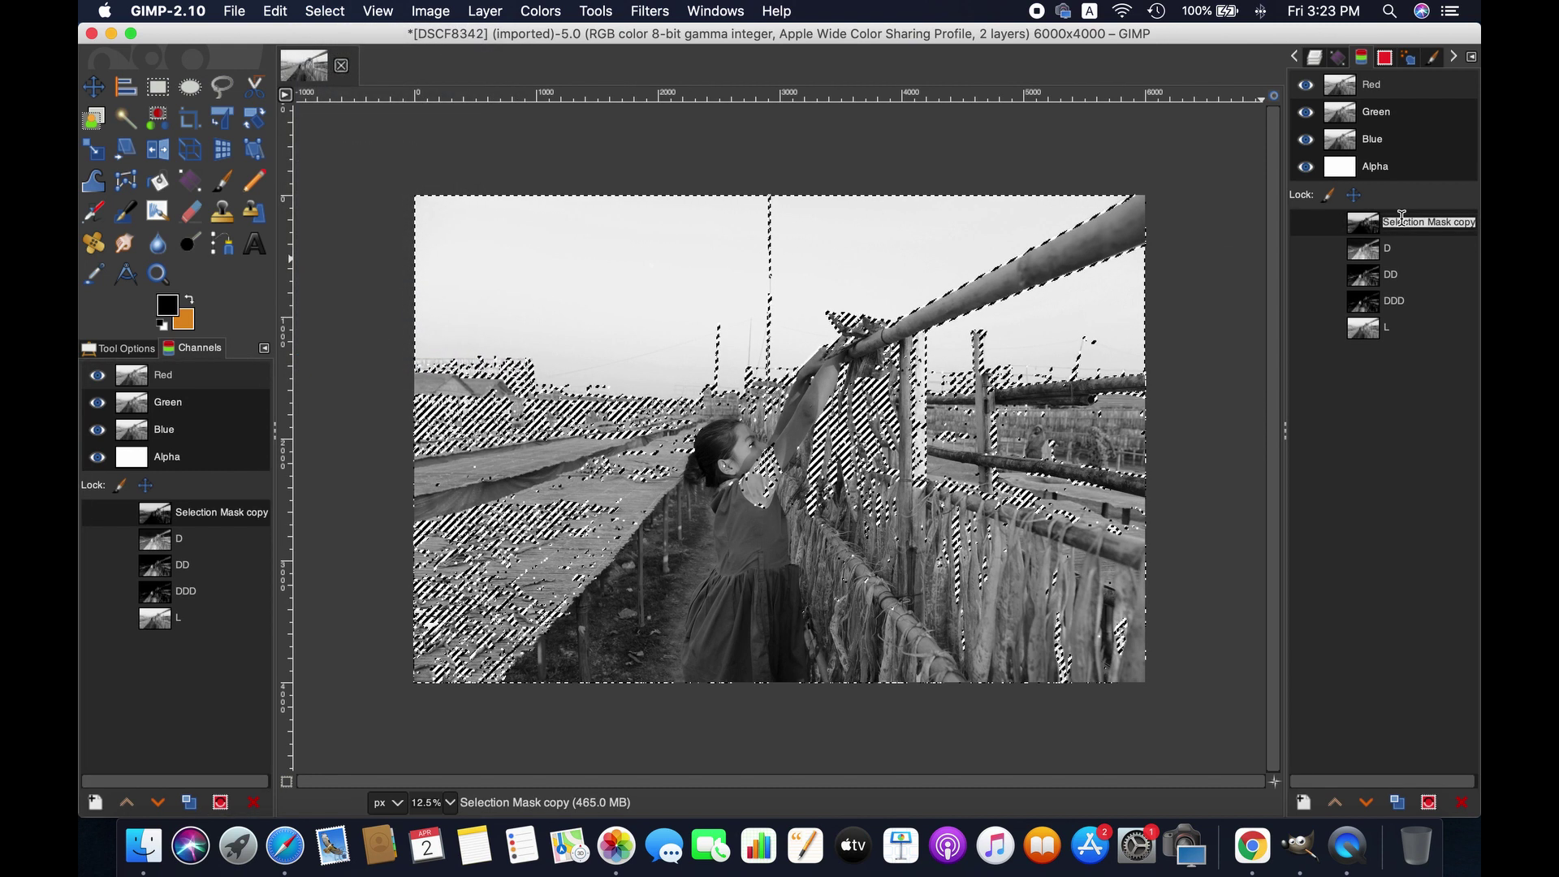
text(L)
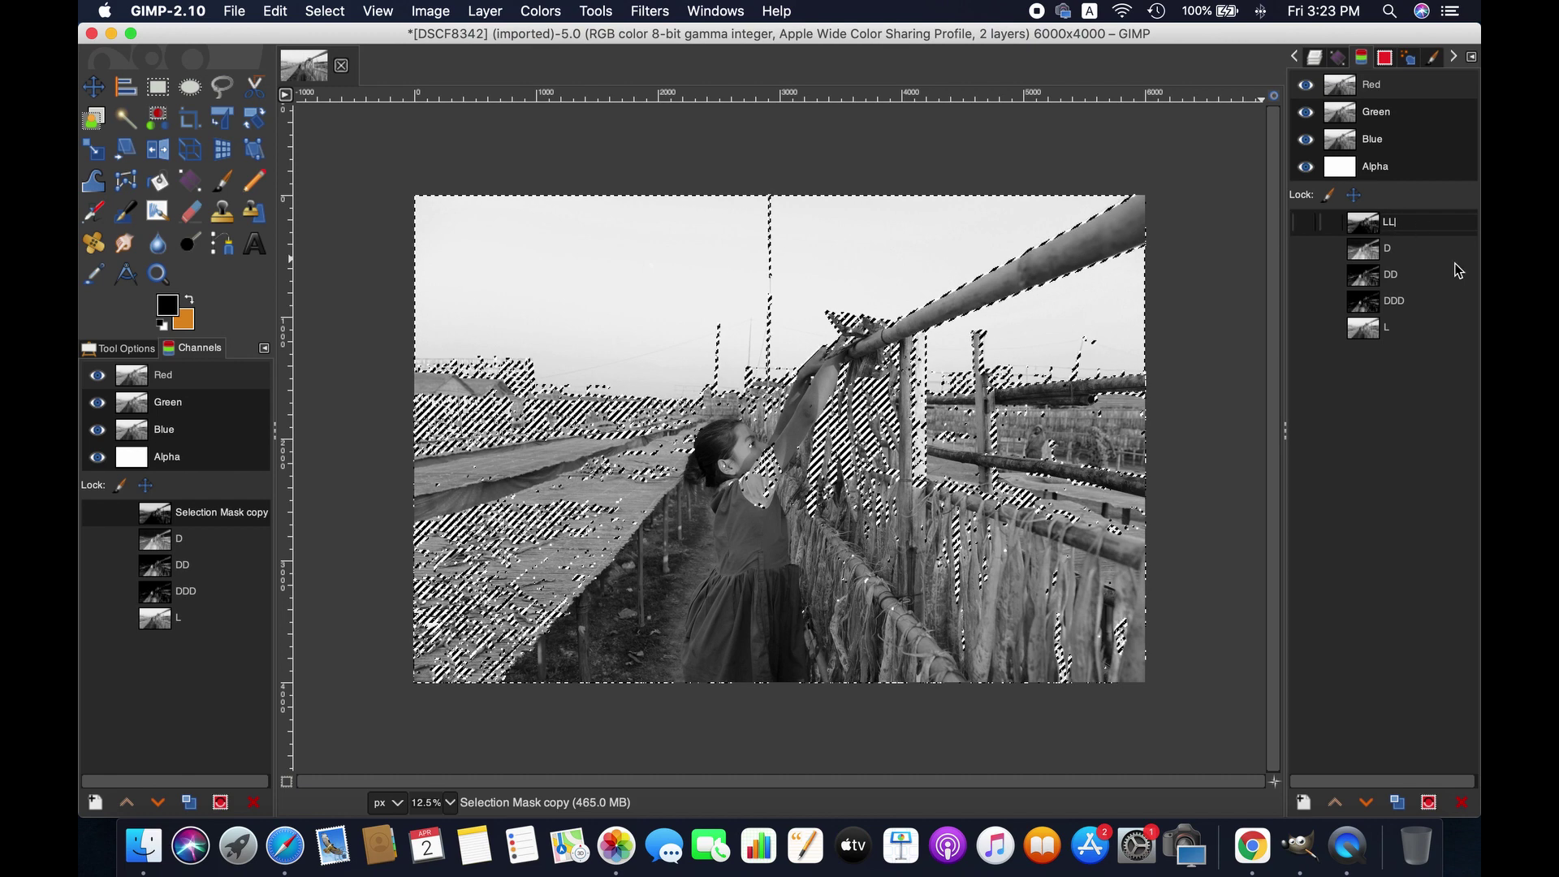
text(L)
key(Return)
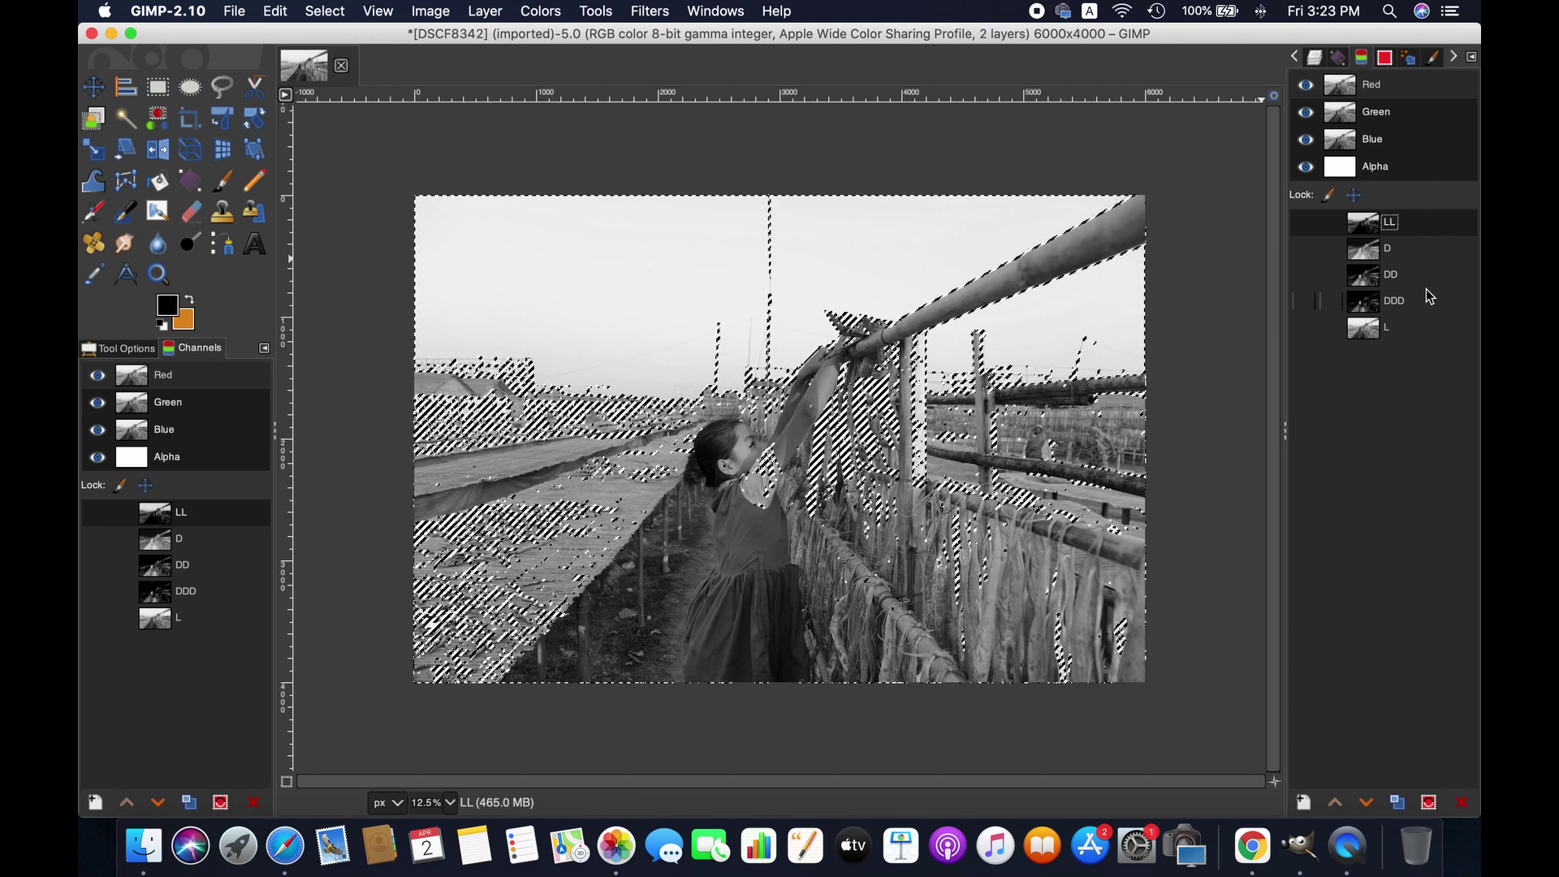
Subtract channel D again and save the narrower selection as channel LLL.
click(1402, 256)
right_click(1402, 256)
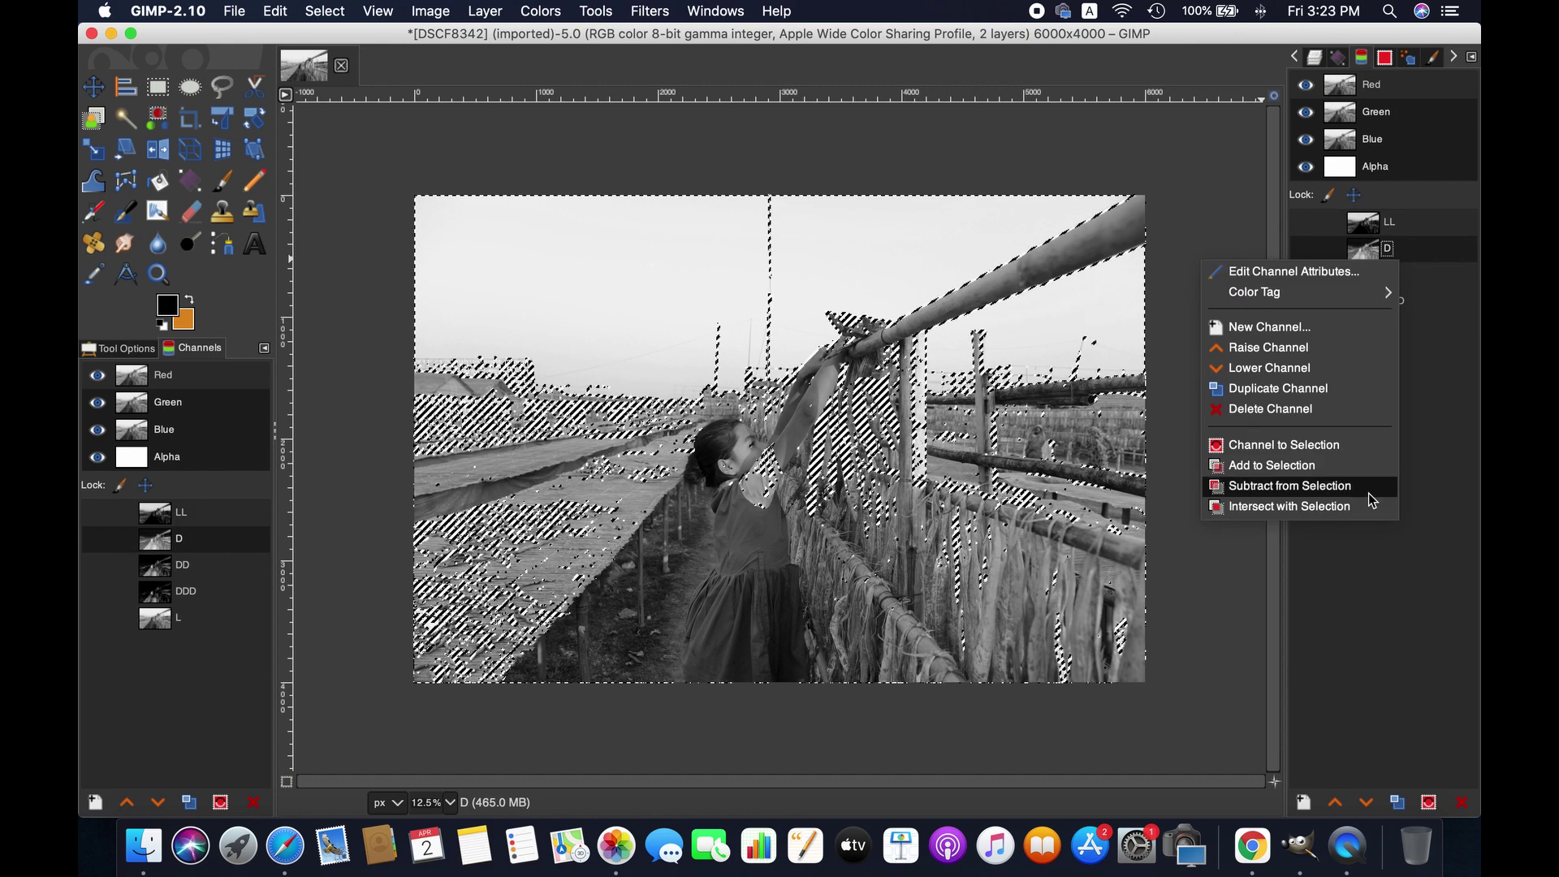
click(1356, 489)
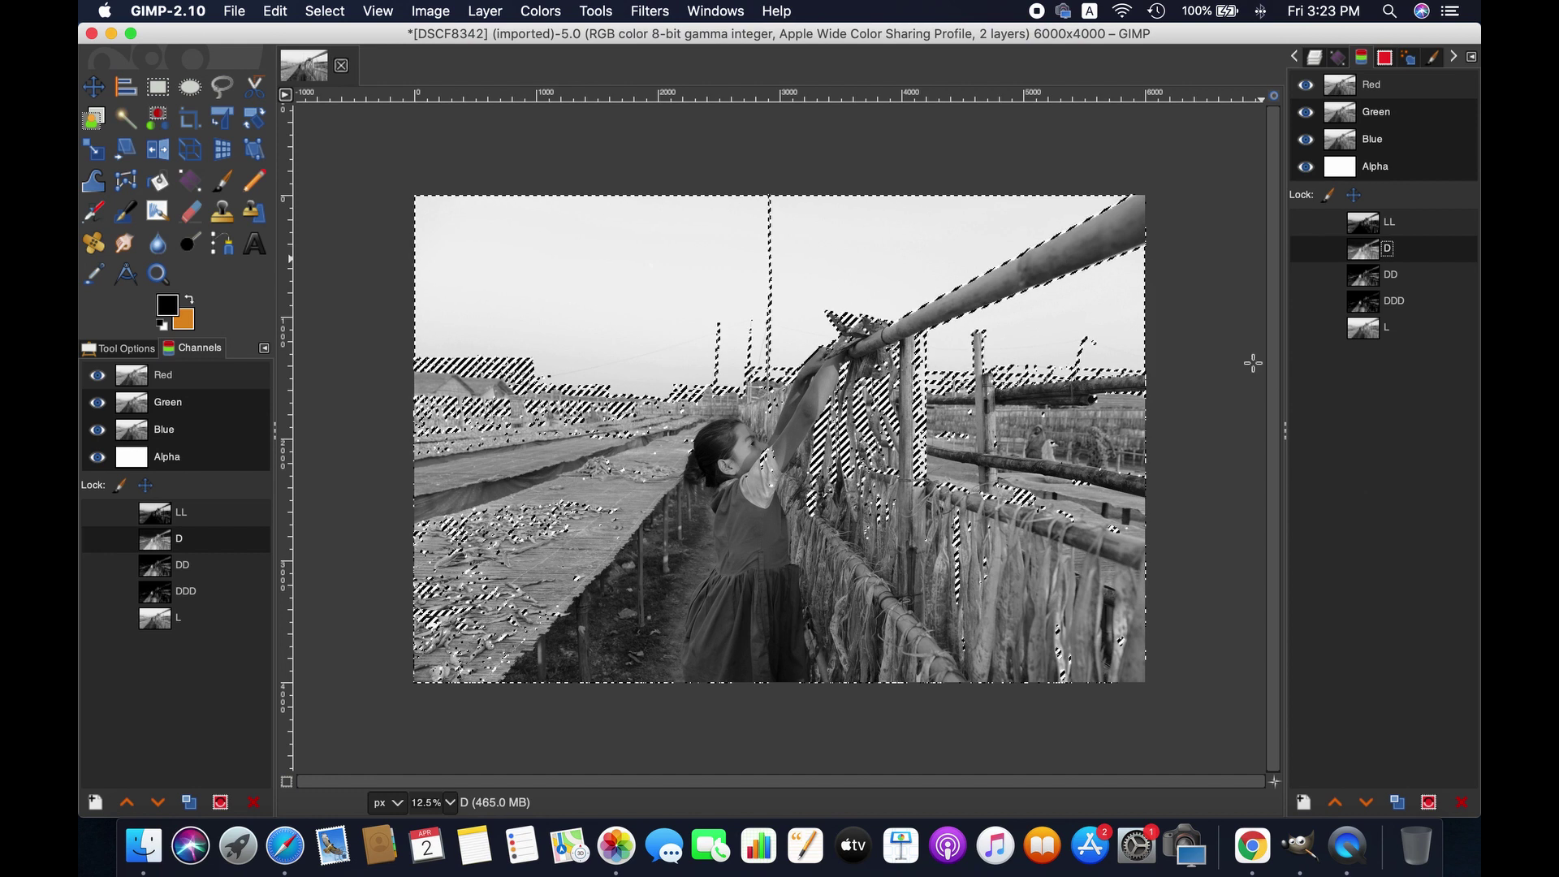
click(326, 10)
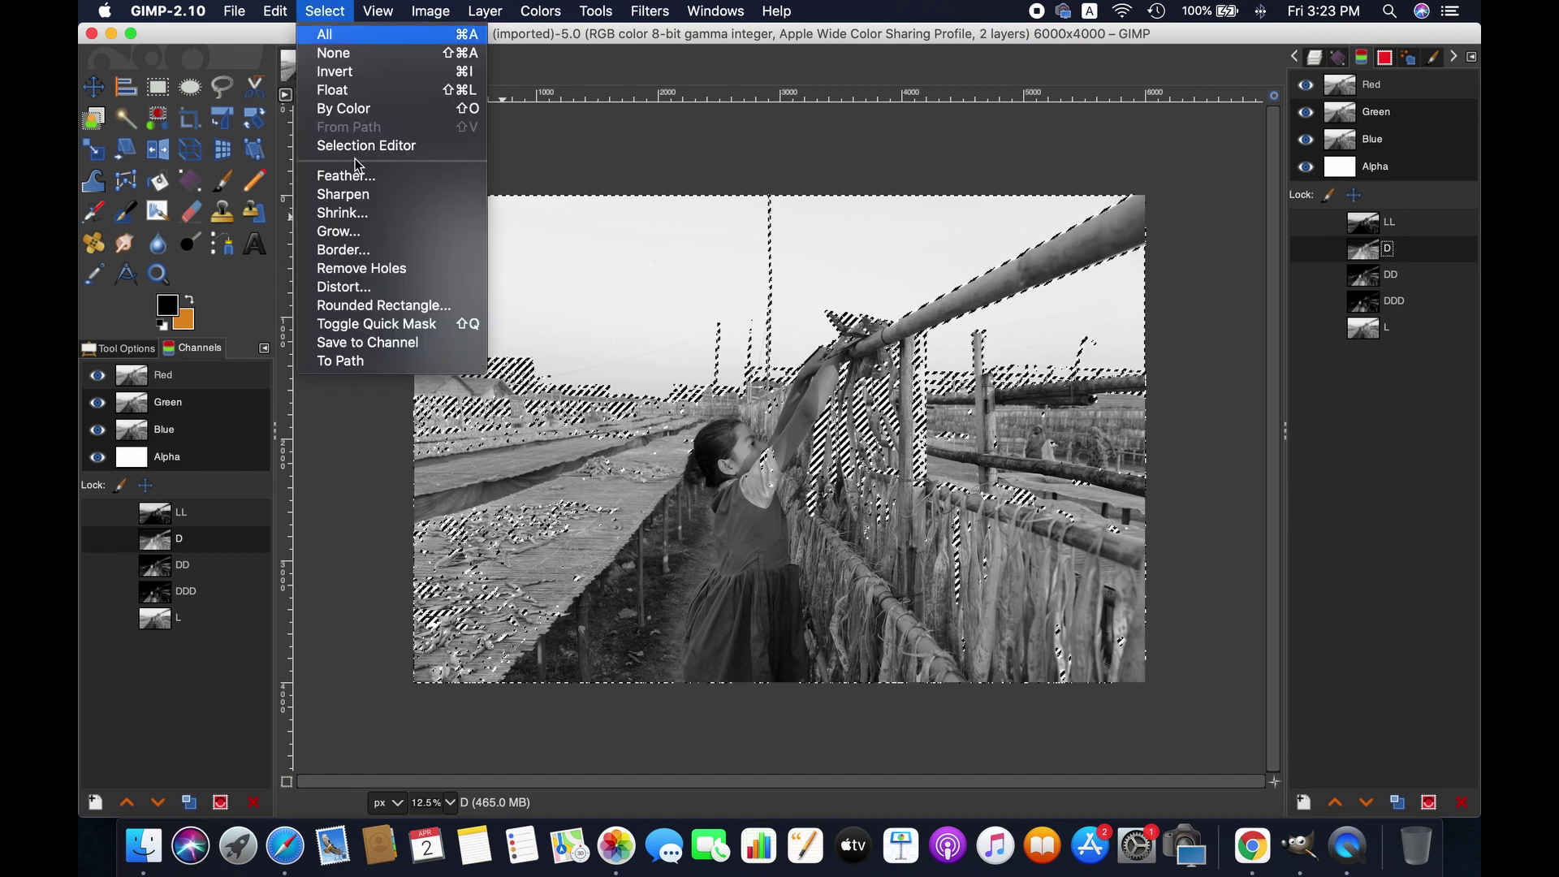
click(333, 339)
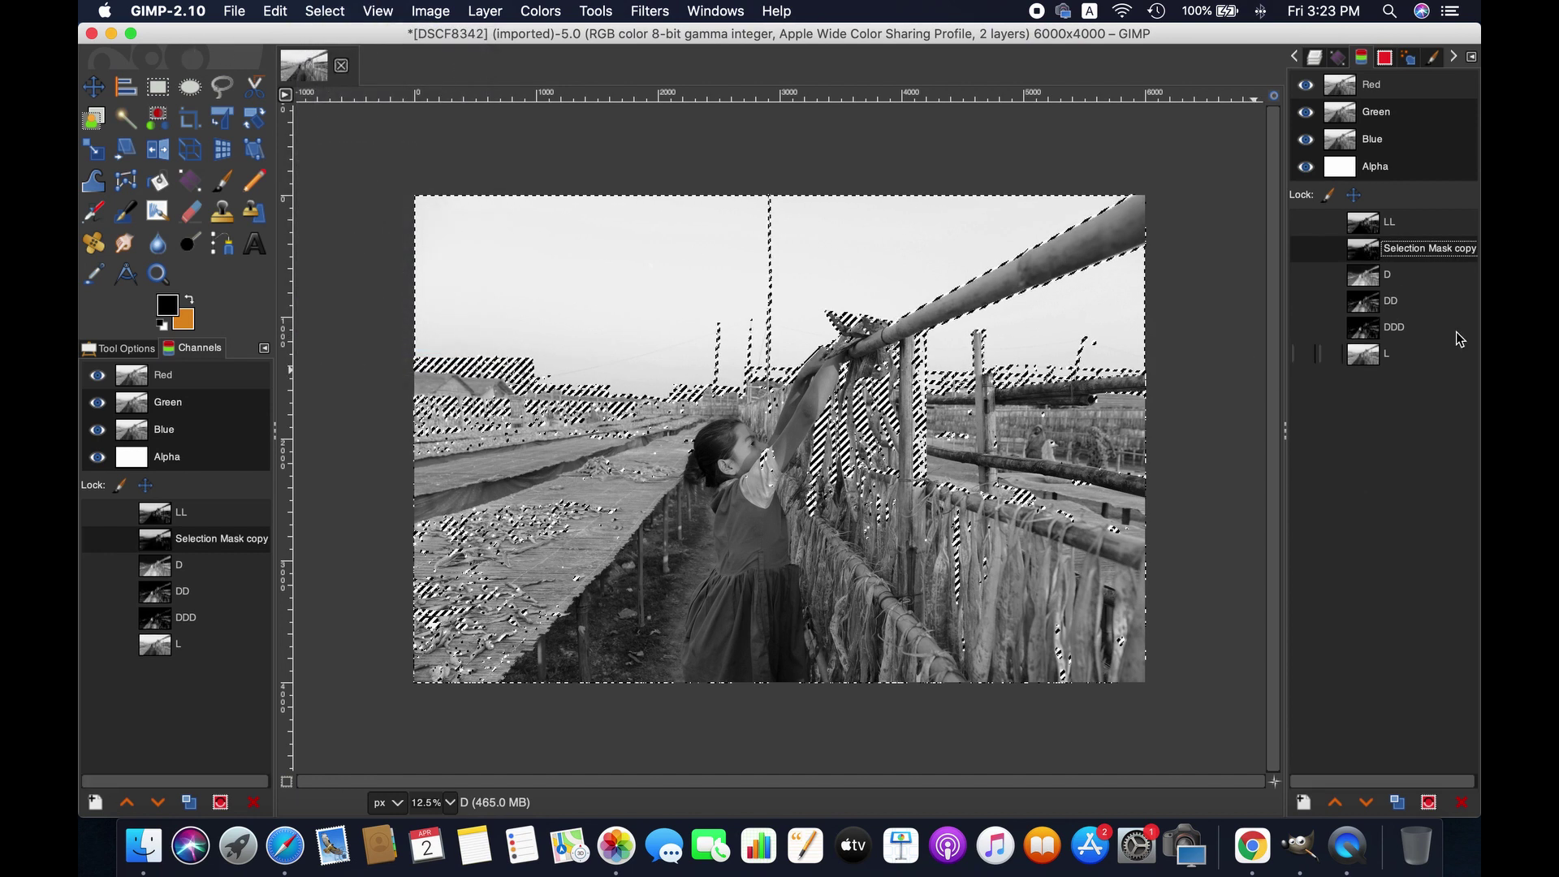
double_click(1440, 257)
text(LLL)
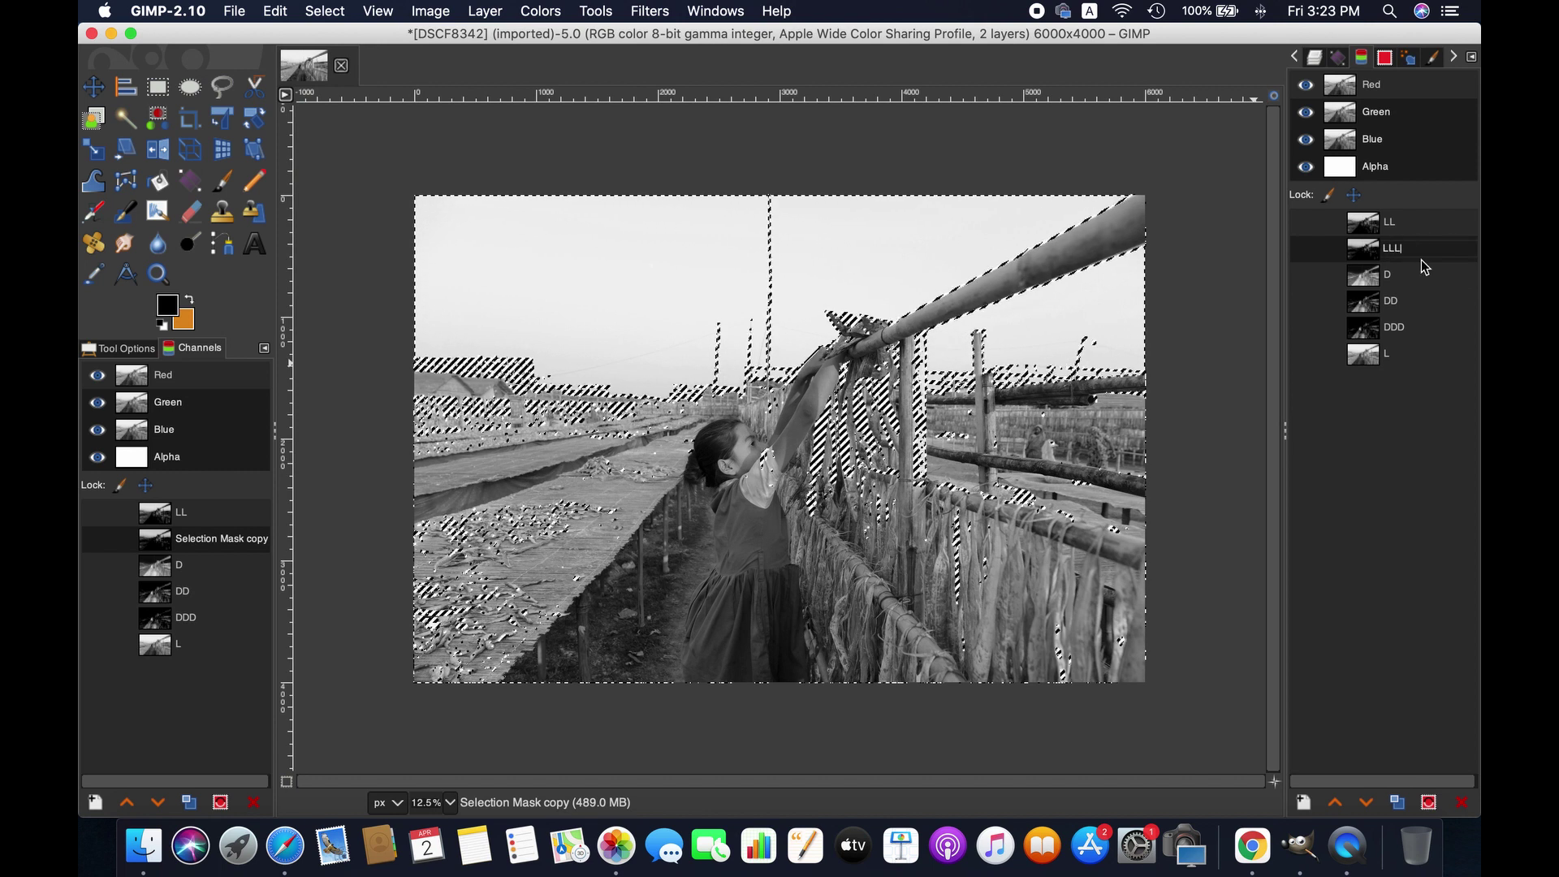
key(Return)
click(1419, 359)
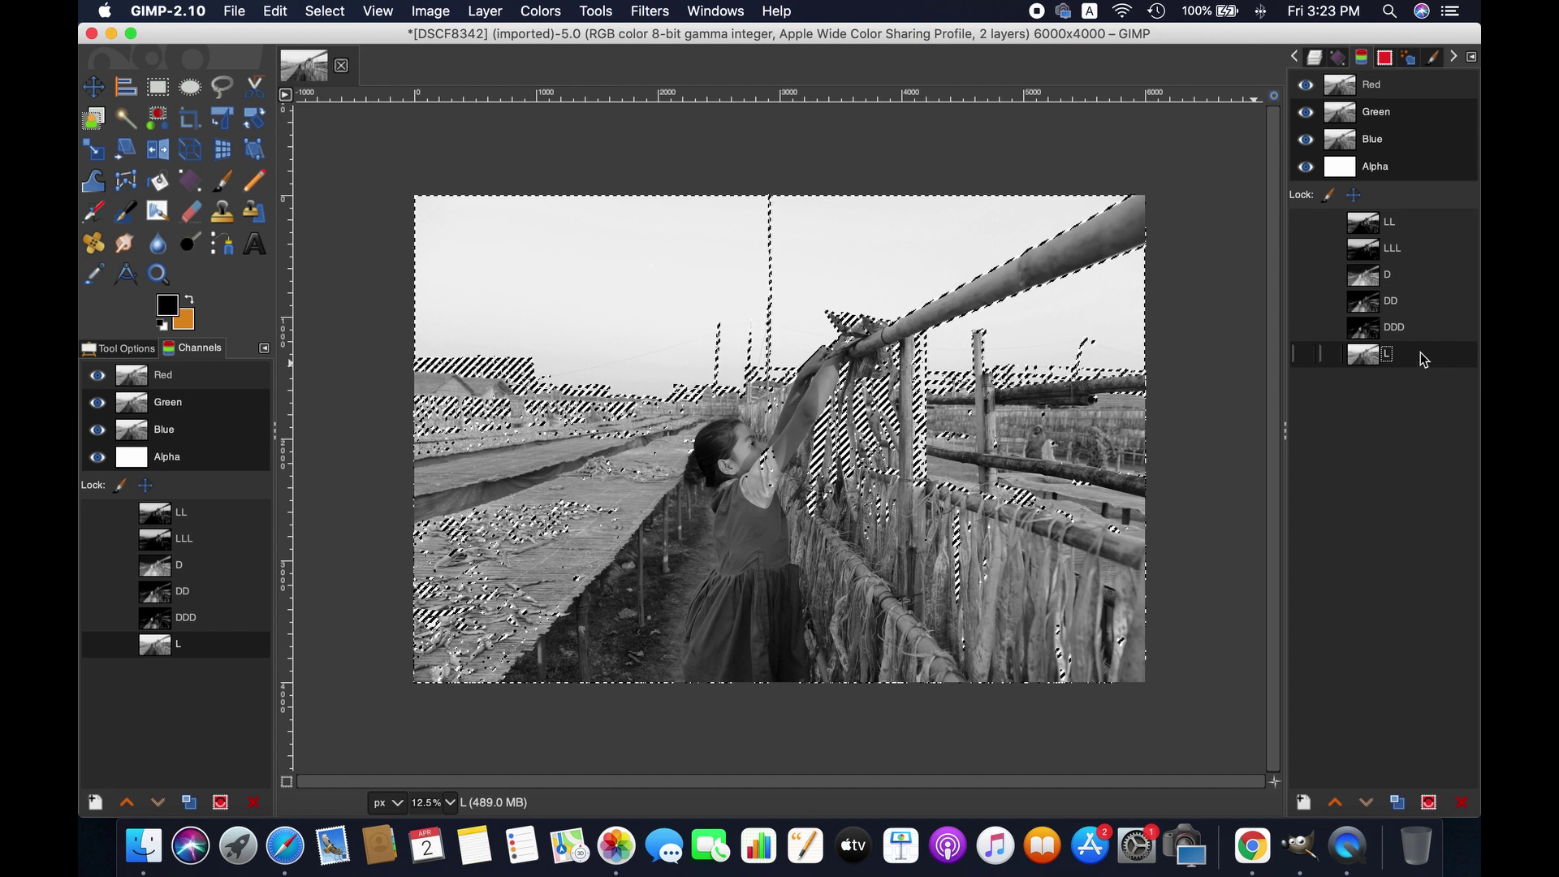
Lower LLL to the bottom of the channel list and place LL just above it.
click(1416, 257)
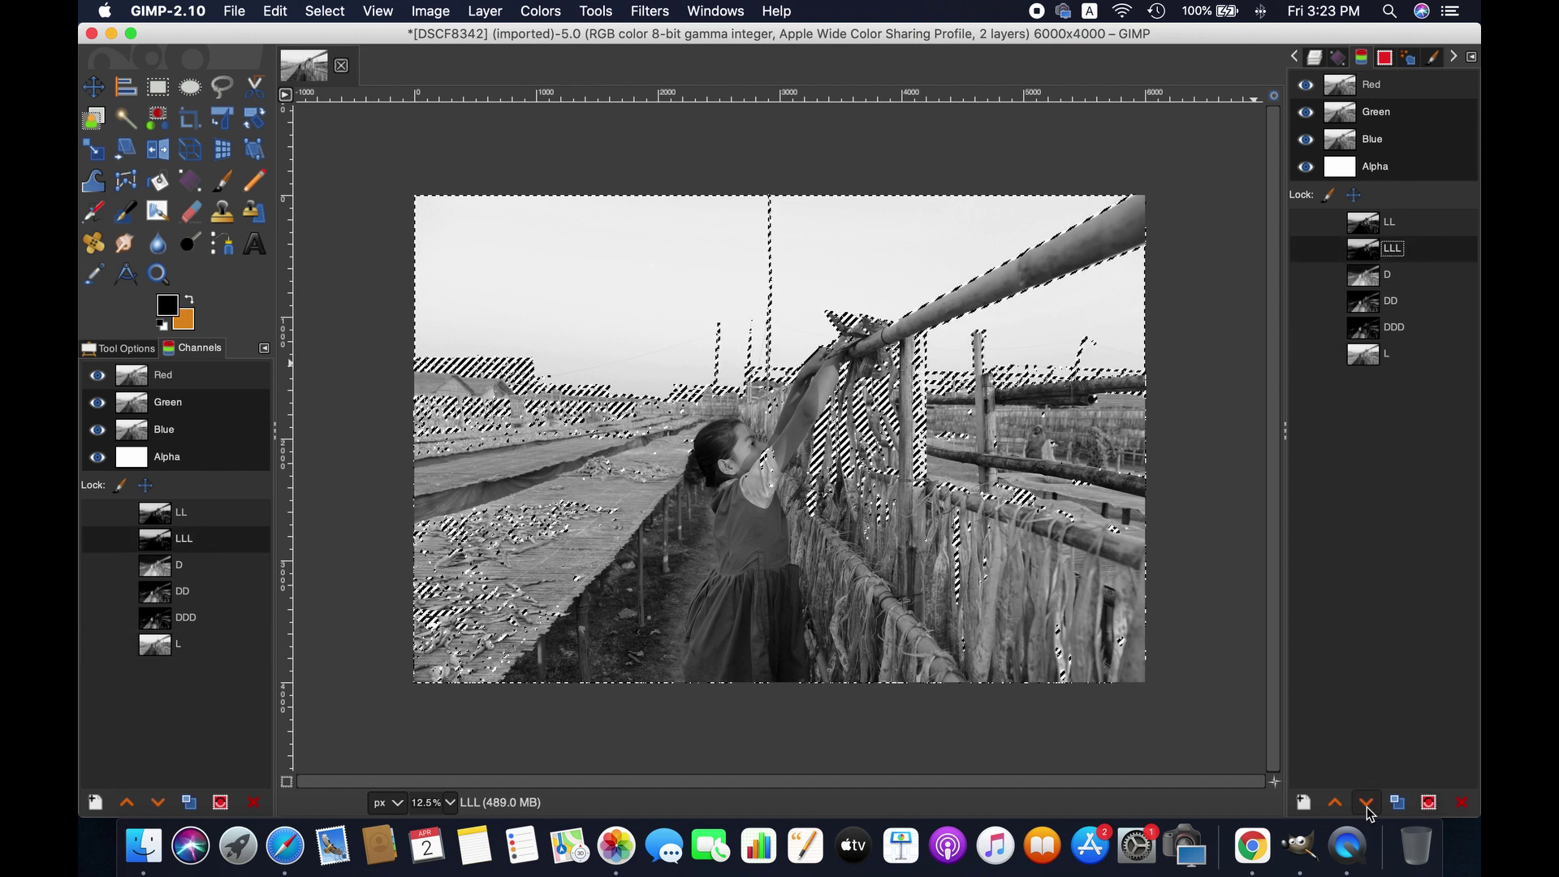
click(1367, 804)
click(1367, 804)
click(1367, 804)
click(1367, 804)
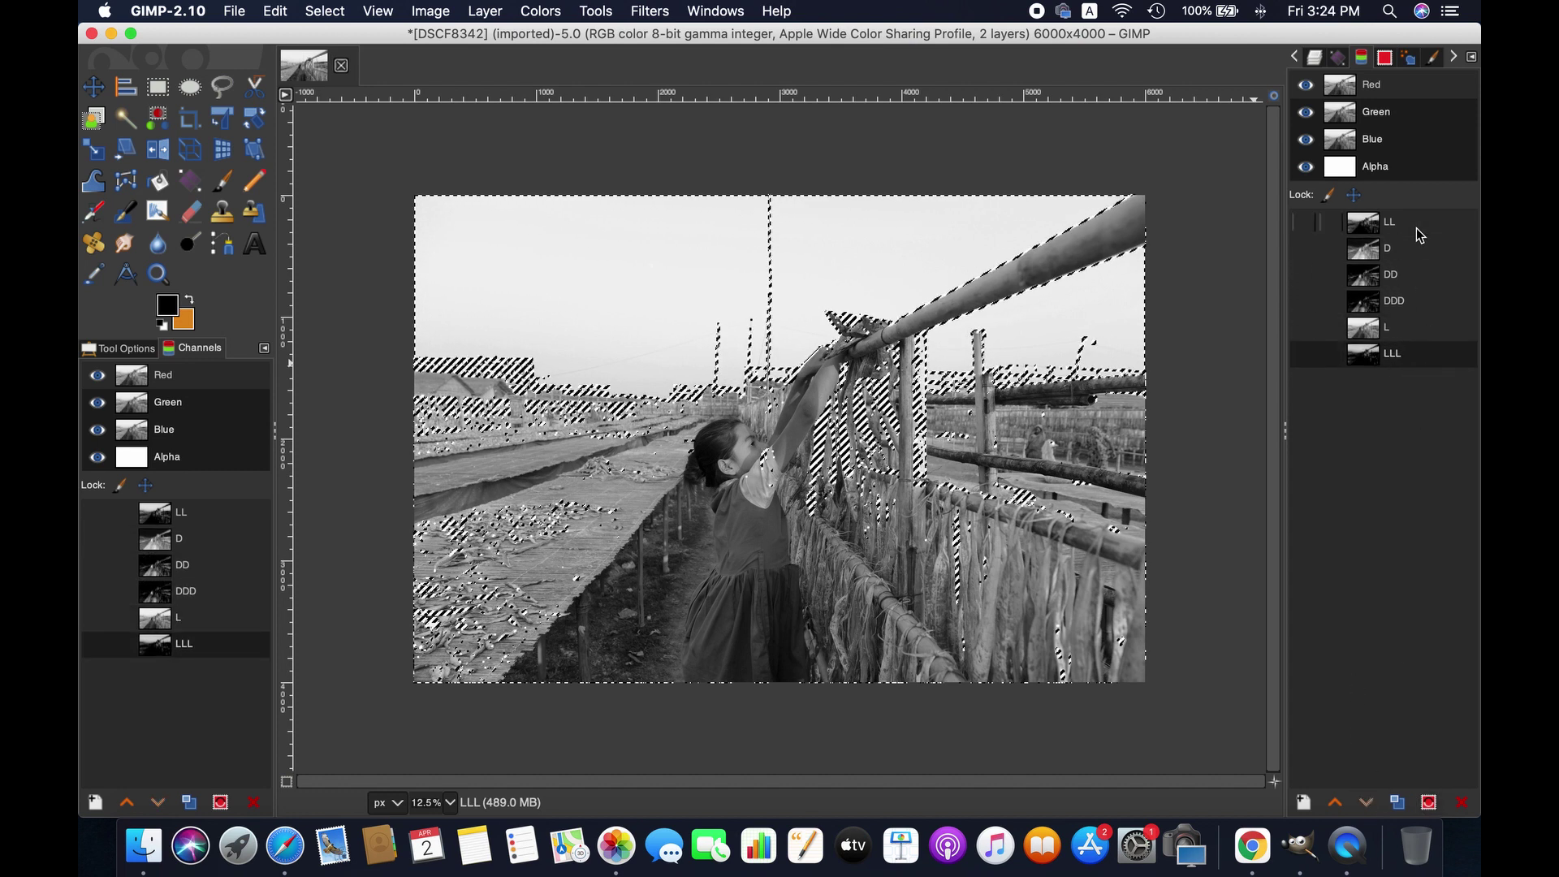
click(1419, 234)
click(1369, 804)
click(1369, 804)
click(1369, 804)
click(1368, 804)
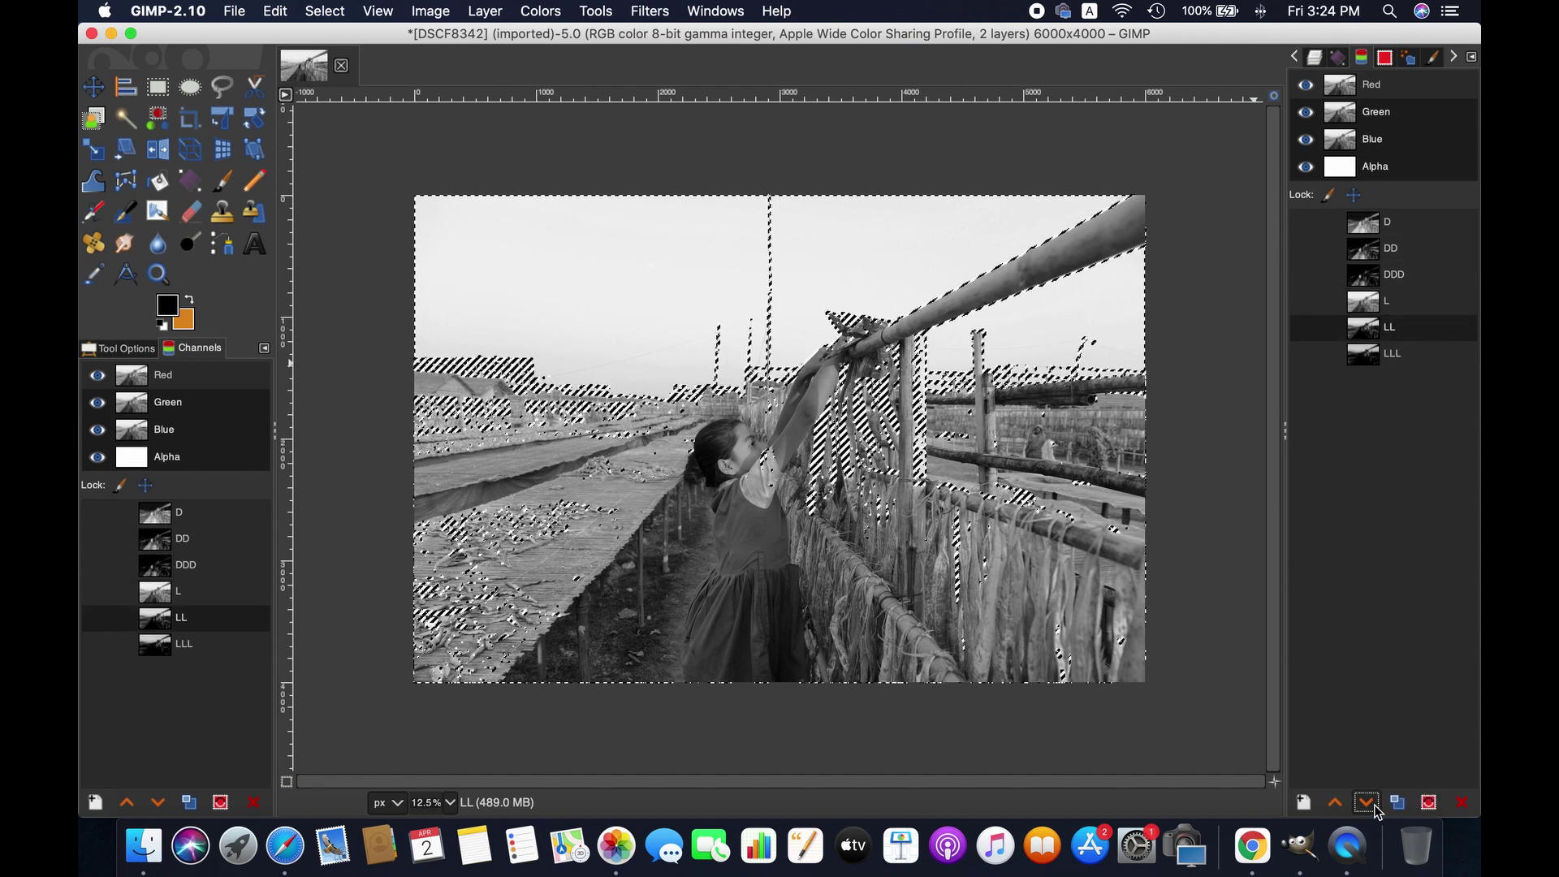
click(1410, 305)
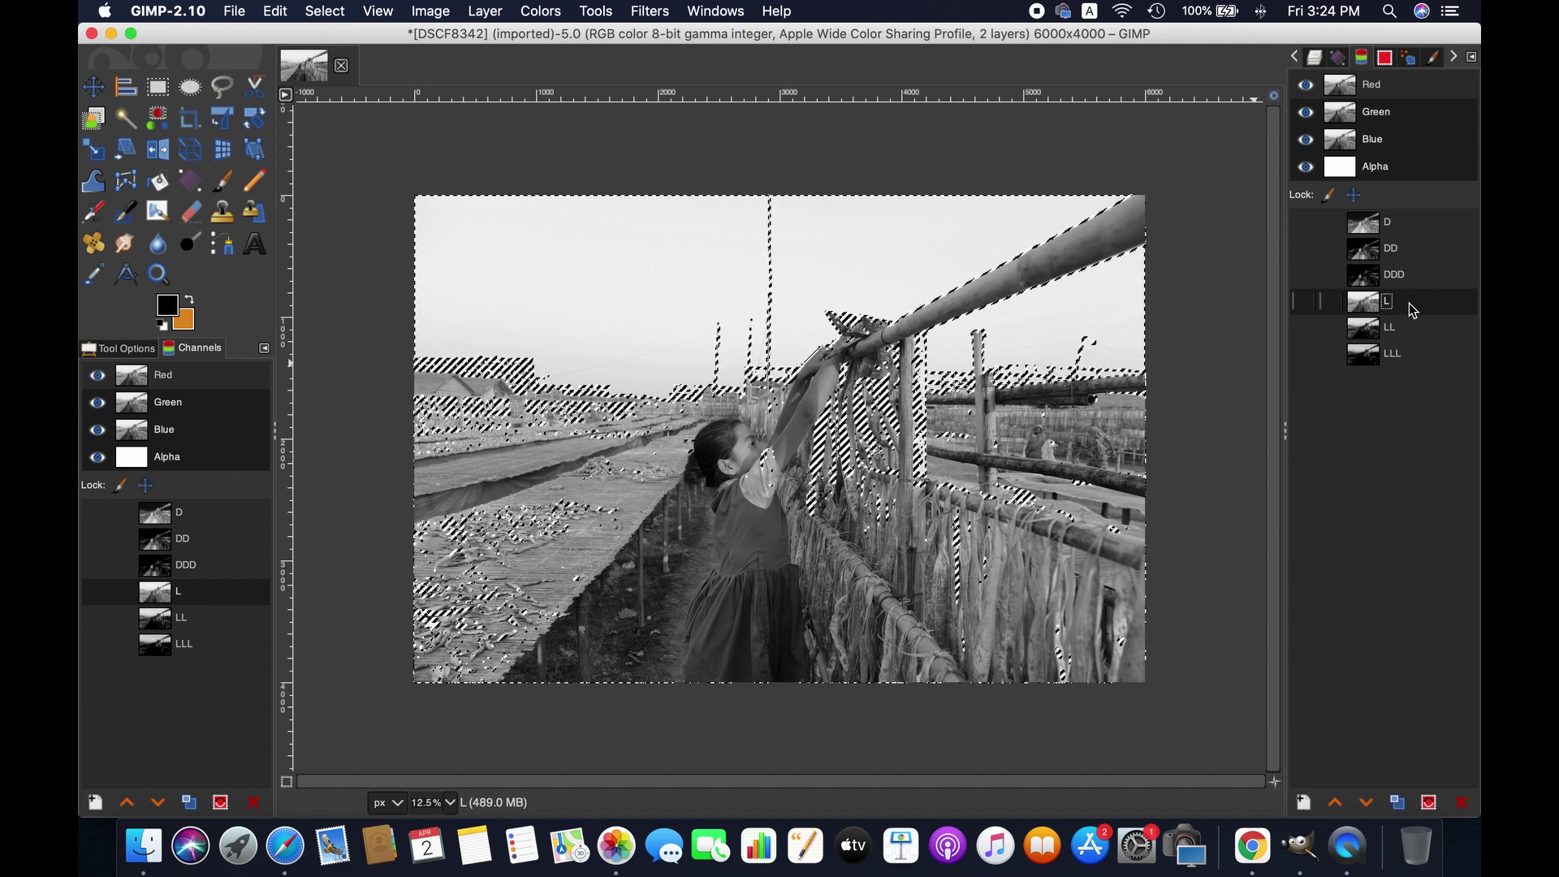
Load channel L as the selection and intersect it with channel D.
right_click(1410, 304)
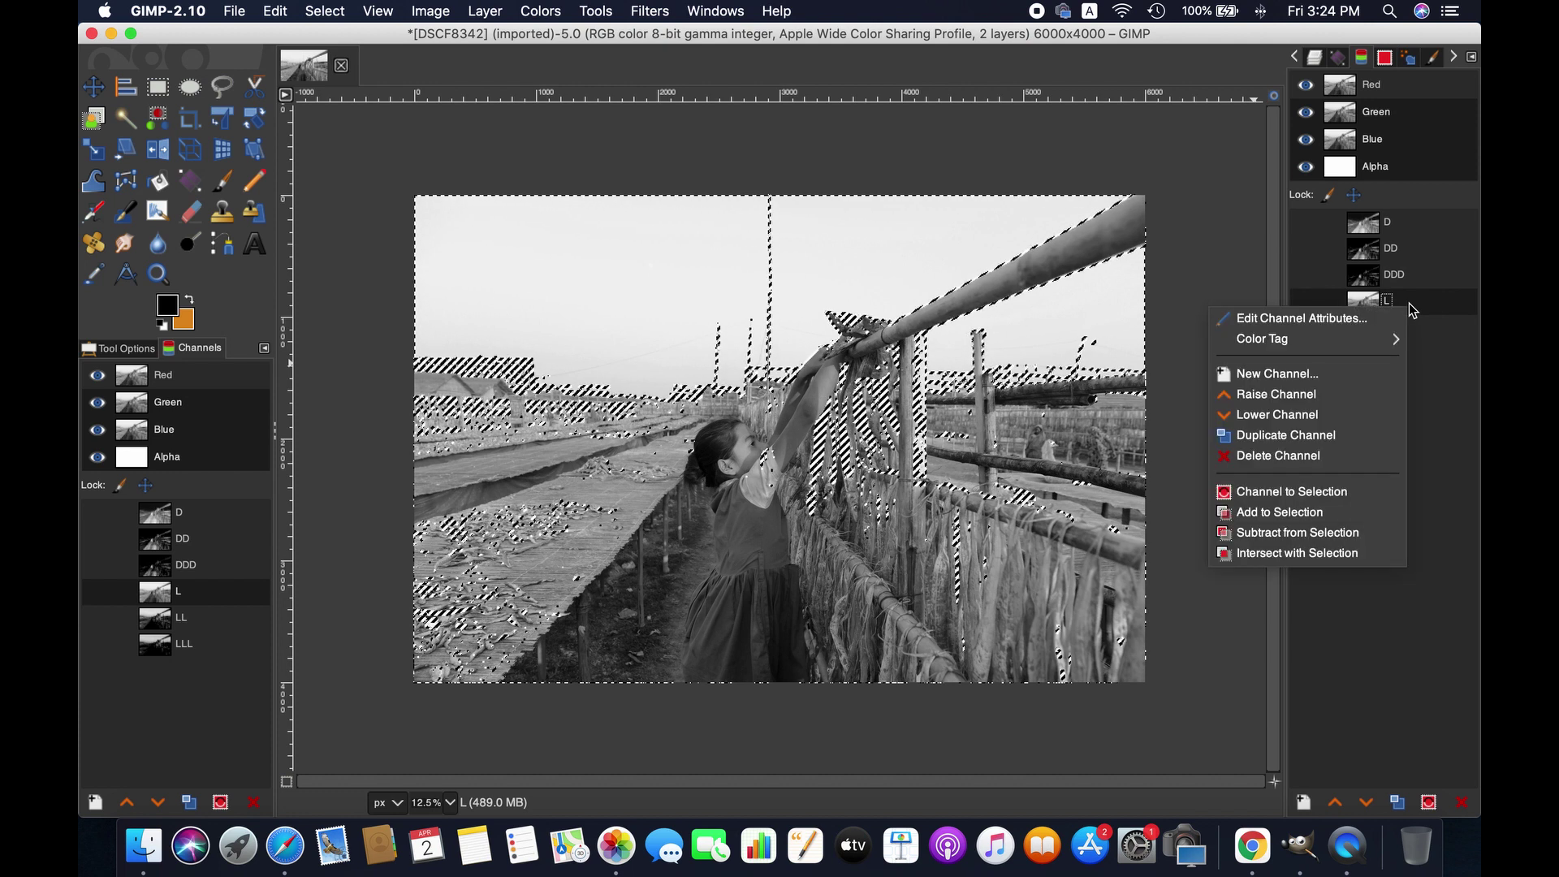
click(1290, 493)
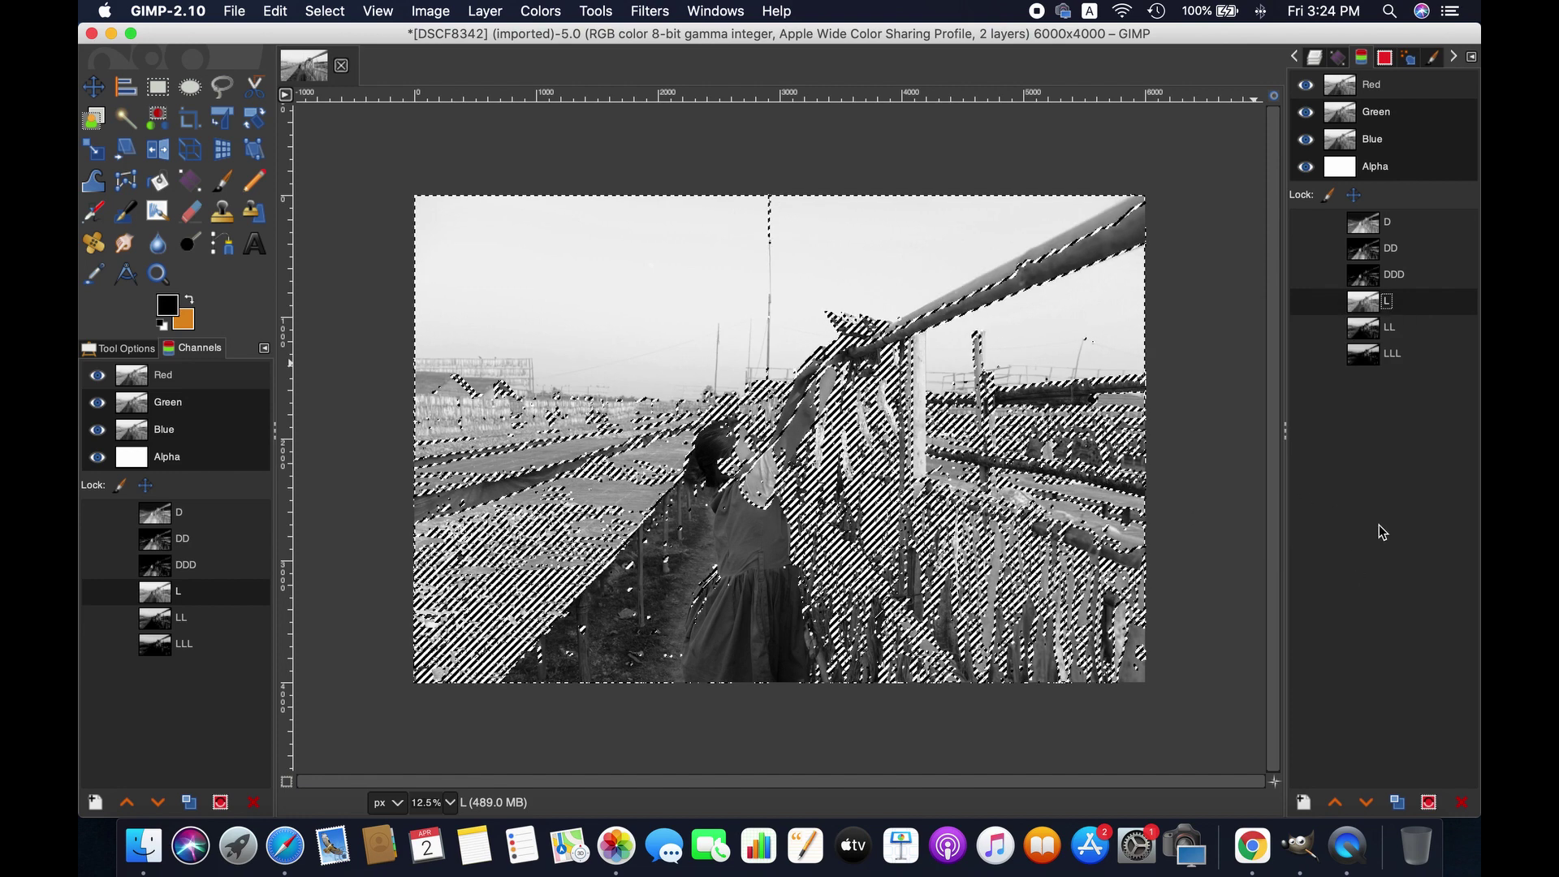
click(1391, 224)
right_click(1391, 224)
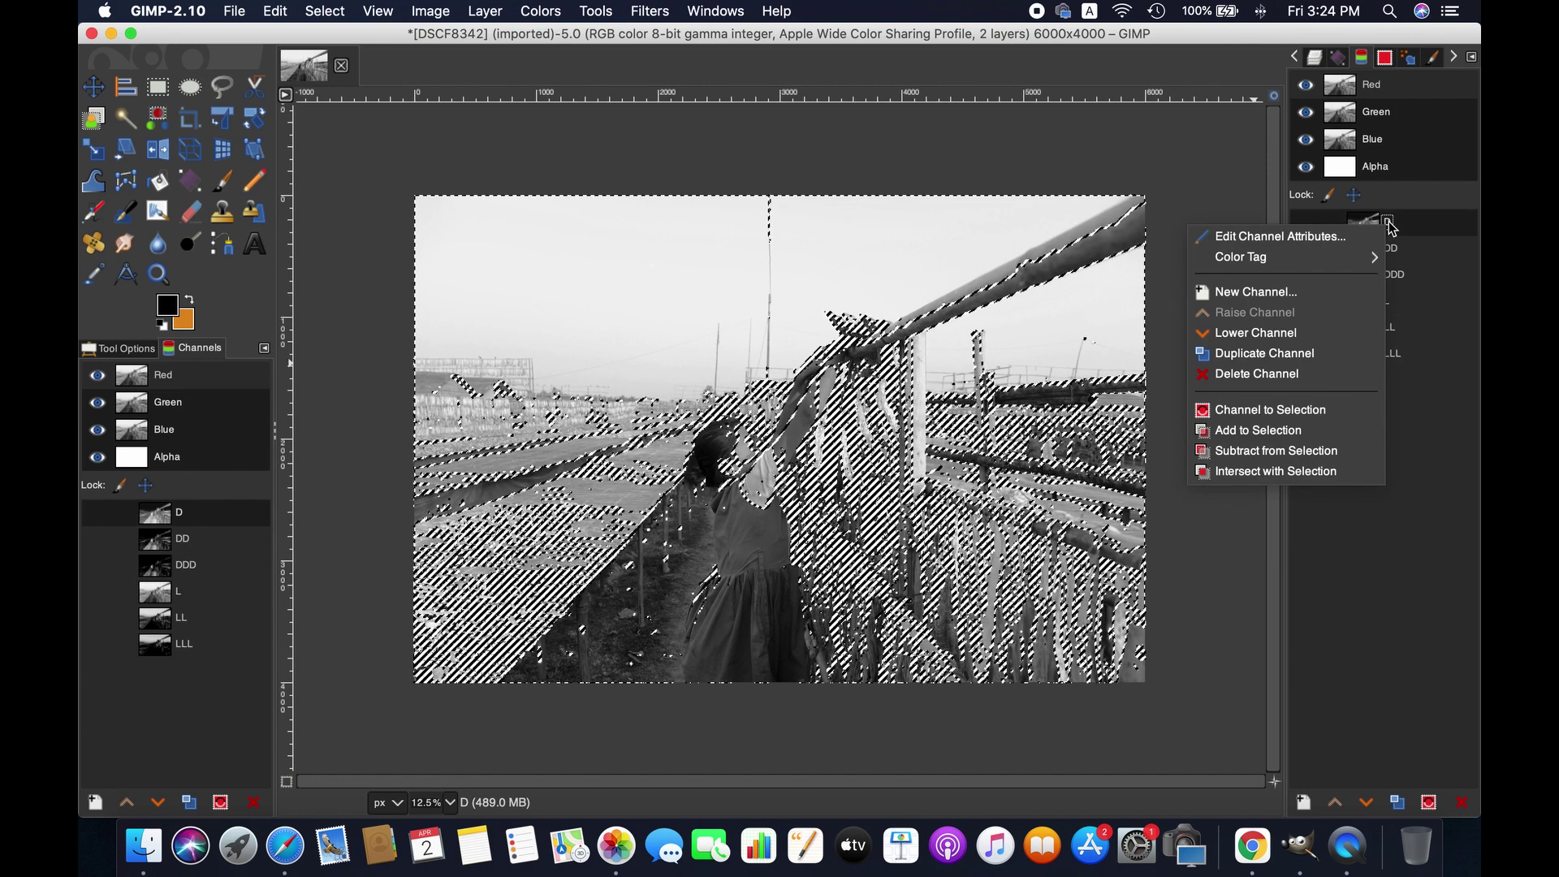
click(1326, 471)
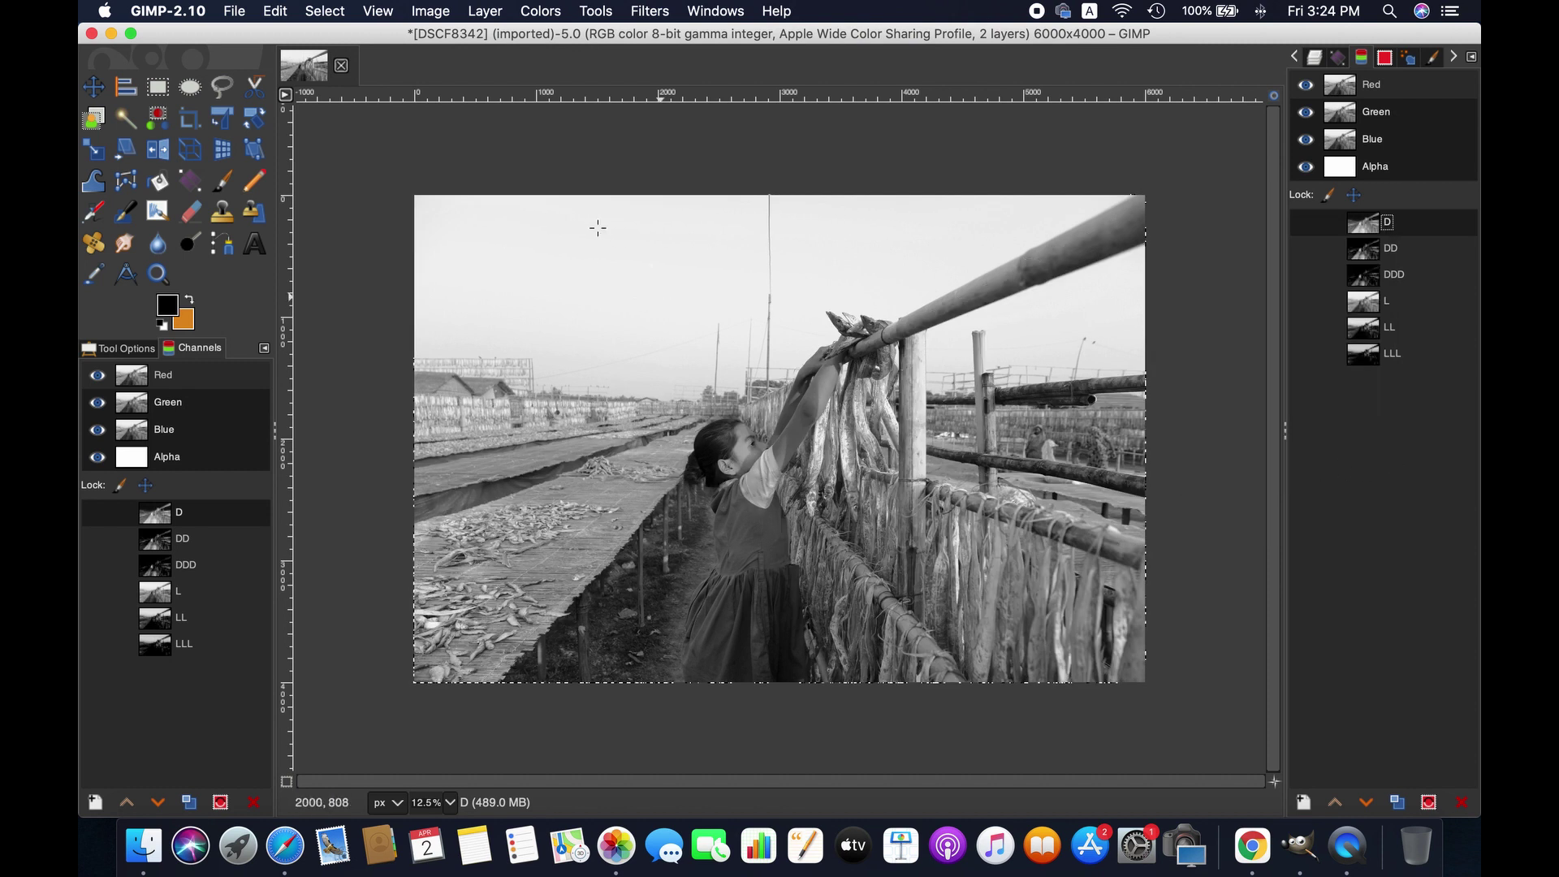
Save the intersected selection as a new channel named M.
click(325, 10)
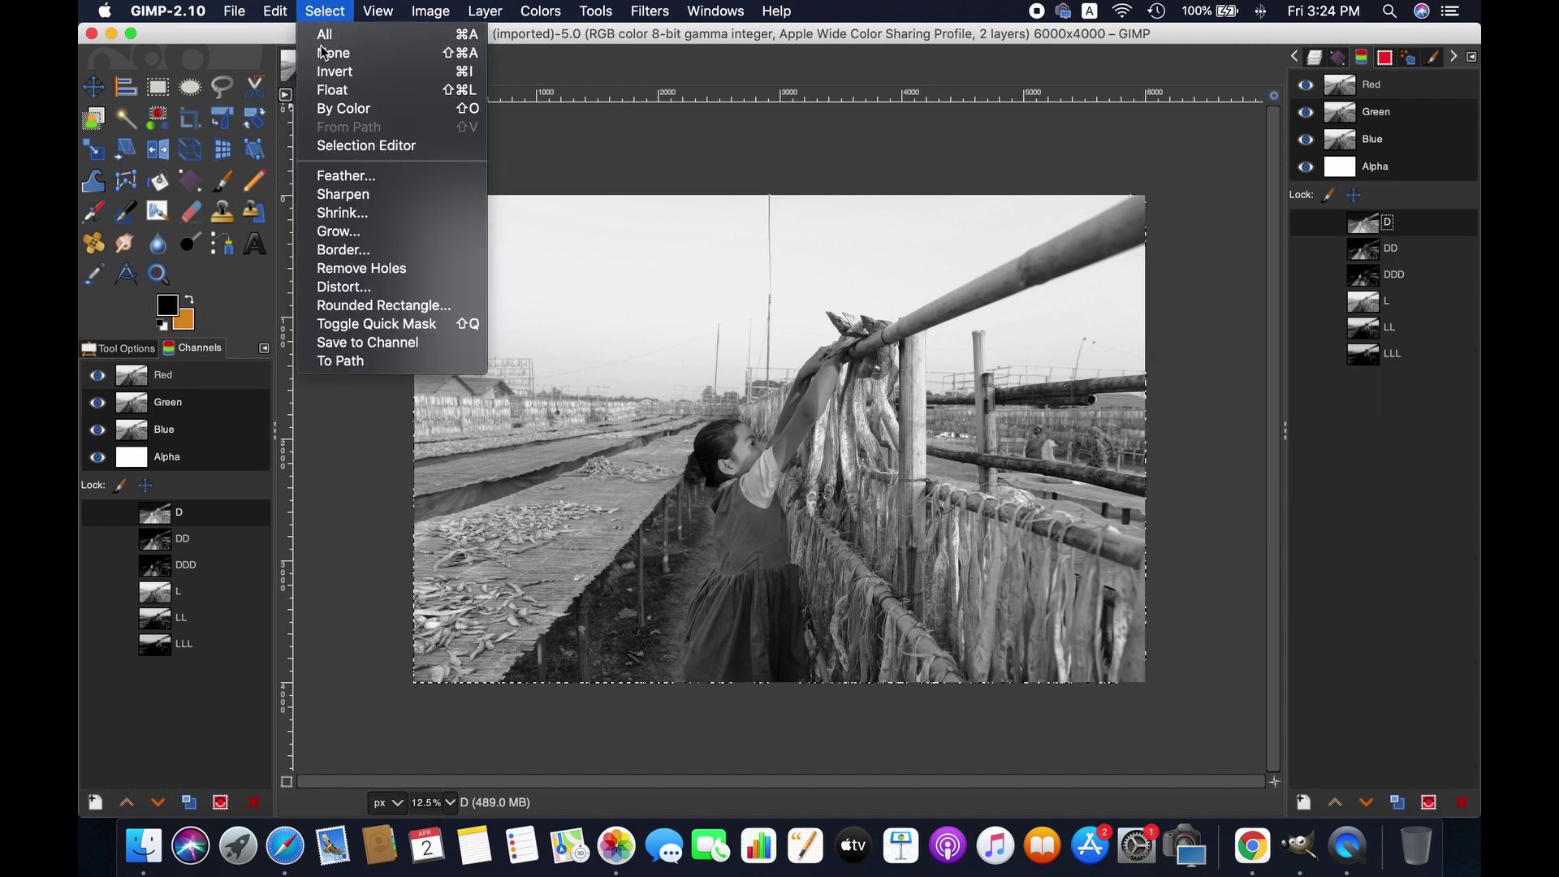
click(349, 343)
double_click(1423, 222)
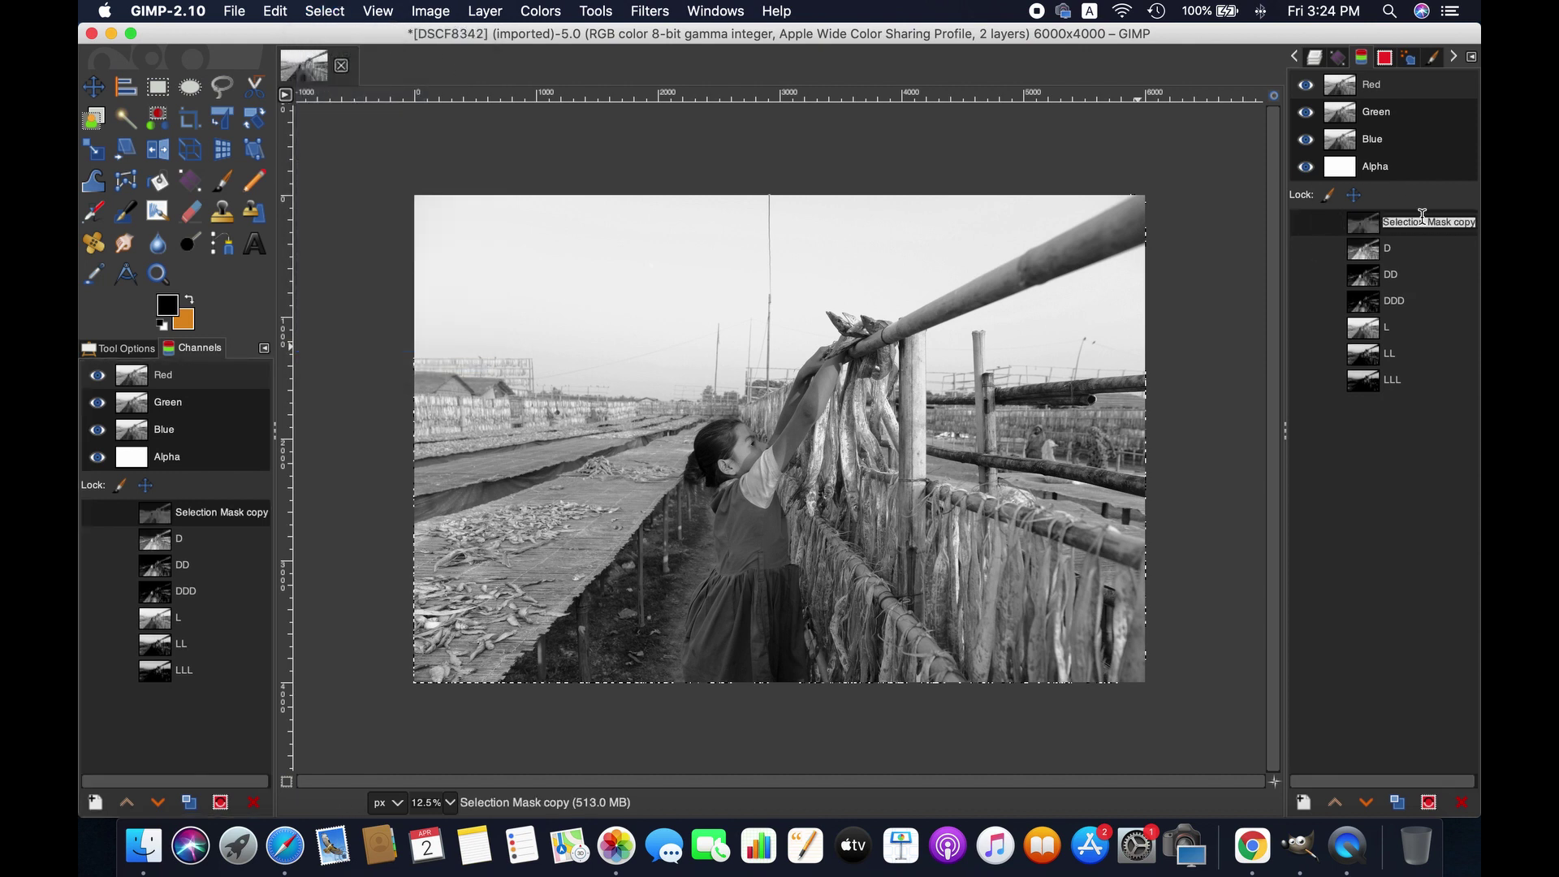
text(M)
key(Return)
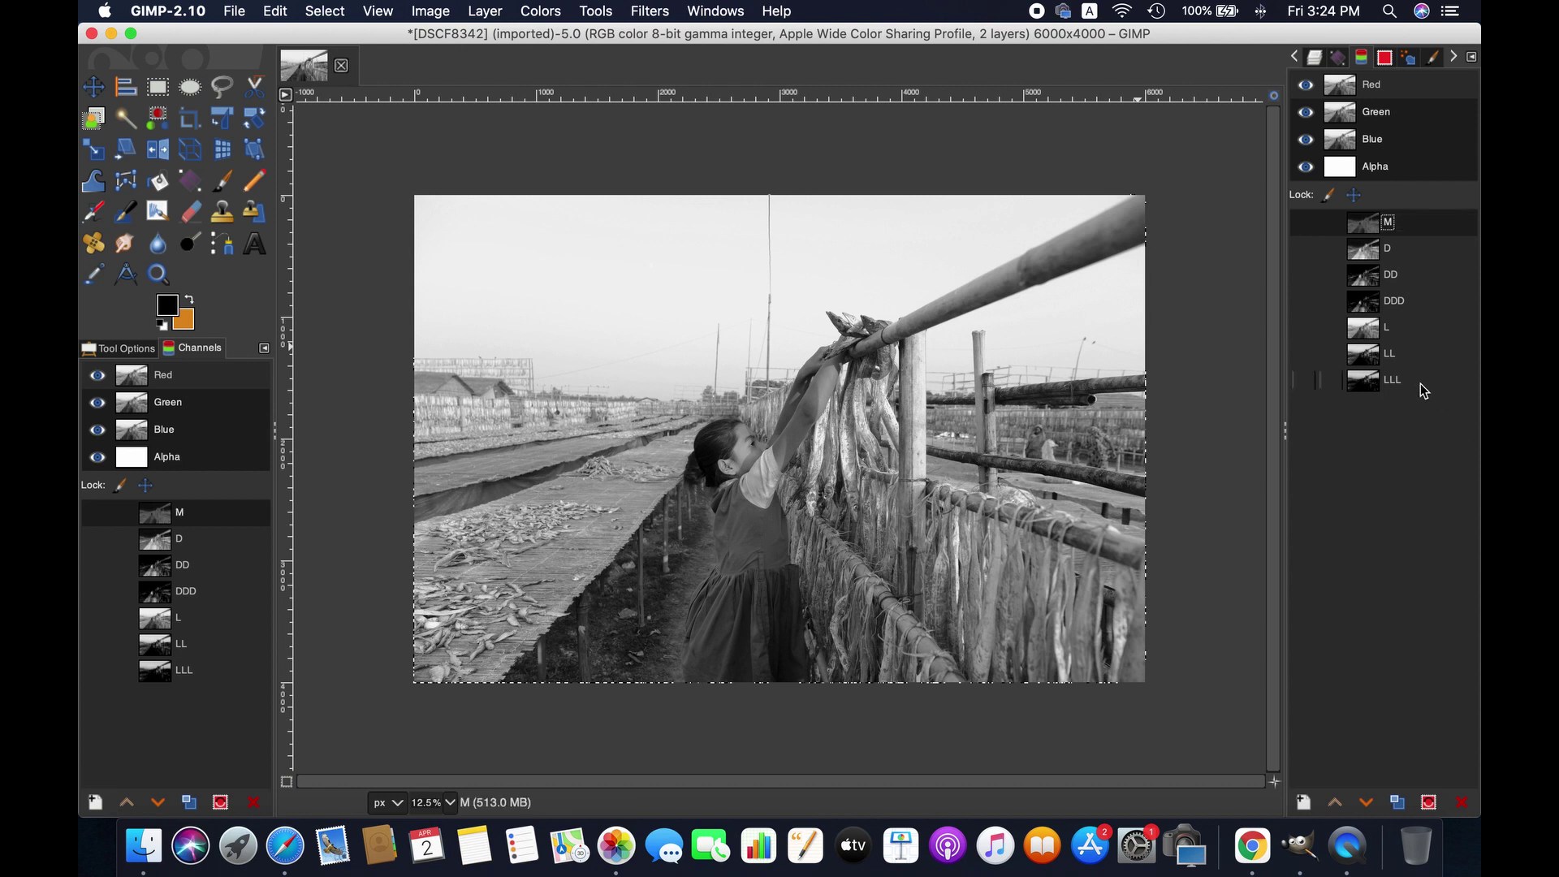
click(1395, 358)
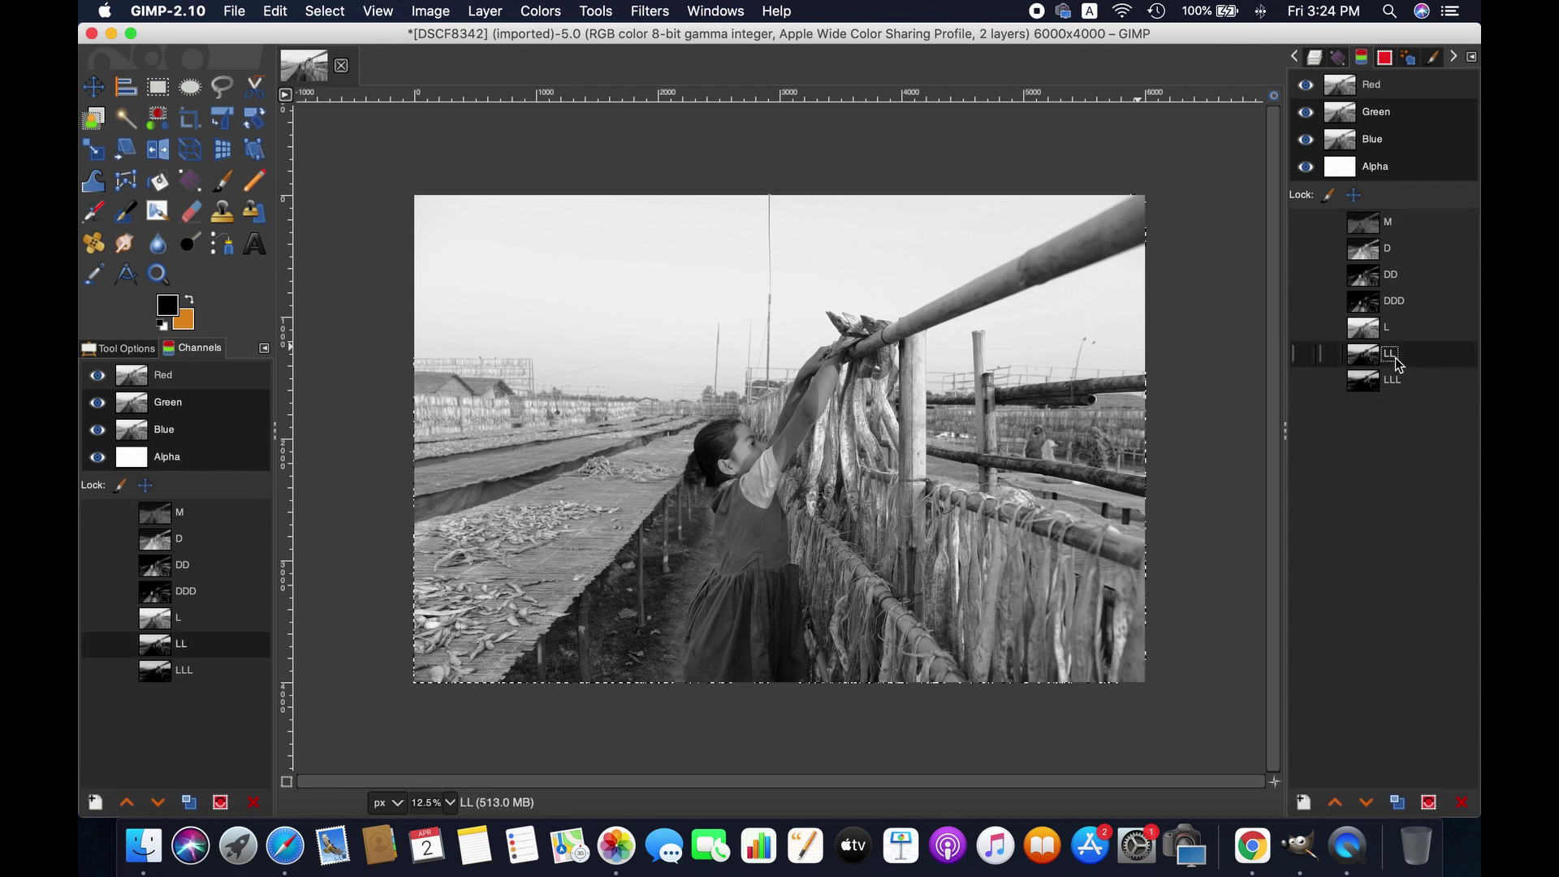
Intersect the LL and DD channels and save the result as a channel named MM.
right_click(1396, 357)
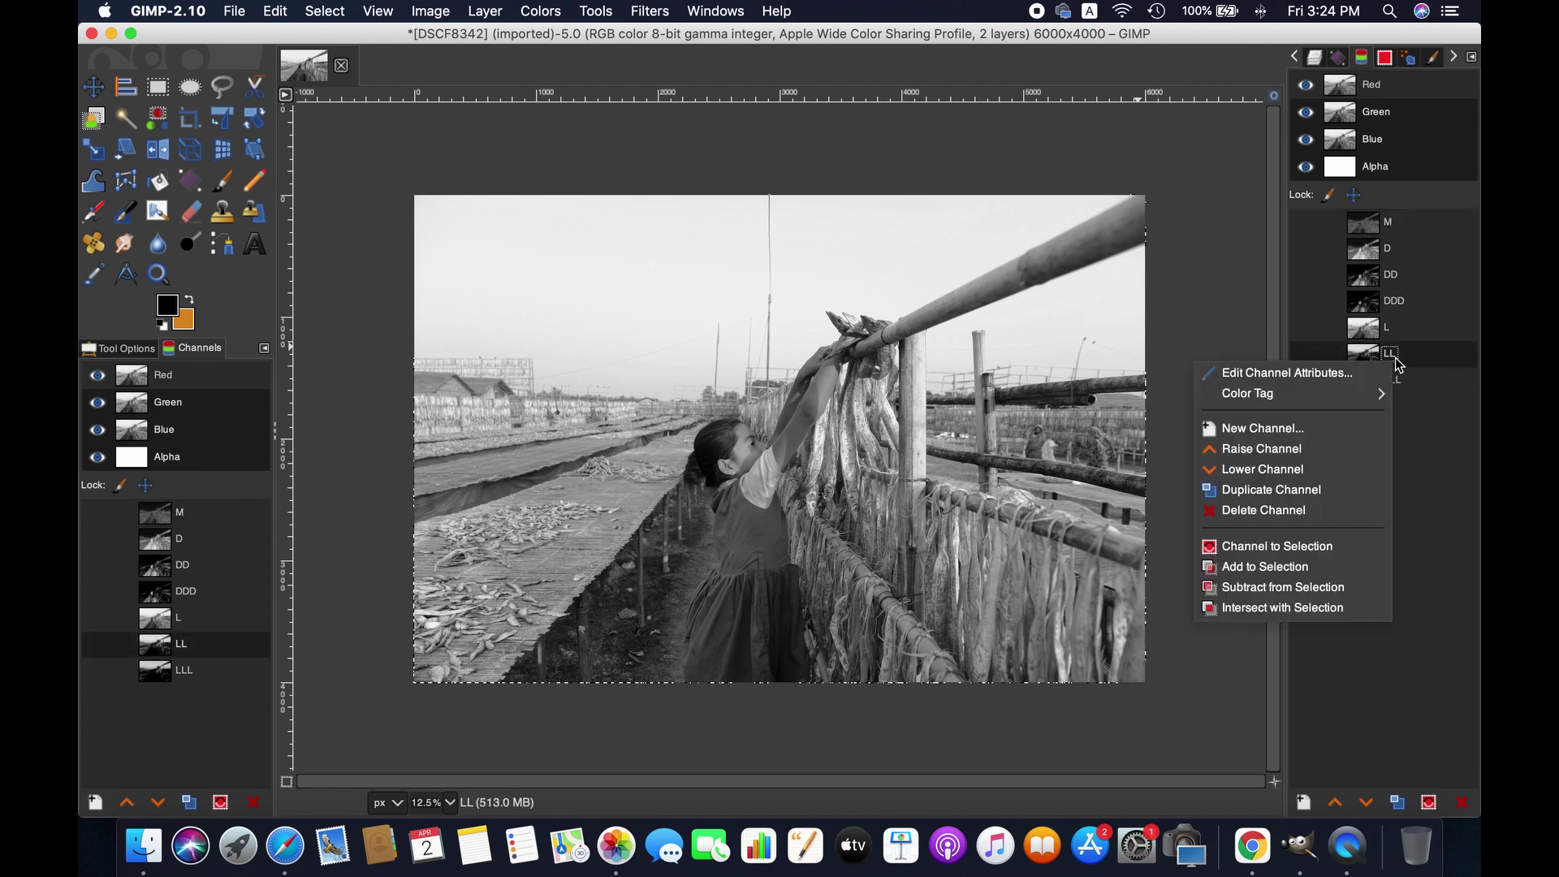
click(1324, 544)
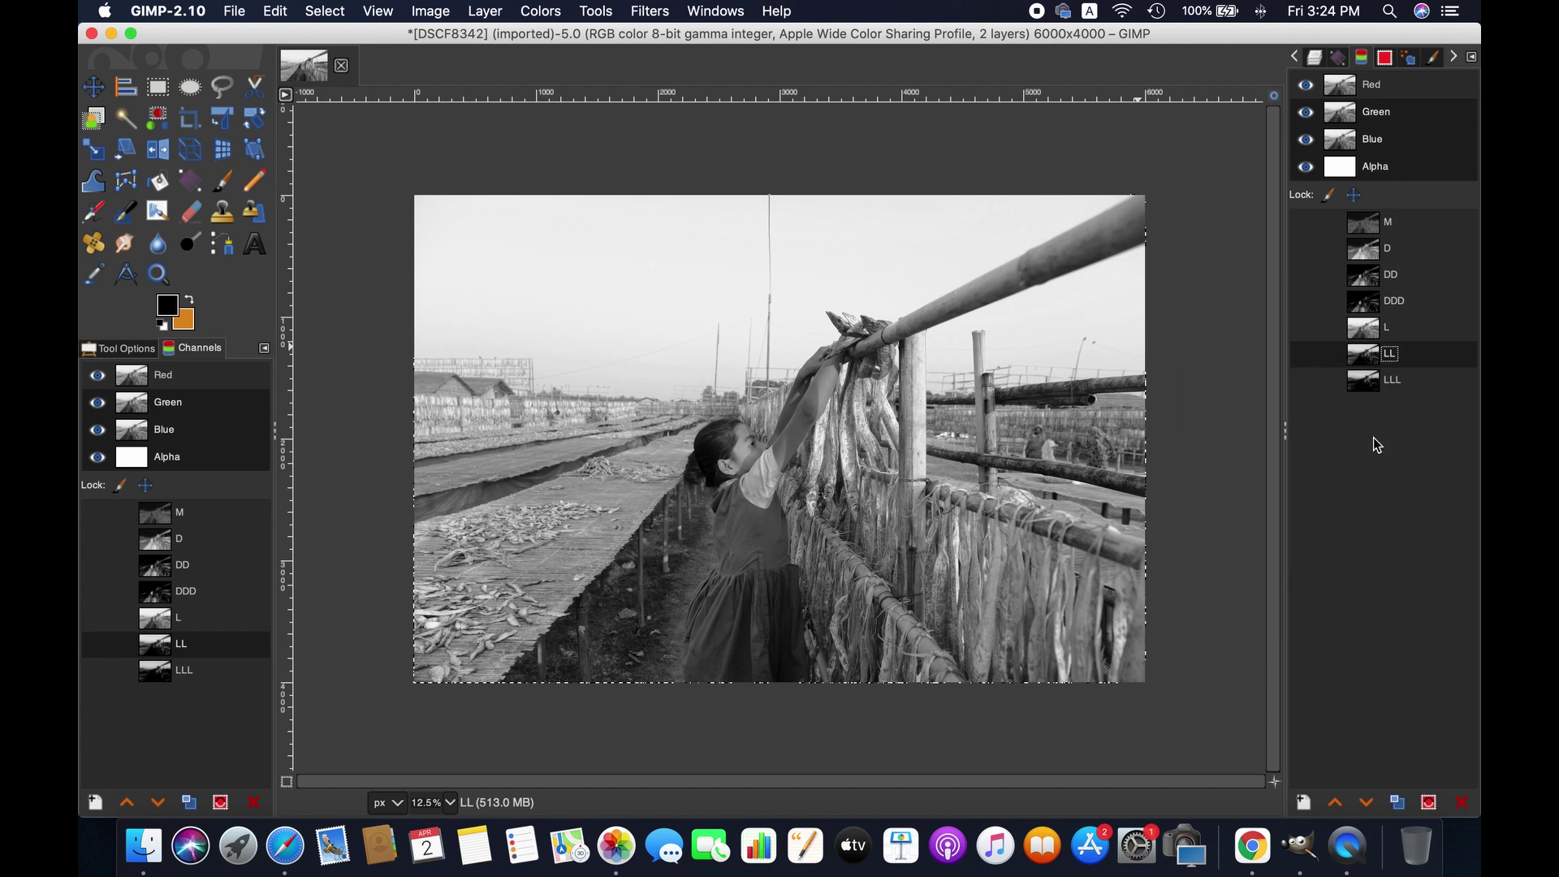
right_click(1396, 278)
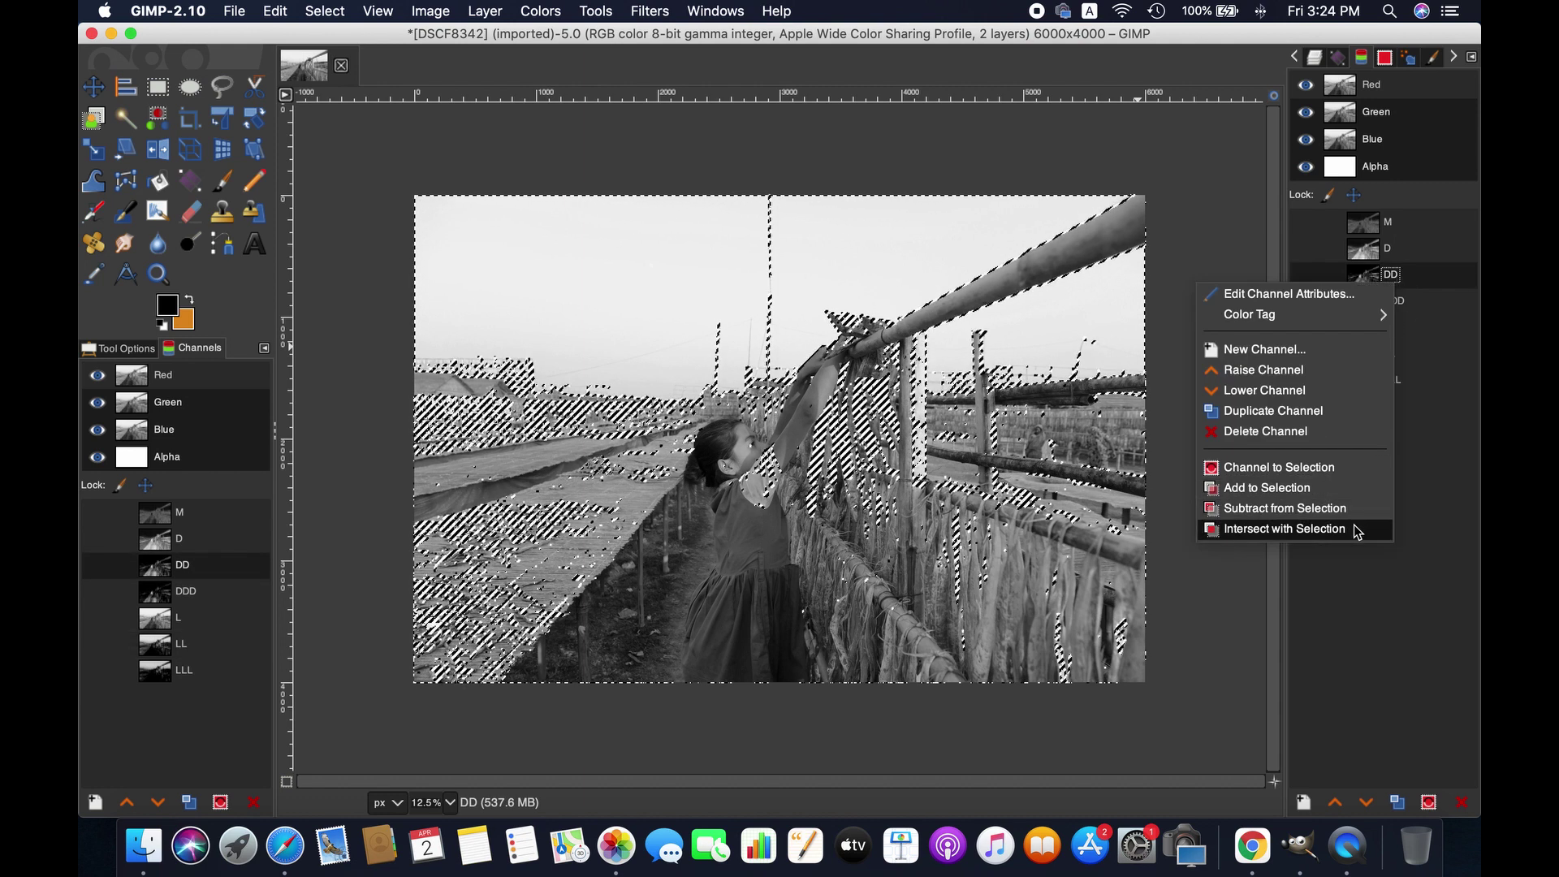
click(1356, 529)
click(325, 11)
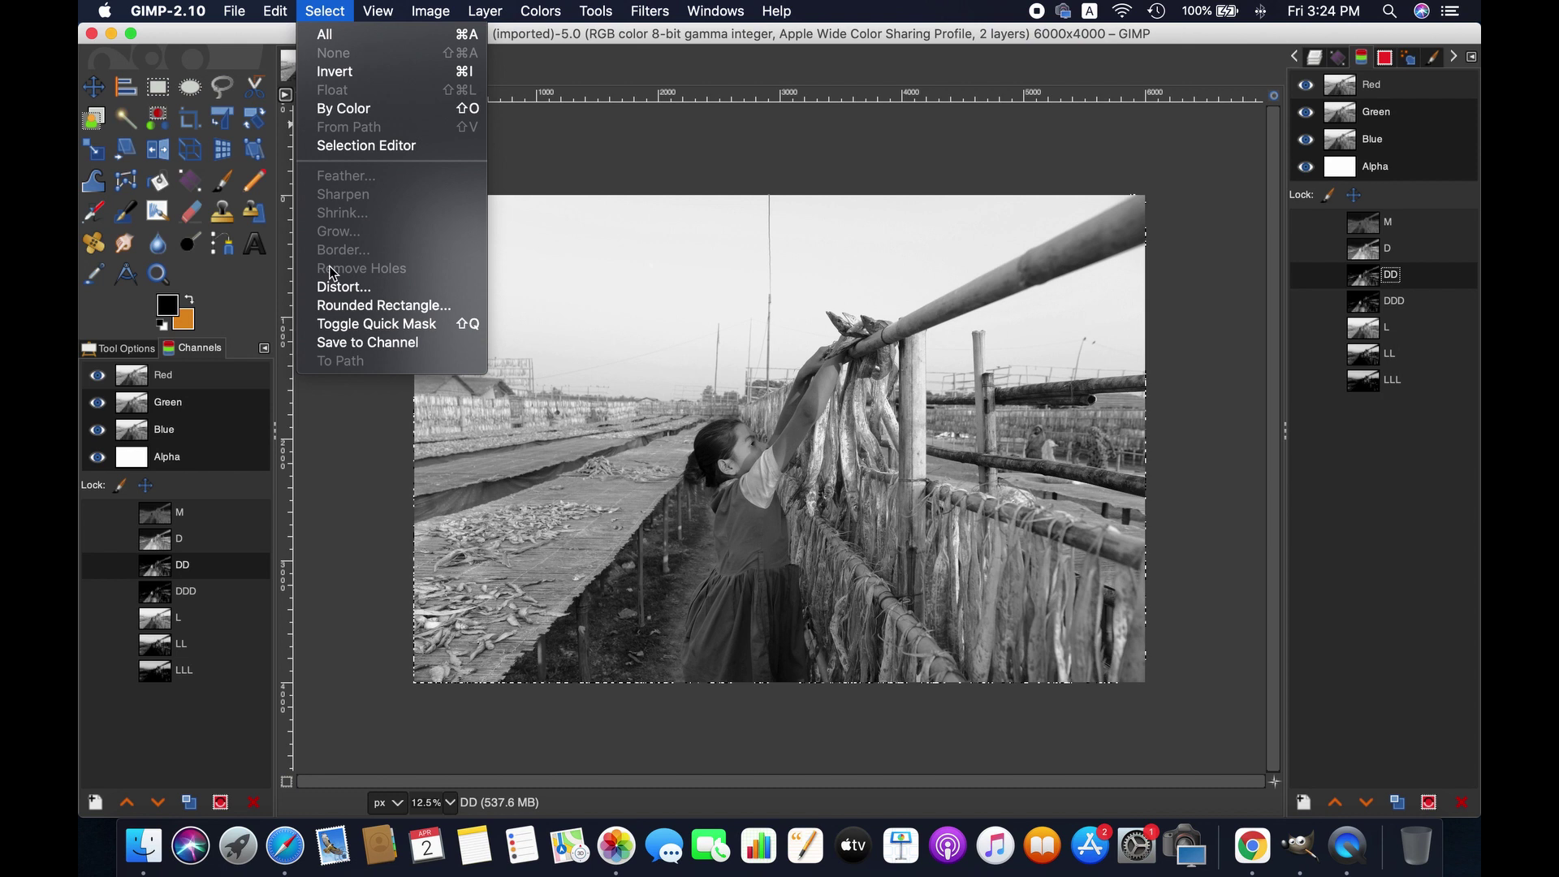
click(367, 344)
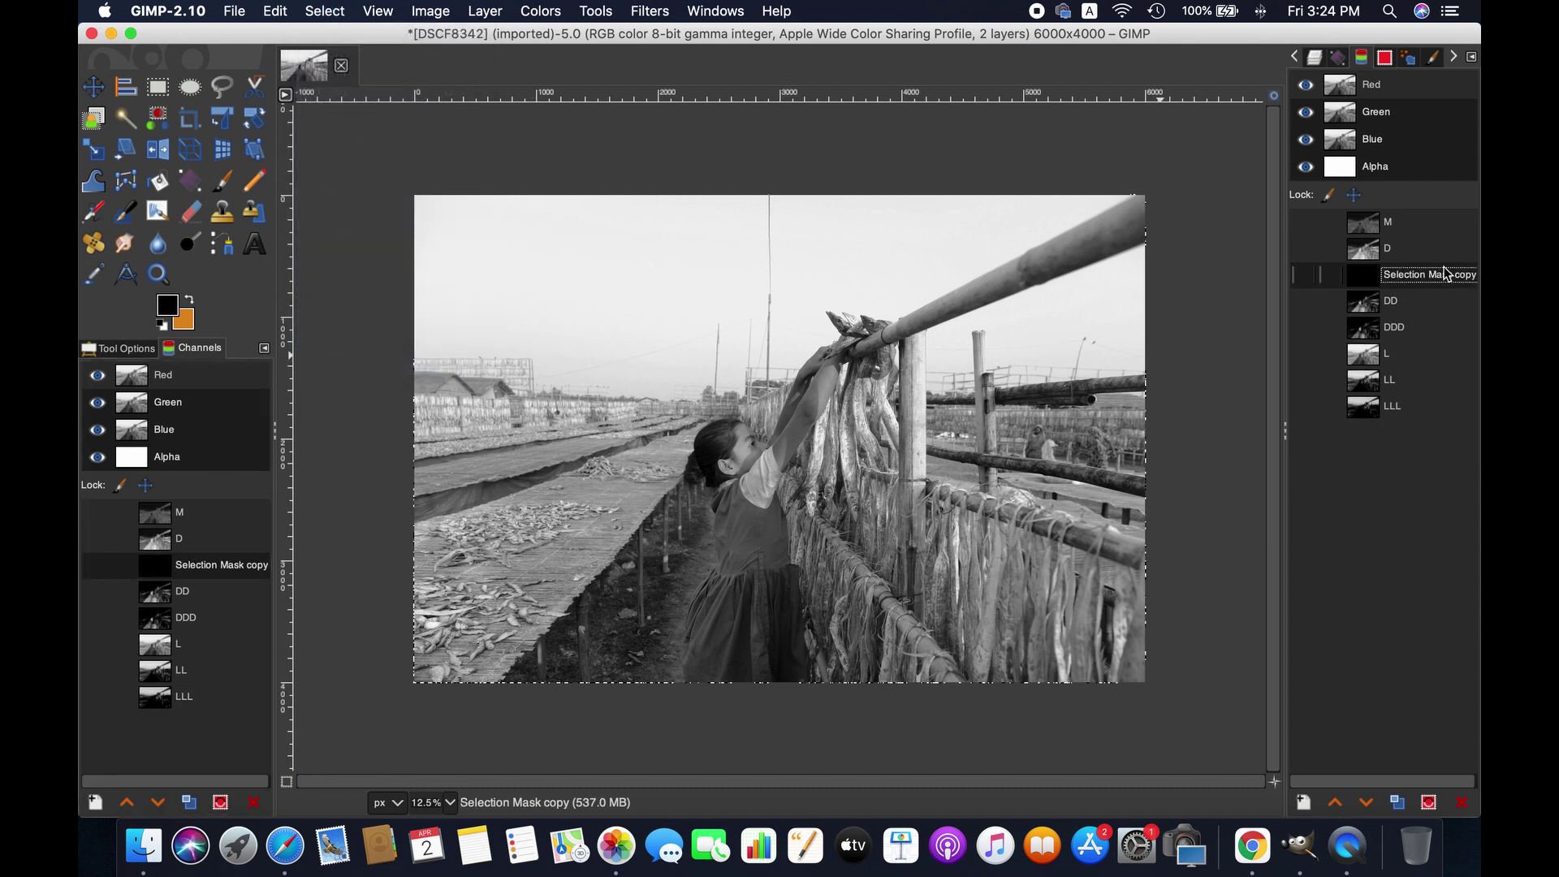
double_click(1445, 273)
text(M)
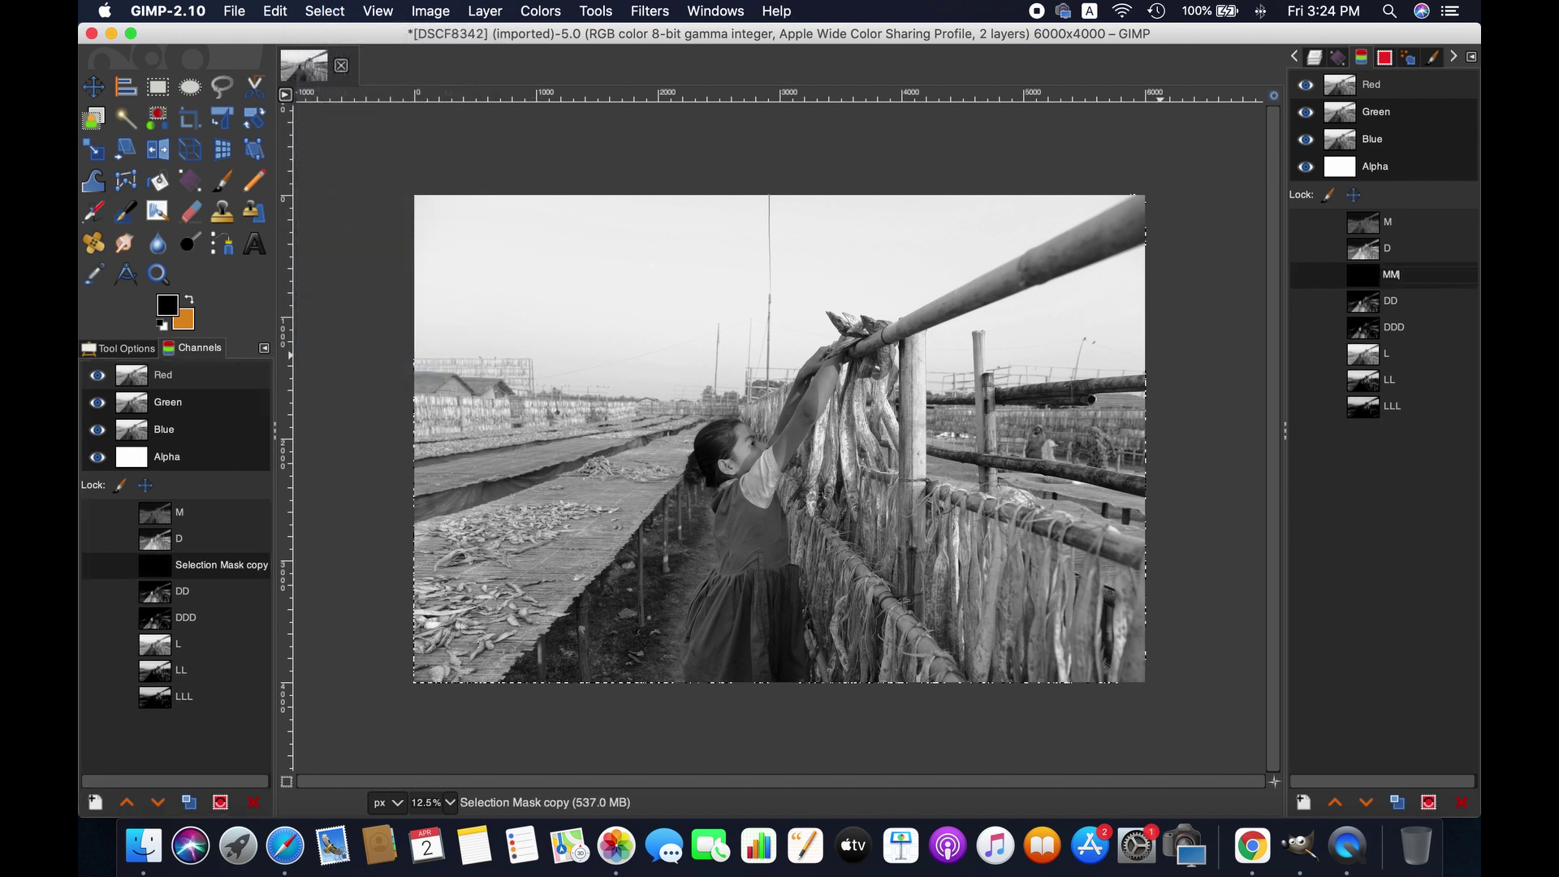
text(M)
Intersect the LLL and DDD channels and save the result as a channel named MMM.
right_click(1389, 406)
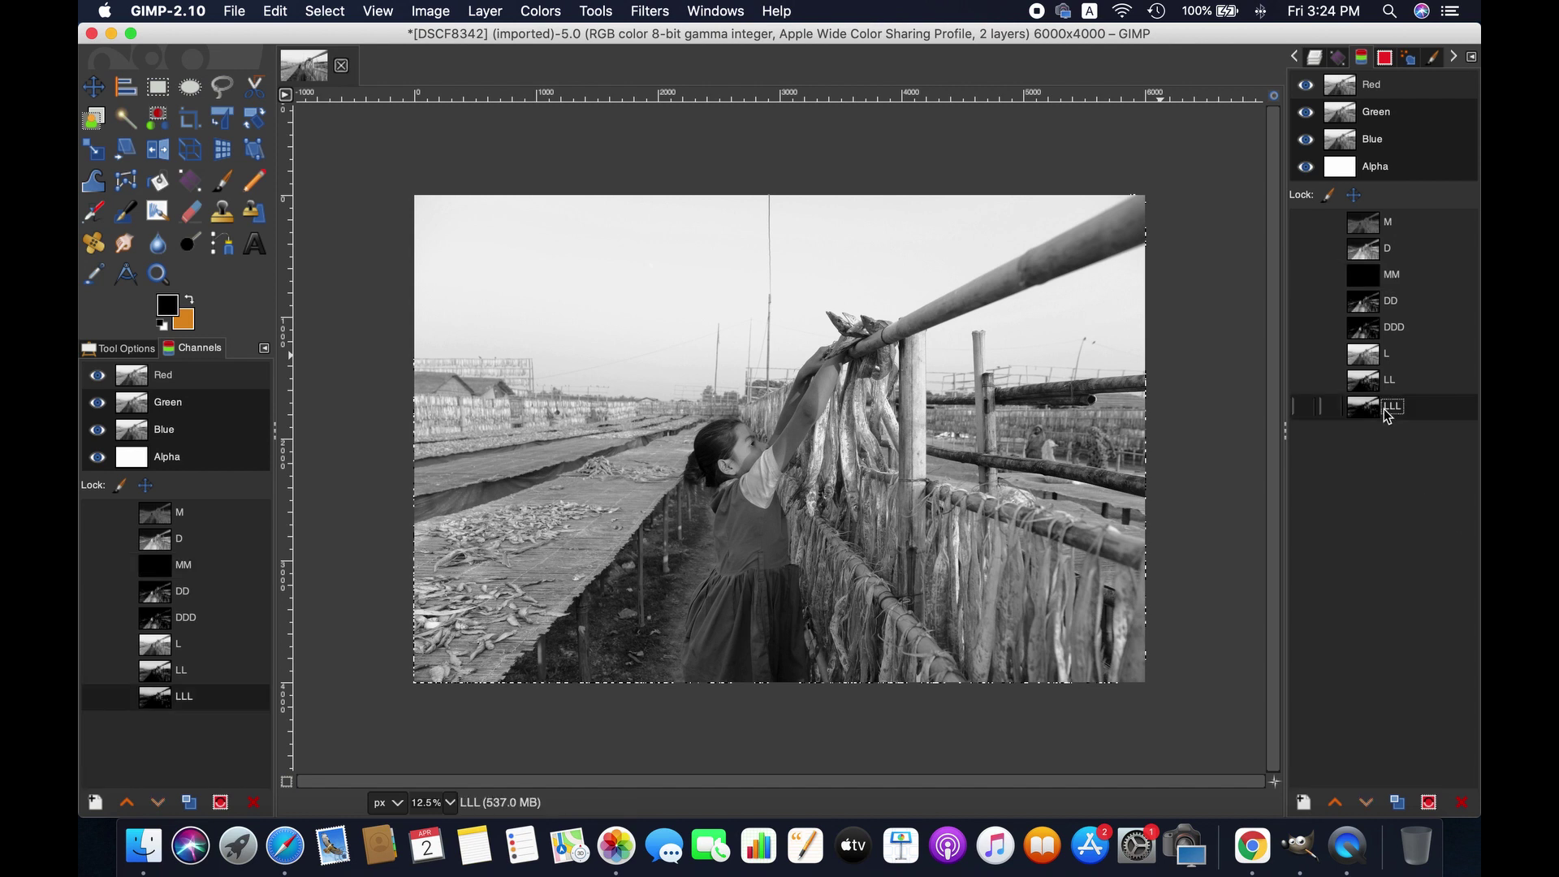
click(1362, 595)
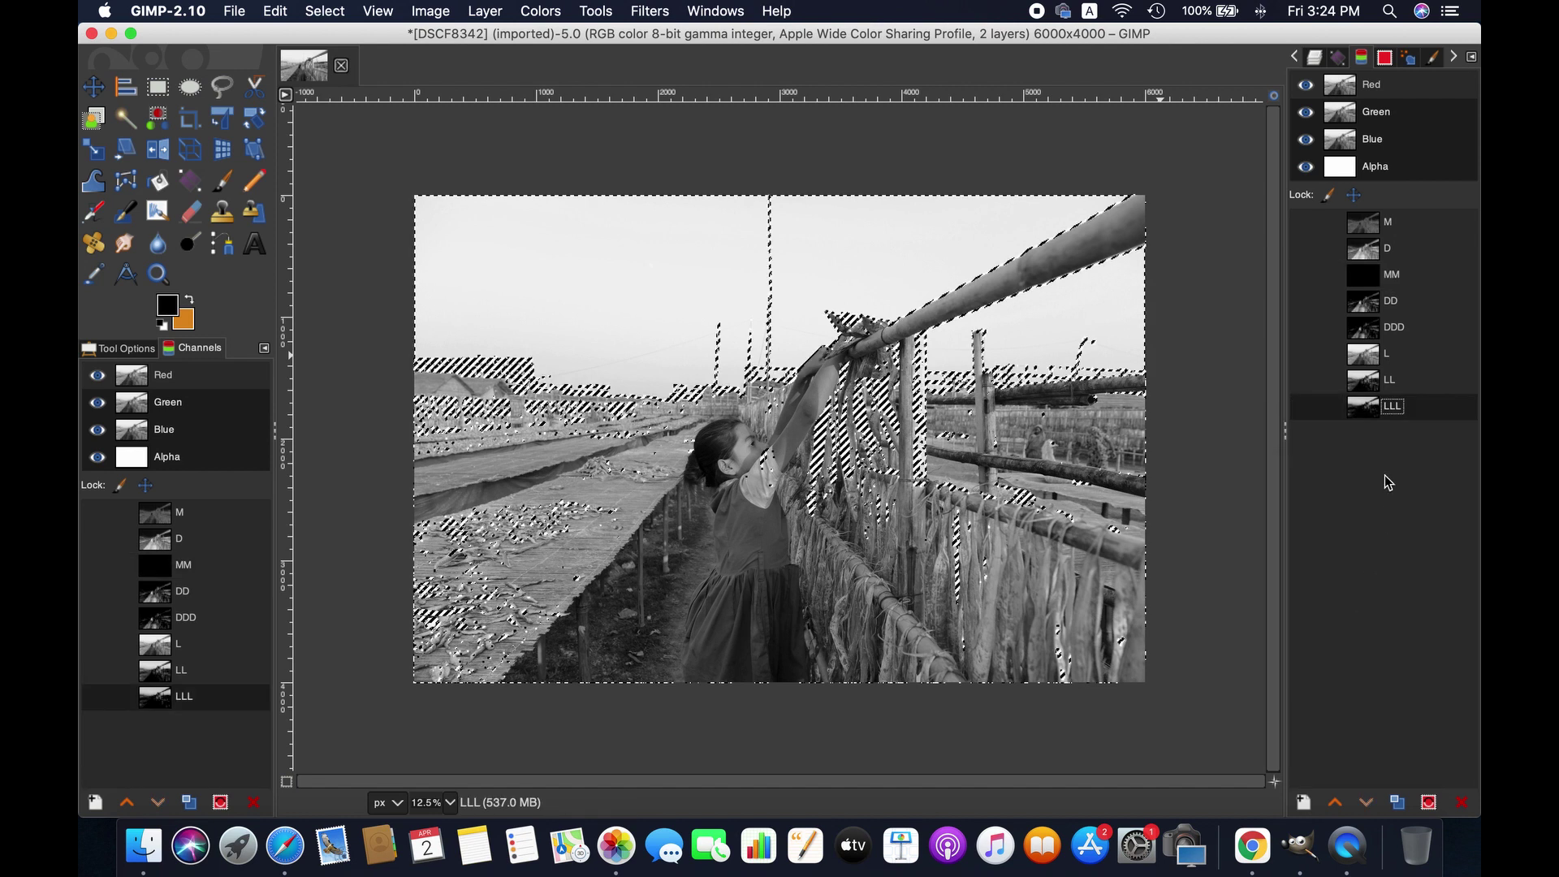
right_click(1399, 323)
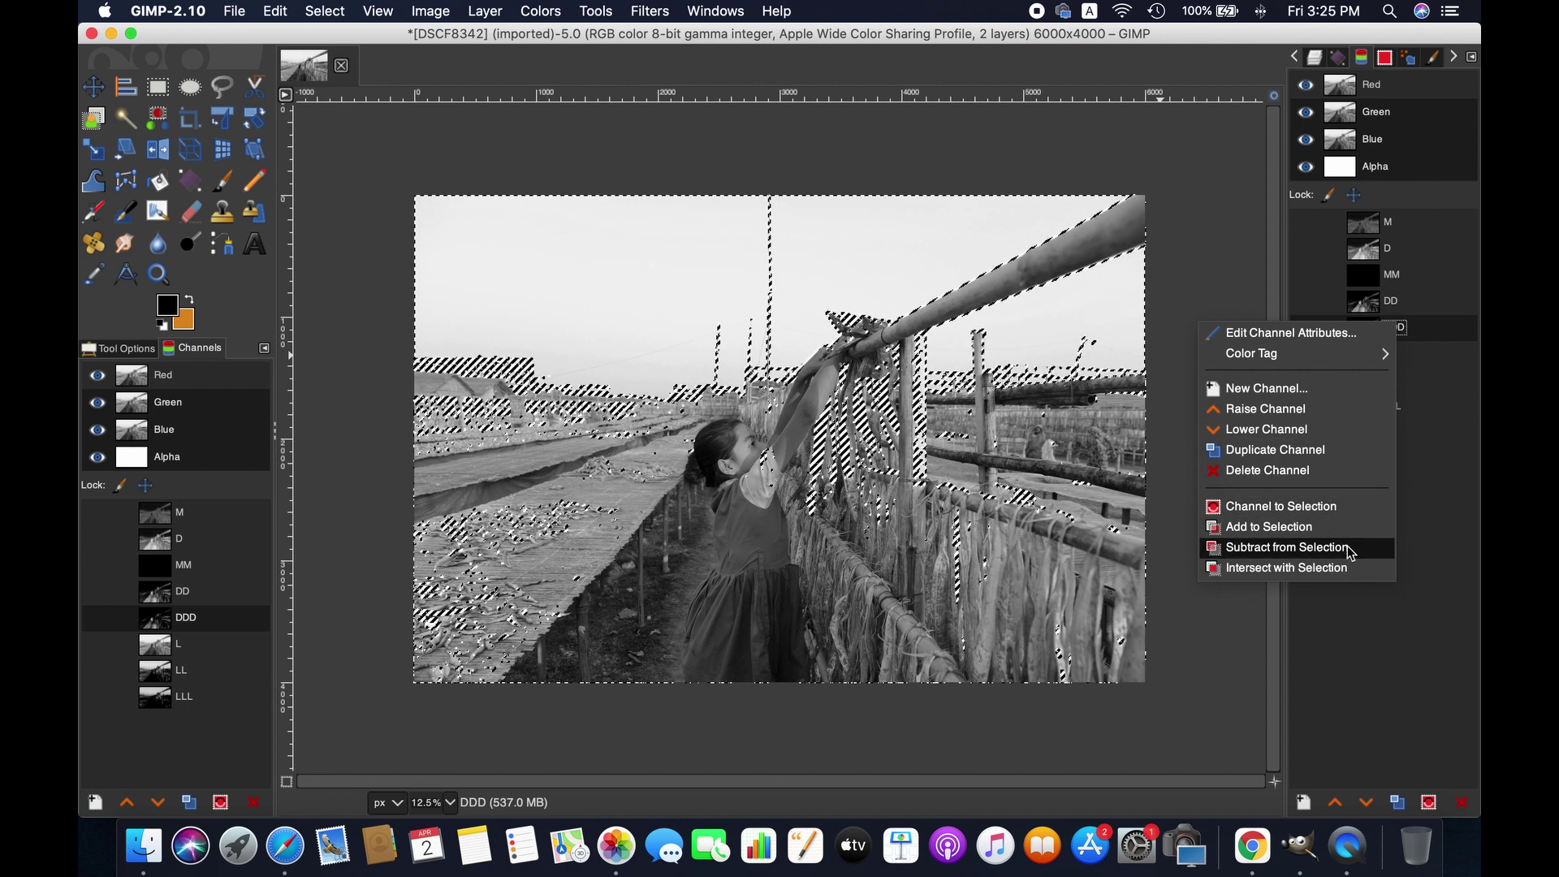
click(1332, 568)
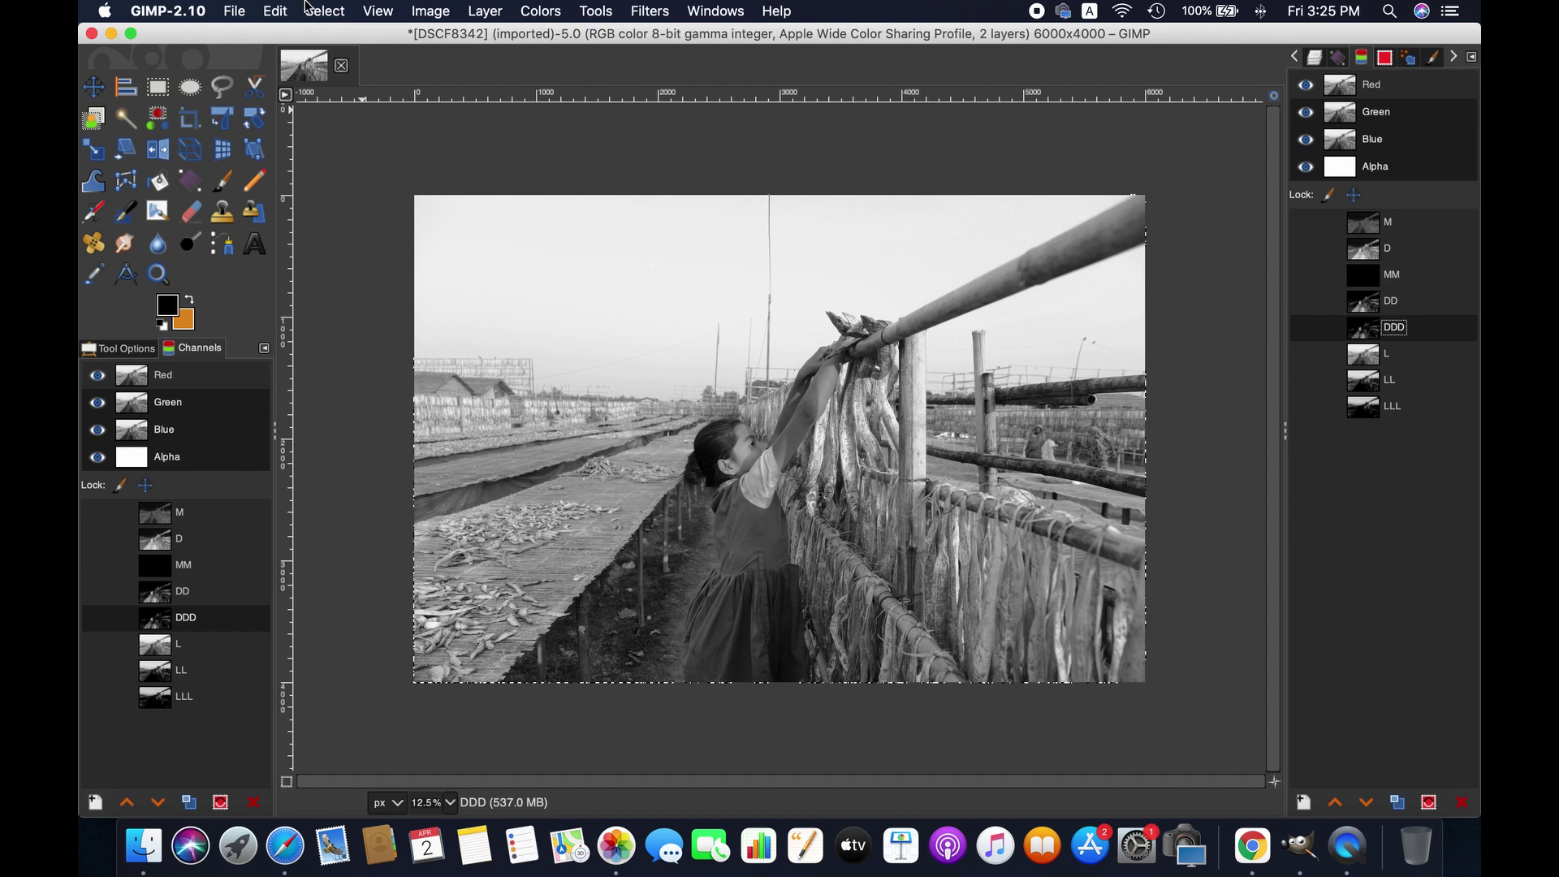
click(331, 8)
click(395, 352)
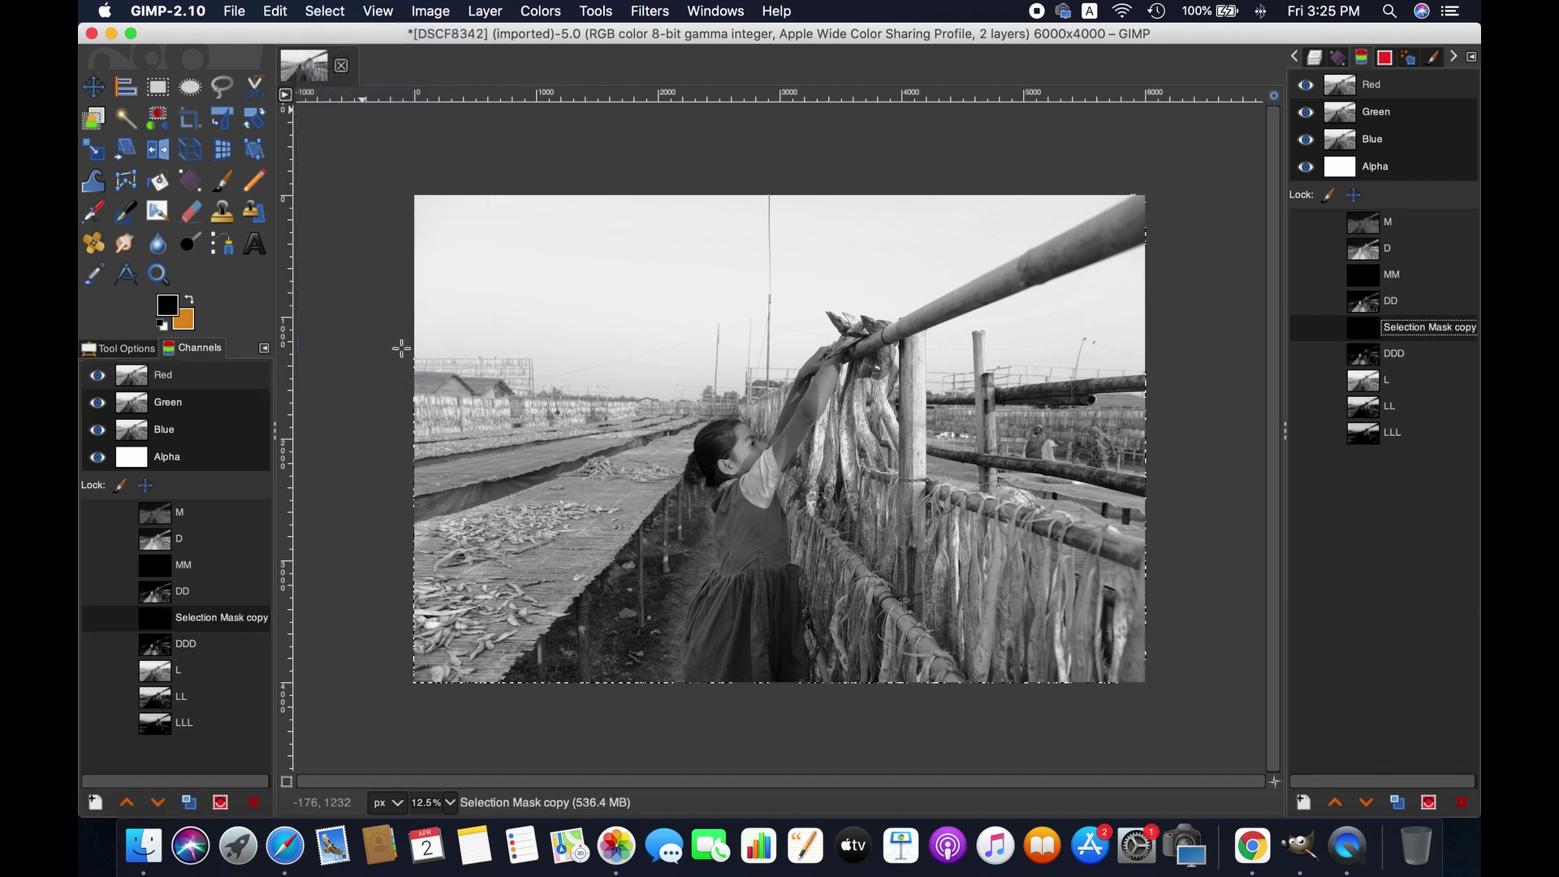
double_click(1464, 324)
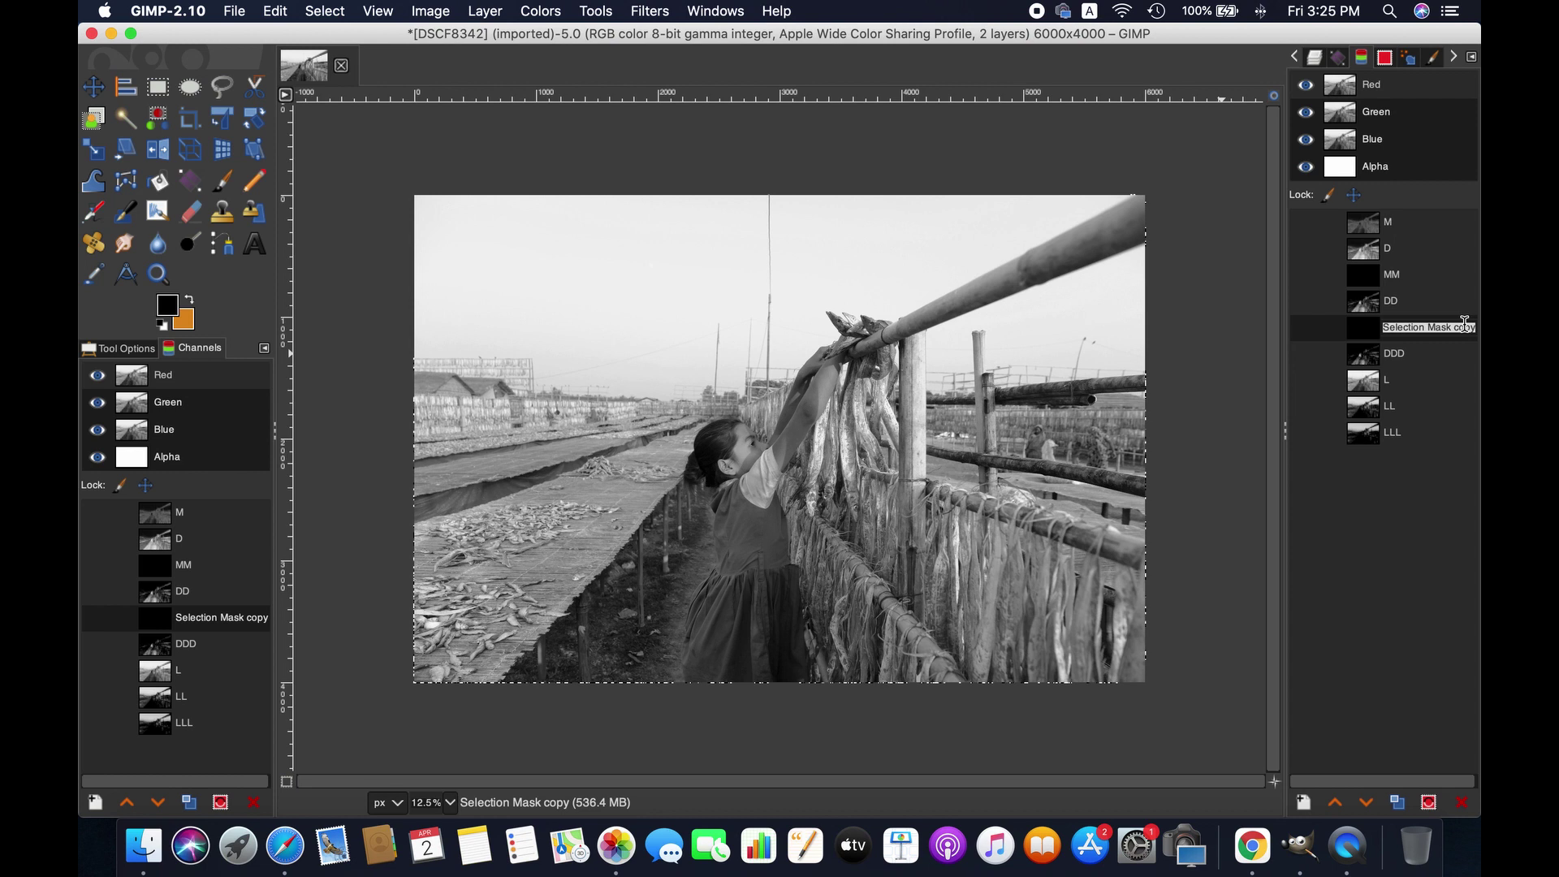
text(MMM)
key(Return)
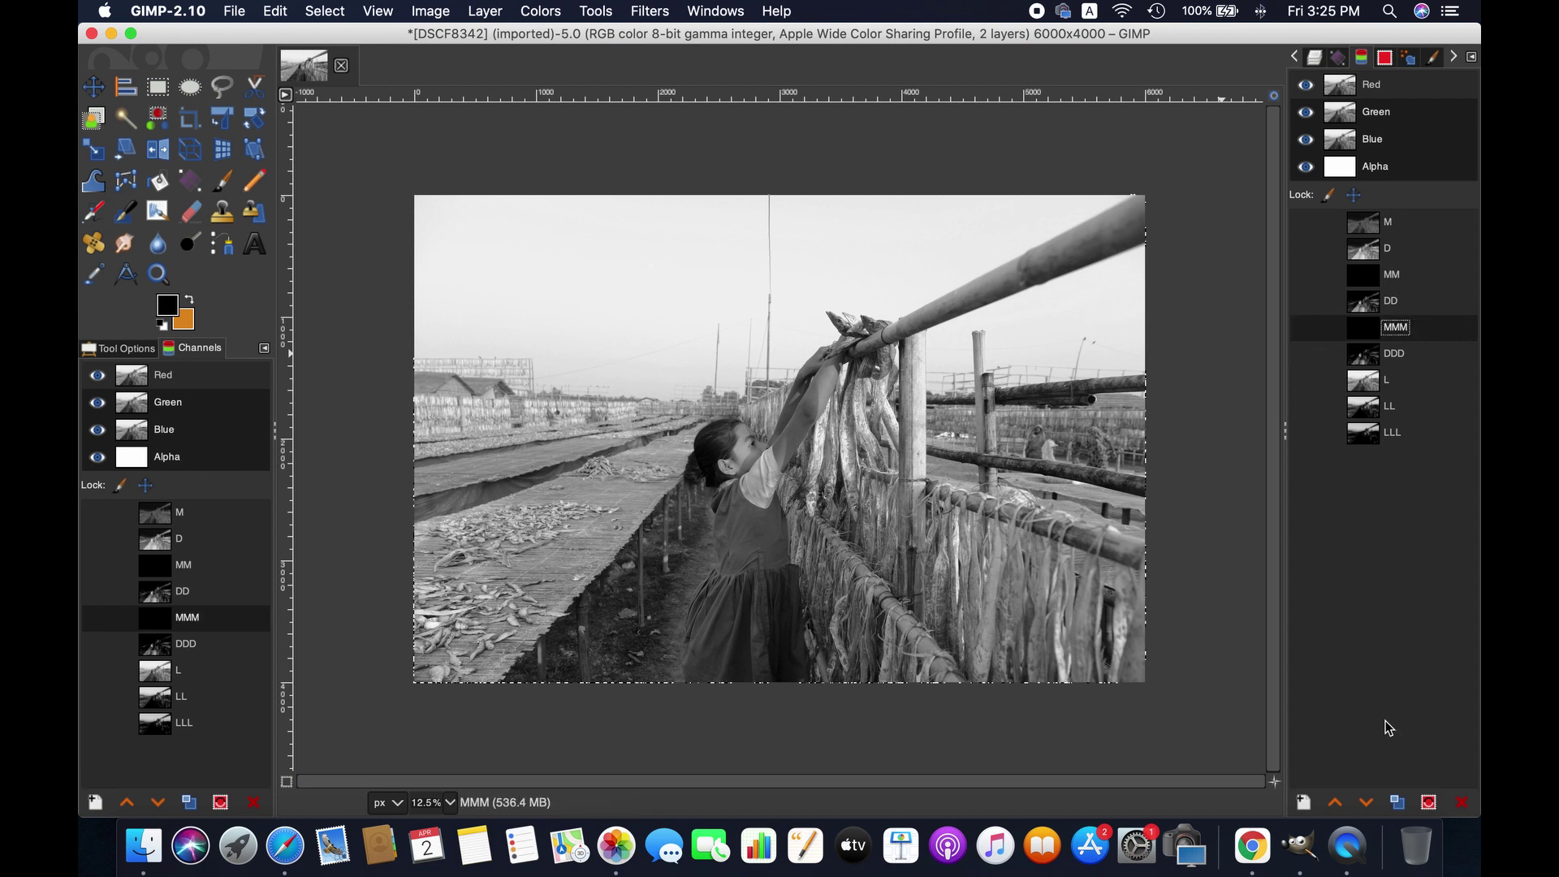
Lower MMM, MM and M to the bottom of the channel list in that order.
click(1367, 802)
click(1367, 802)
click(1366, 803)
click(1367, 803)
click(1418, 273)
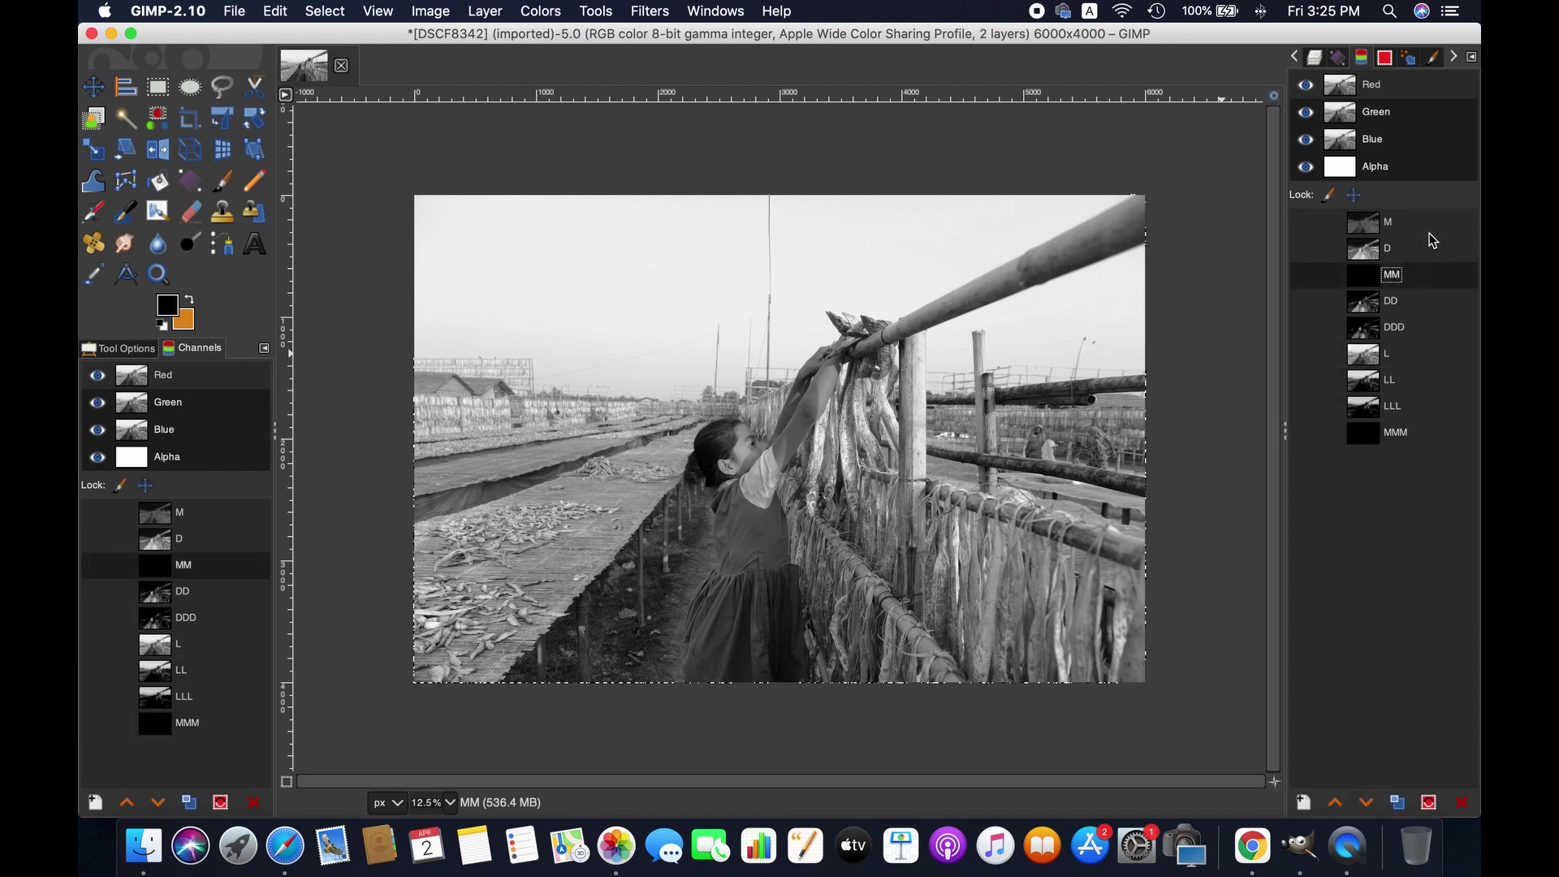
click(1367, 803)
click(1366, 803)
click(1367, 802)
click(1367, 802)
click(1367, 803)
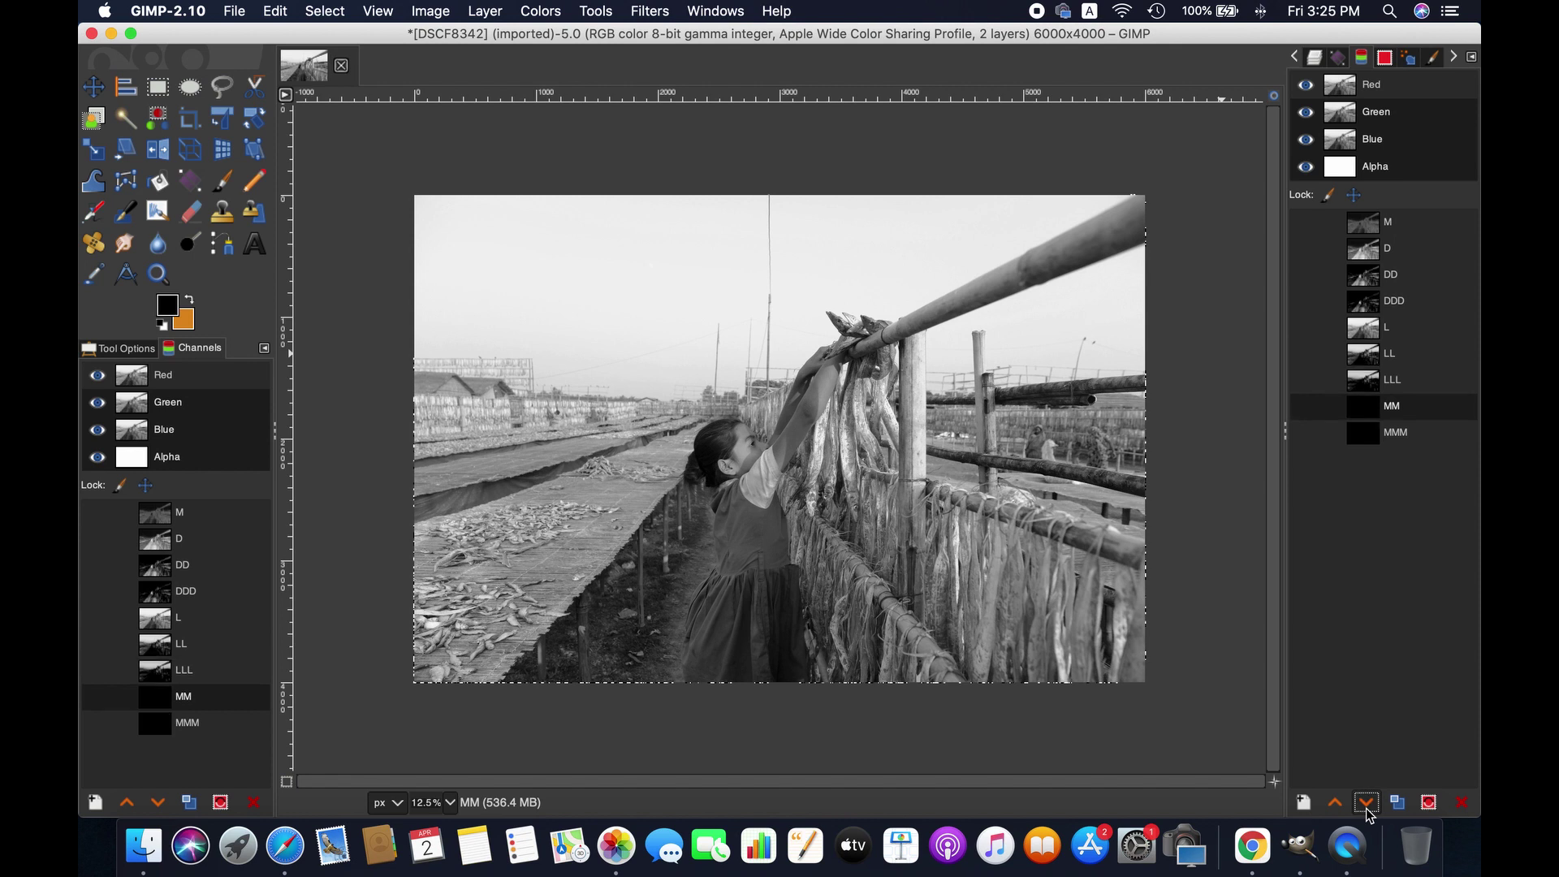
click(1423, 231)
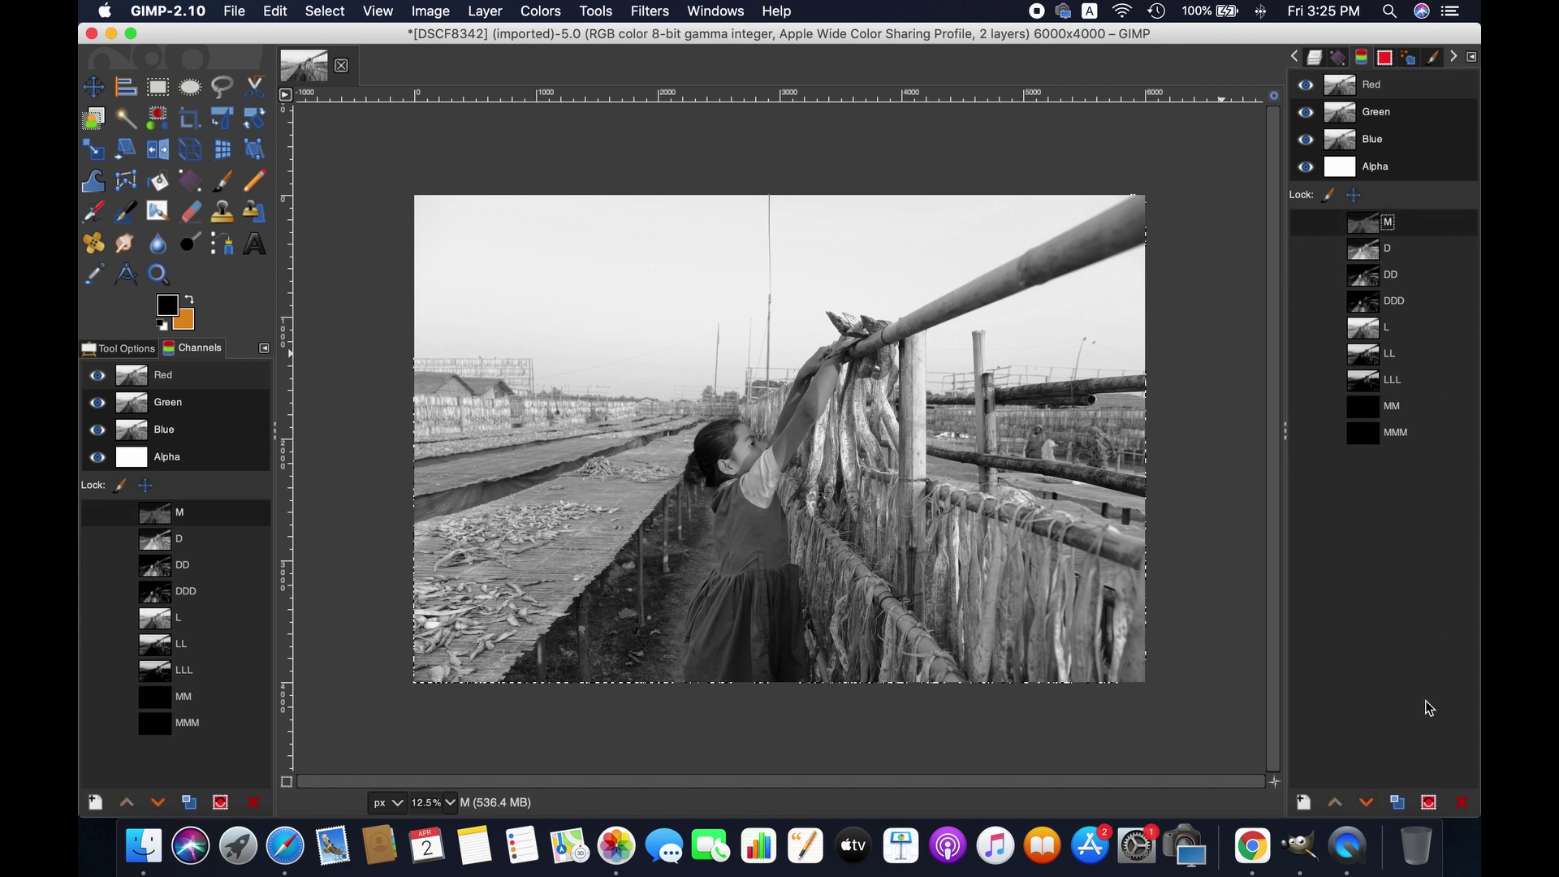
click(1367, 803)
click(1367, 803)
click(1367, 803)
click(1377, 797)
click(1377, 797)
click(1377, 797)
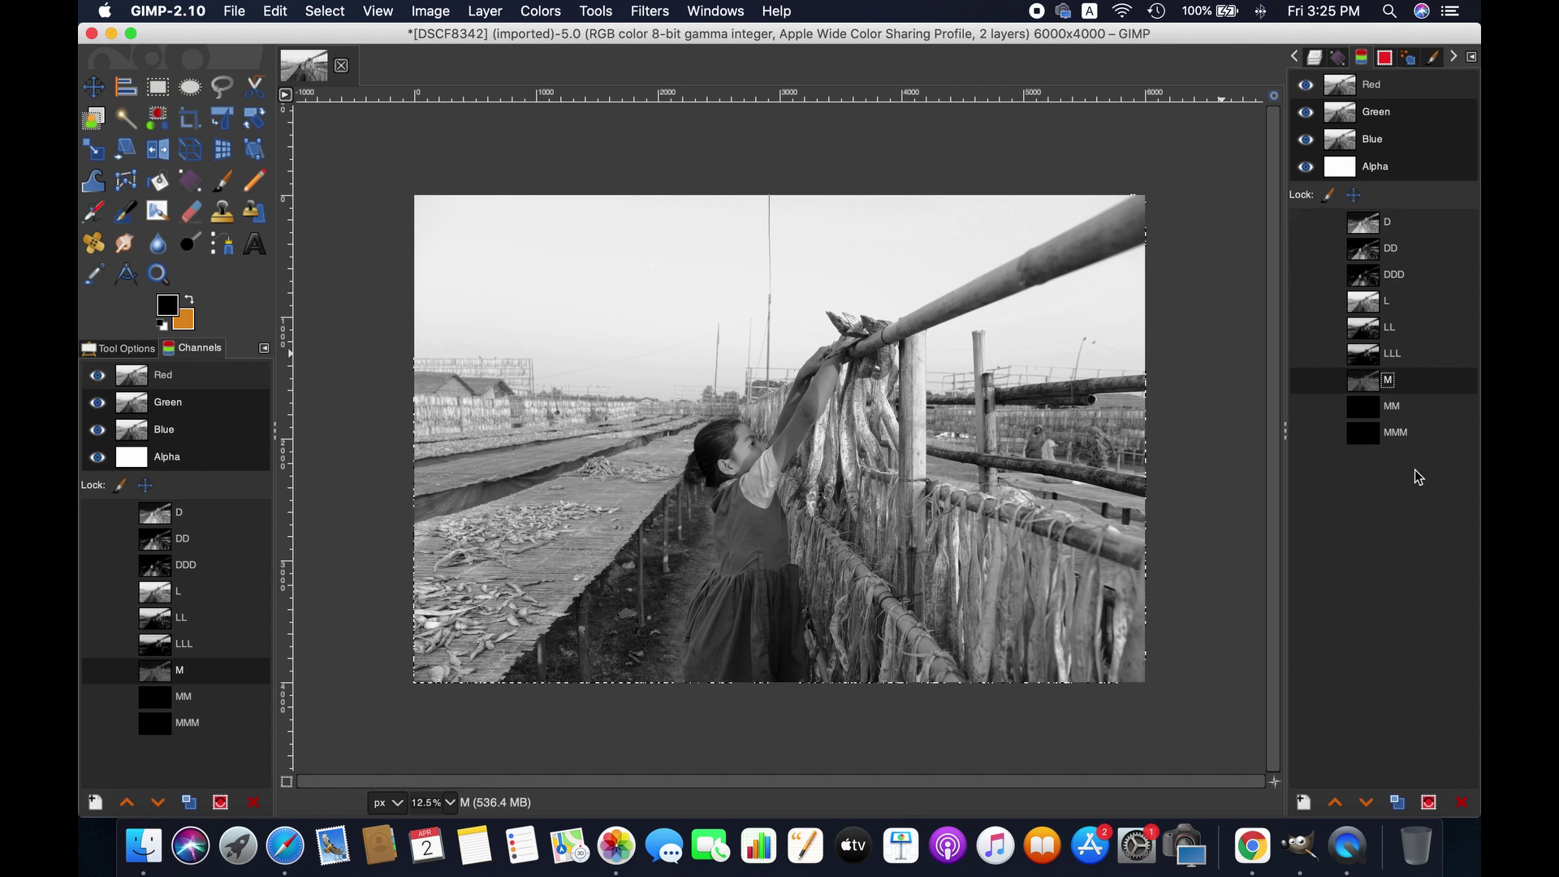
Step through channels D to MMM to verify the order, then show the layers.
click(1413, 227)
click(1417, 252)
click(1420, 277)
click(1419, 310)
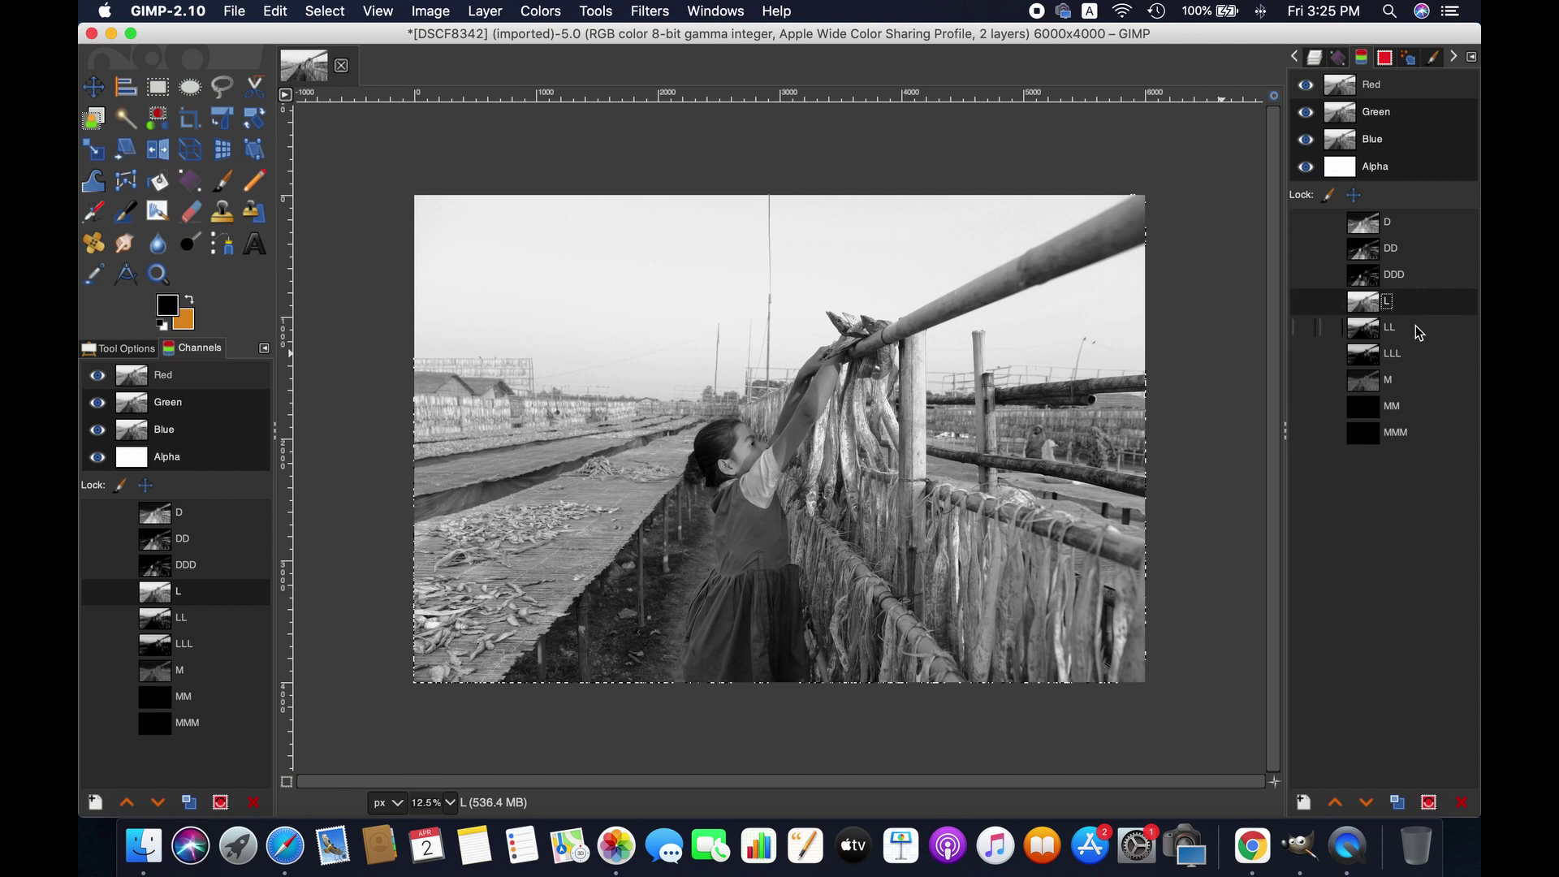
click(1416, 325)
click(1415, 351)
click(1412, 388)
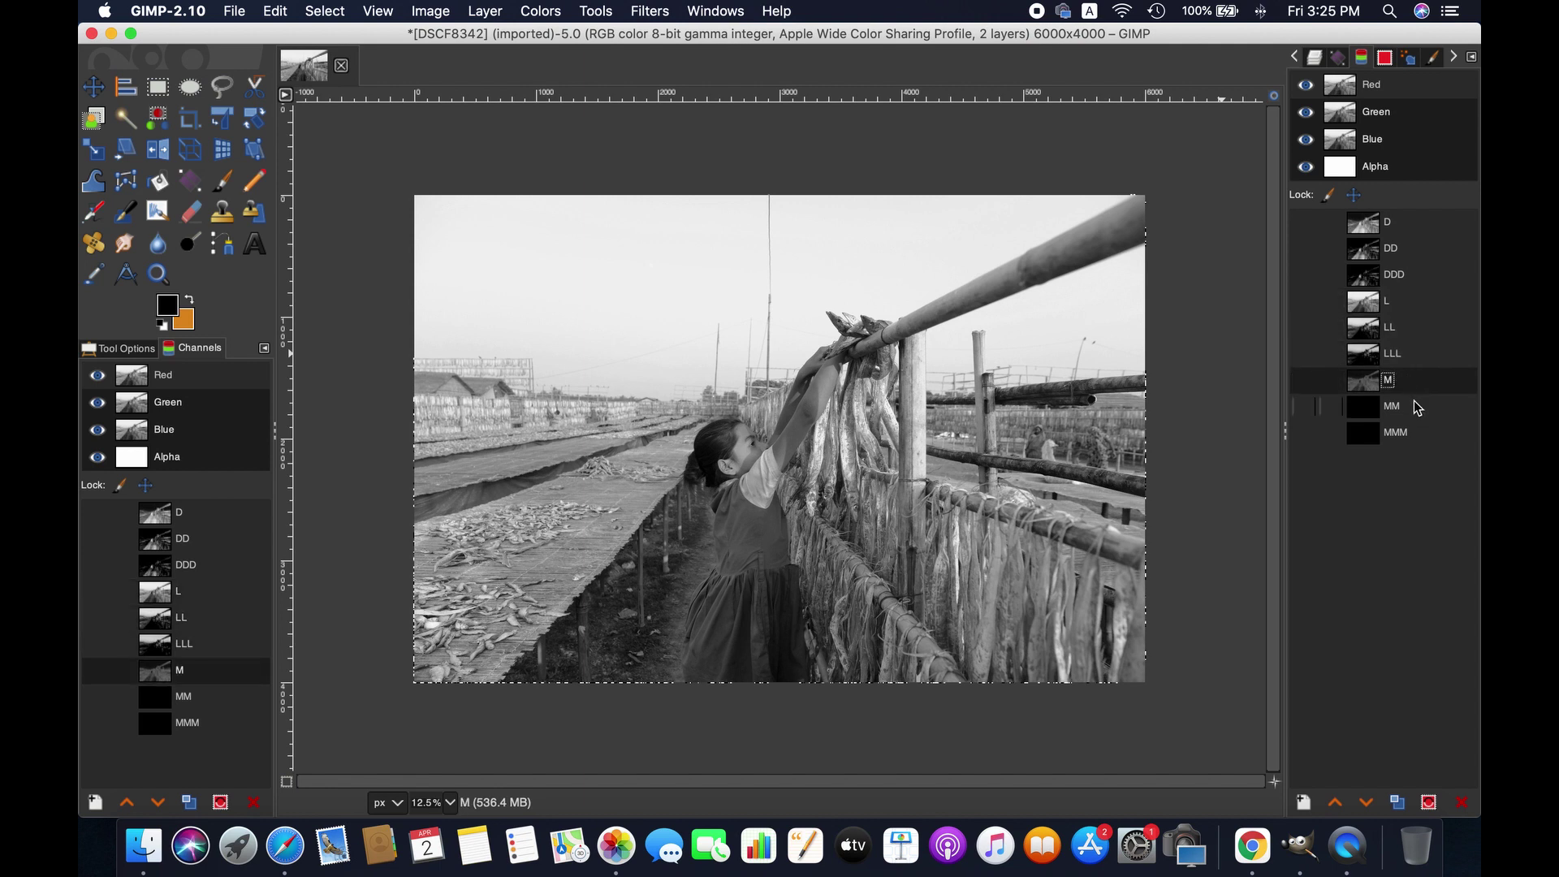
click(1415, 403)
click(1417, 430)
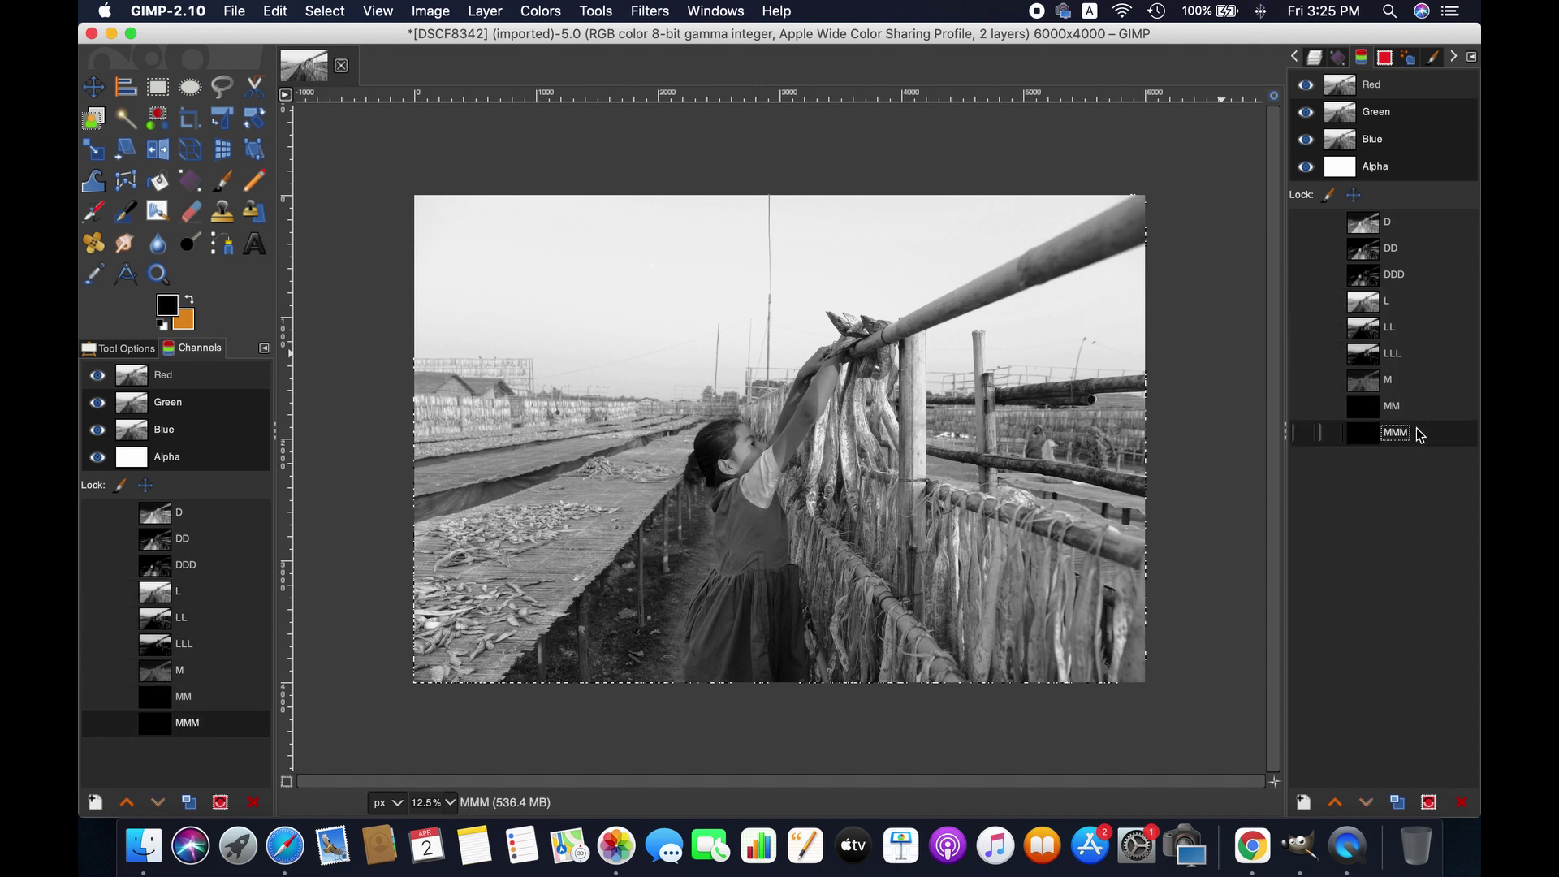
click(1316, 62)
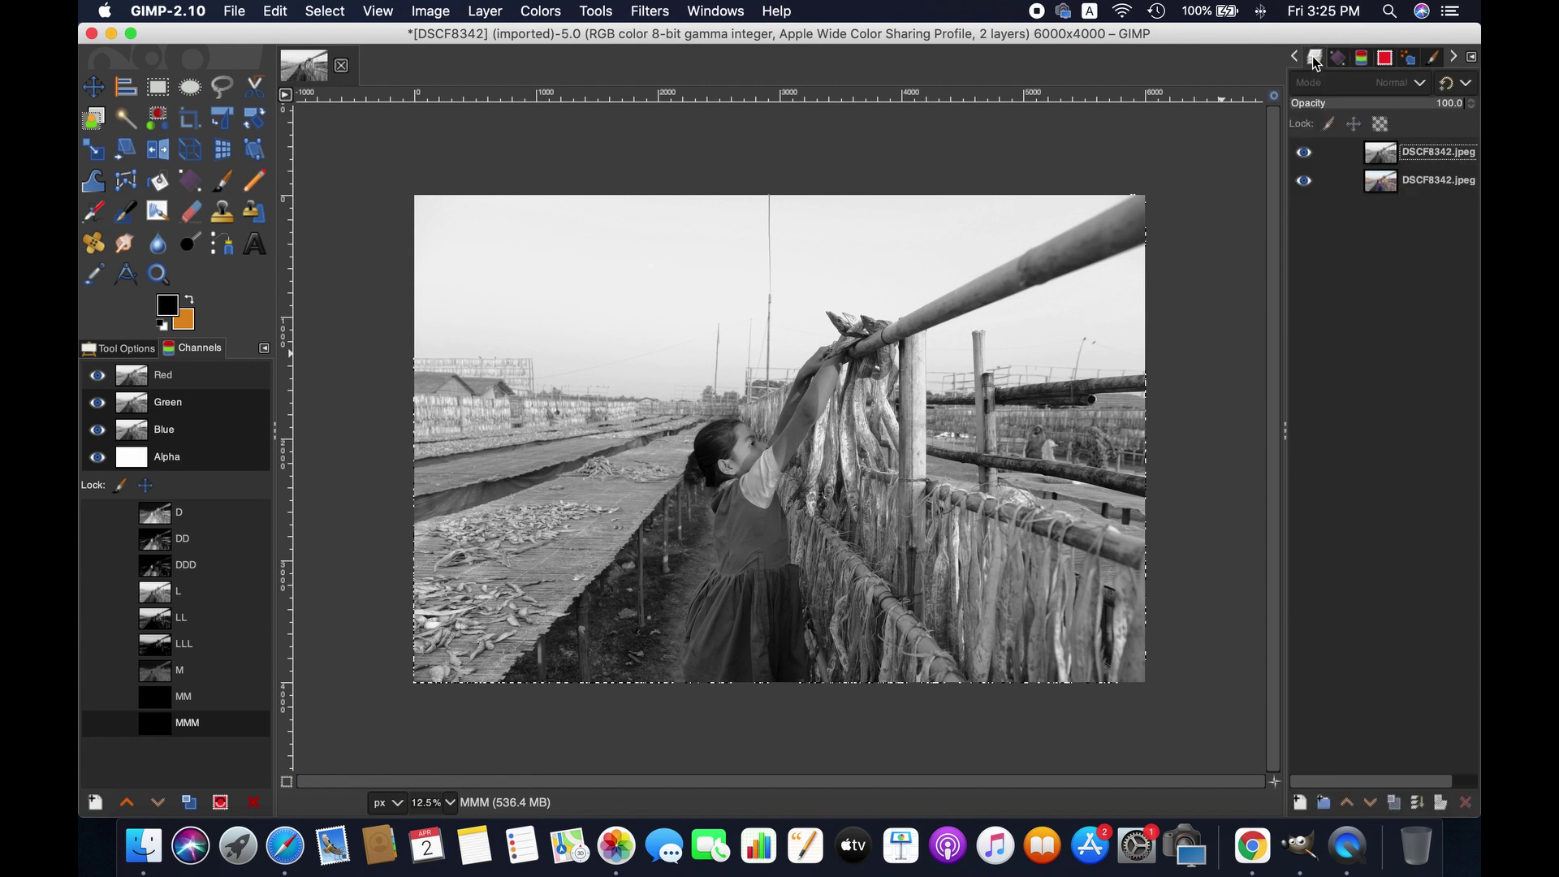
Hide the grayscale top layer and make three copies of the original colour photo layer.
click(1303, 153)
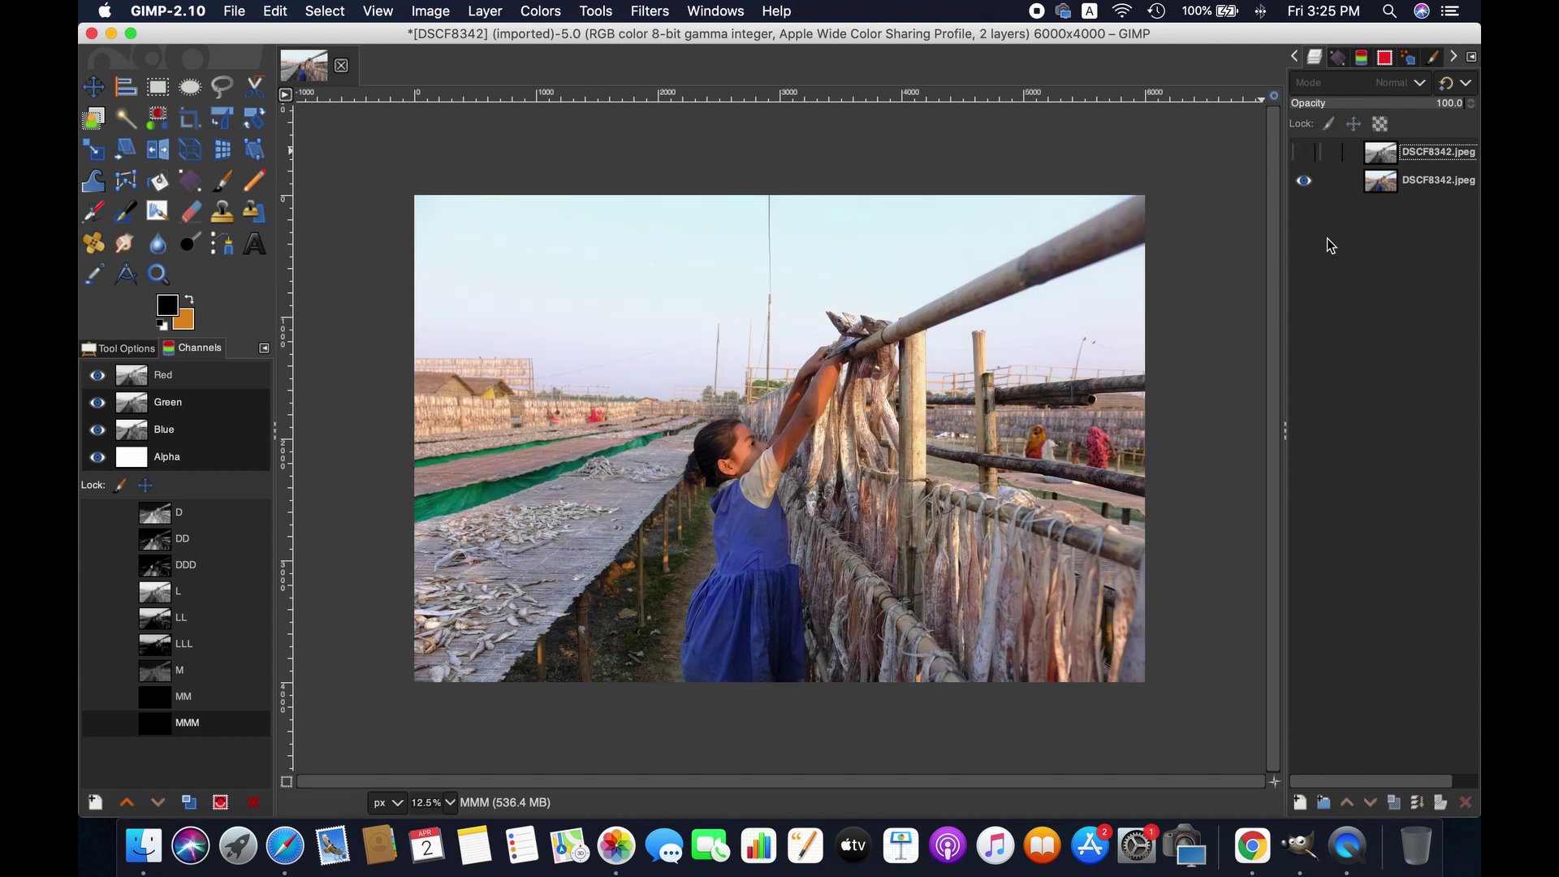
click(1425, 186)
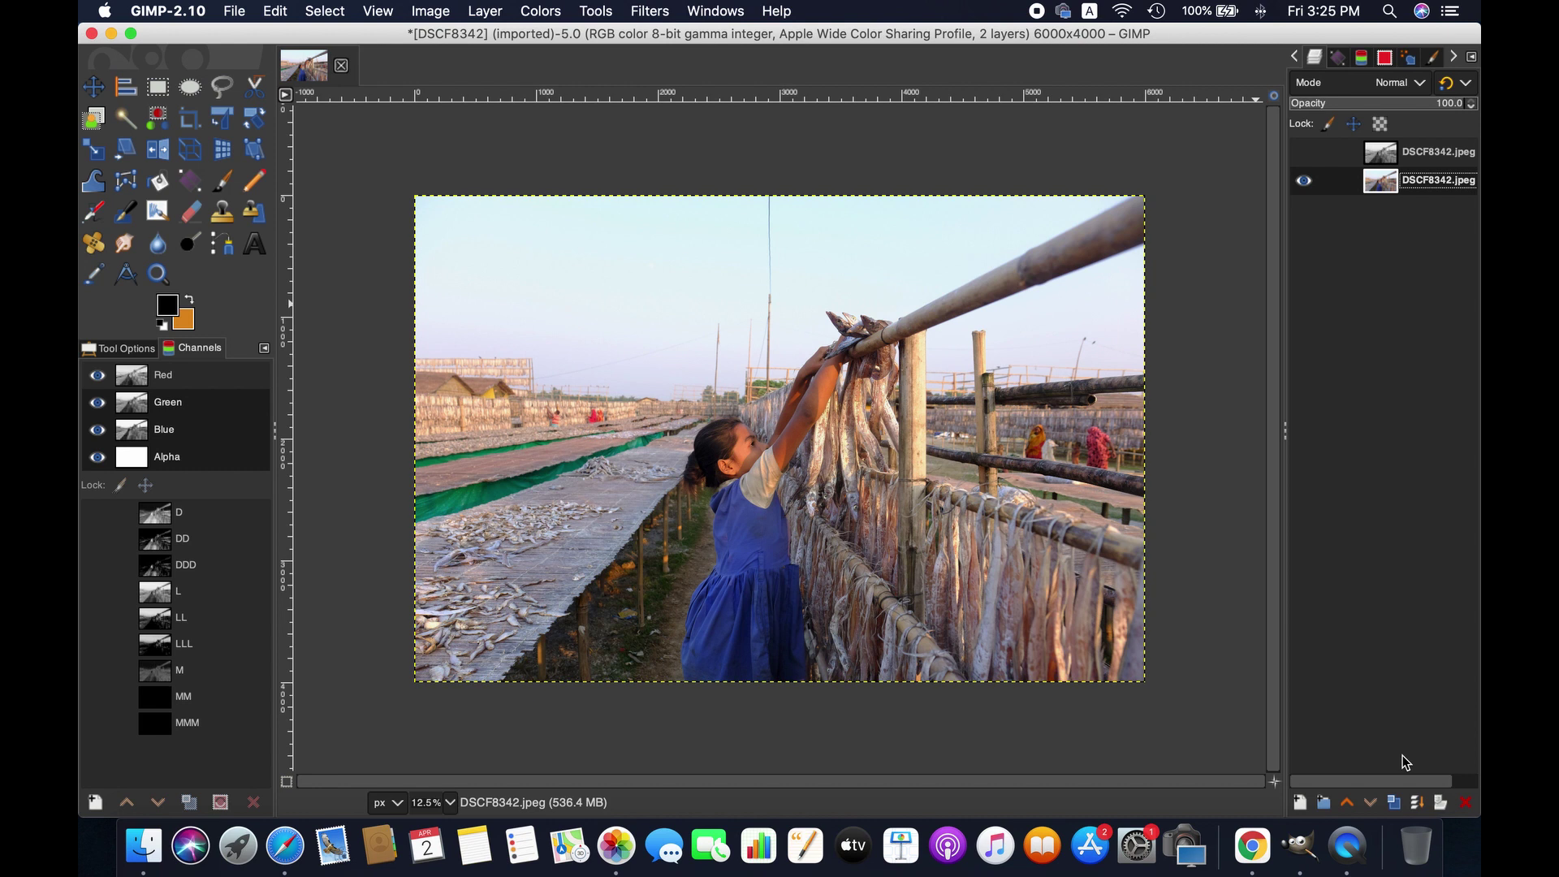
click(1395, 802)
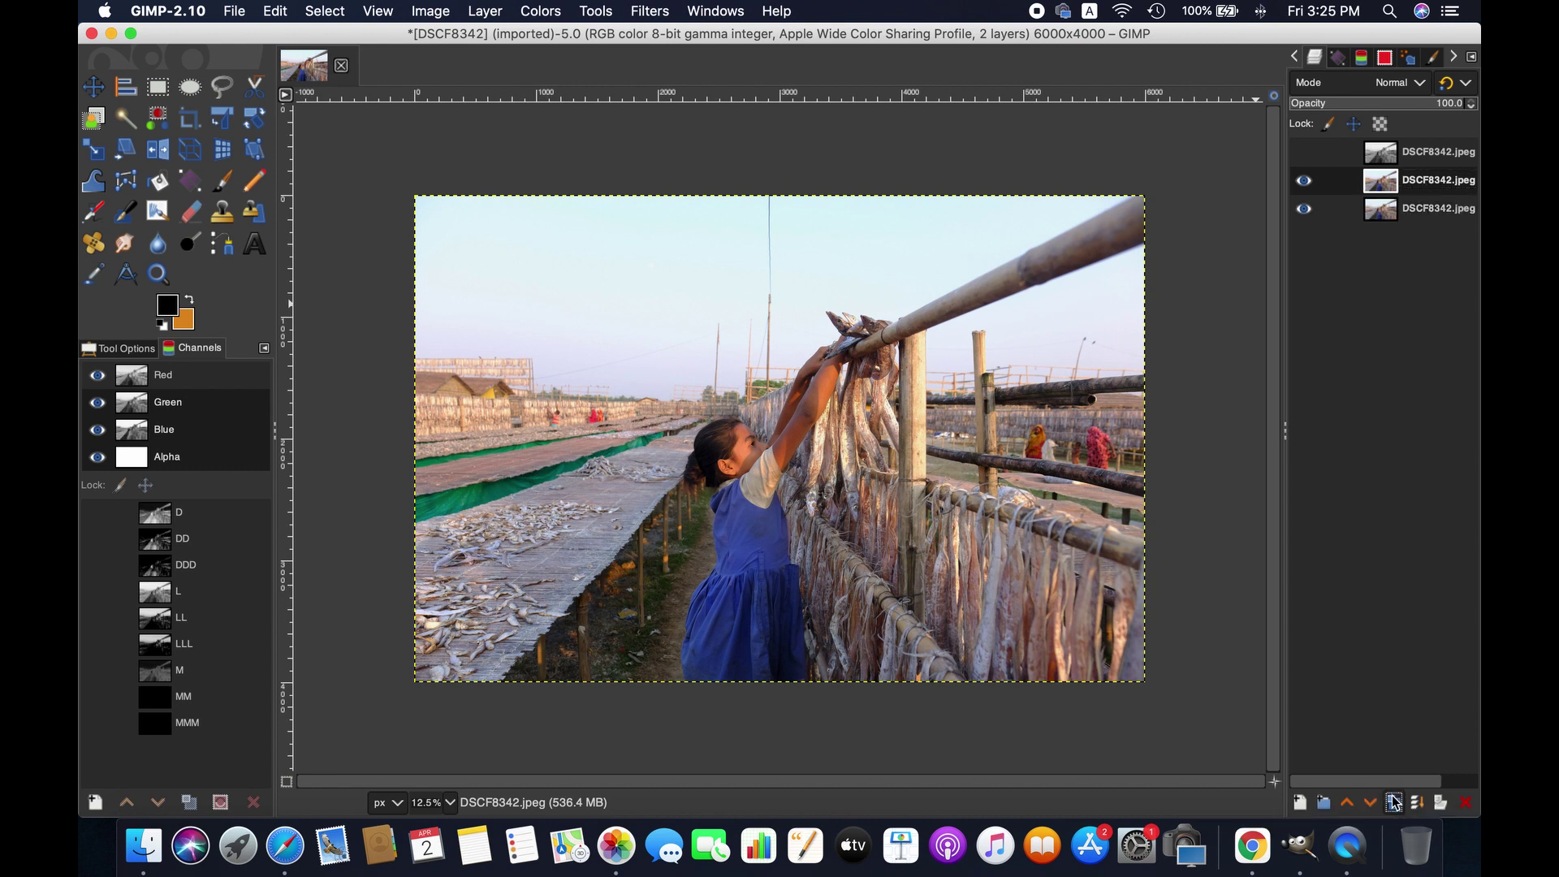
click(1394, 802)
click(1394, 802)
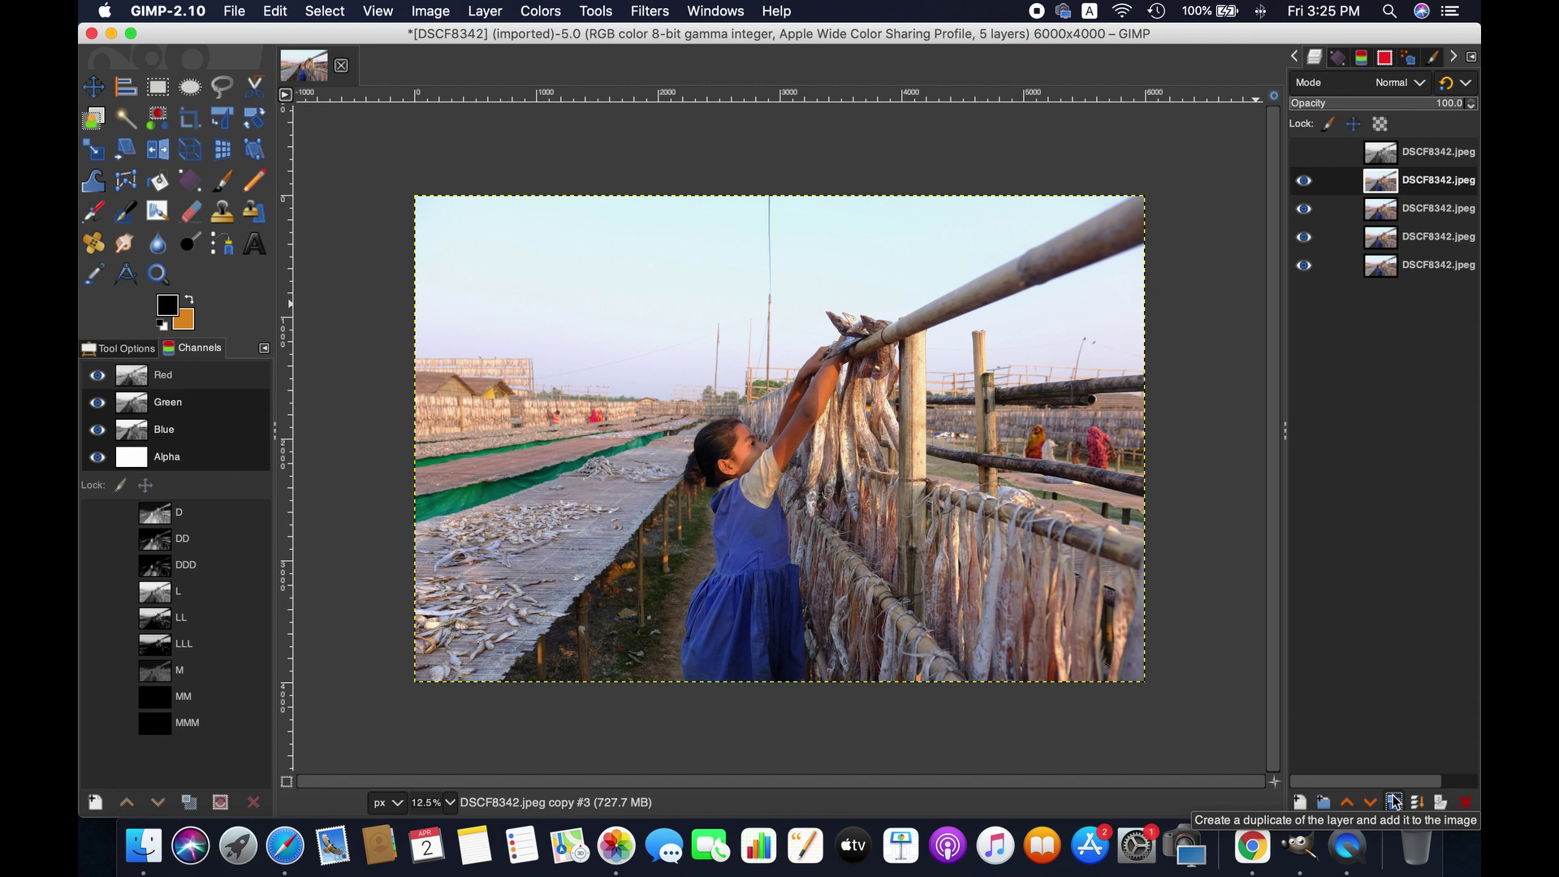
Add six more copies of the colour photo layer, giving 11 layers in total.
double_click(1450, 179)
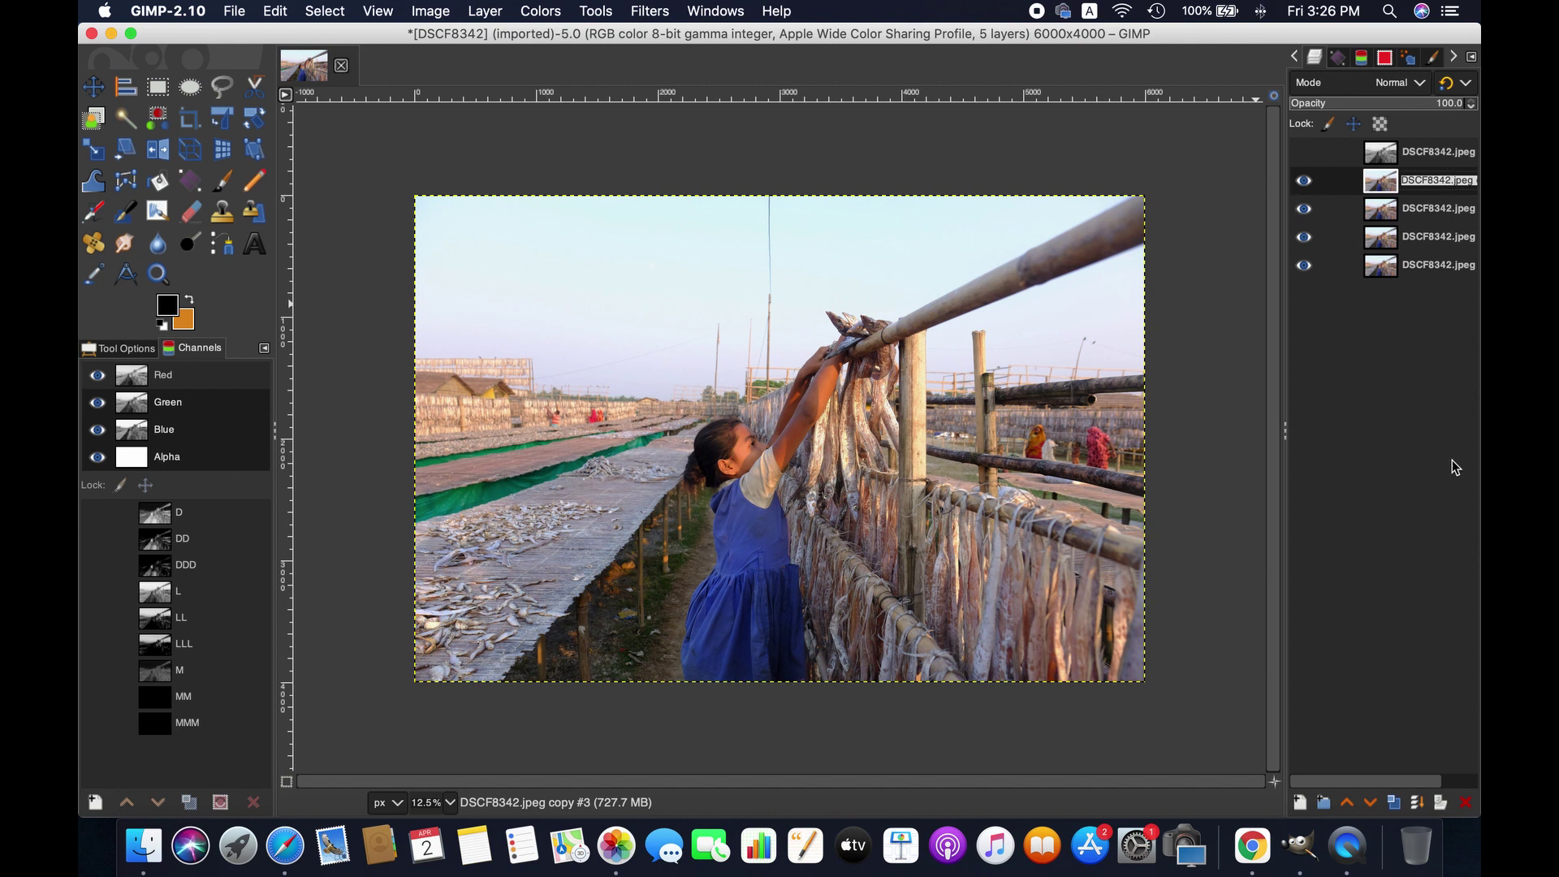
click(1444, 213)
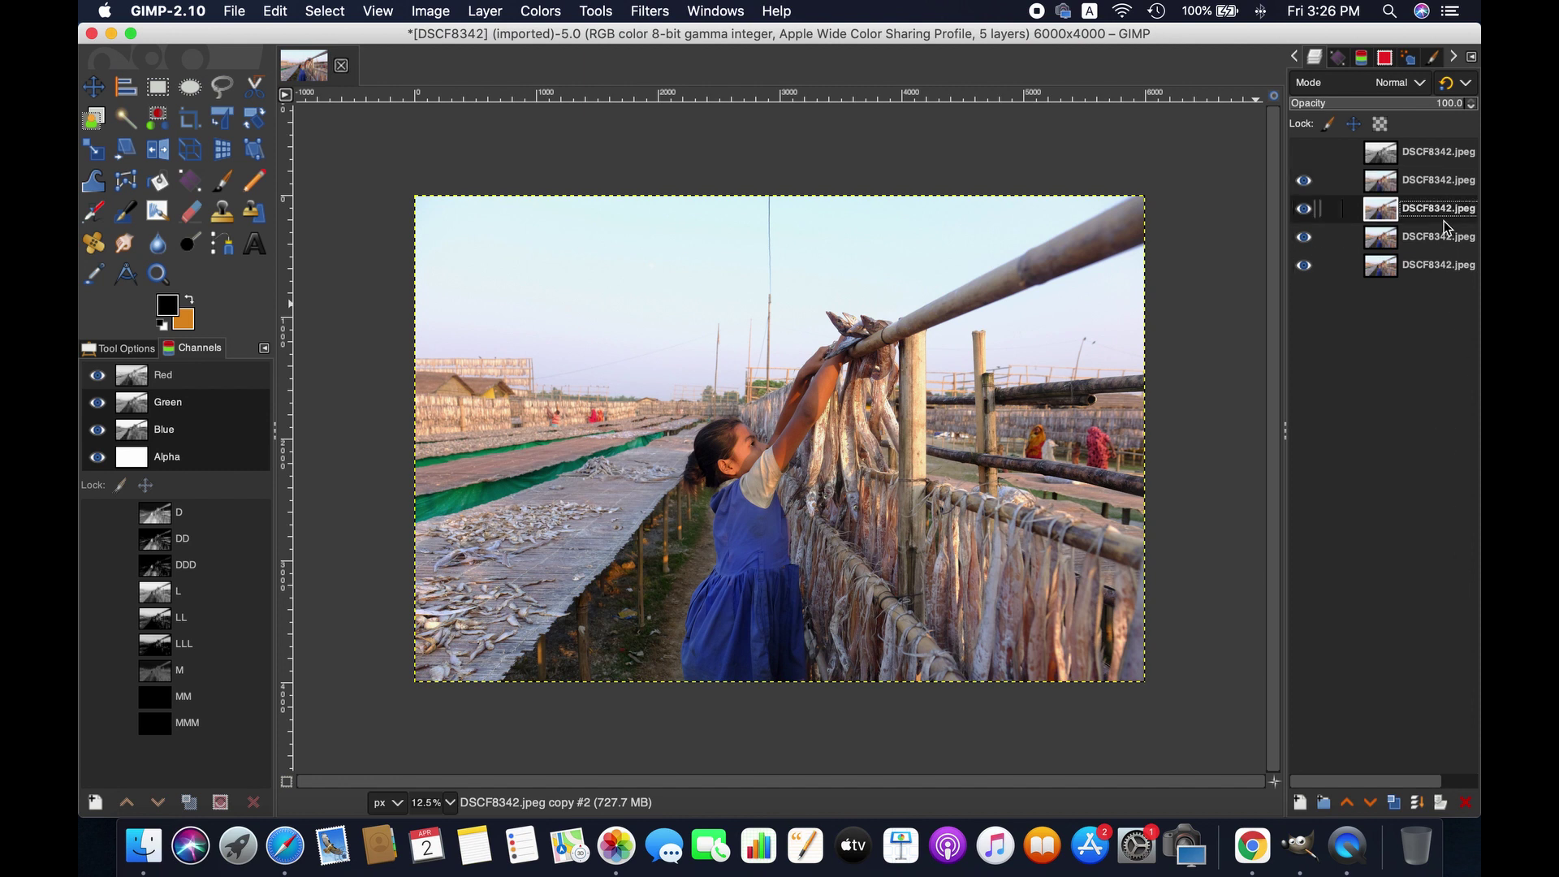
click(1402, 808)
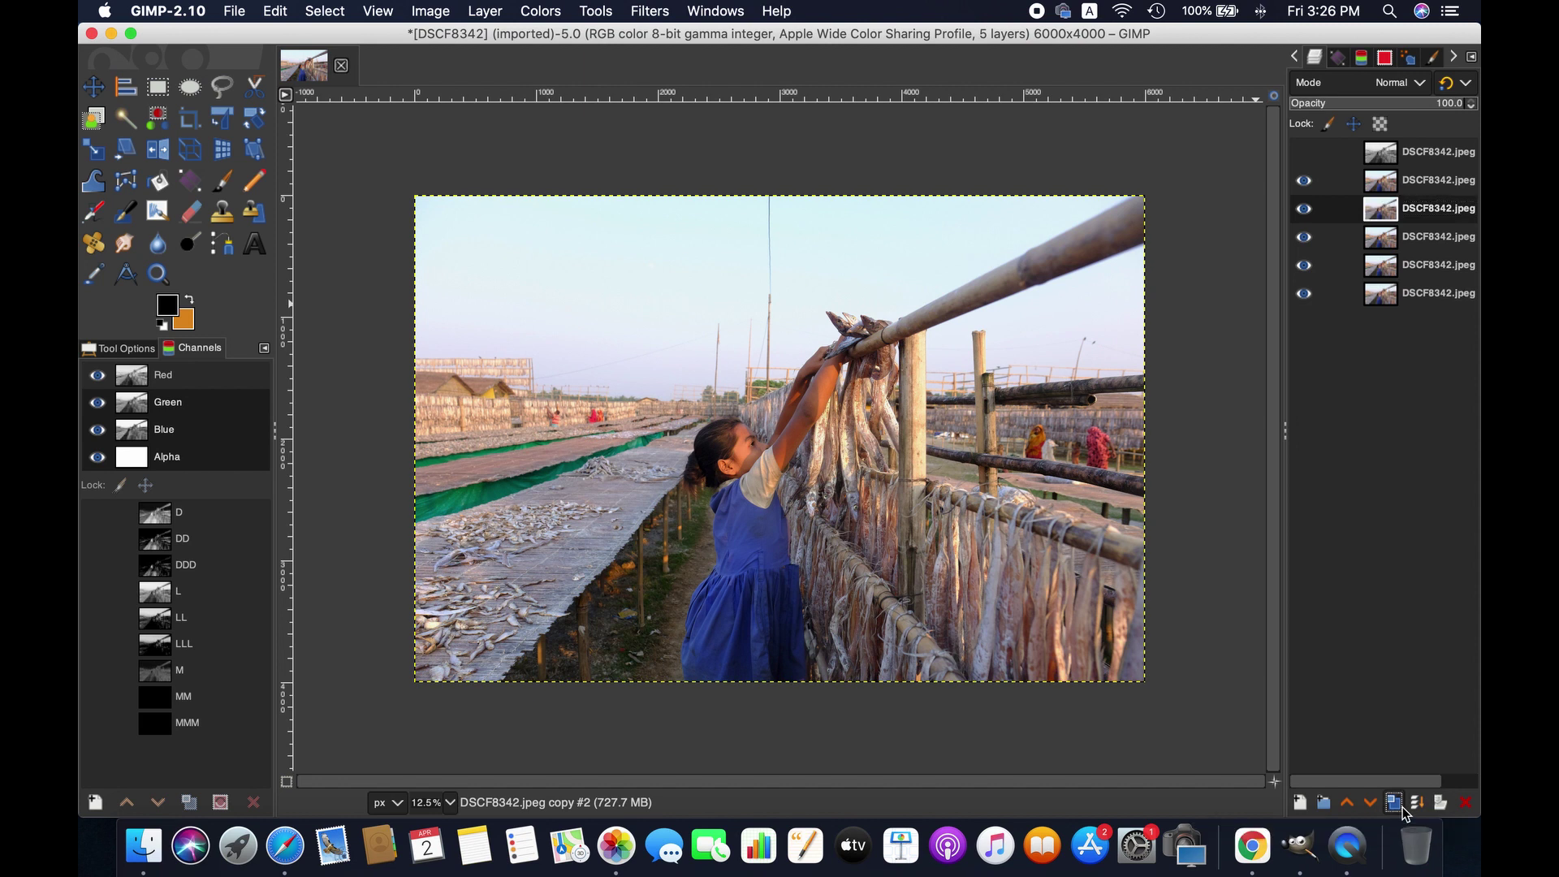
click(1402, 807)
click(1403, 807)
click(1402, 807)
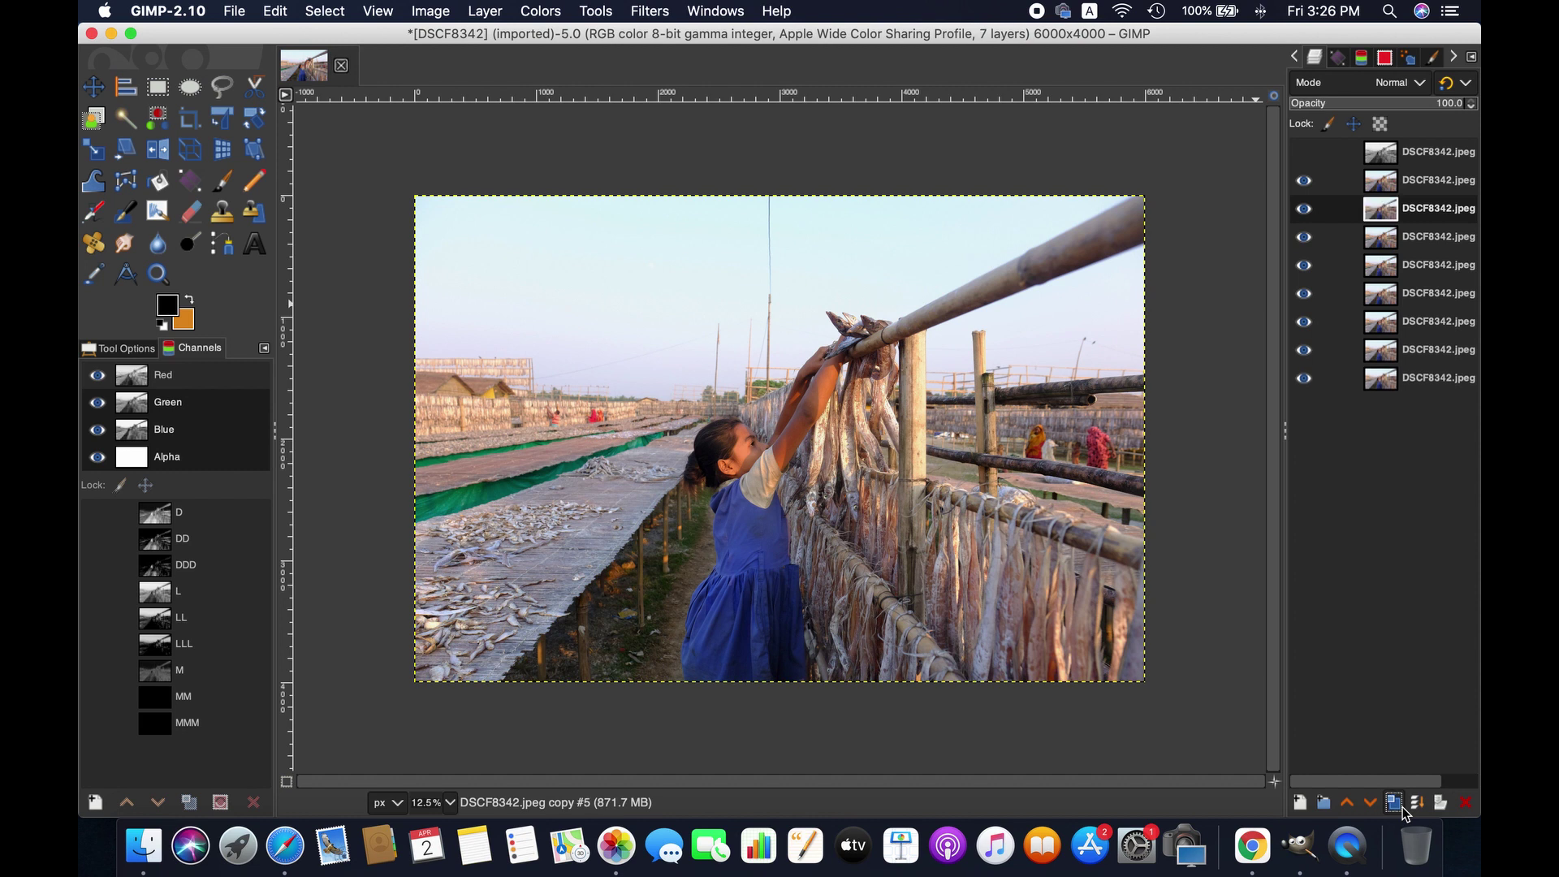
click(1402, 807)
click(1403, 807)
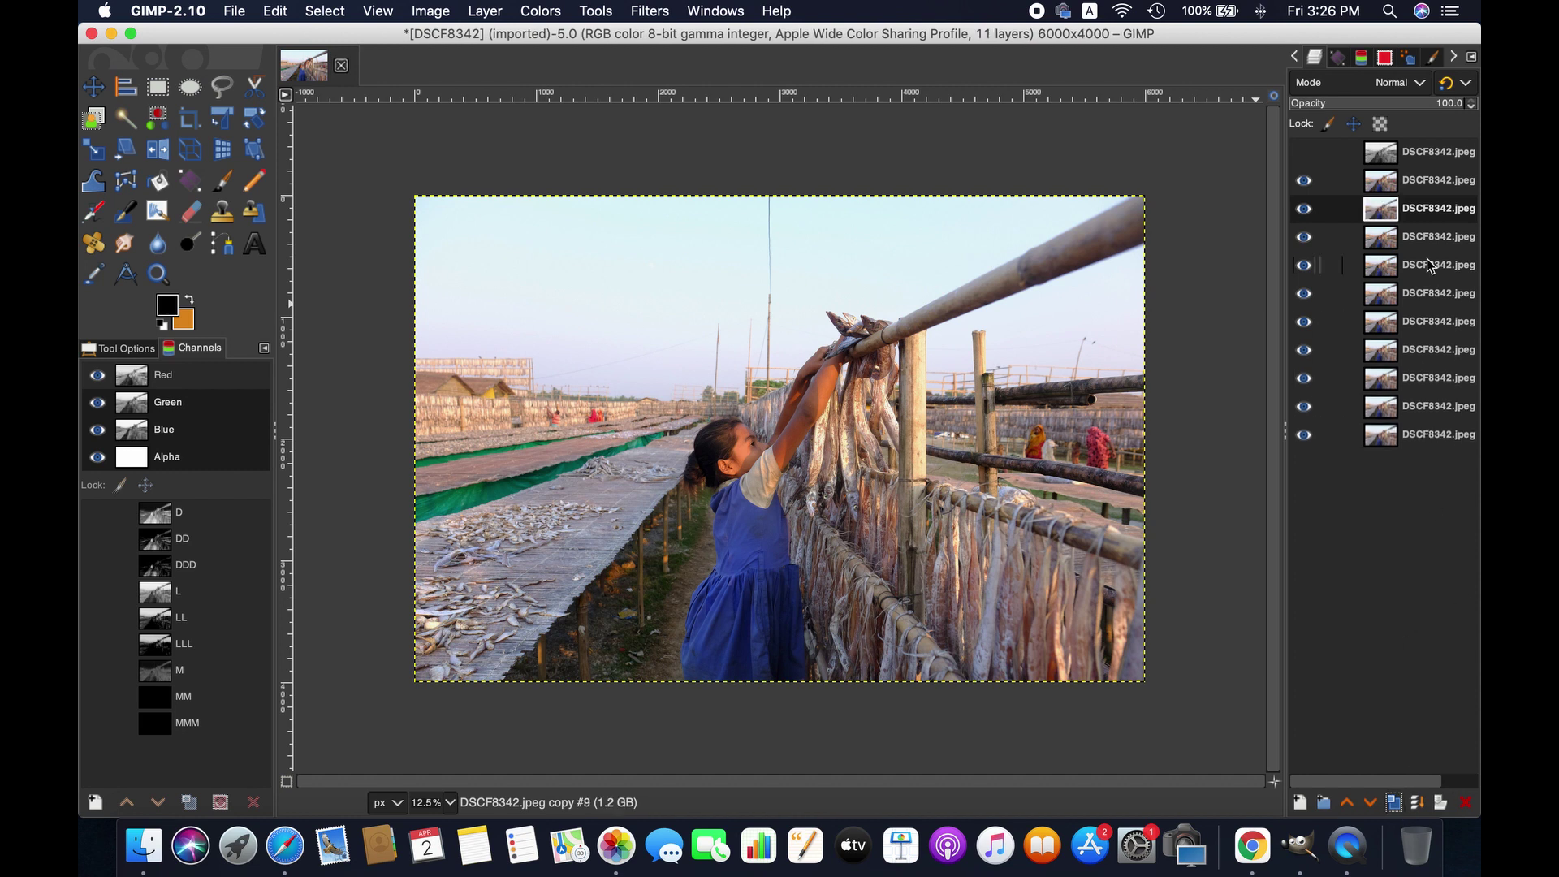
click(1438, 188)
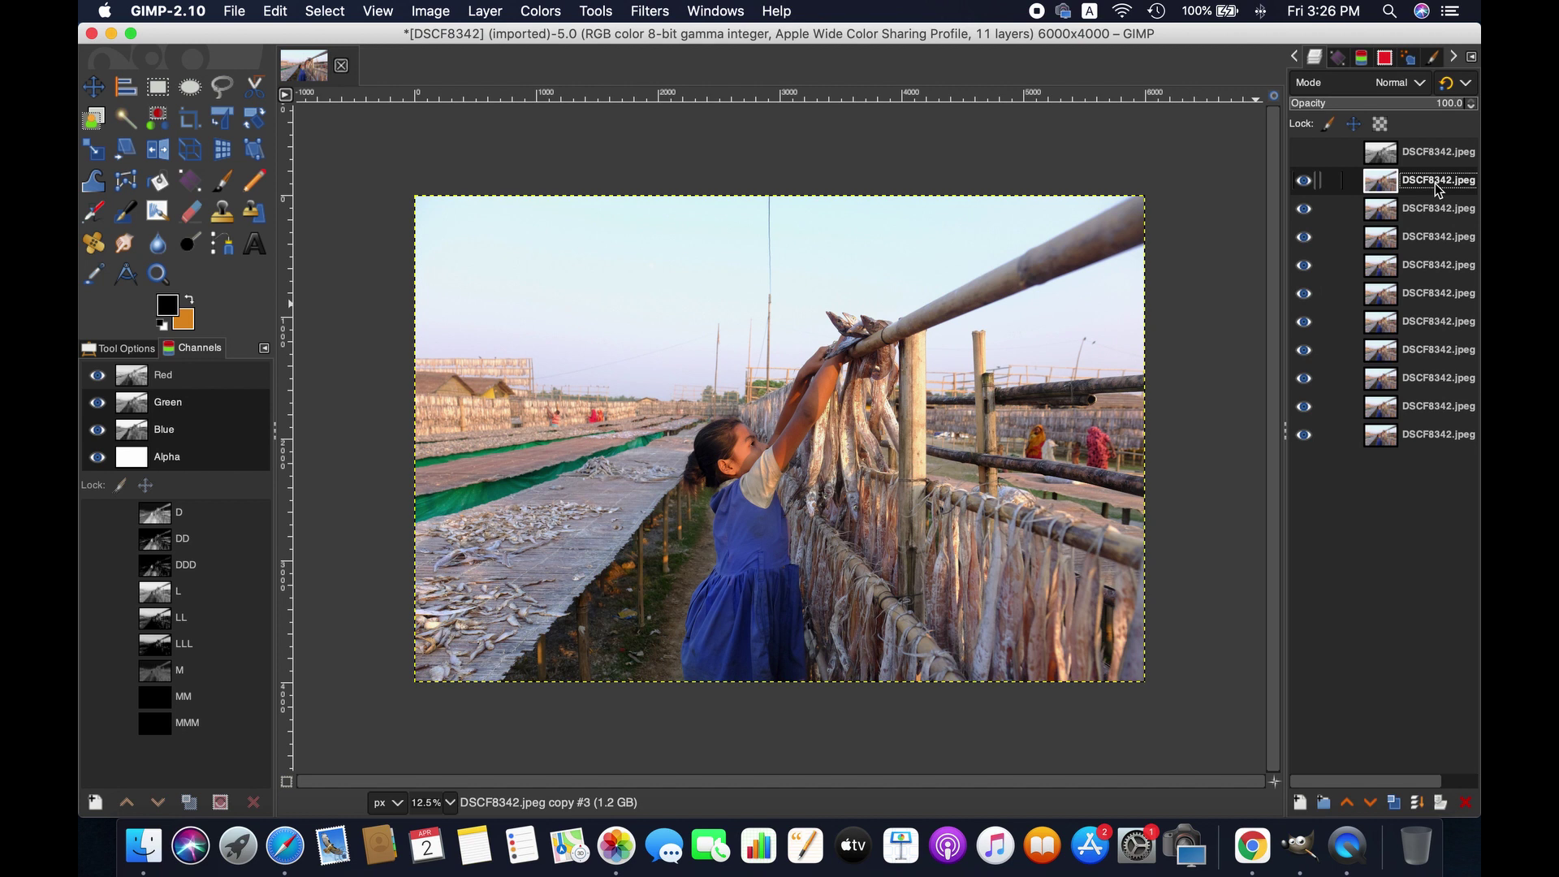
Rename the first four colour copies D, DD, DDD and L.
double_click(1435, 183)
text(D)
click(1438, 210)
double_click(1435, 209)
text(DD)
double_click(1431, 237)
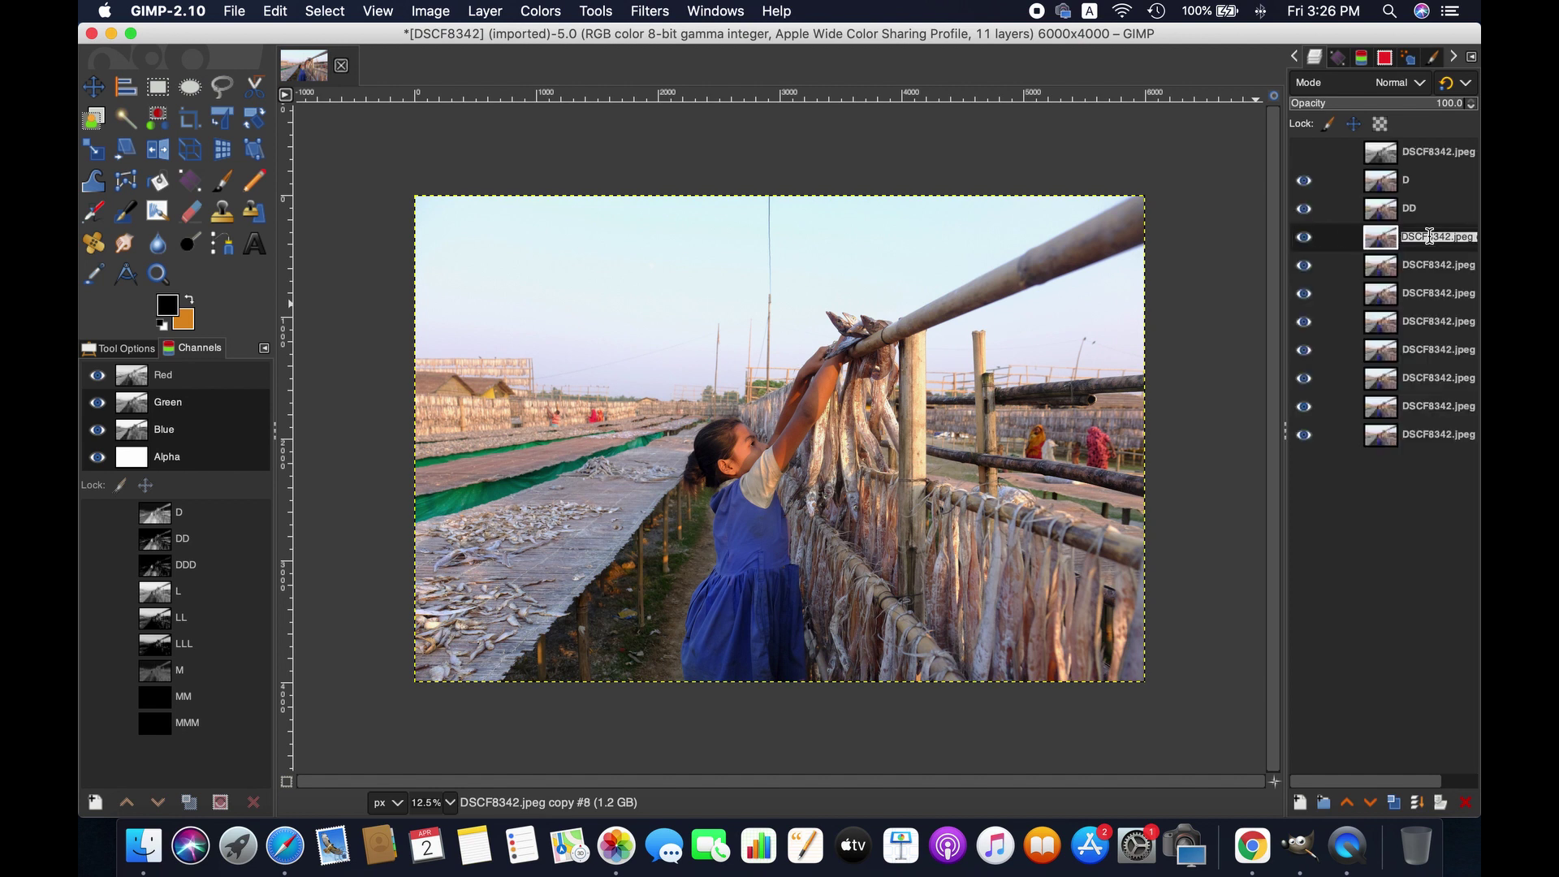
text(DDD)
click(1442, 272)
double_click(1442, 268)
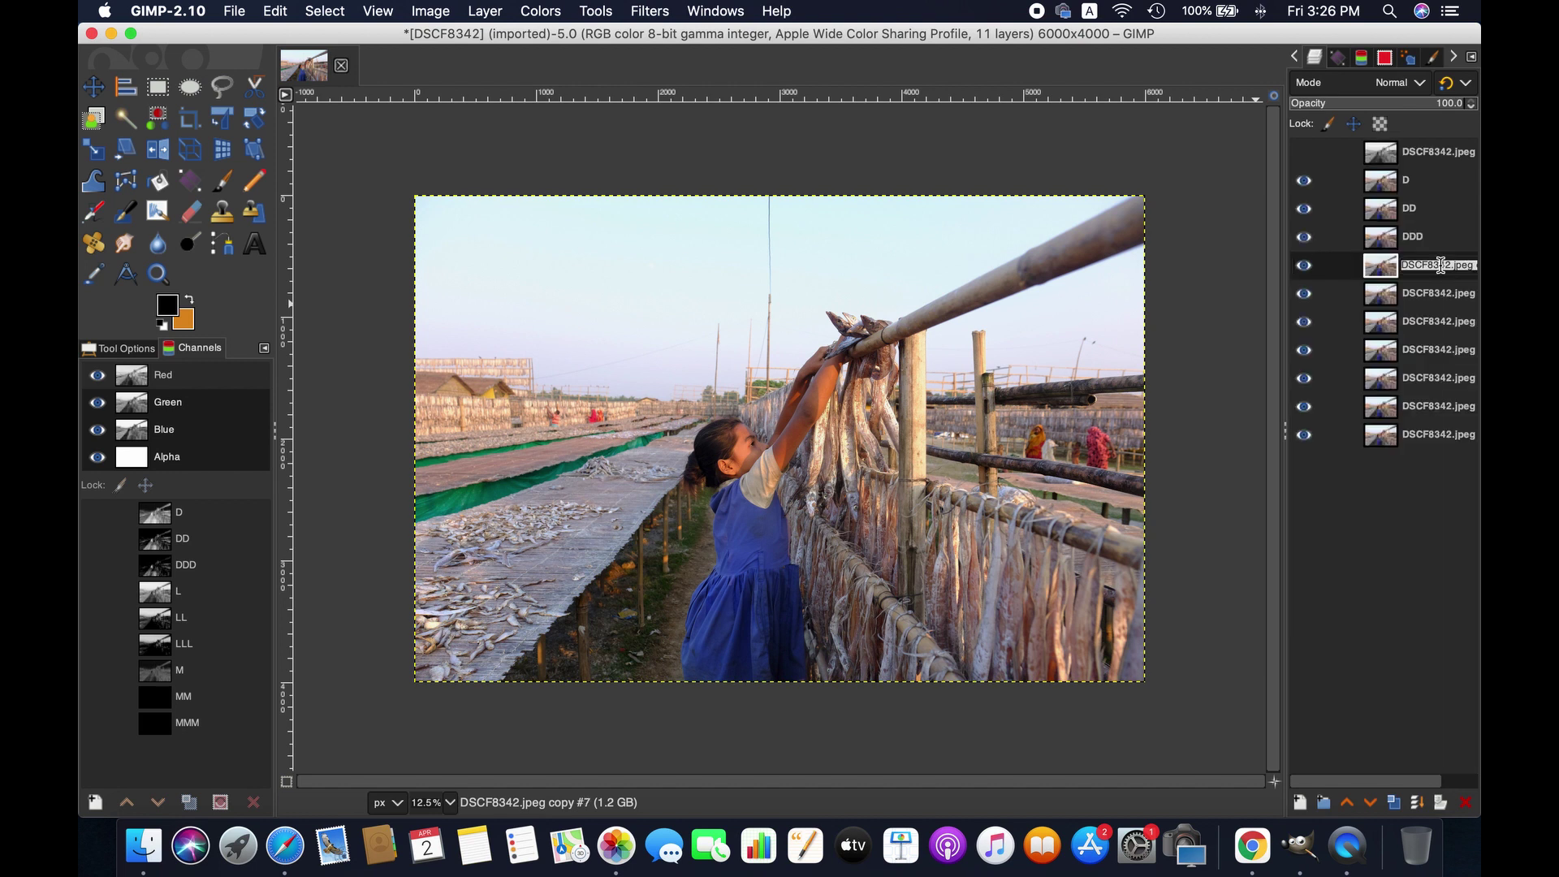
text(L)
Rename the remaining copies LL, LLL, M, MM and MMM.
double_click(1452, 294)
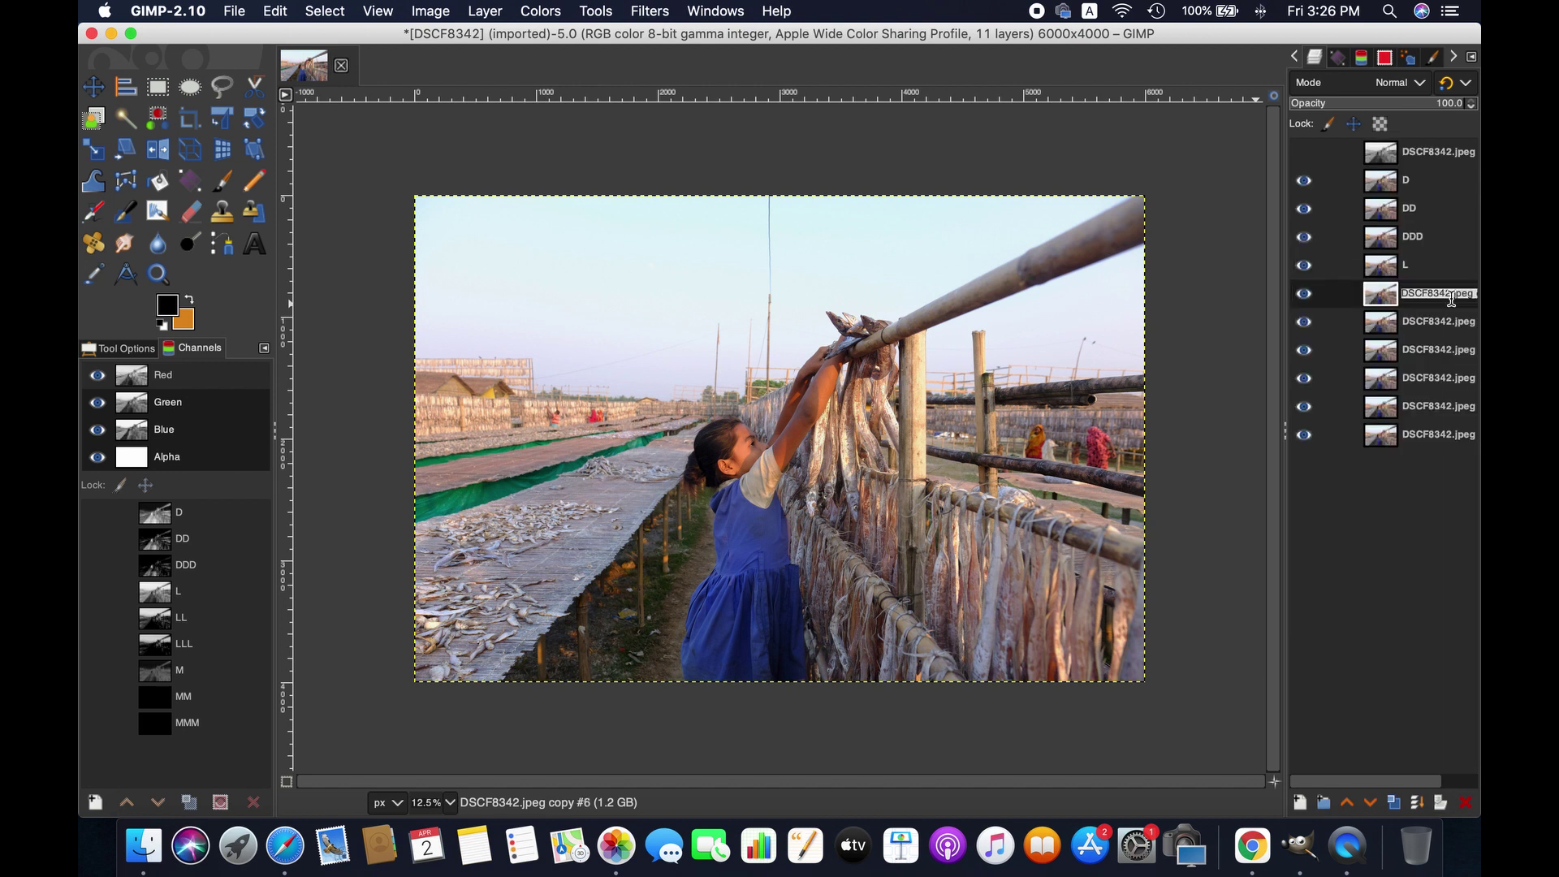
text(LL)
double_click(1443, 322)
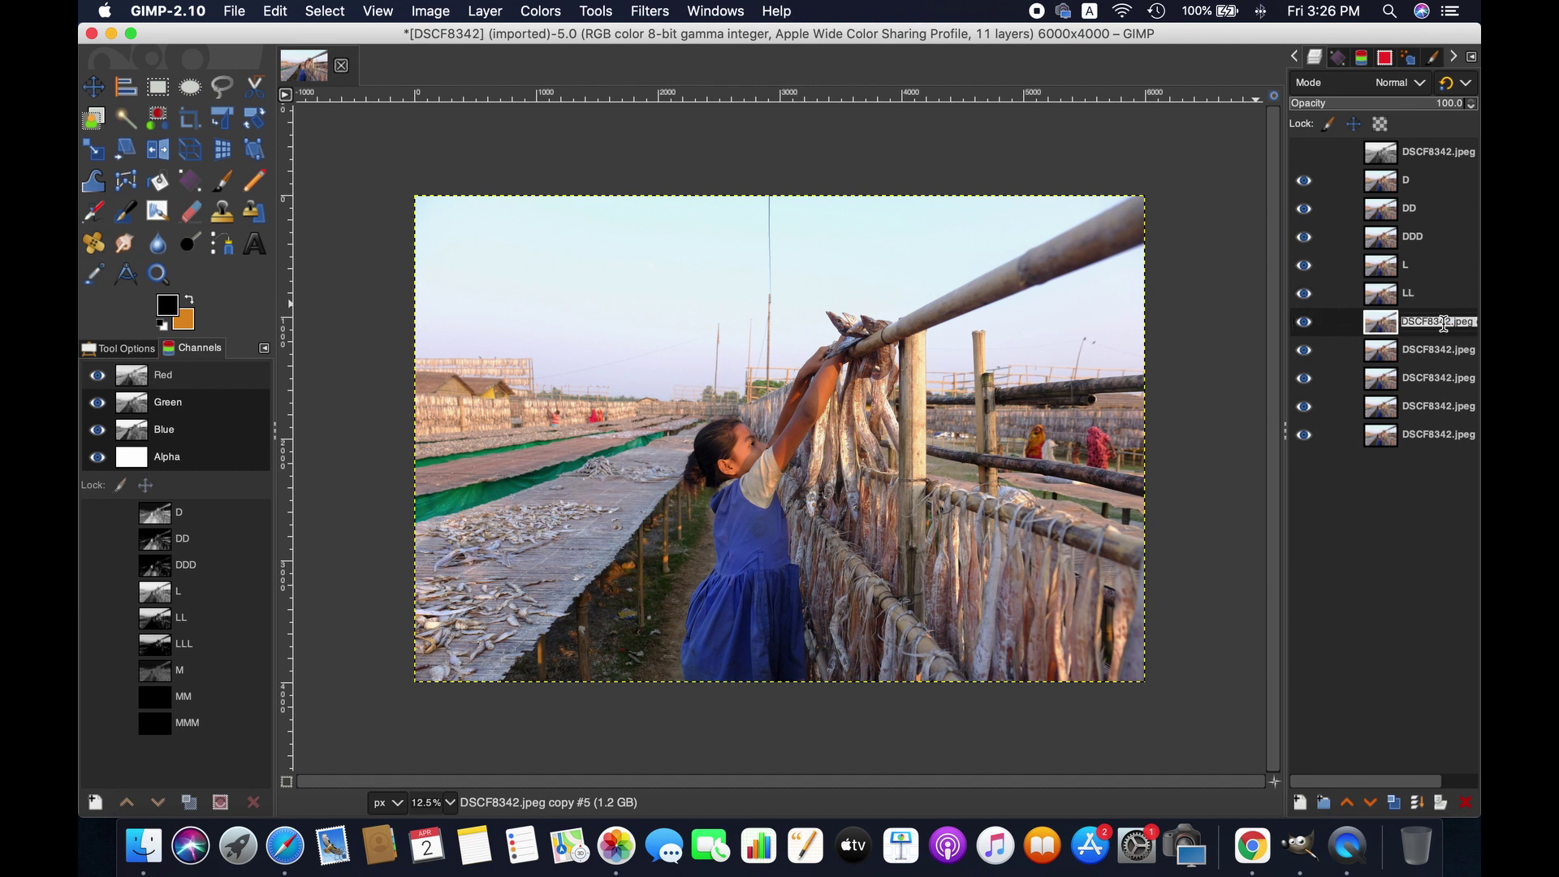
text(LLL)
double_click(1443, 351)
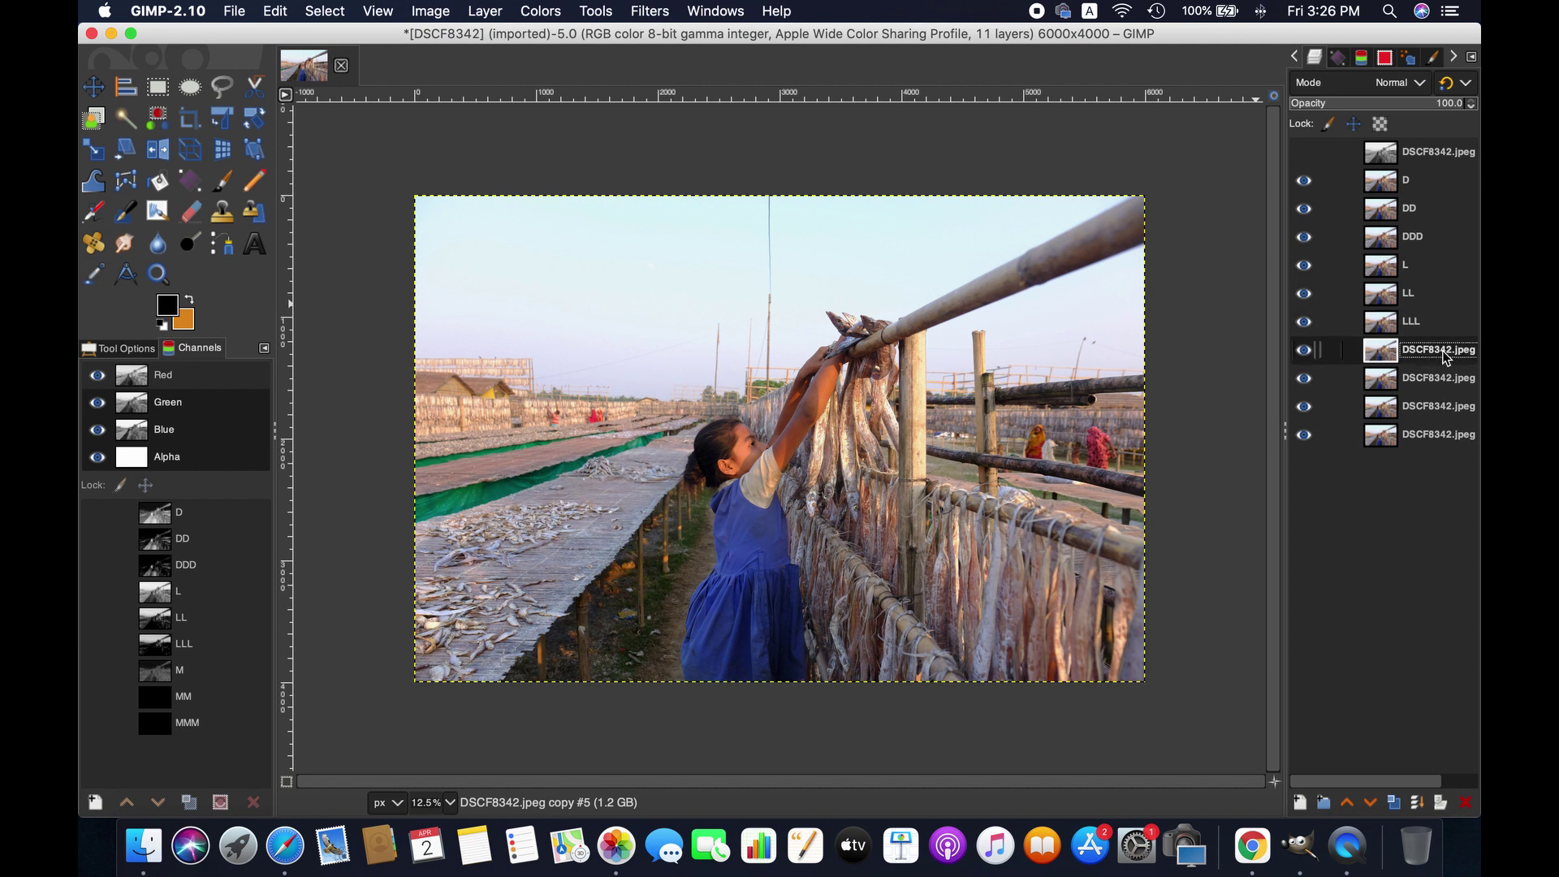
double_click(1443, 353)
text(M)
double_click(1444, 378)
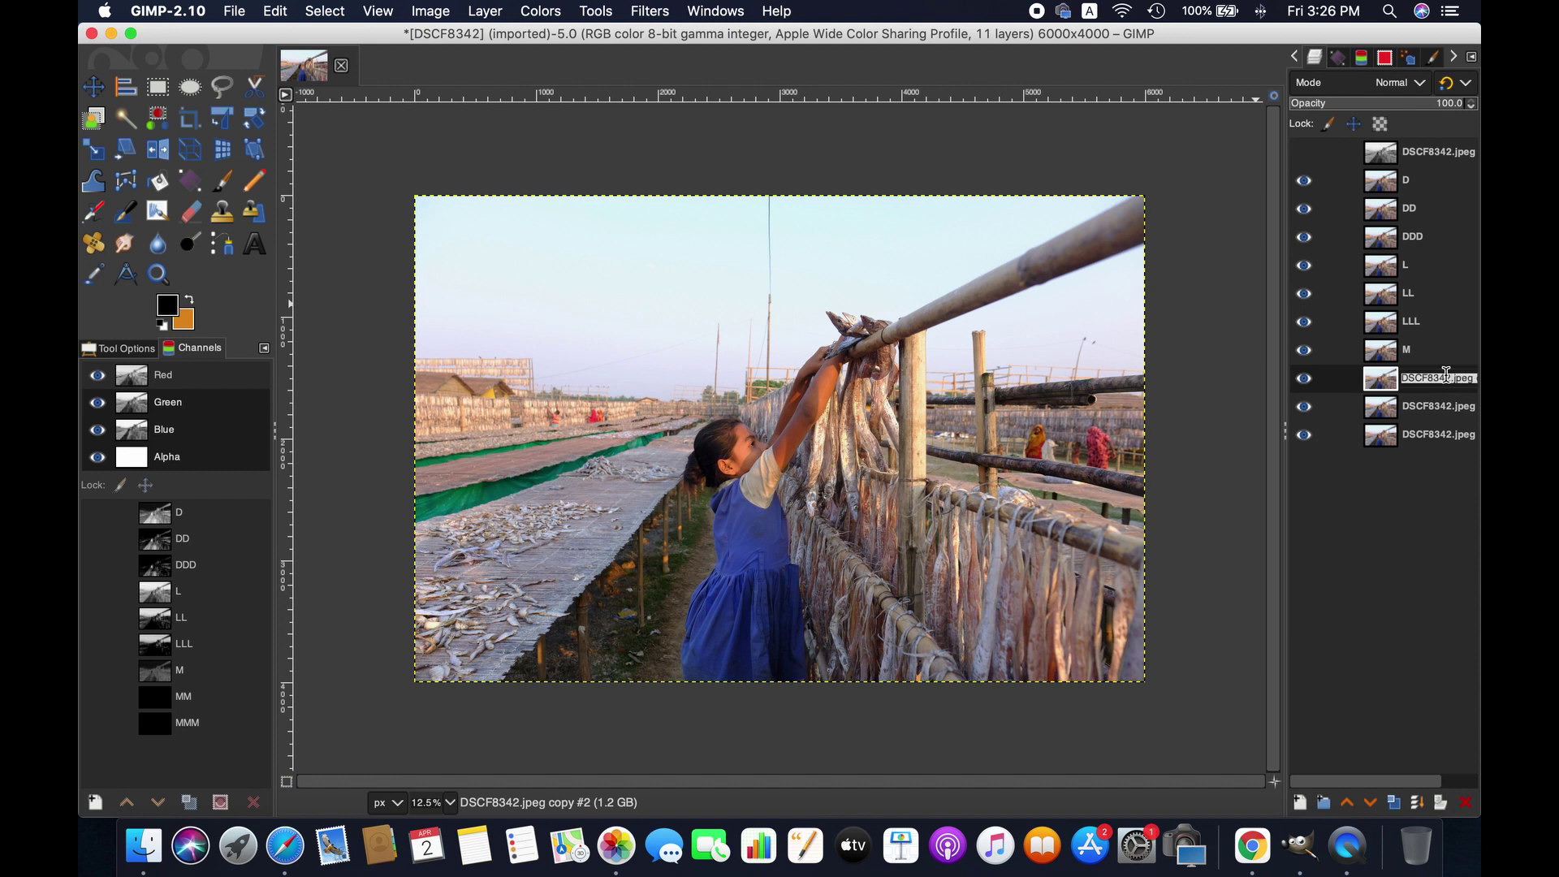
text(MM)
double_click(1459, 406)
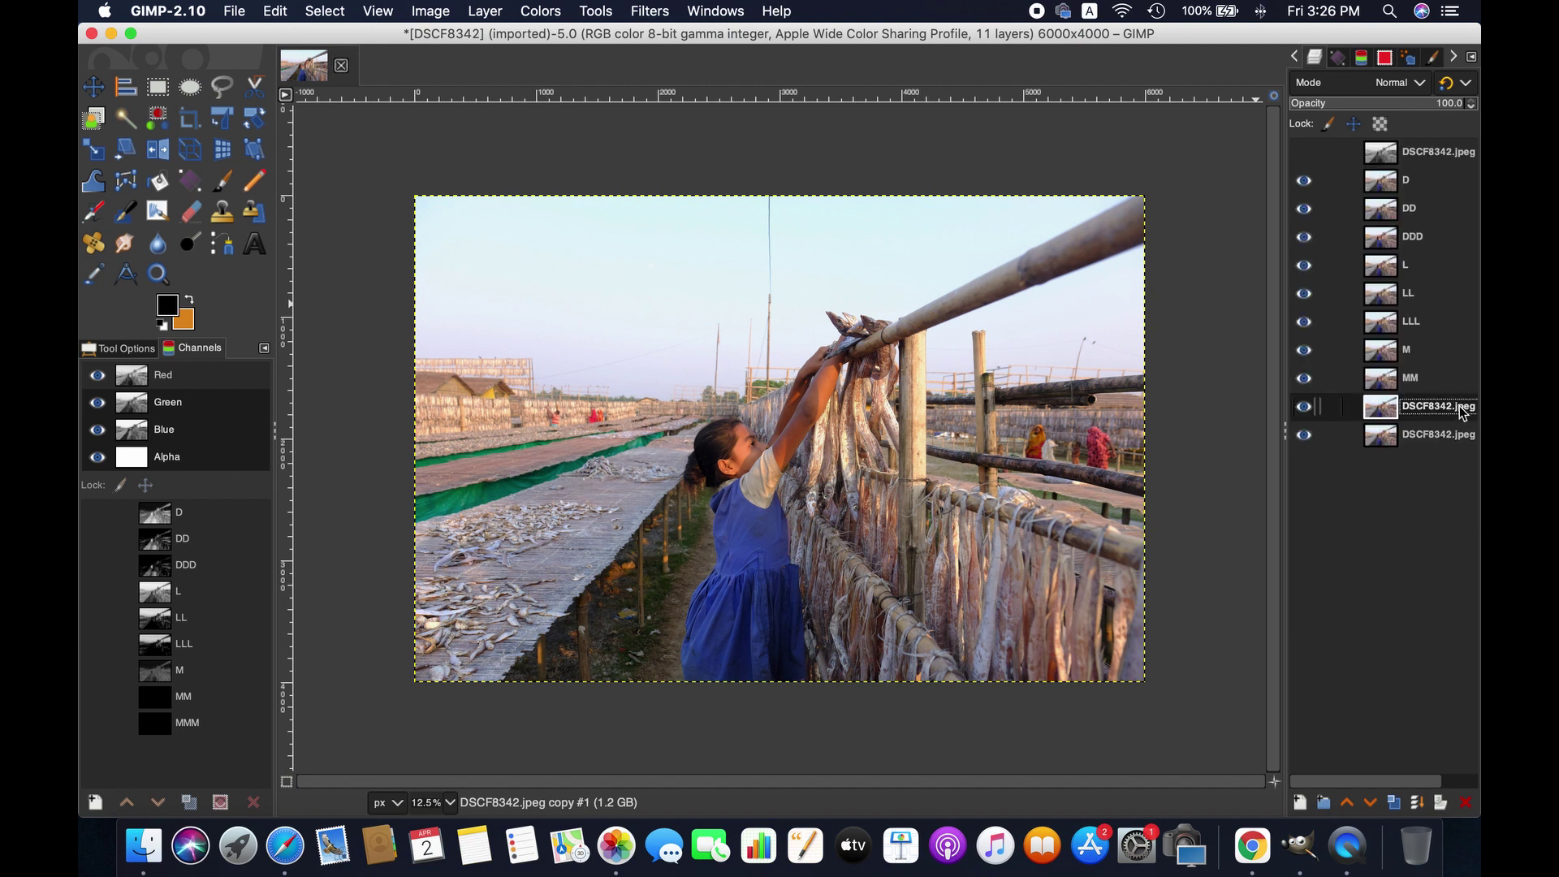
text(MMM)
key(Return)
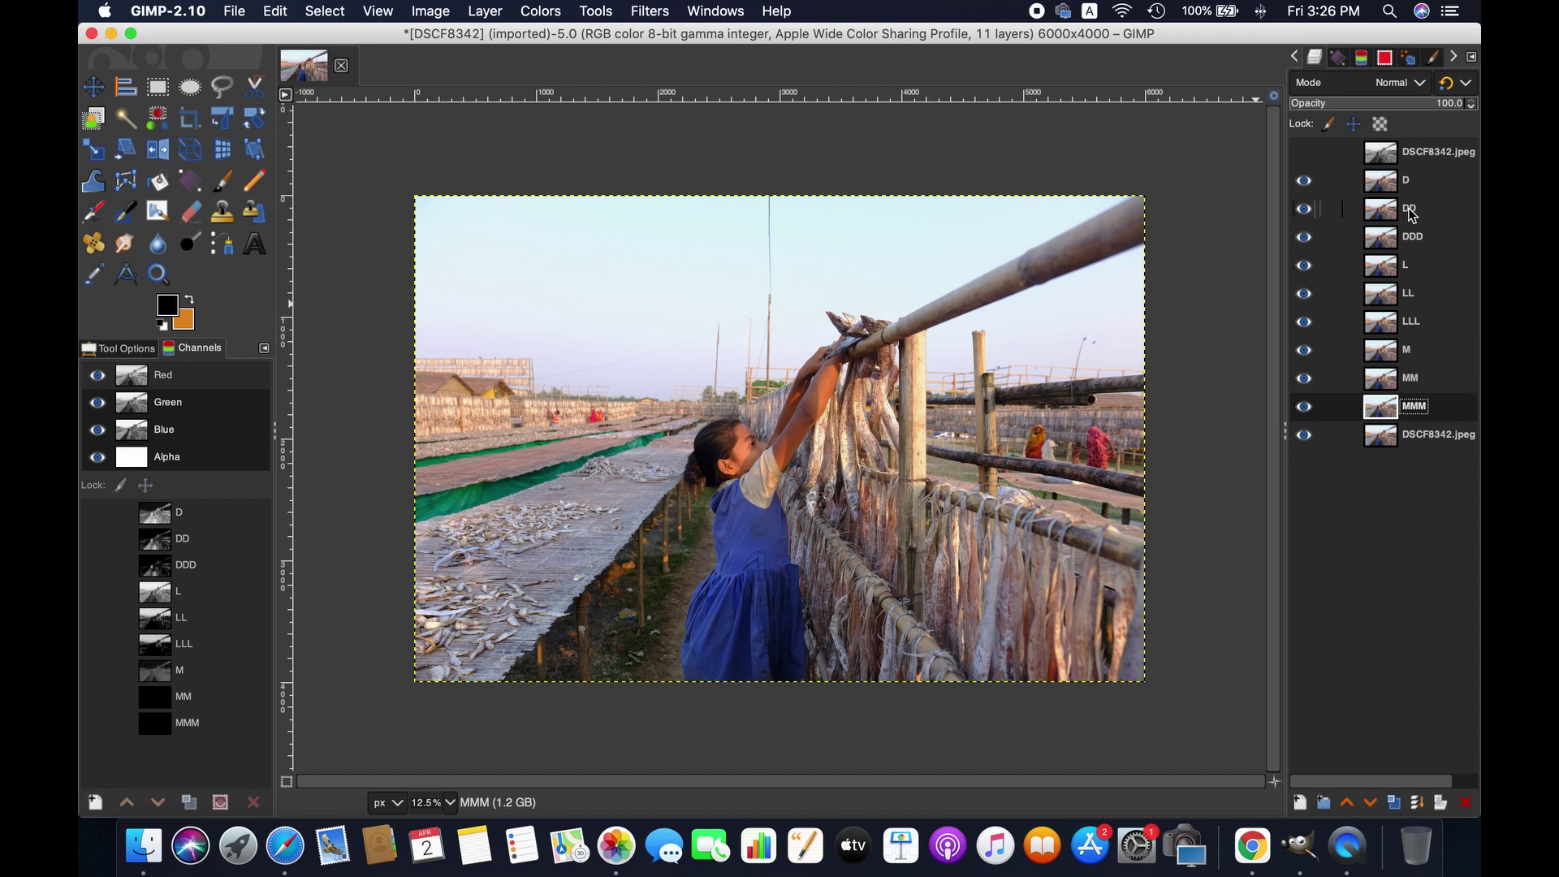
Give layer D a layer mask from channel D, then return to editing its pixels.
click(1423, 186)
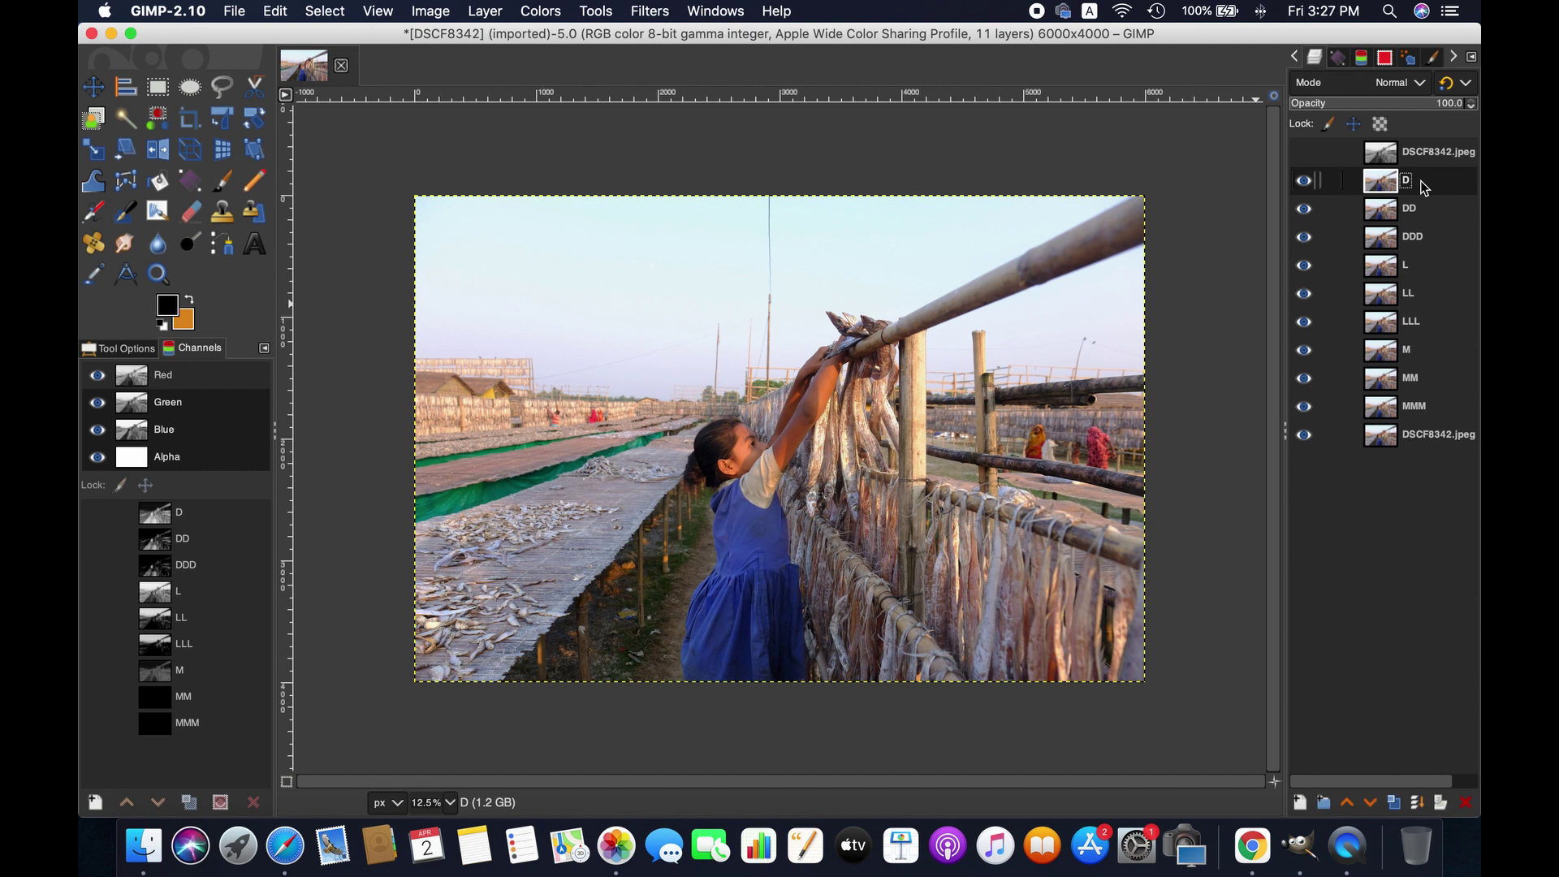
right_click(1423, 186)
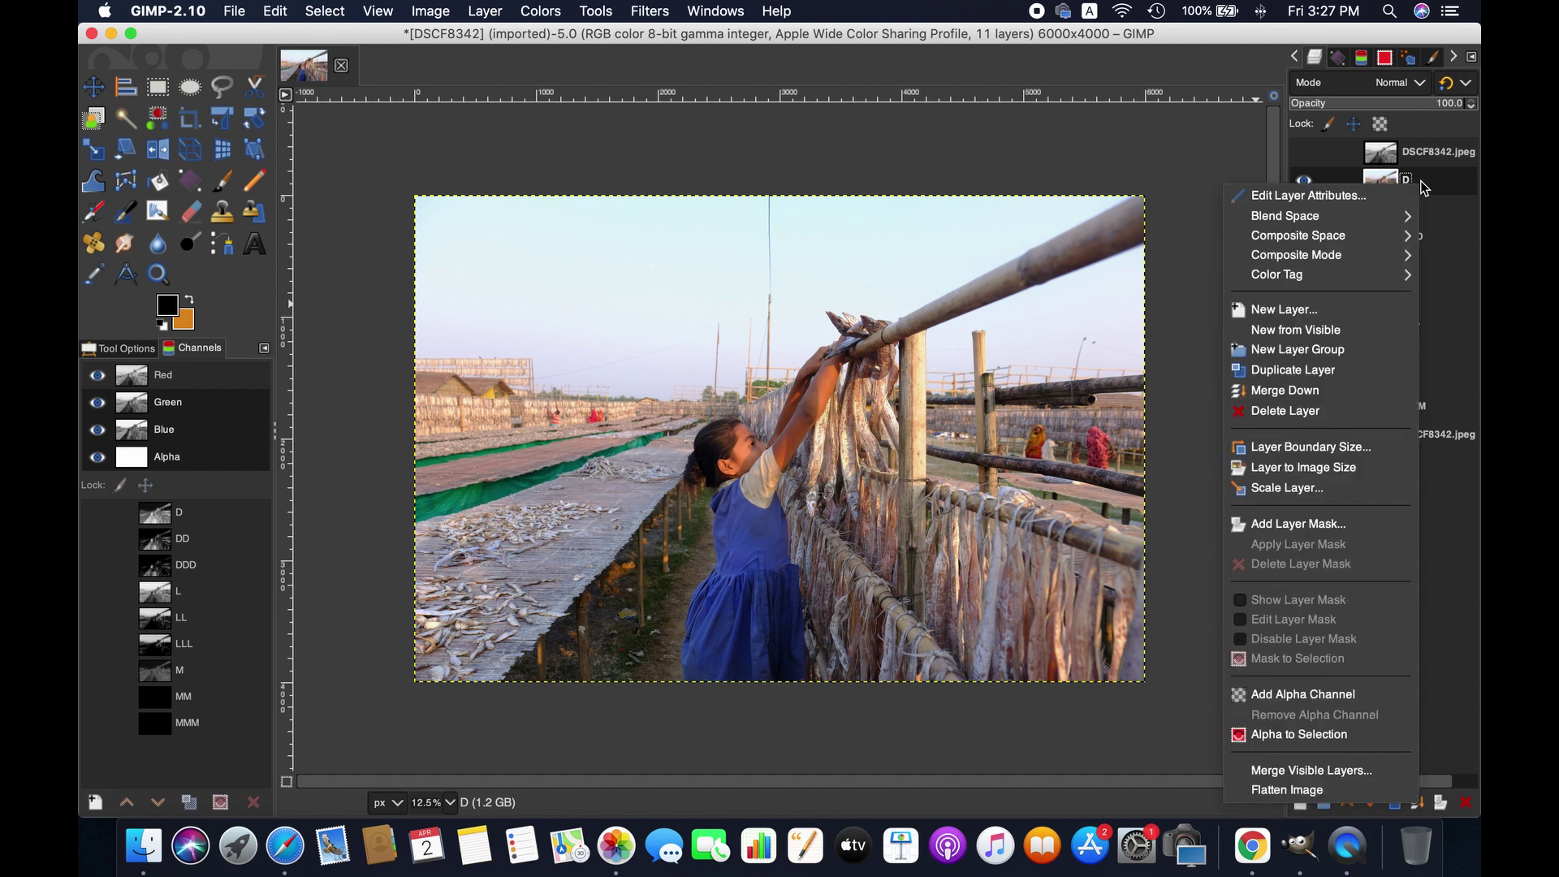
click(1381, 524)
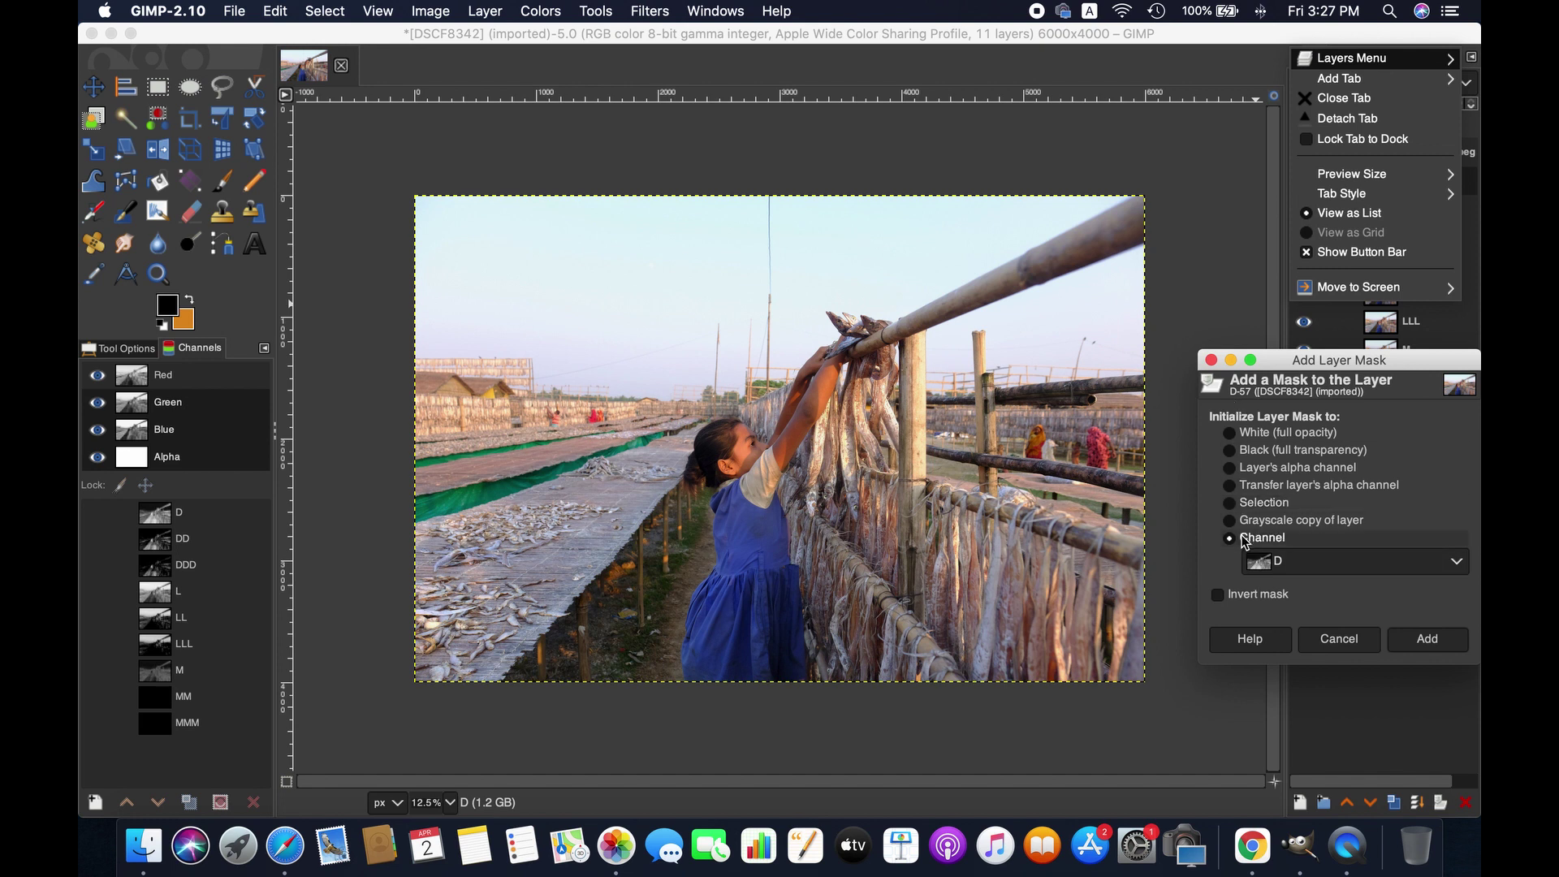
click(1457, 562)
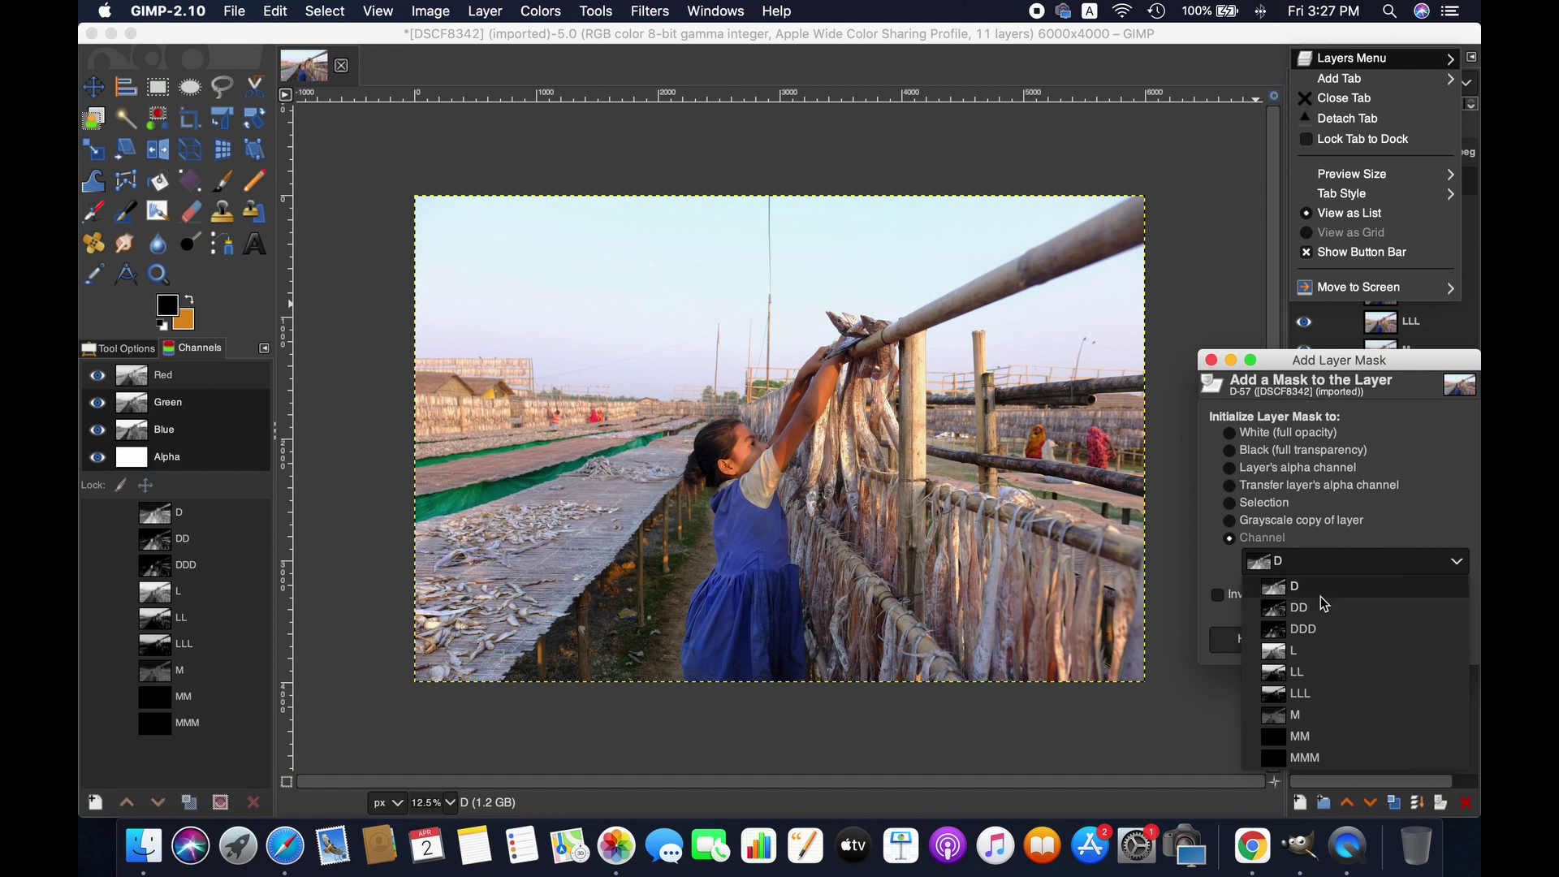
key(Escape)
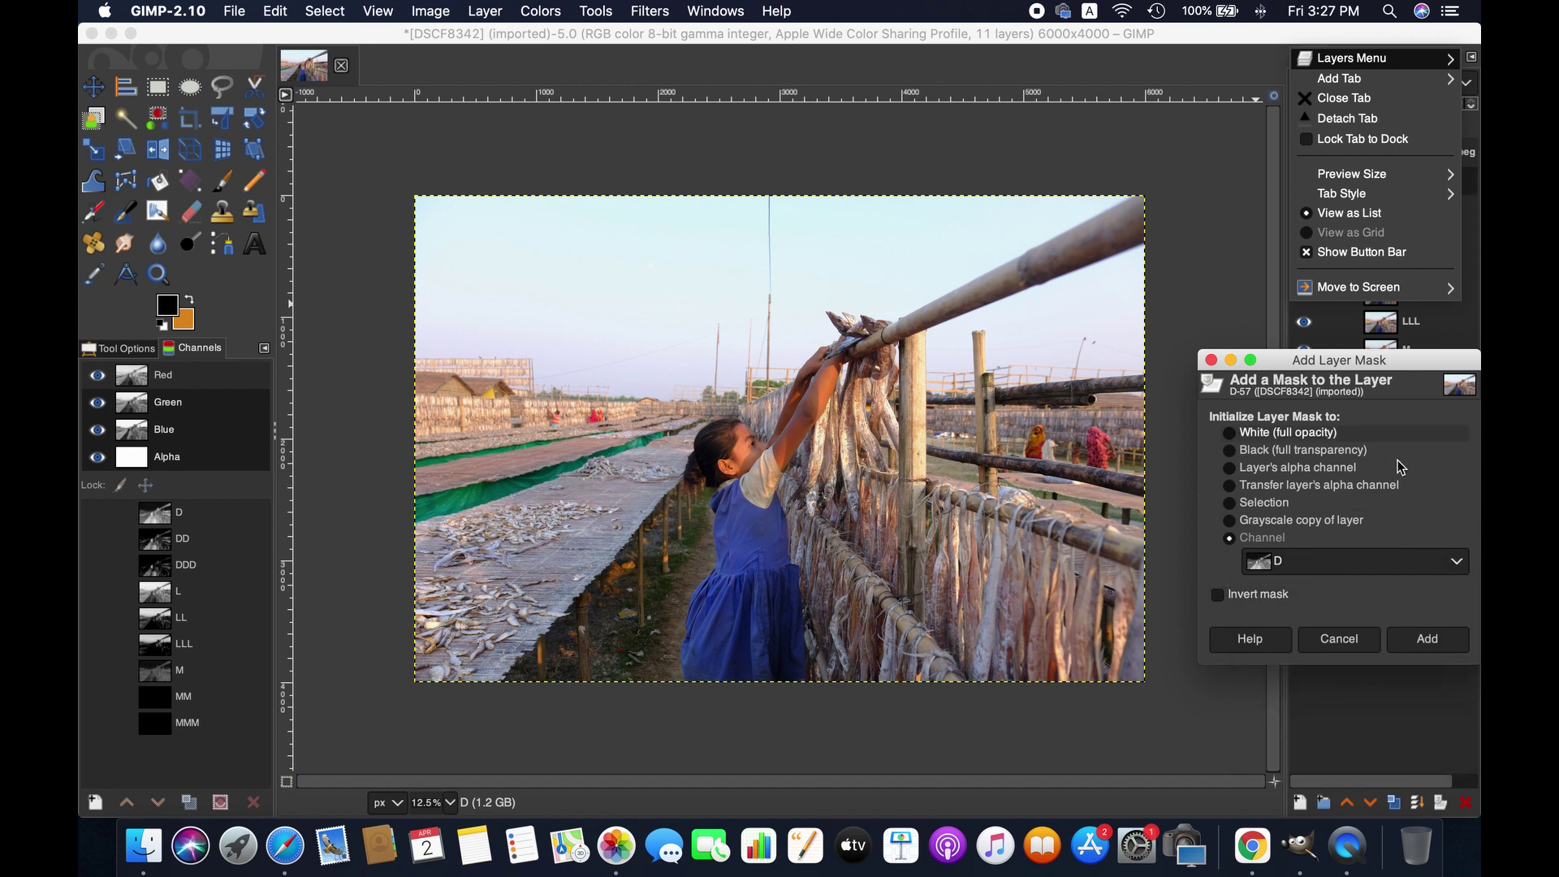
click(1430, 641)
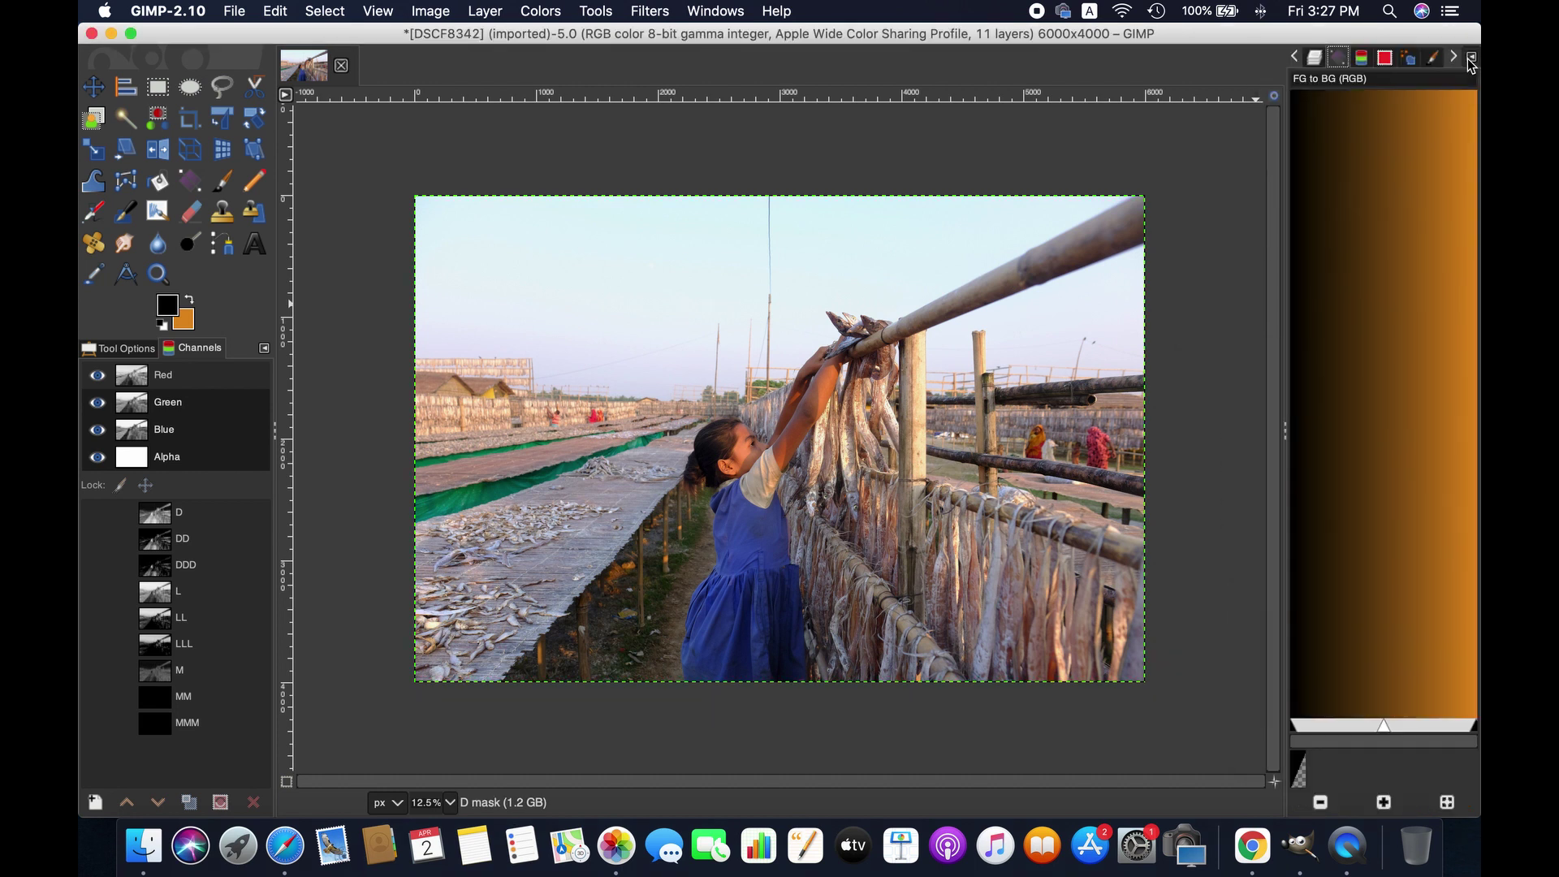
click(1319, 60)
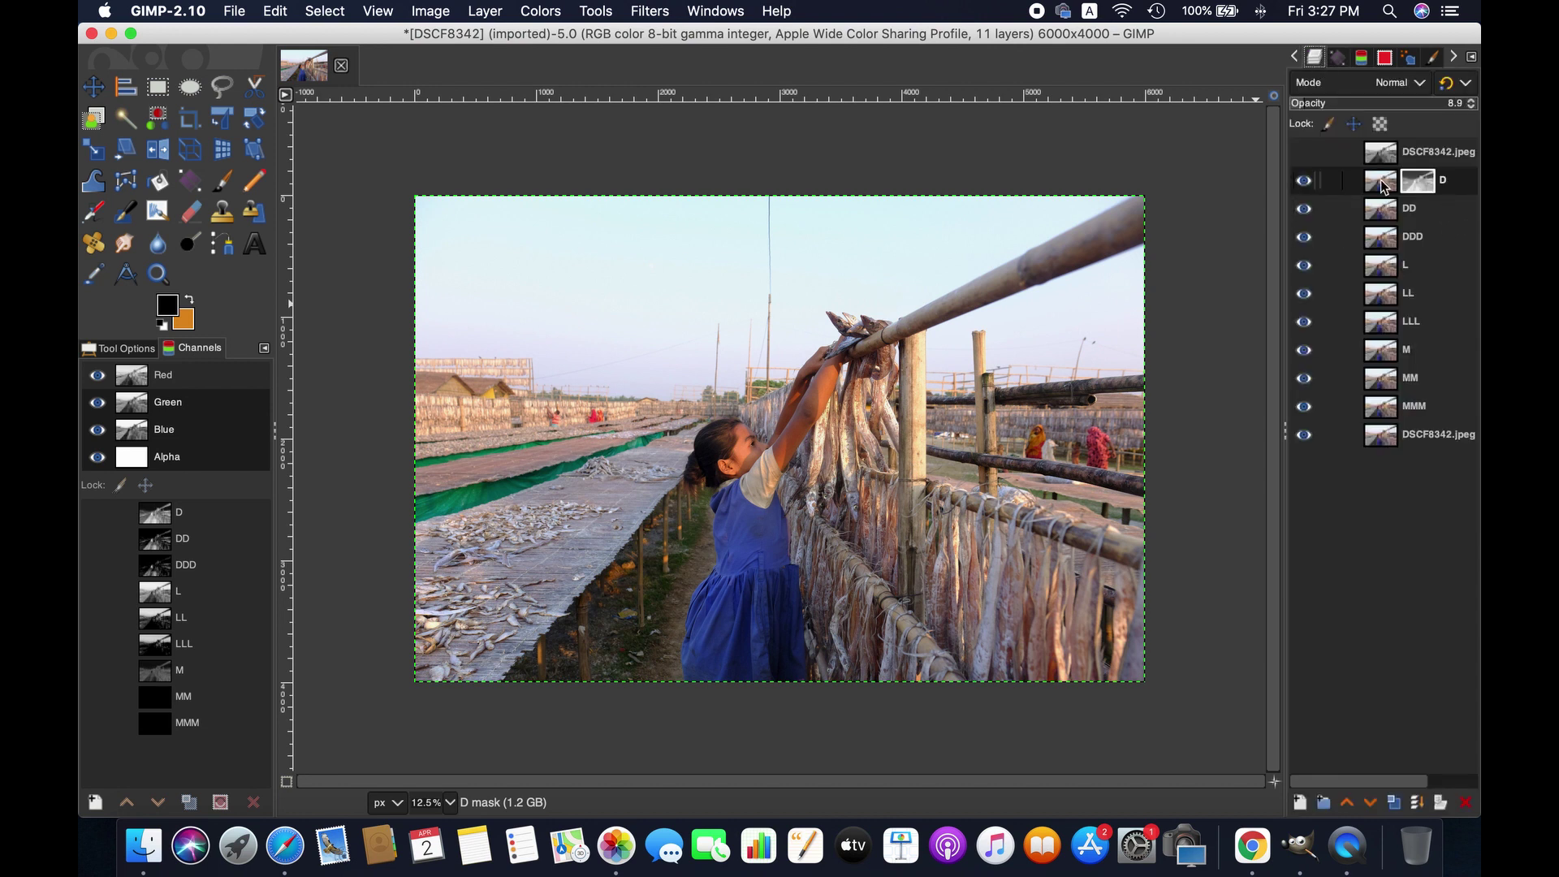
click(1382, 183)
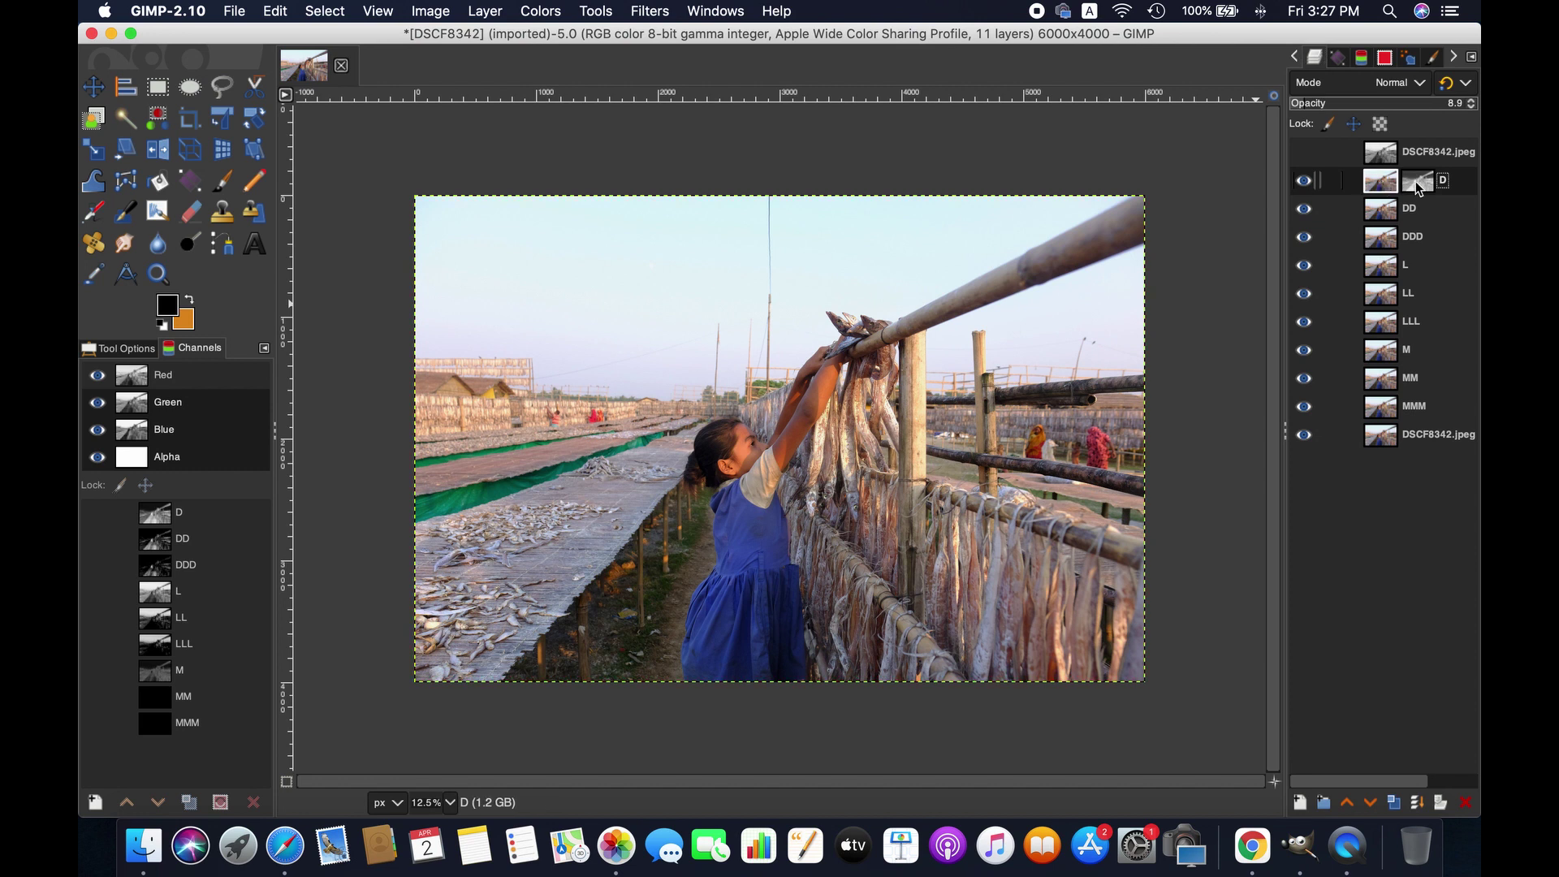
click(1416, 182)
click(1395, 183)
Apply Shadows-Highlights to layer D with Shadows at 52.73, checked in split view.
click(559, 10)
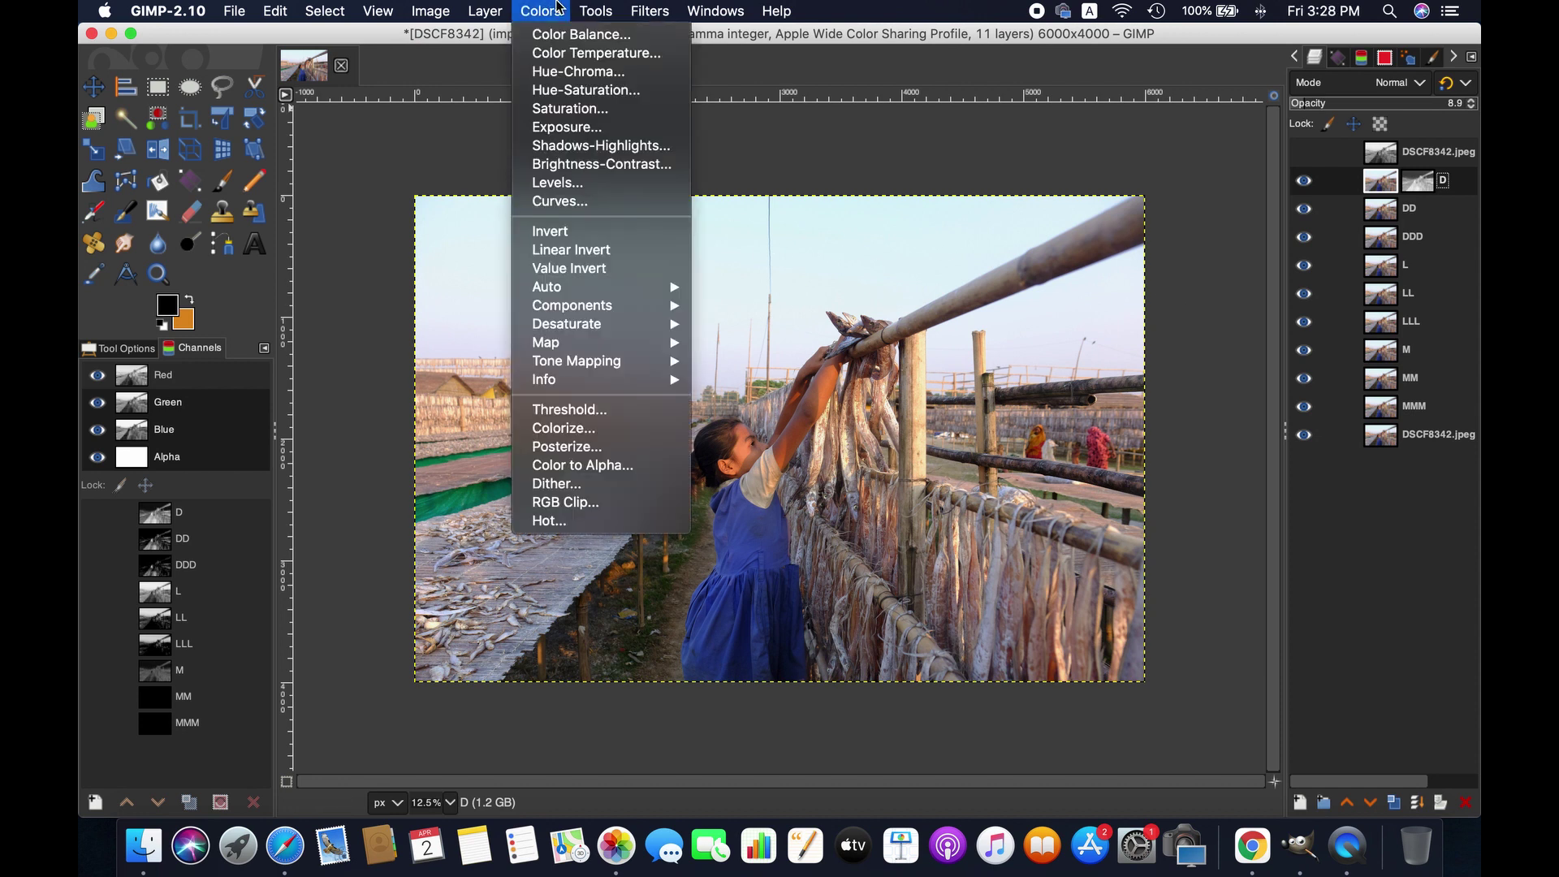
click(622, 147)
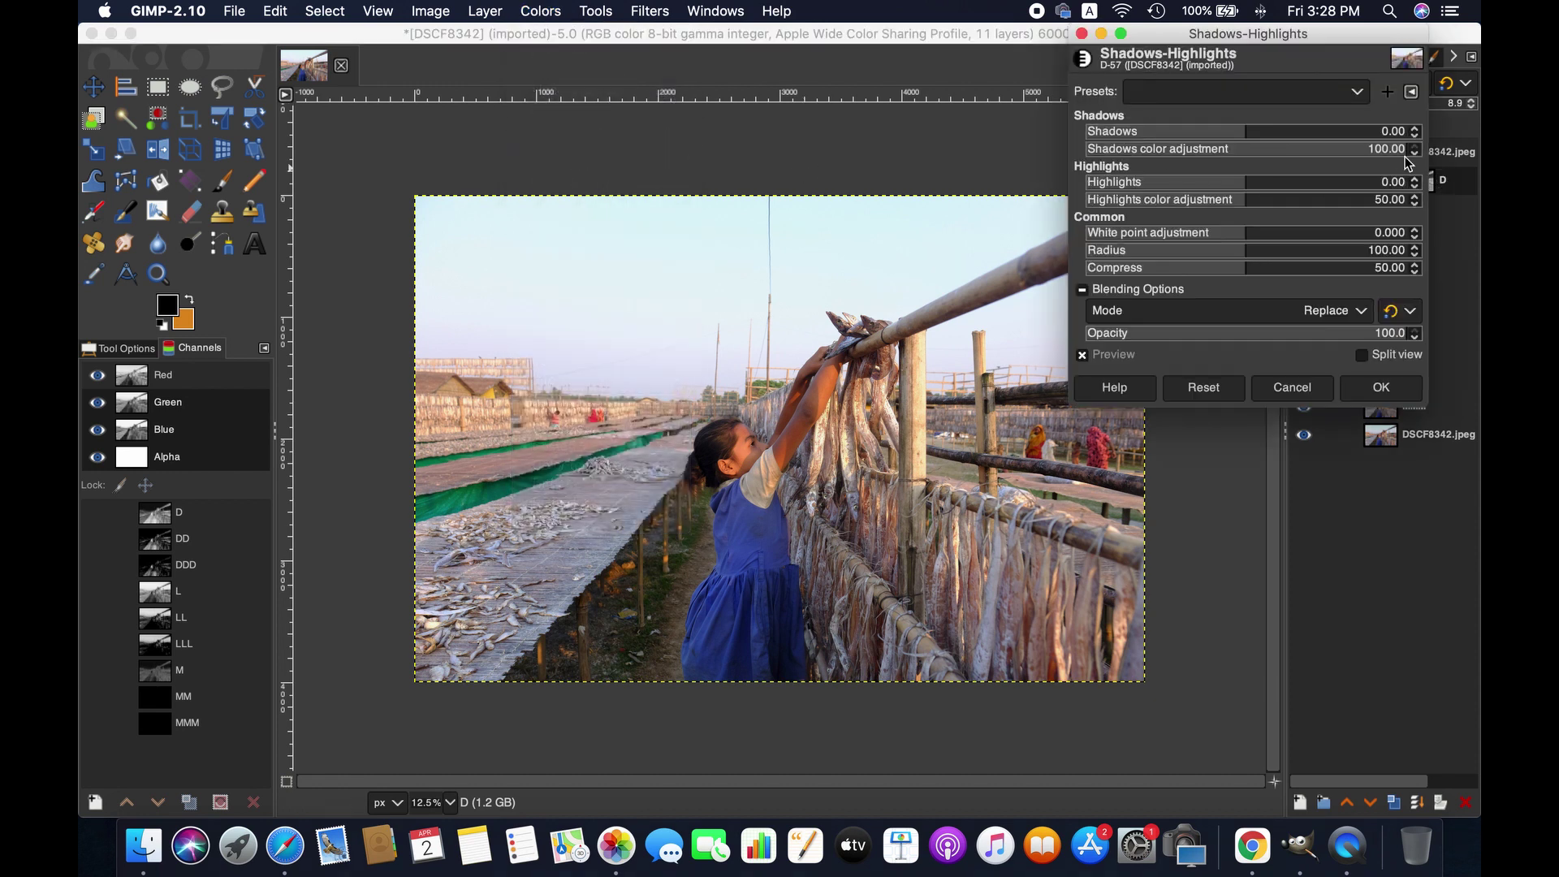
click(1286, 124)
click(1307, 130)
click(1332, 130)
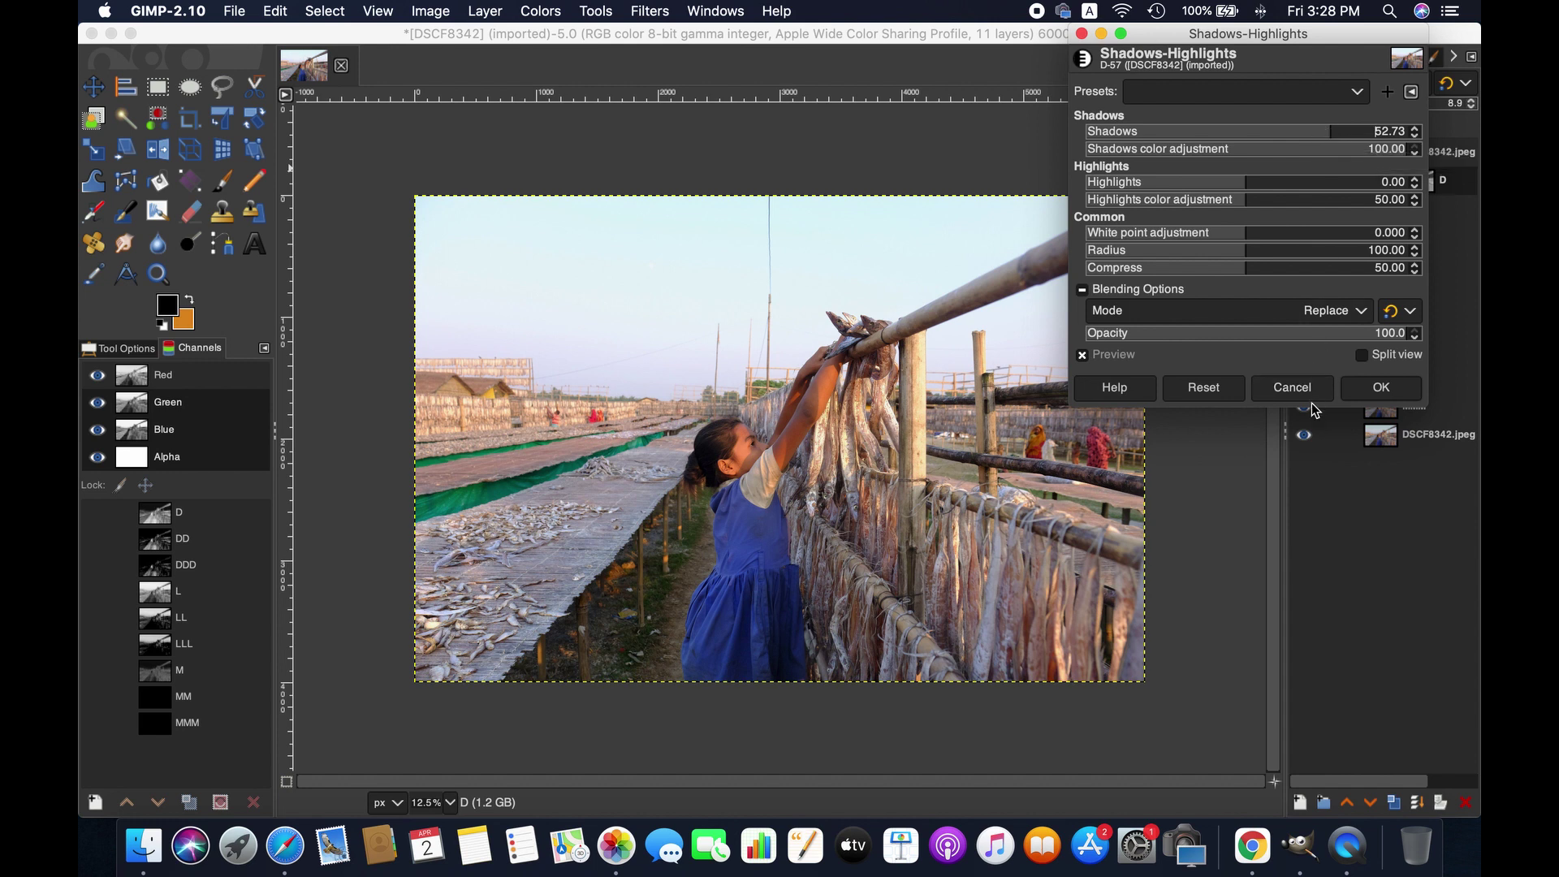
click(1362, 355)
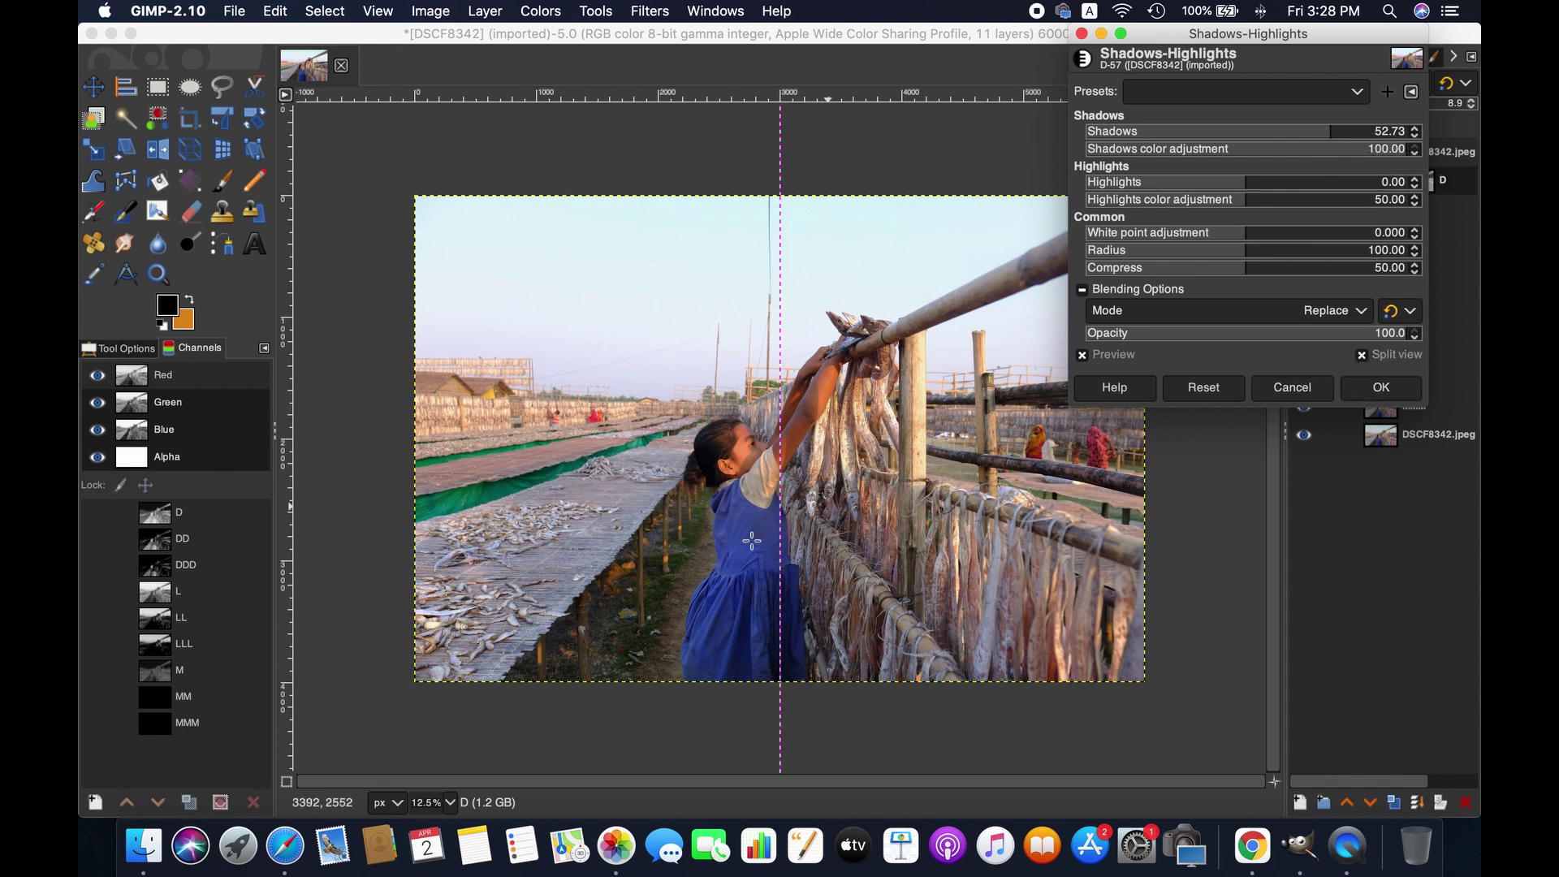
drag(779, 518, 818, 564)
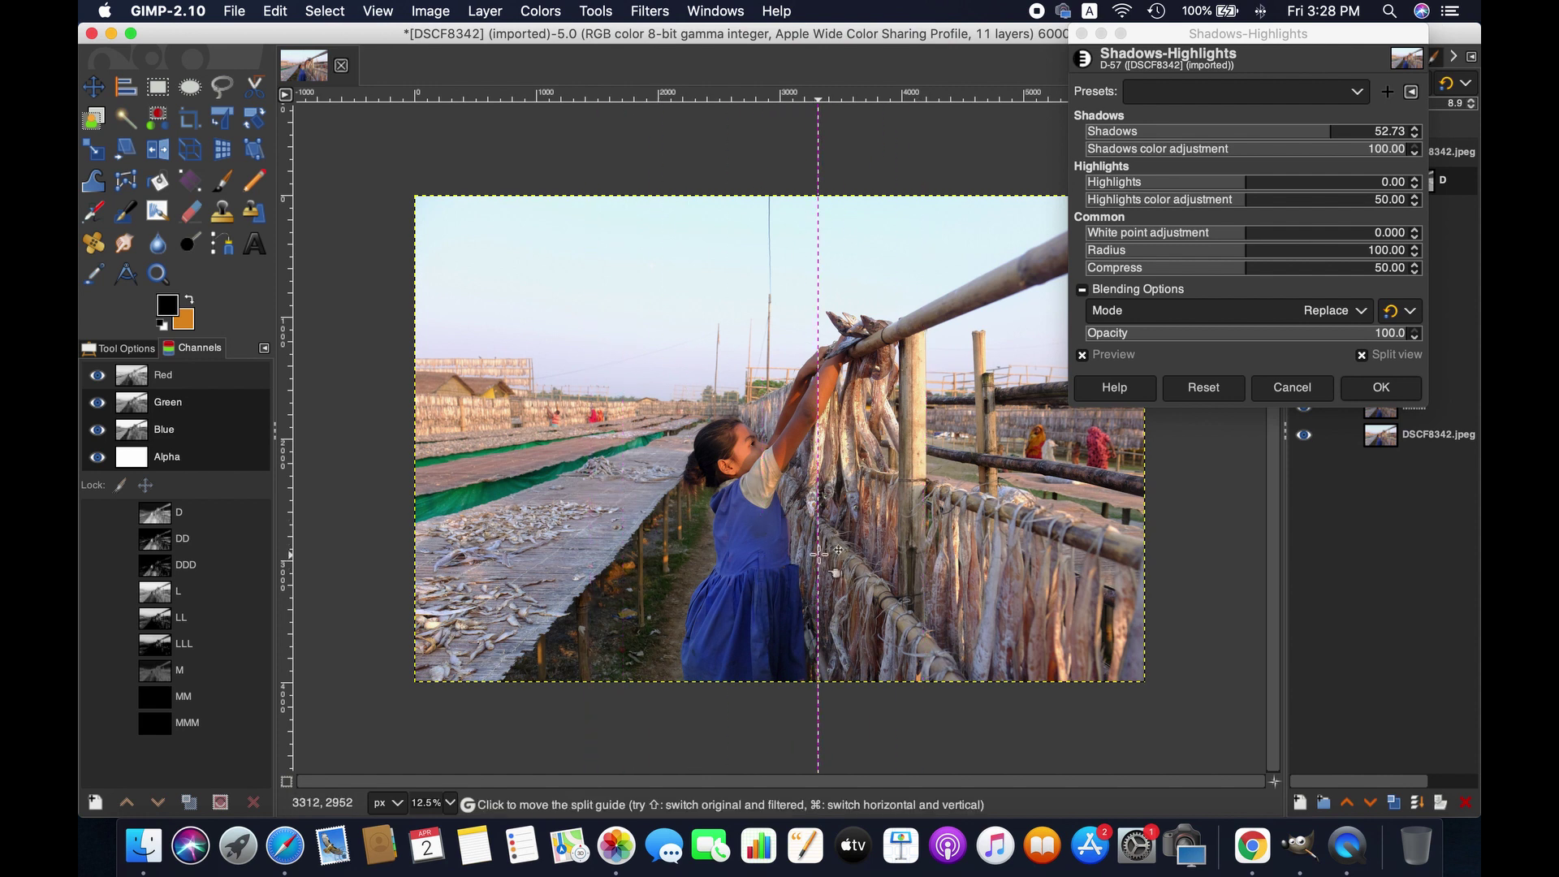
click(1356, 389)
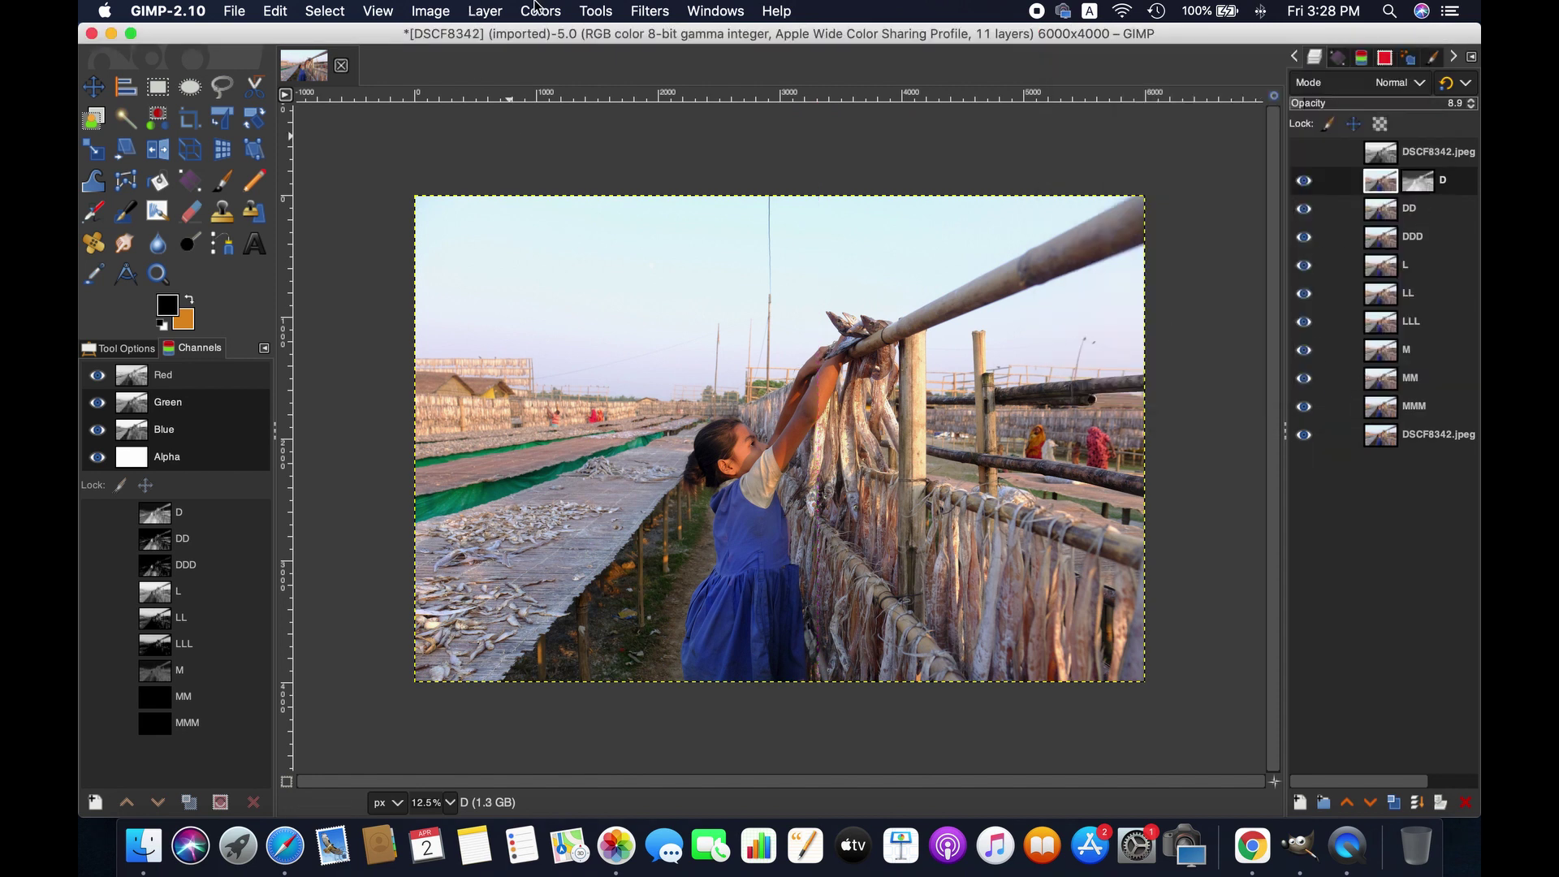
Add a layer mask to layer DD initialised from the DD channel.
click(1381, 209)
right_click(1381, 209)
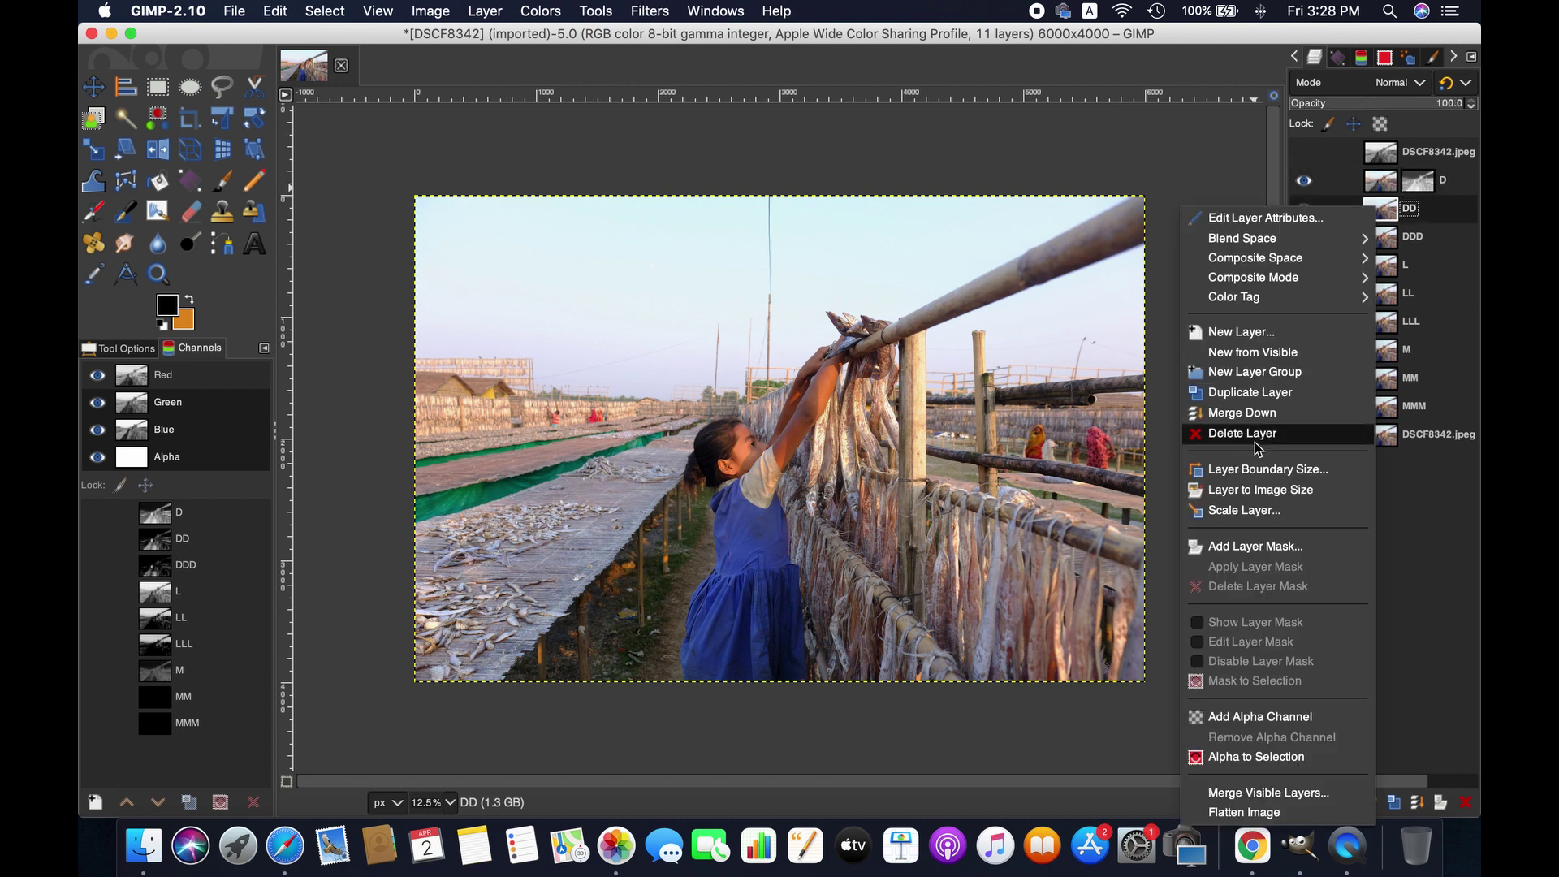
click(1265, 551)
click(1297, 595)
click(1298, 634)
click(1348, 676)
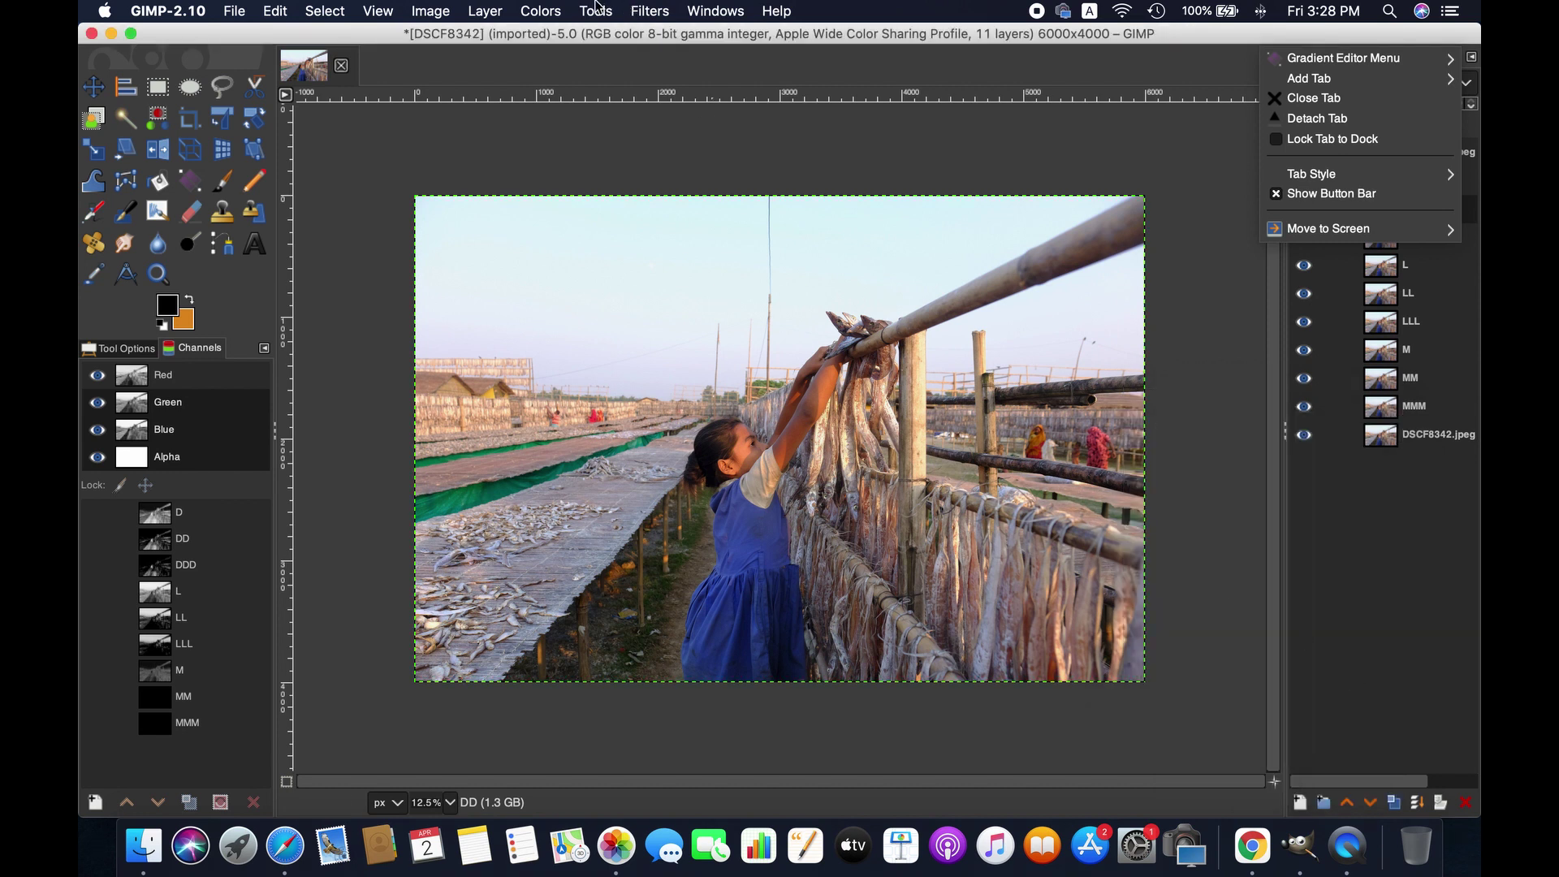
Make layer DD's pixels active instead of its mask and bring up the Colors menu.
click(543, 10)
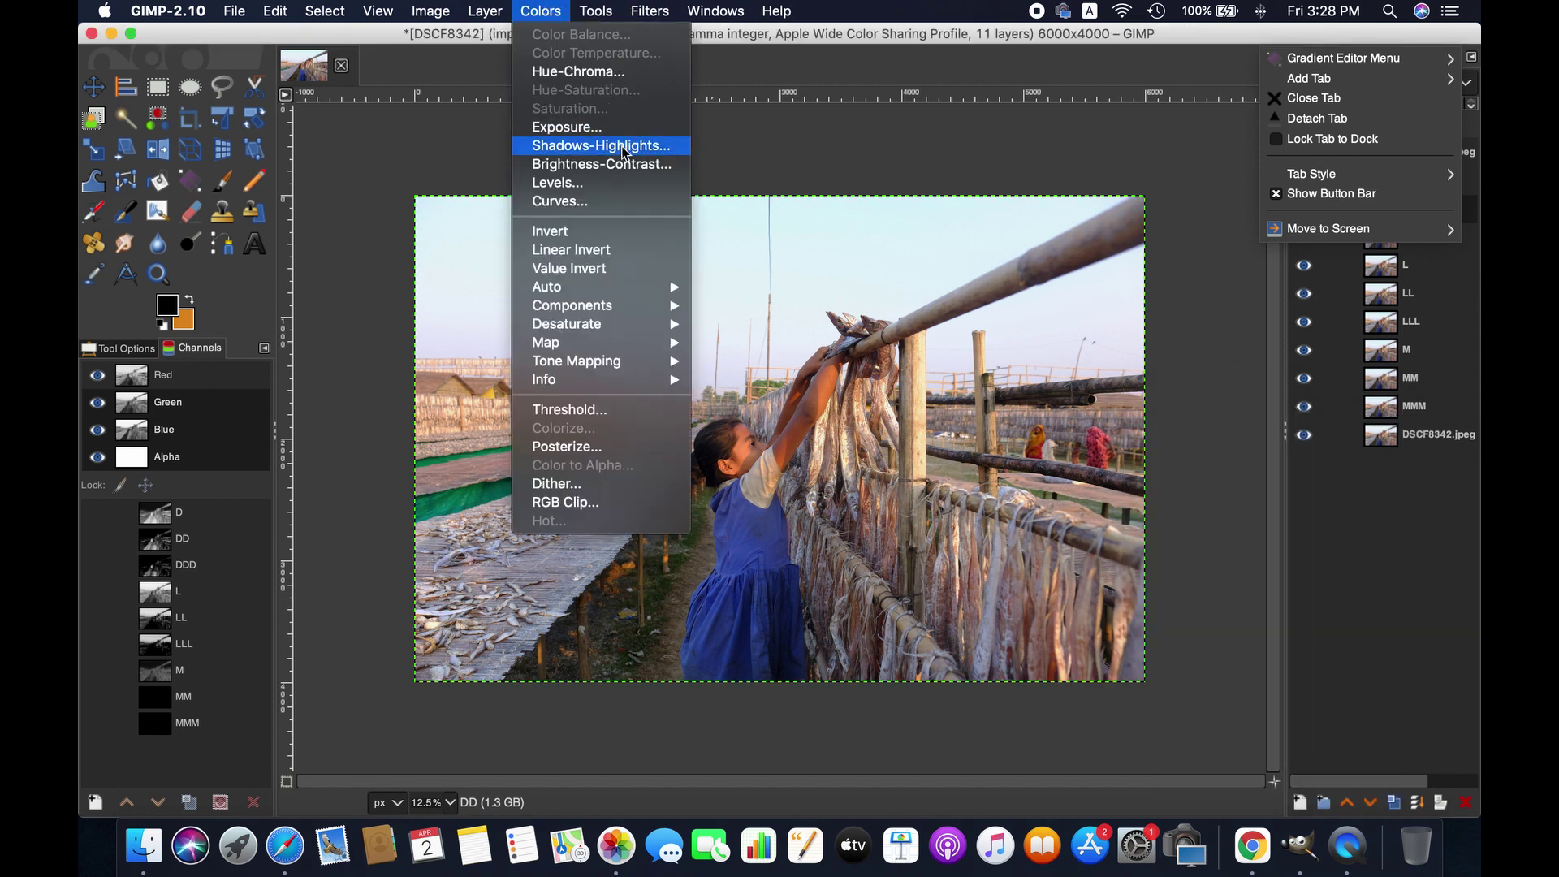
click(1474, 59)
click(1475, 58)
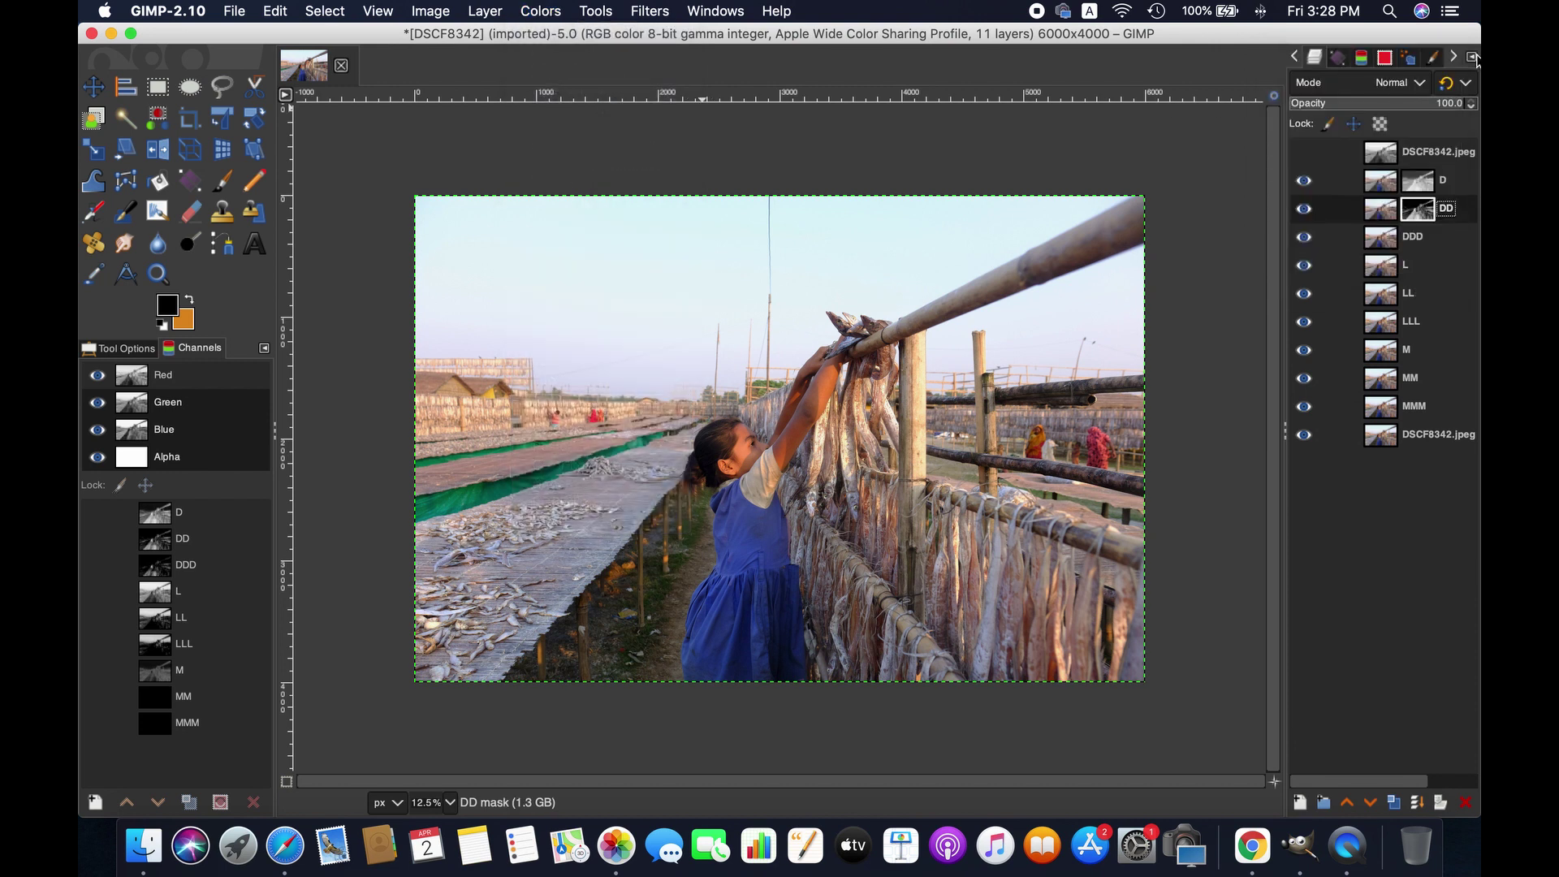
click(533, 8)
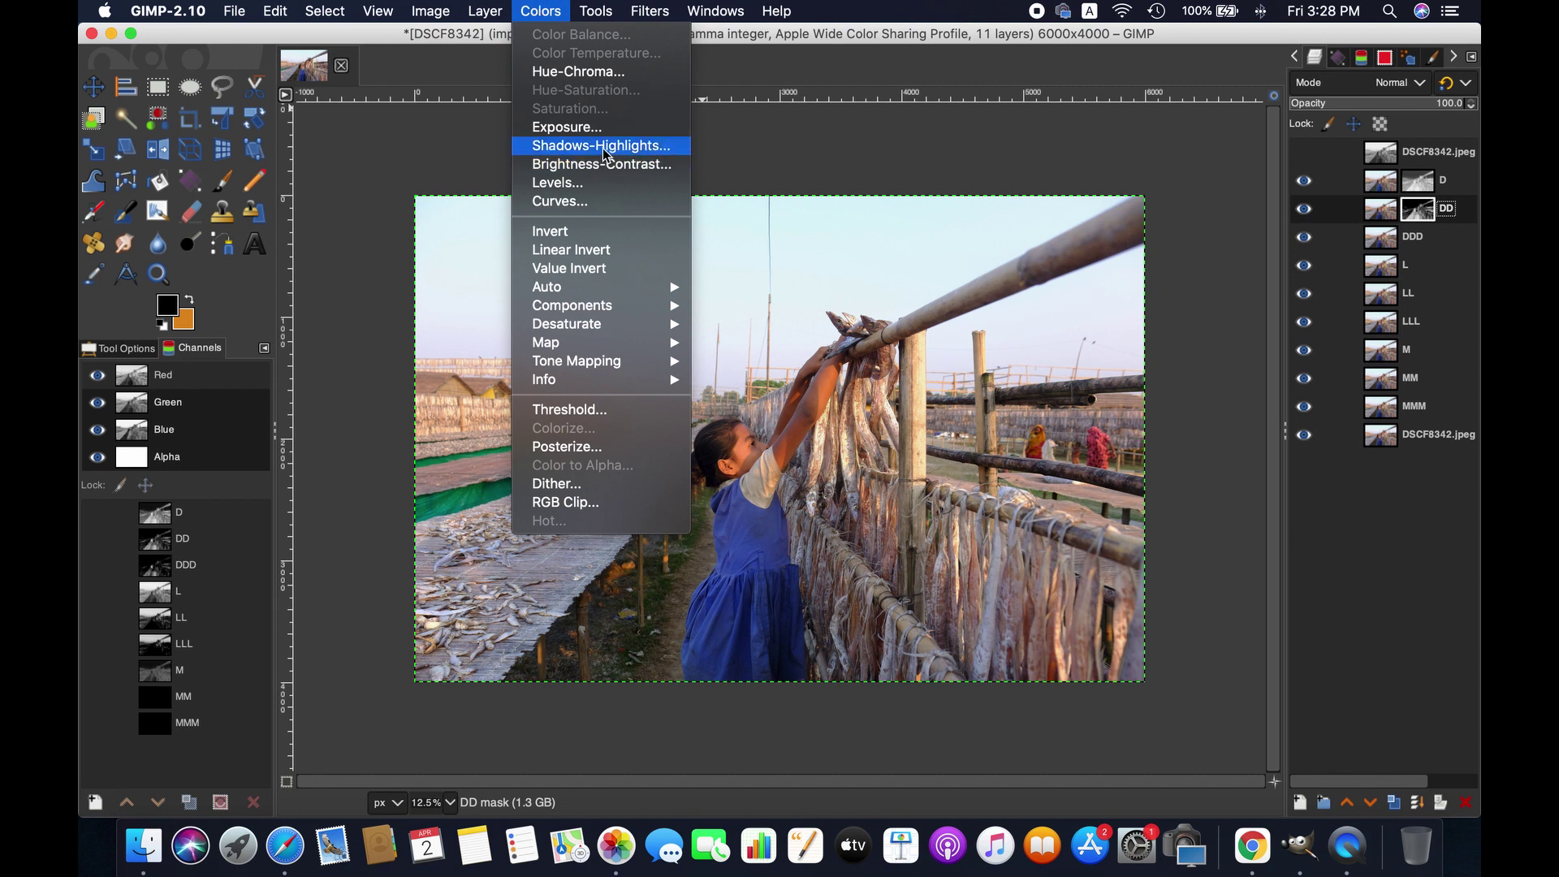
click(505, 7)
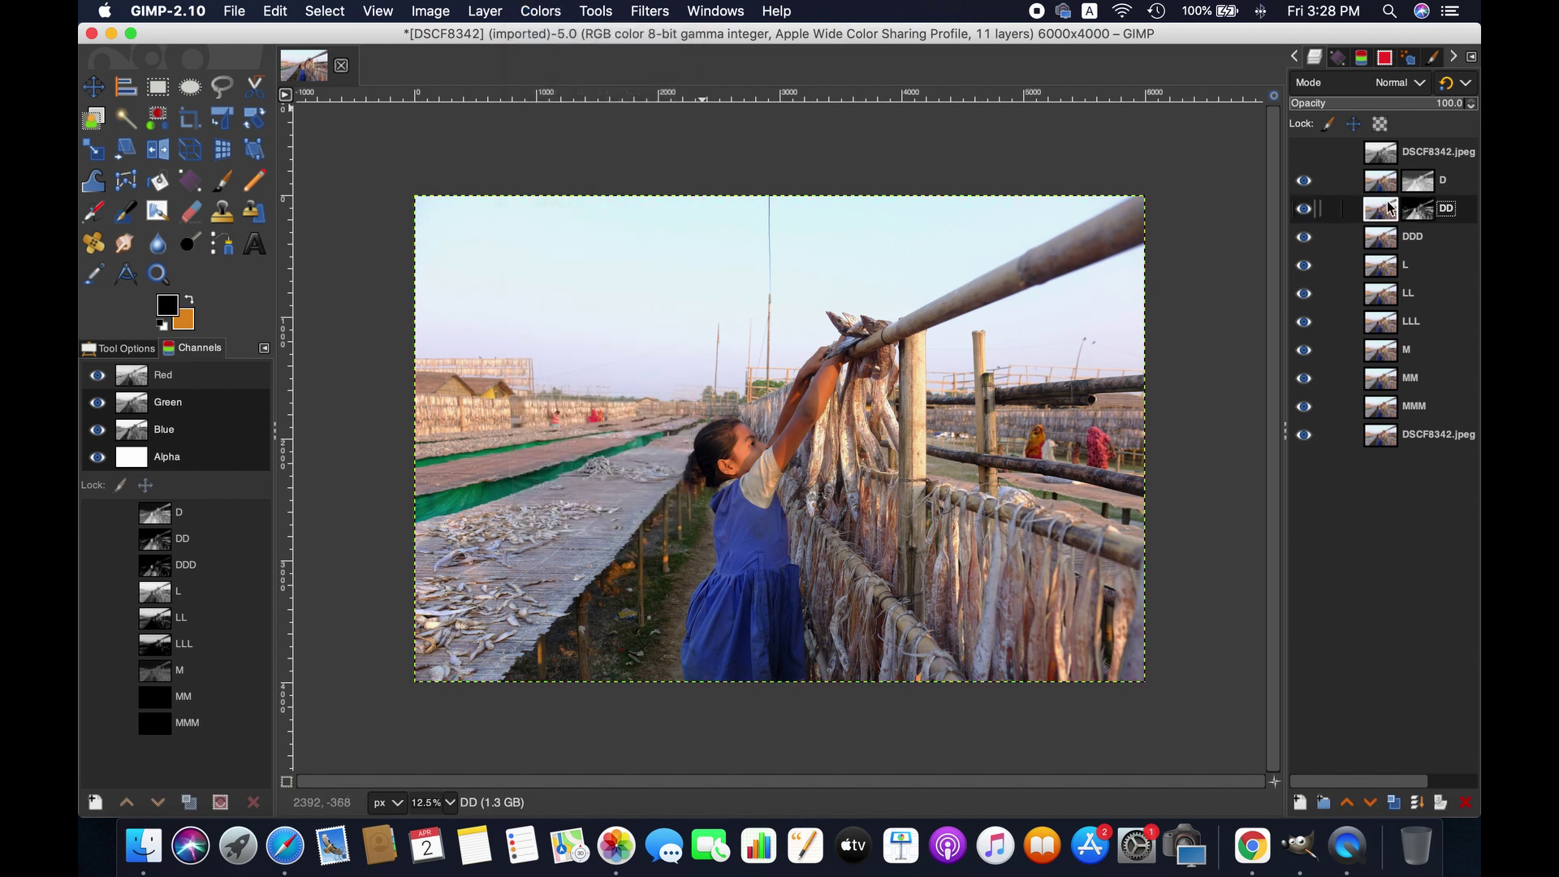
click(532, 8)
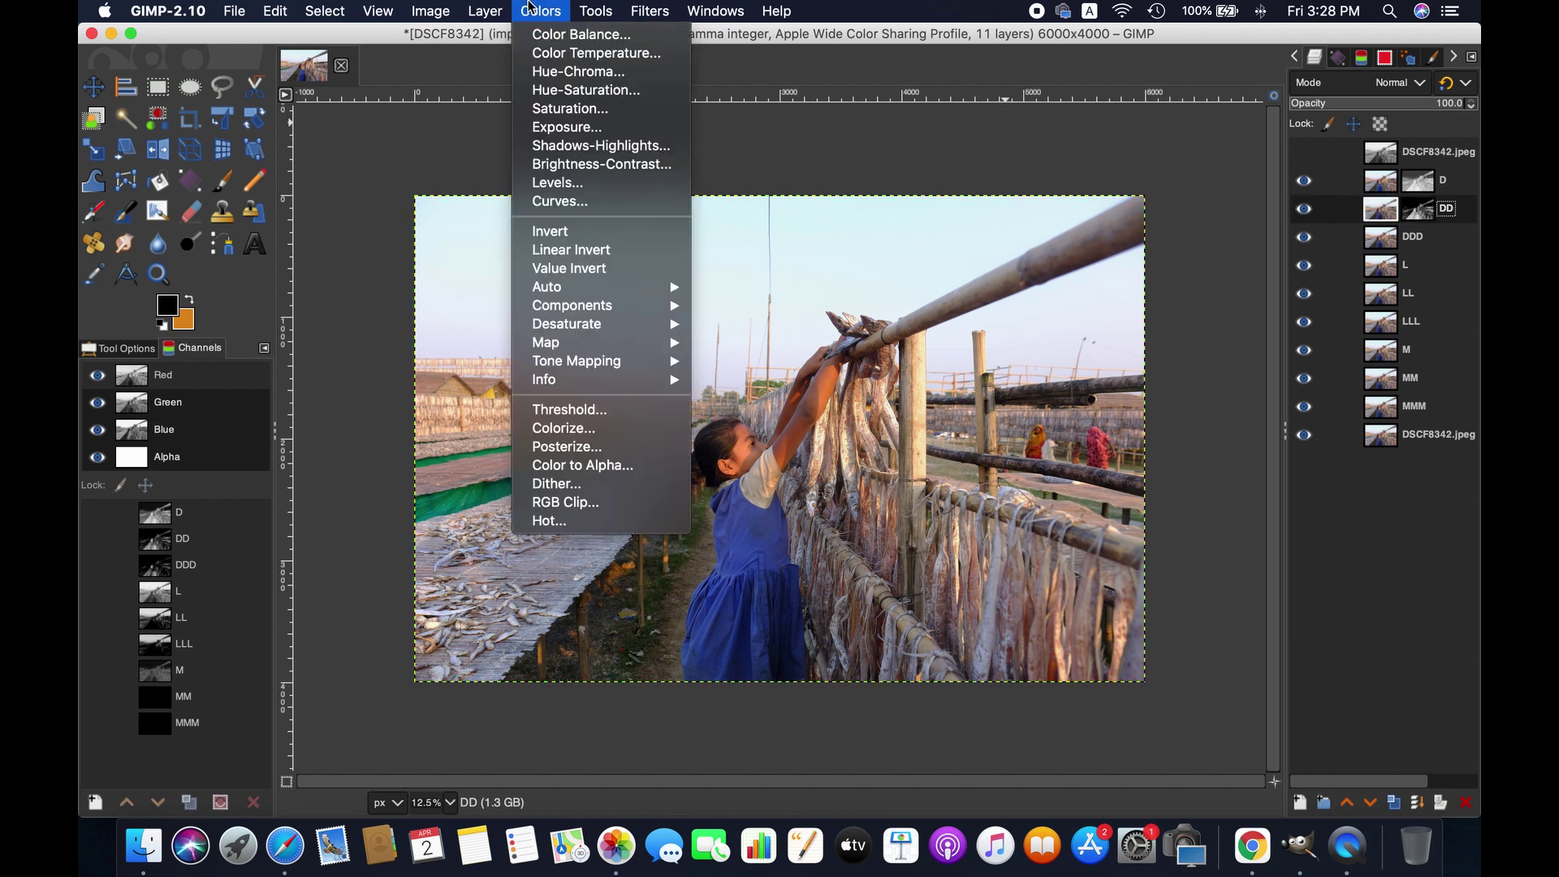
Apply Shadows-Highlights to layer DD with Shadows at 60, previewed in split view.
click(630, 146)
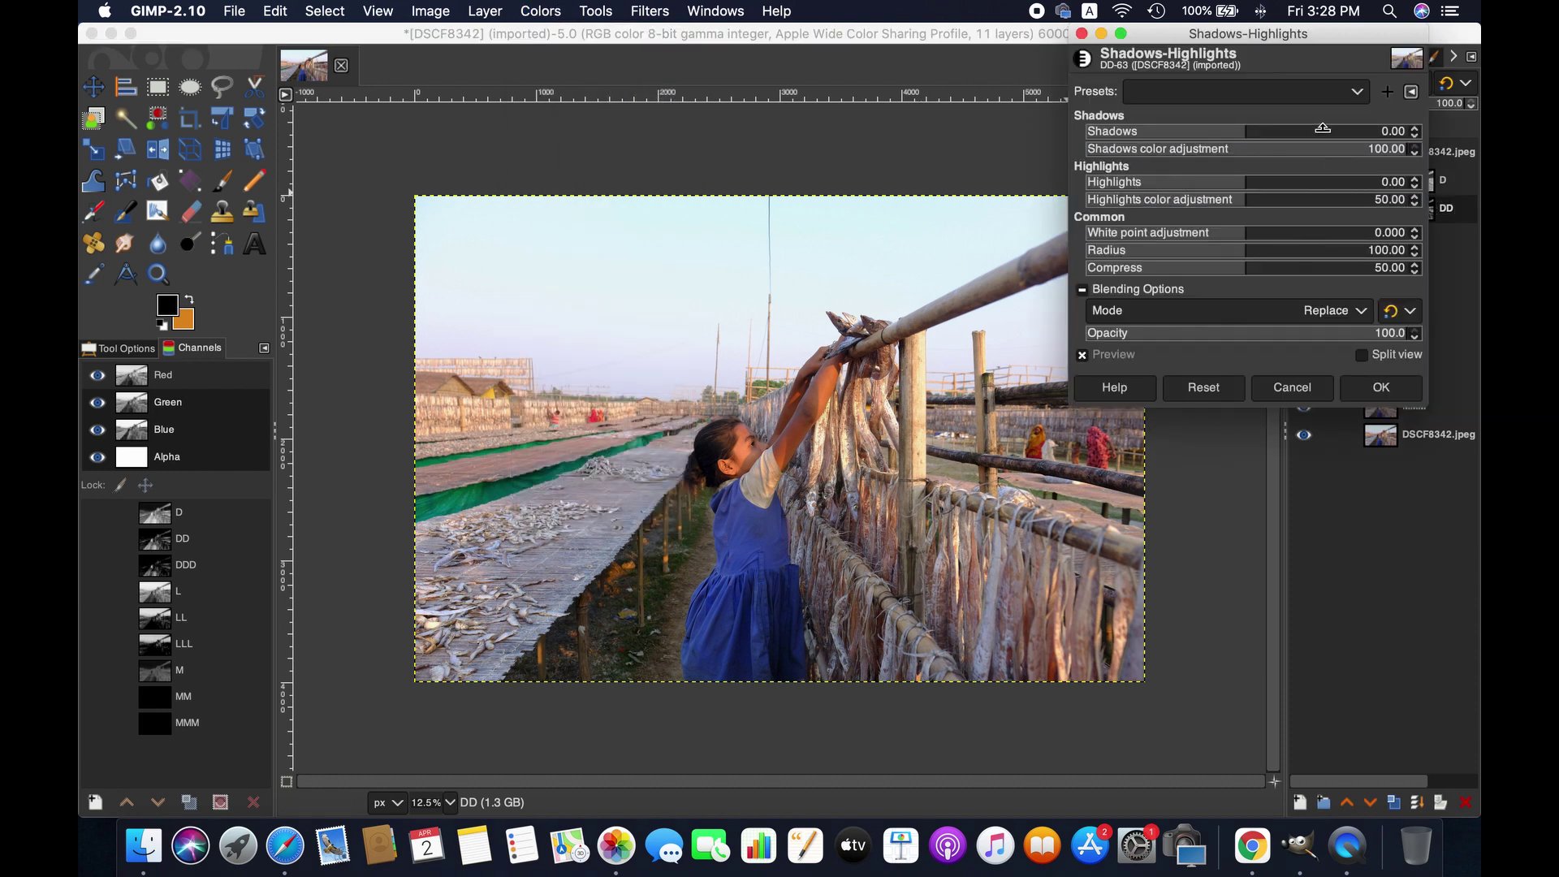
click(1323, 128)
drag(1324, 129, 1344, 128)
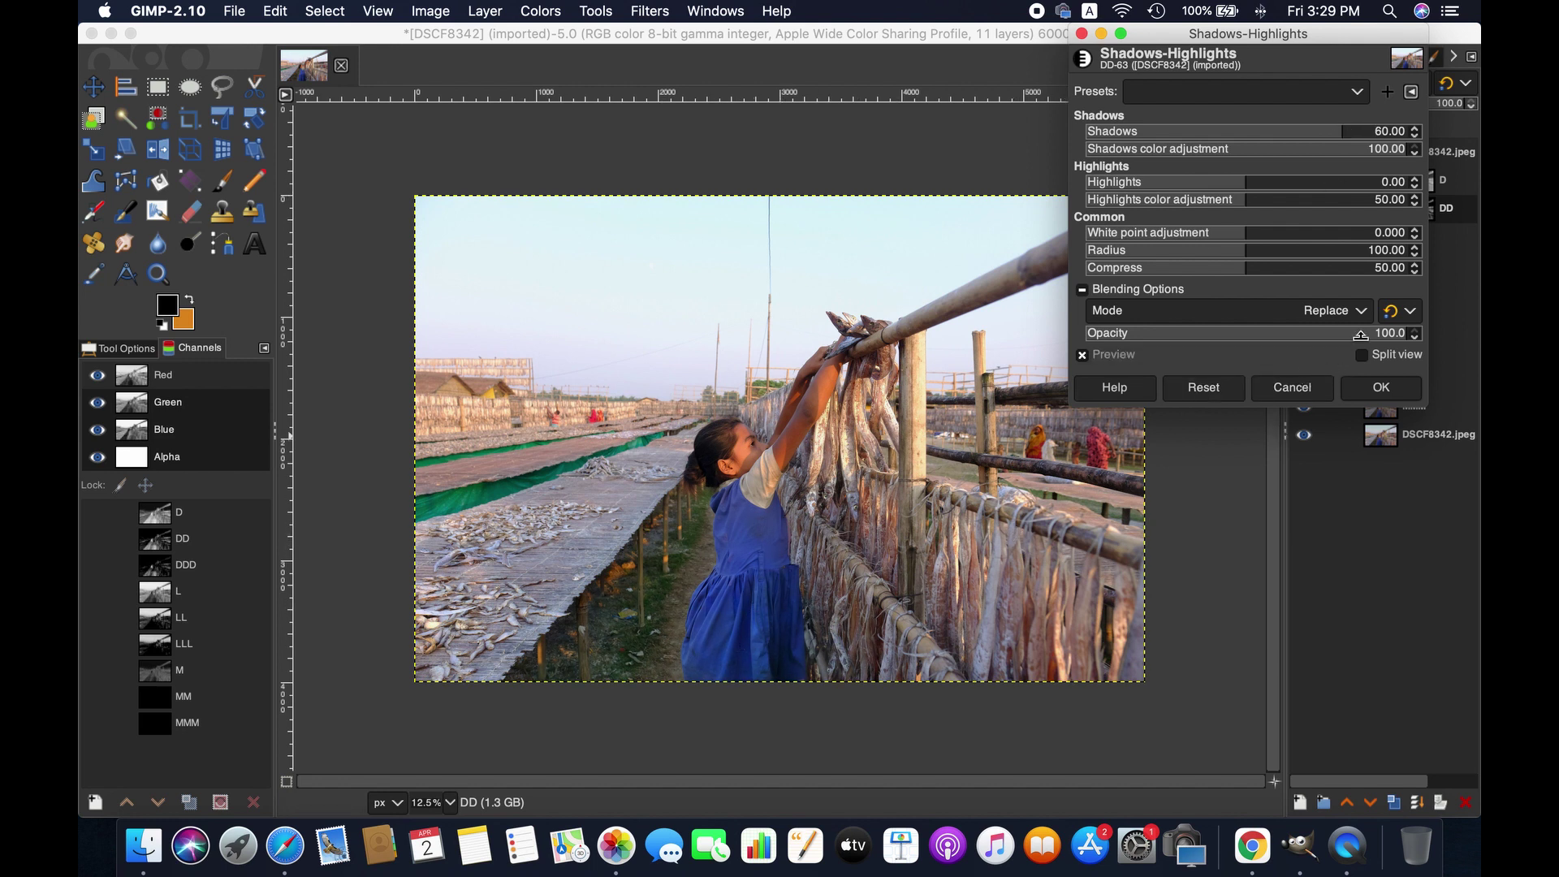
click(1362, 358)
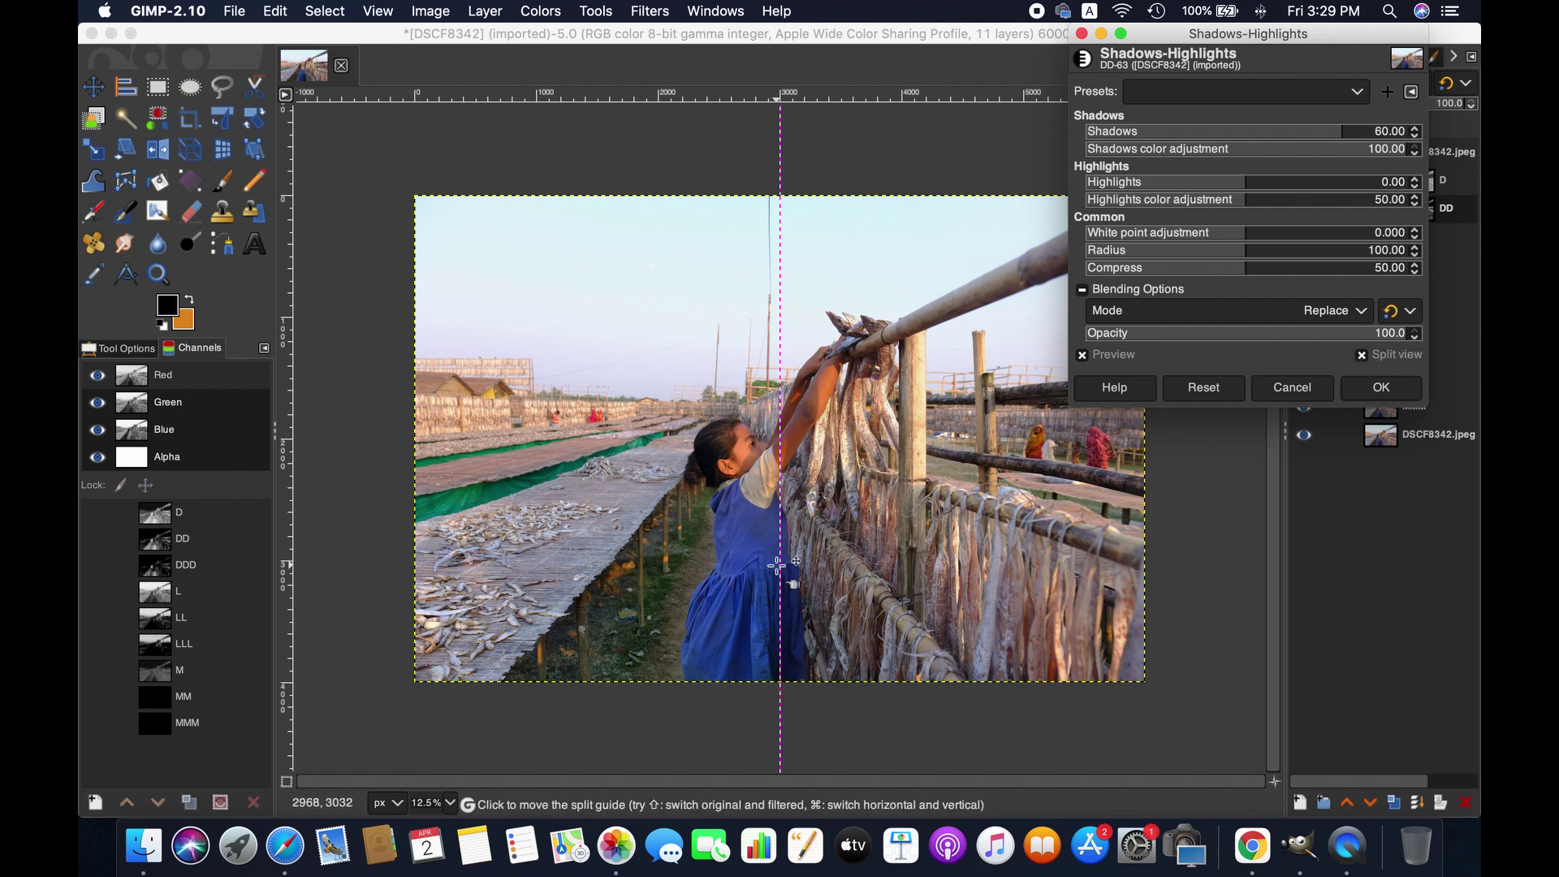
drag(778, 569, 946, 595)
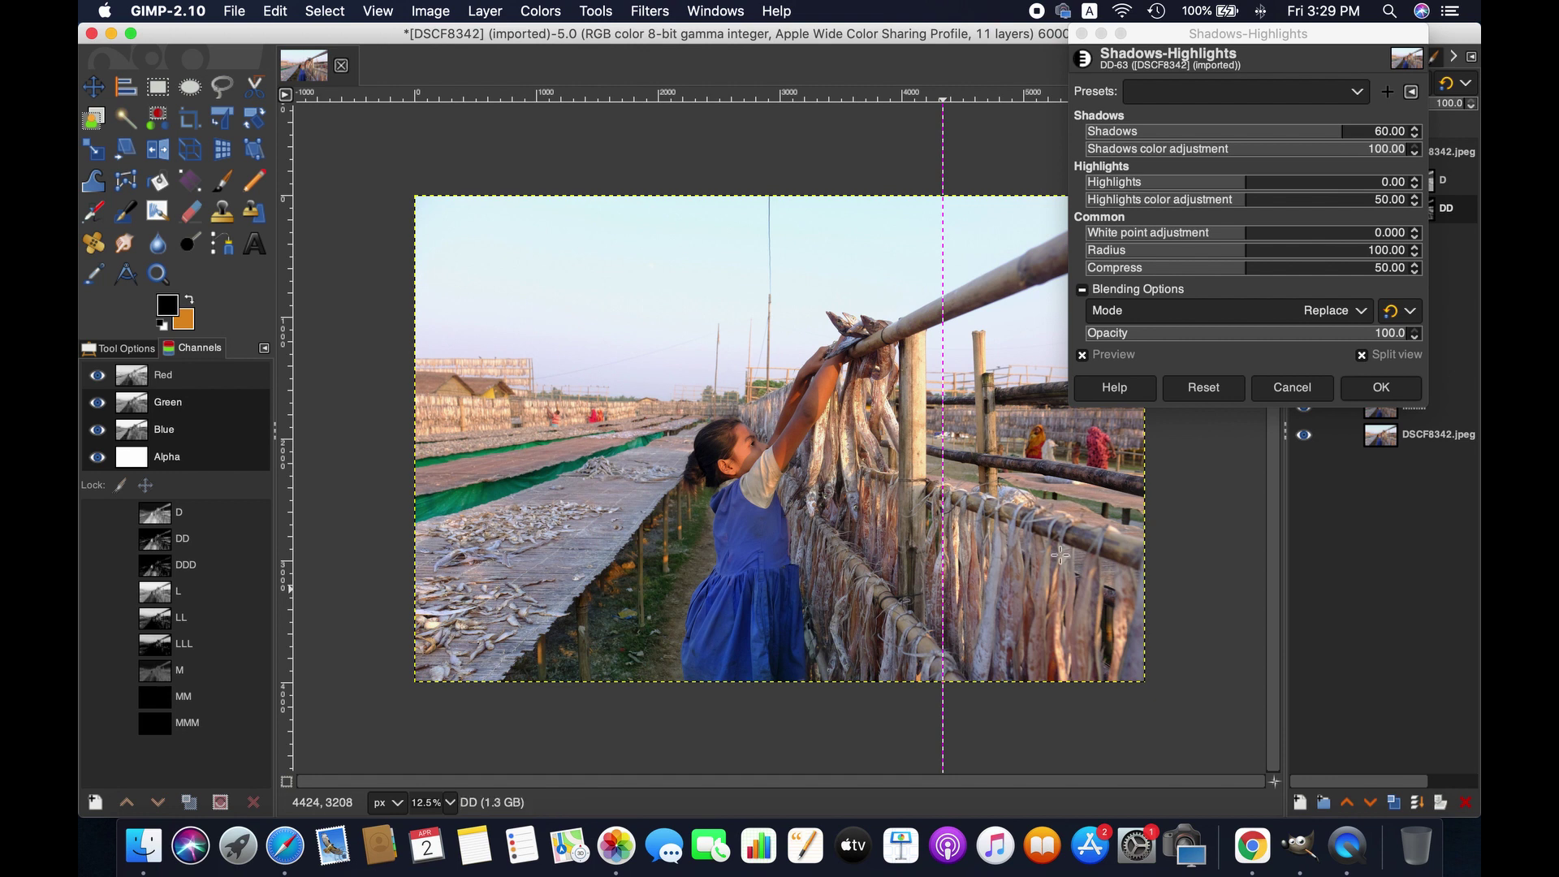
click(1366, 390)
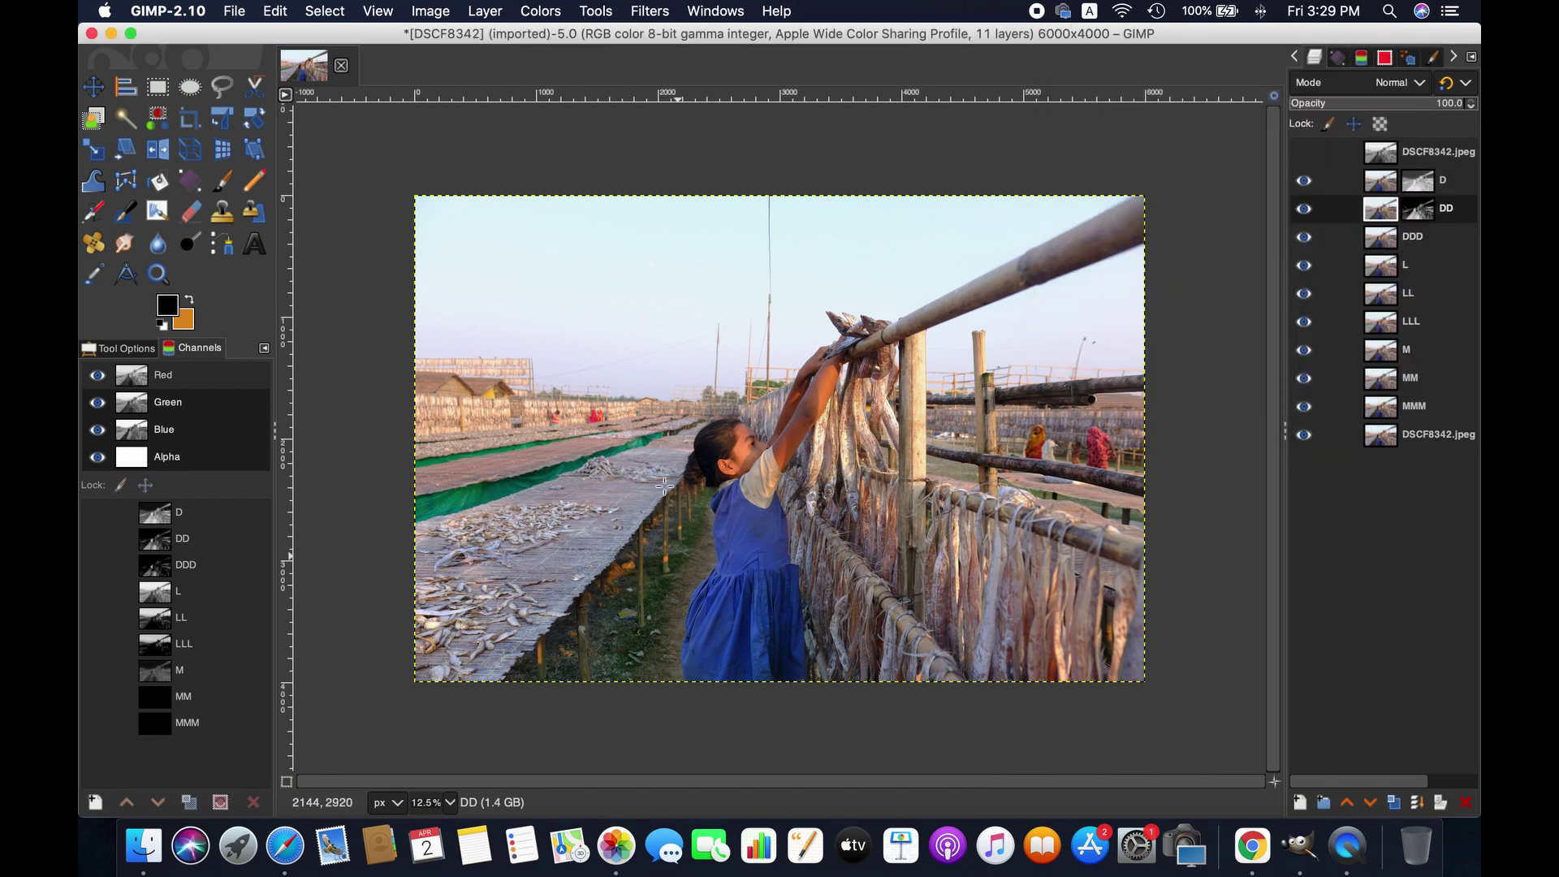
click(537, 10)
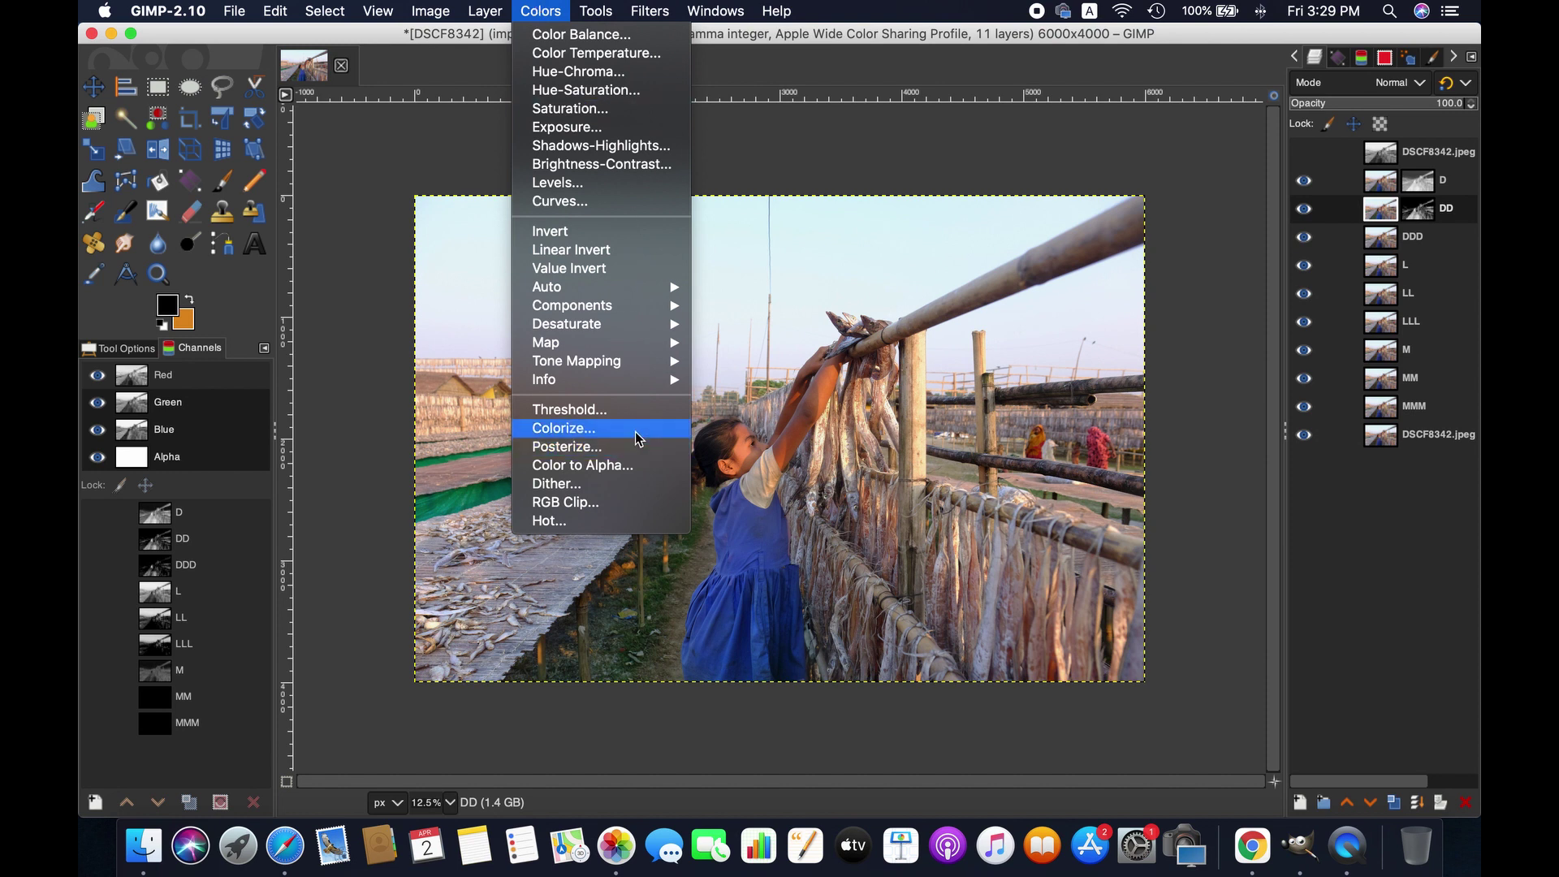
click(564, 428)
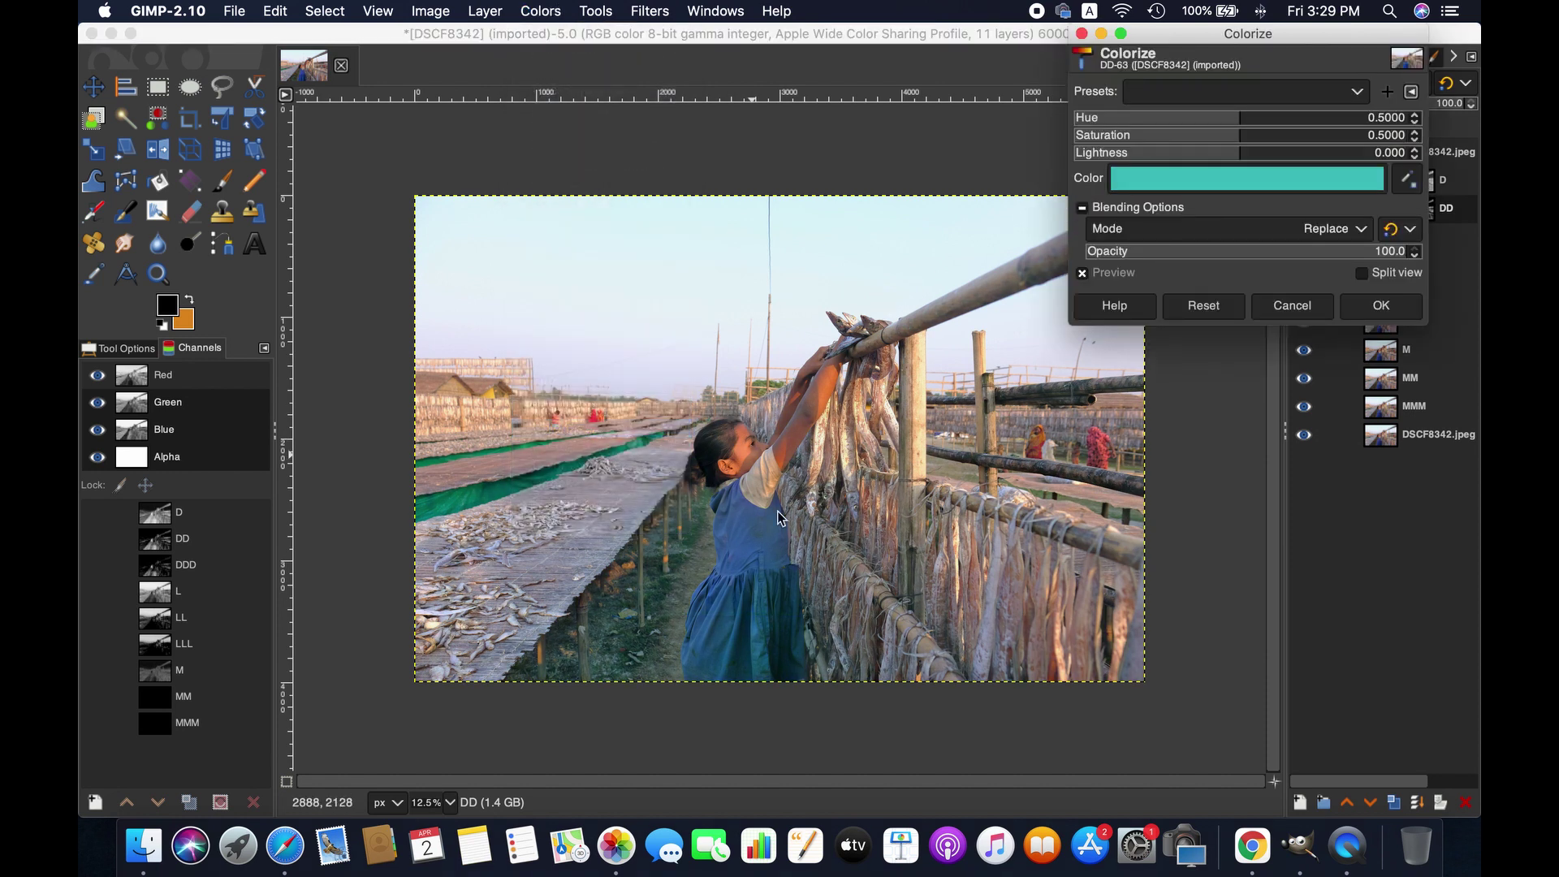
click(1235, 188)
click(1274, 256)
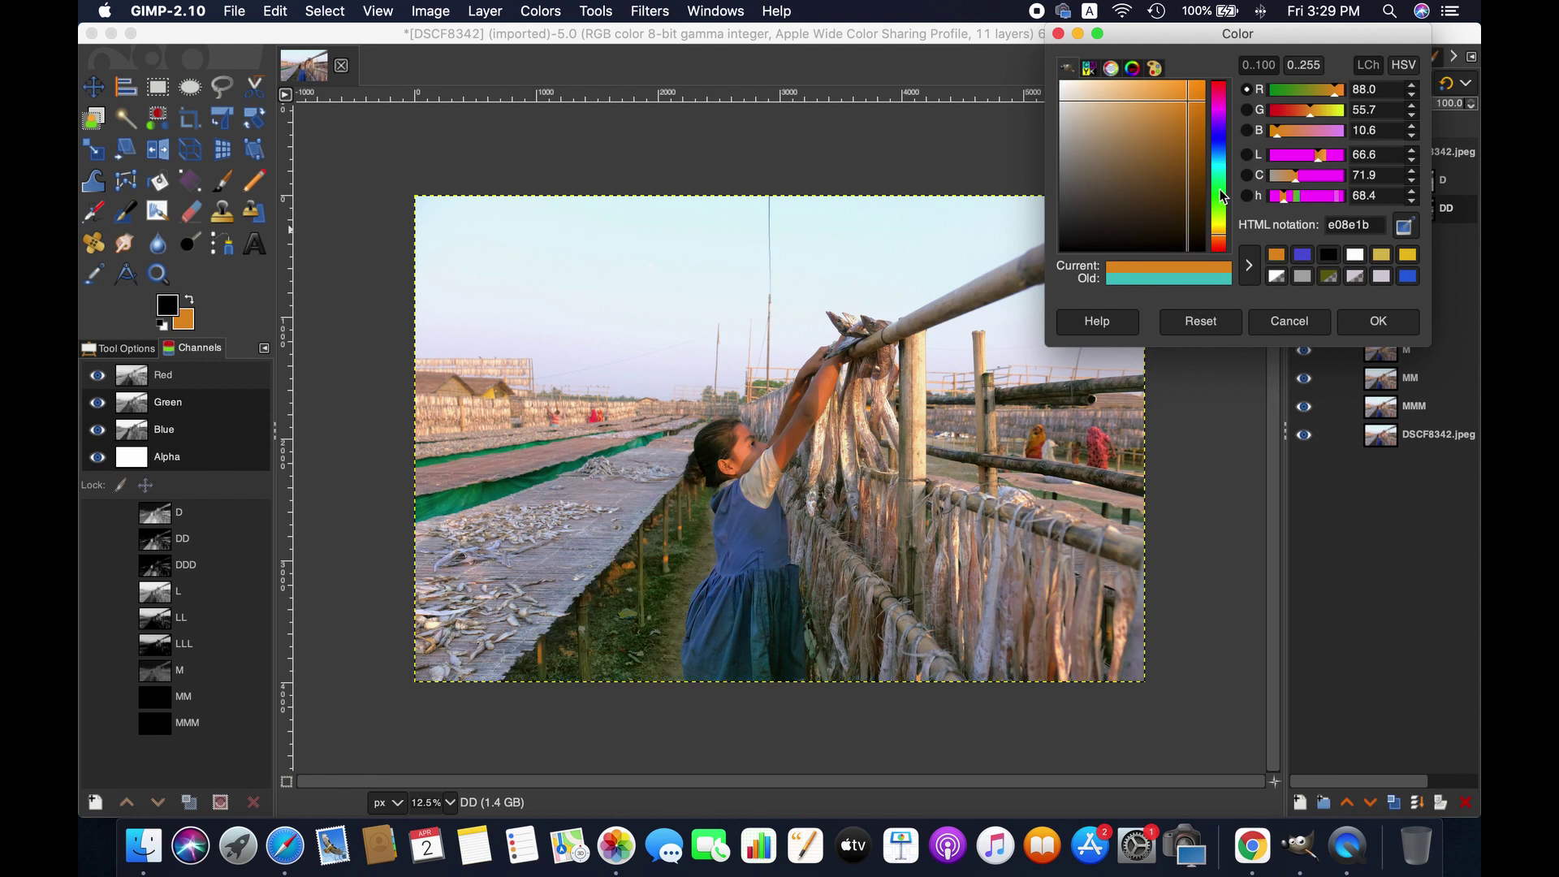
drag(1219, 244, 1219, 238)
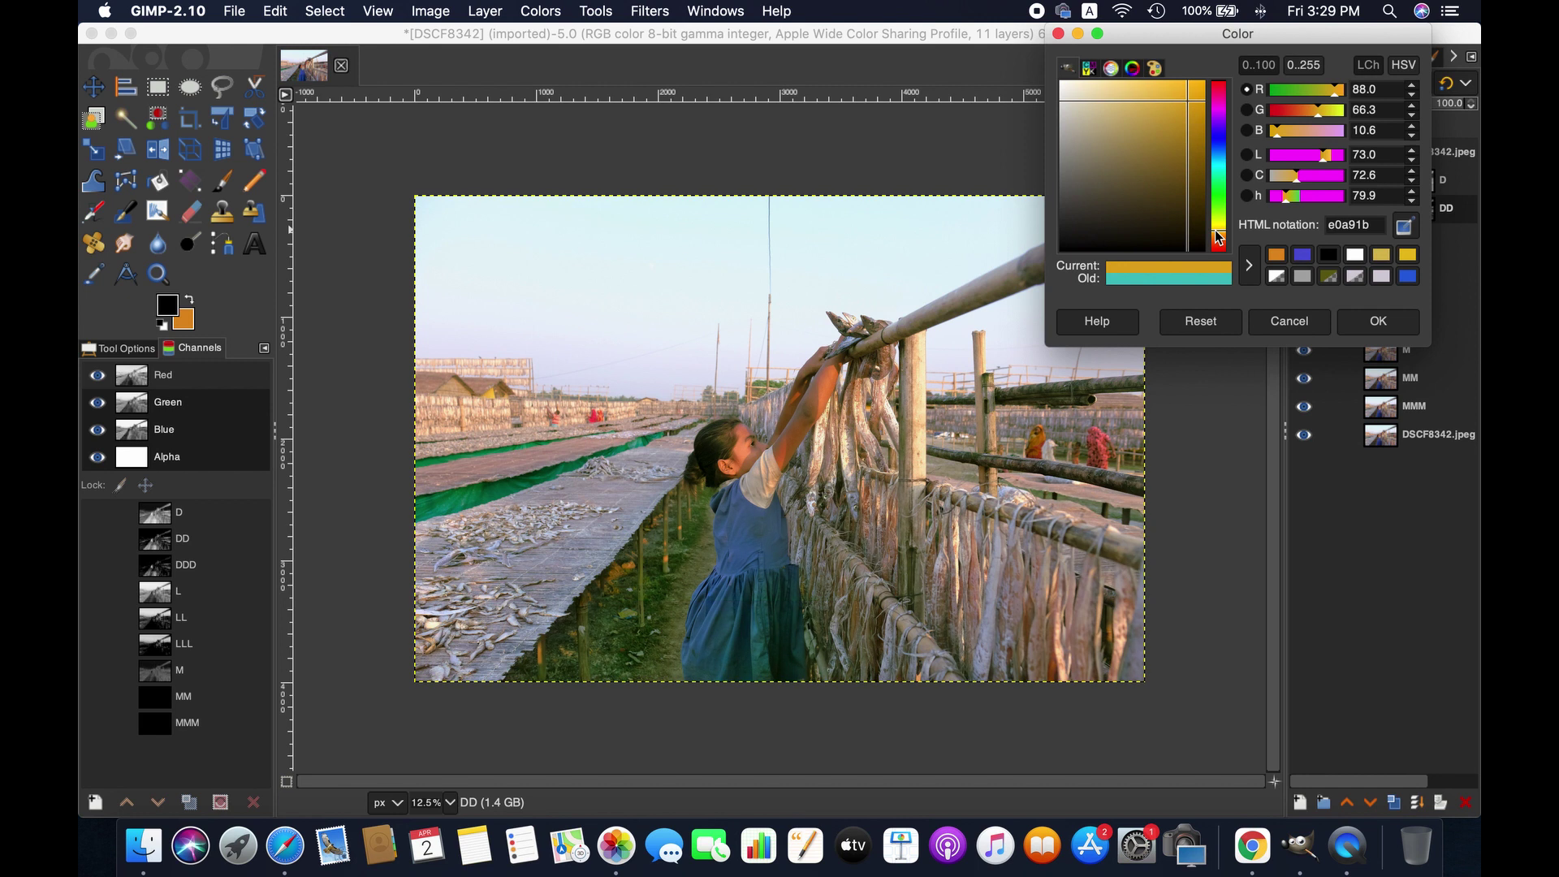
drag(1219, 238, 1219, 150)
click(1179, 226)
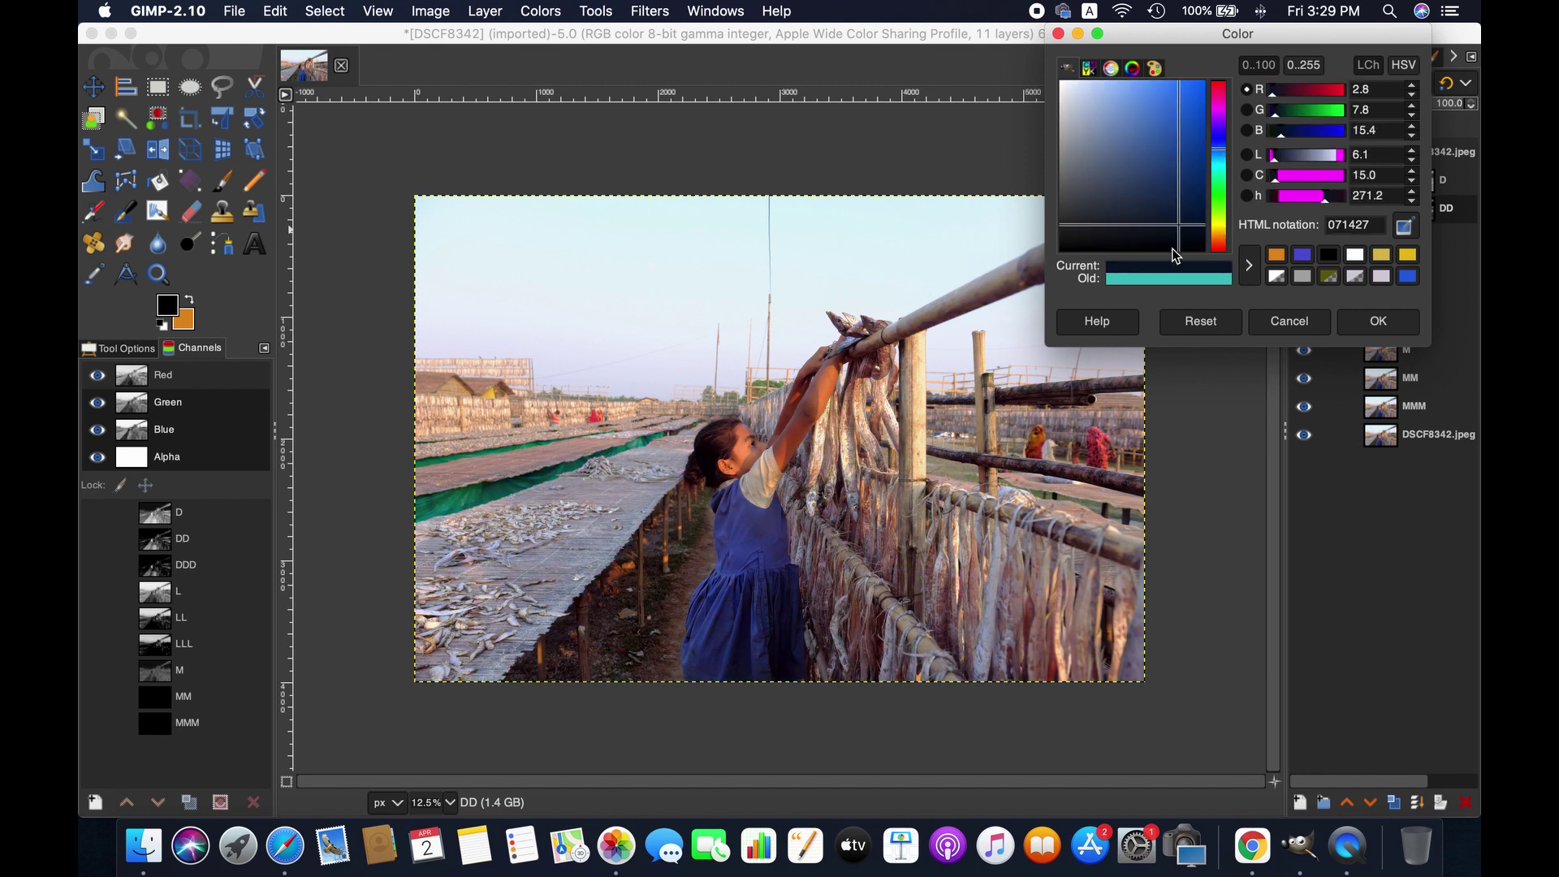
drag(1179, 239, 1184, 221)
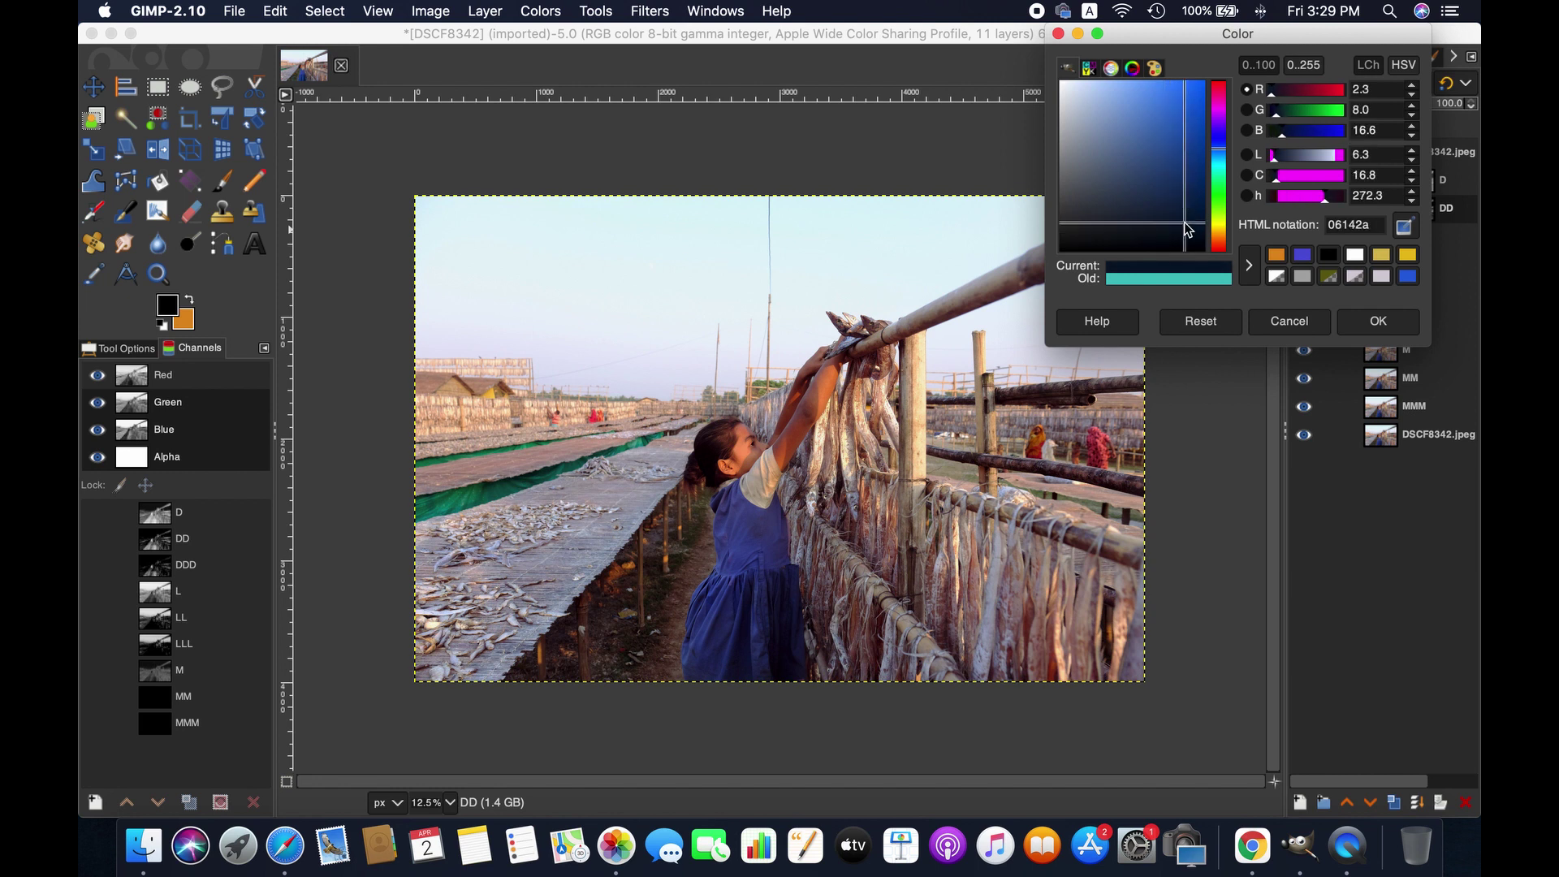
click(1375, 323)
click(1150, 115)
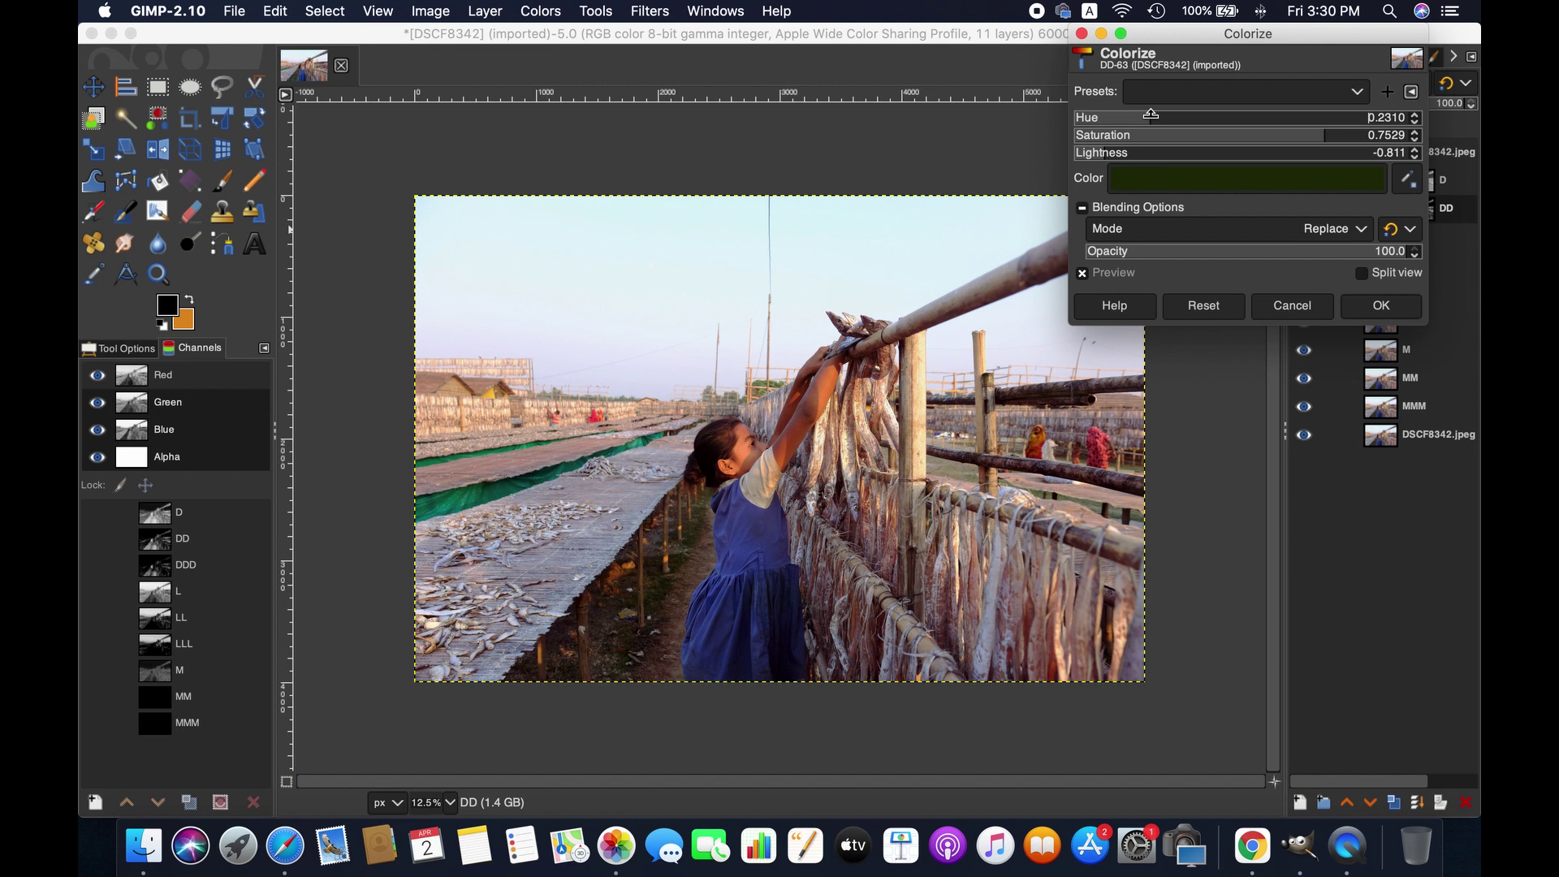
click(1133, 150)
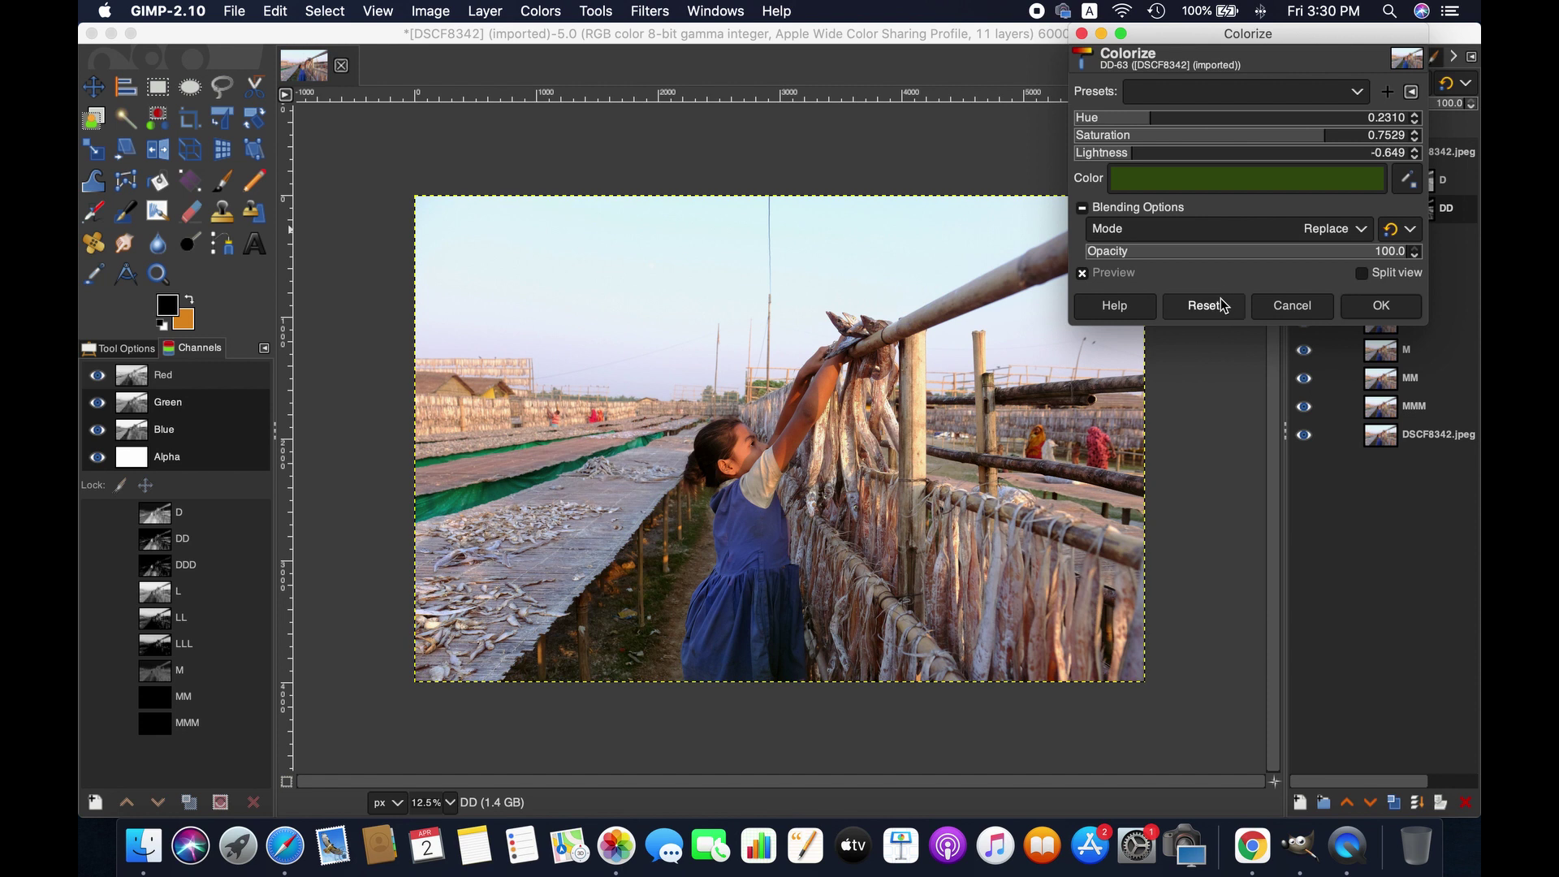
click(1185, 133)
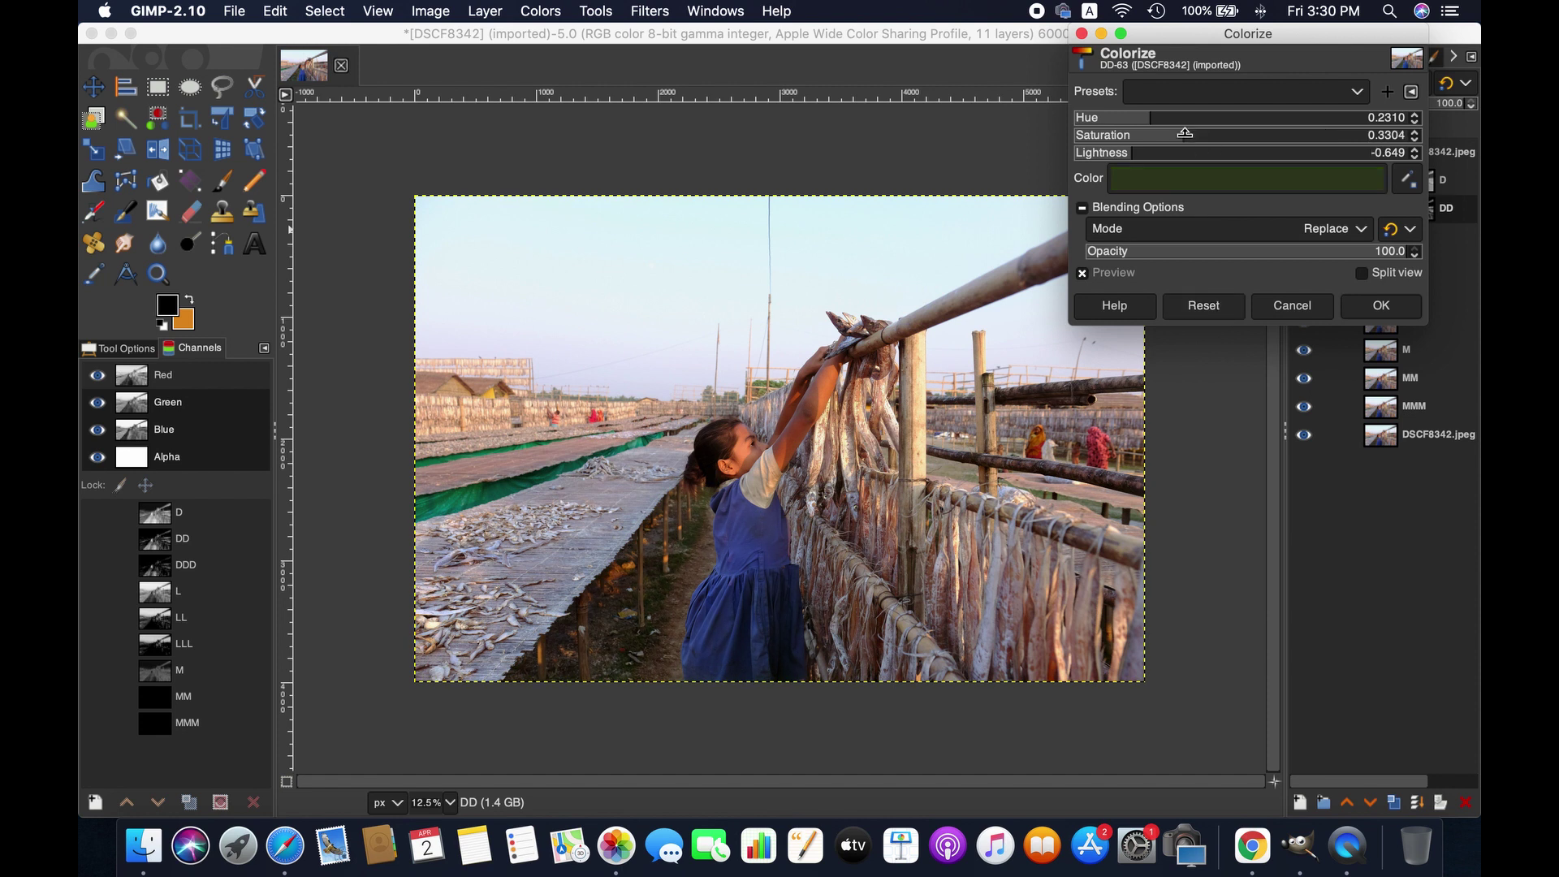
click(1293, 305)
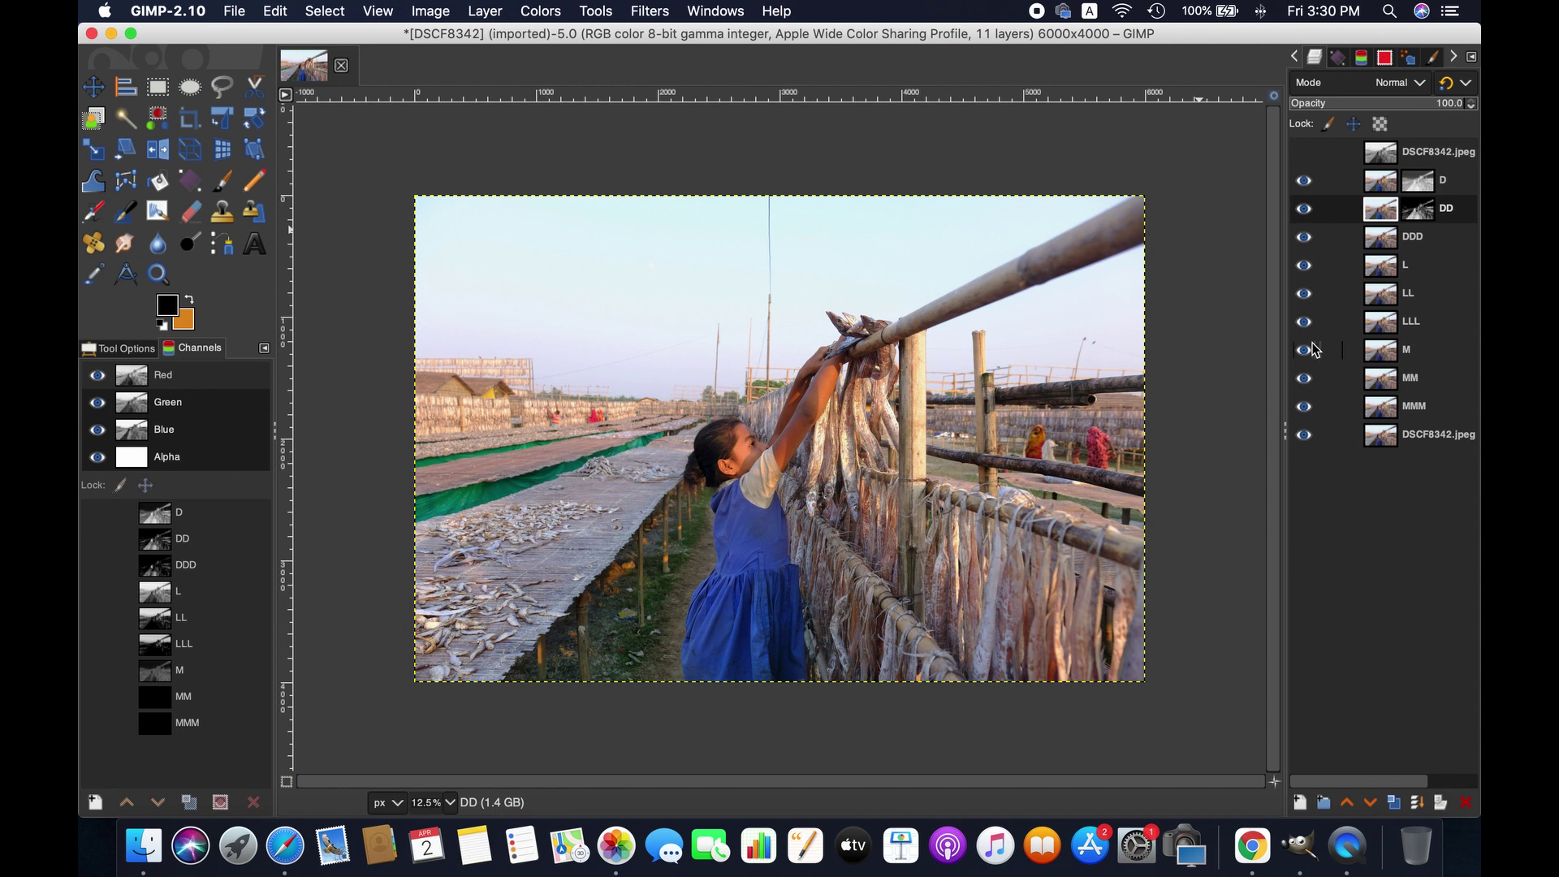
Apply a reset Curves adjustment to layer DD lifting input 120 to output 138.
click(541, 11)
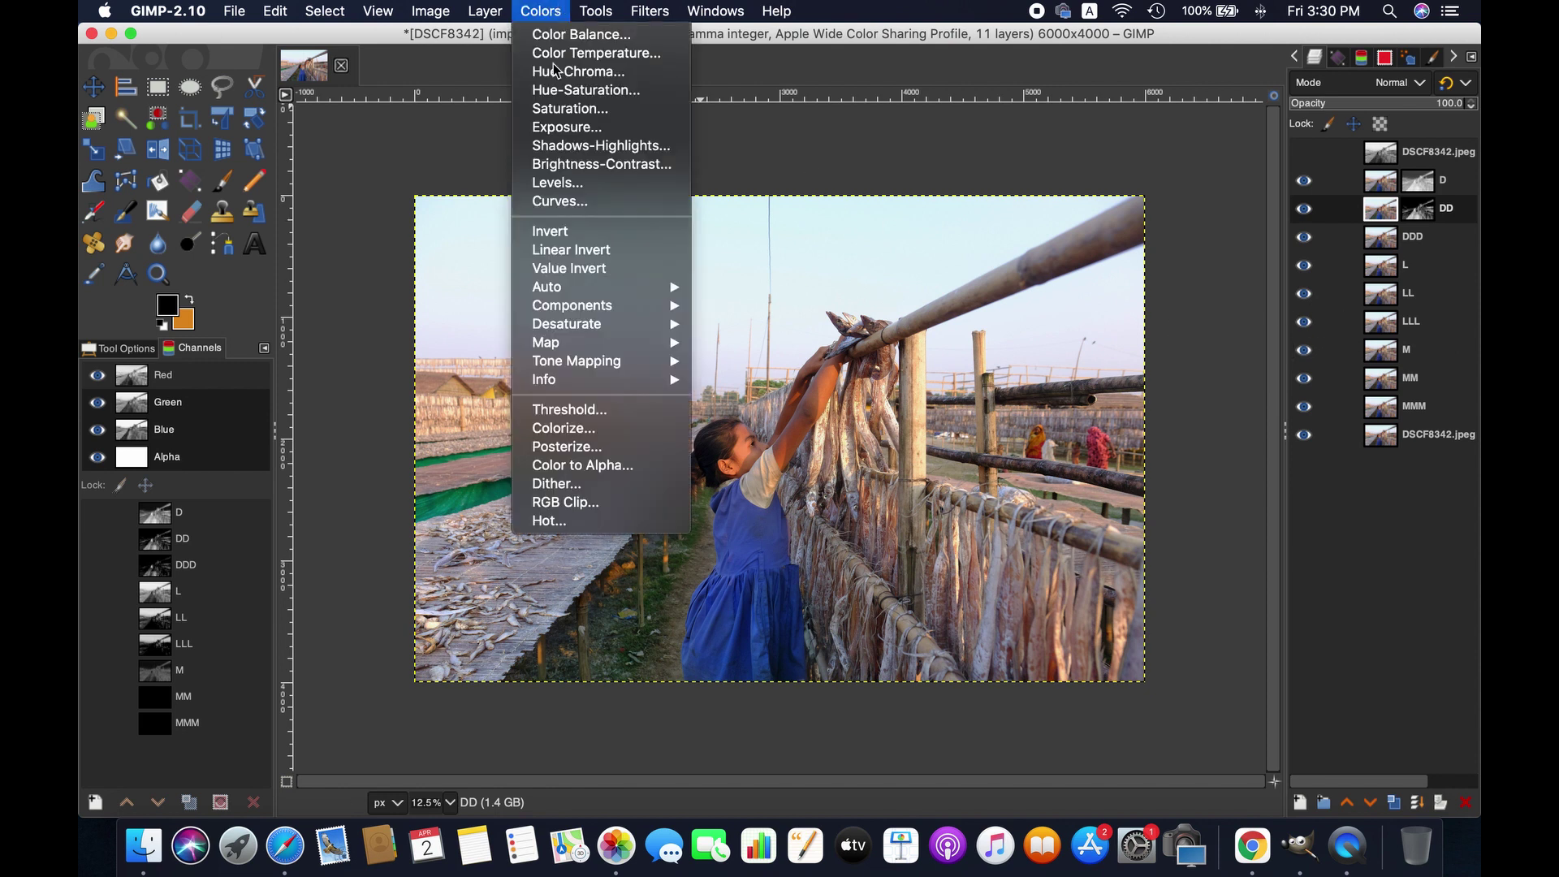
click(597, 203)
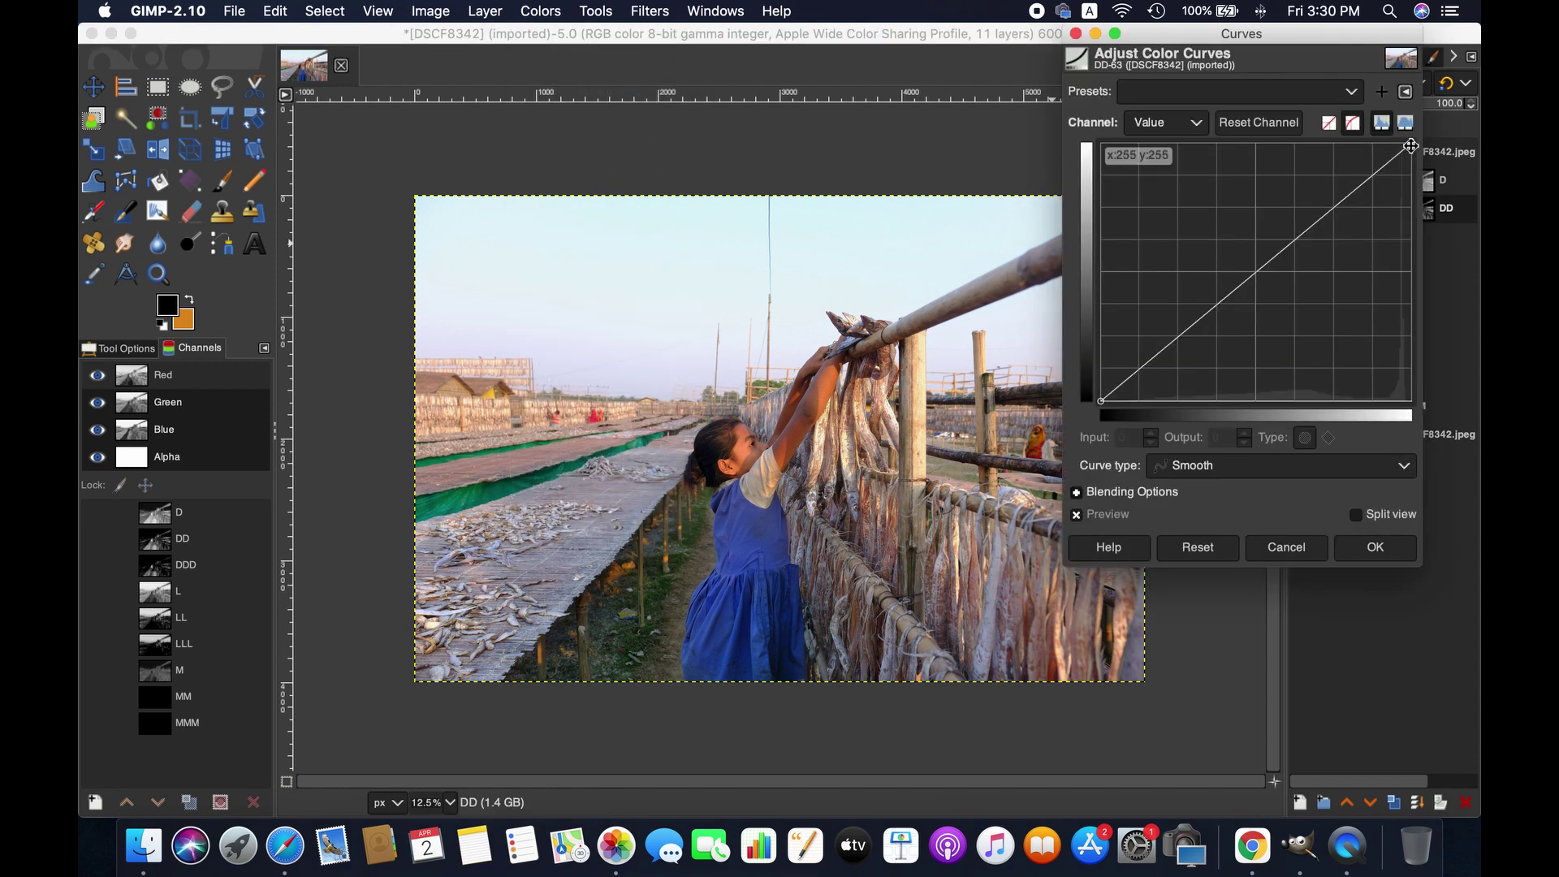
drag(1411, 145, 1359, 145)
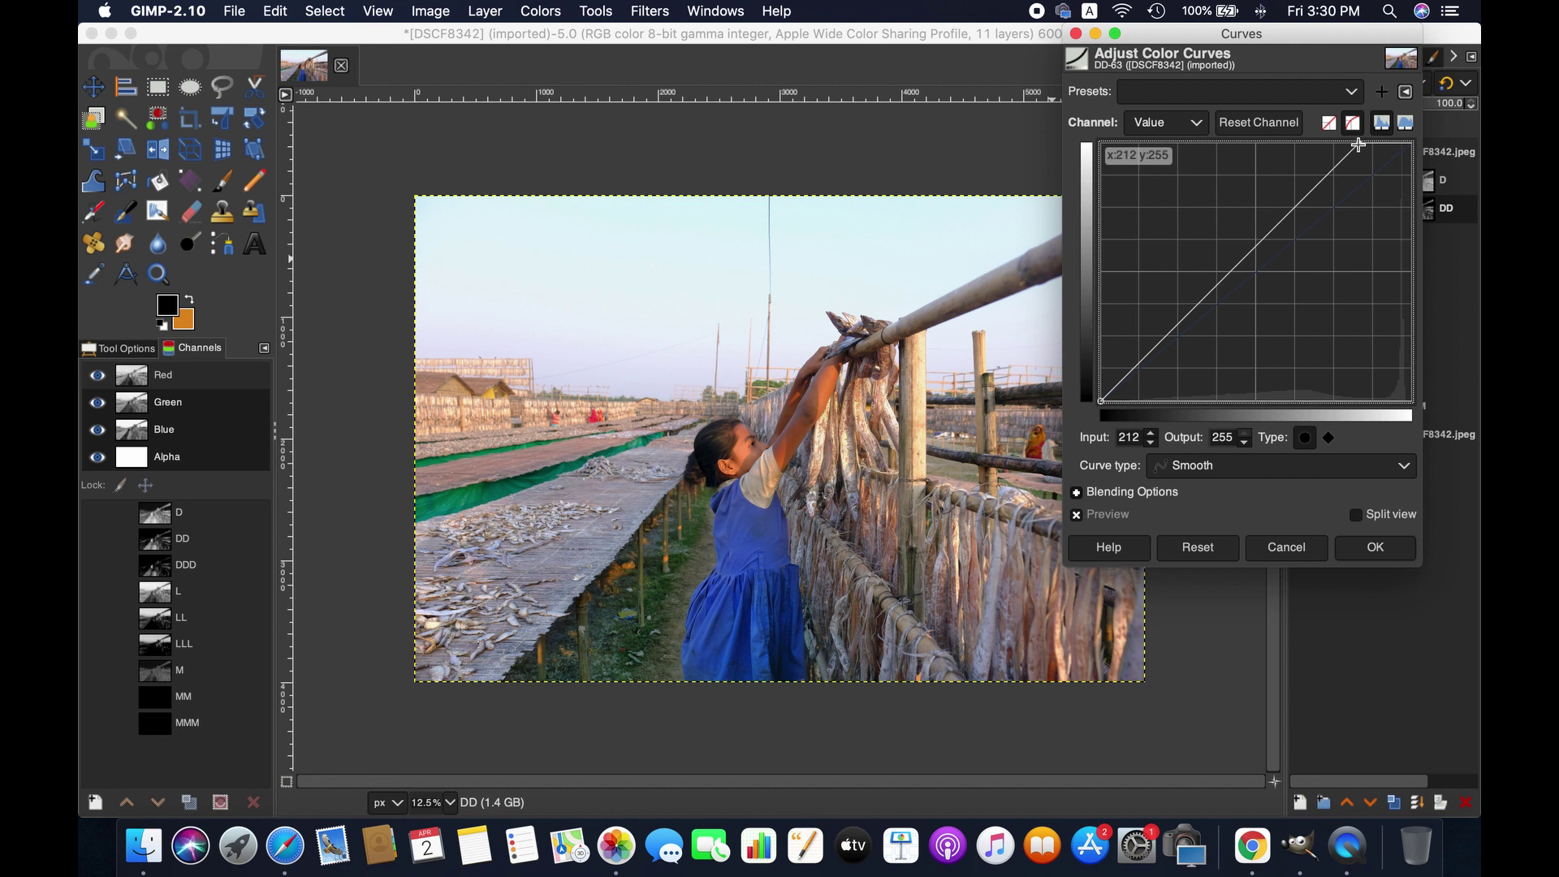
click(1196, 546)
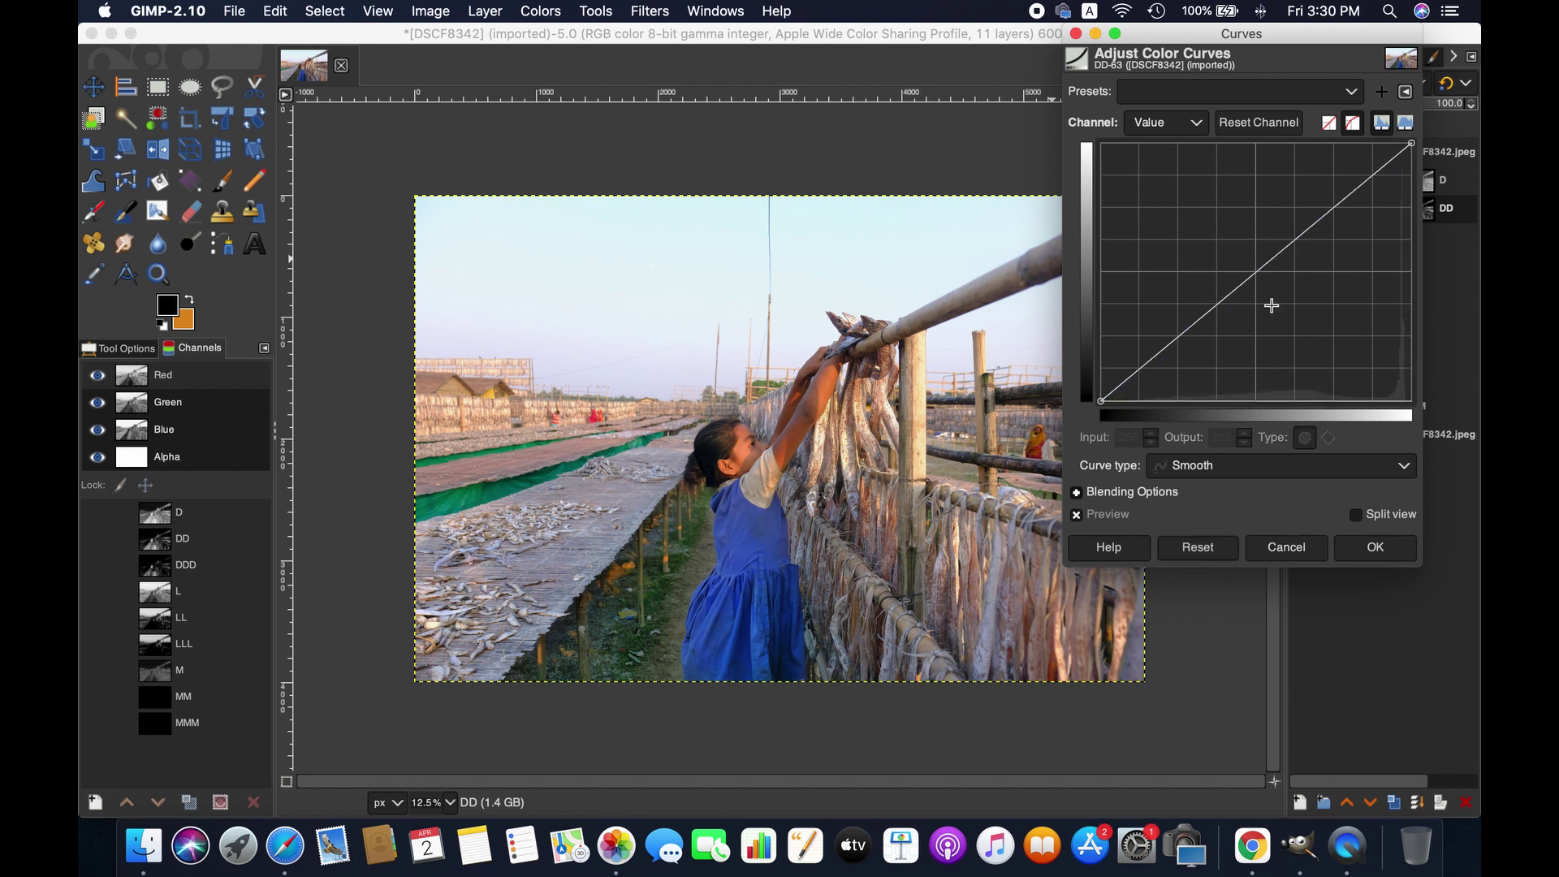
drag(1257, 271, 1249, 262)
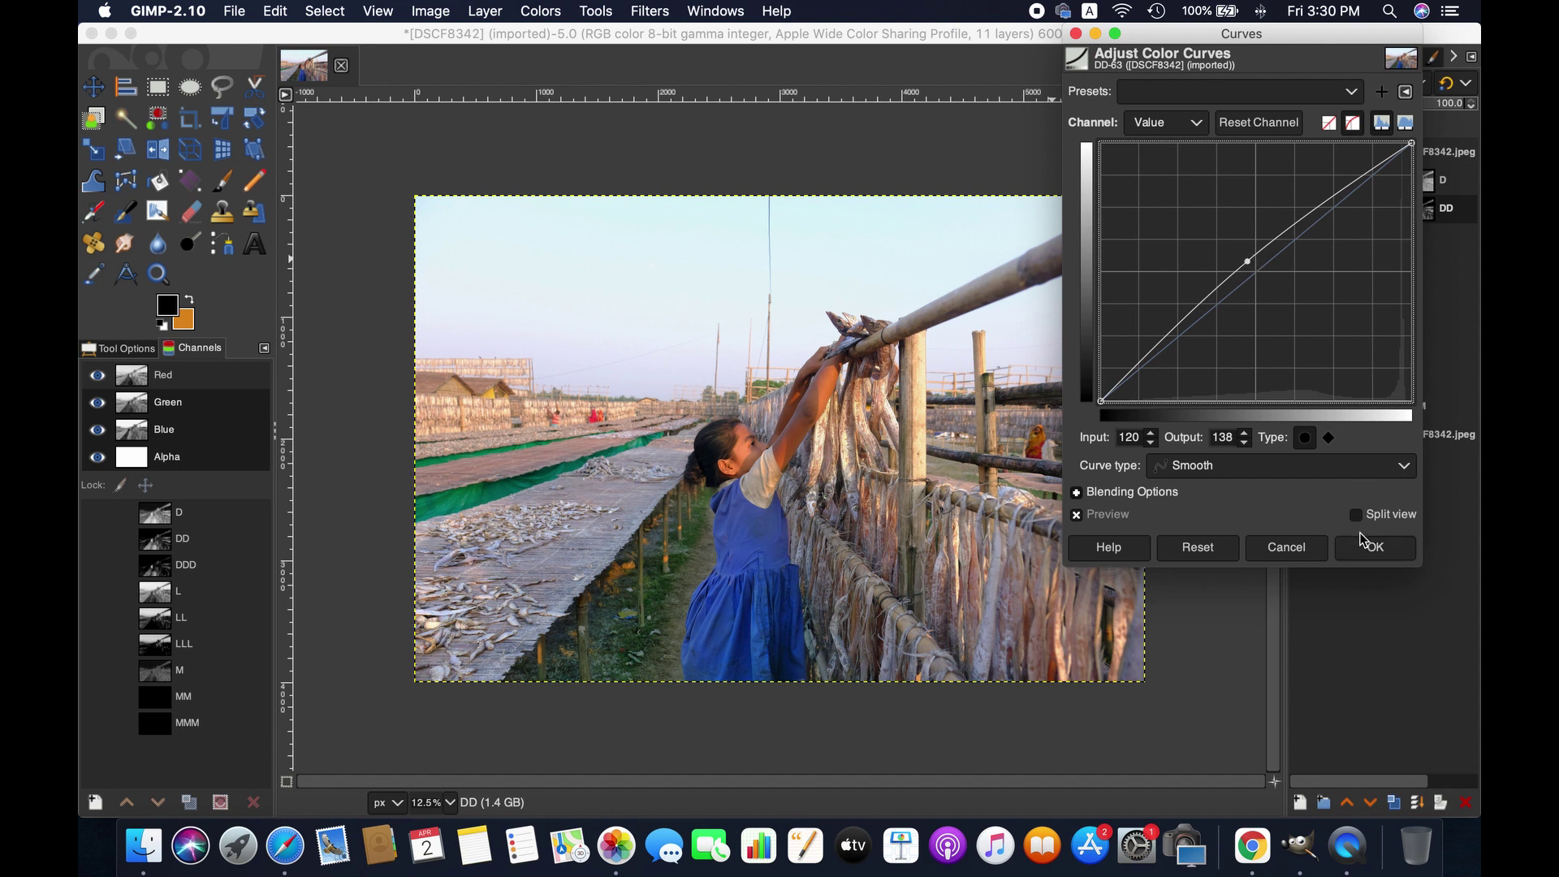
click(1366, 555)
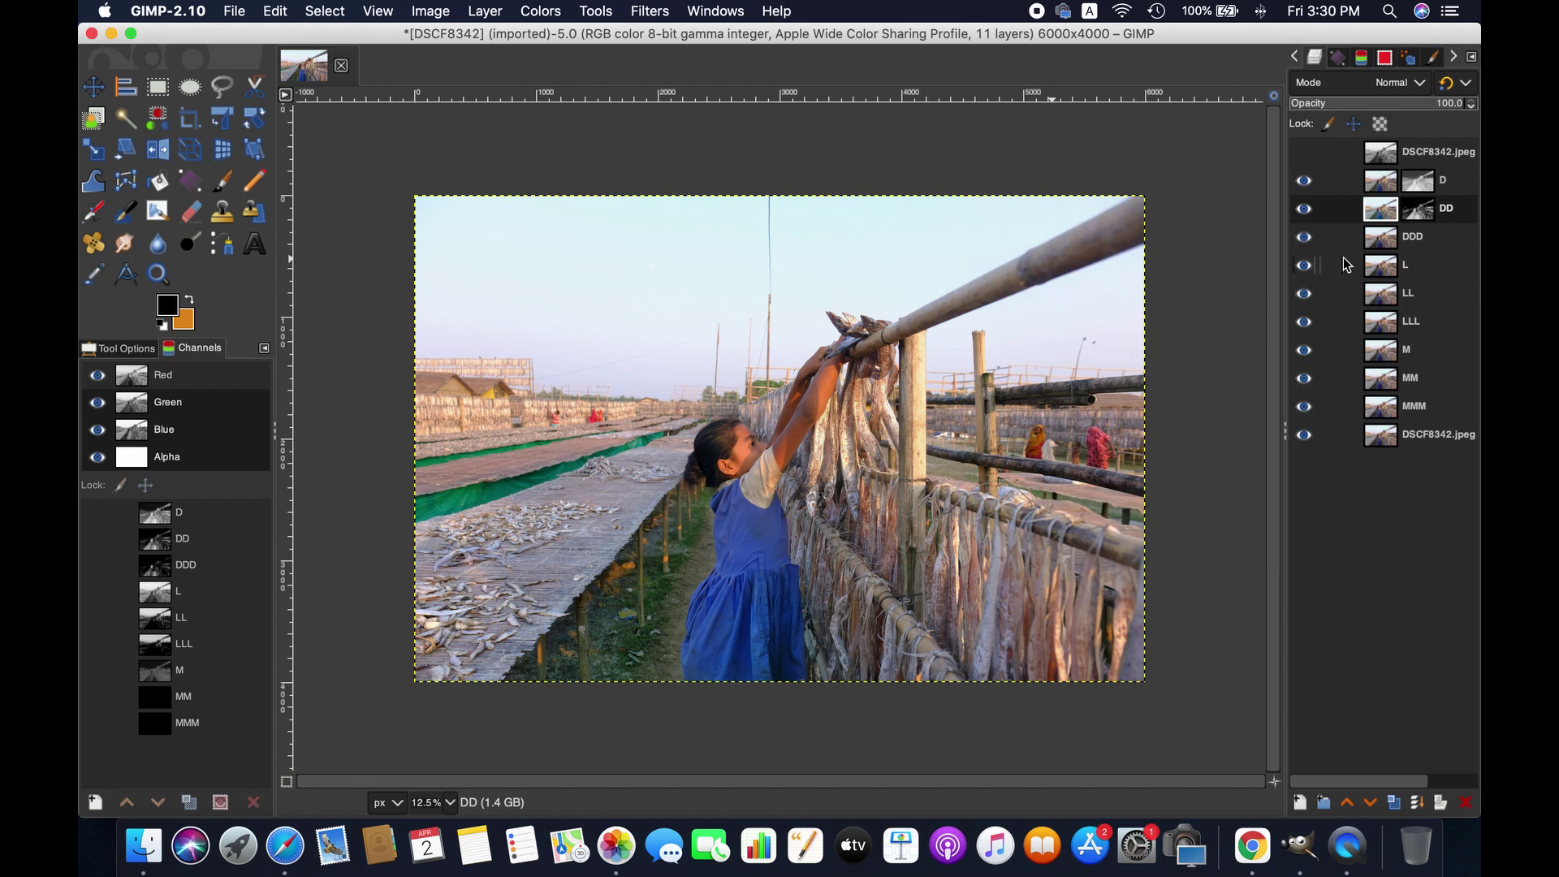
Add a layer mask to layer DDD built from the DDD channel.
click(1384, 244)
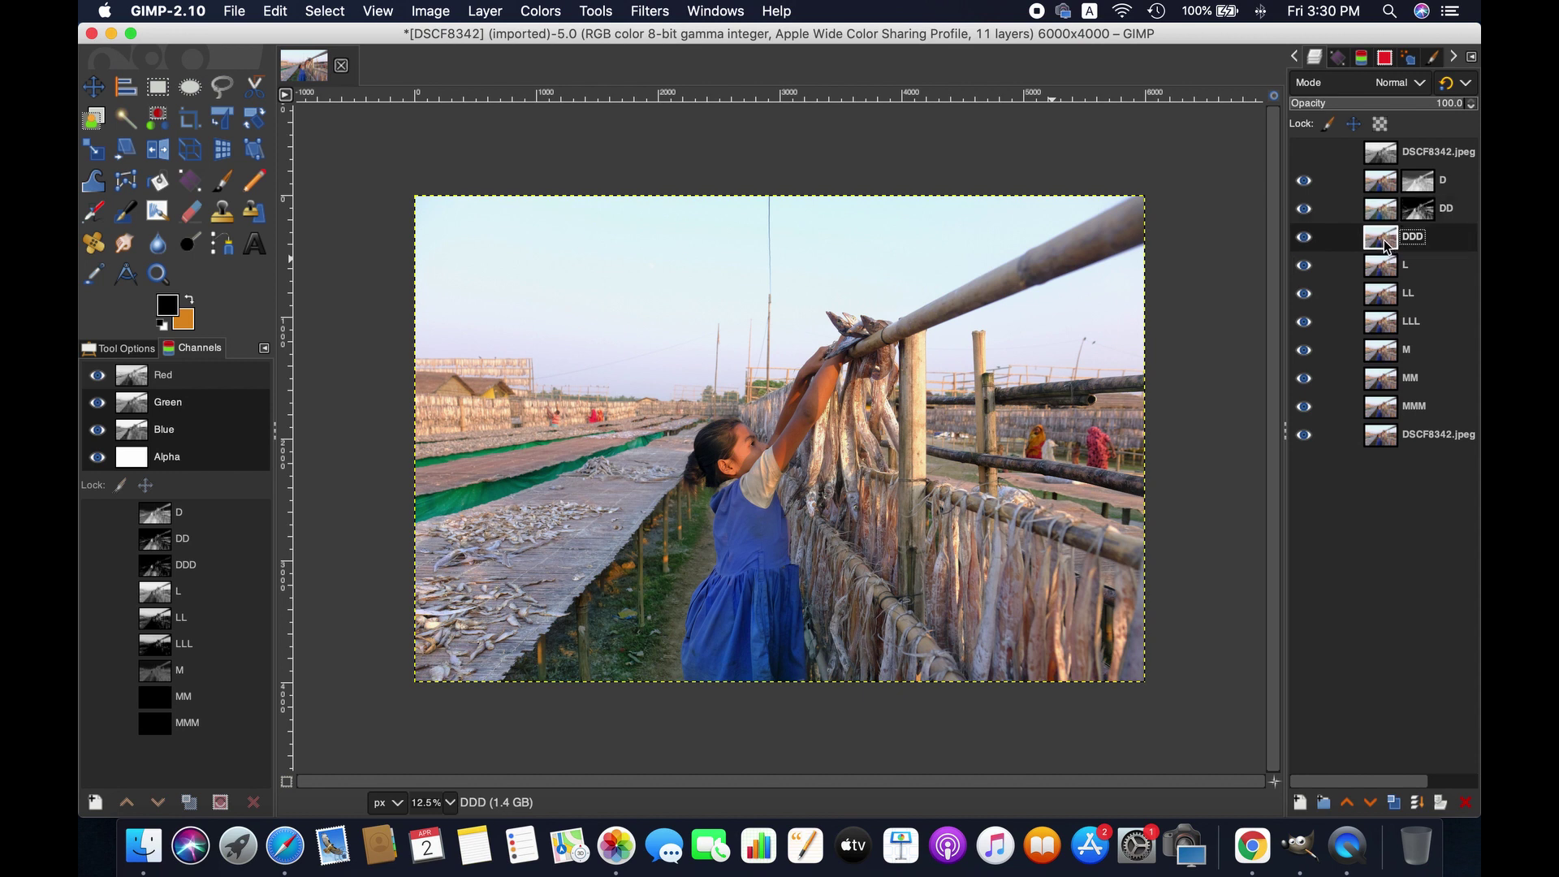
right_click(1383, 244)
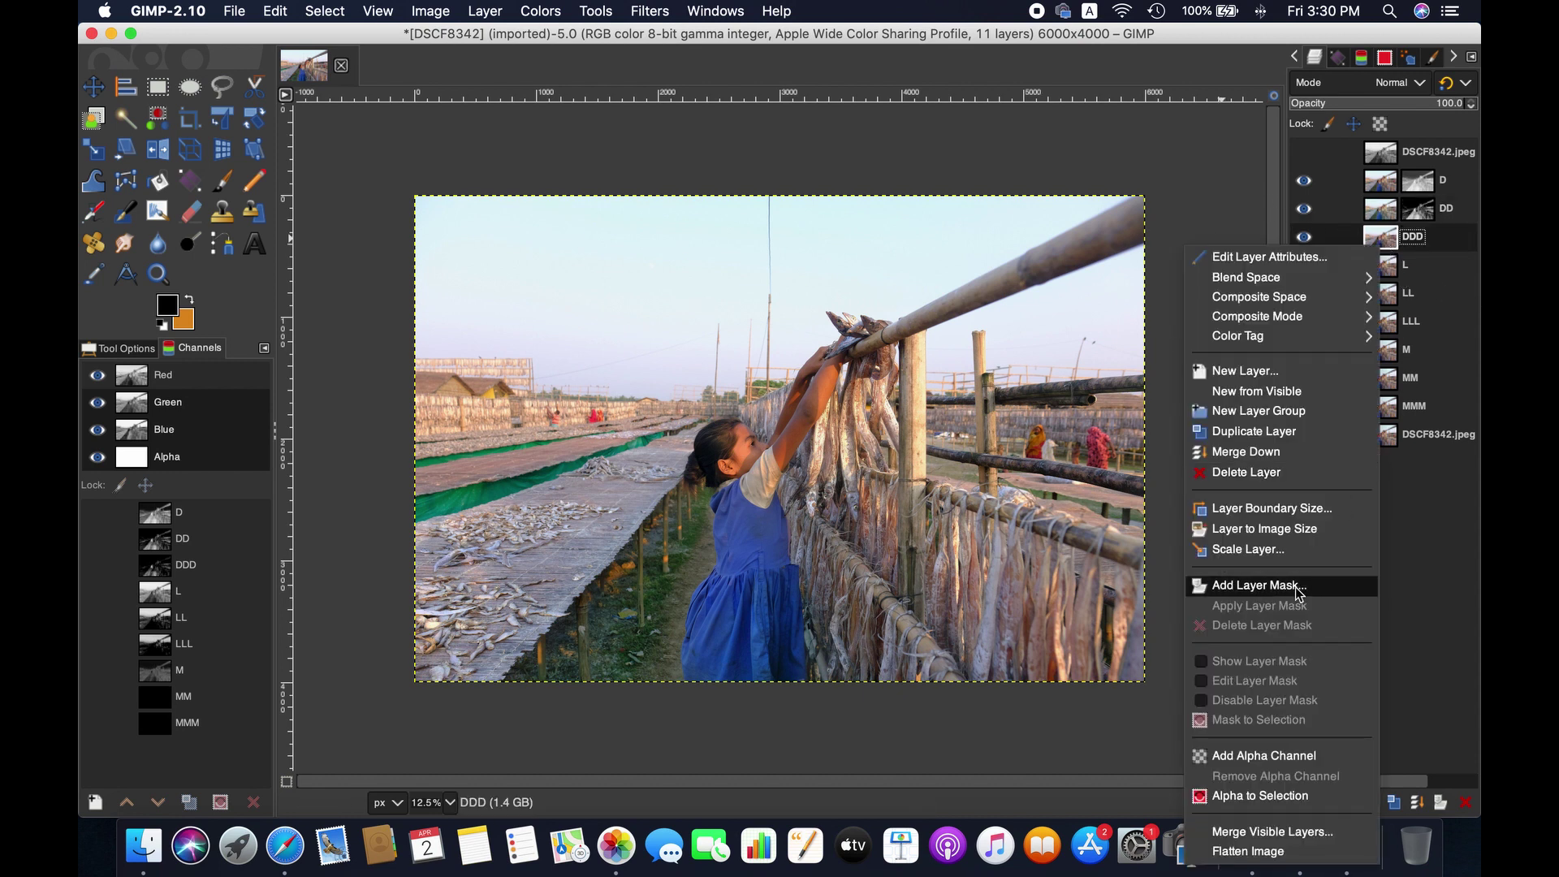
click(1344, 586)
click(1363, 631)
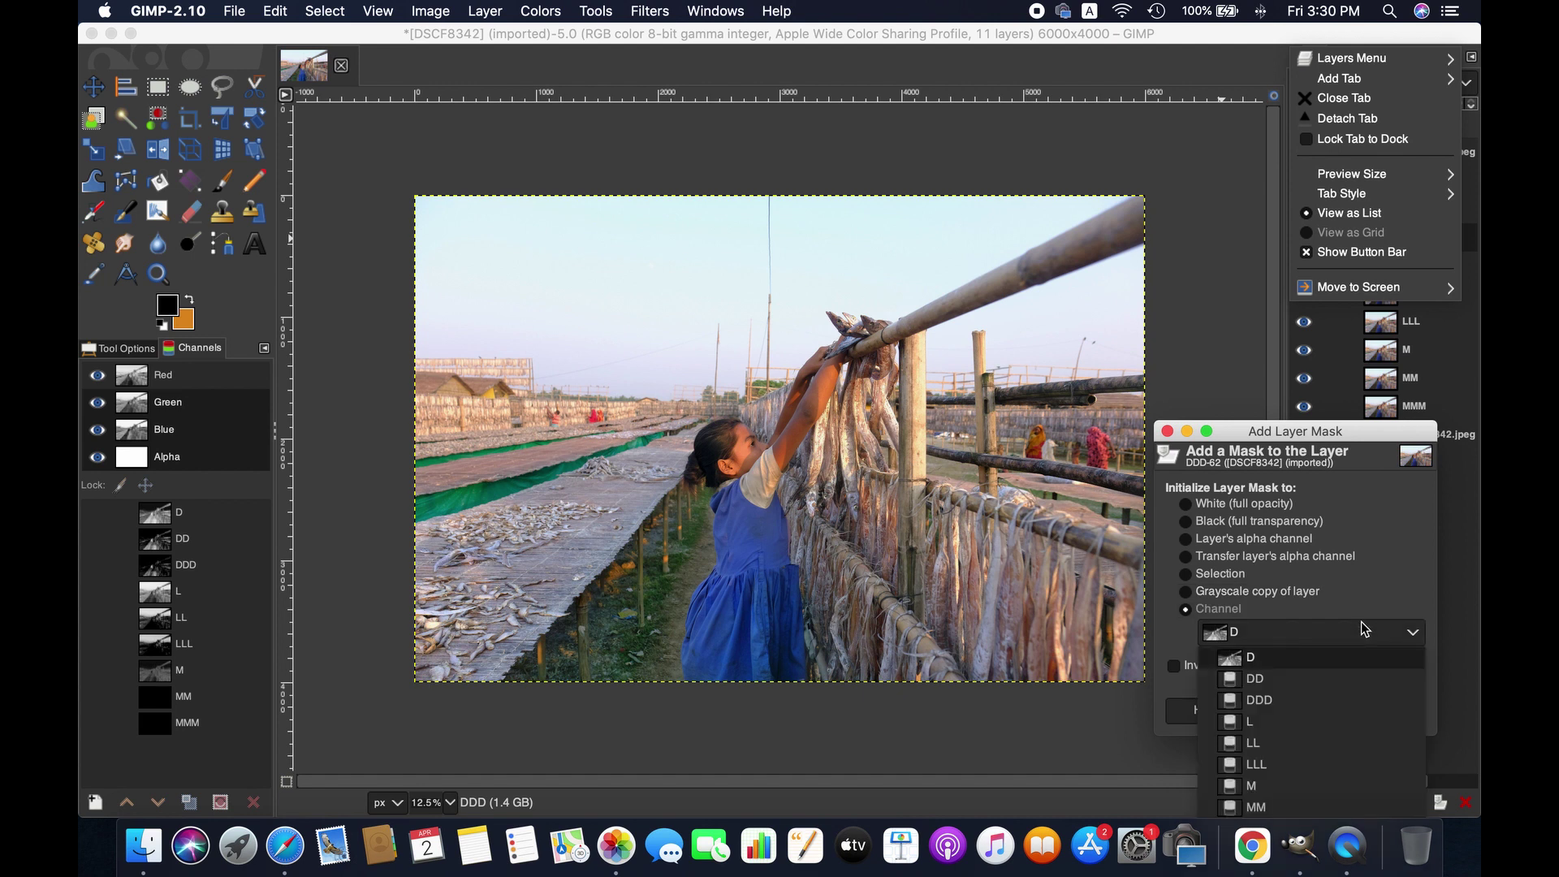
click(1322, 696)
click(1395, 718)
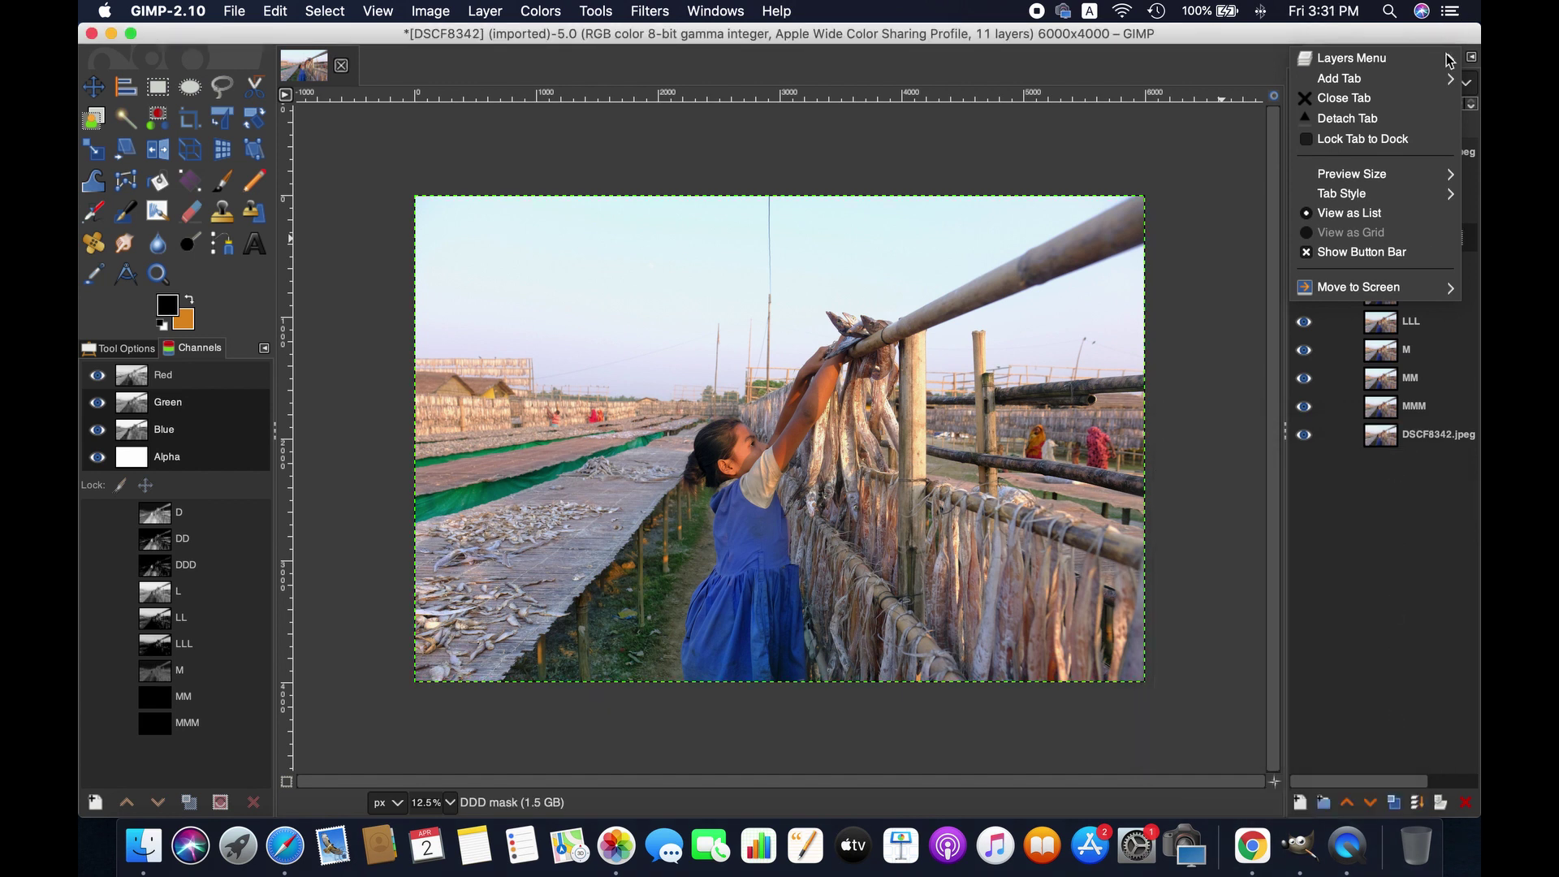
Bring back the layers list and target DDD's image rather than its mask.
click(1472, 57)
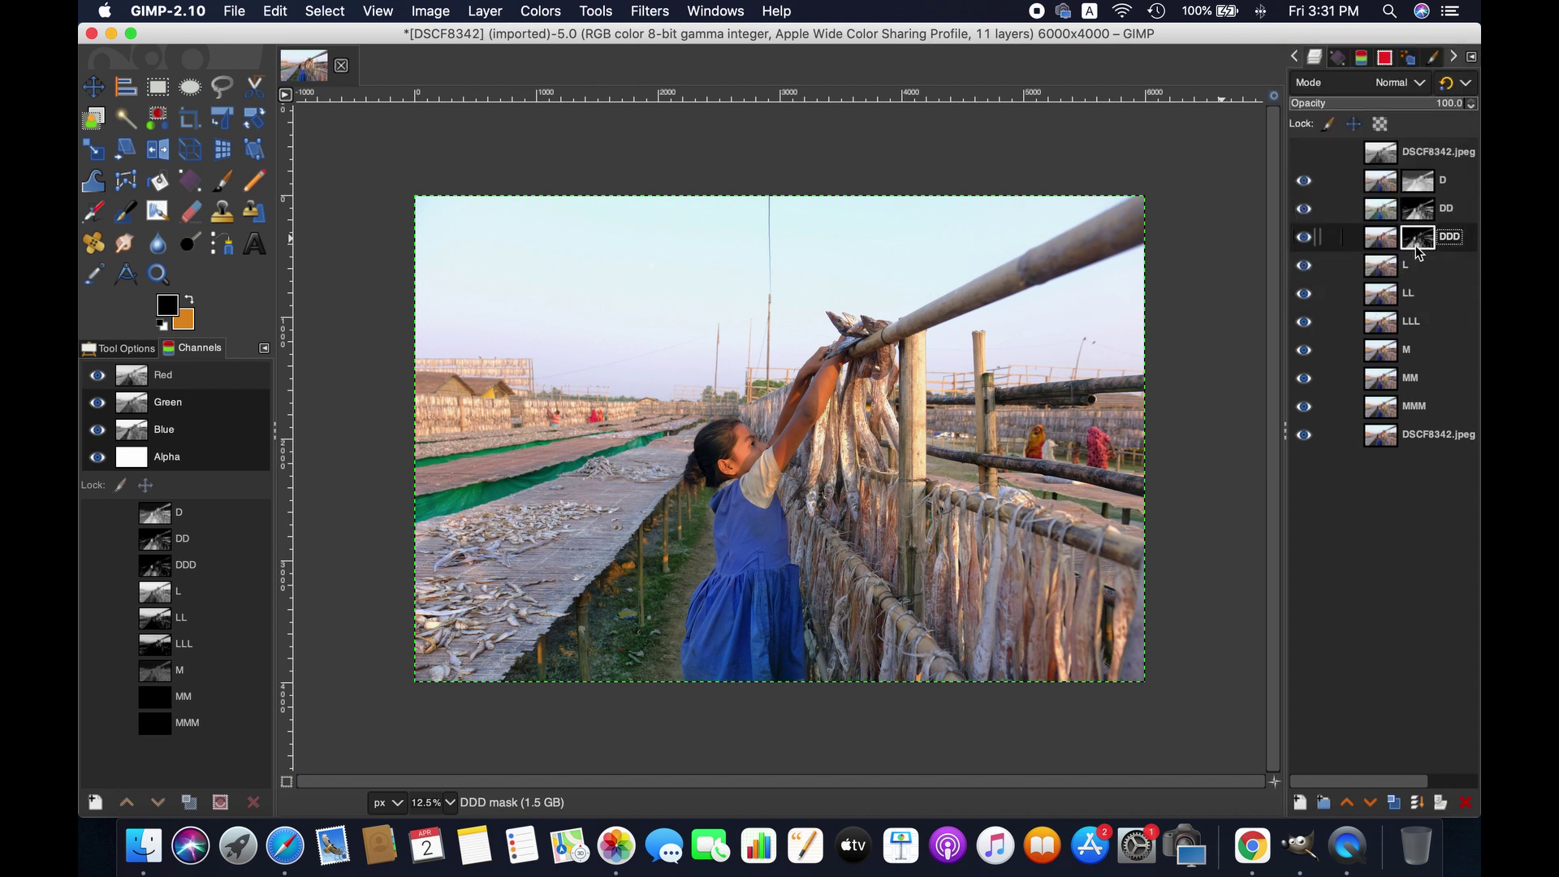
click(1391, 241)
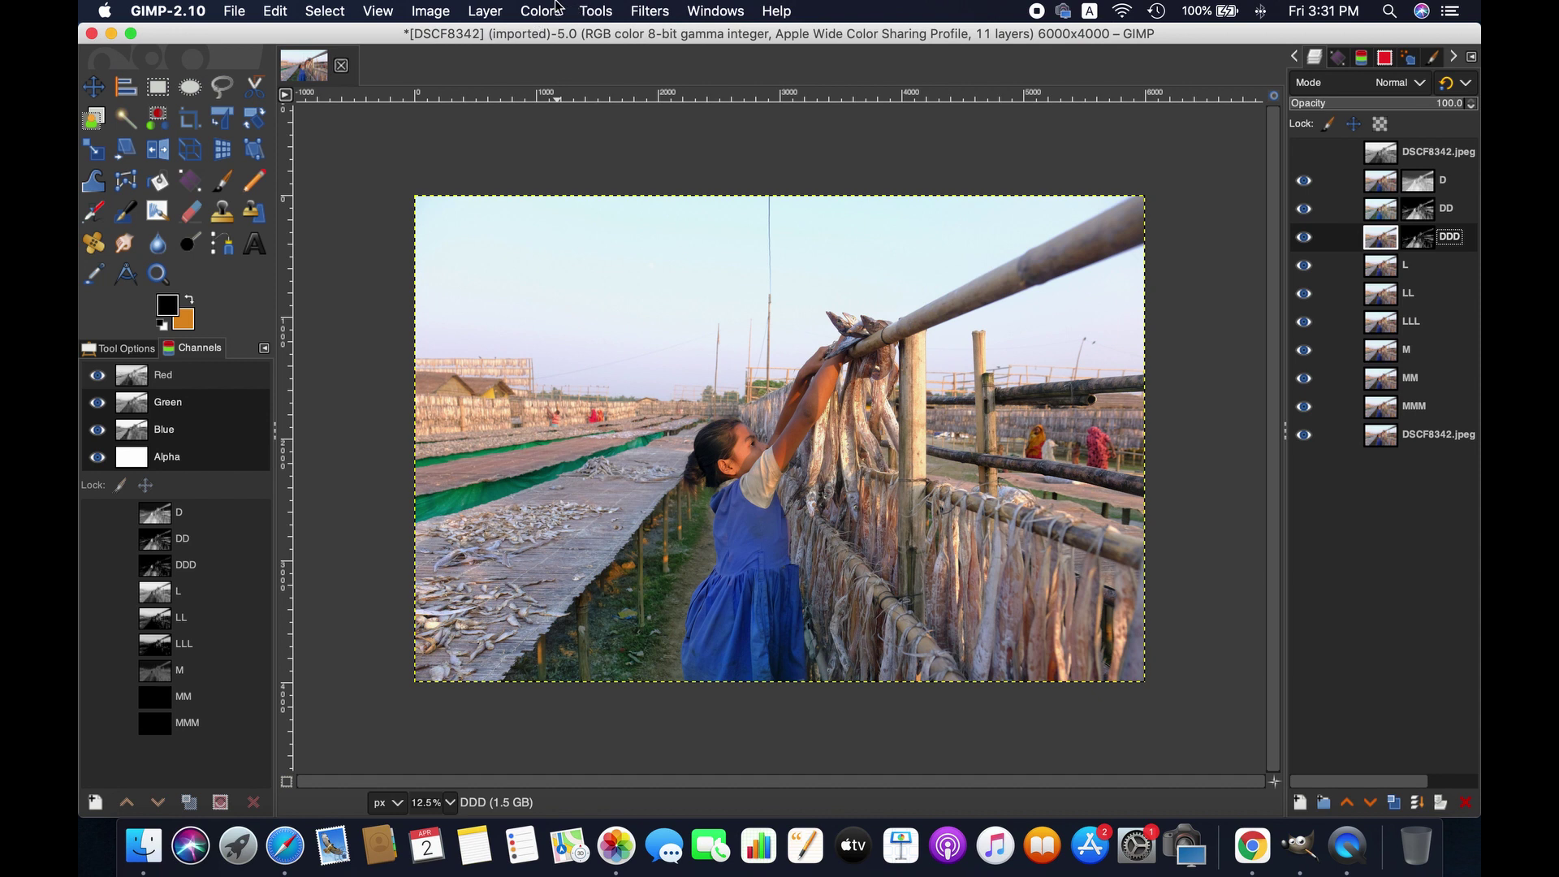
click(540, 11)
Apply Shadows-Highlights to layer DDD with Shadows raised to about 56.36.
click(606, 146)
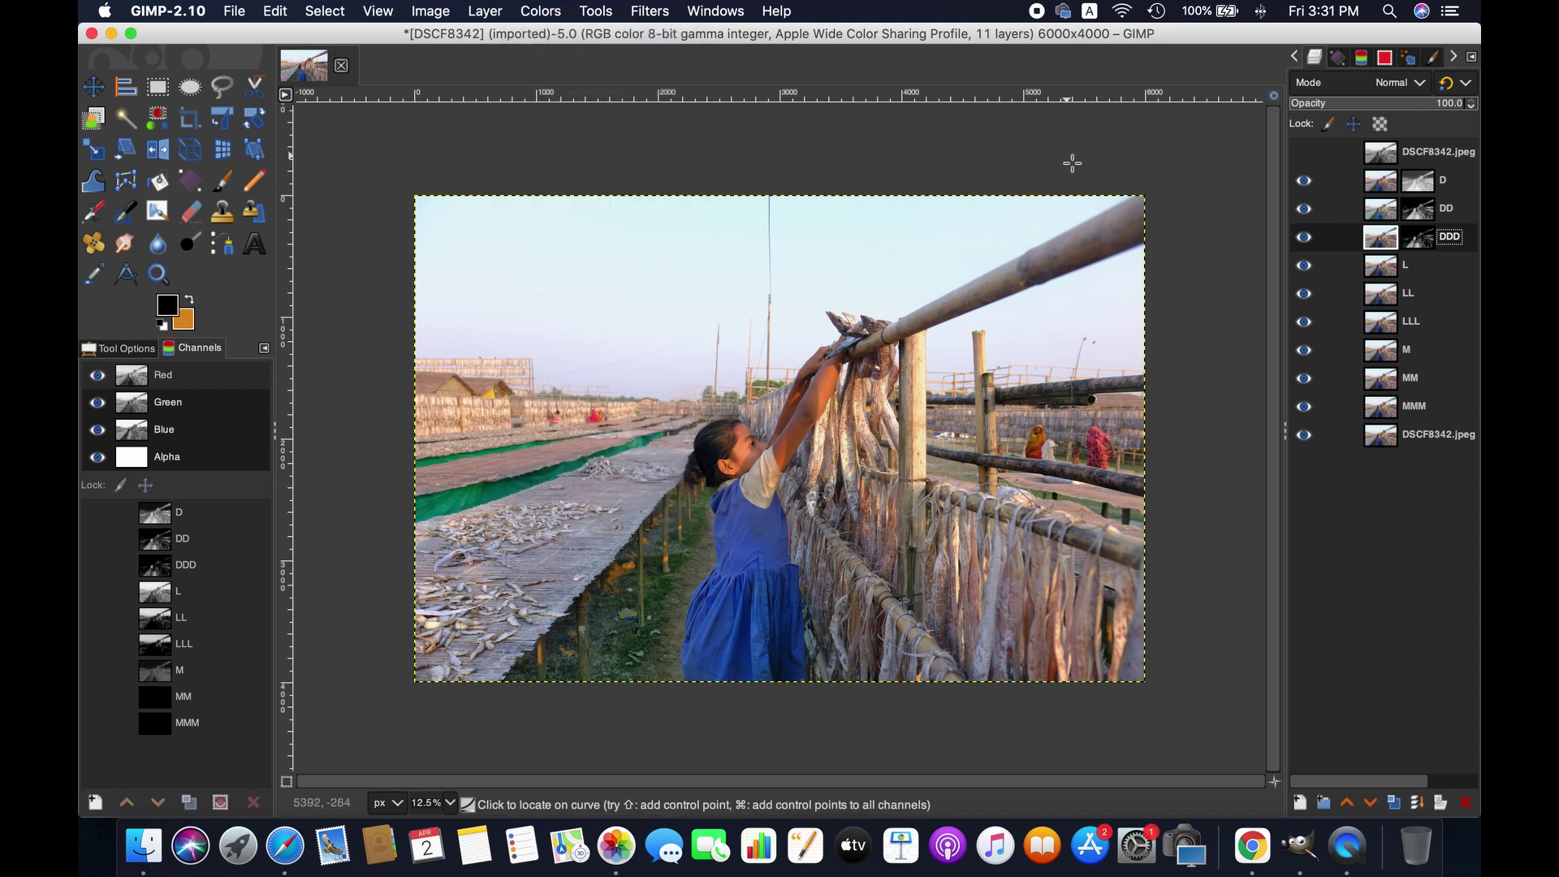
click(1294, 125)
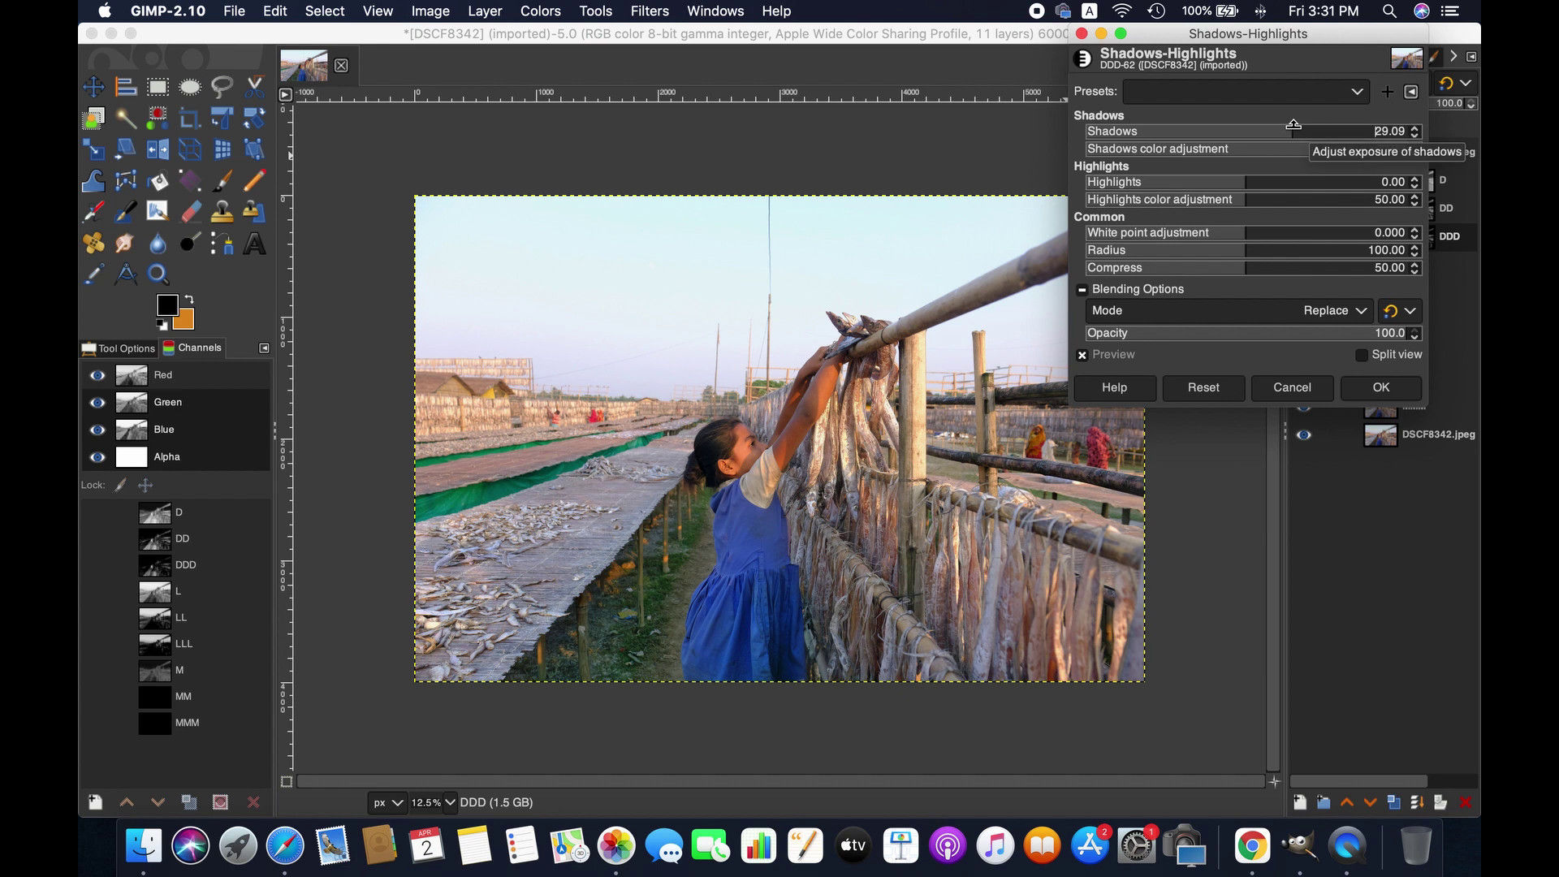
click(1296, 124)
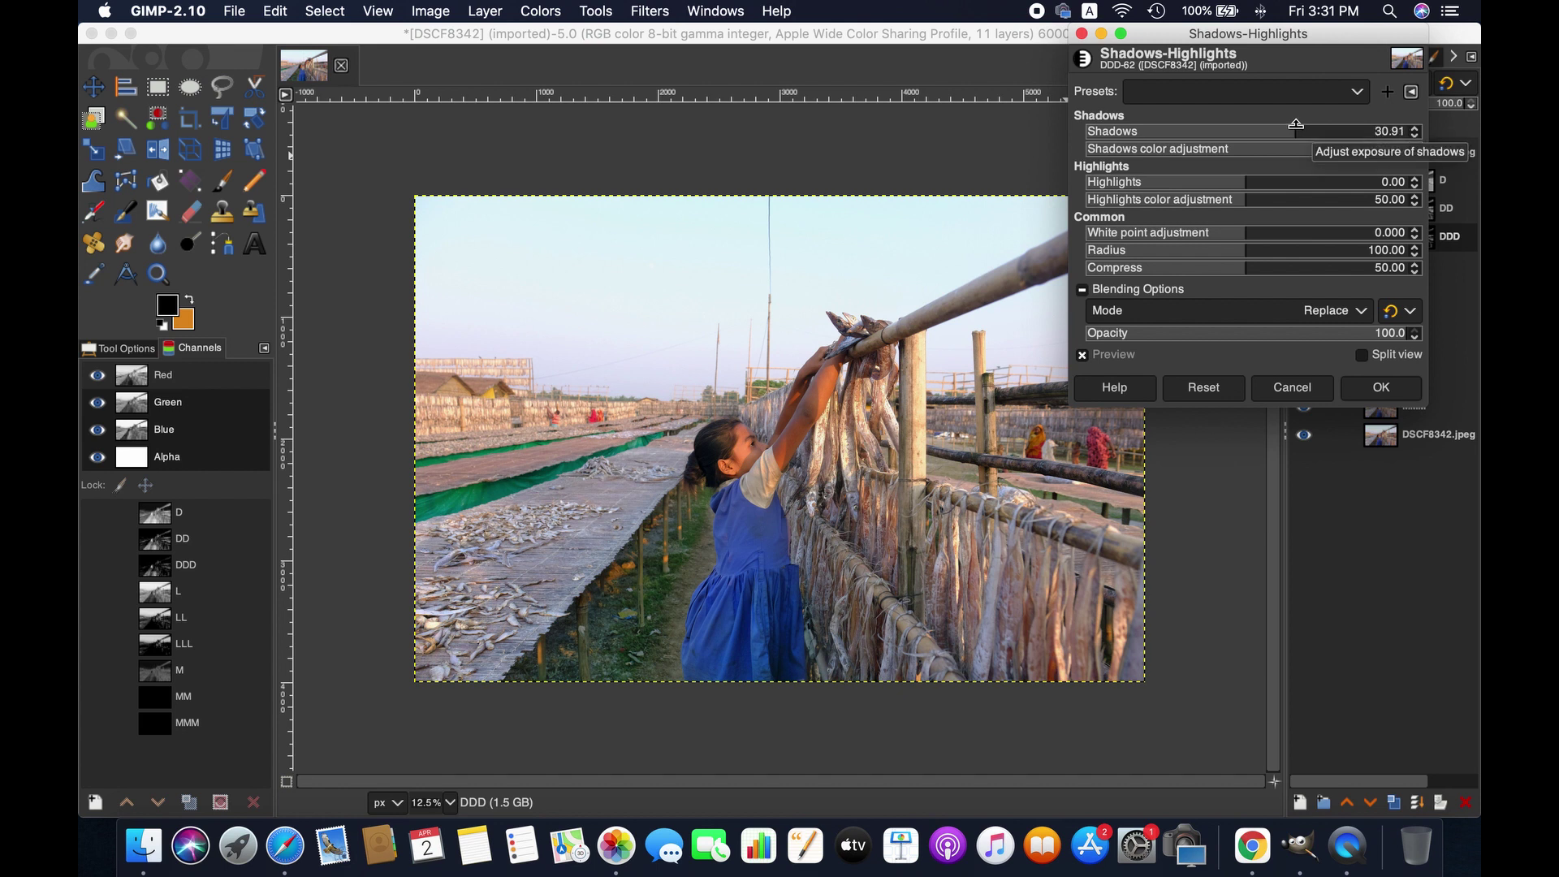
click(1336, 127)
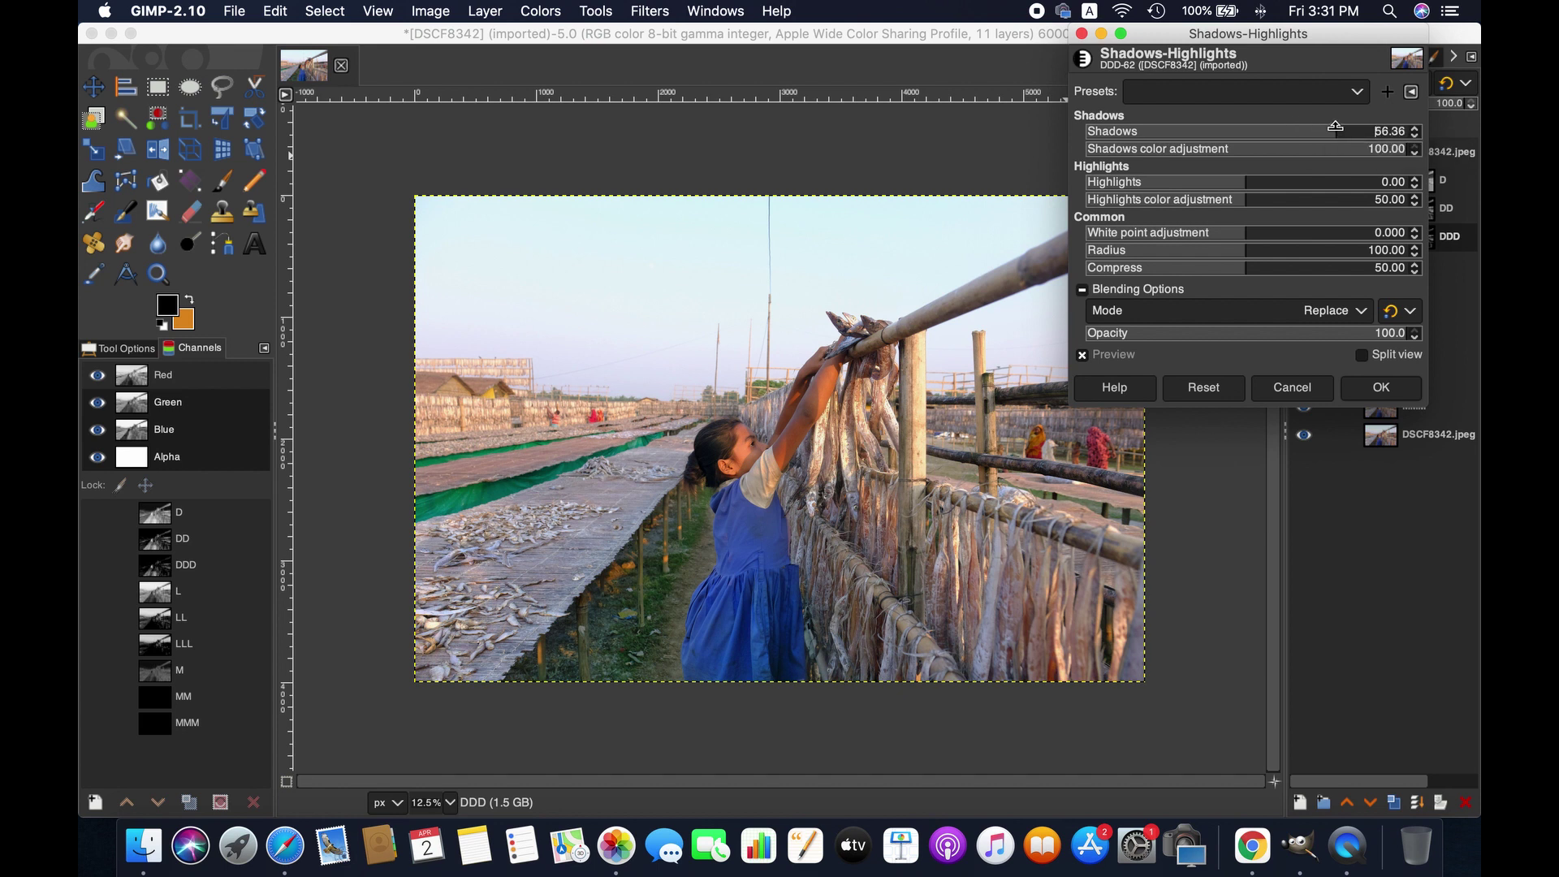
click(1357, 394)
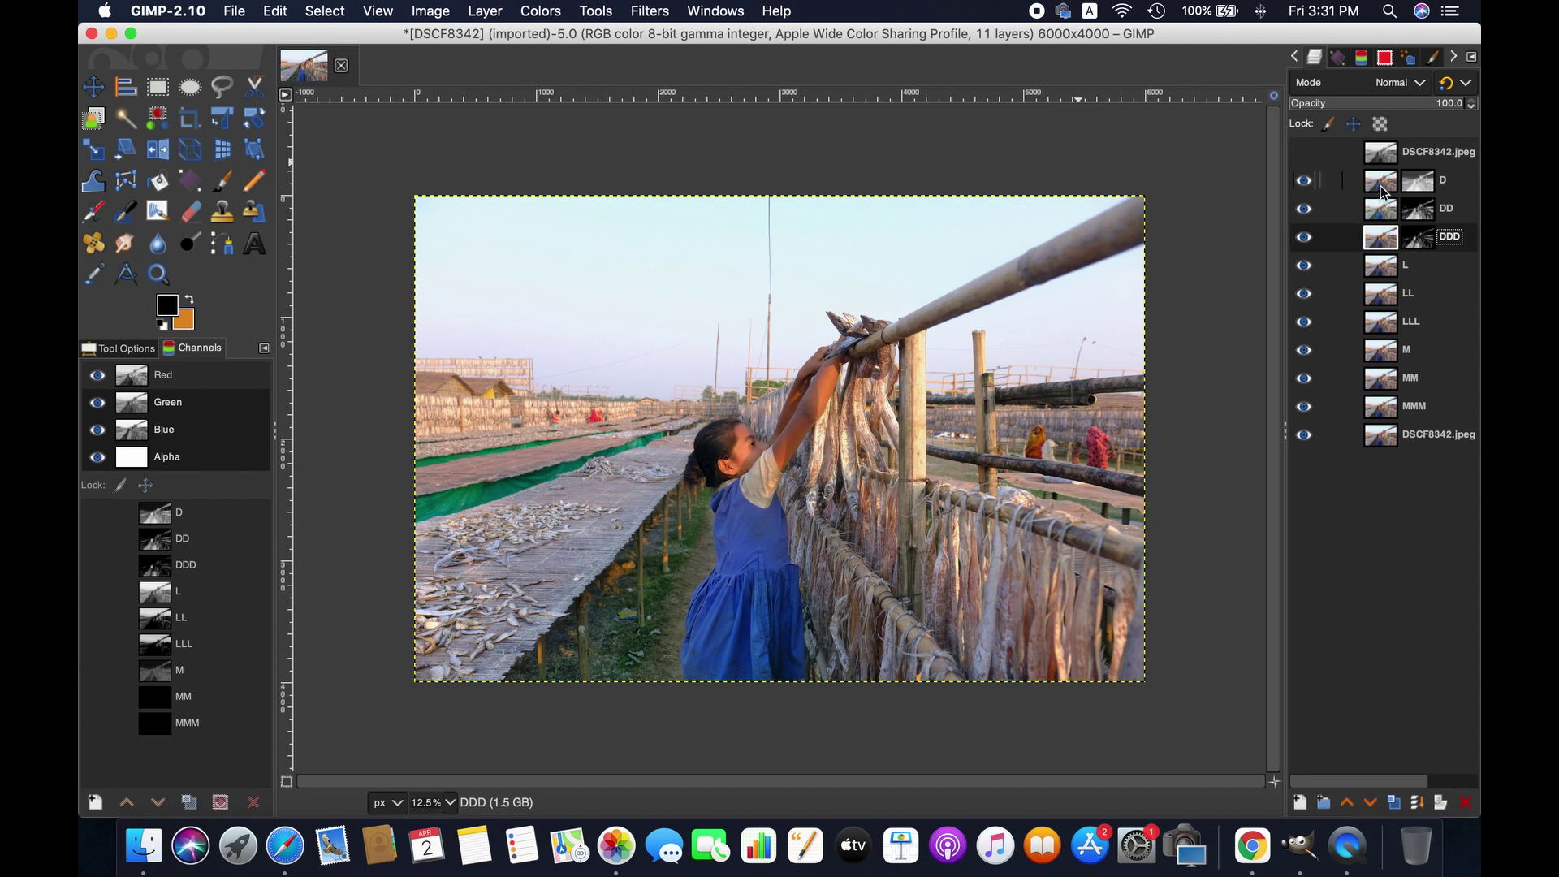
Boost layer DD's saturation with a Scale of 1.082.
click(1383, 213)
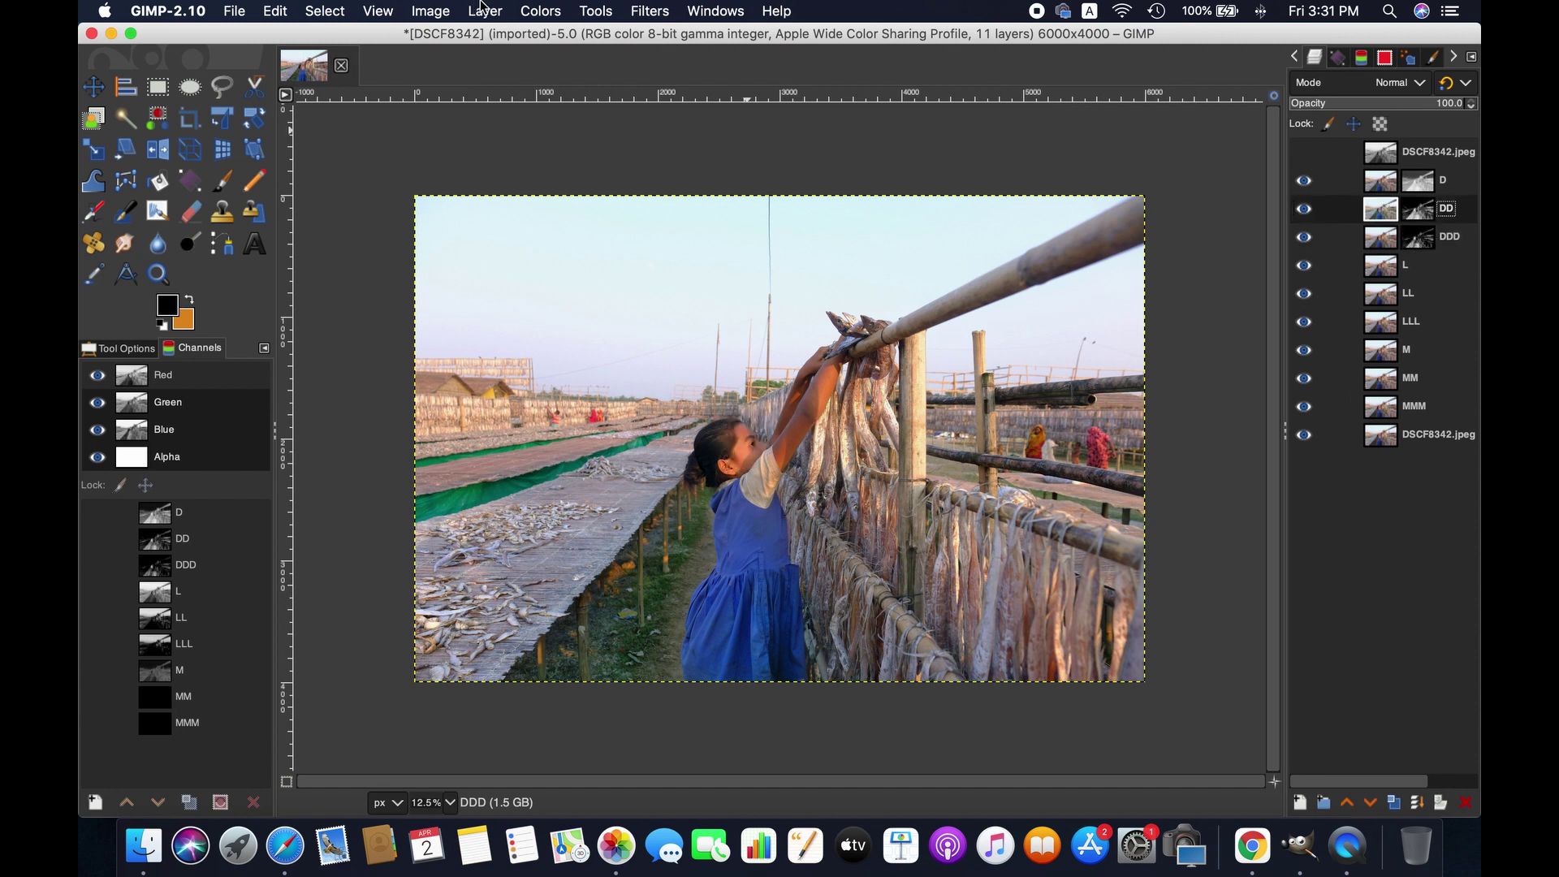
click(536, 9)
click(985, 150)
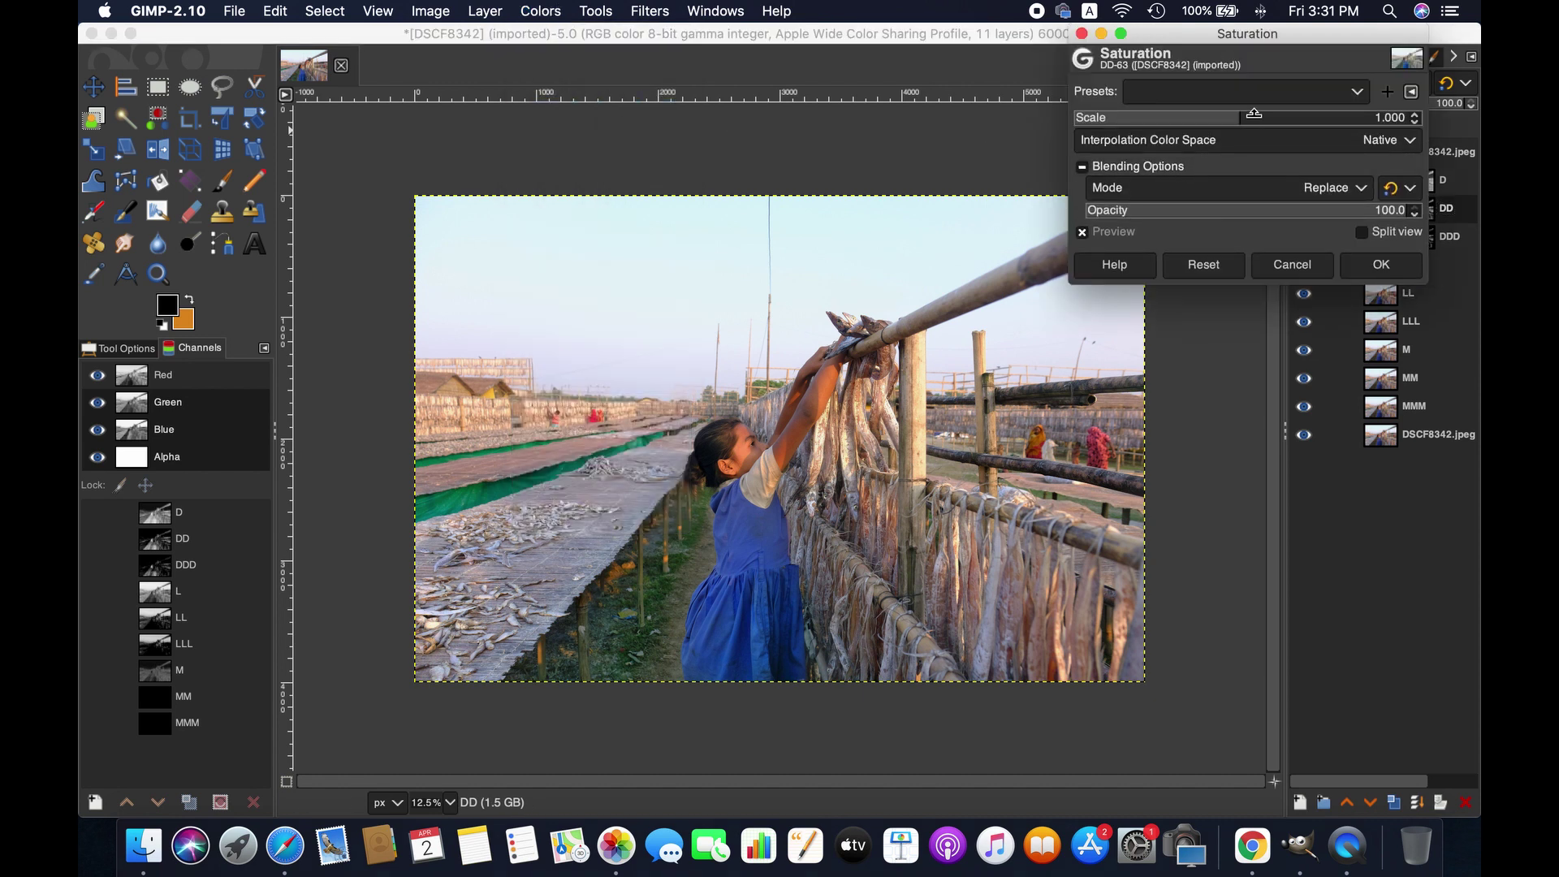
click(1255, 113)
click(1372, 268)
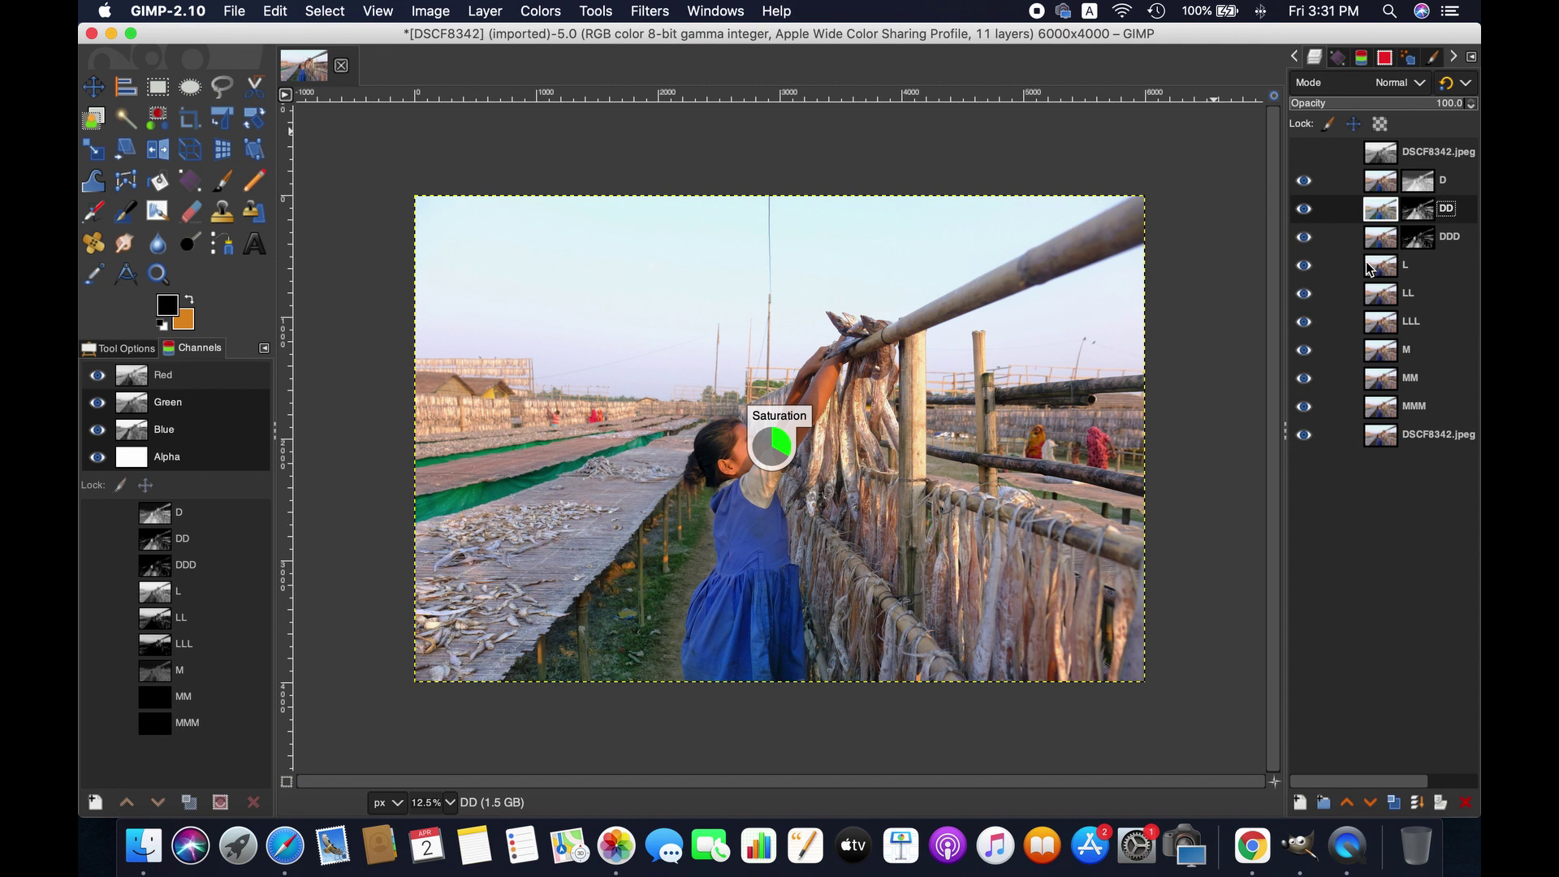
Boost layer DDD's saturation with a Scale of 1.070.
click(1381, 236)
key(super+shift+f)
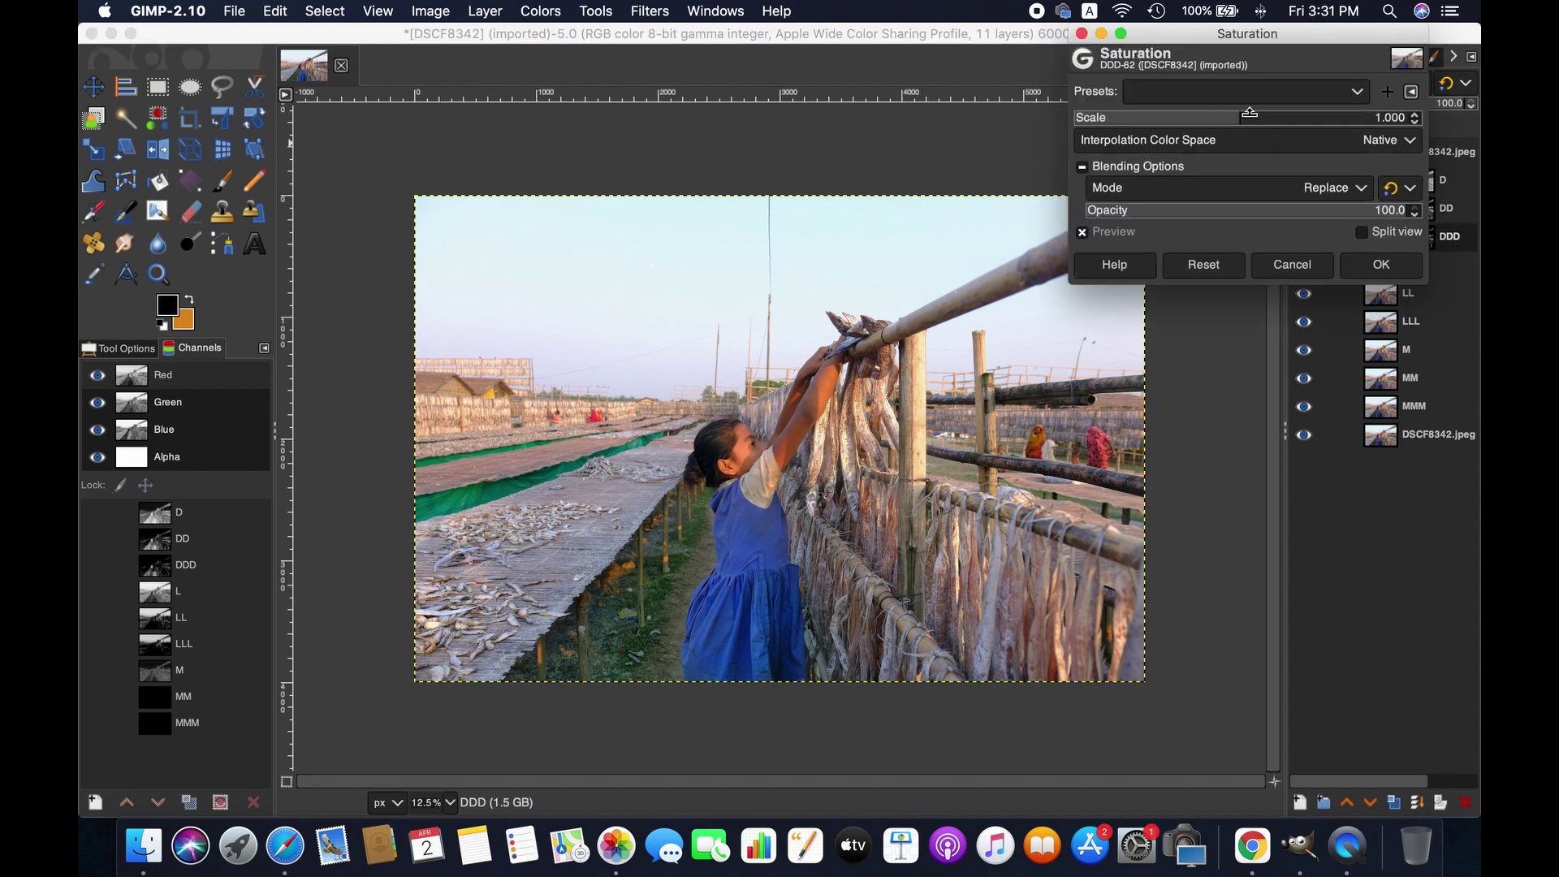
click(1250, 112)
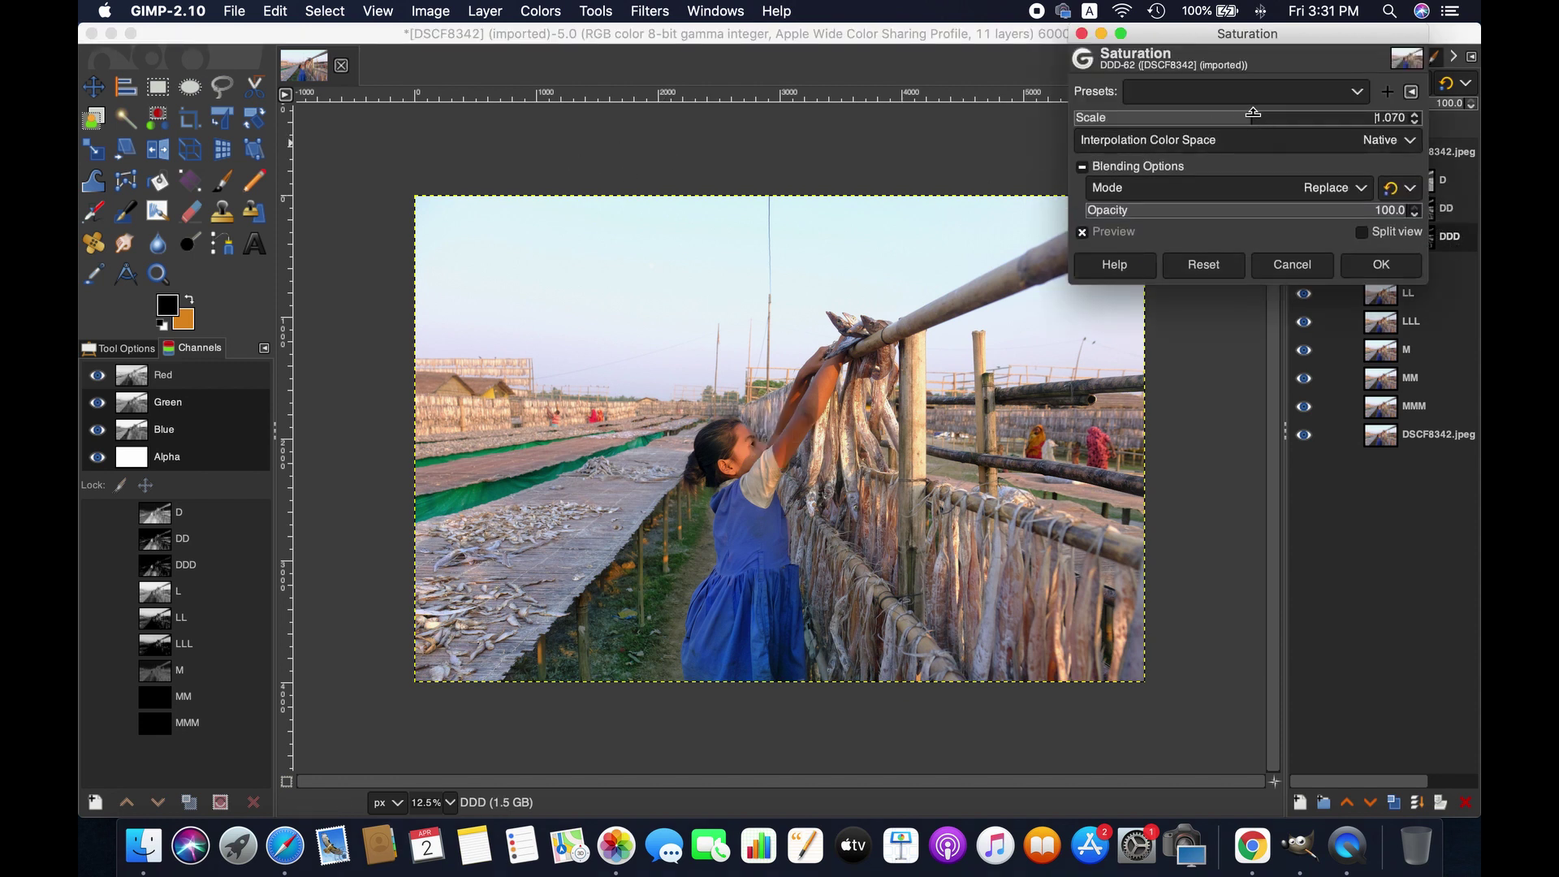
click(1380, 266)
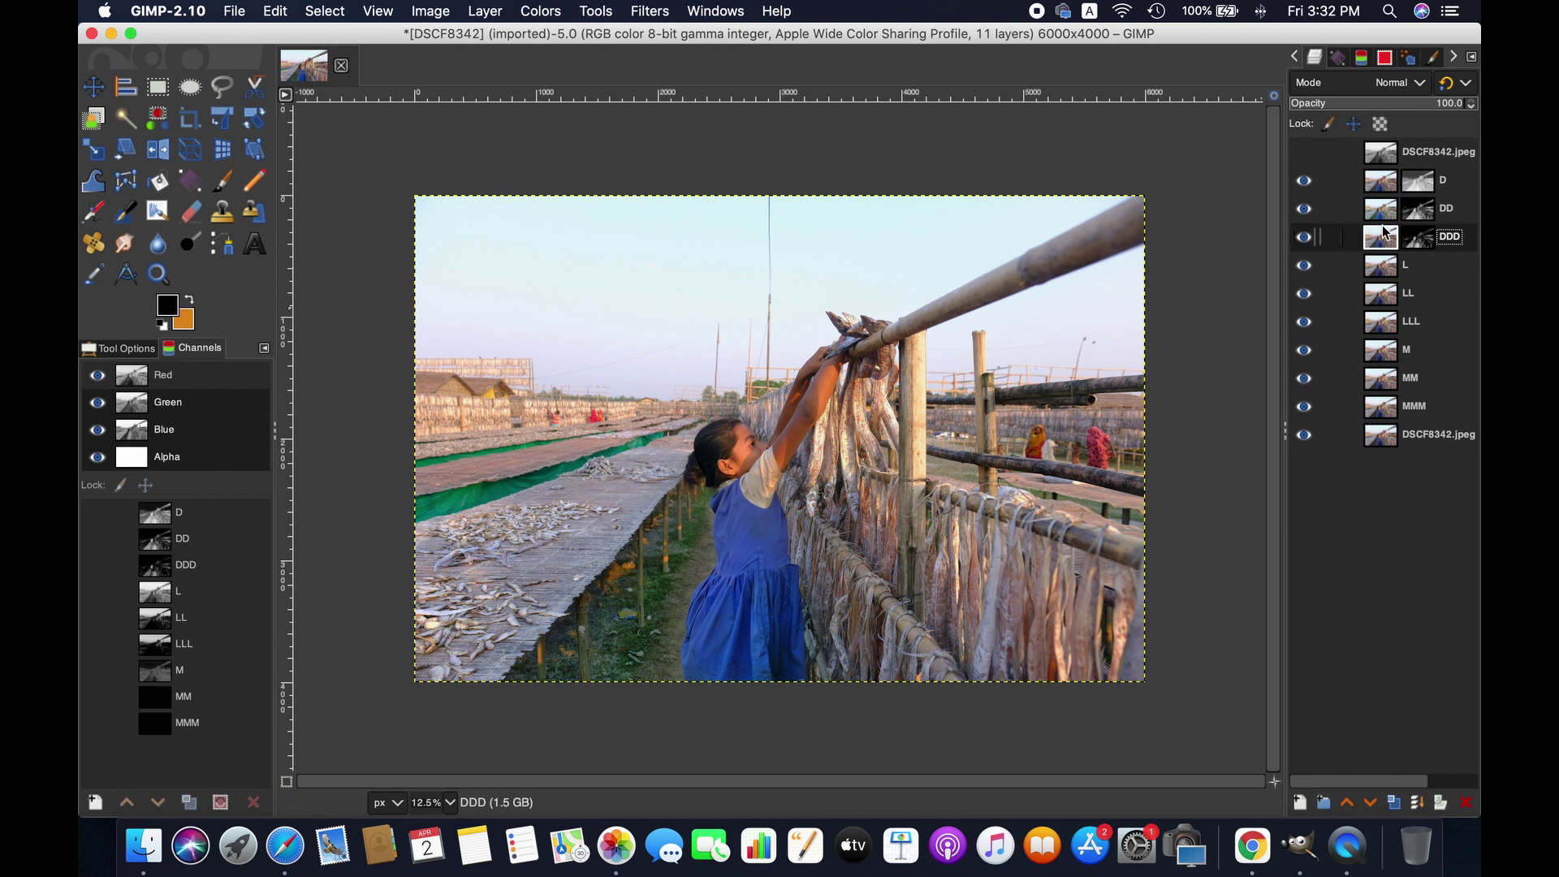
Nudge layer DD's contrast up slightly with Brightness-Contrast.
click(1320, 208)
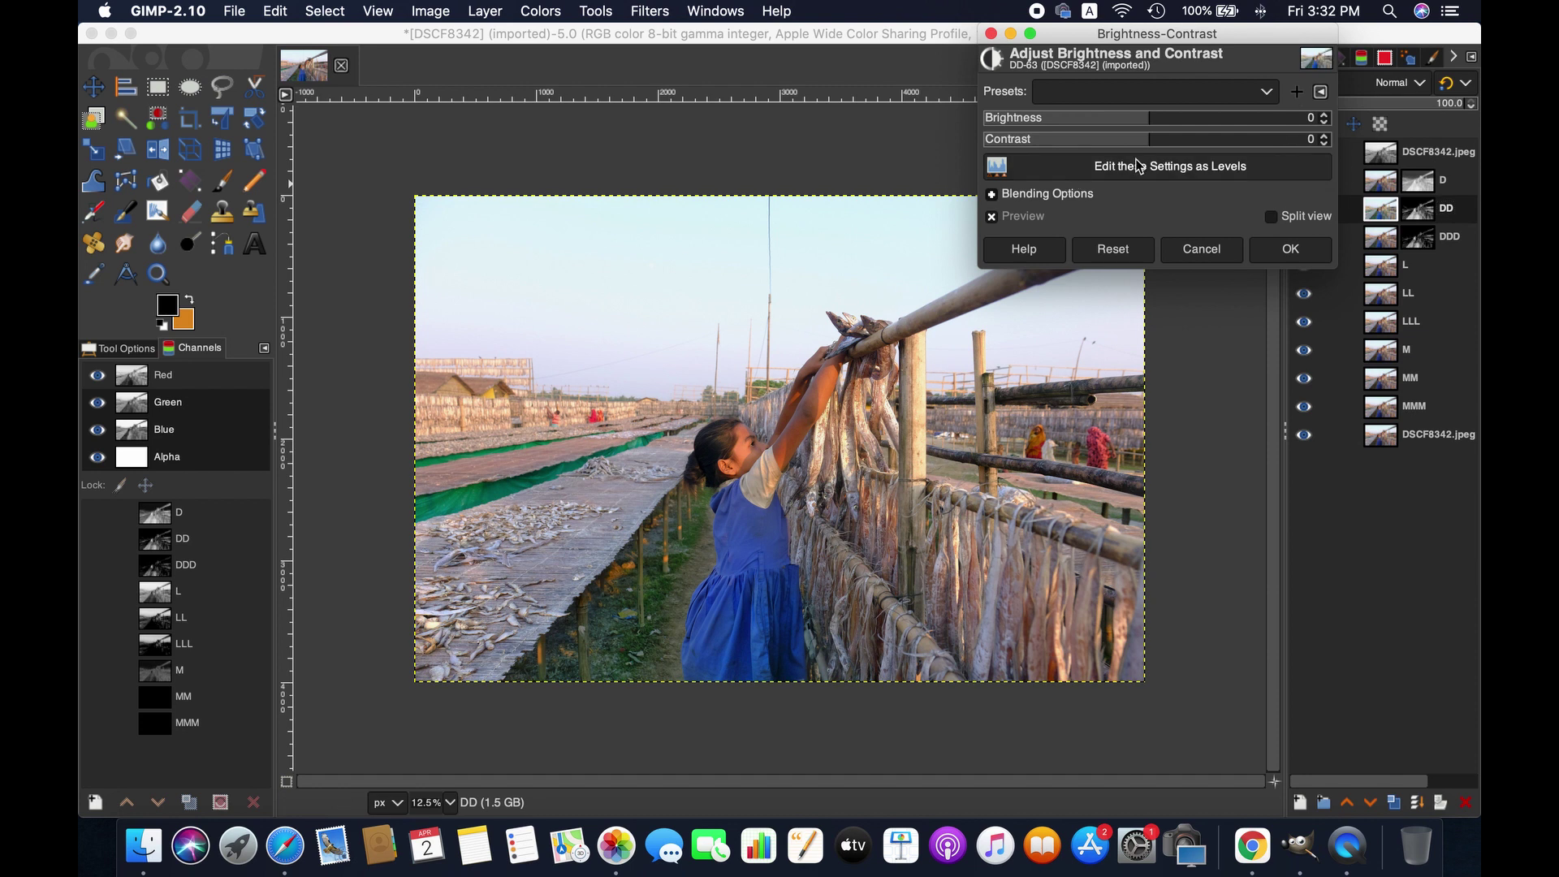
click(1323, 136)
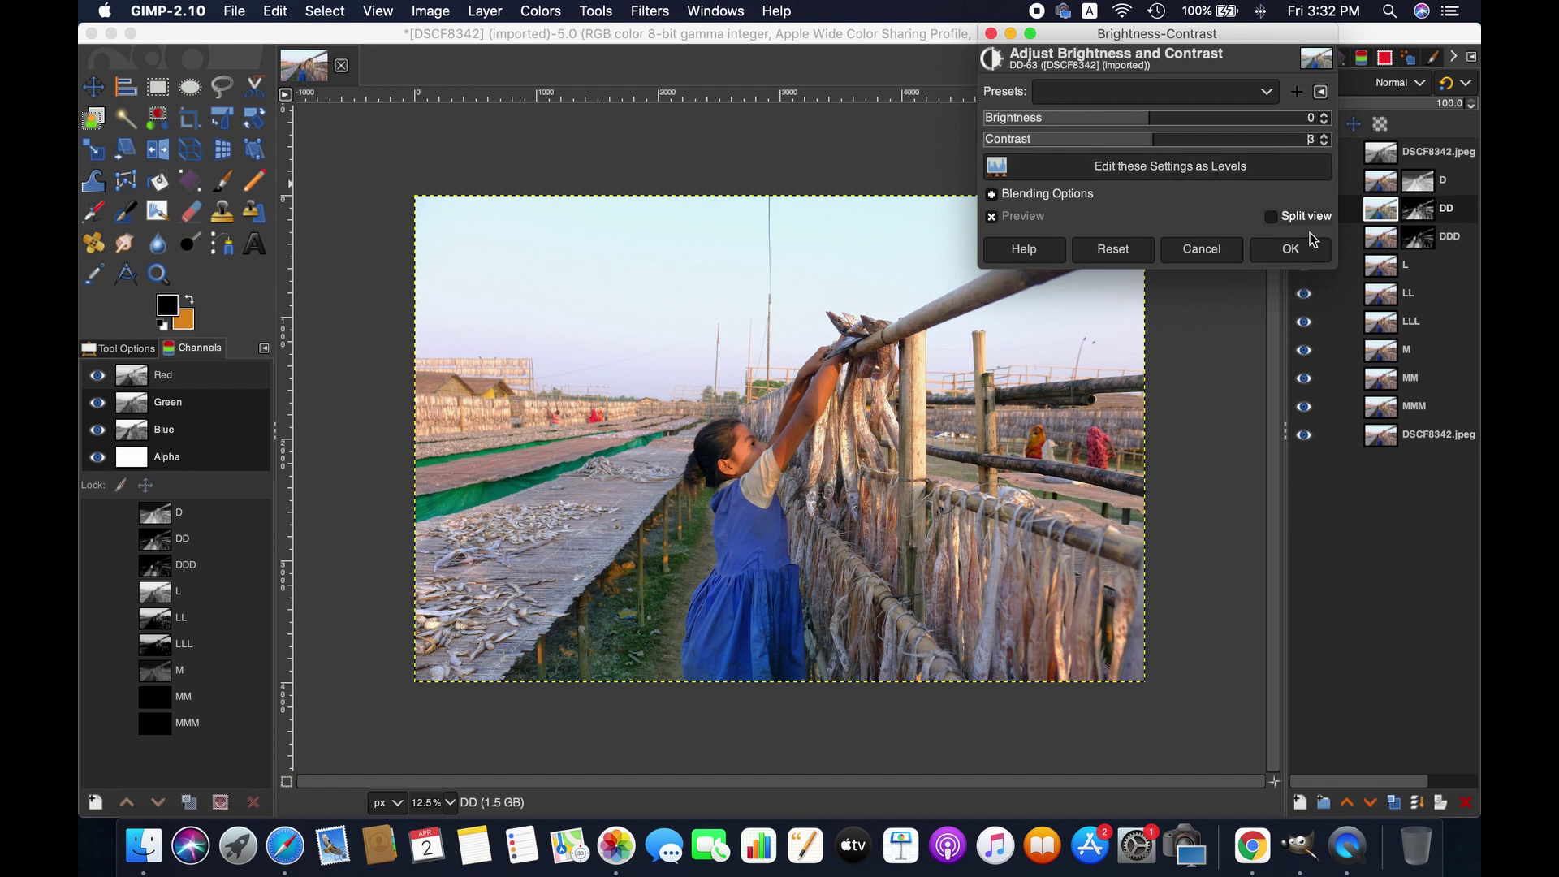
click(1291, 250)
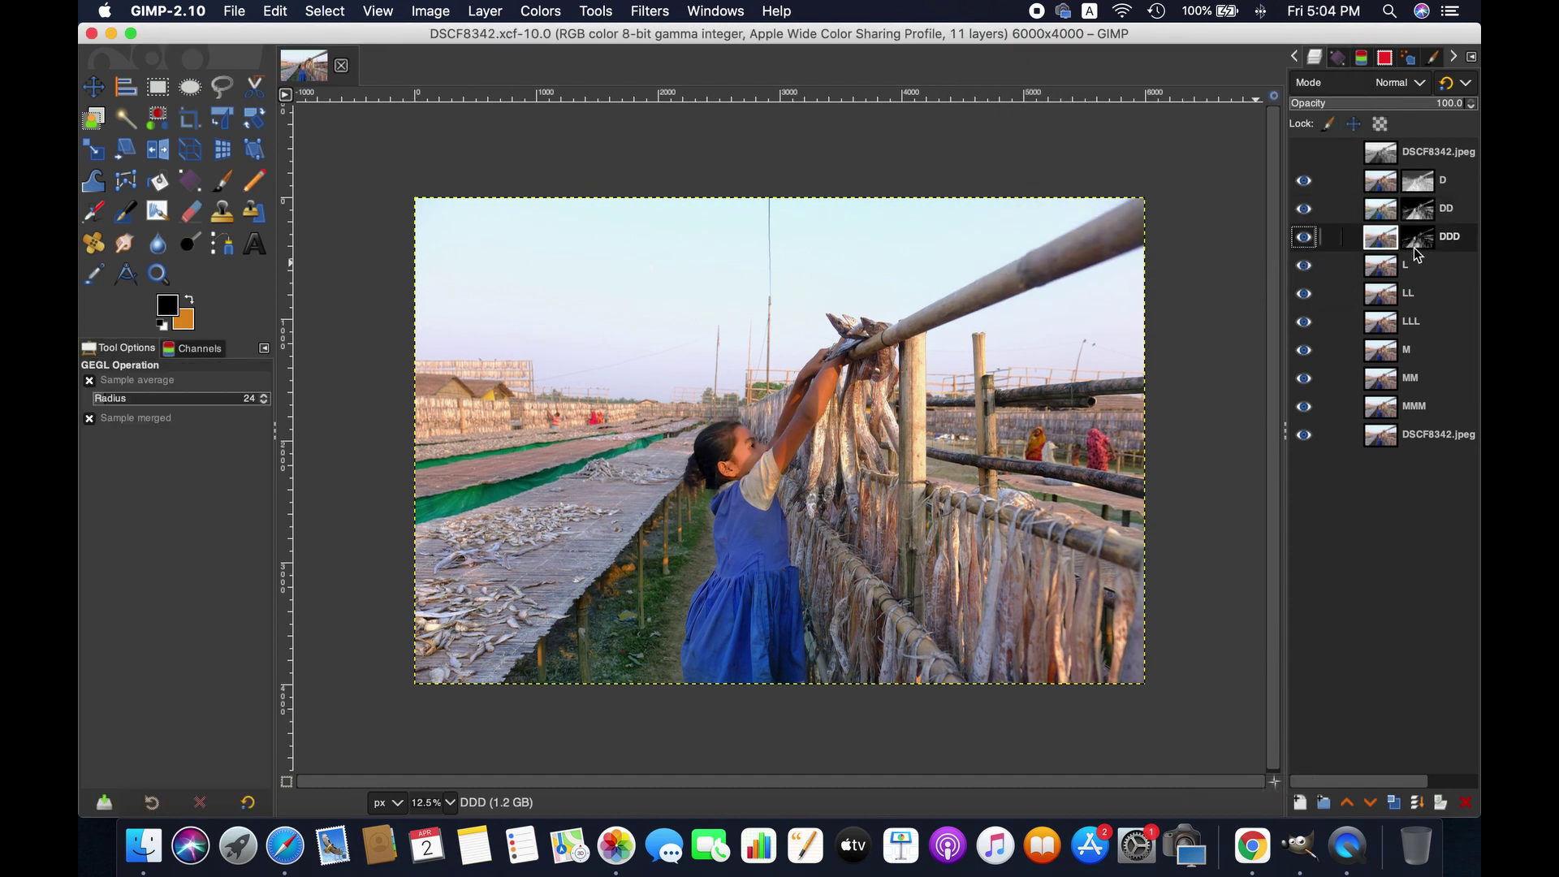
Mask layer L with the L luminosity channel and target its image for editing.
click(1384, 272)
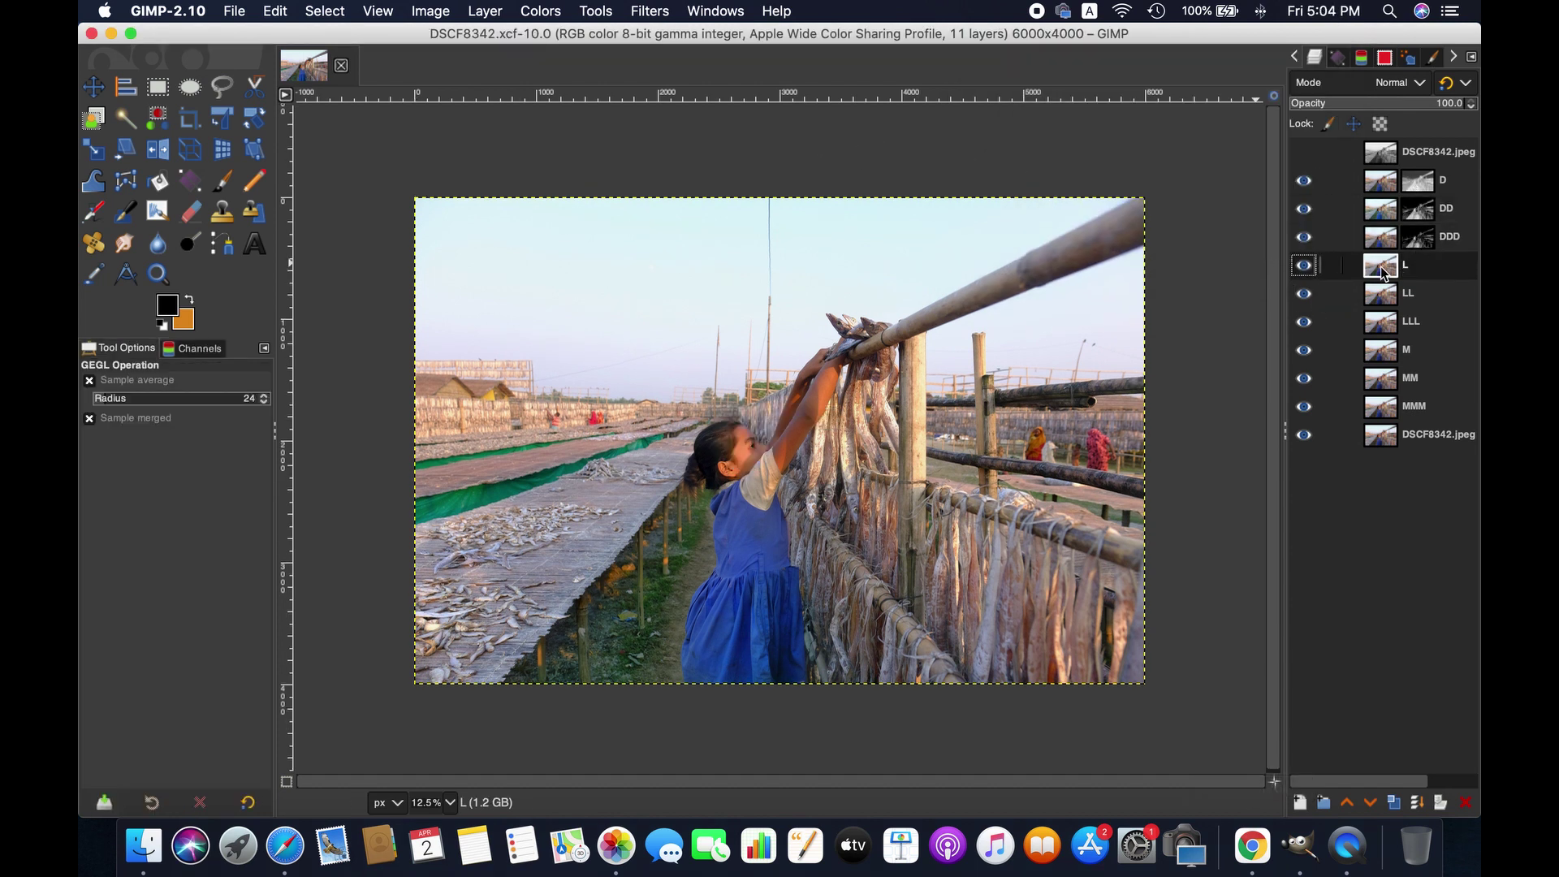
right_click(1384, 271)
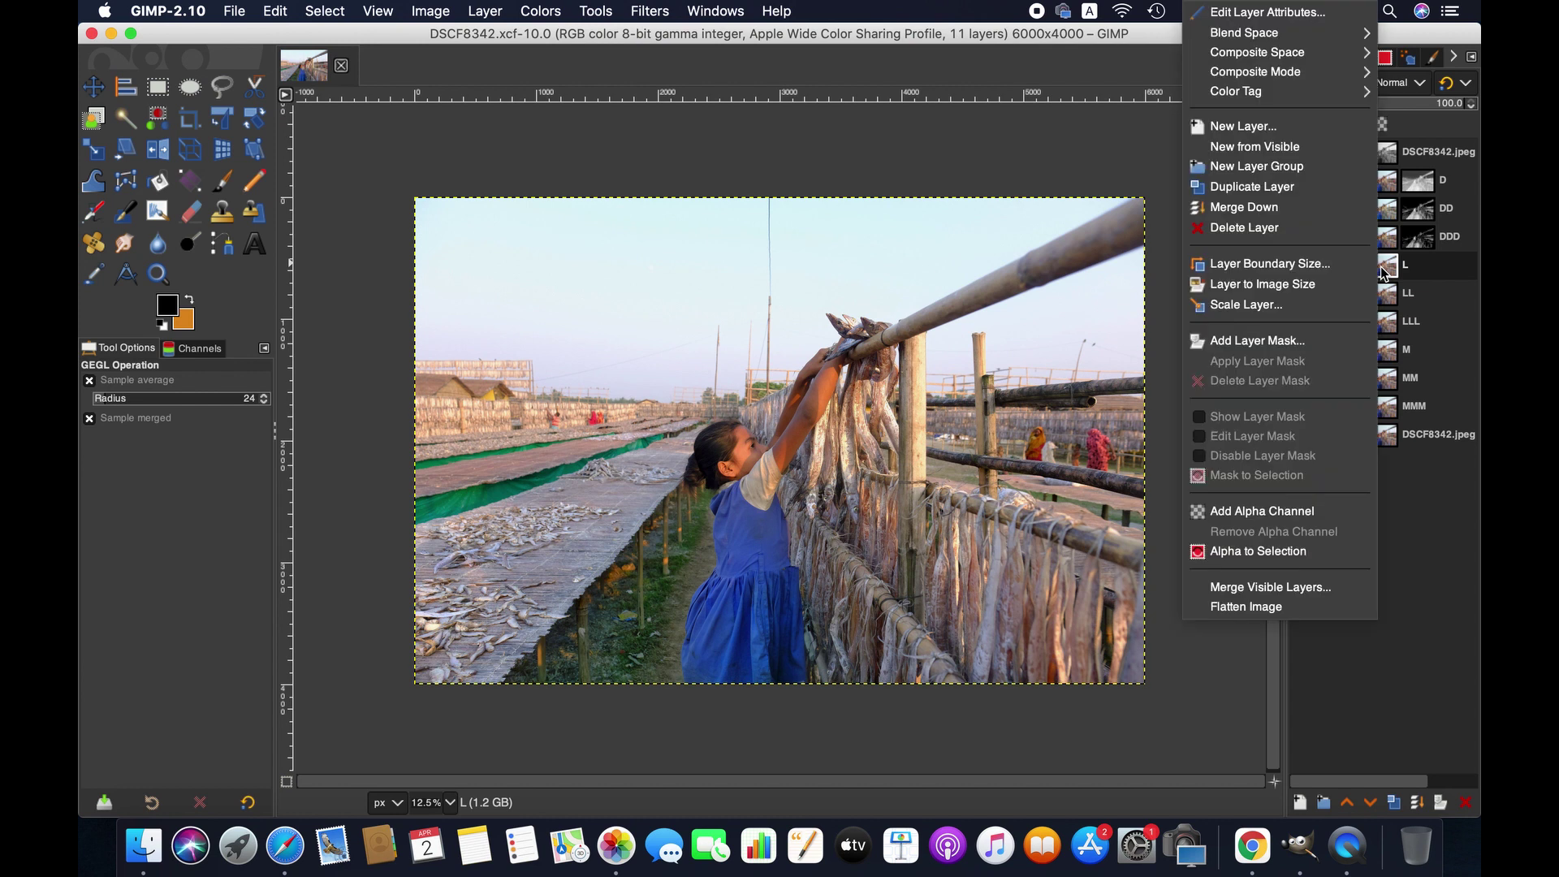
click(1301, 335)
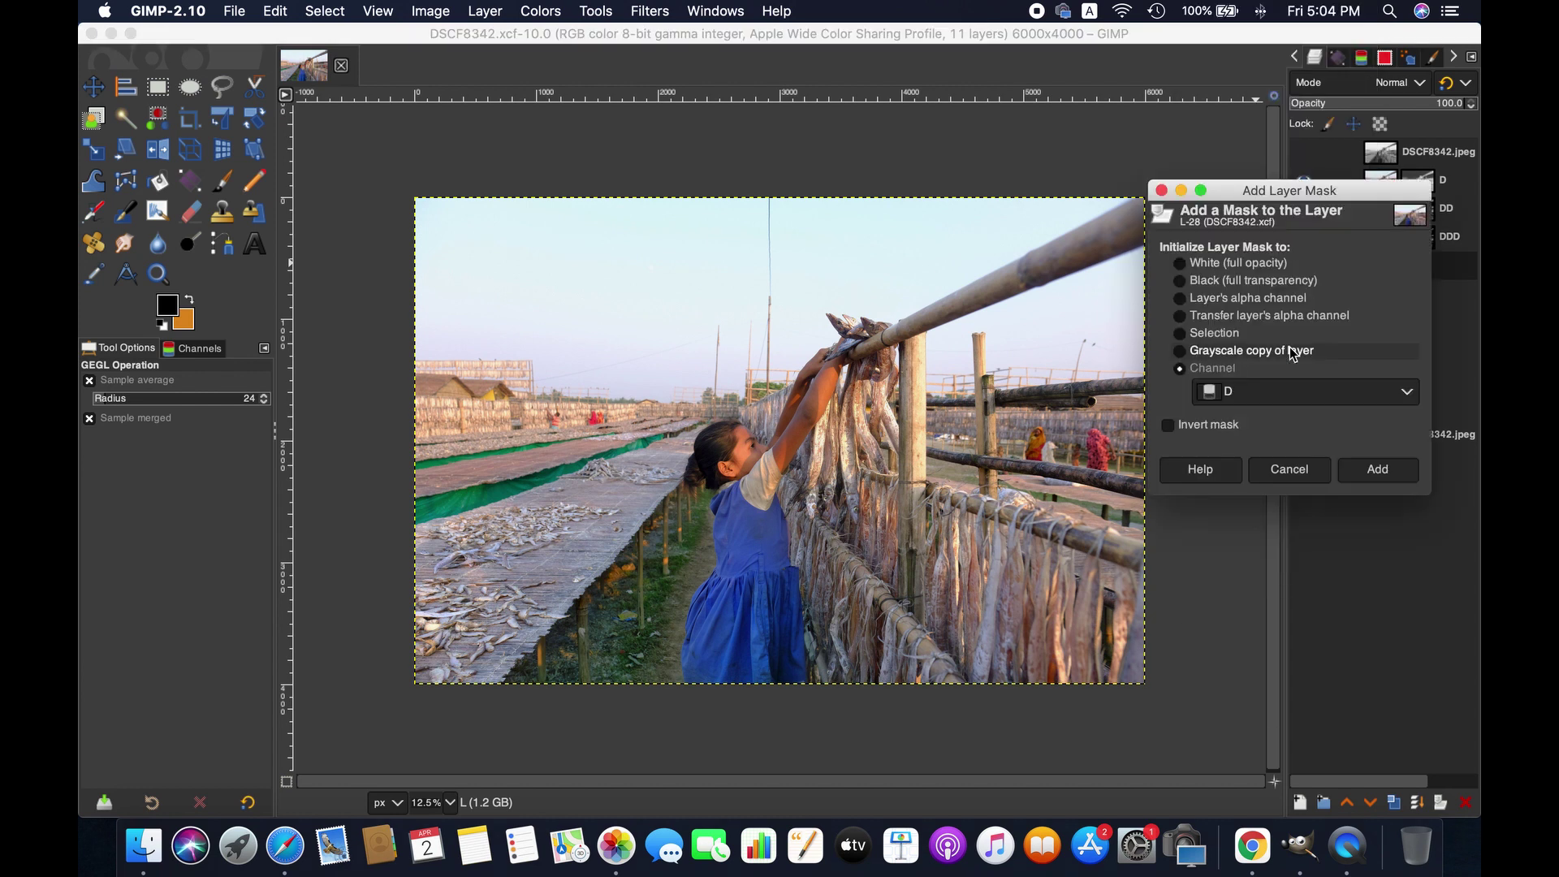
click(1352, 394)
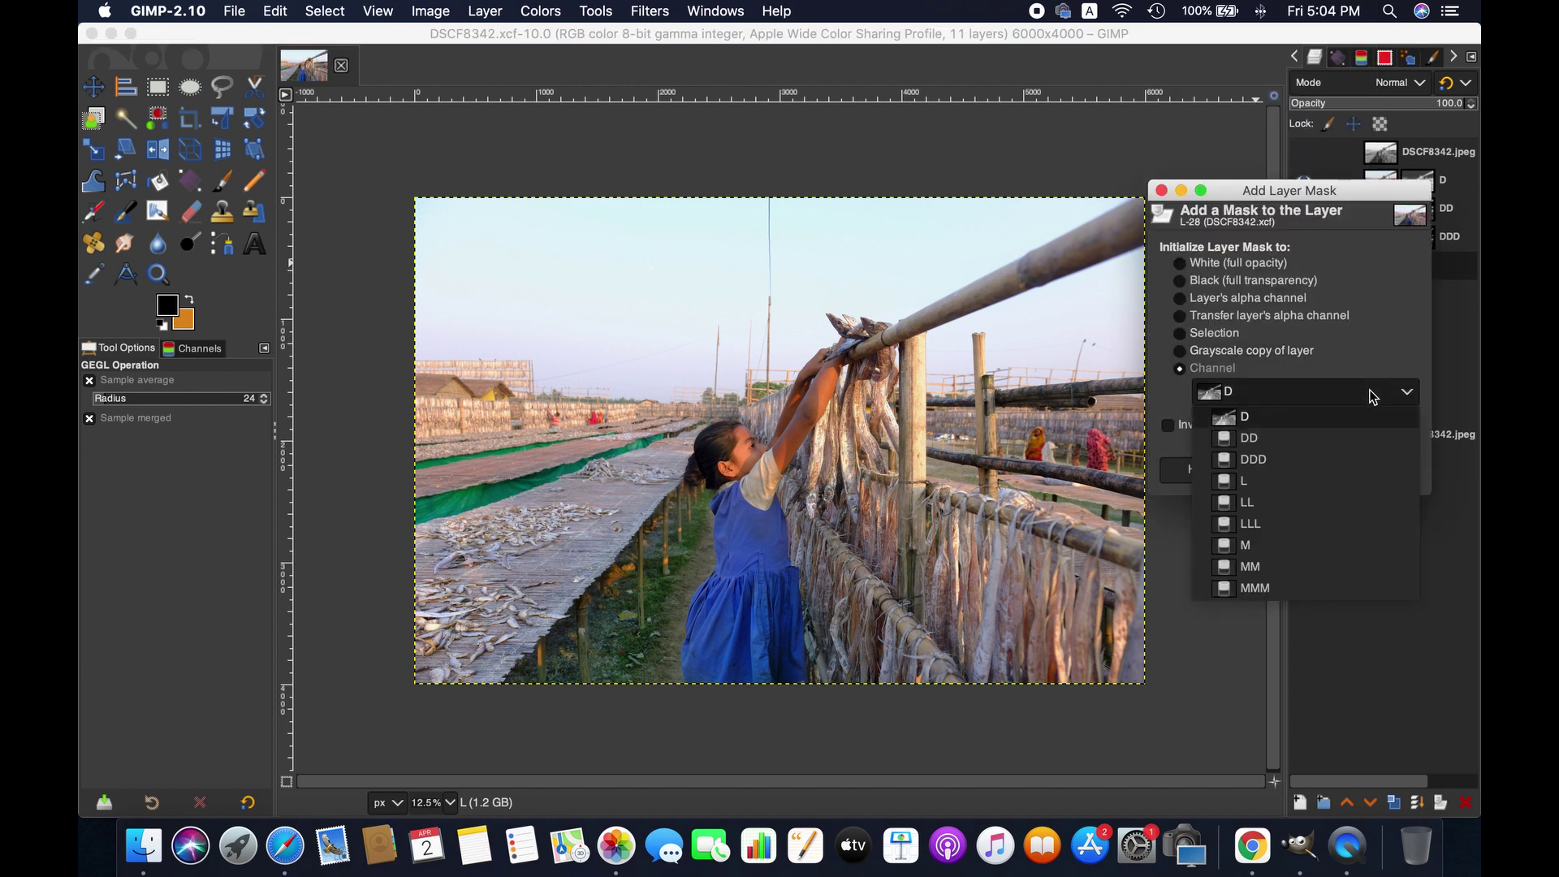
click(1354, 481)
click(1370, 468)
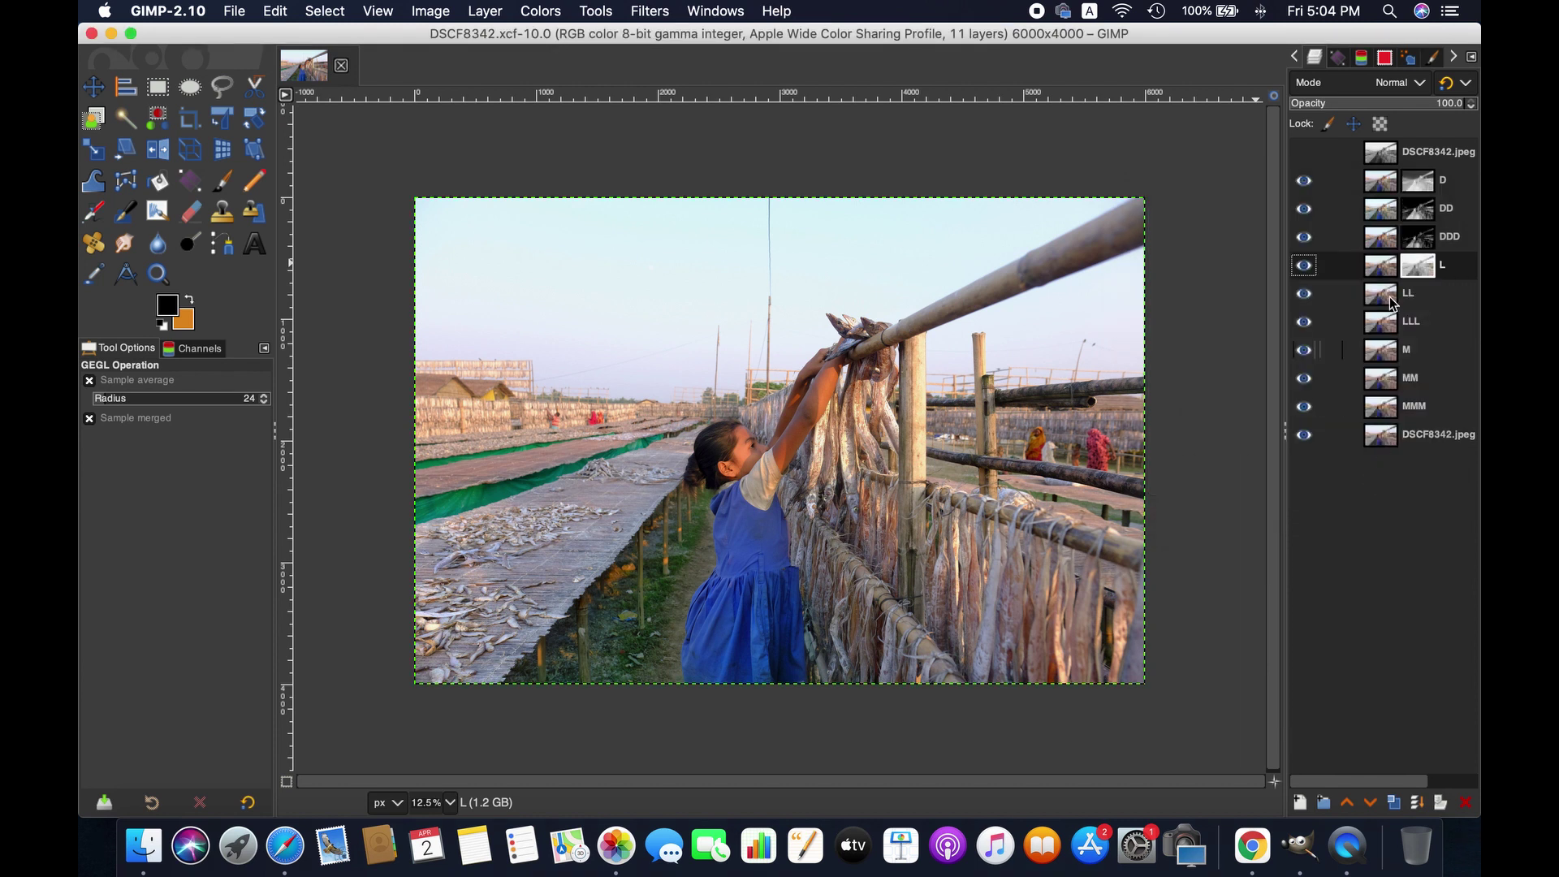
click(1383, 268)
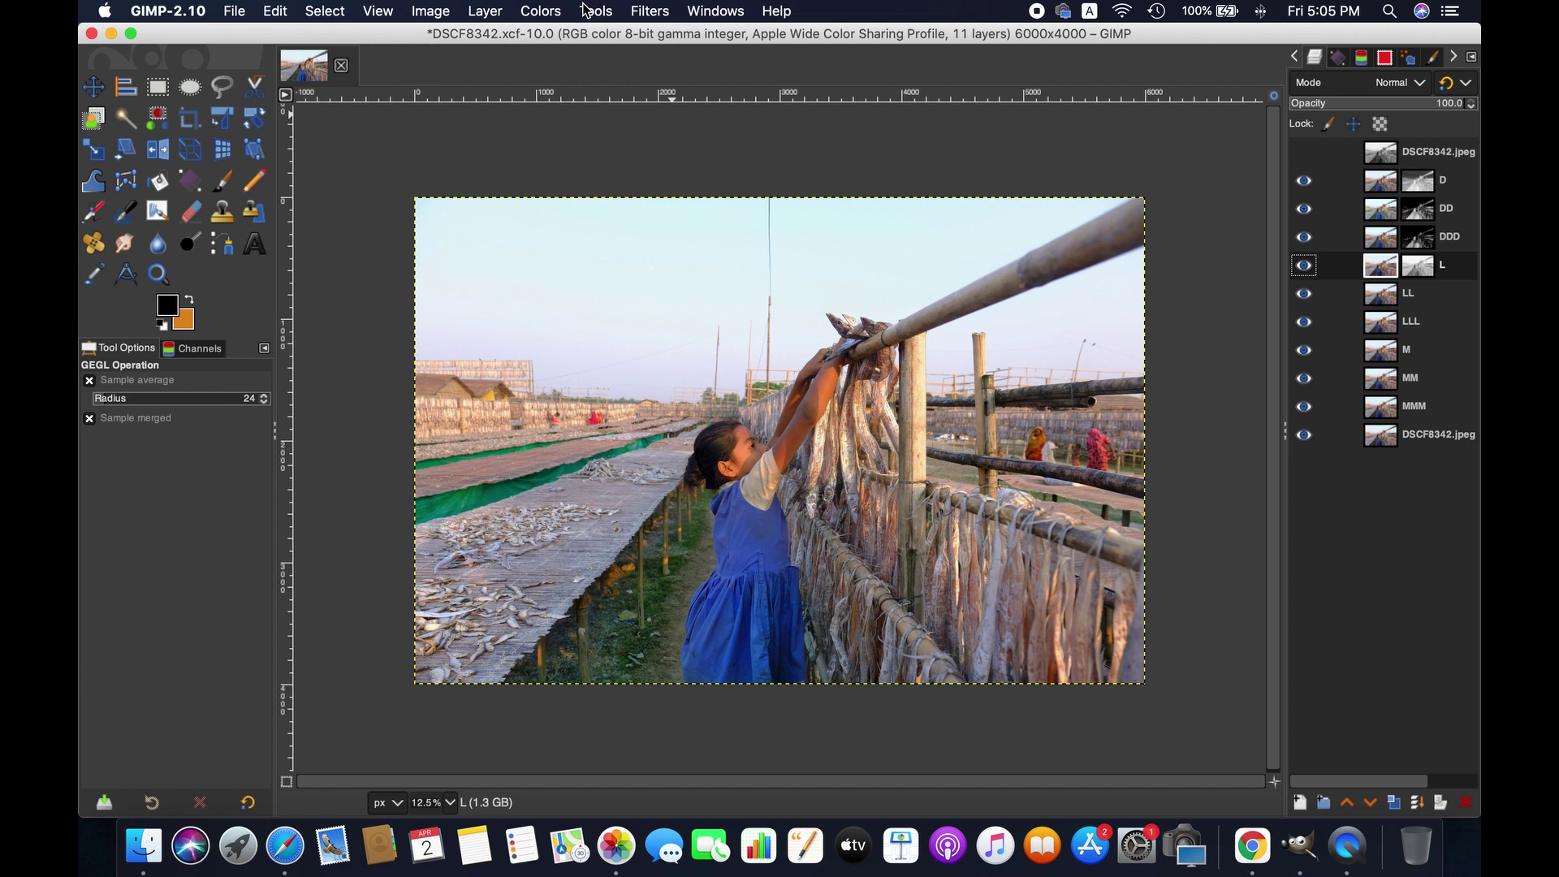
Raise layer L's Hue-Chroma Chroma to 3.00 and compare in split view.
click(549, 8)
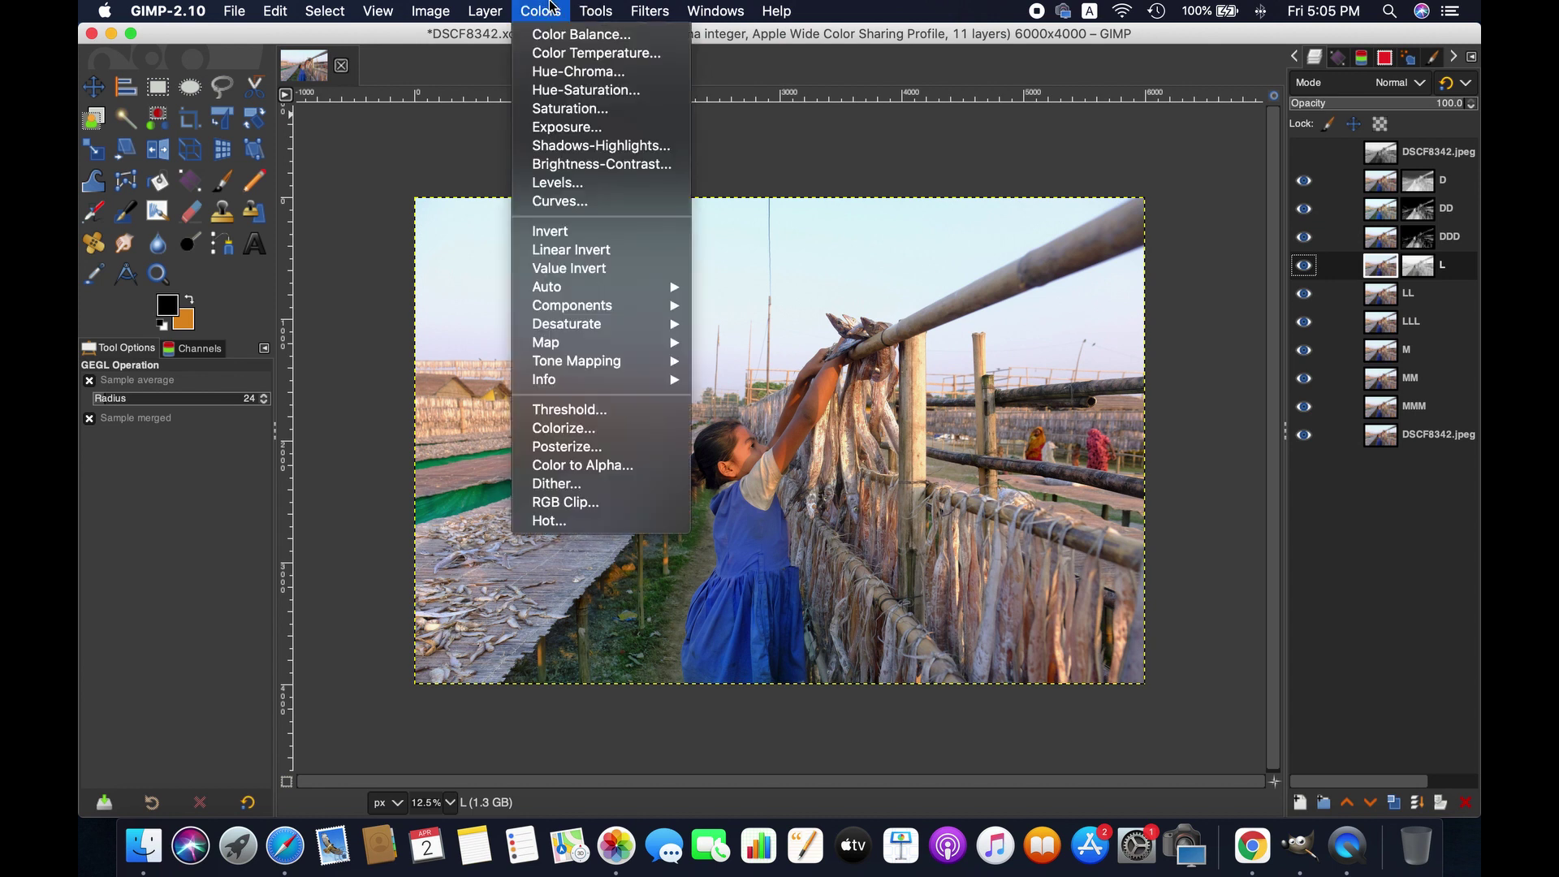
click(575, 72)
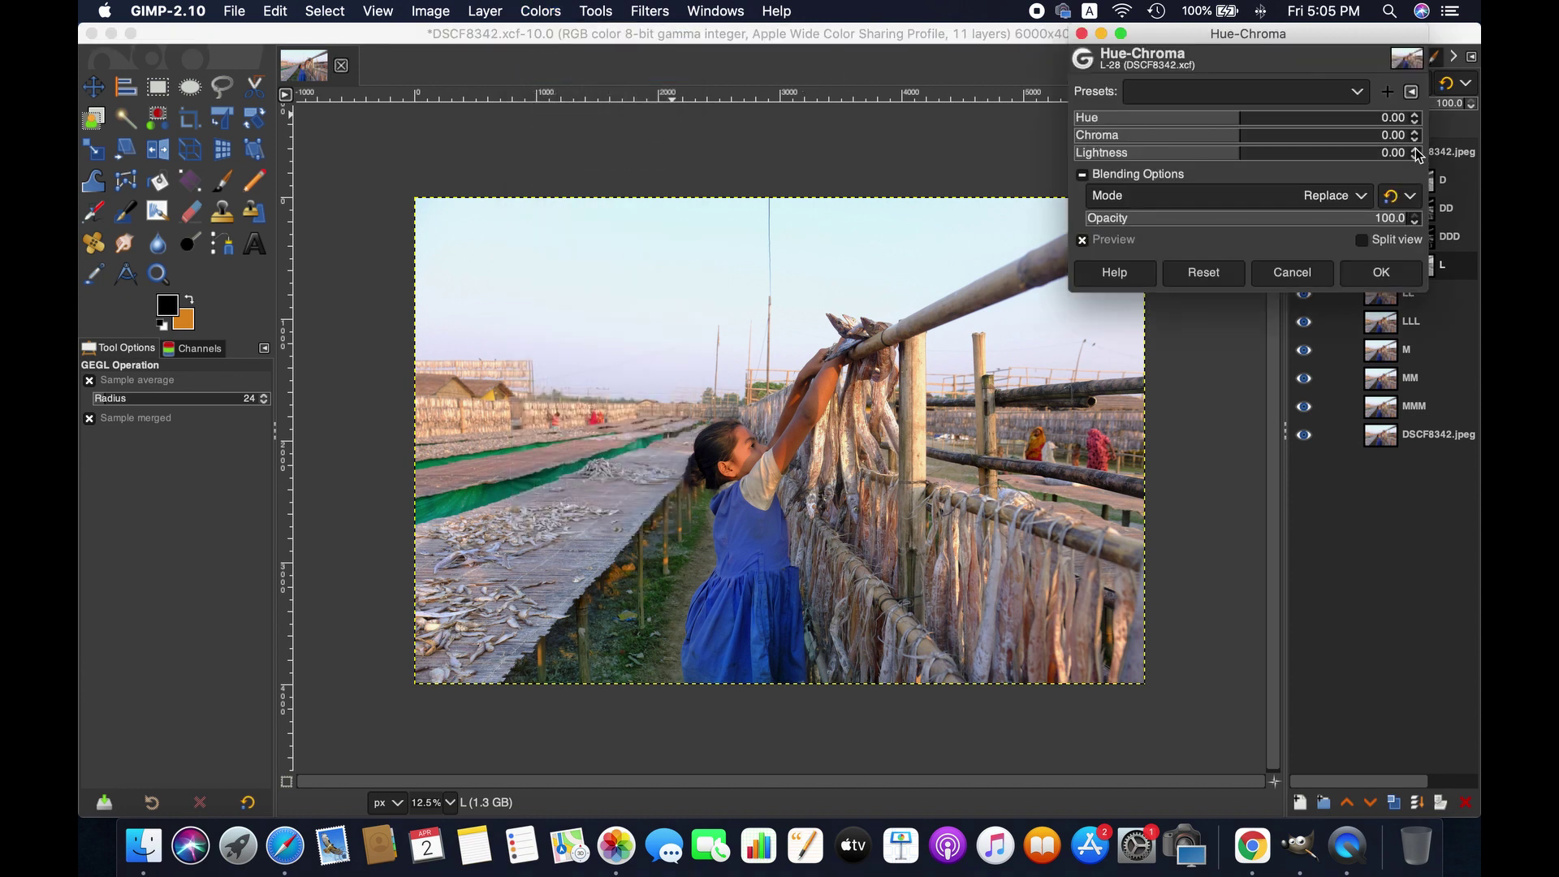
click(1415, 132)
click(1362, 240)
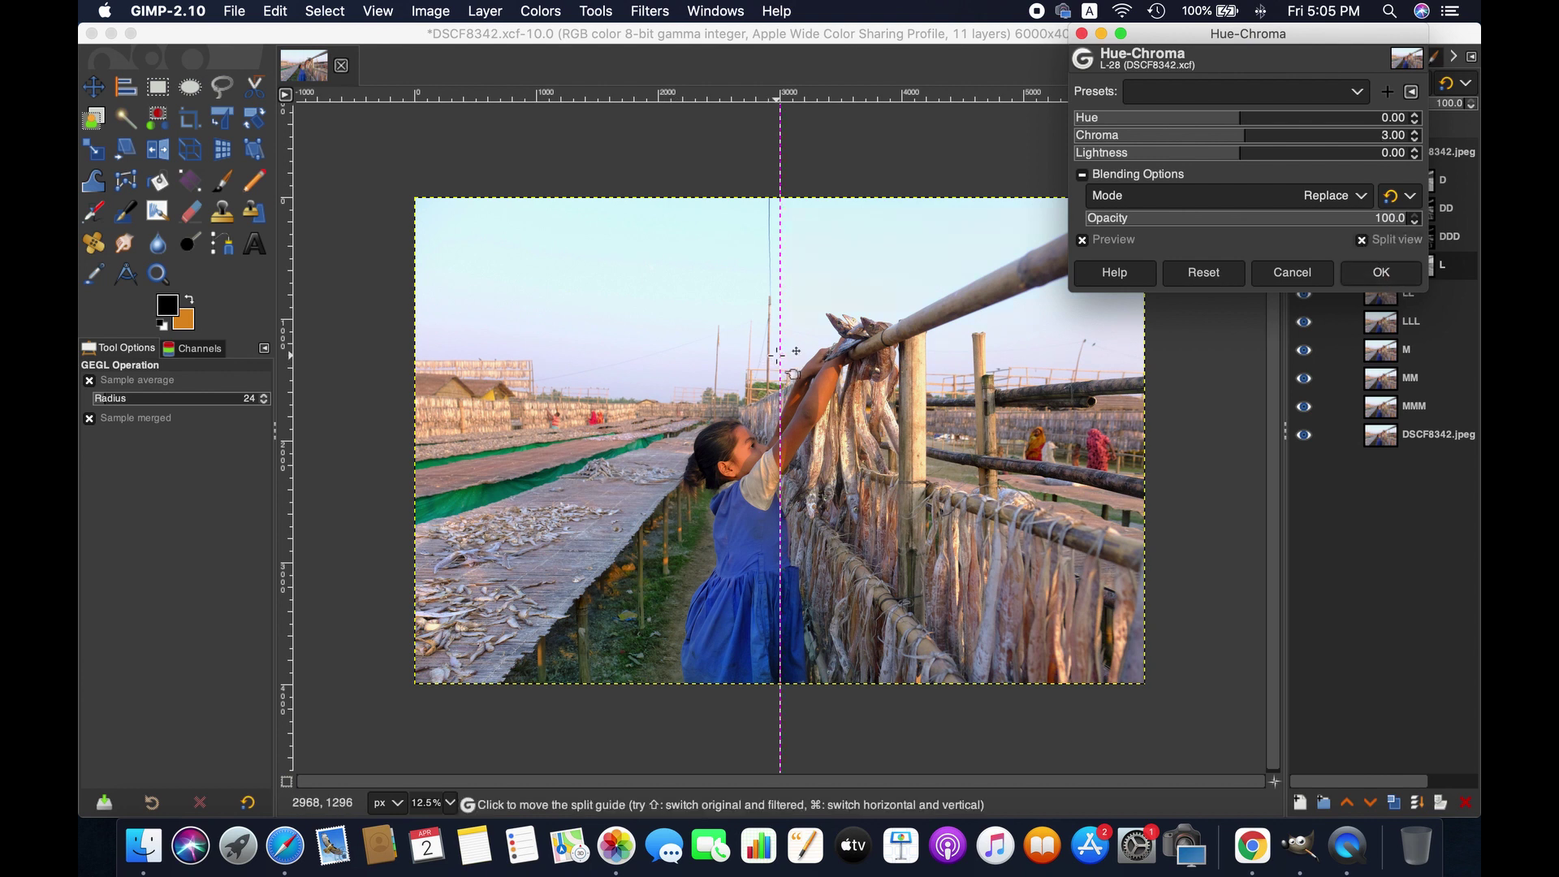
drag(780, 369, 981, 396)
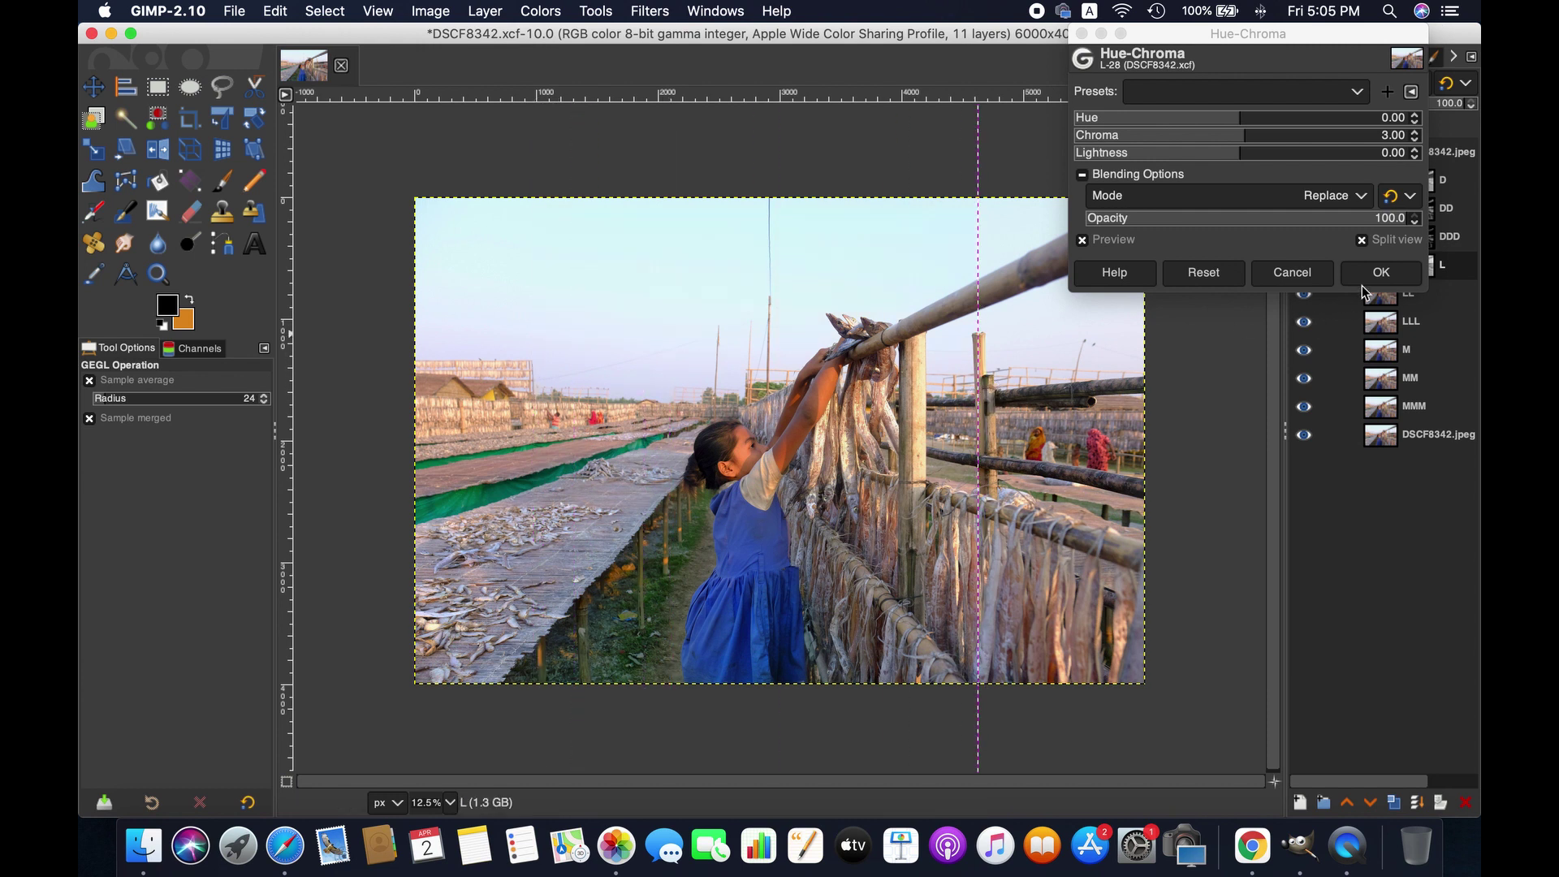
Inspect the before/after at 25% zoom, apply the chroma boost, then zoom back out.
click(449, 804)
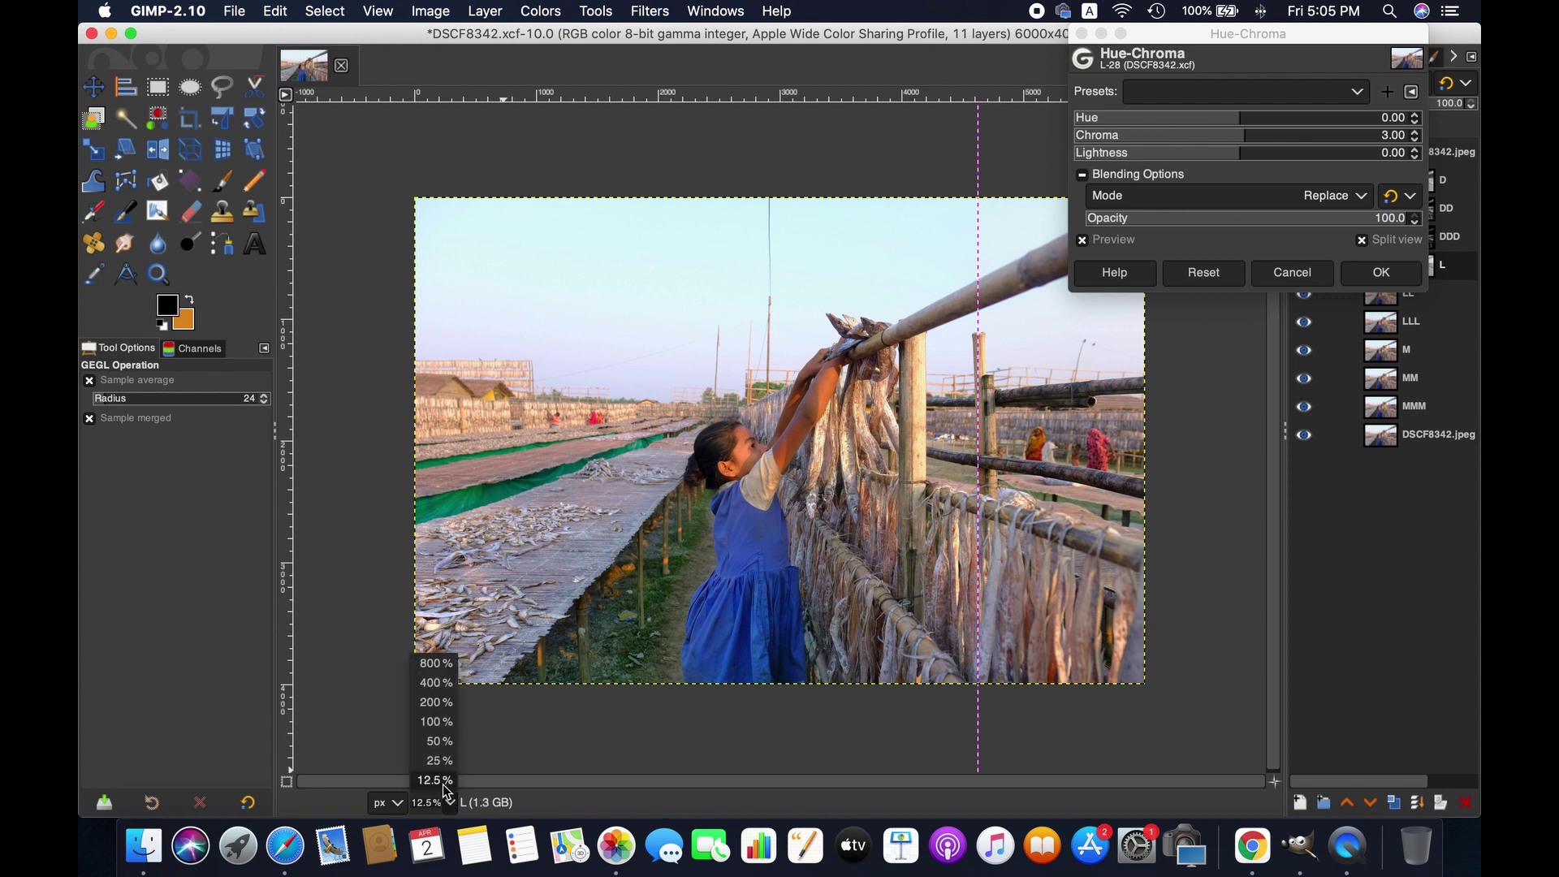
click(442, 772)
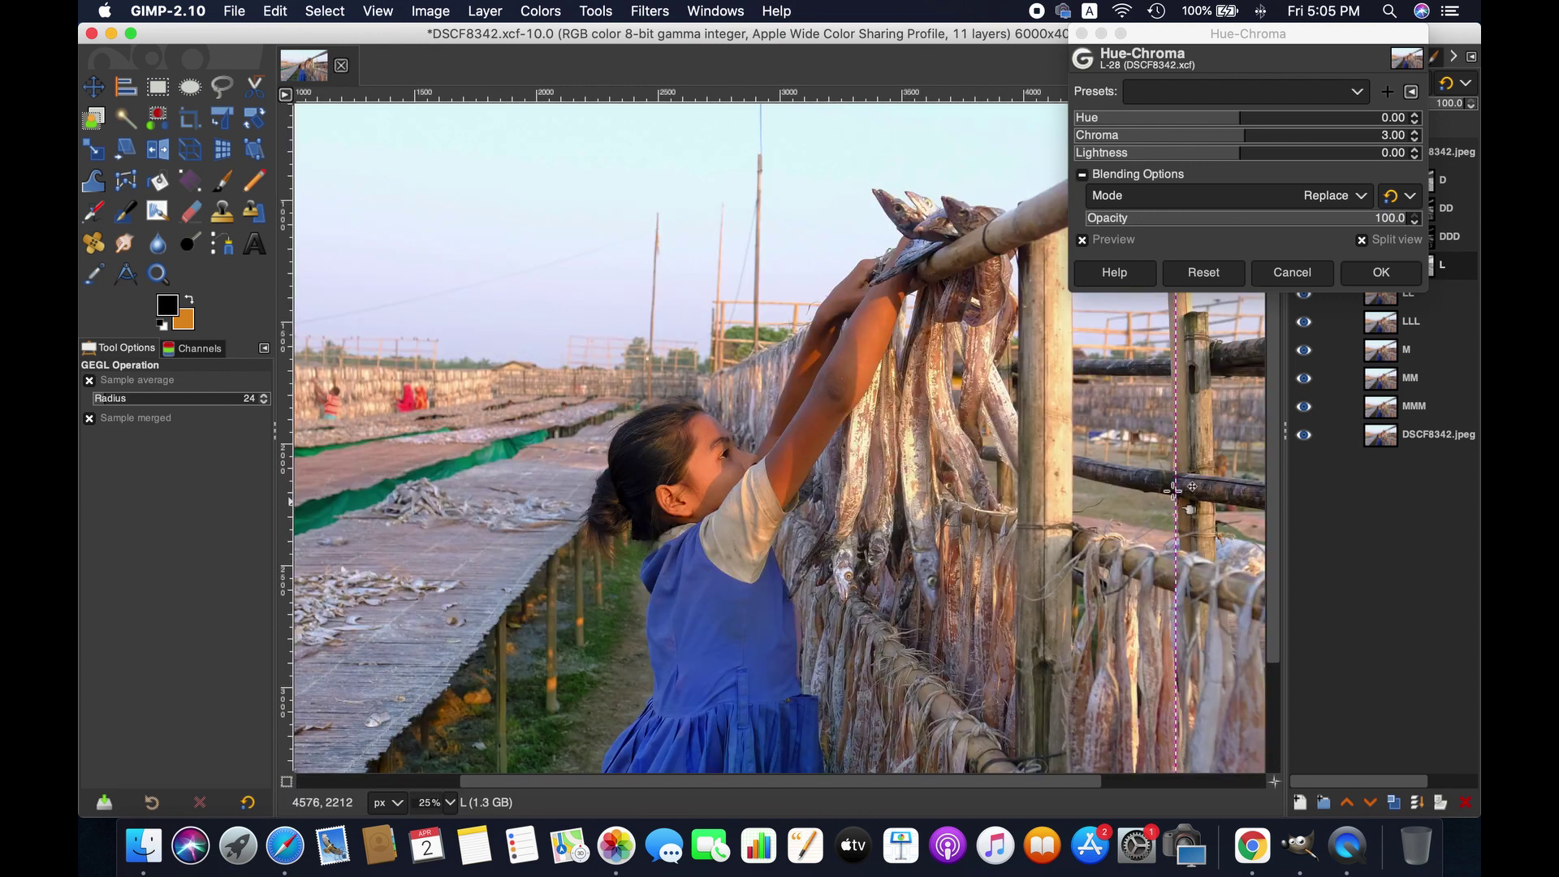
drag(1174, 497, 1019, 498)
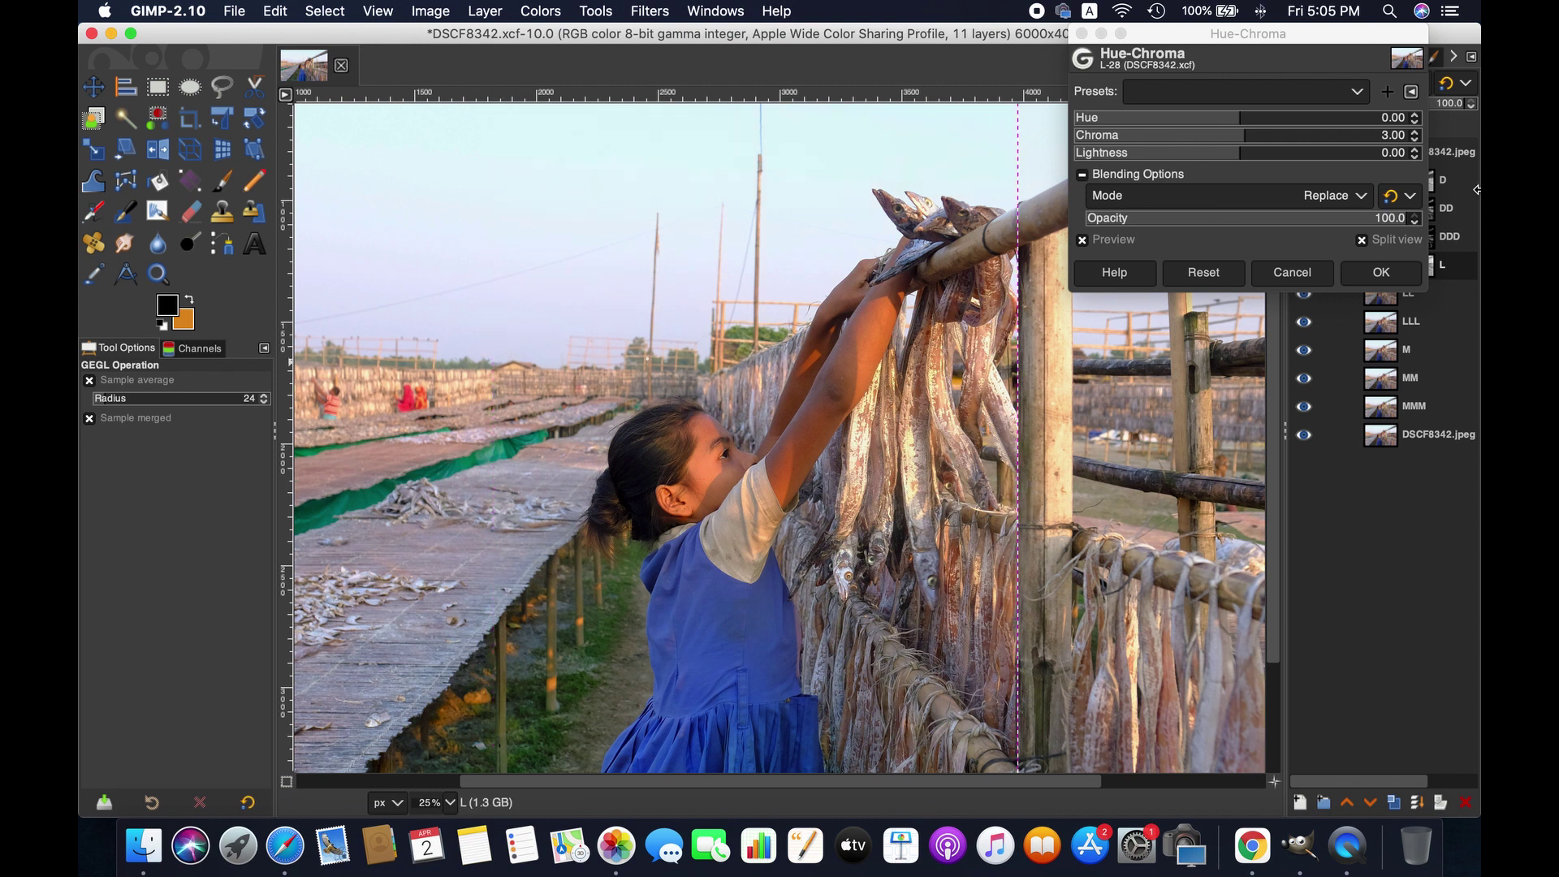
click(1381, 272)
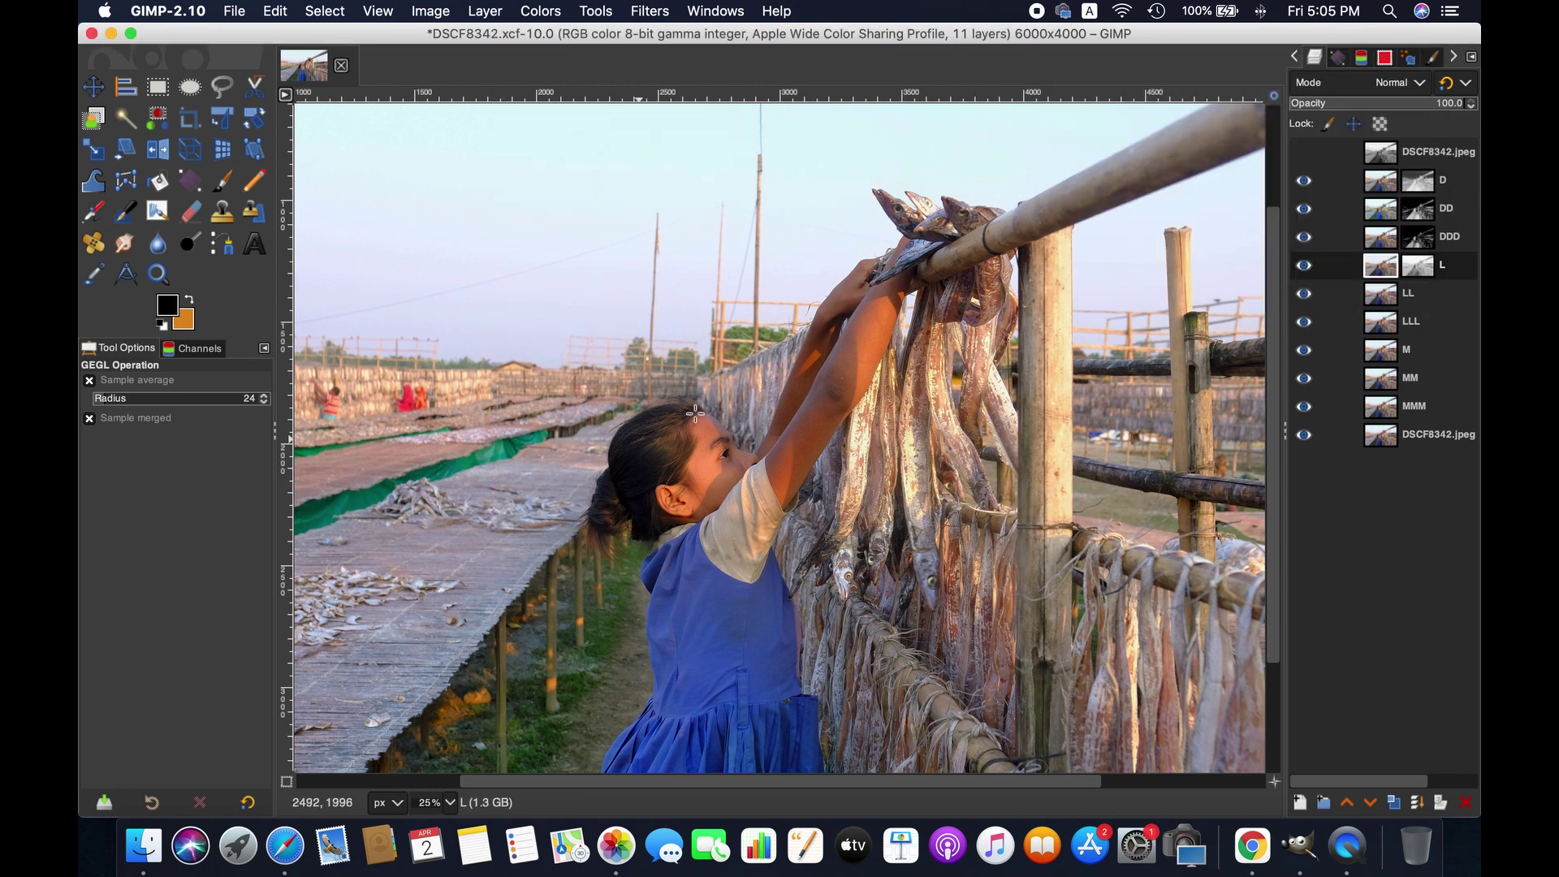
click(449, 802)
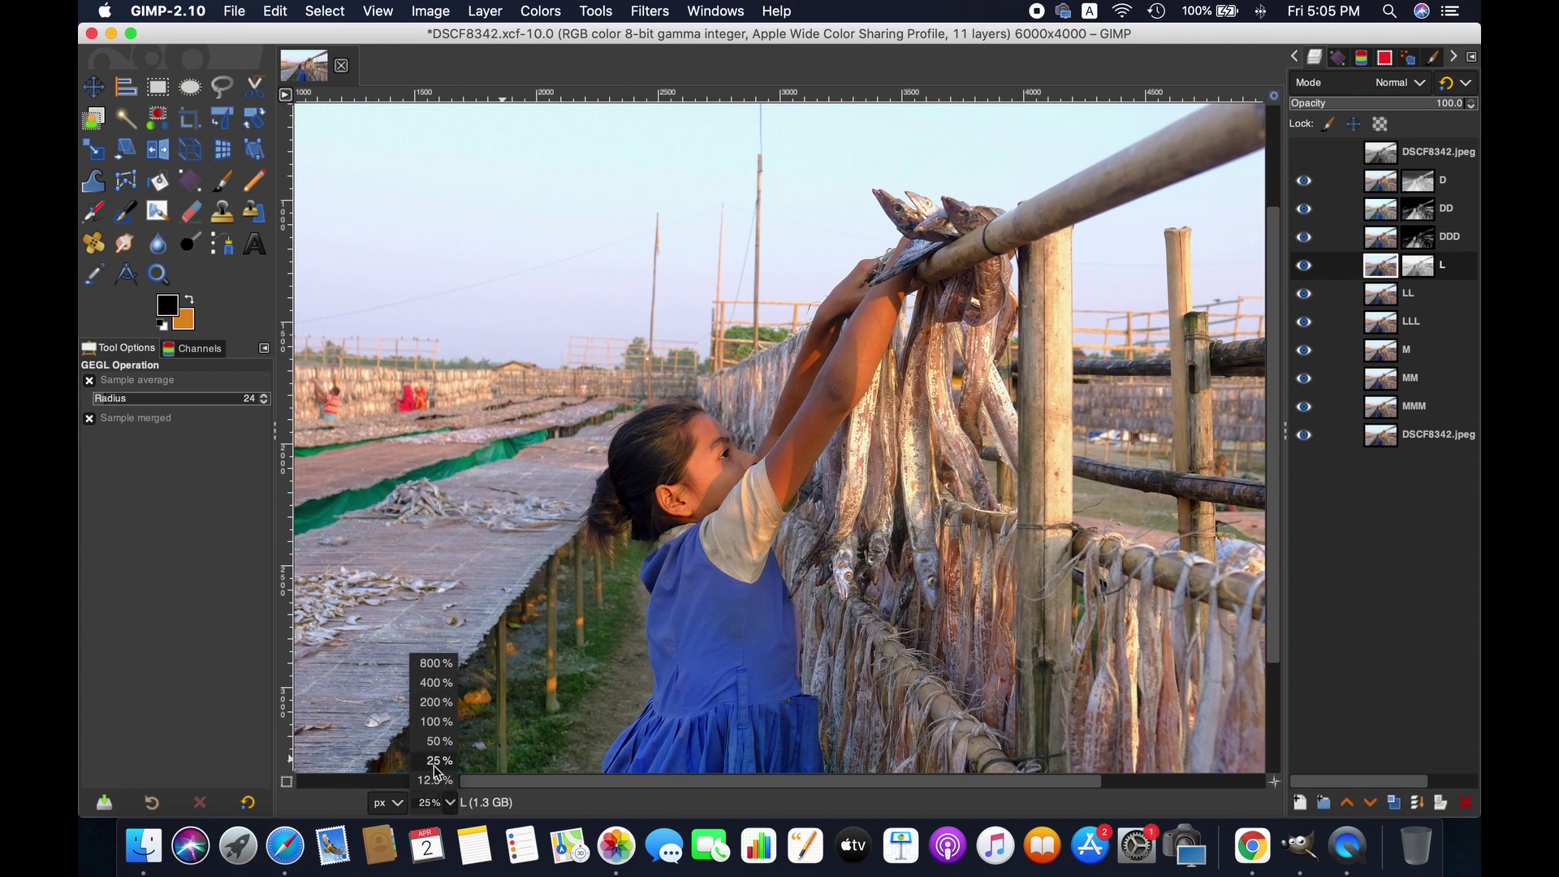
click(434, 779)
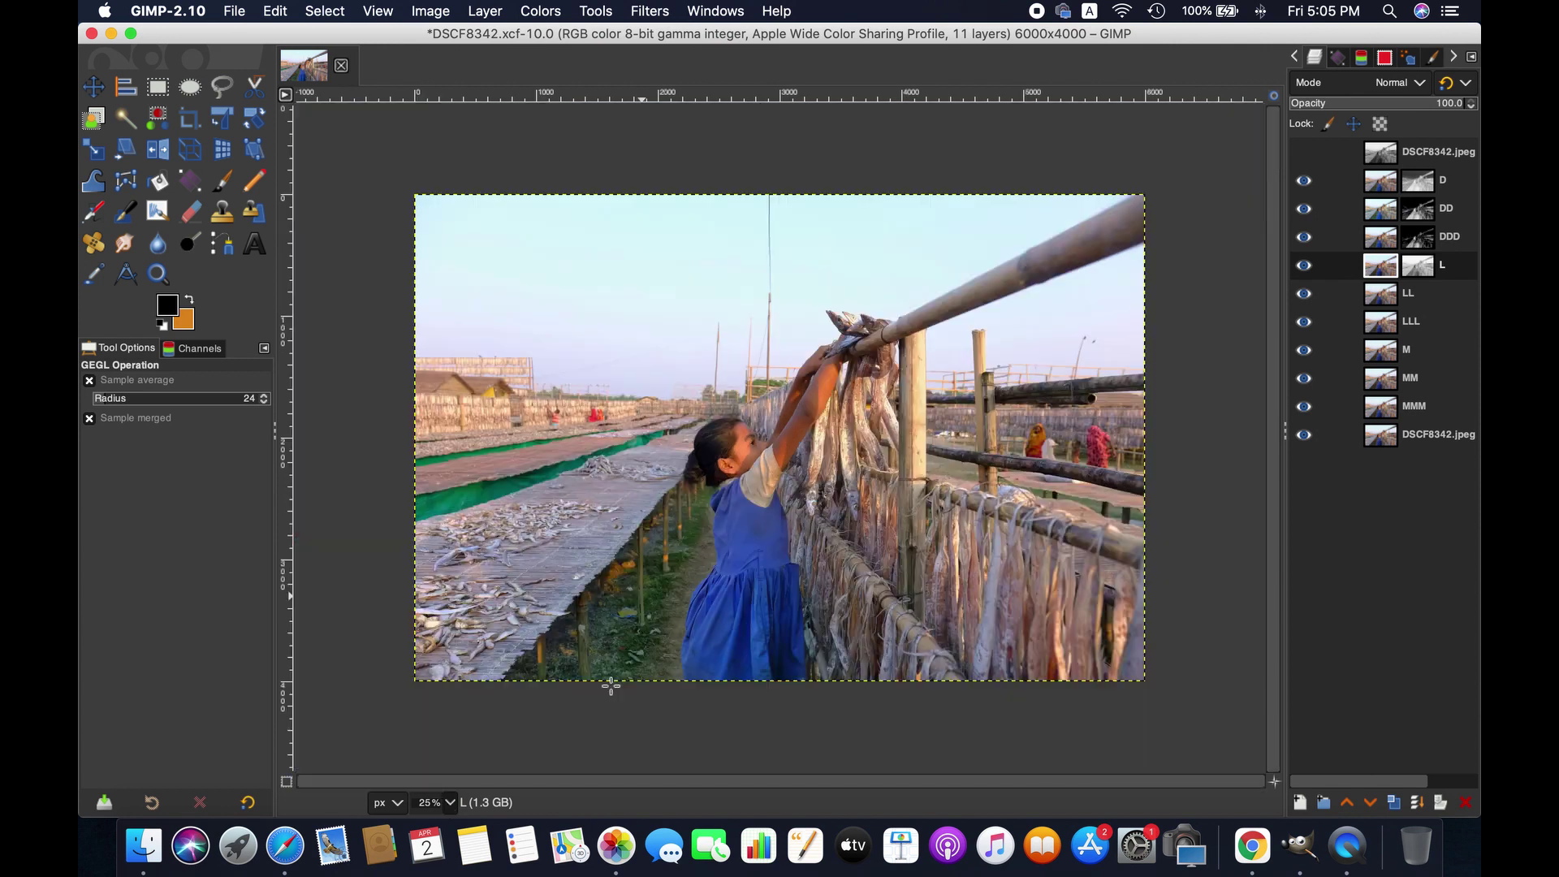
click(1427, 297)
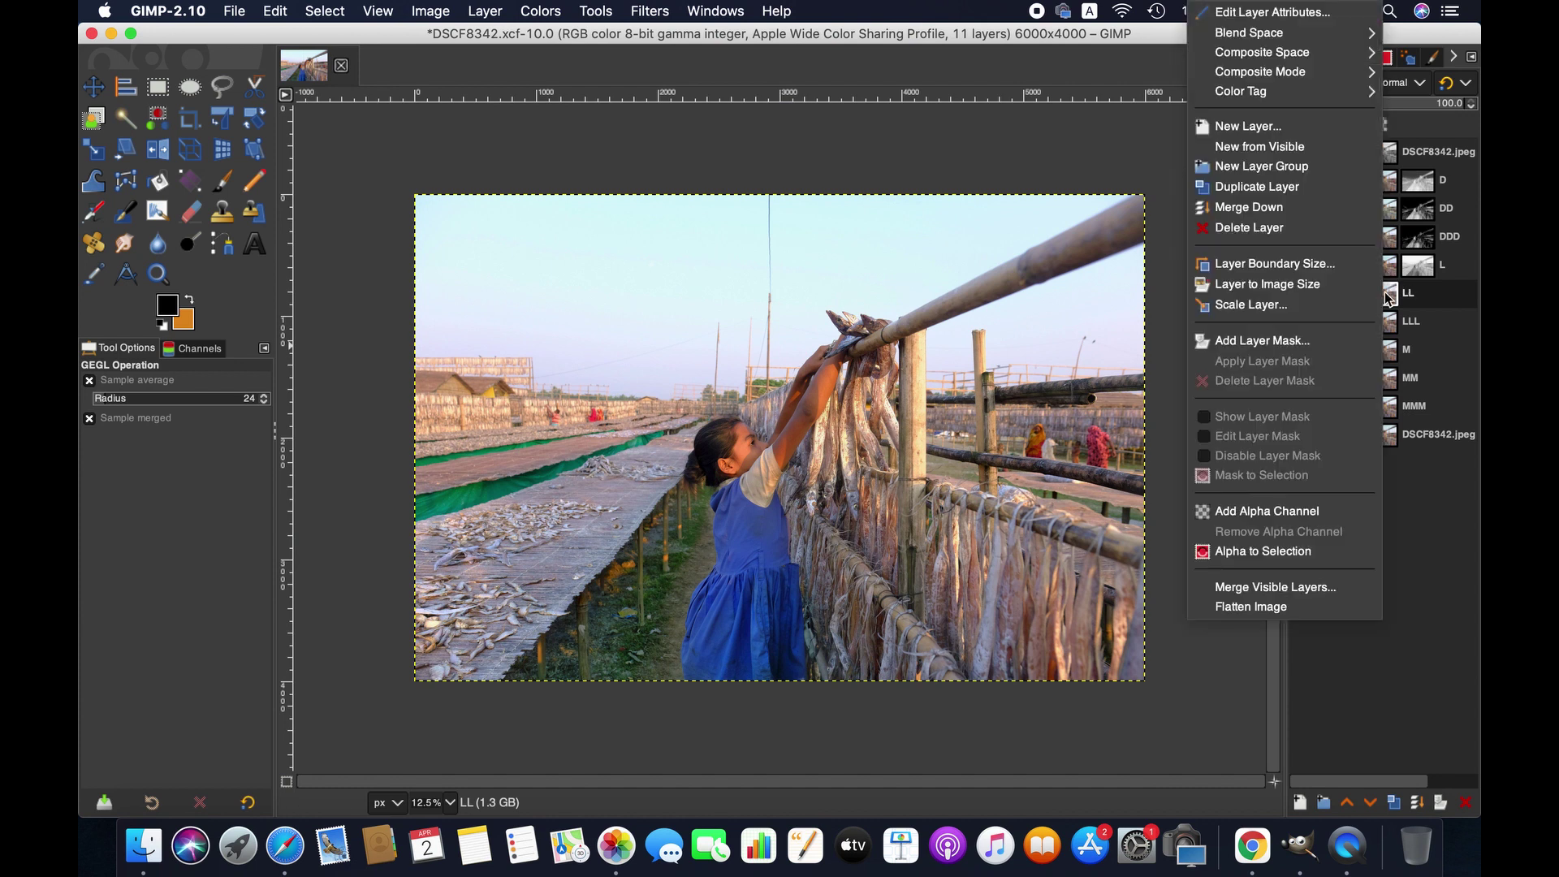
Add a layer mask to LL built from the LL channel.
click(1310, 347)
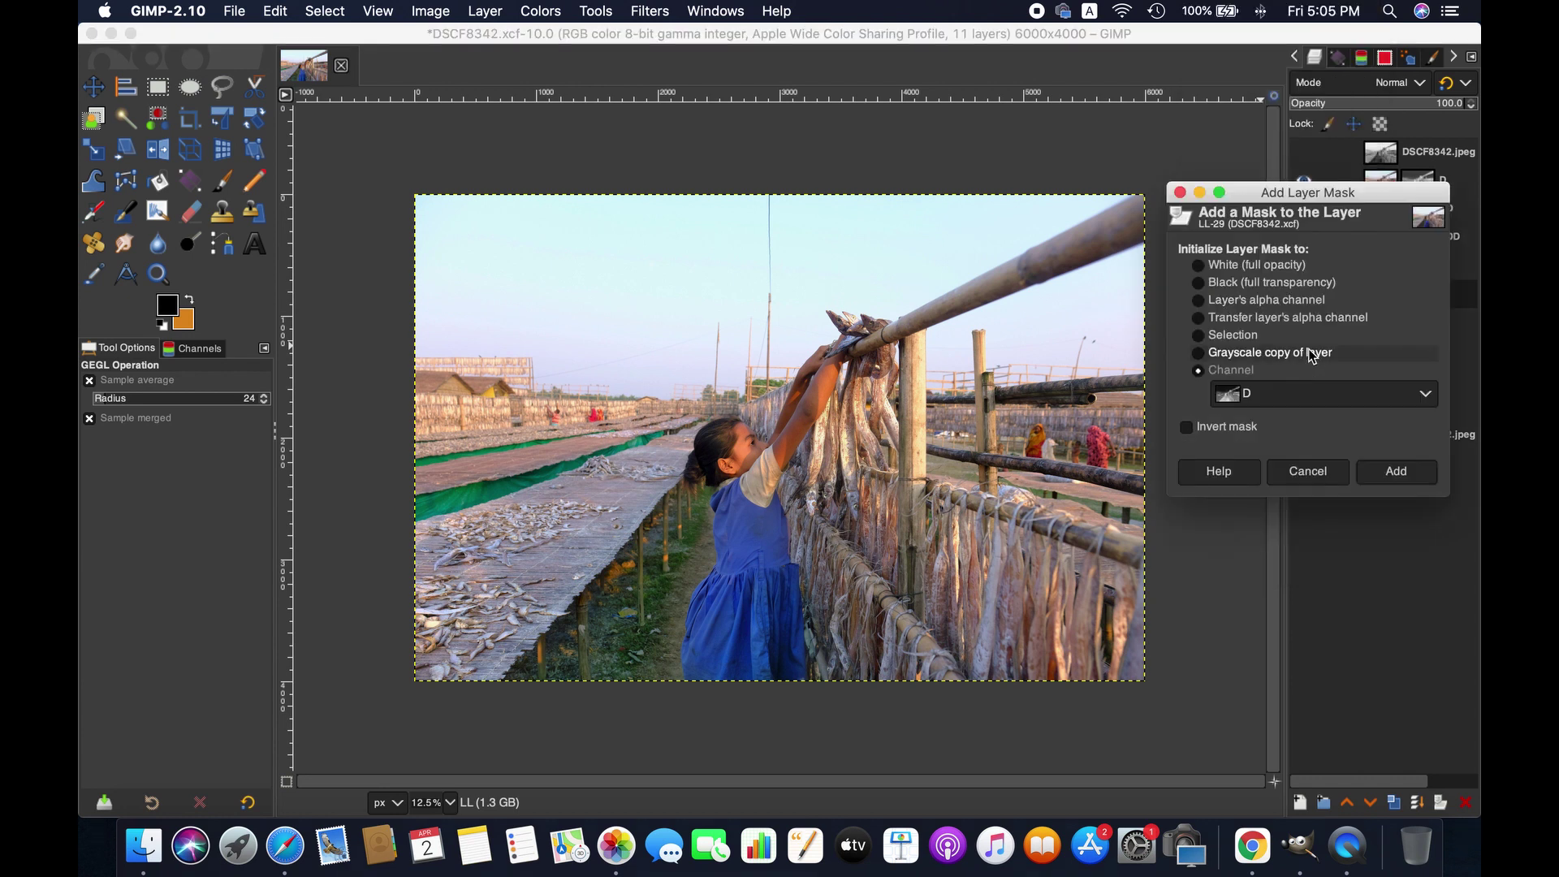
click(1317, 394)
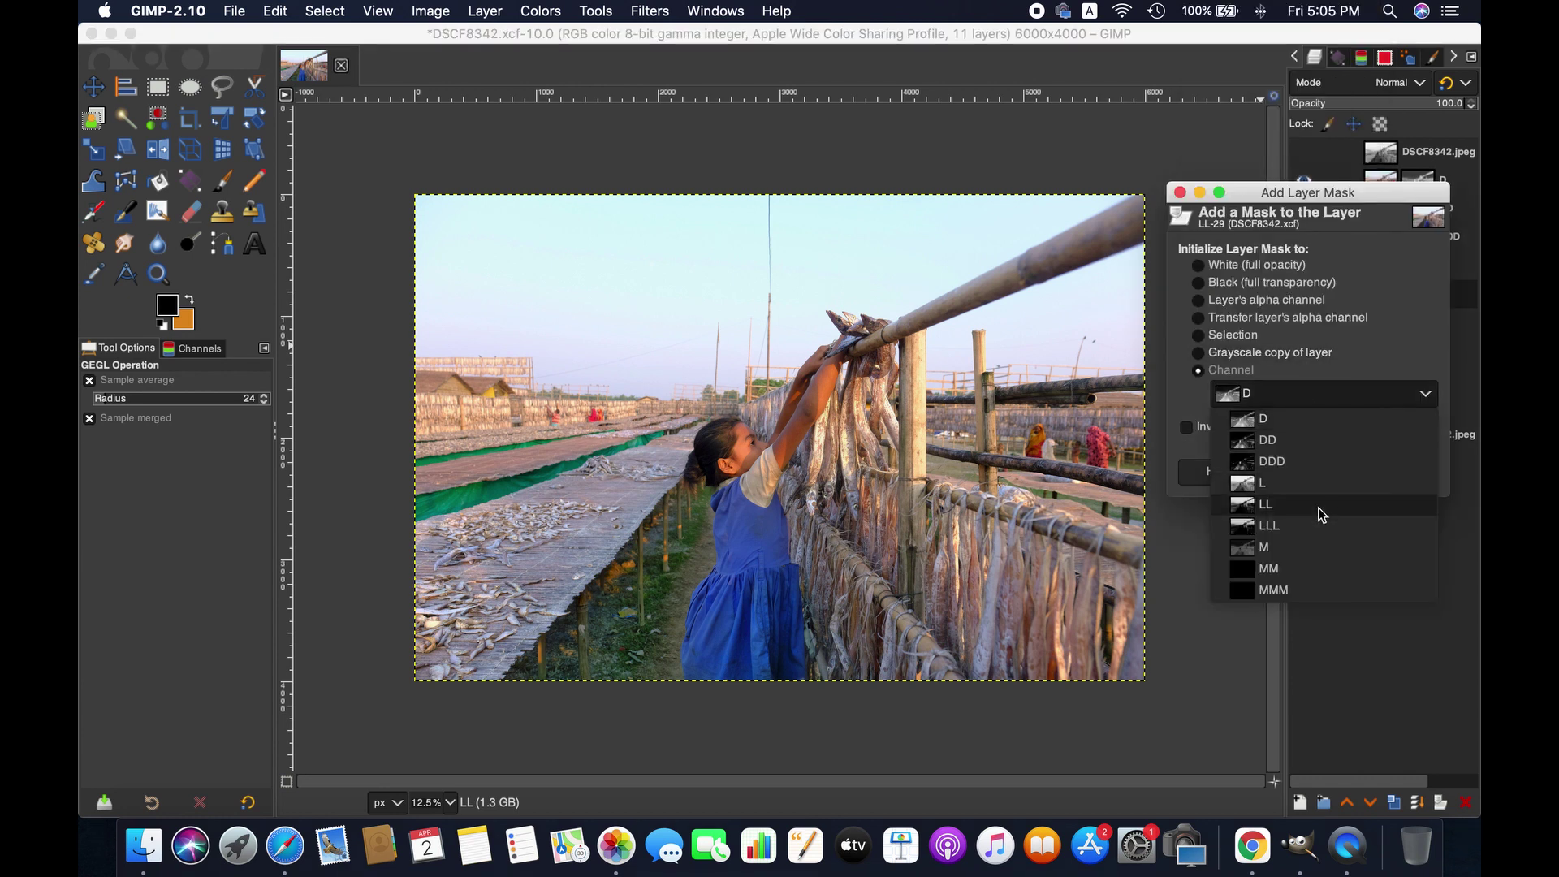
click(1320, 511)
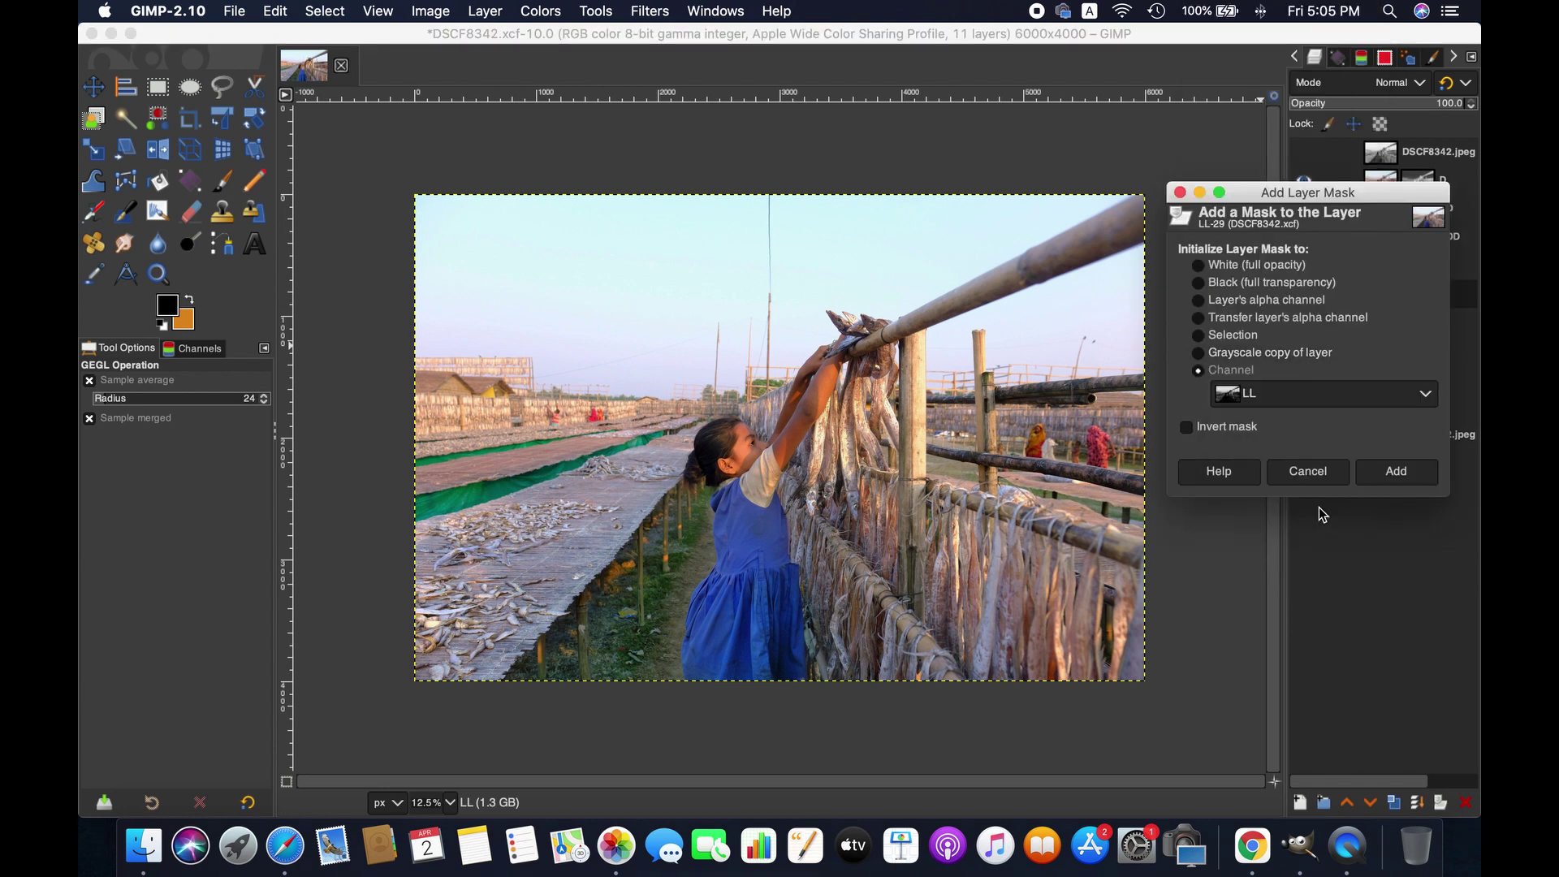
click(1407, 474)
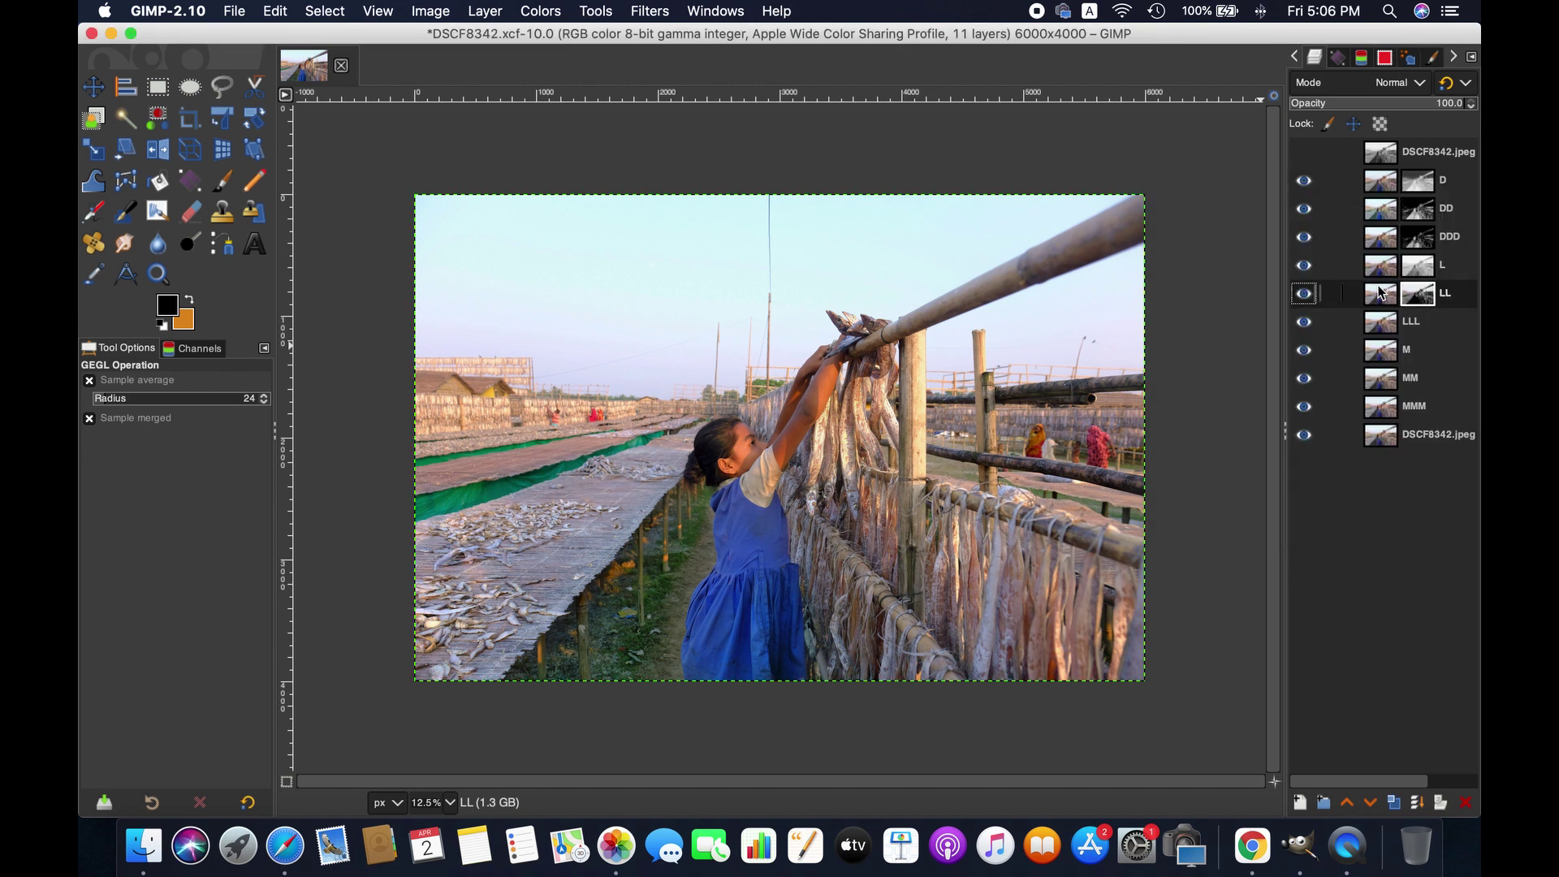
Apply a Hue-Chroma adjustment to LL with the value raised to 1.00.
click(540, 10)
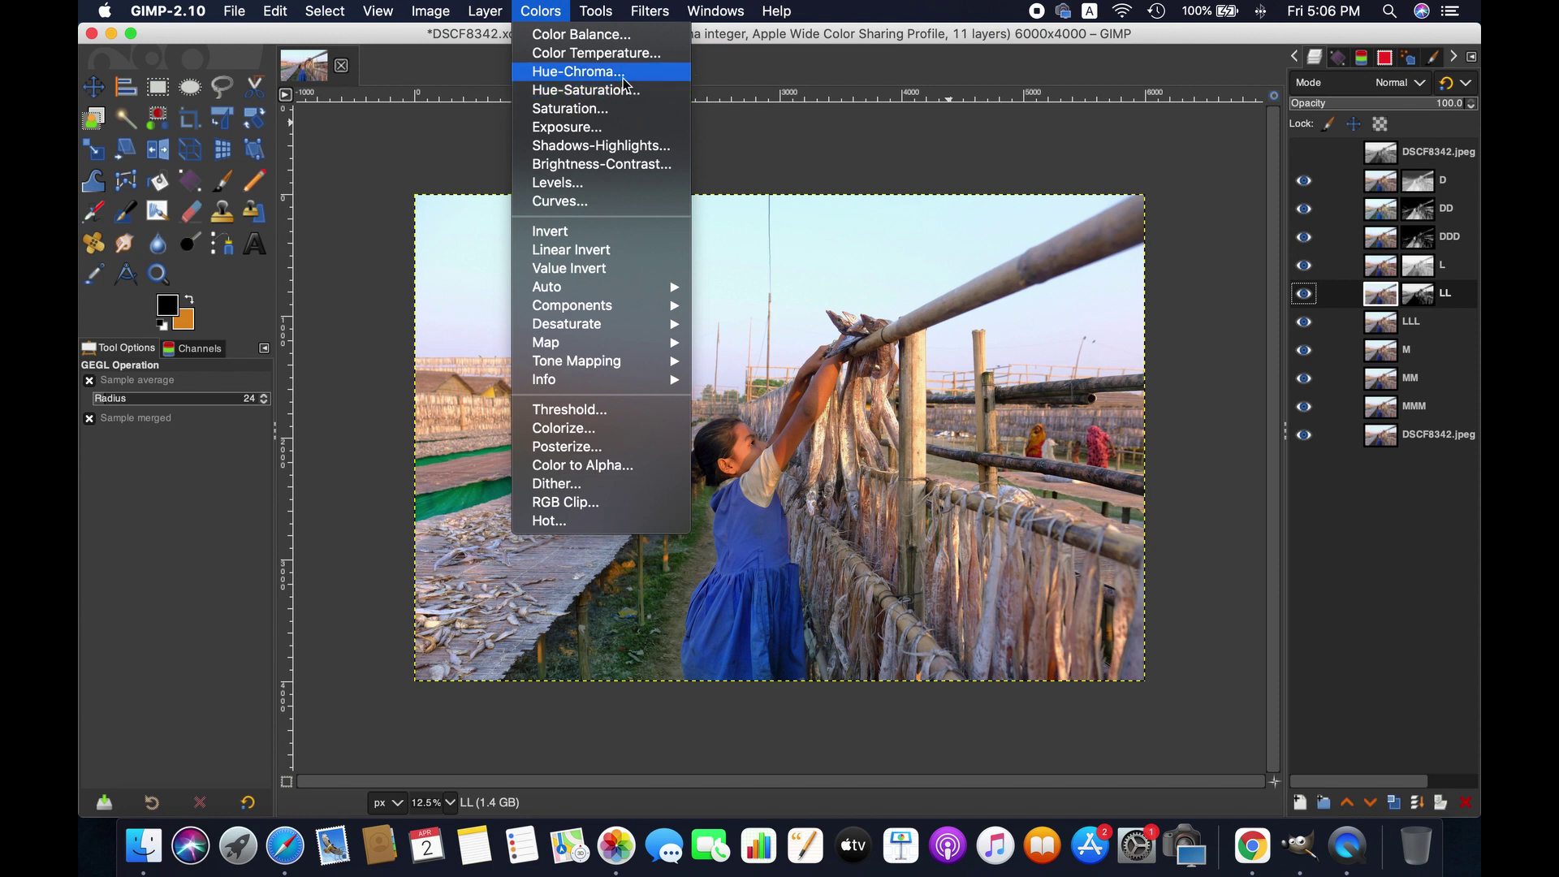
click(579, 71)
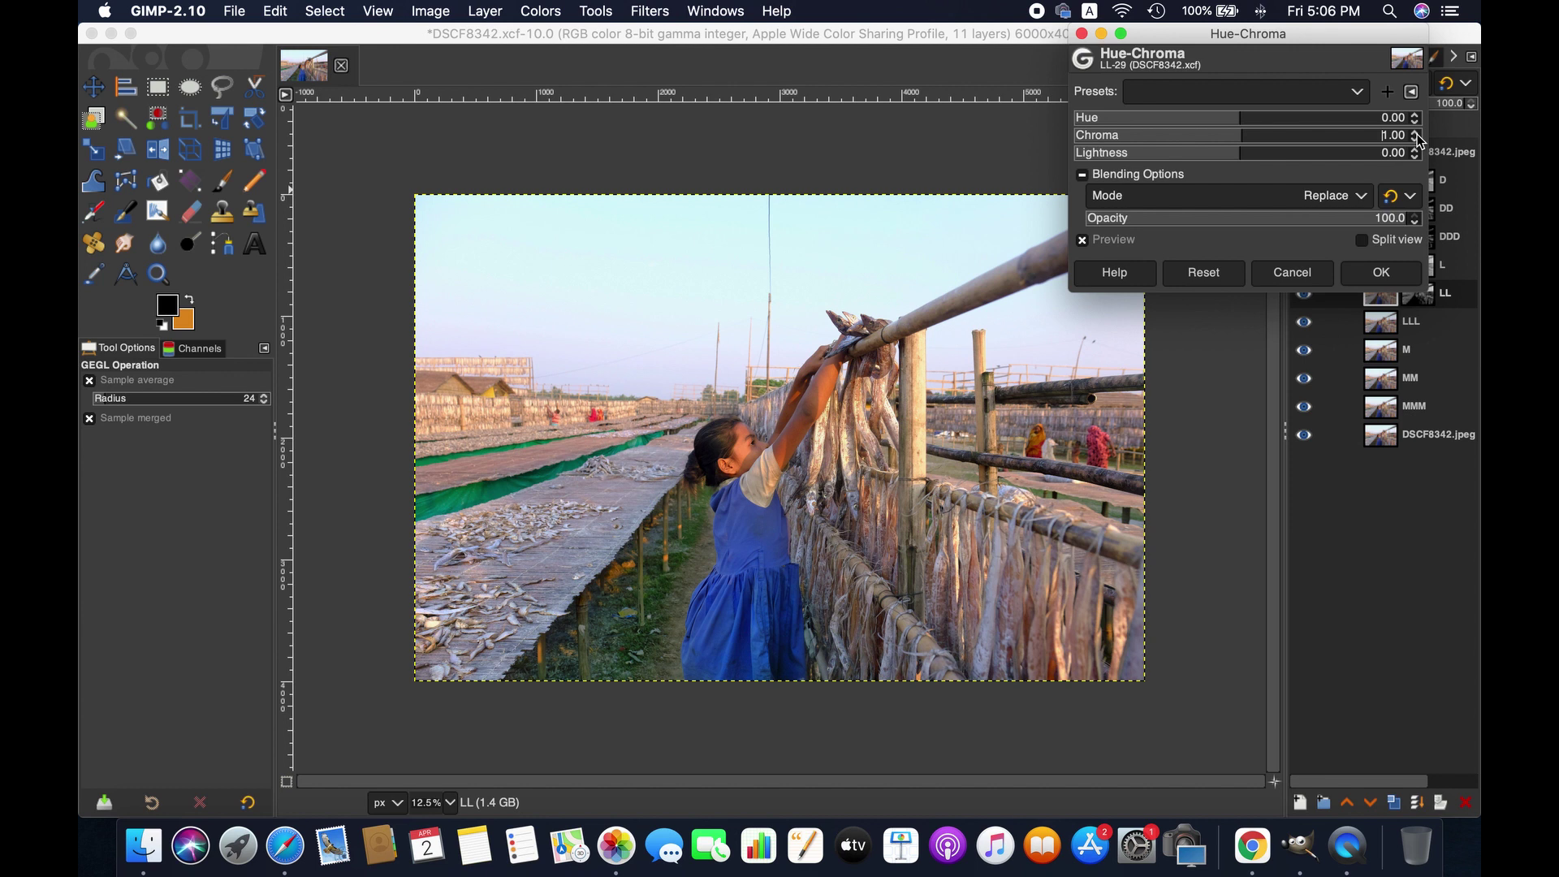
click(1415, 148)
click(1413, 277)
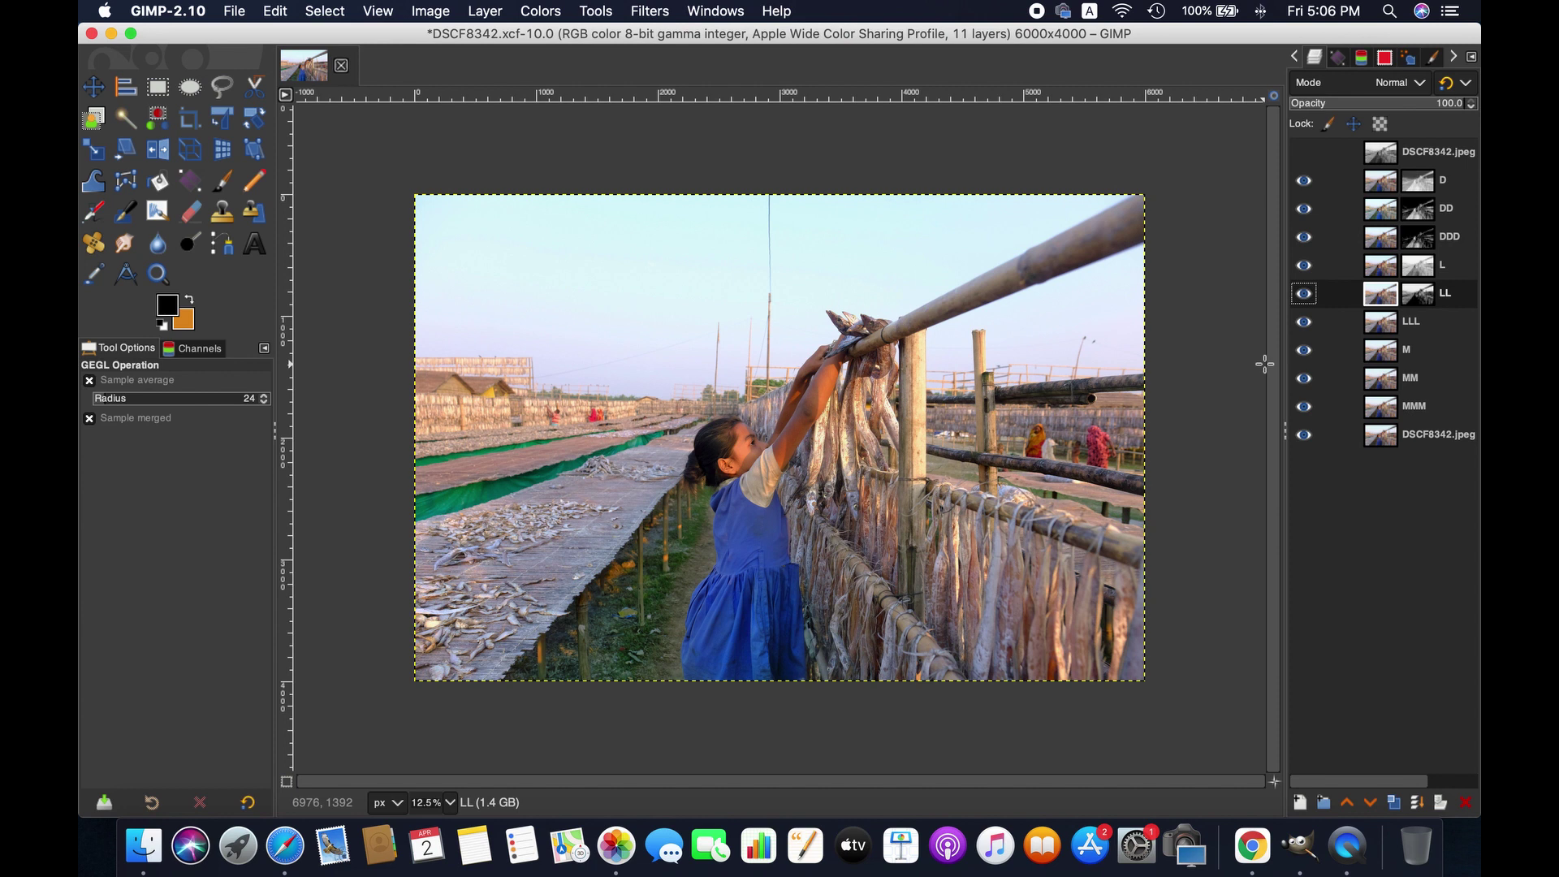
Mask layer LLL with the LLL channel and target its image for editing.
click(1394, 329)
right_click(1395, 329)
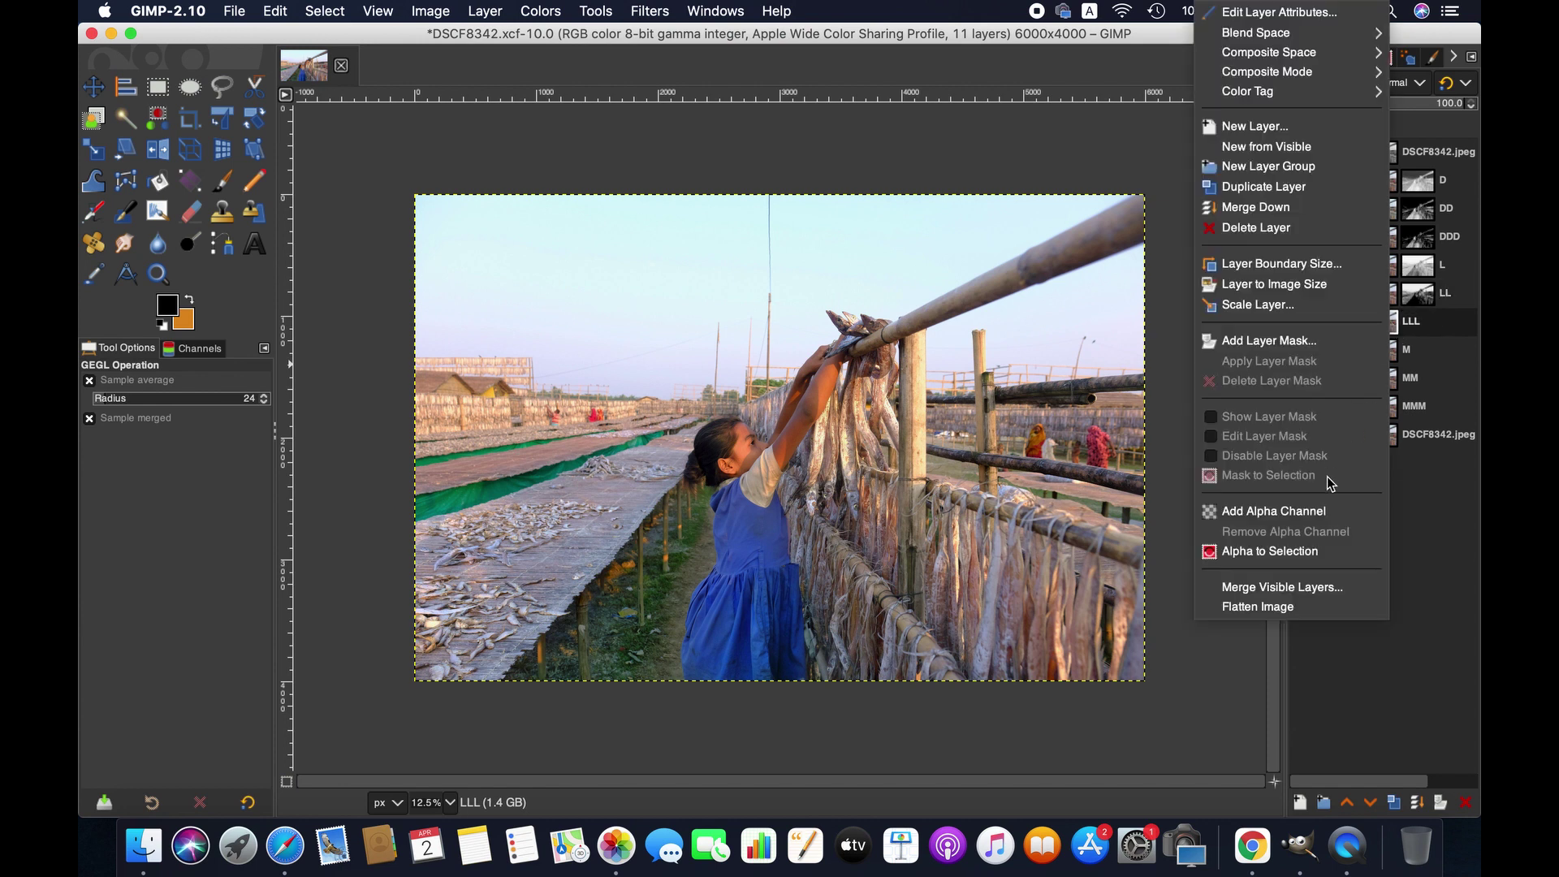
click(1284, 340)
click(1319, 391)
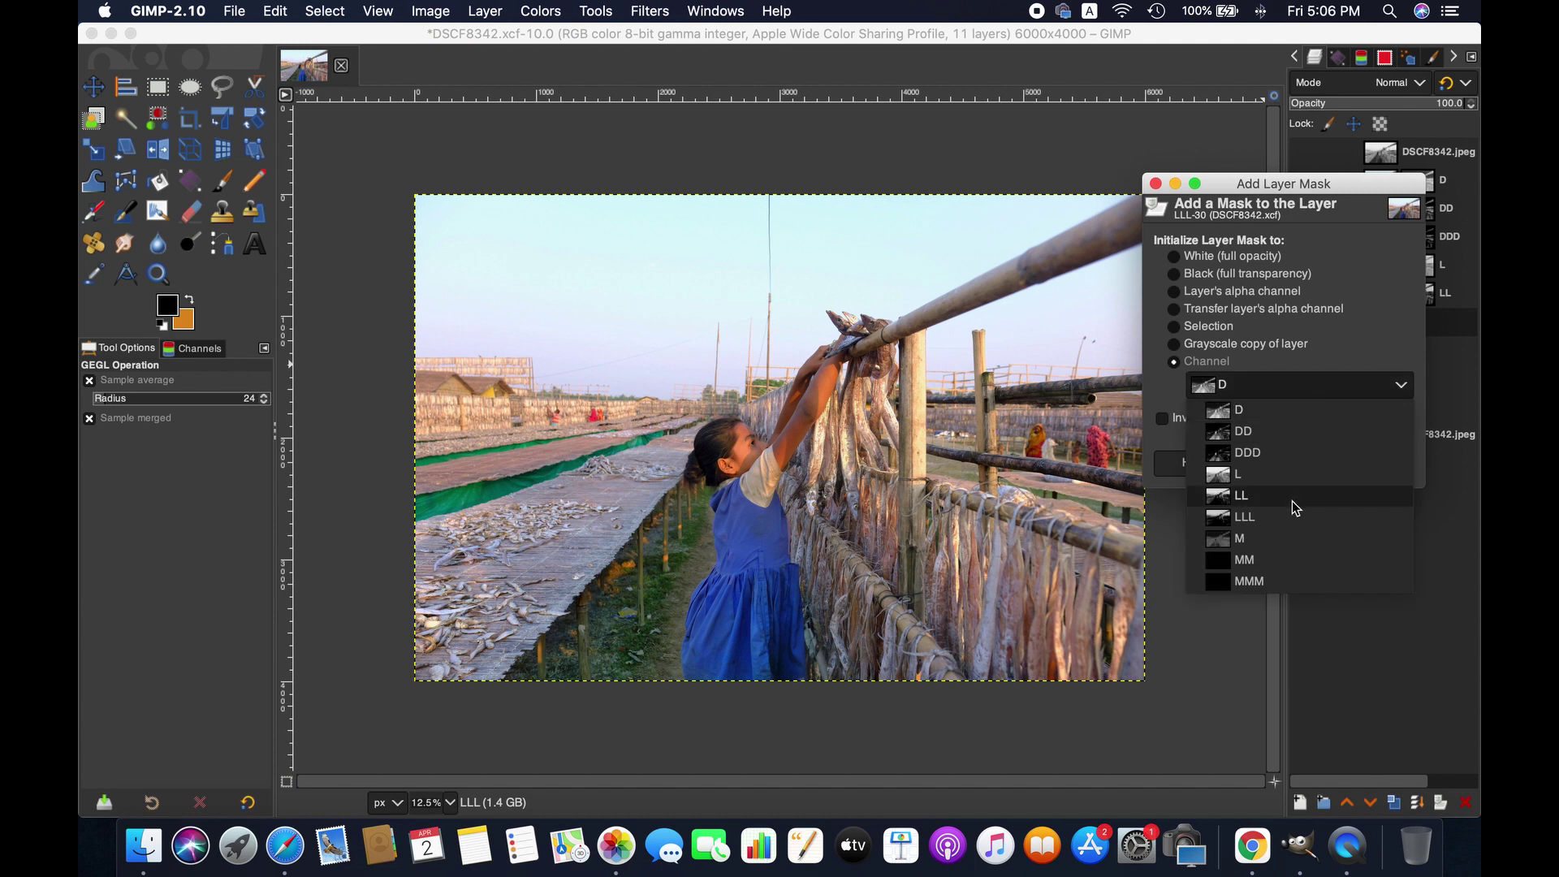
click(1289, 528)
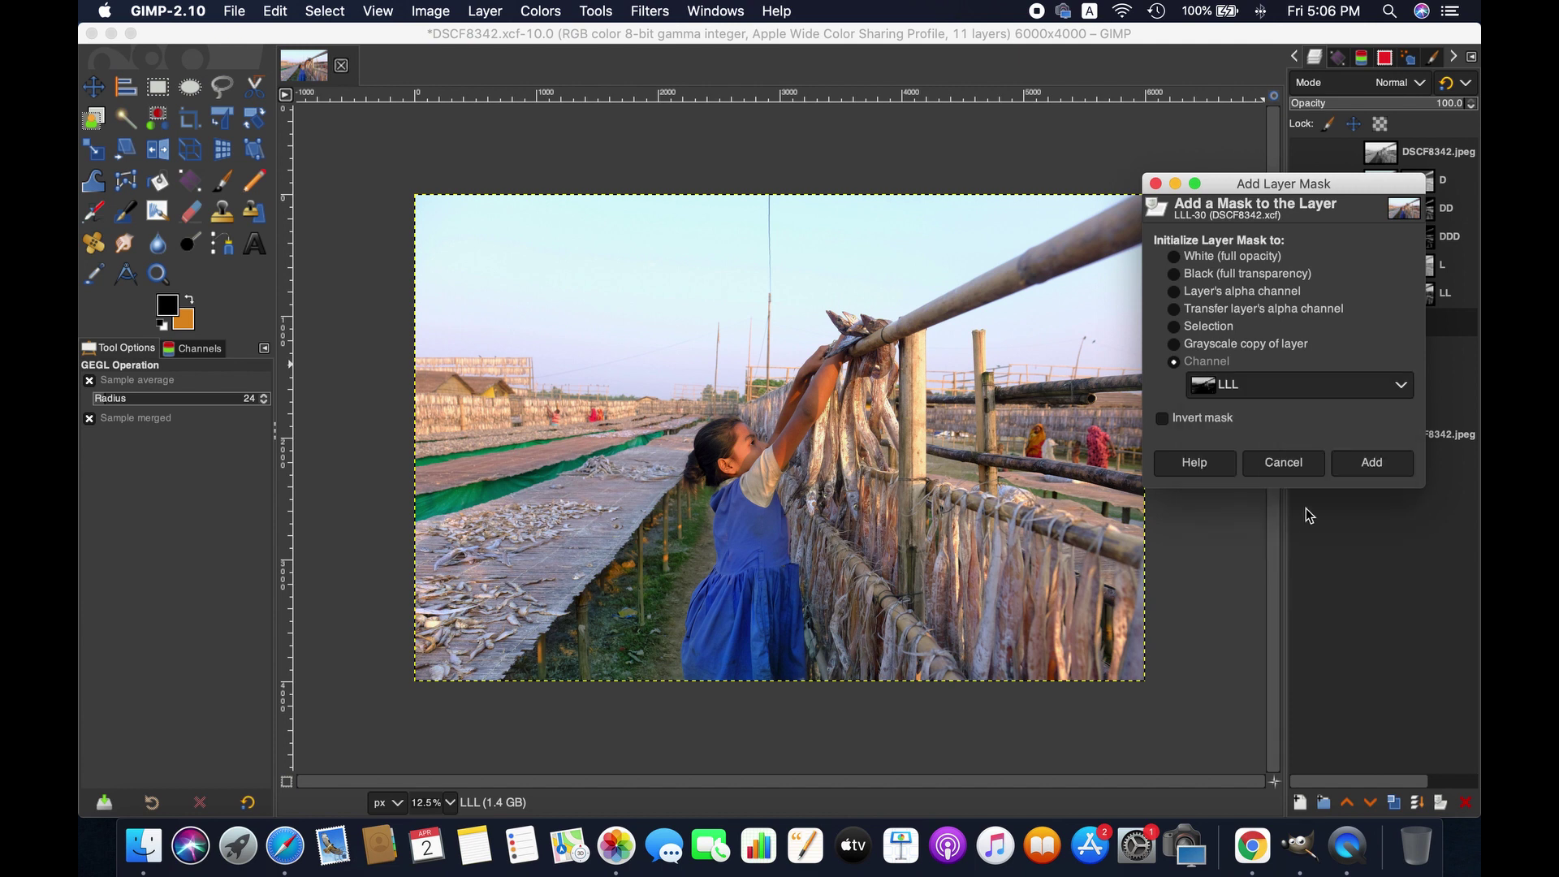
click(1372, 465)
click(1378, 328)
Apply Hue-Chroma to LLL with Chroma and Lightness at 1.00.
click(541, 10)
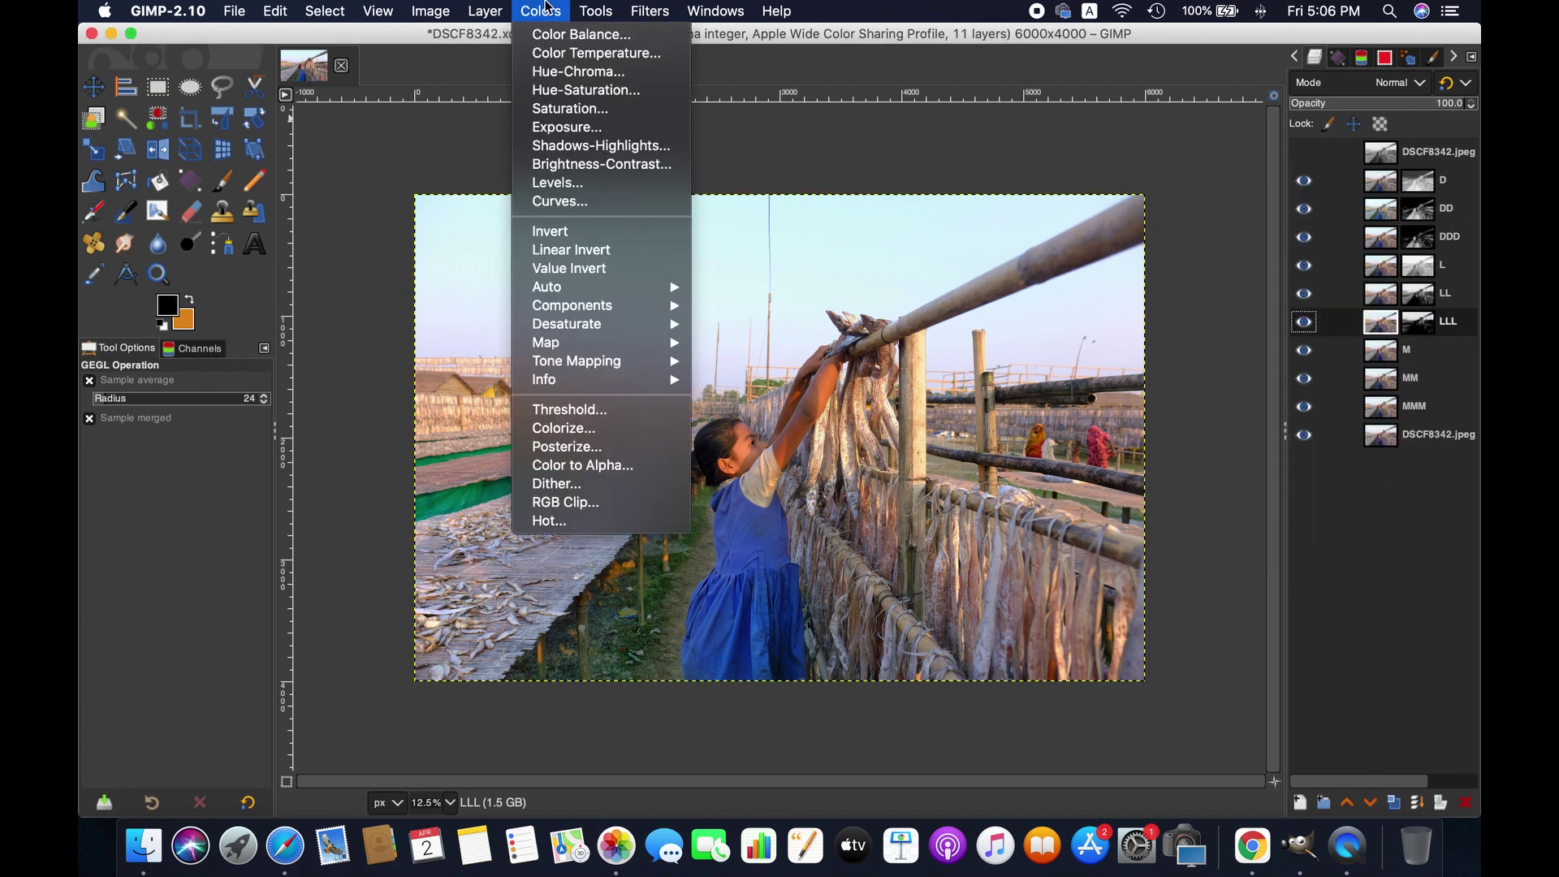
click(593, 80)
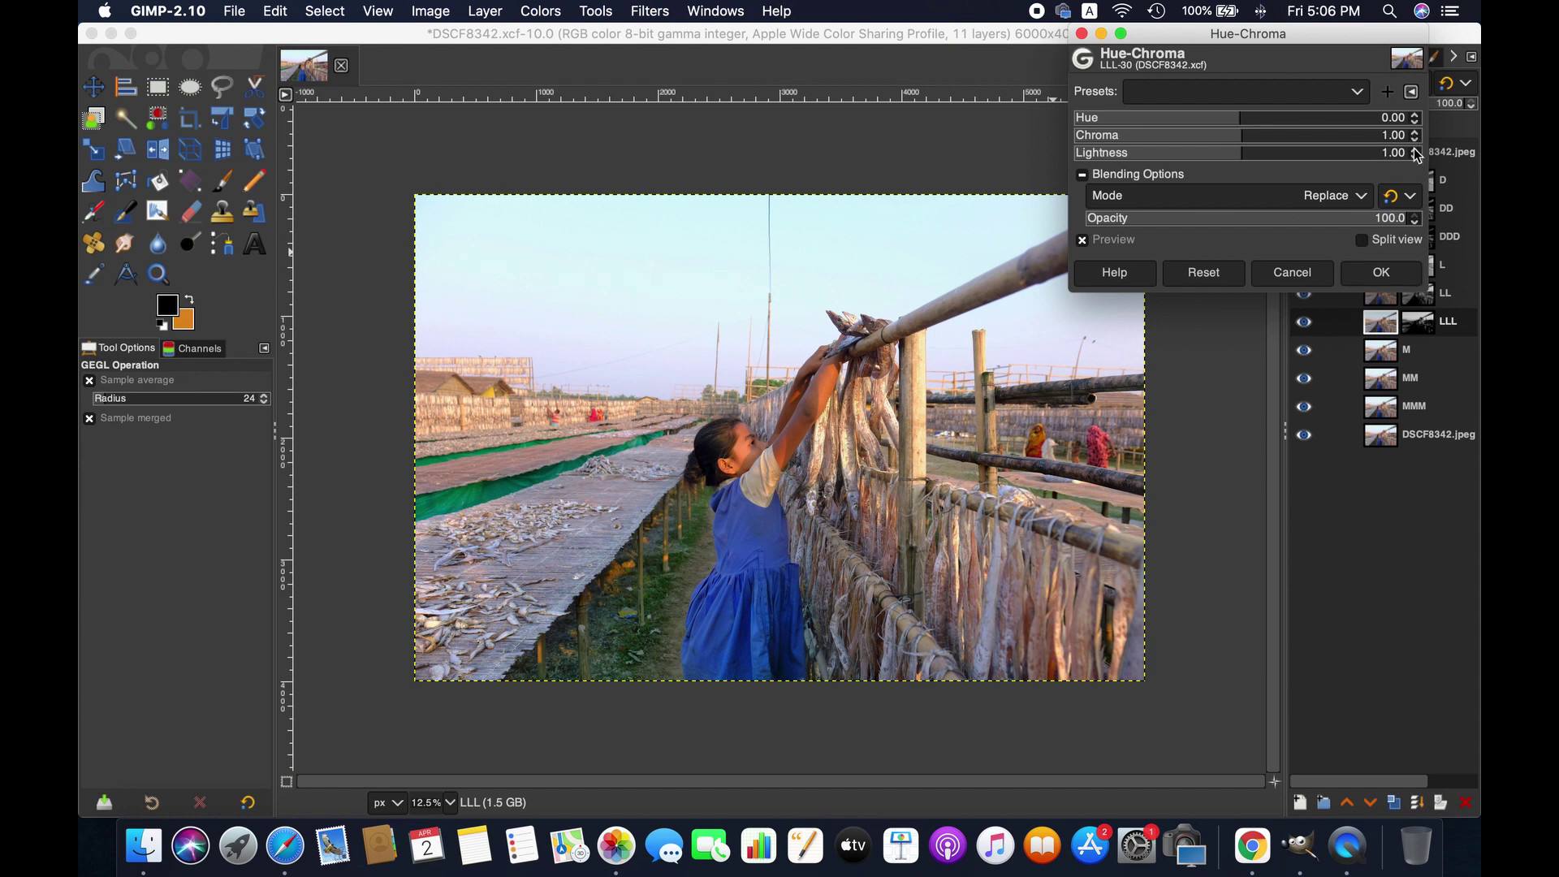
click(1399, 278)
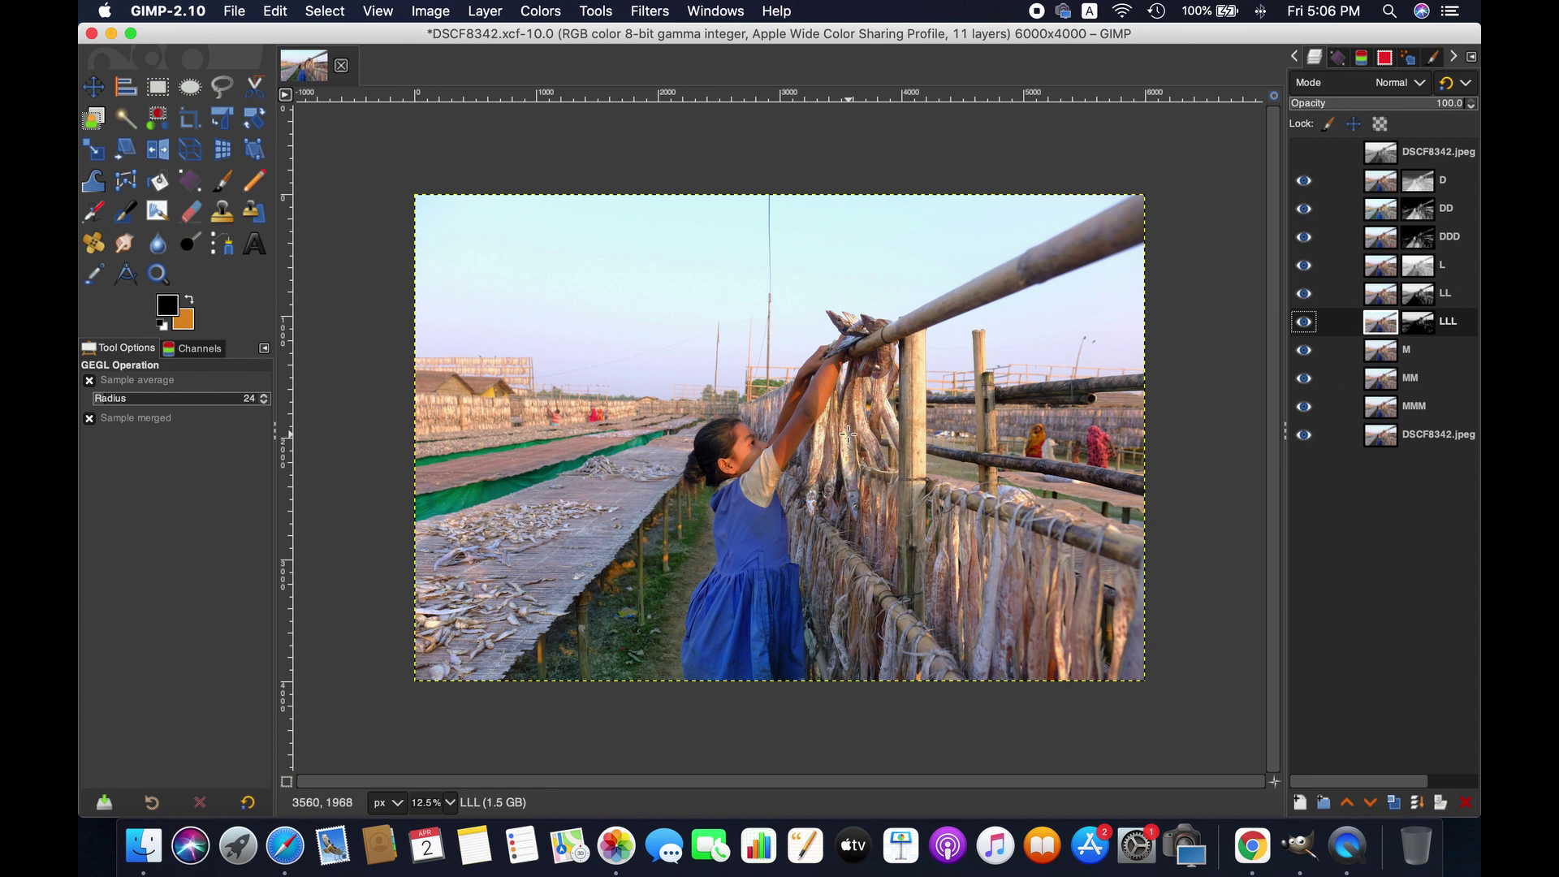
Mask layer M with the M channel and target its image for editing.
click(1388, 351)
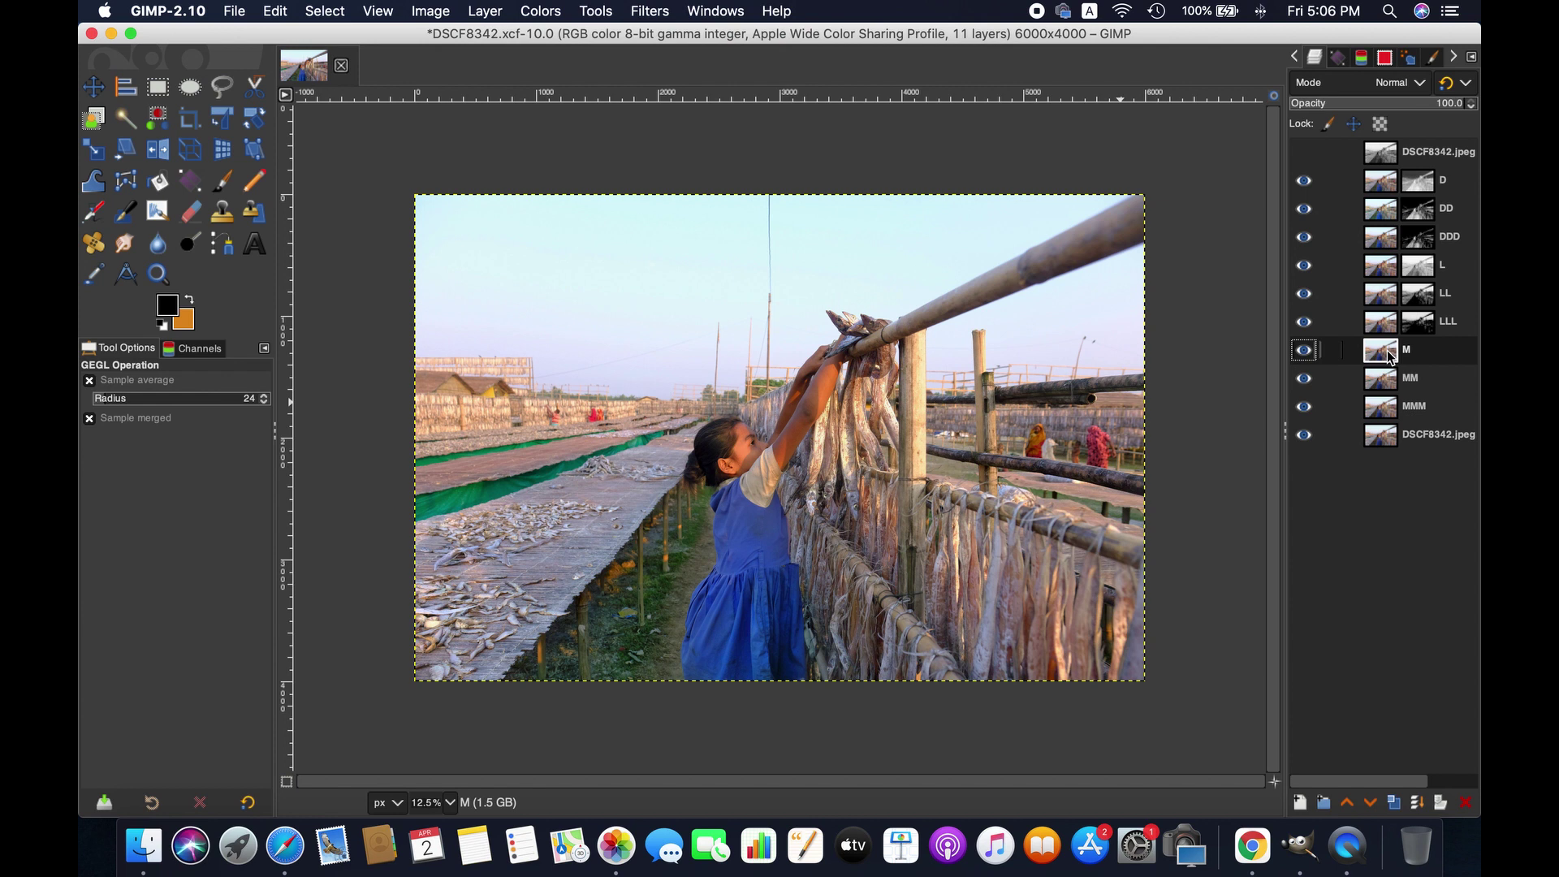
right_click(1391, 359)
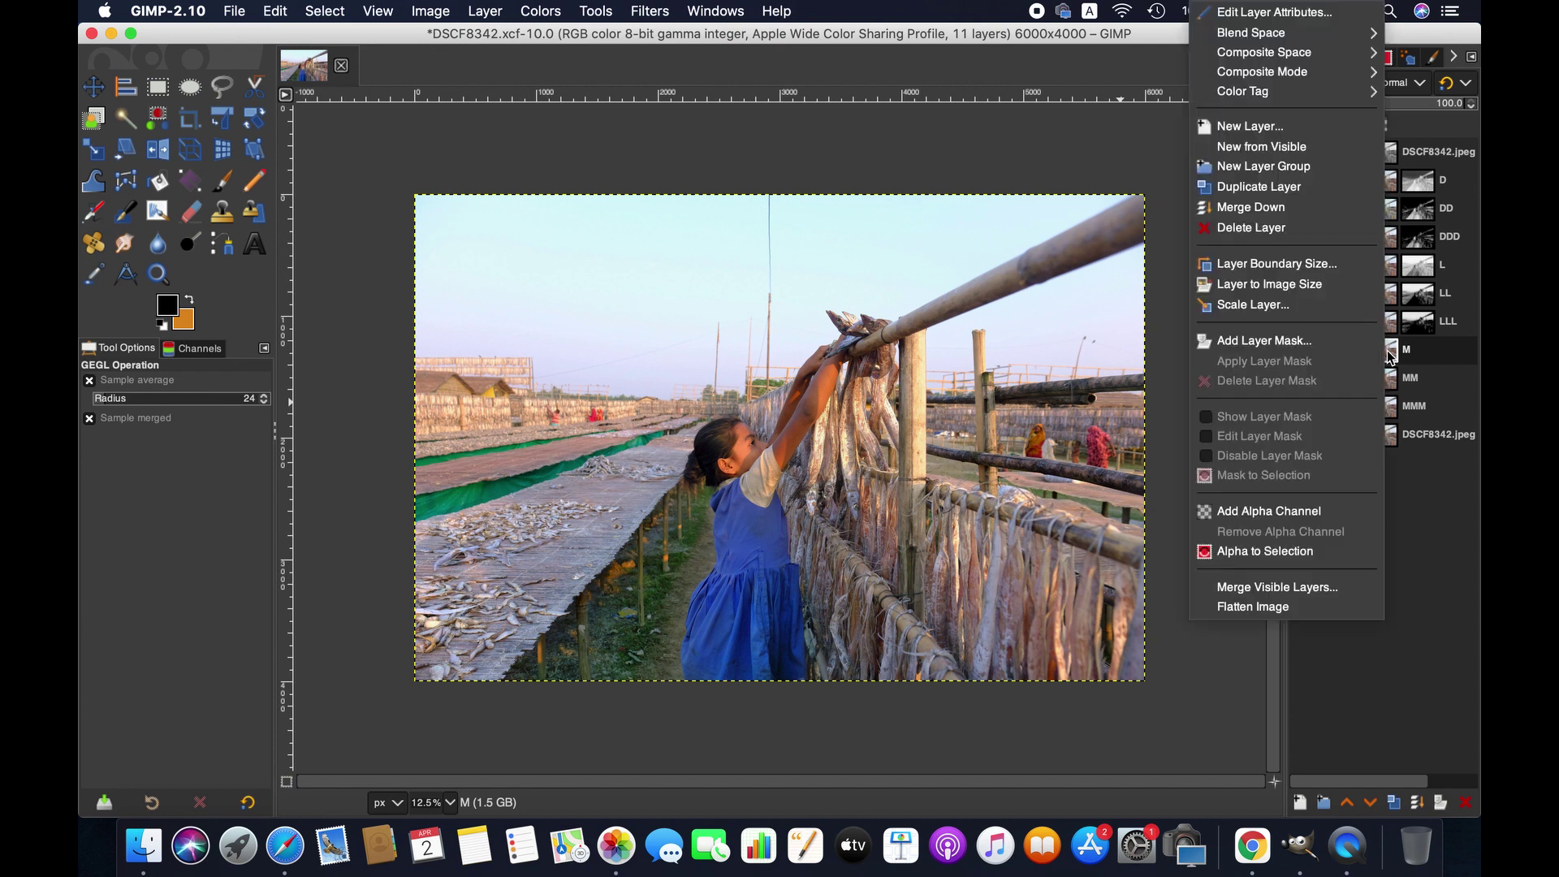
click(1264, 340)
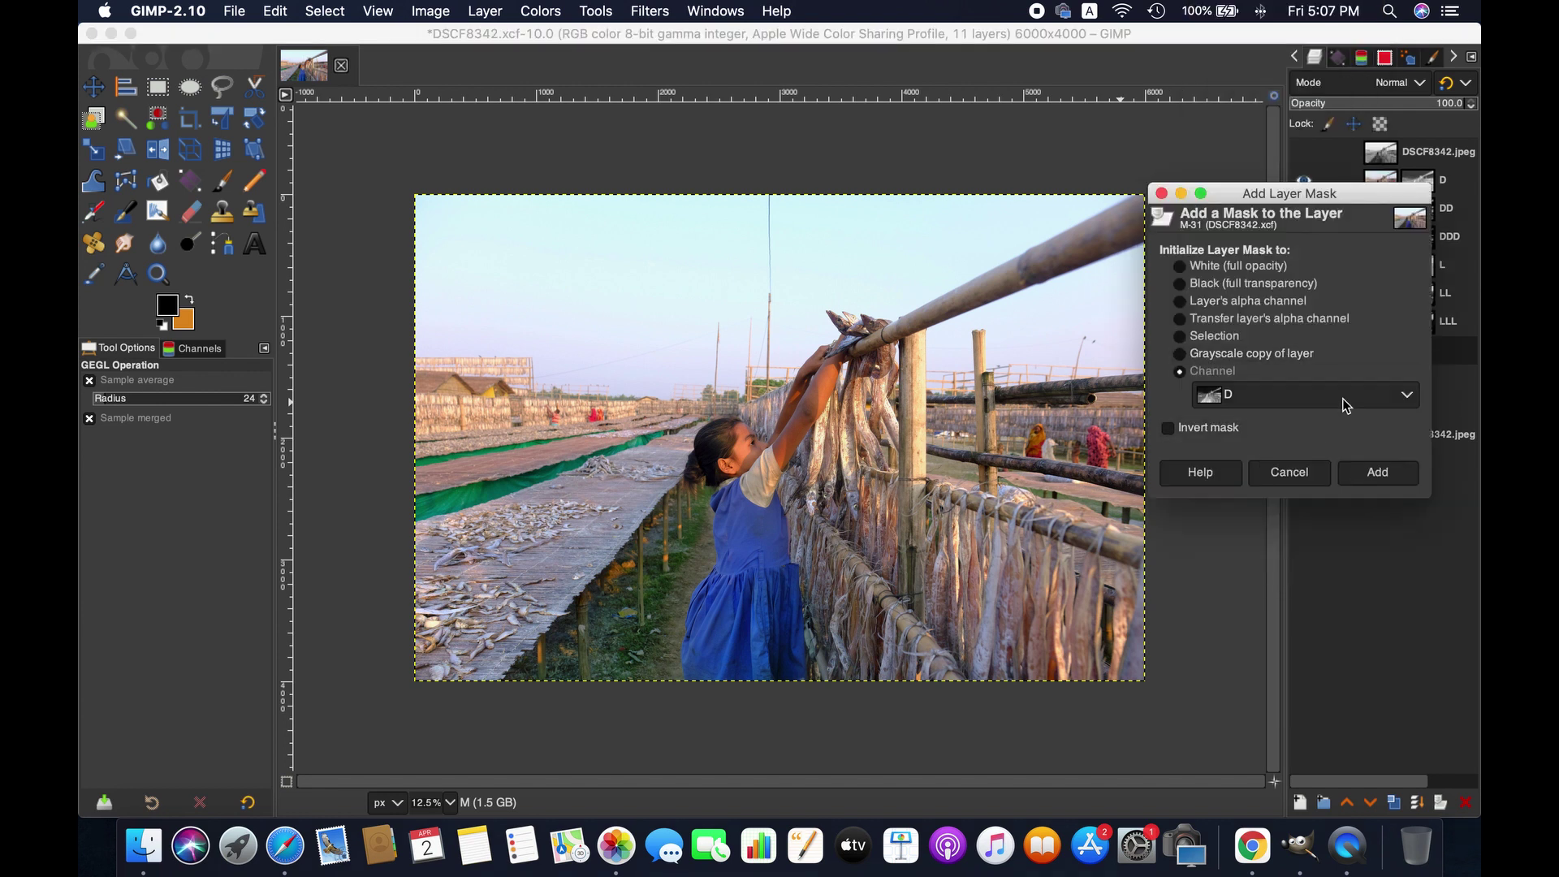
click(1332, 395)
click(1322, 550)
click(1387, 485)
click(1381, 352)
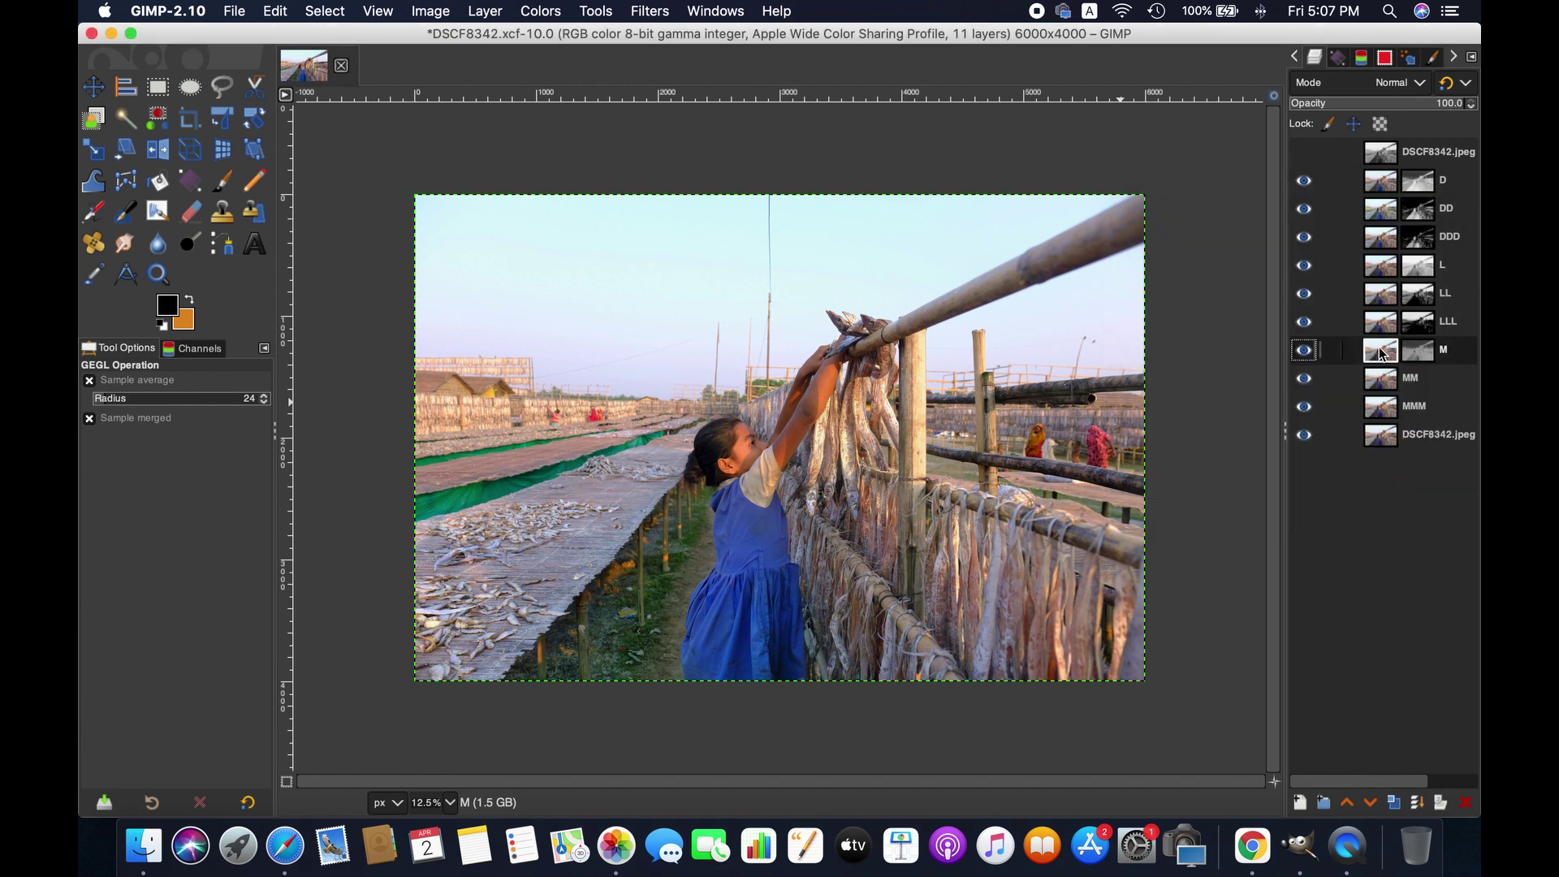
click(539, 10)
click(613, 202)
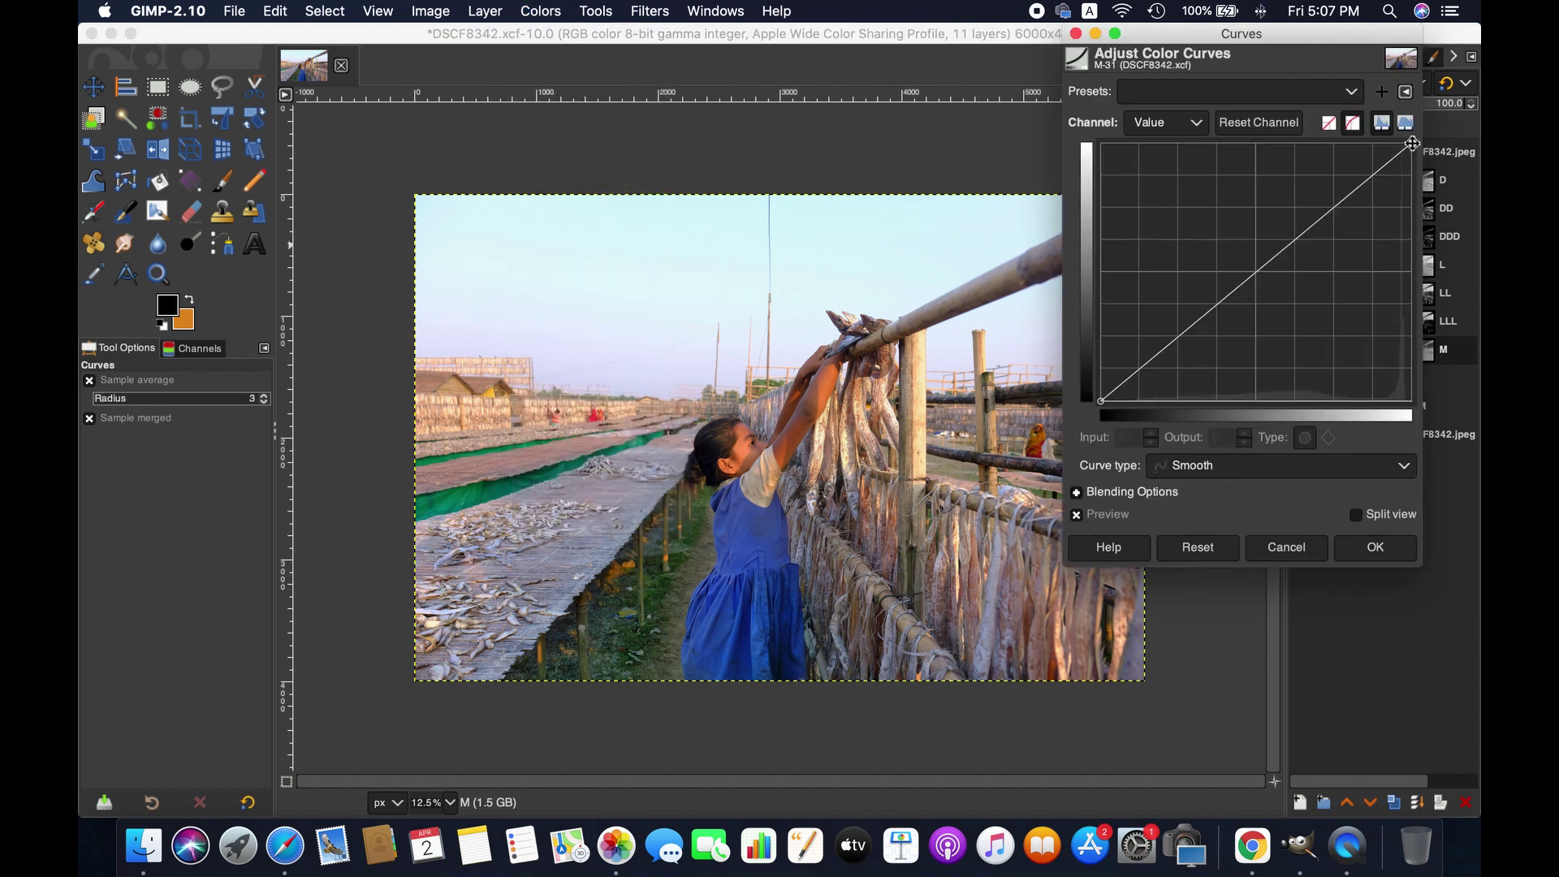
Curve layer M's white point to input 226, output 255, check split view at 25%, apply.
drag(1412, 145, 1374, 143)
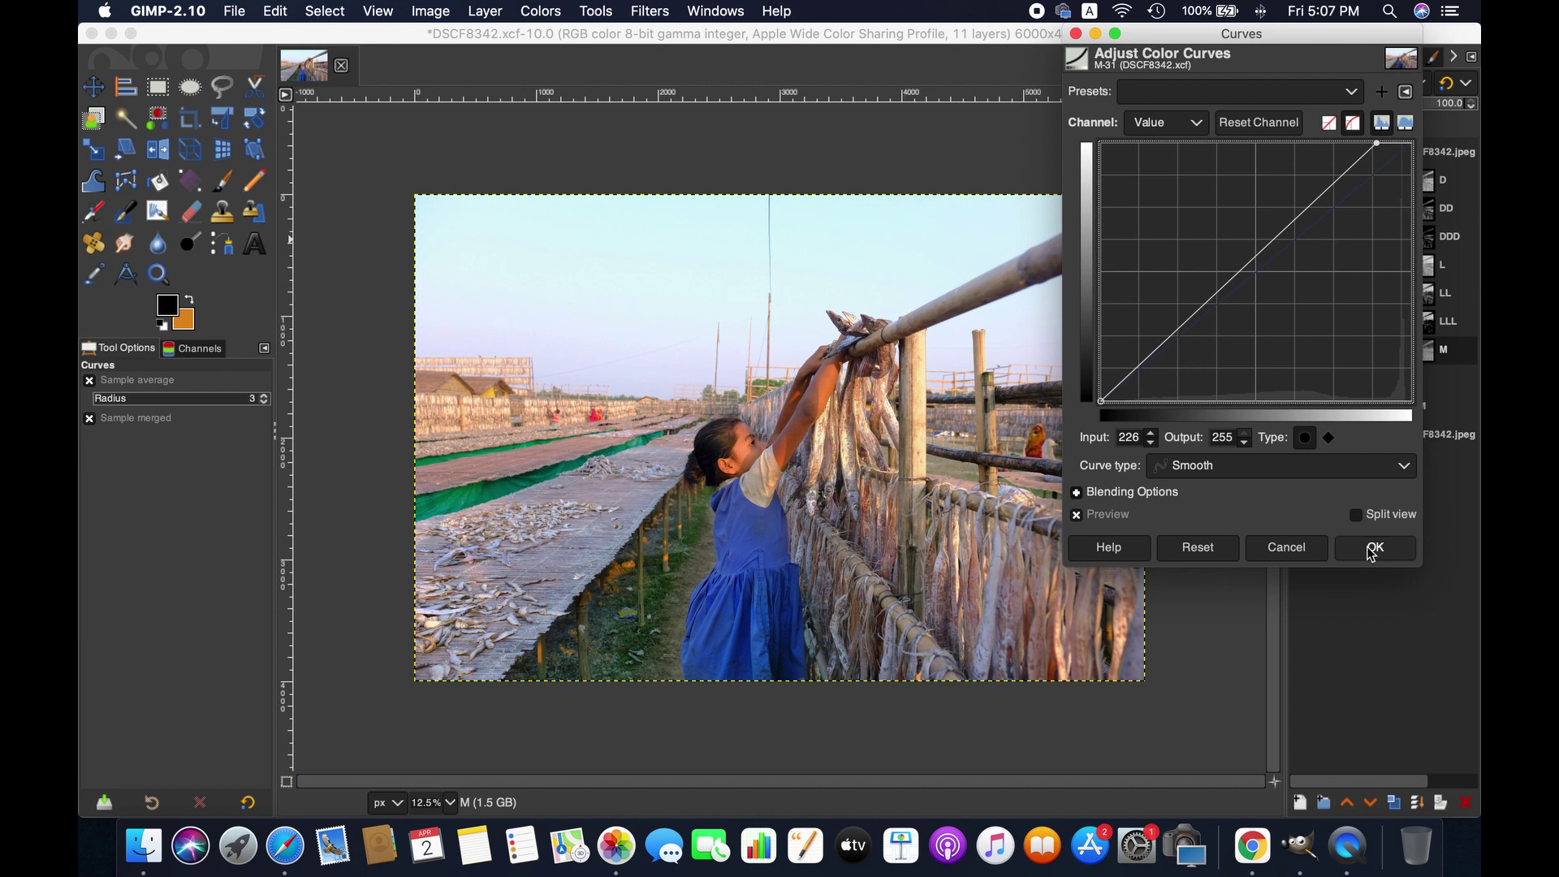
click(1361, 516)
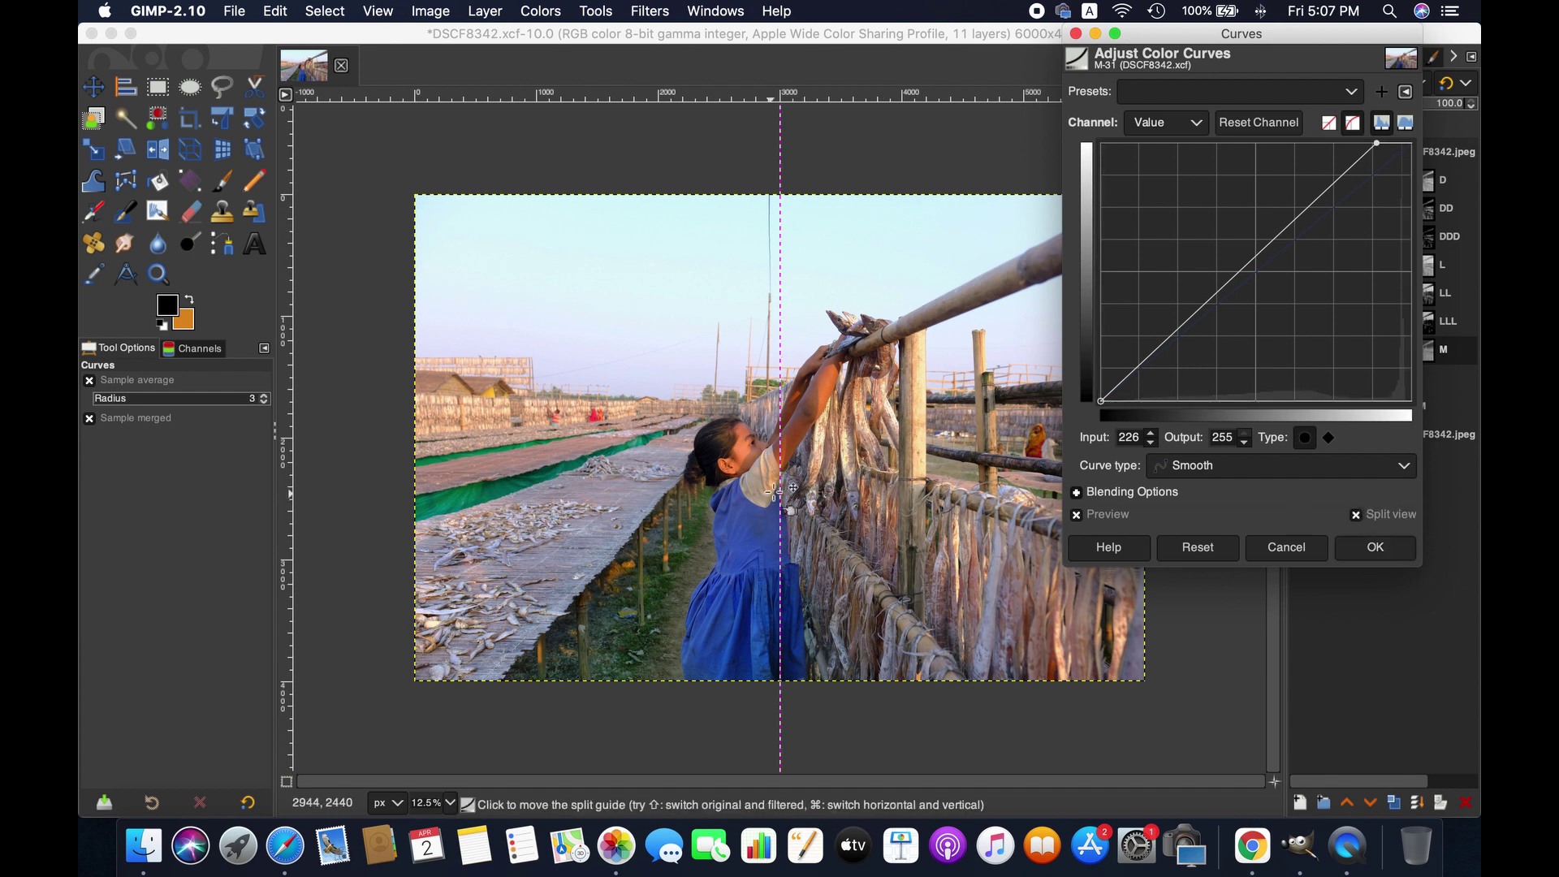
drag(778, 489, 885, 520)
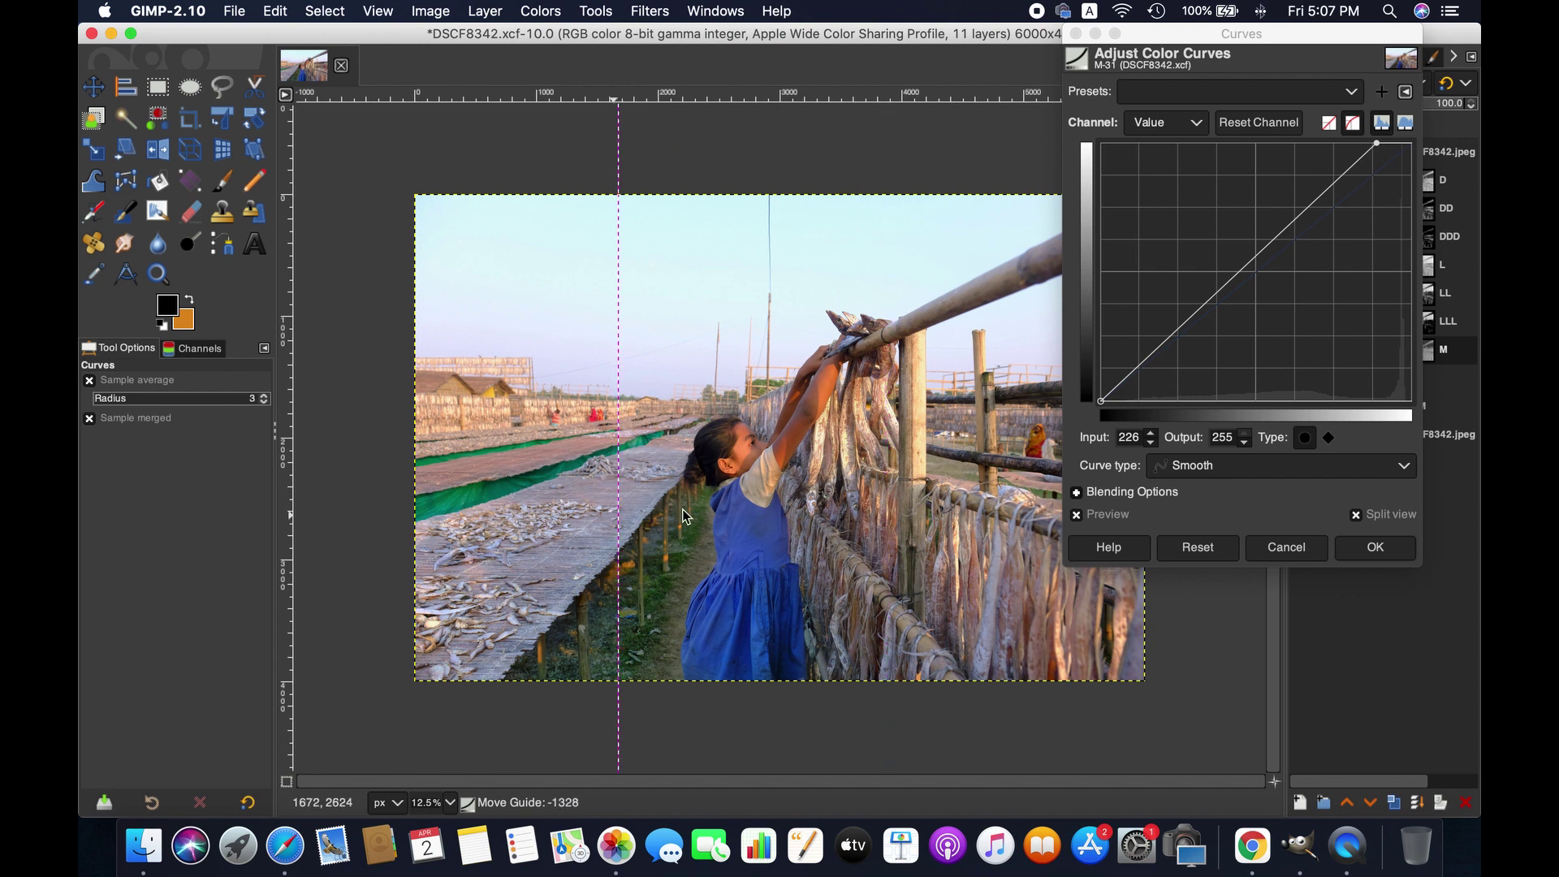
click(450, 800)
click(445, 765)
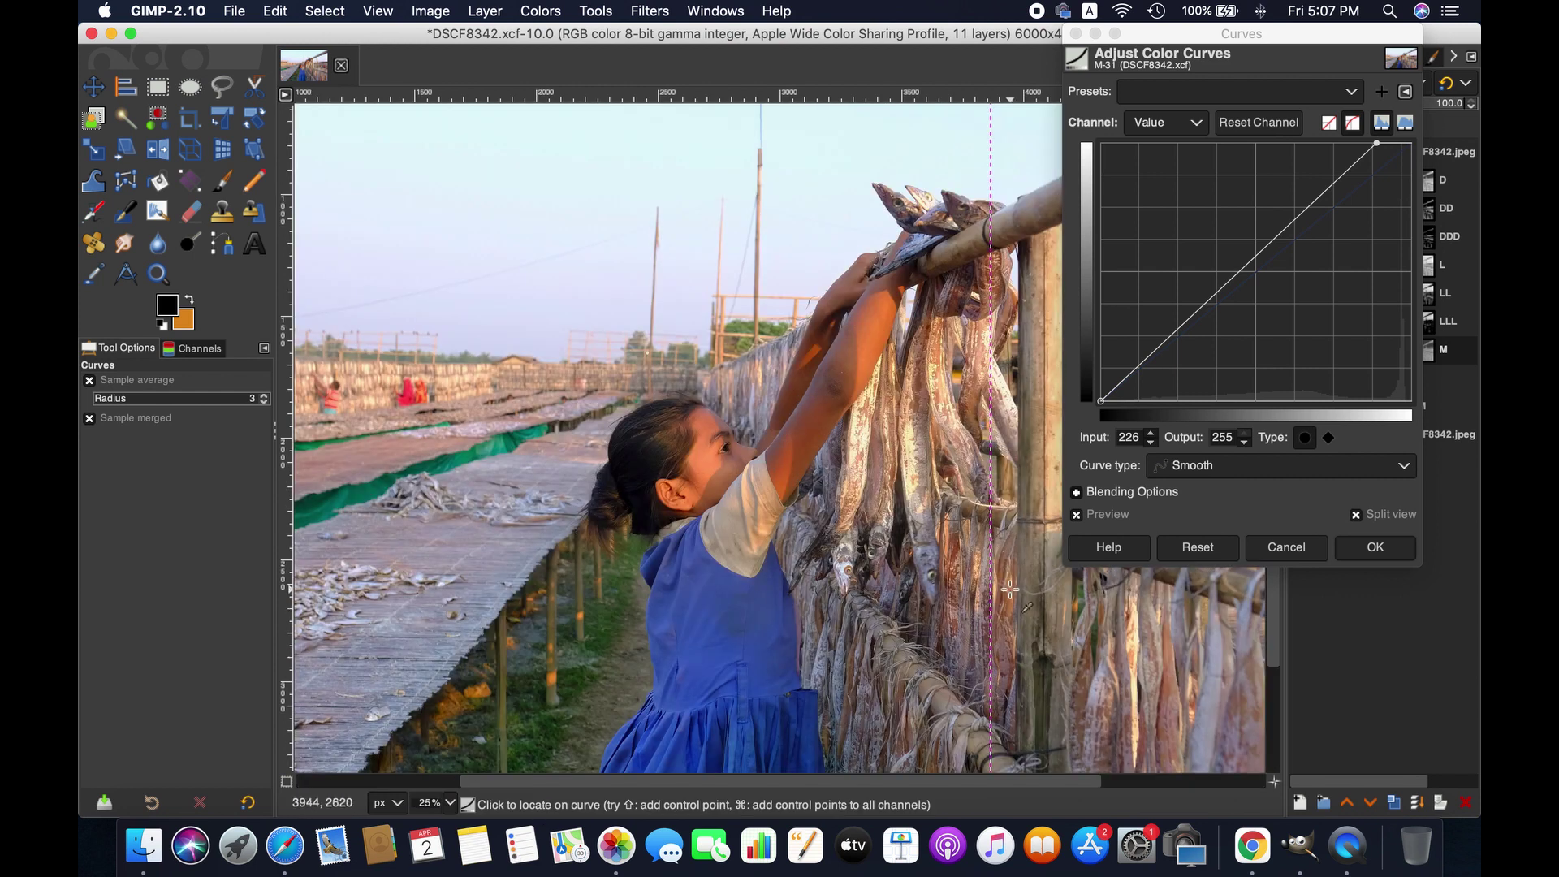
drag(991, 570, 845, 579)
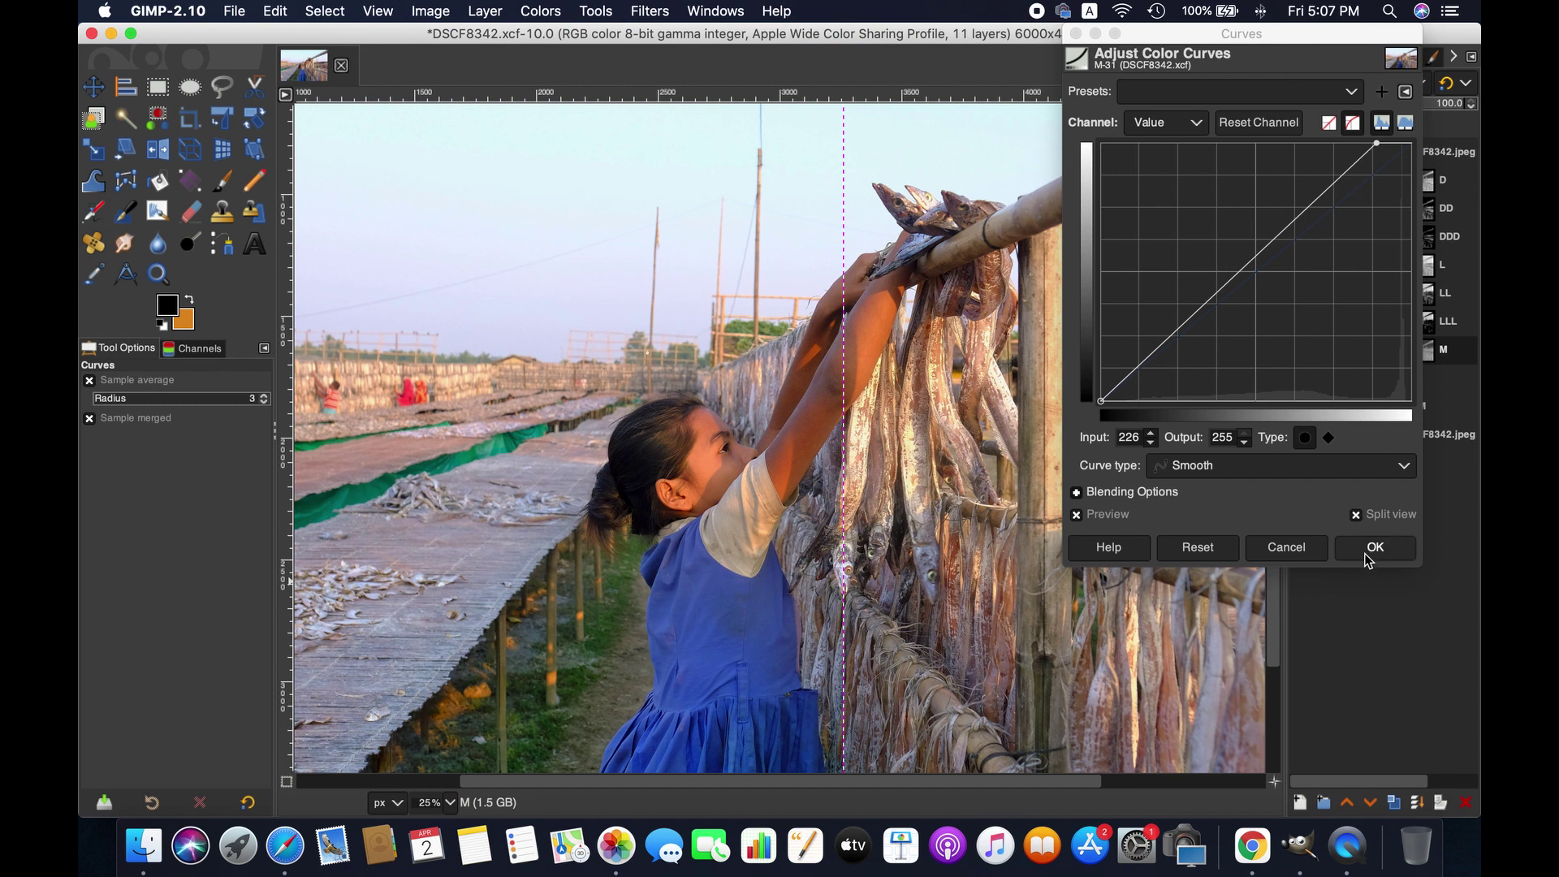
click(1375, 547)
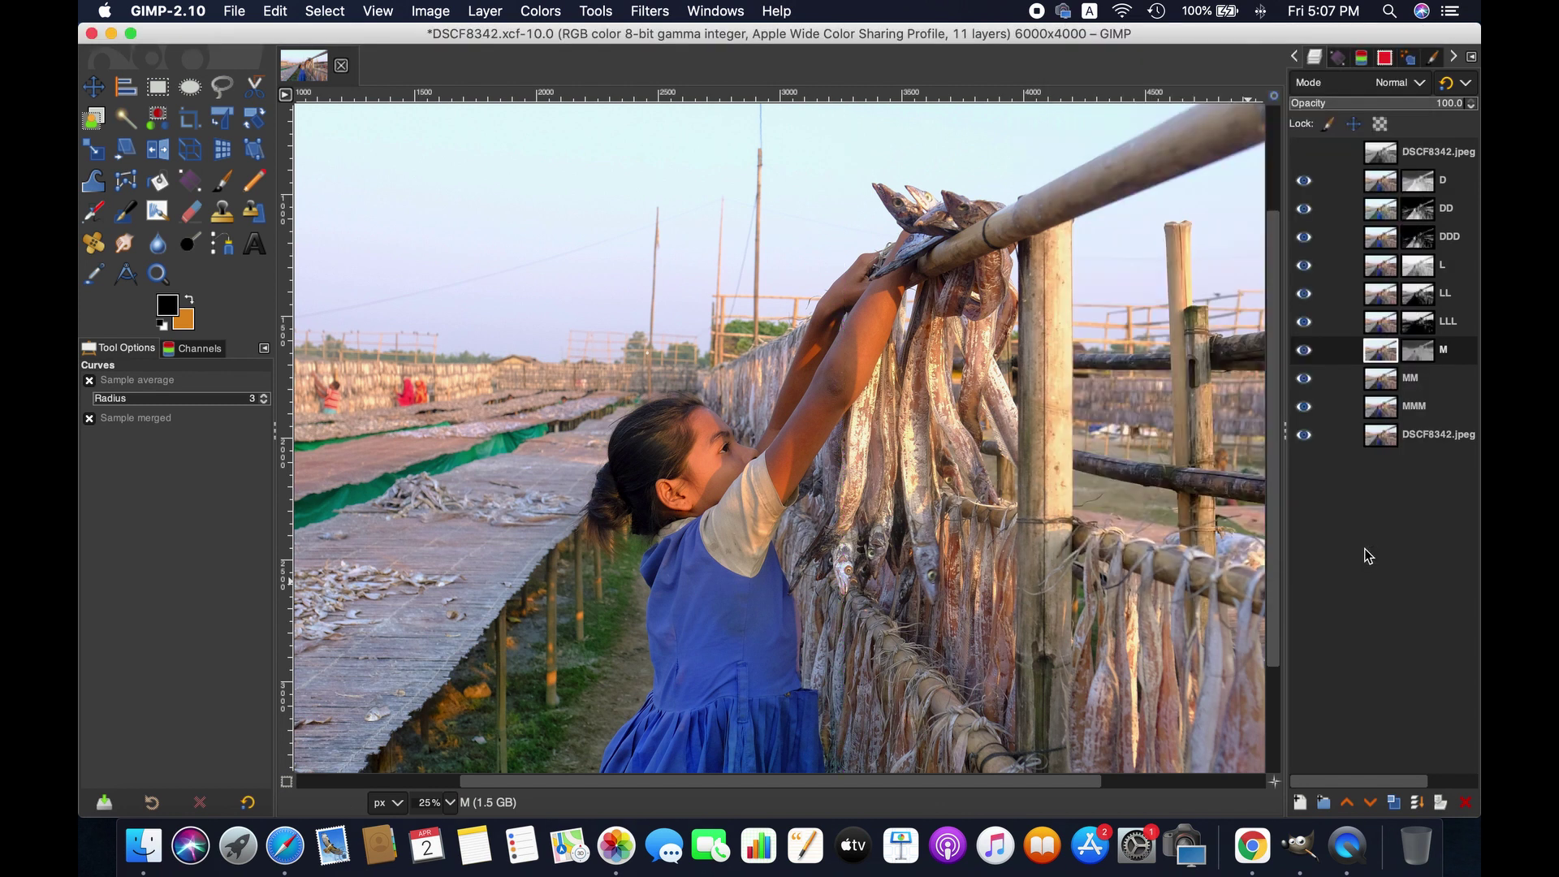
click(1391, 388)
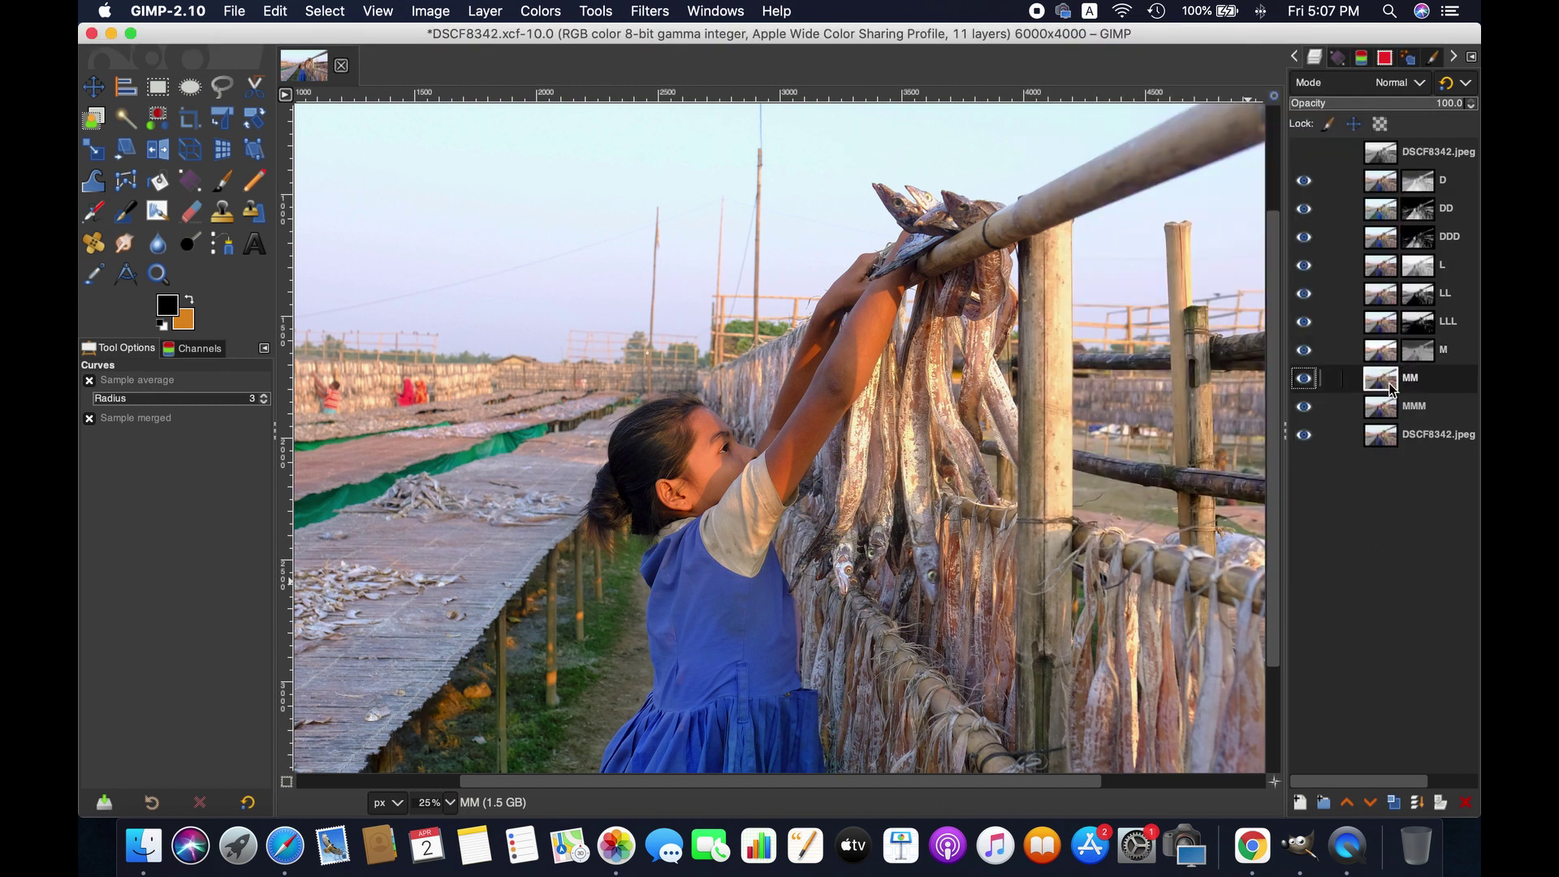
Add a layer mask to MM based on the MM channel.
right_click(1391, 388)
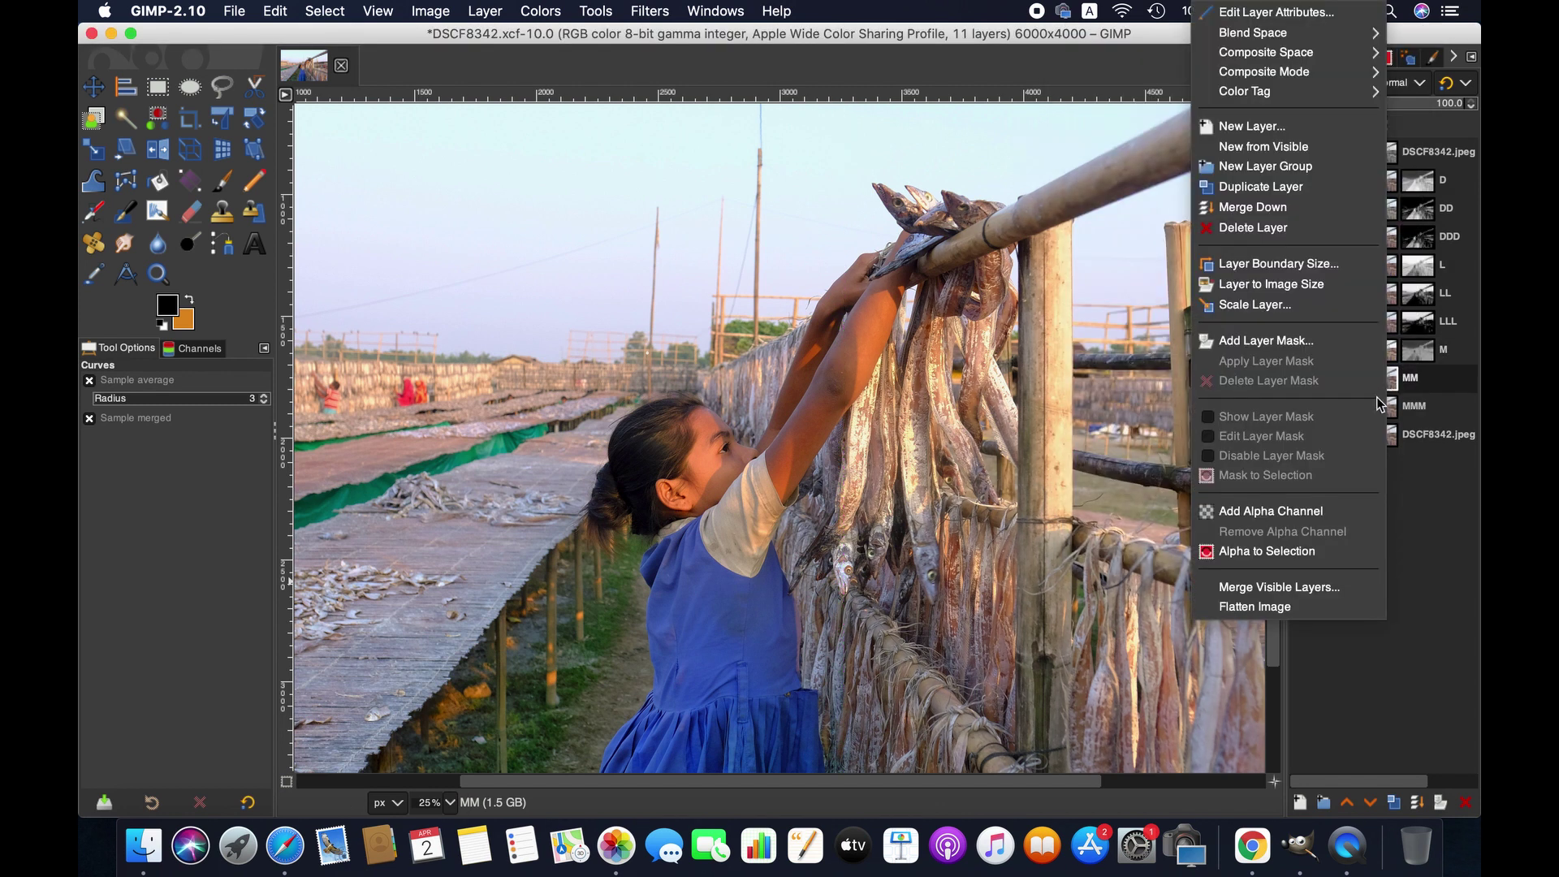
click(1290, 342)
click(1327, 383)
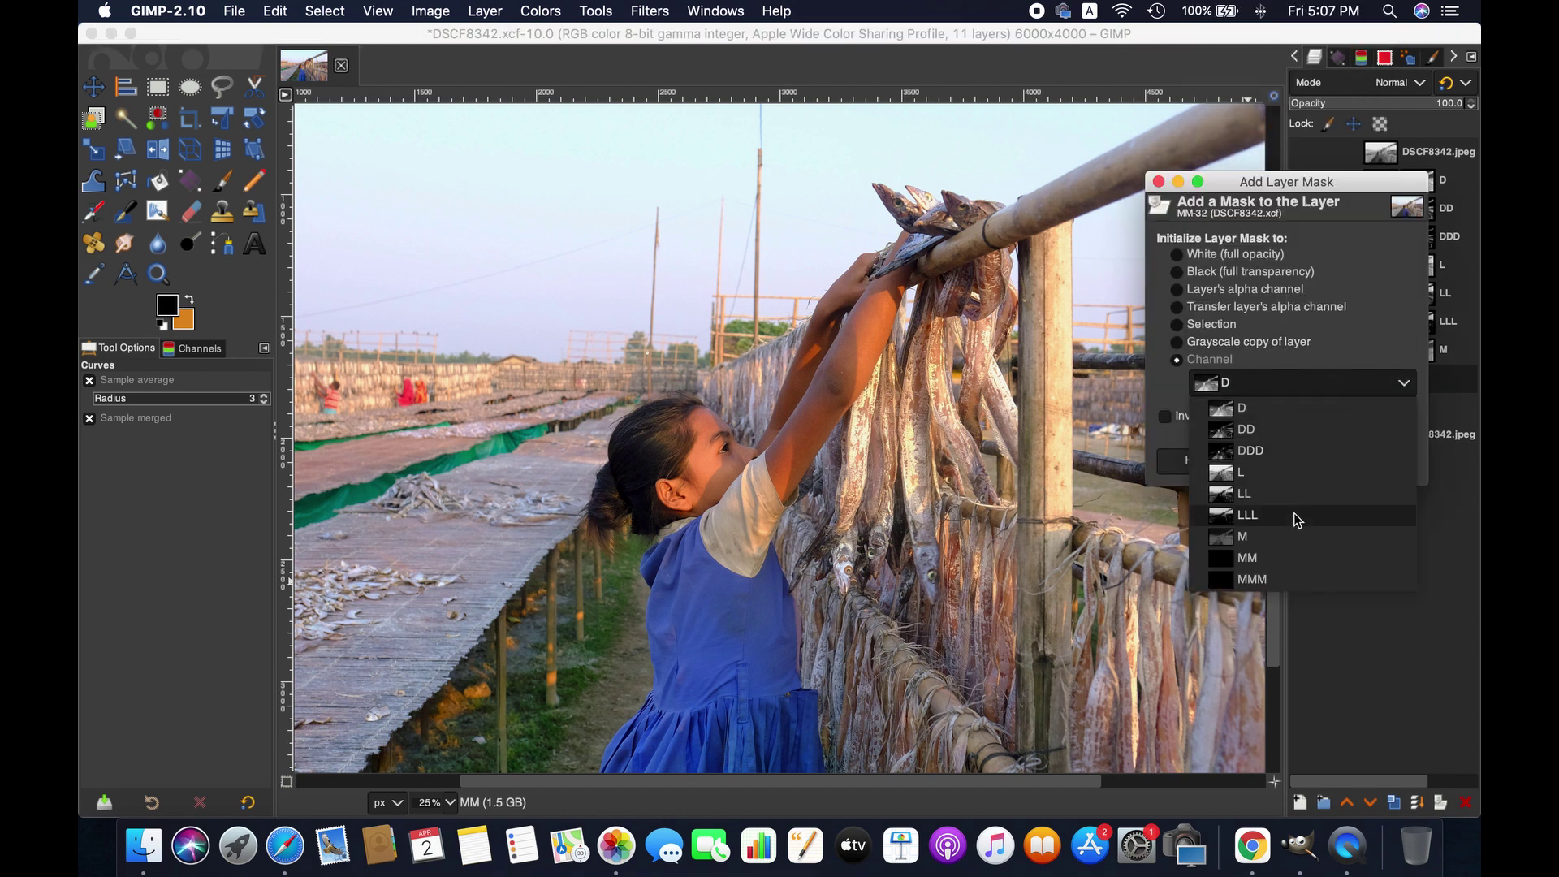
click(1285, 559)
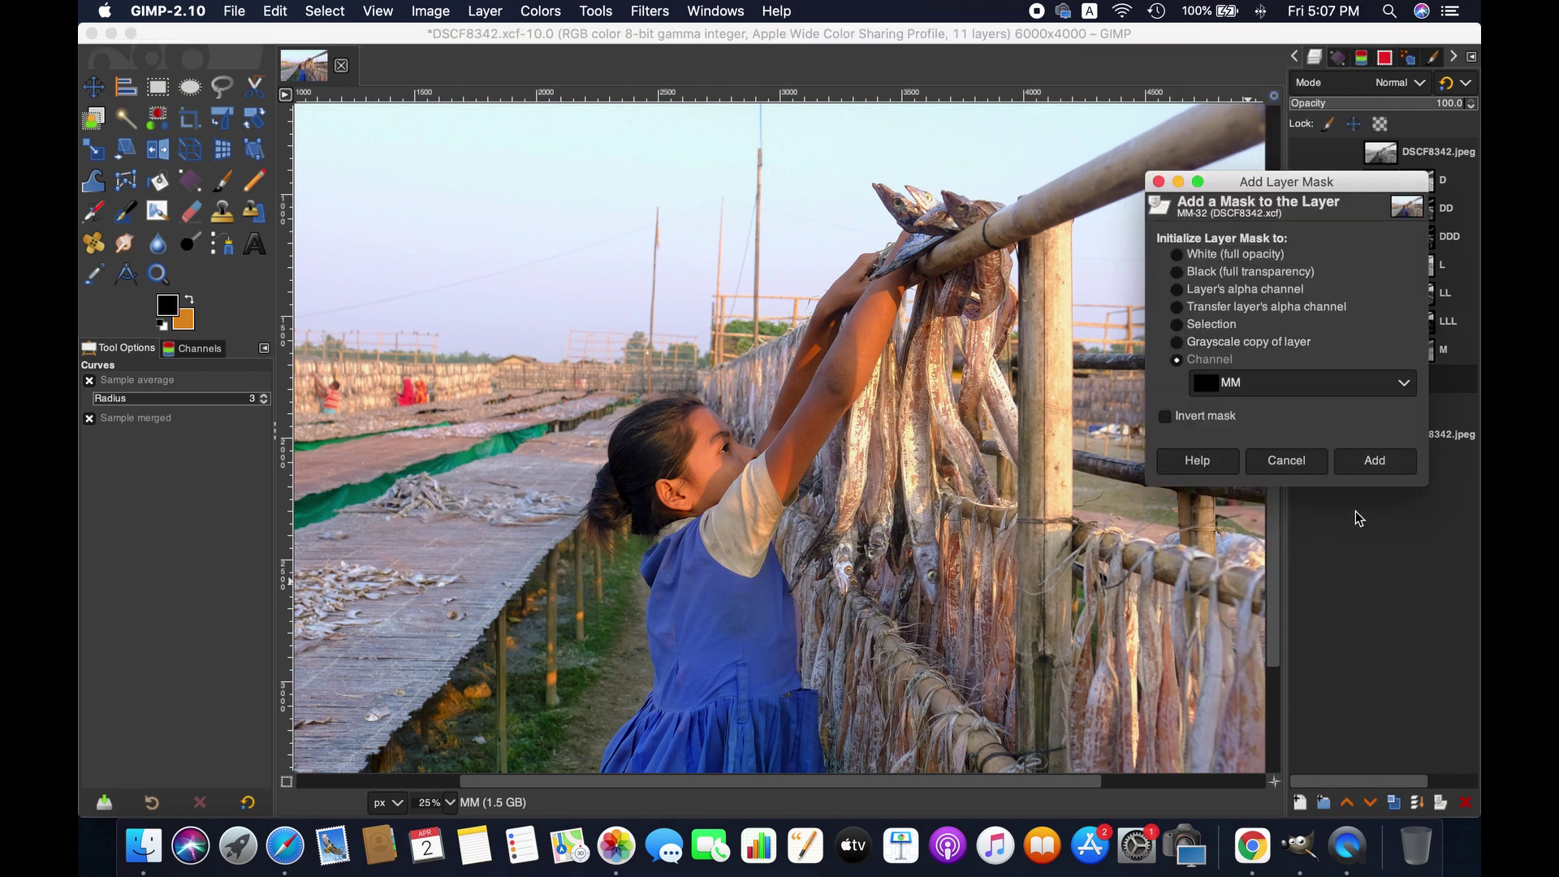
click(1394, 464)
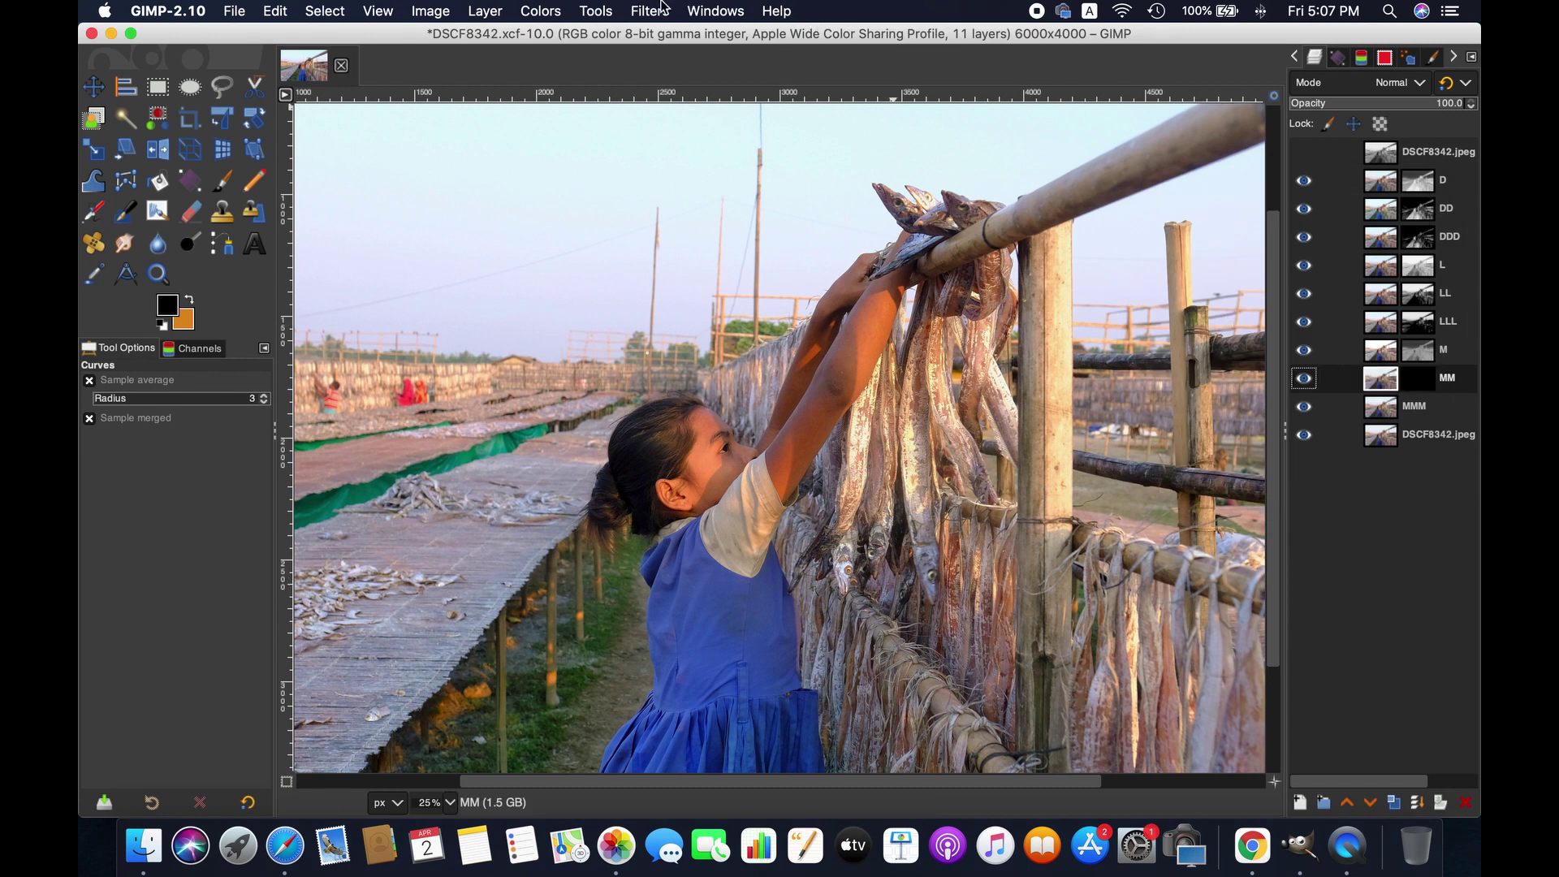
Apply a Curves adjustment to MM with the white point at input 225, checking it in split view.
click(552, 8)
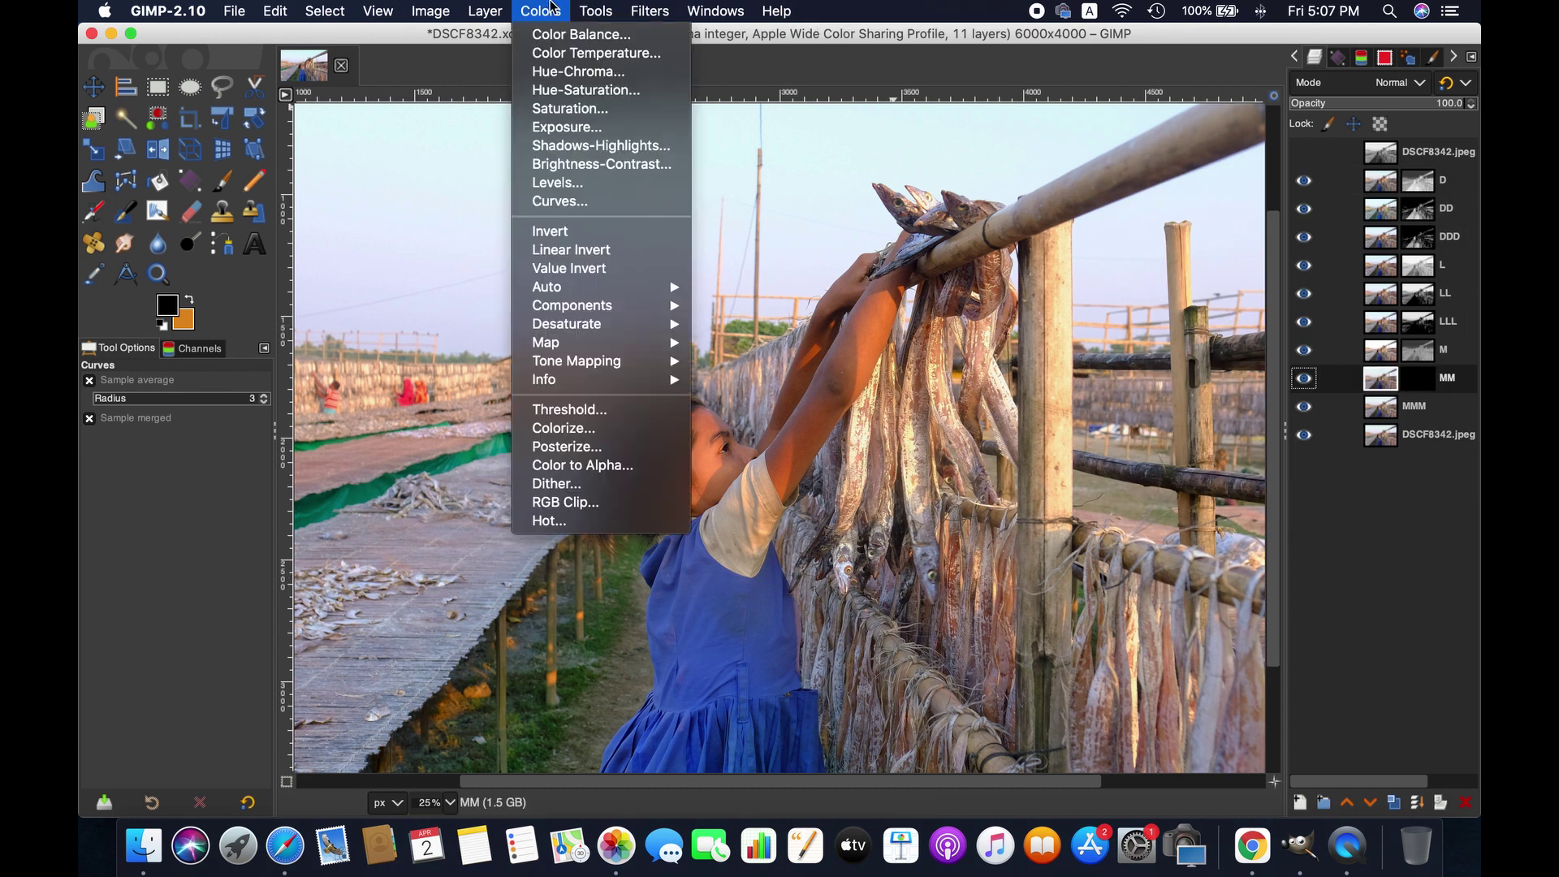
click(583, 200)
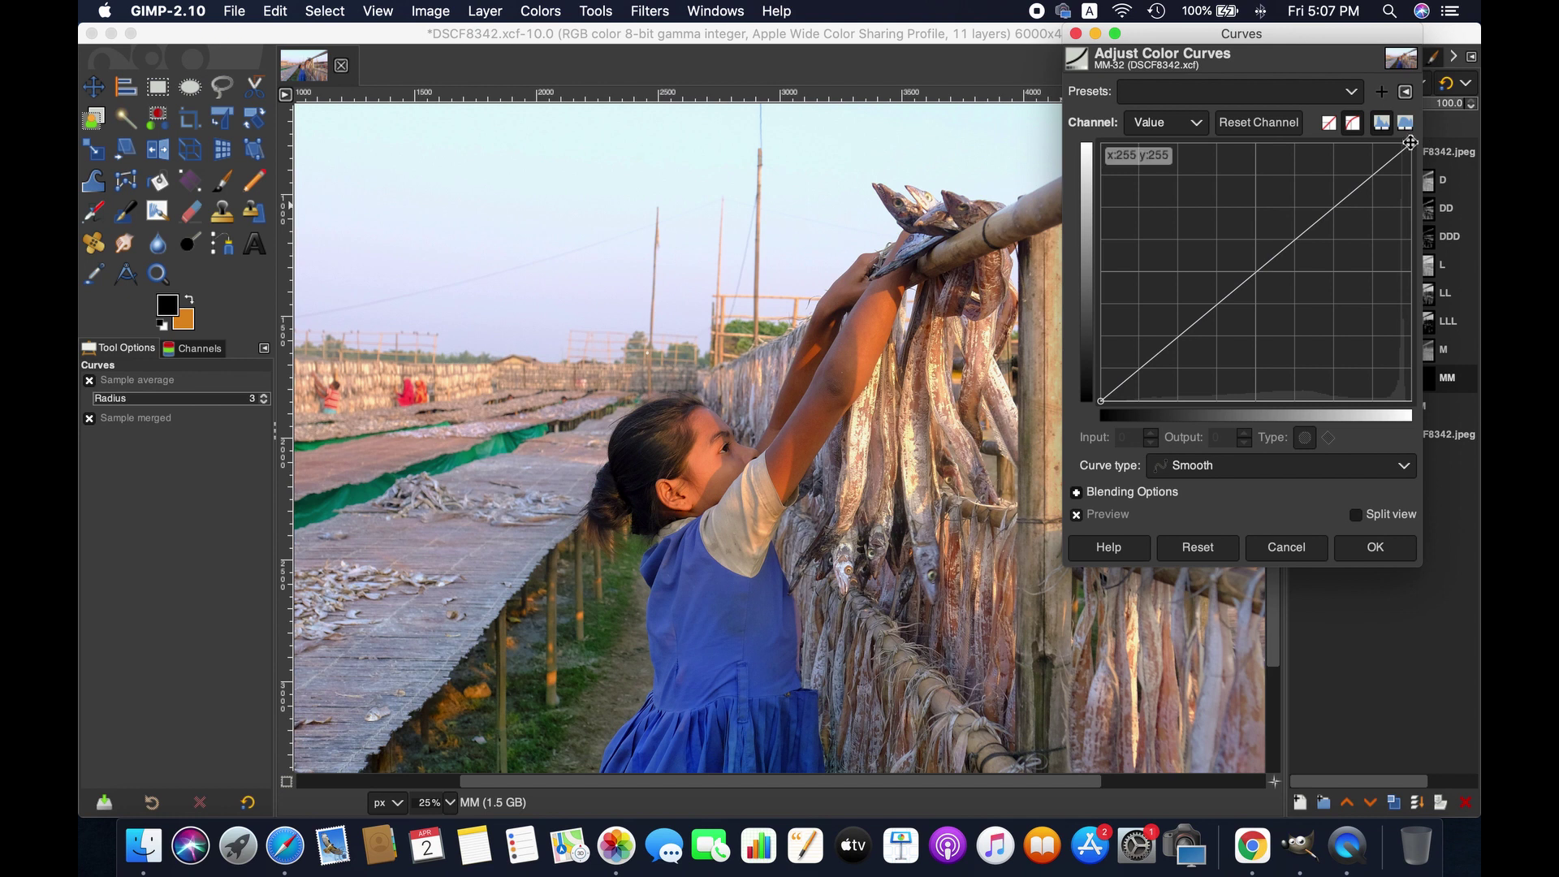
drag(1410, 144, 1374, 144)
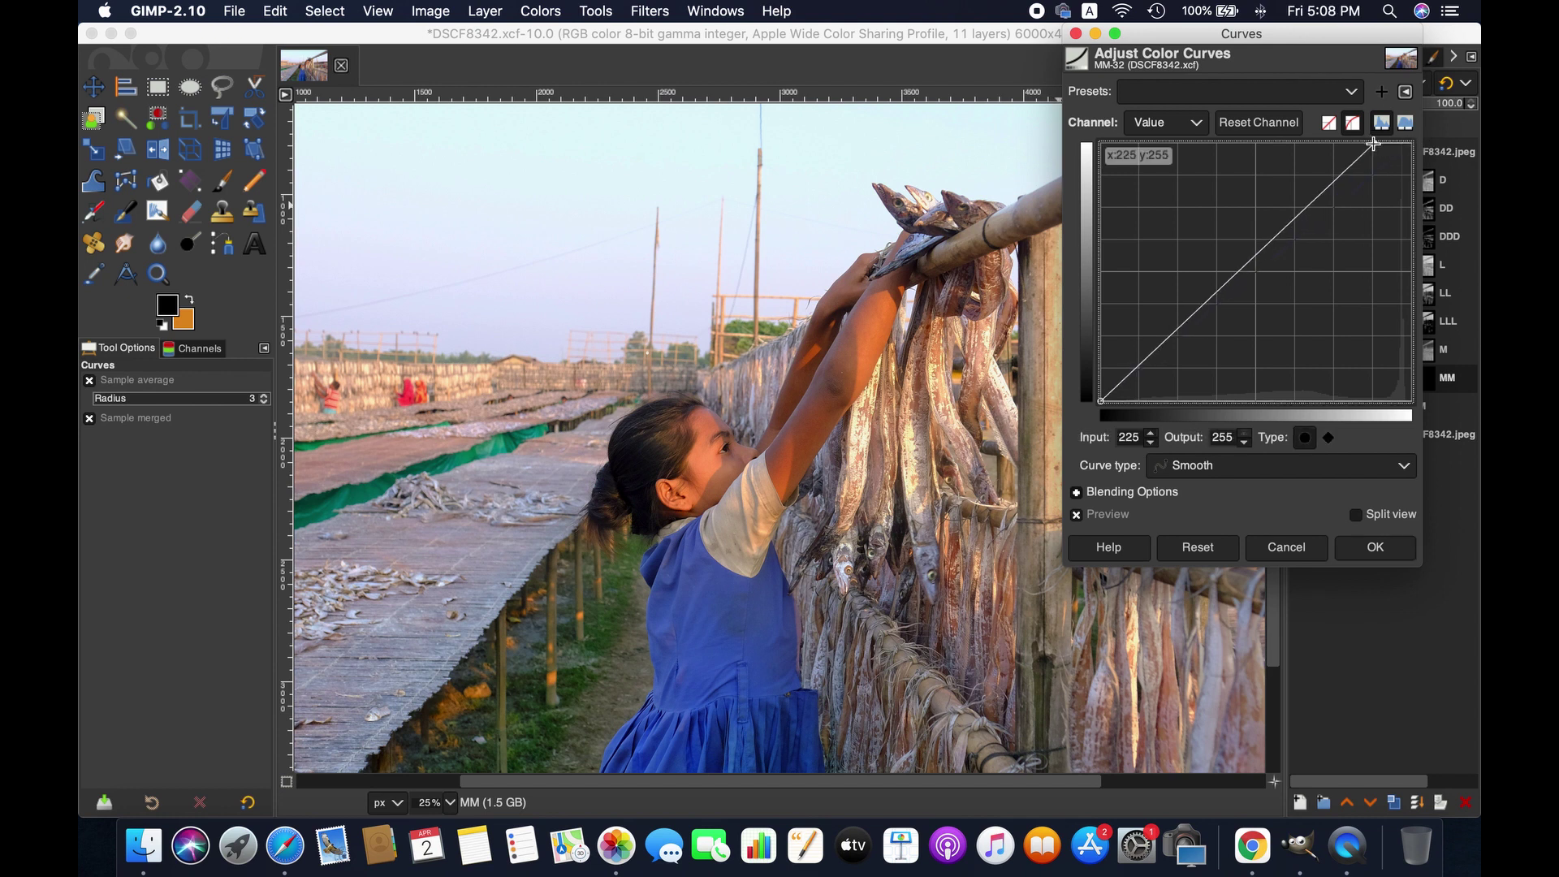
click(1356, 514)
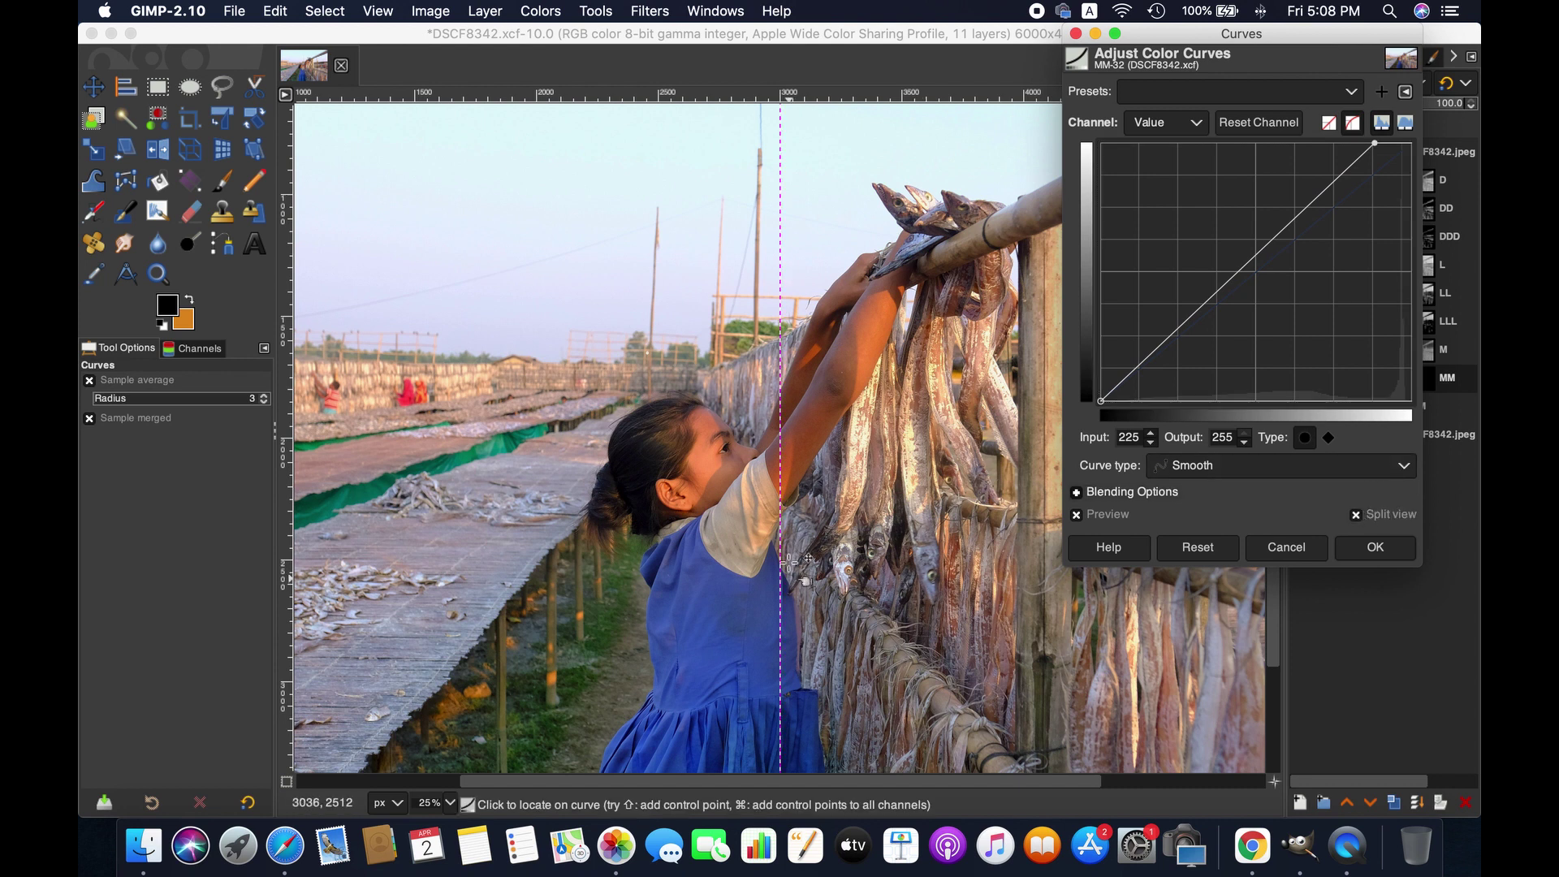
mouse_move(781, 560)
mouse_down()
mouse_move(624, 560)
mouse_move(765, 560)
mouse_up()
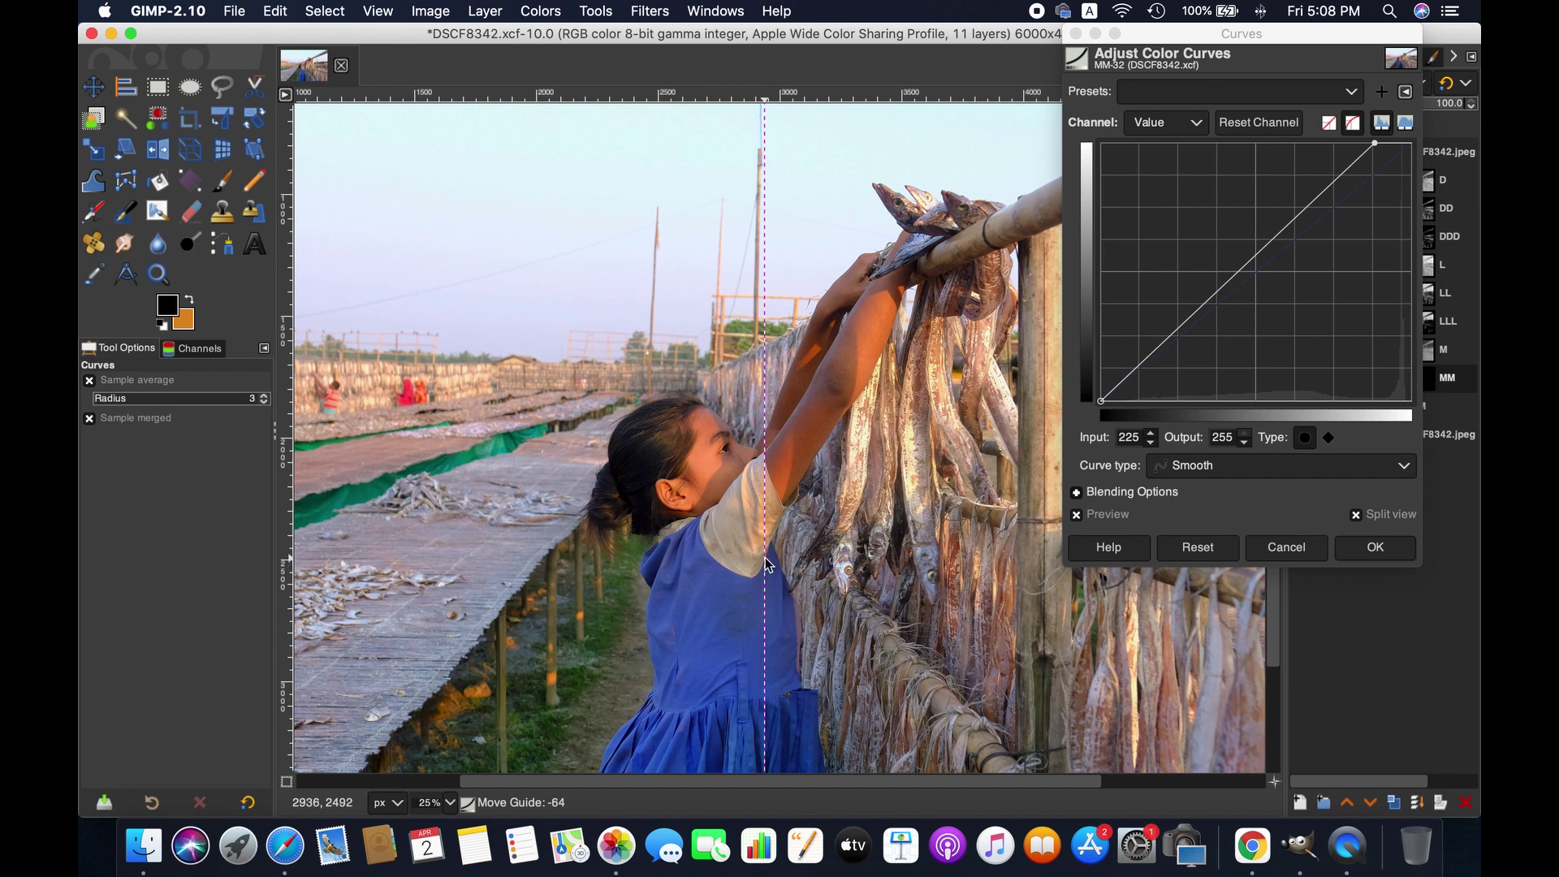
click(1375, 548)
Apply Levels to MM with midtone gamma raised to 1.04, compared in split view.
click(559, 8)
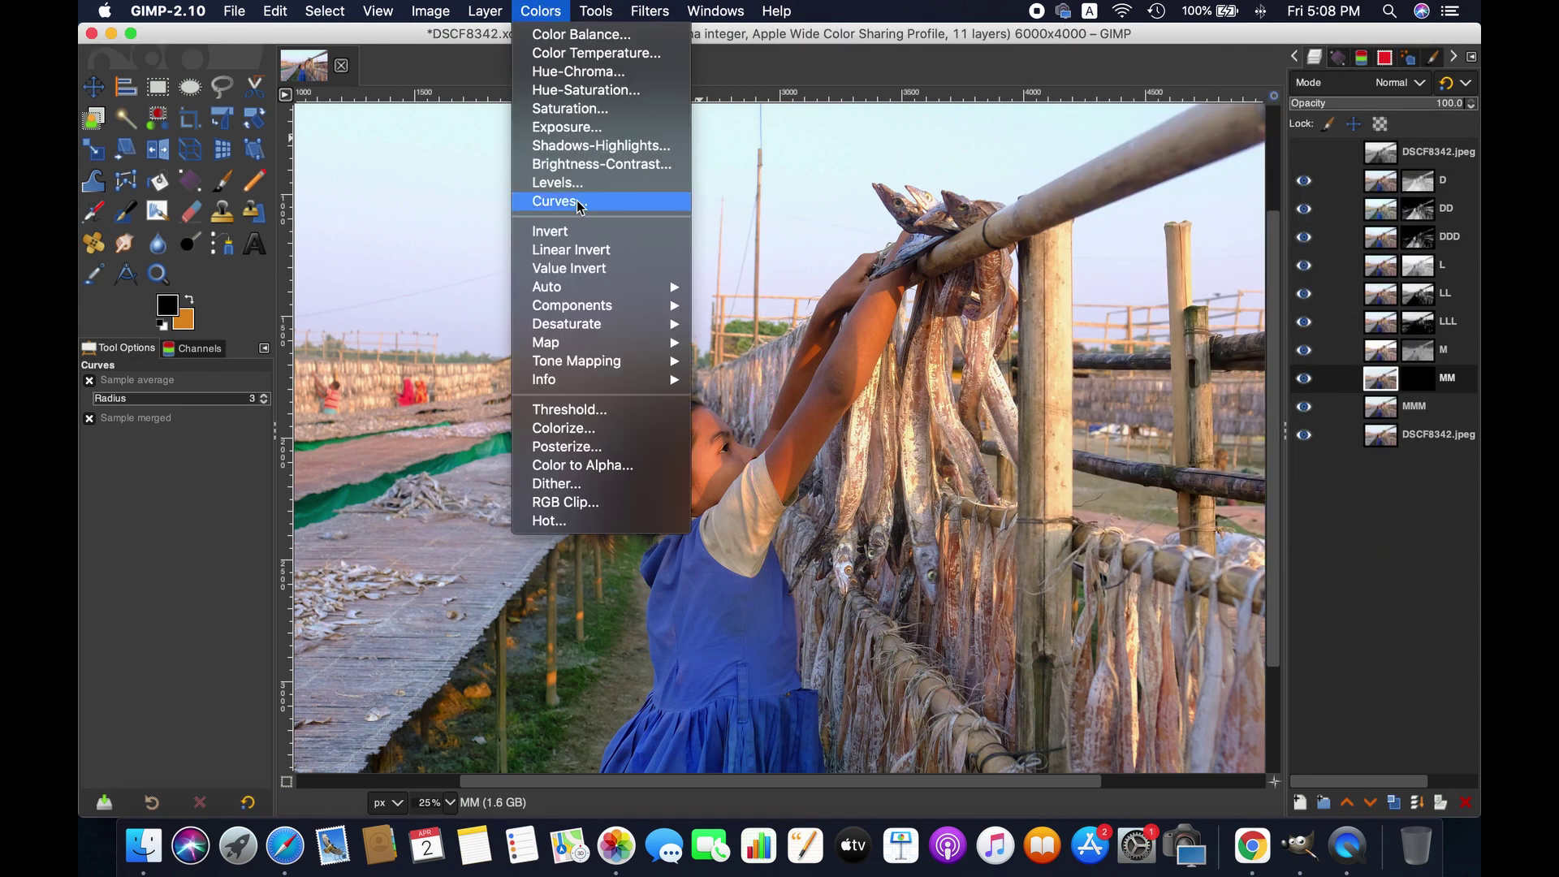
click(574, 178)
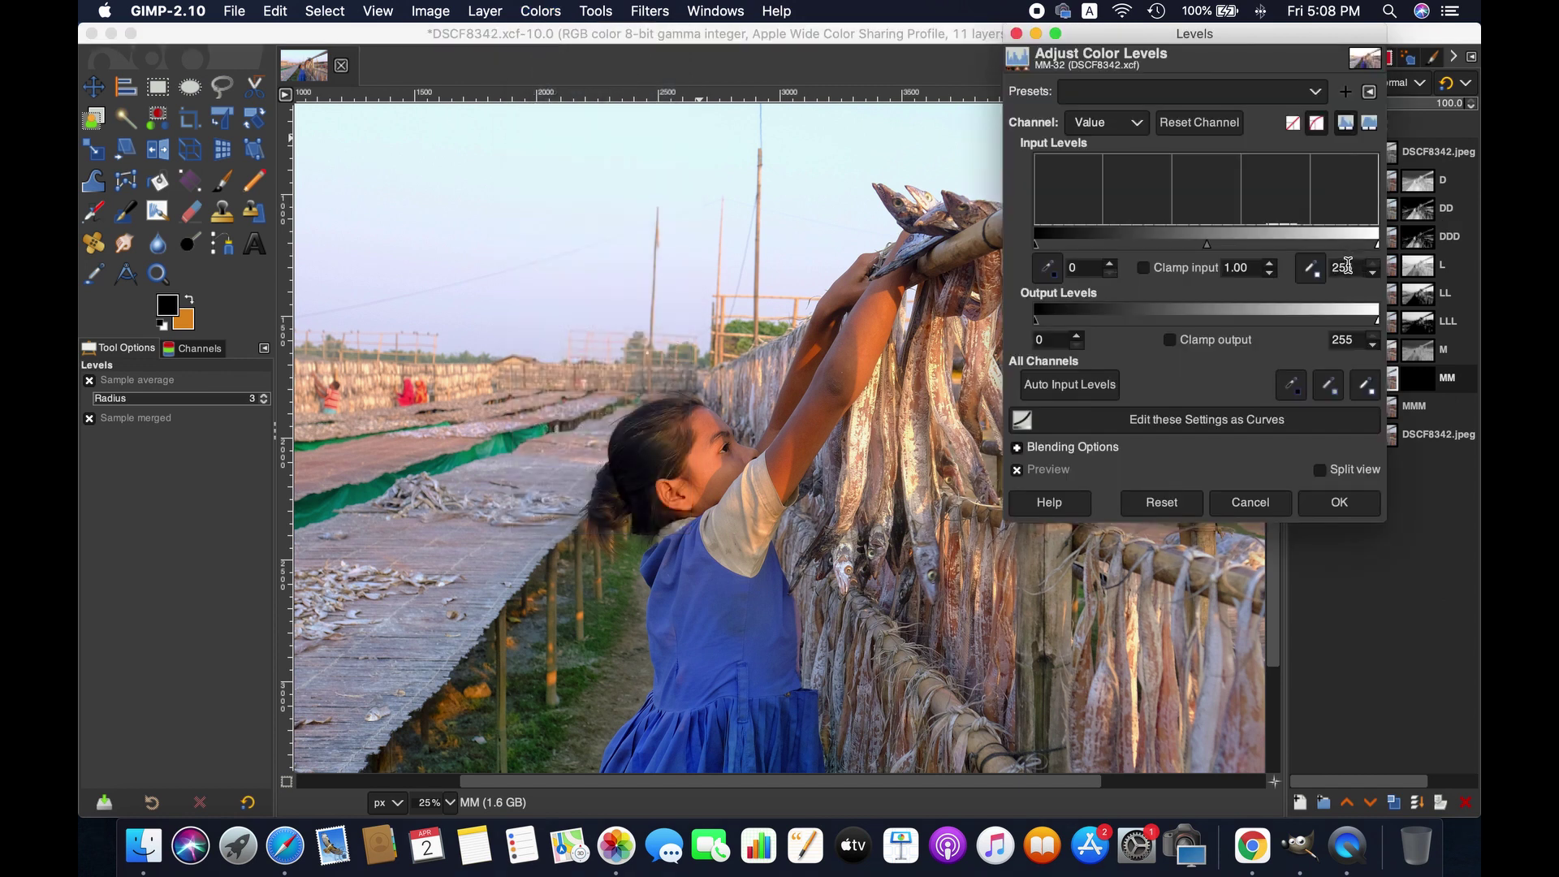
click(1271, 265)
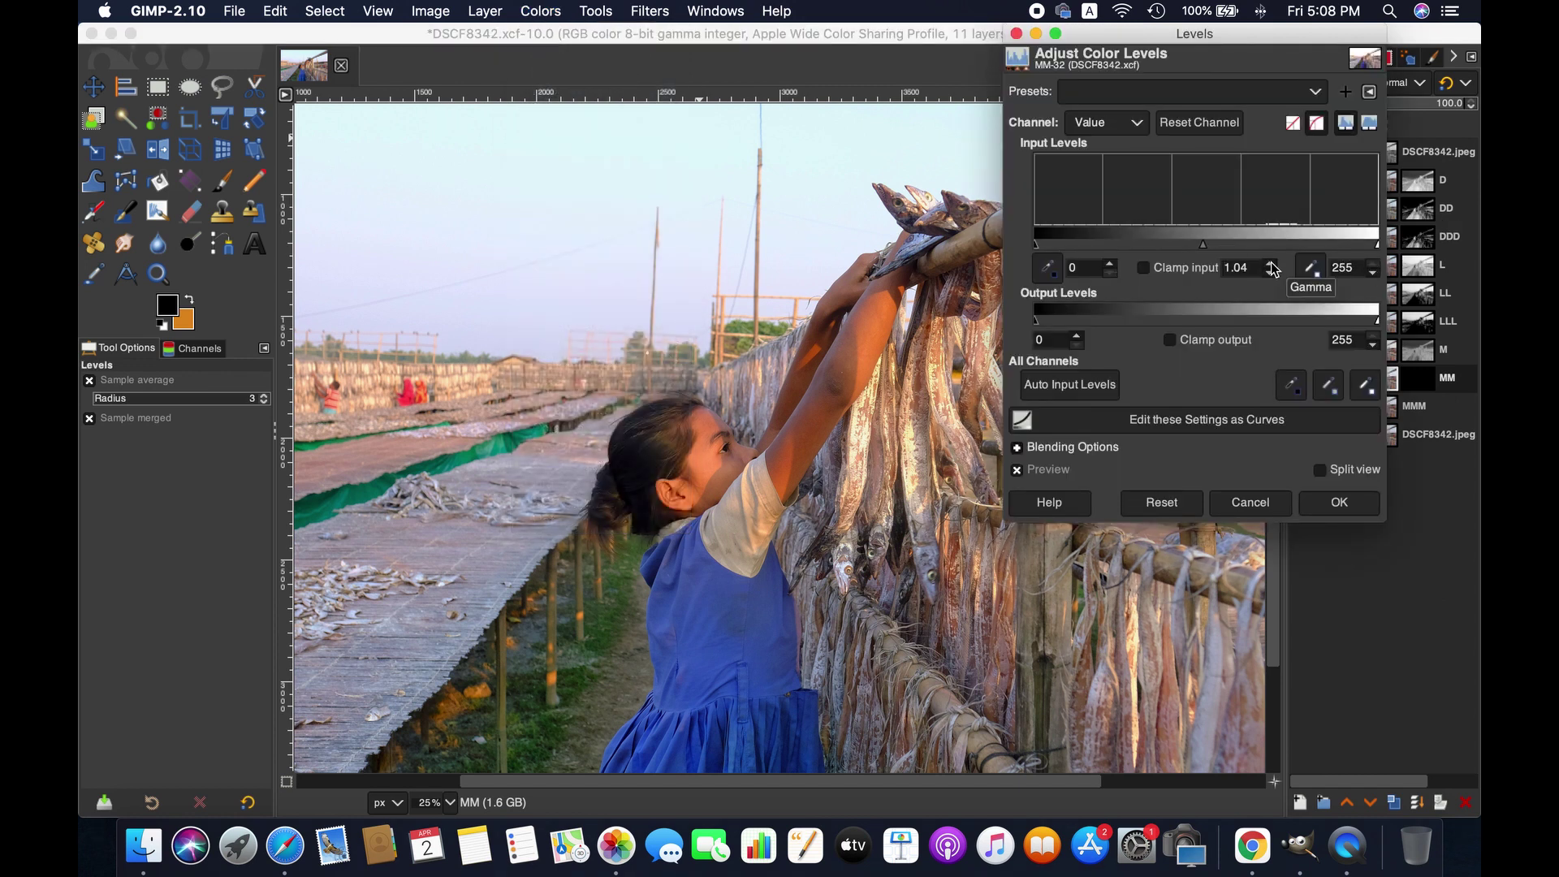
click(1330, 470)
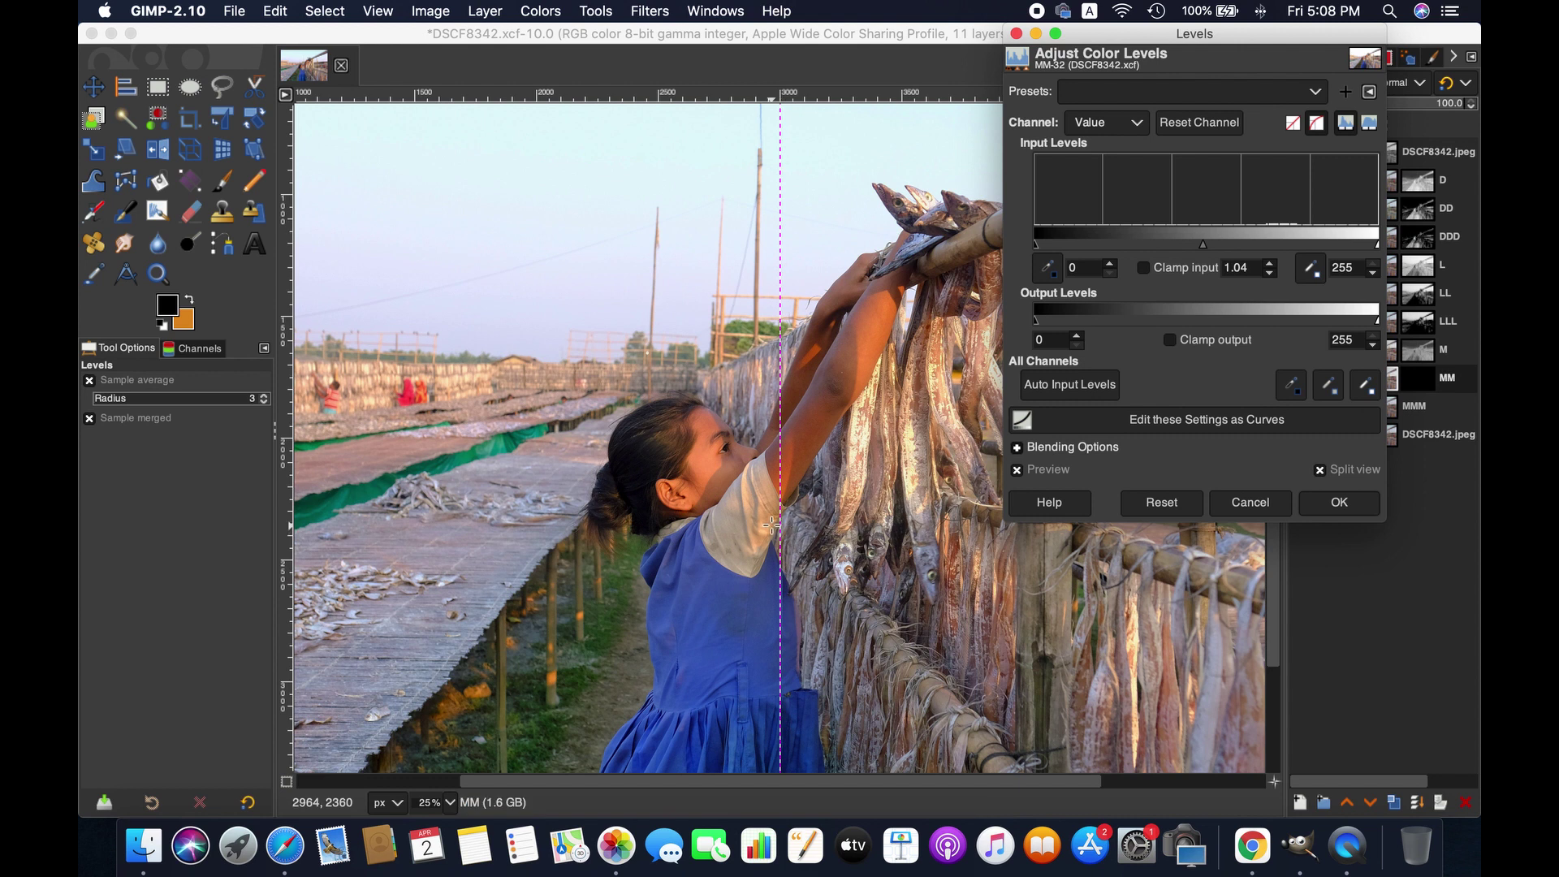
drag(779, 528, 782, 546)
click(1340, 502)
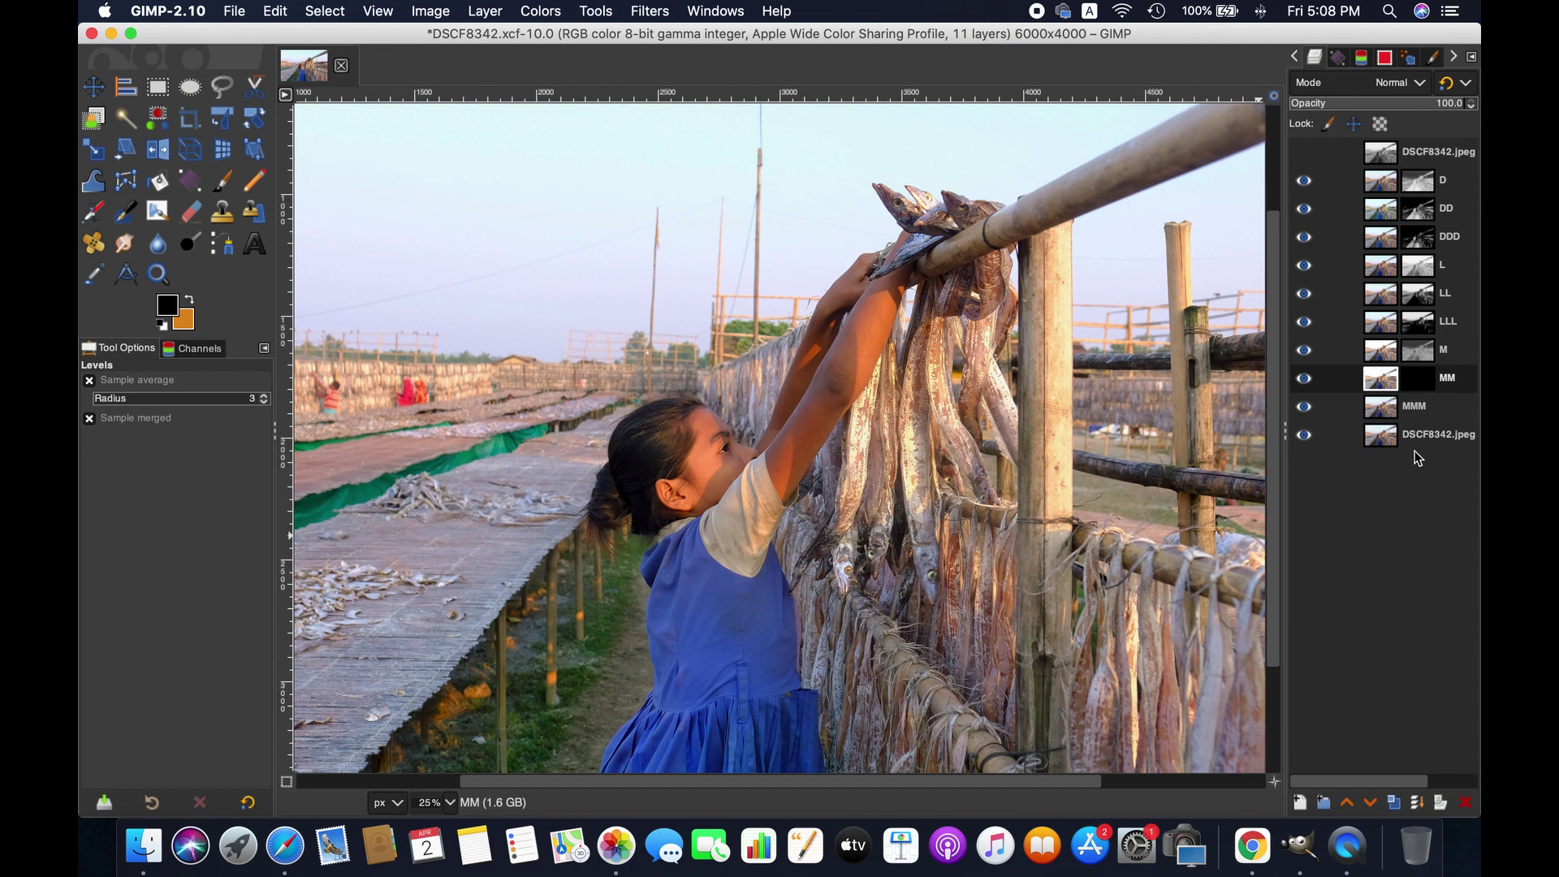
Raise layer M's contrast to 3 with Brightness-Contrast.
click(1385, 351)
click(529, 9)
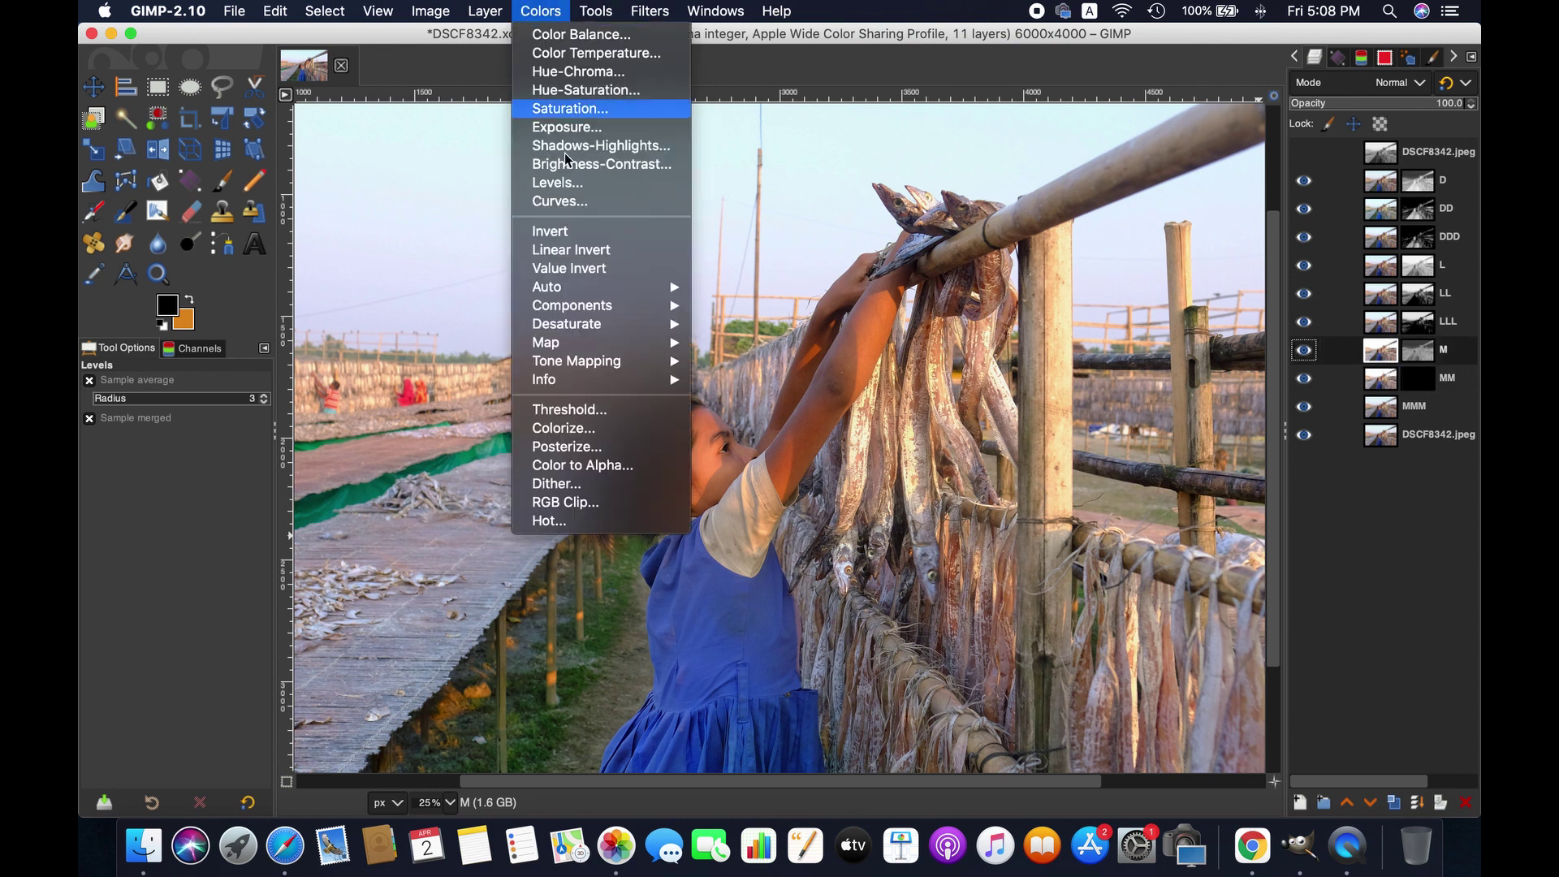
mouse_move(605, 325)
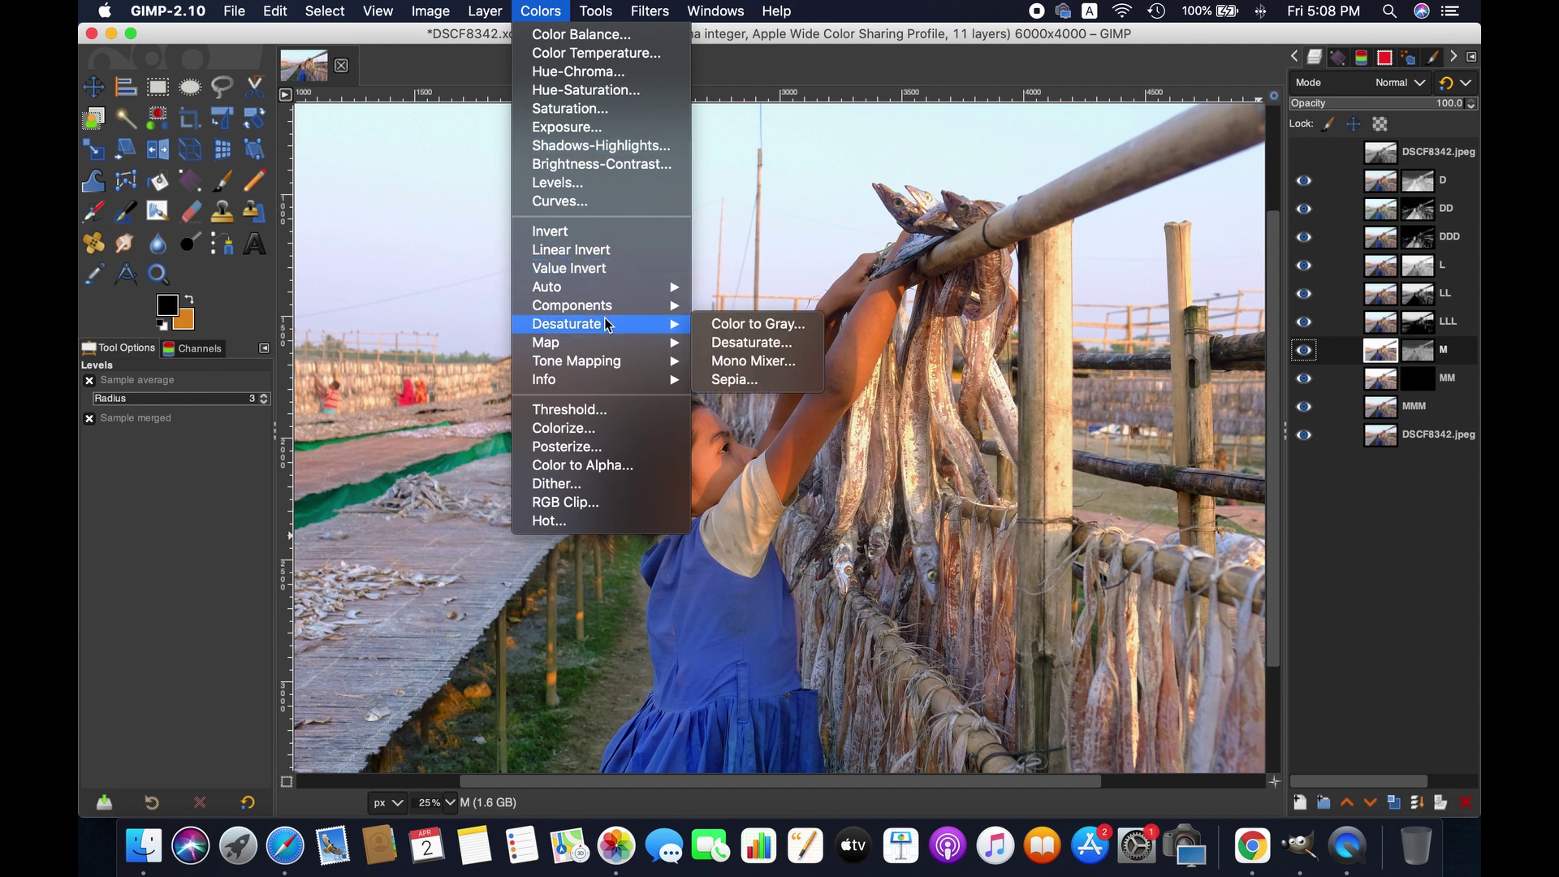
click(638, 166)
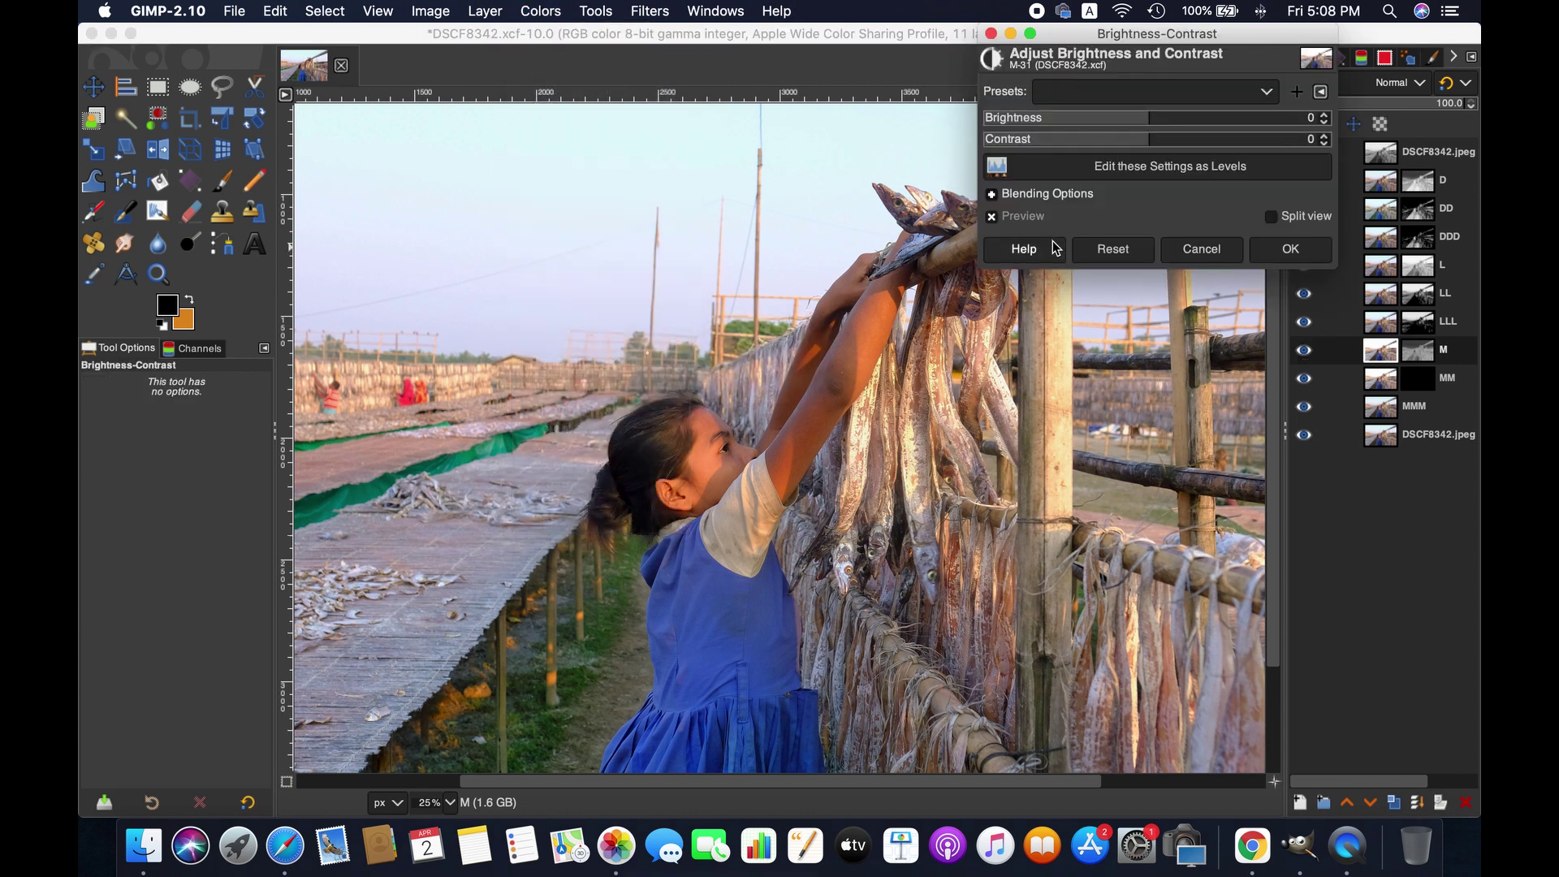
double_click(1323, 136)
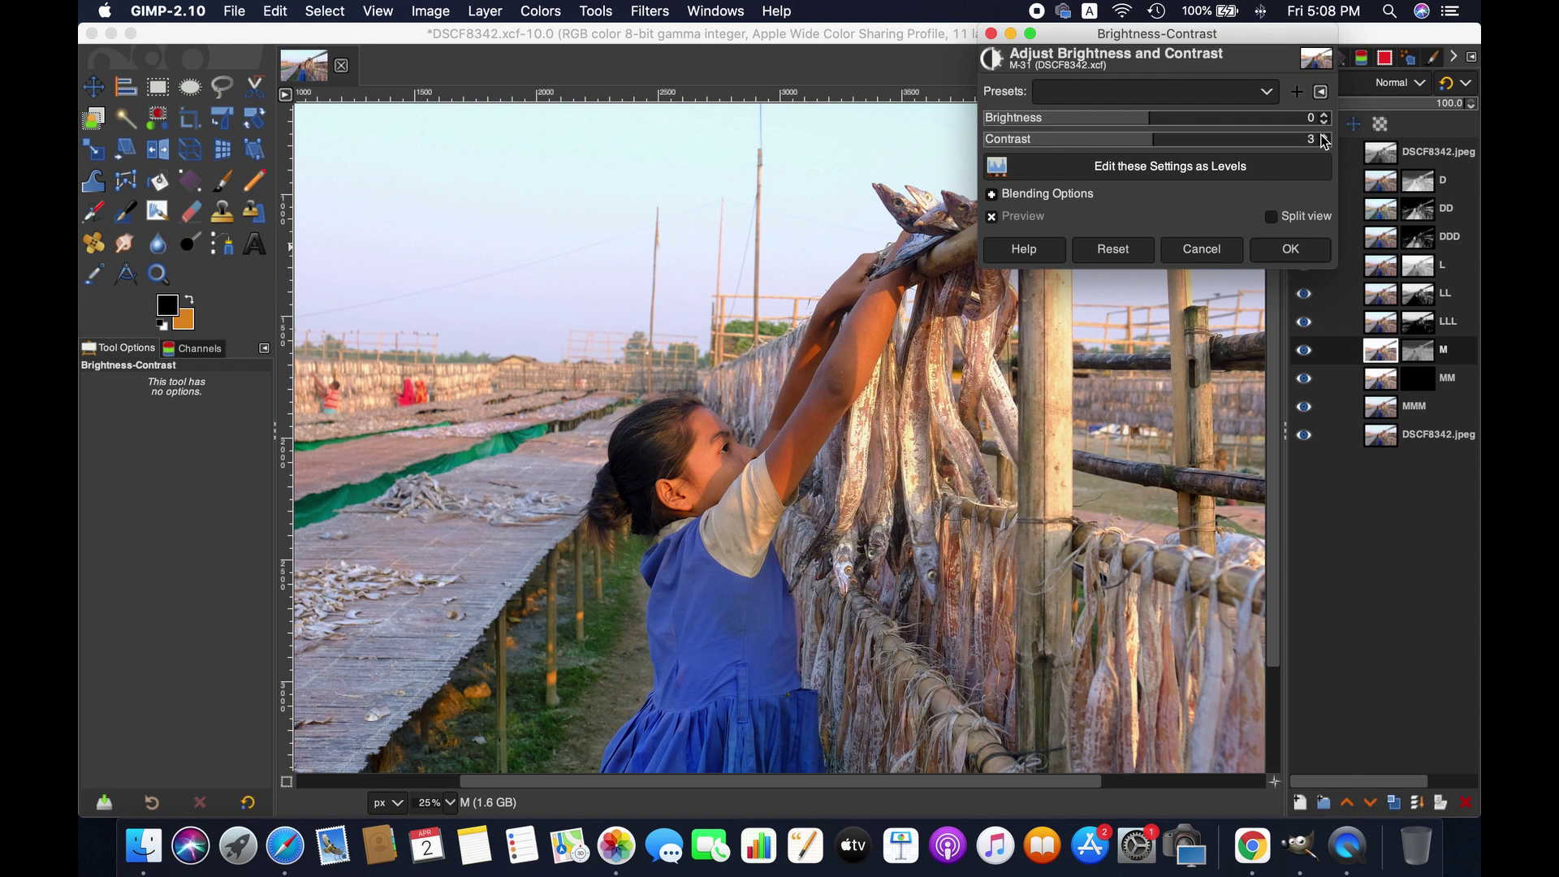
click(1304, 250)
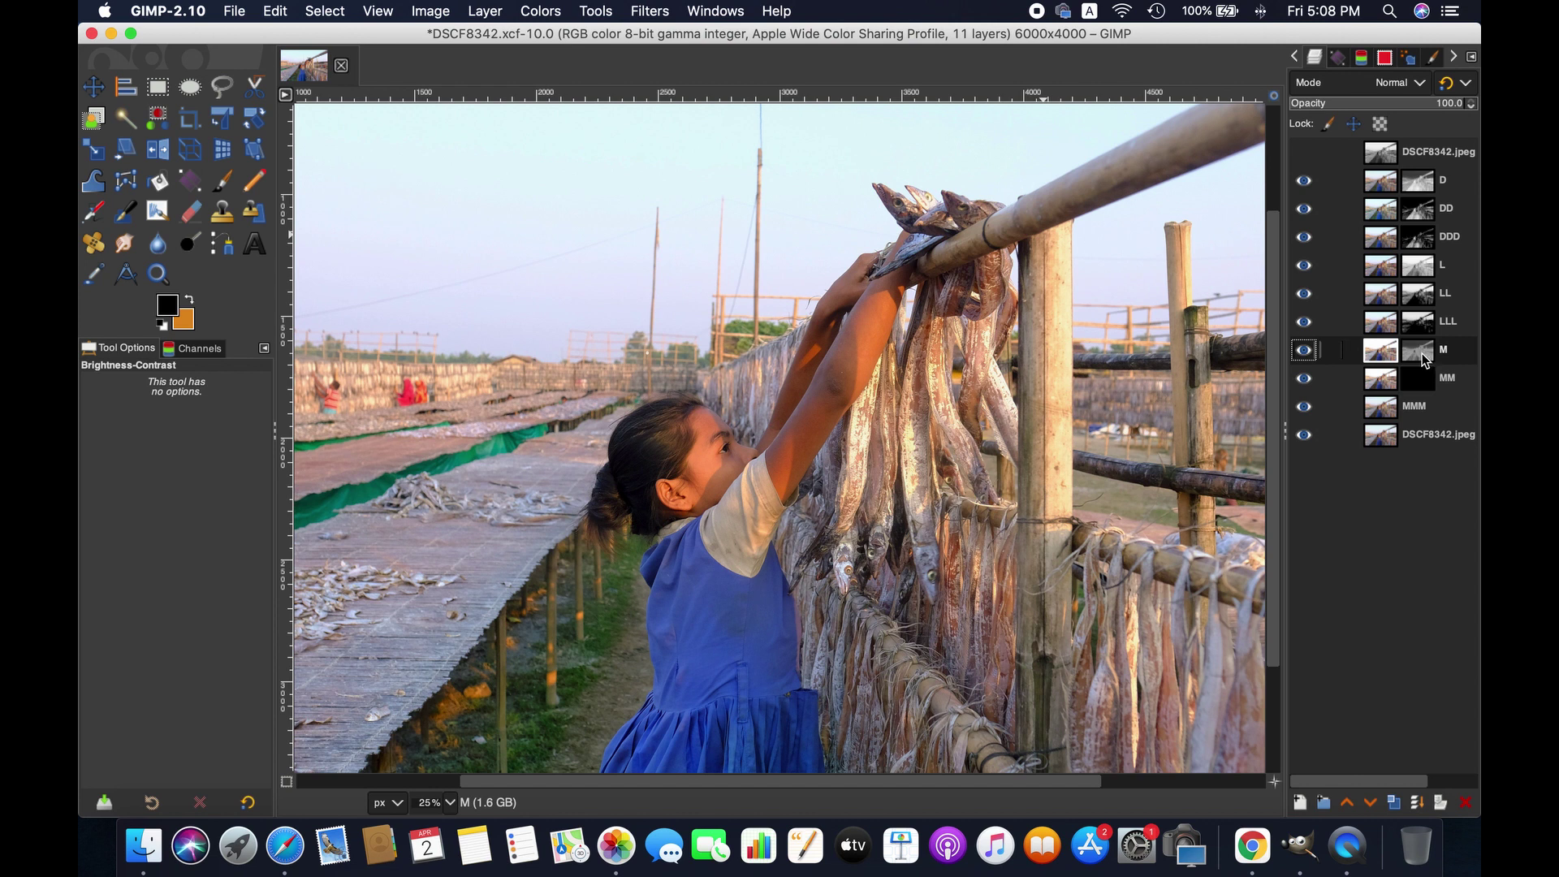
Raise layer MM's contrast to 4 with Brightness-Contrast.
click(1383, 380)
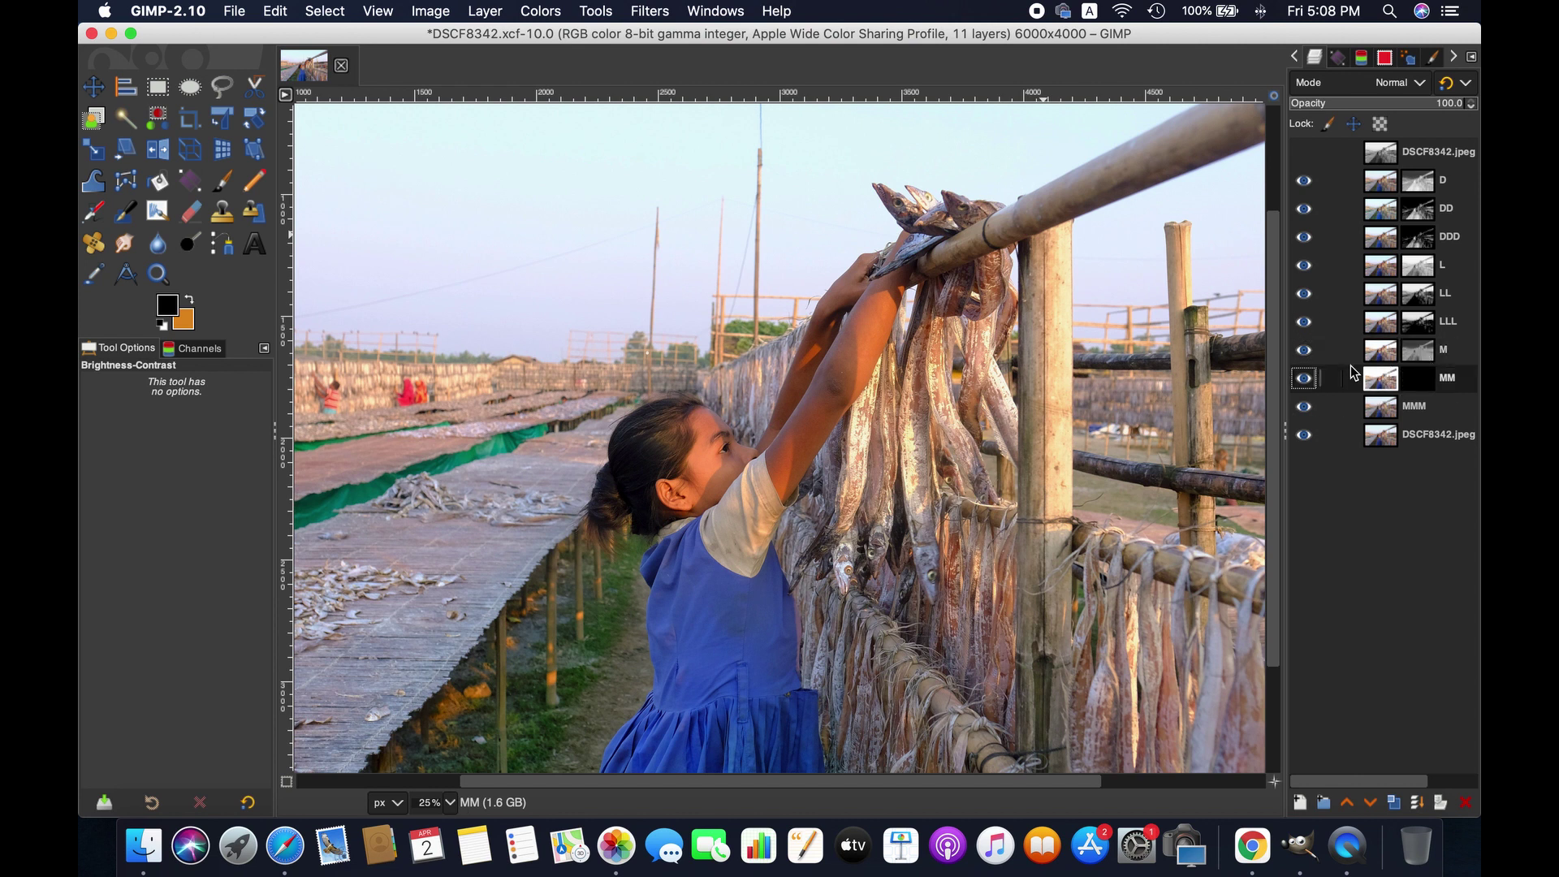
click(566, 10)
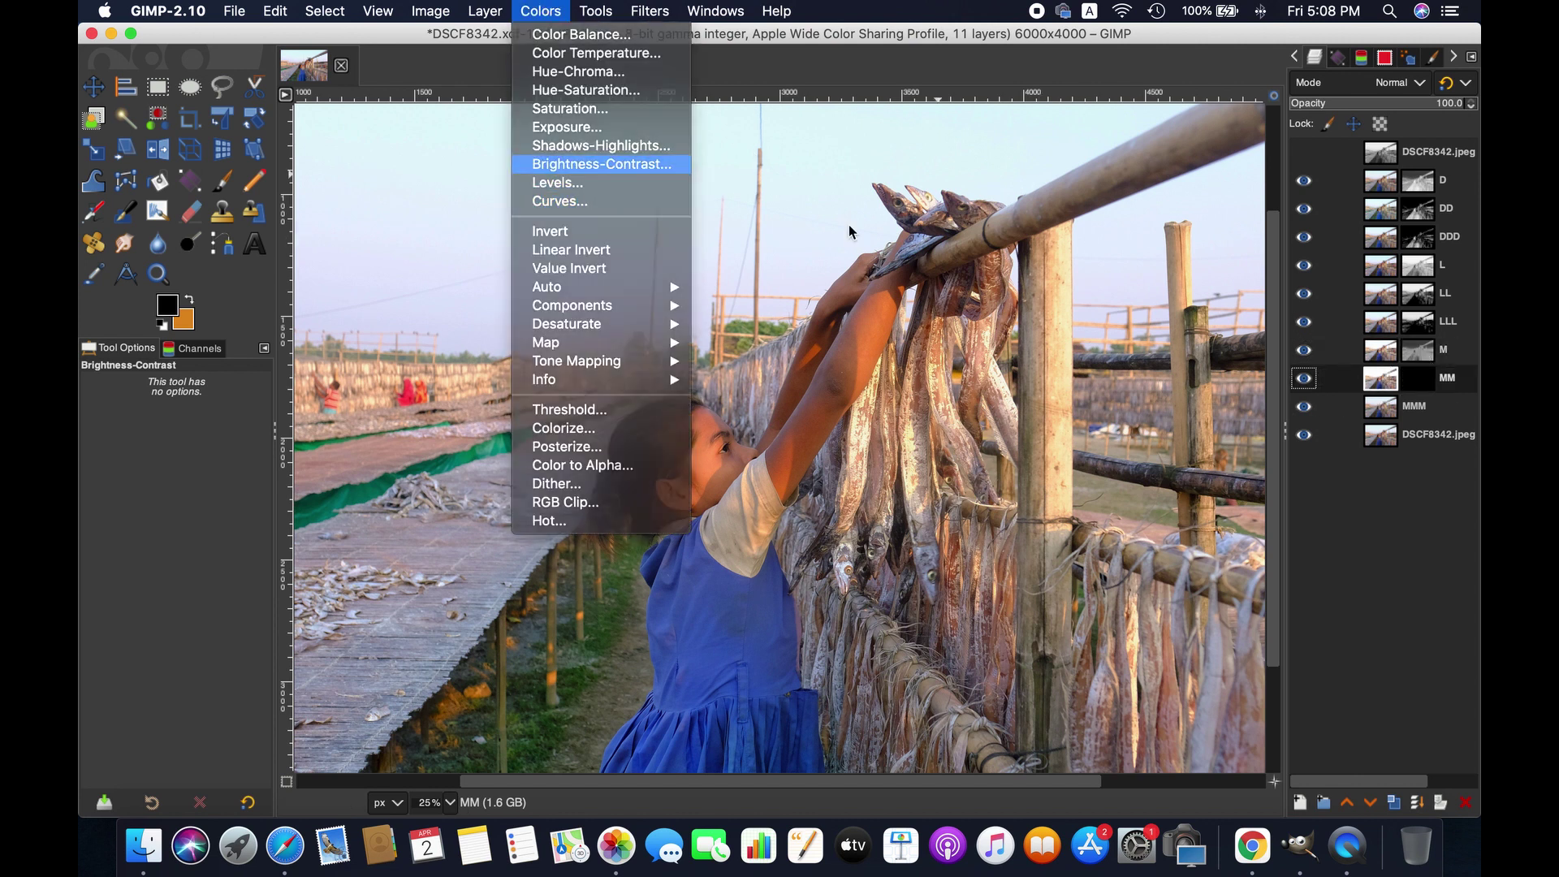
key(Return)
double_click(1325, 137)
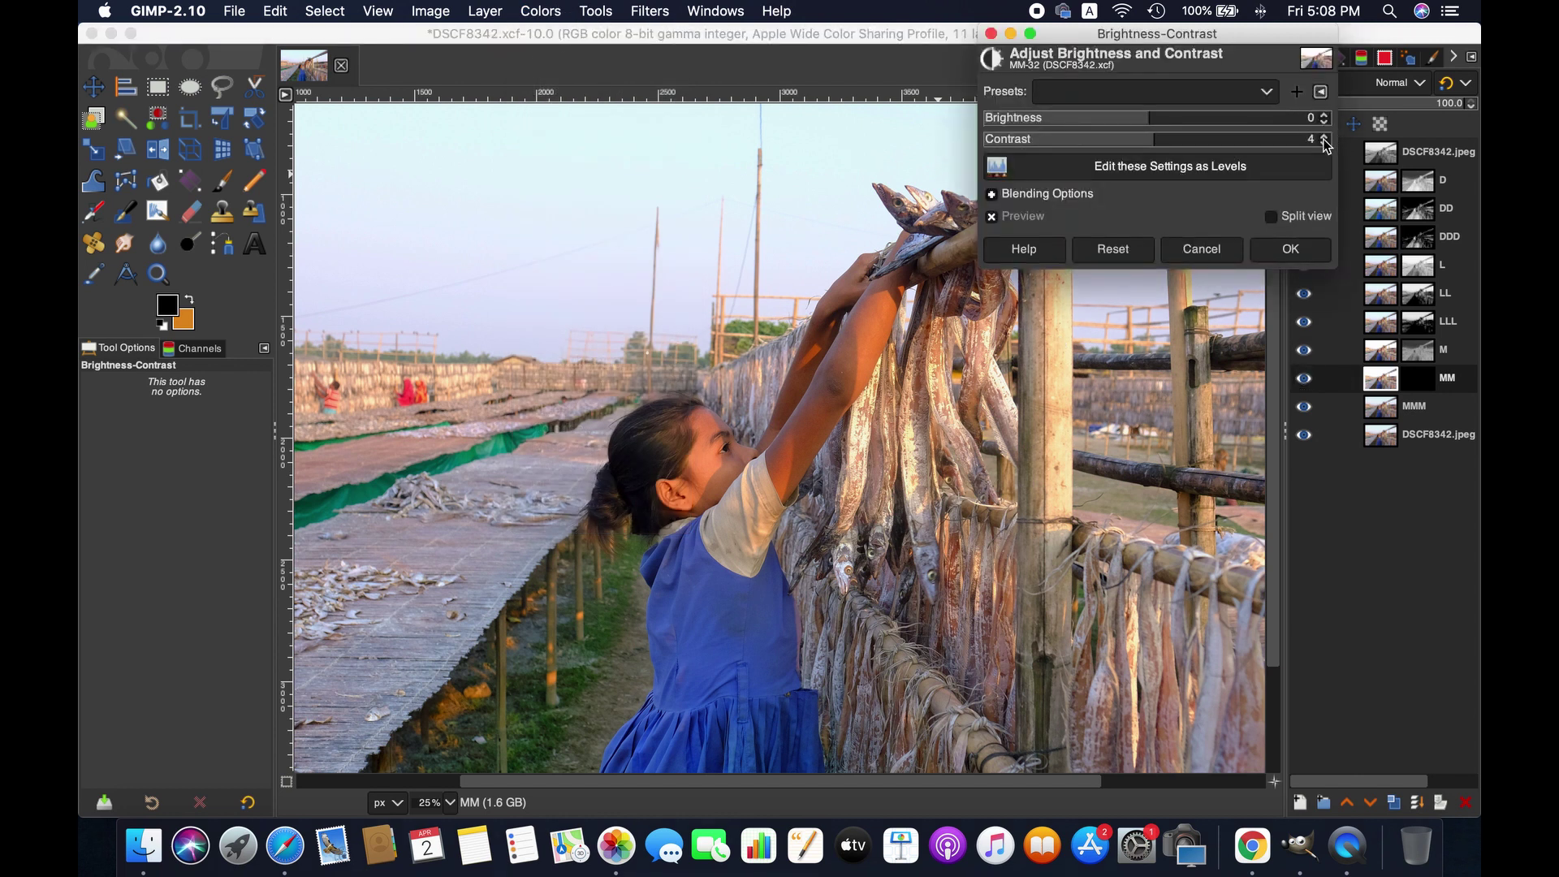
click(1290, 249)
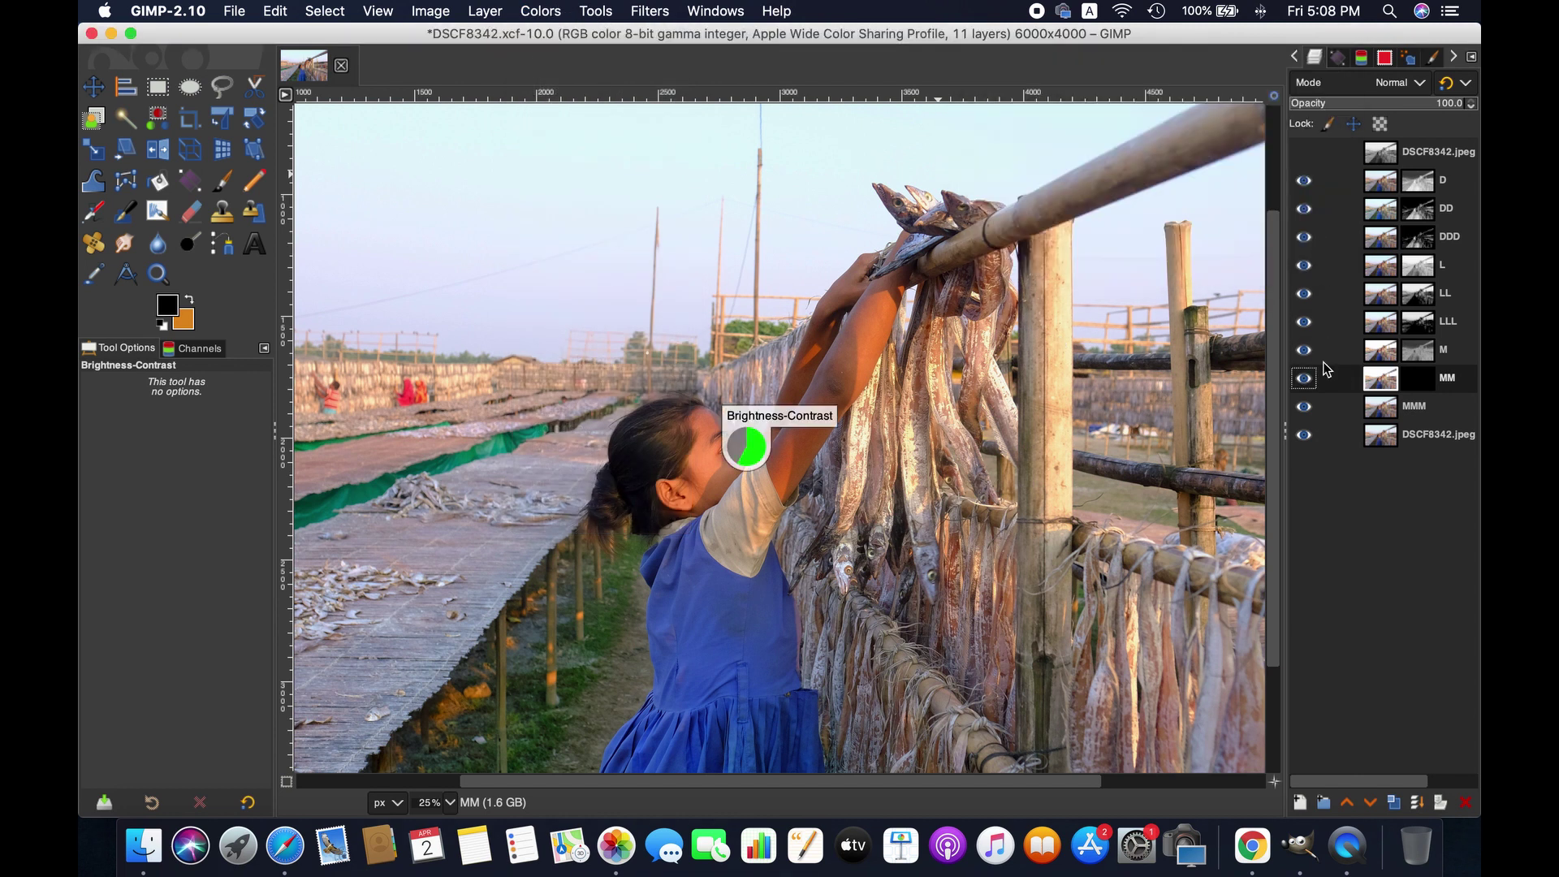
Add a layer mask to MMM based on the MMM channel.
click(1382, 407)
right_click(1381, 408)
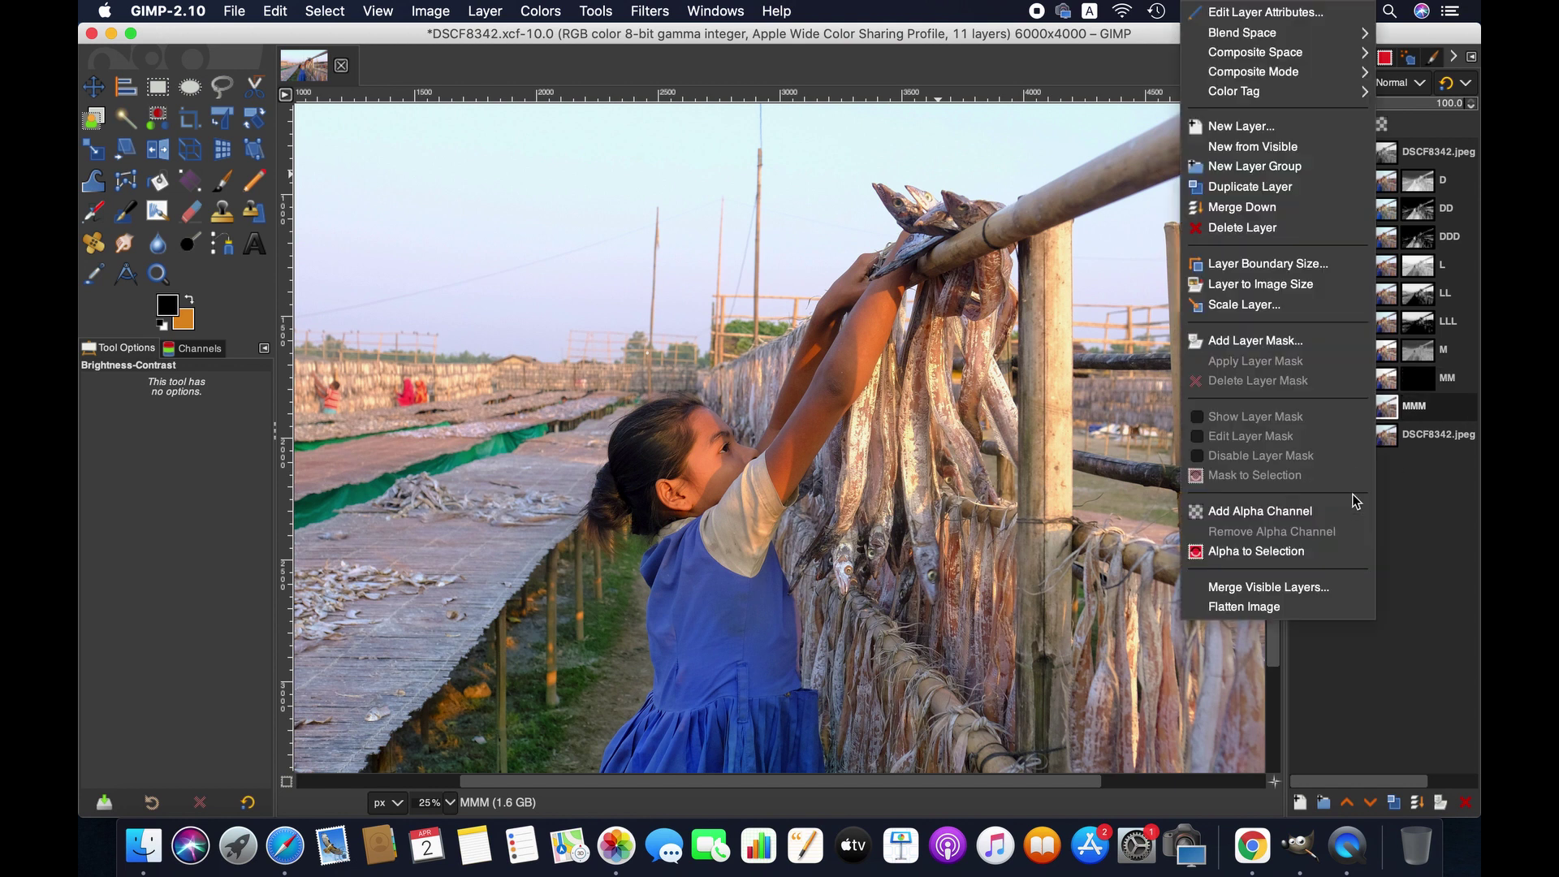
click(1300, 341)
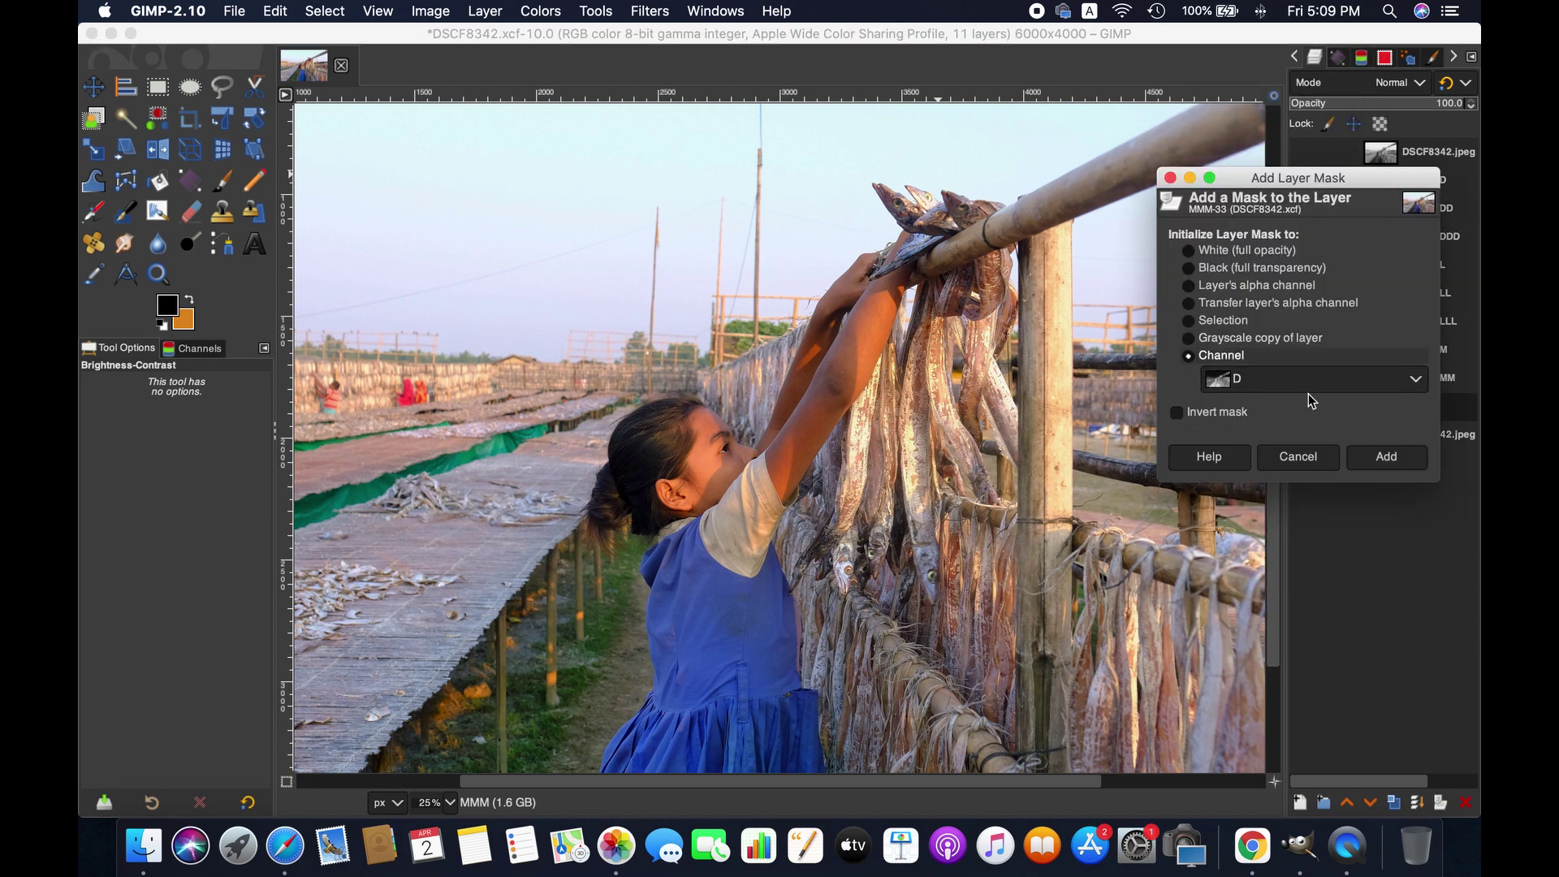
click(1402, 379)
click(1310, 571)
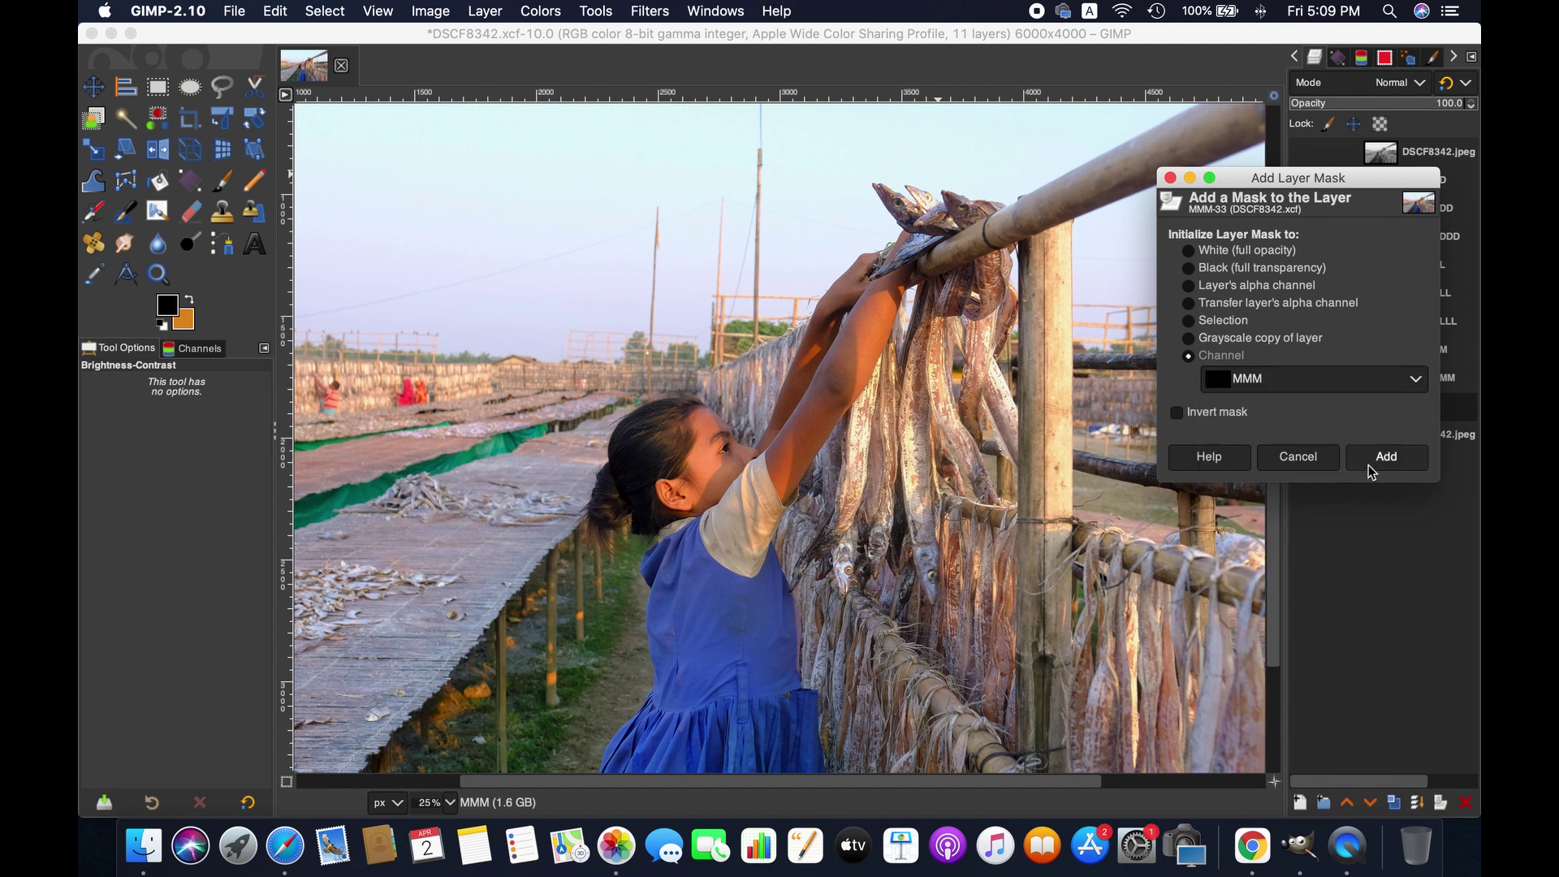
click(1387, 460)
Apply a Curves adjustment to MMM's pixels with the white point pulled in to 229.
click(1381, 407)
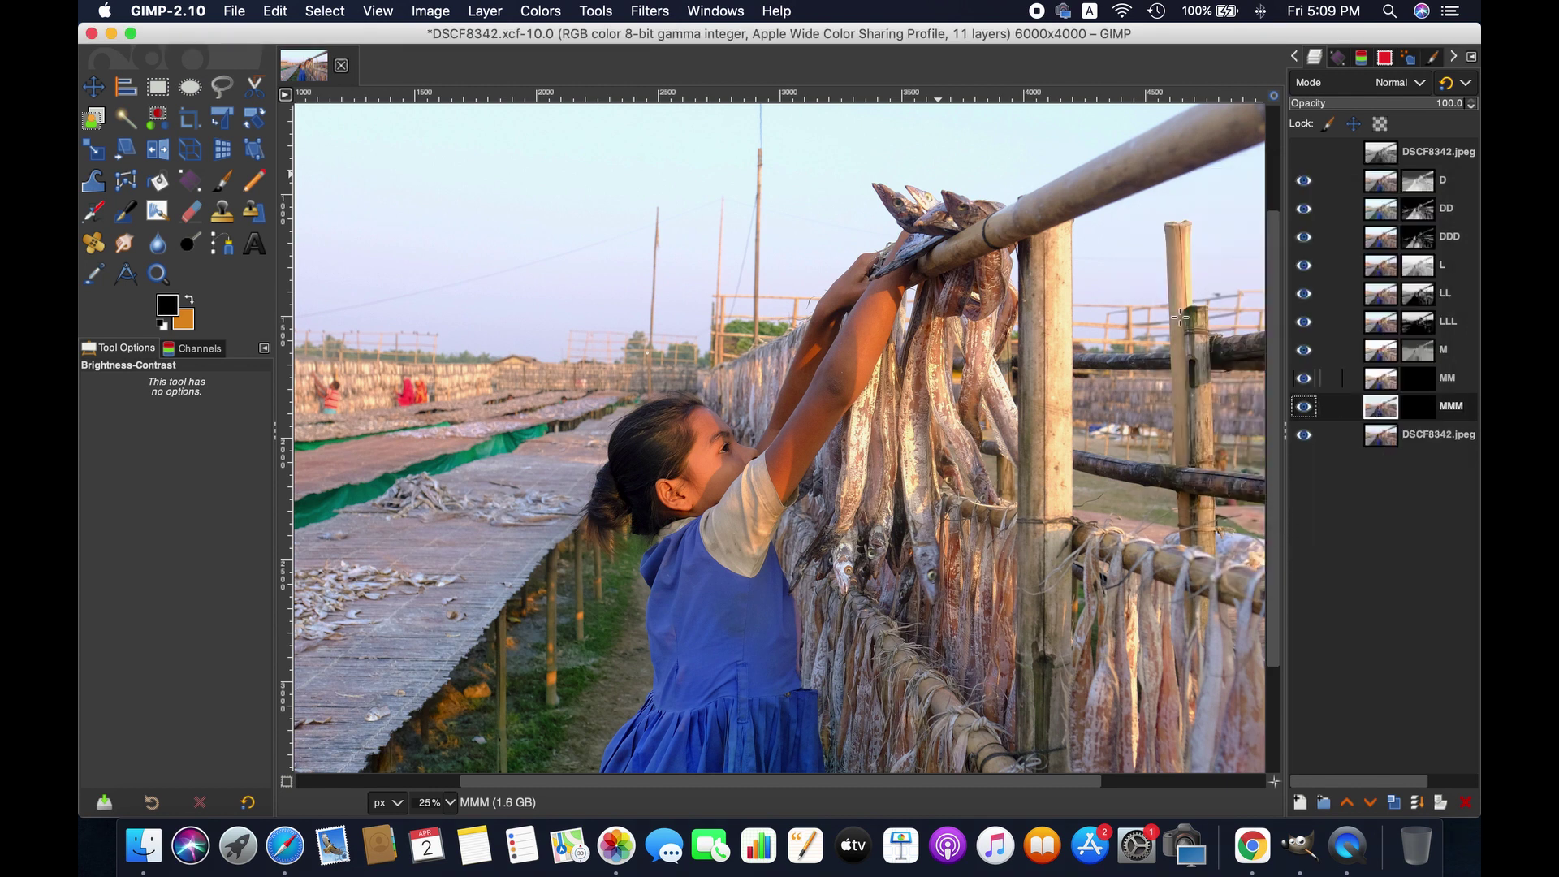
click(559, 10)
click(633, 202)
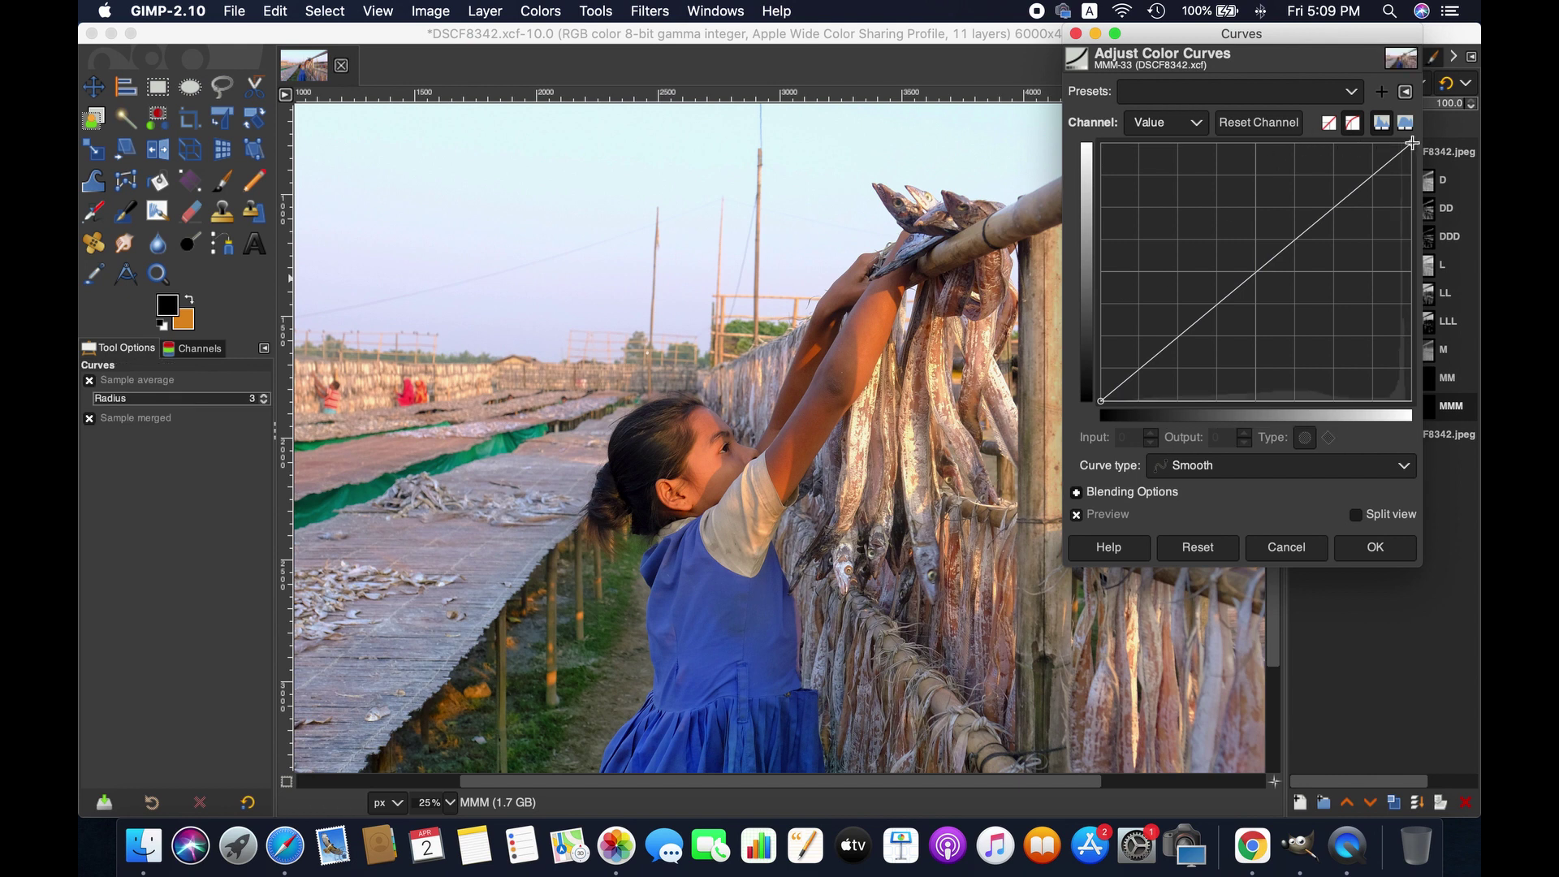
drag(1411, 144, 1379, 143)
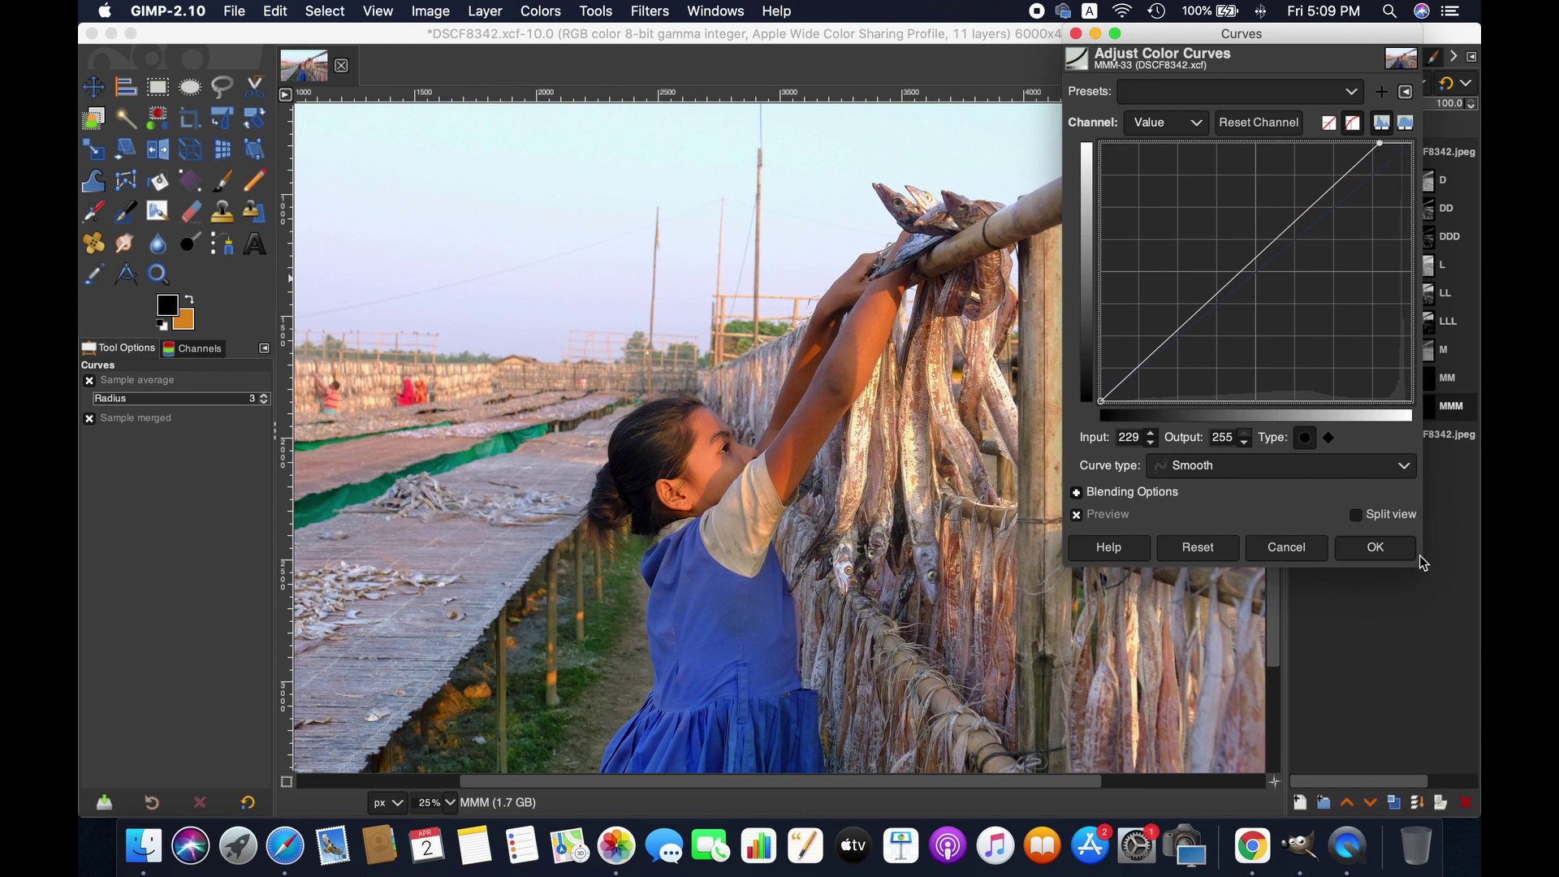
click(1369, 548)
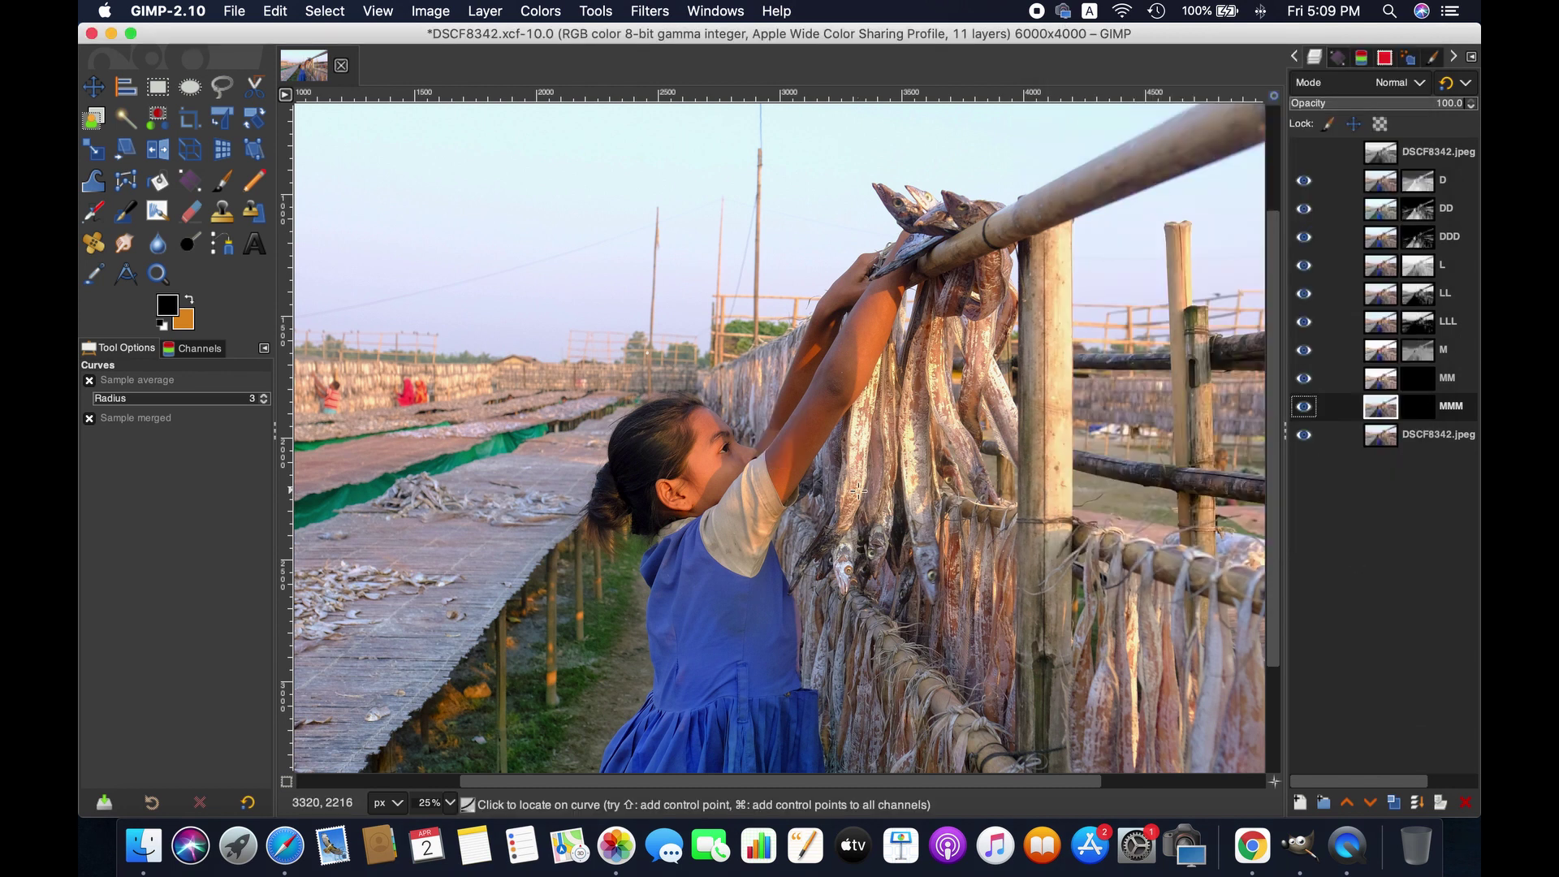
Nudge MMM's contrast up by one step with Brightness-Contrast.
click(530, 8)
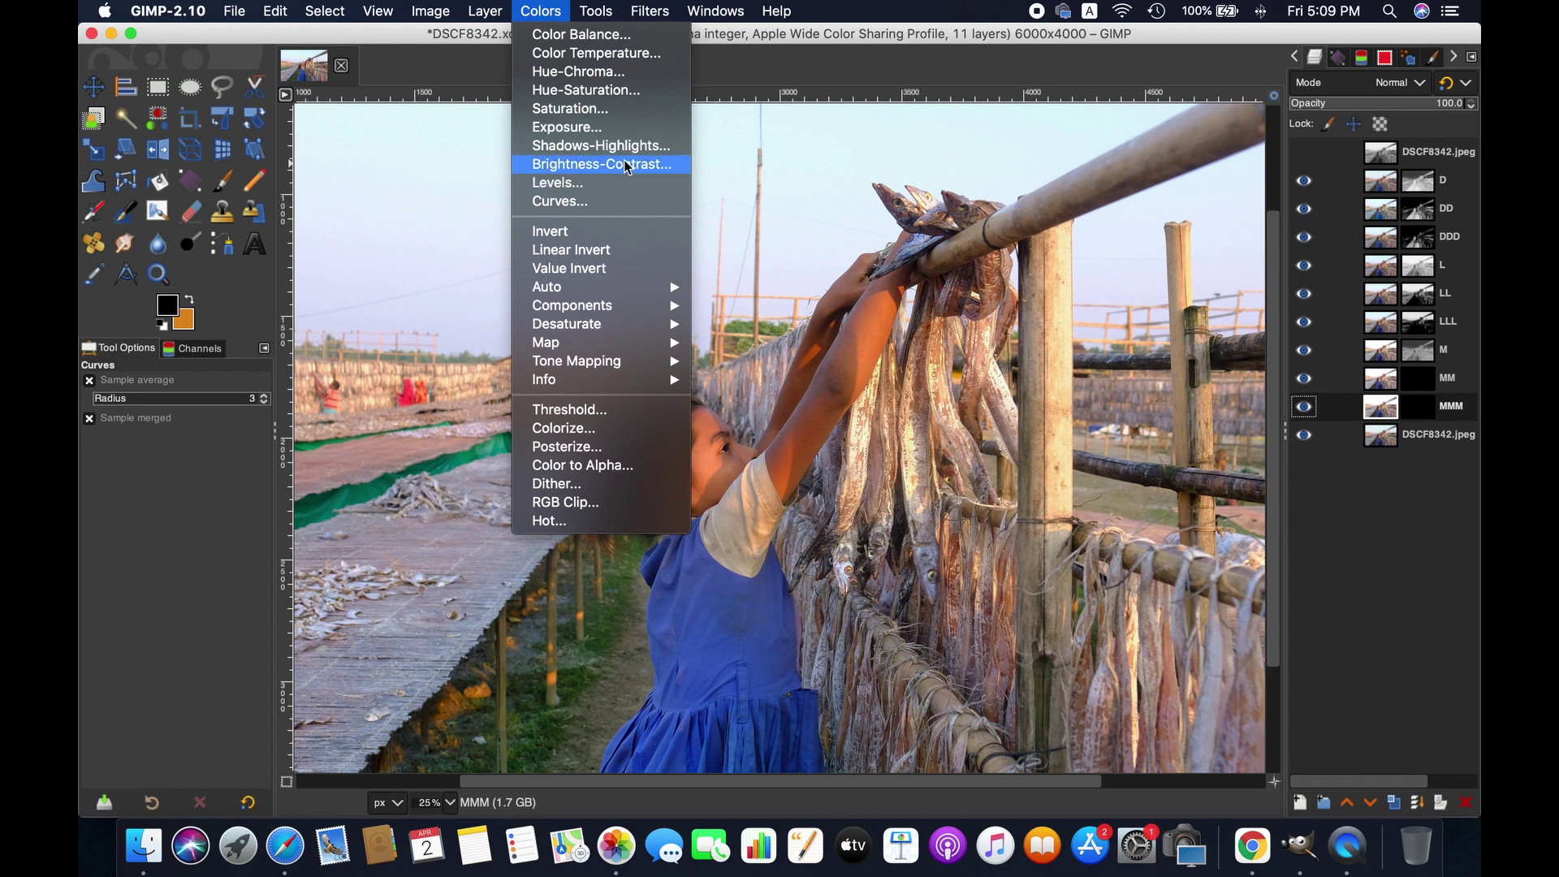
key(Return)
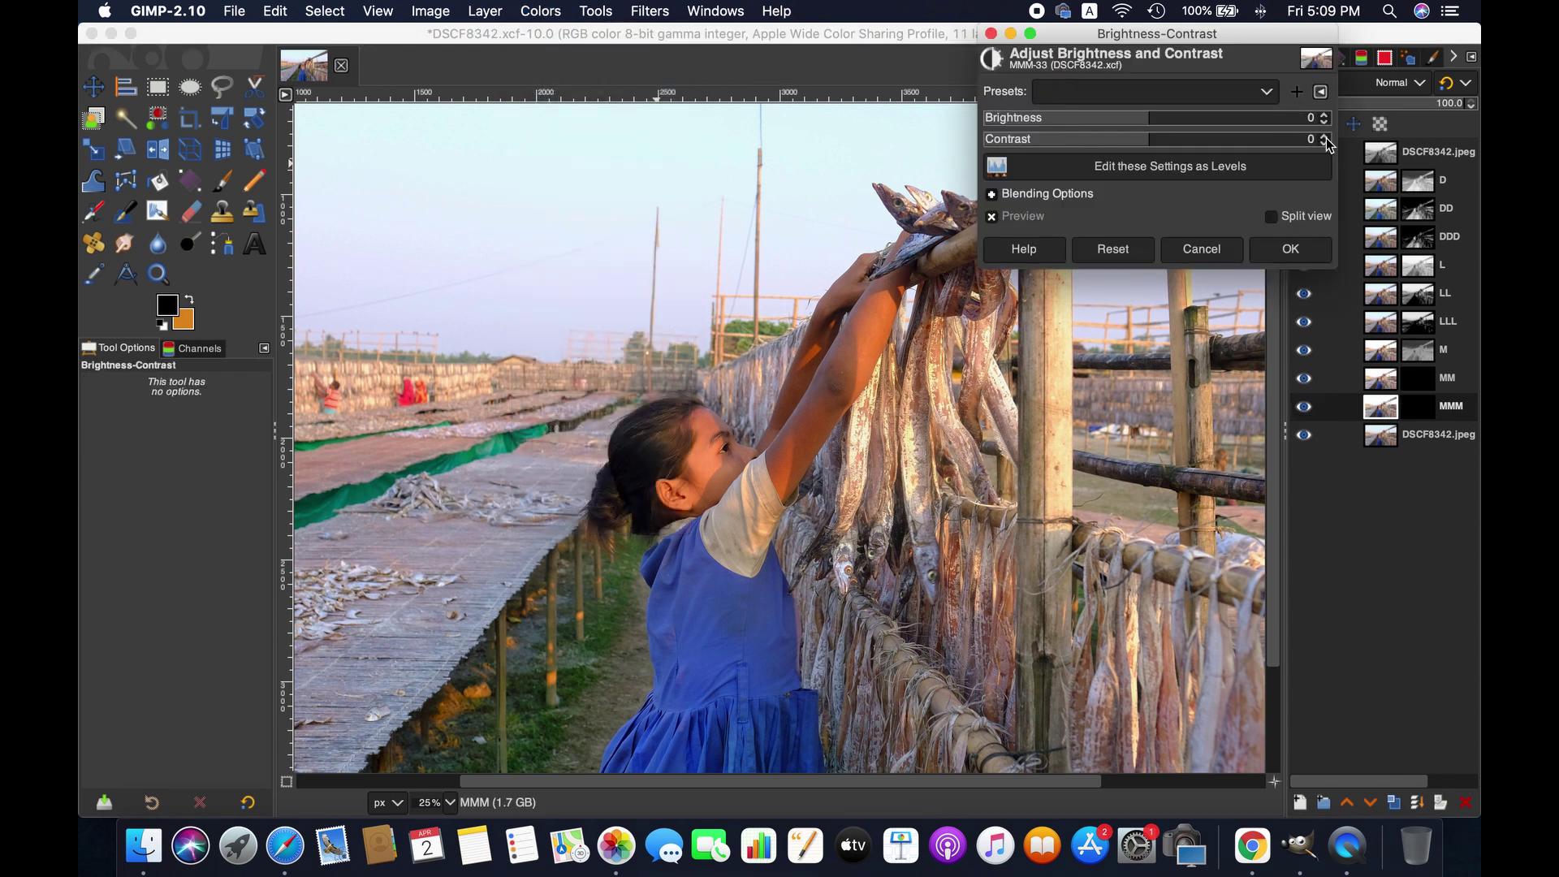
click(1326, 135)
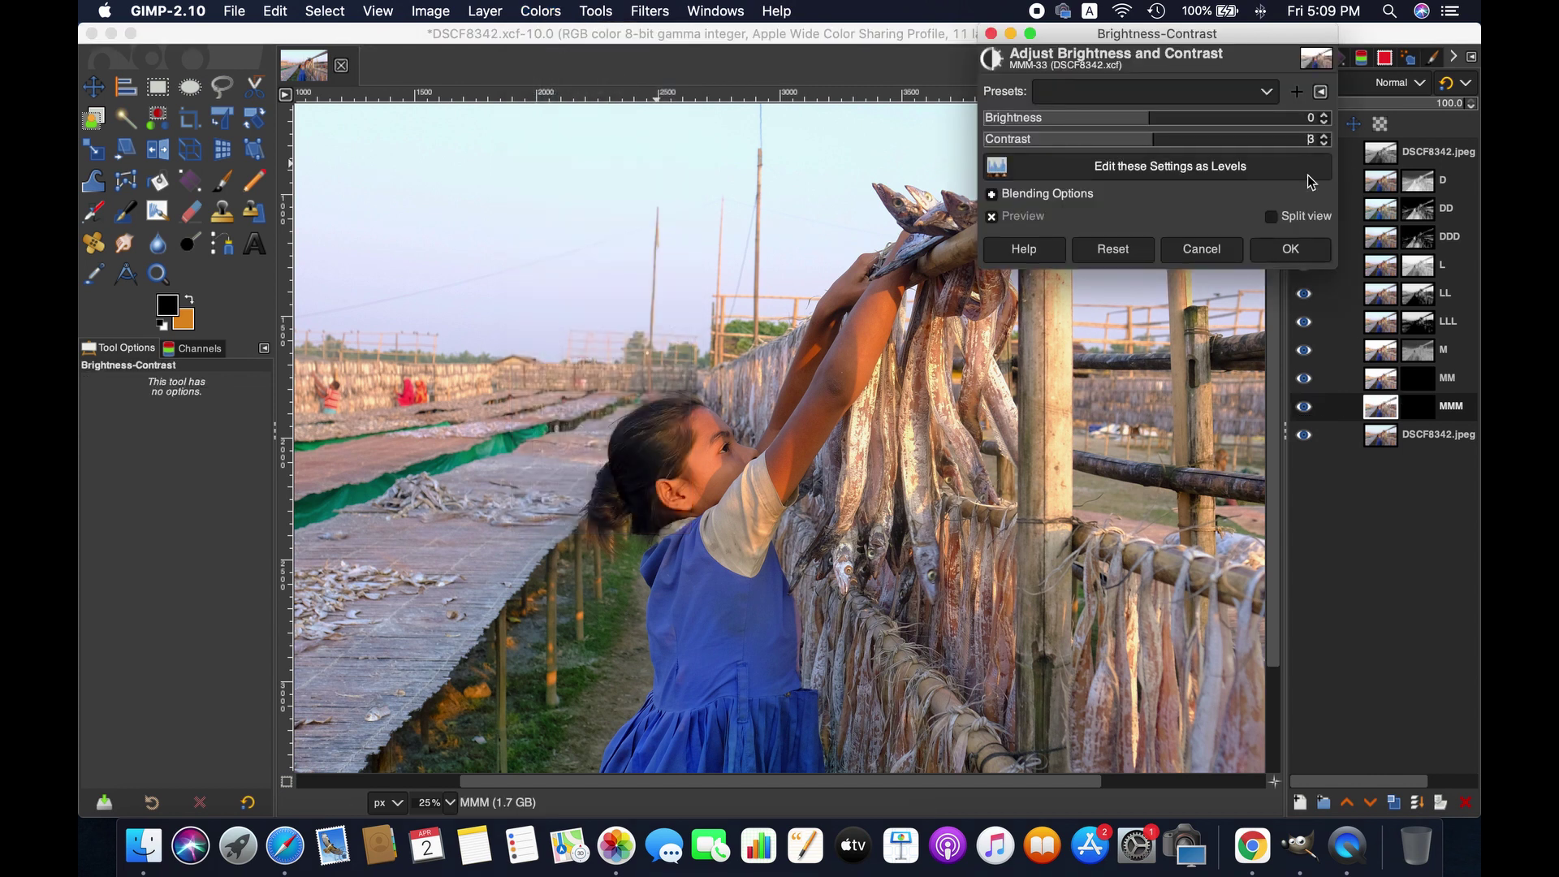
click(1291, 248)
Slightly raise layer M's saturation scale, comparing in split view before applying.
click(1385, 360)
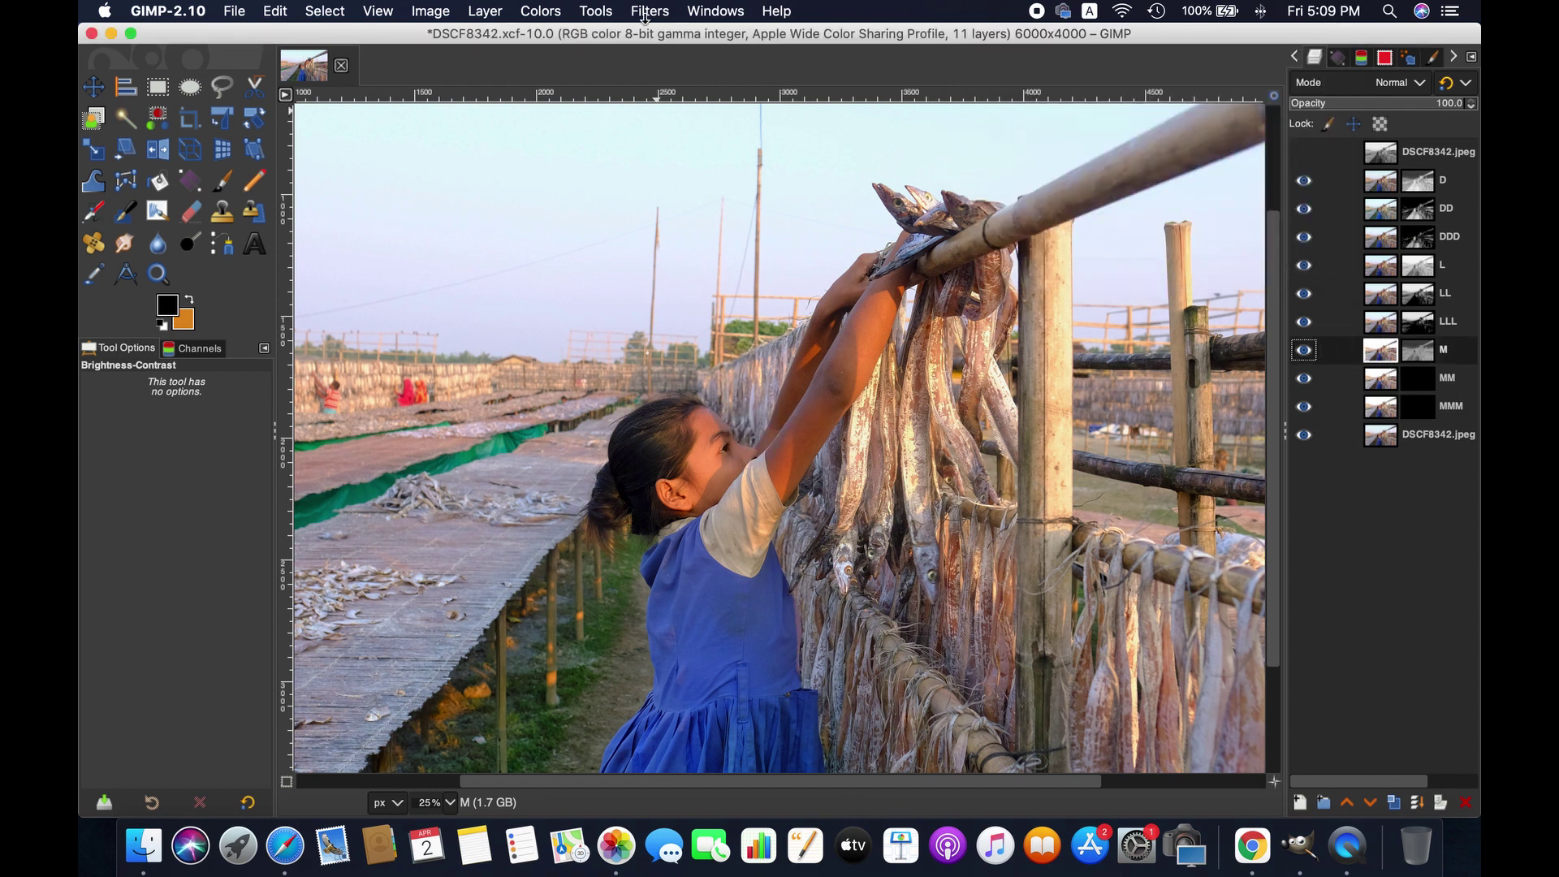
click(540, 10)
click(600, 116)
click(1415, 115)
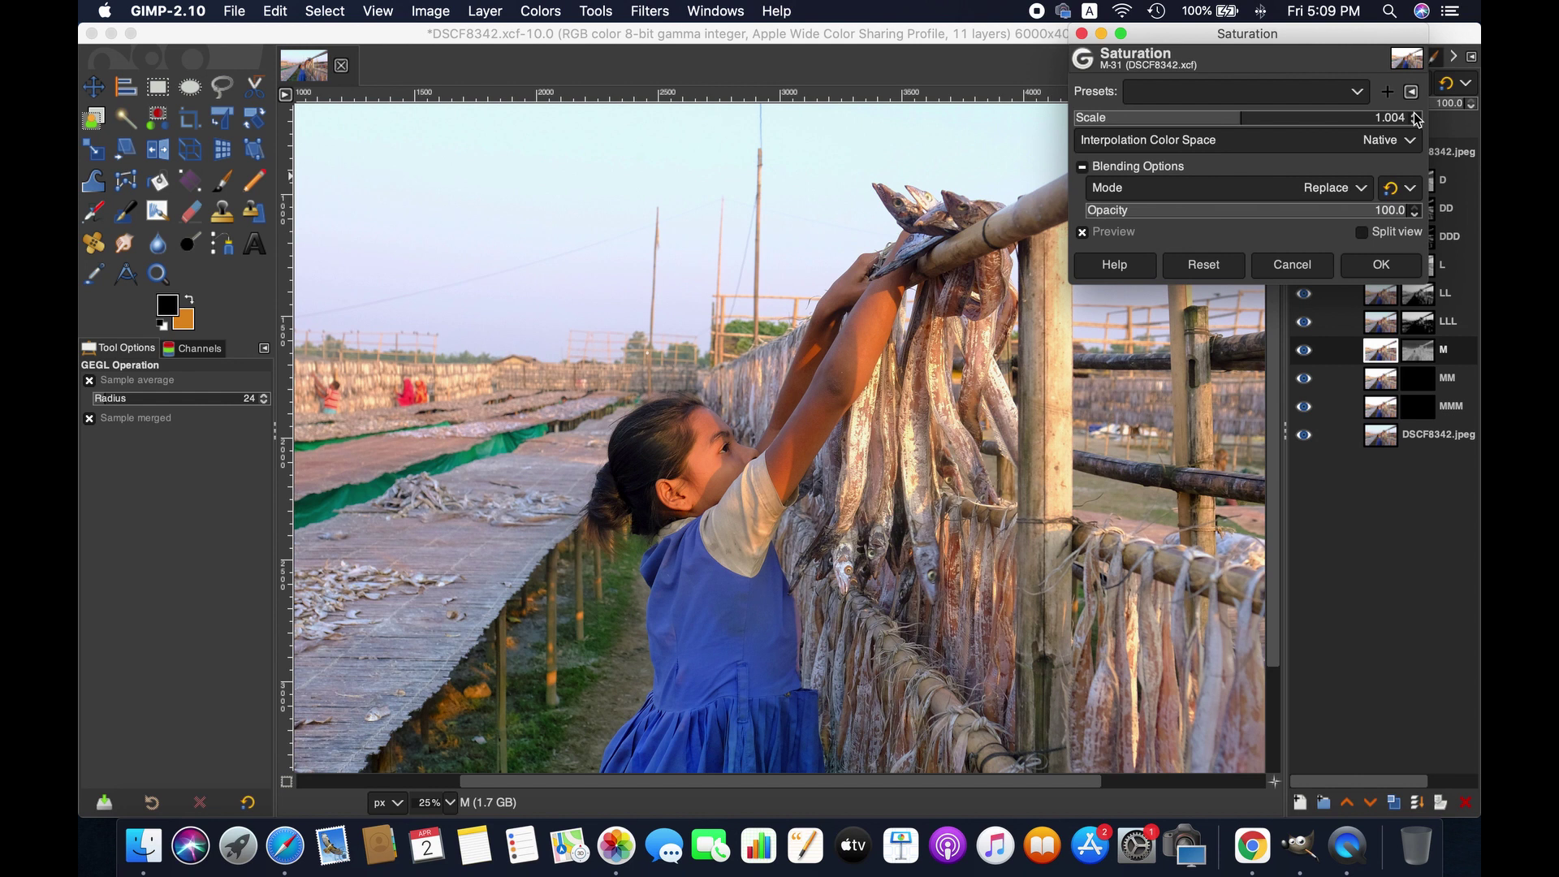
click(1363, 233)
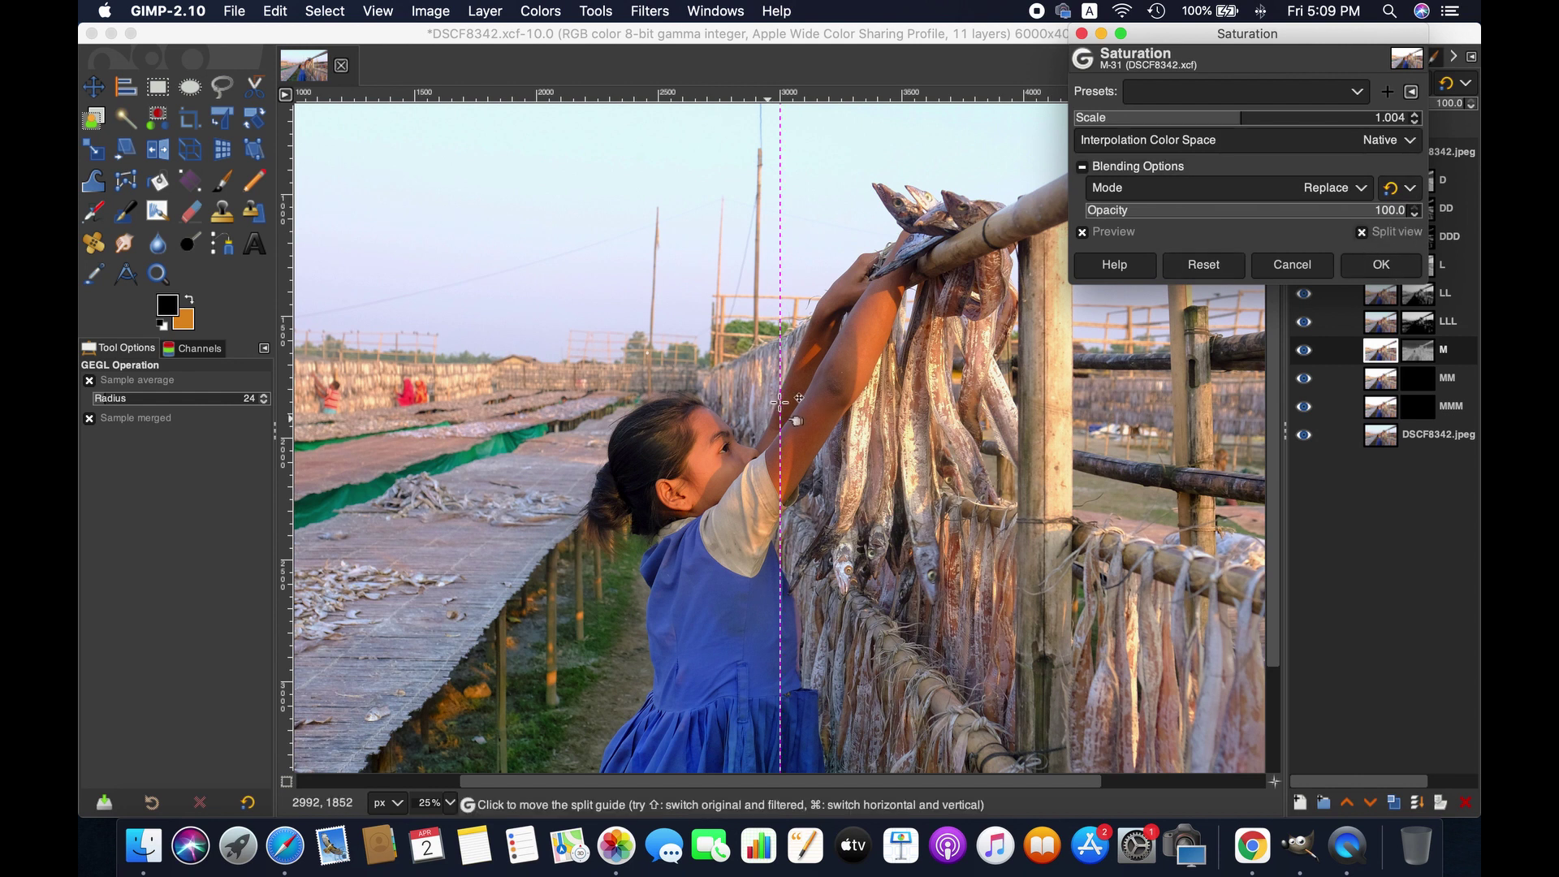
drag(780, 401, 857, 439)
click(1388, 268)
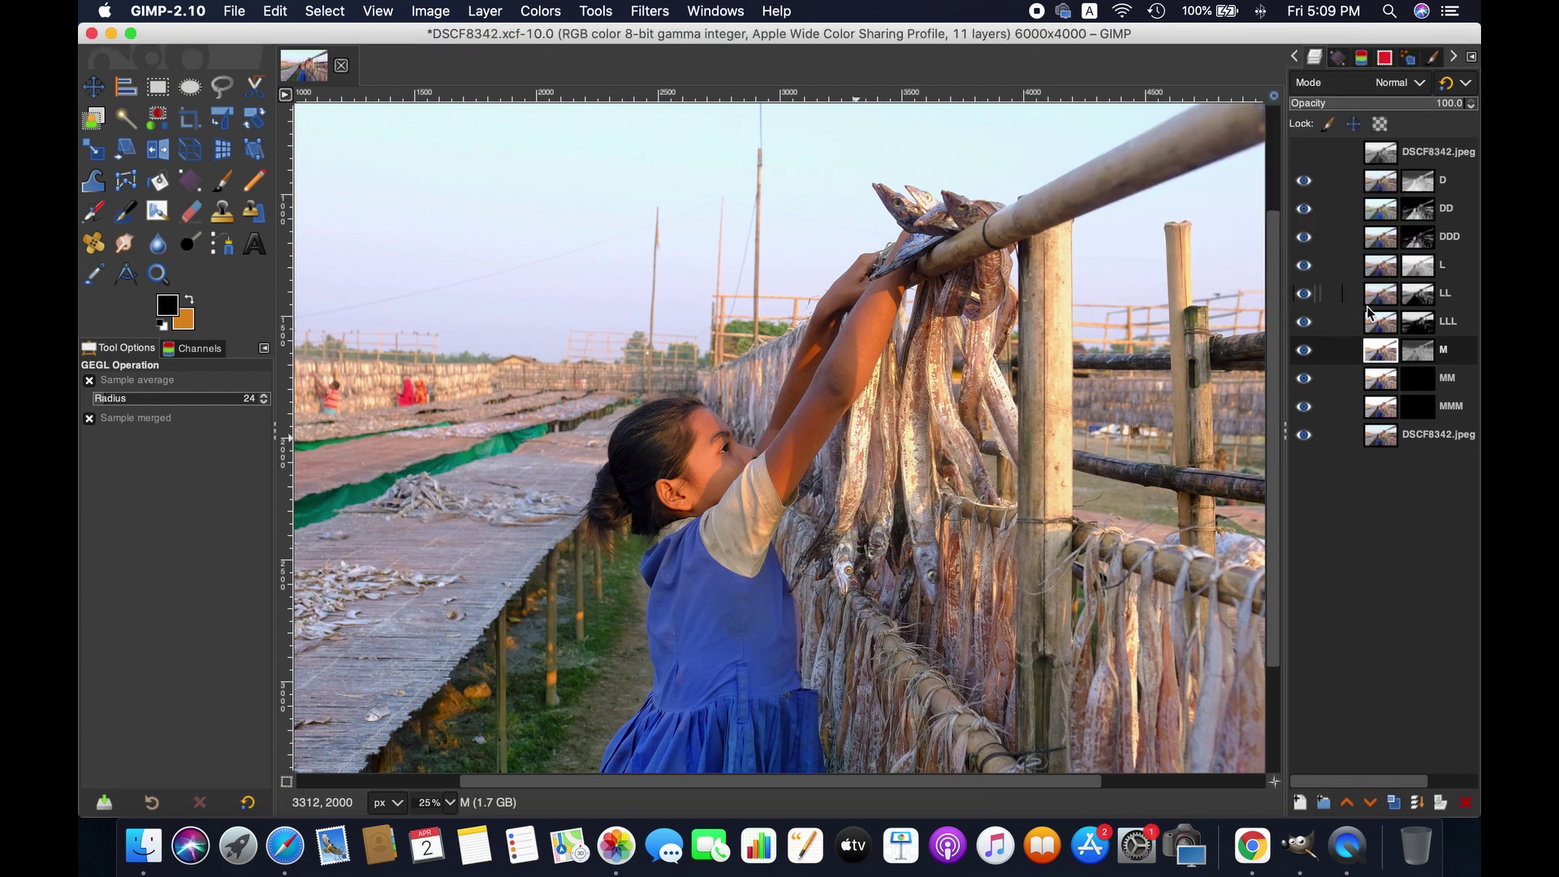
Apply a matching slight saturation increase to layer MM.
click(1376, 385)
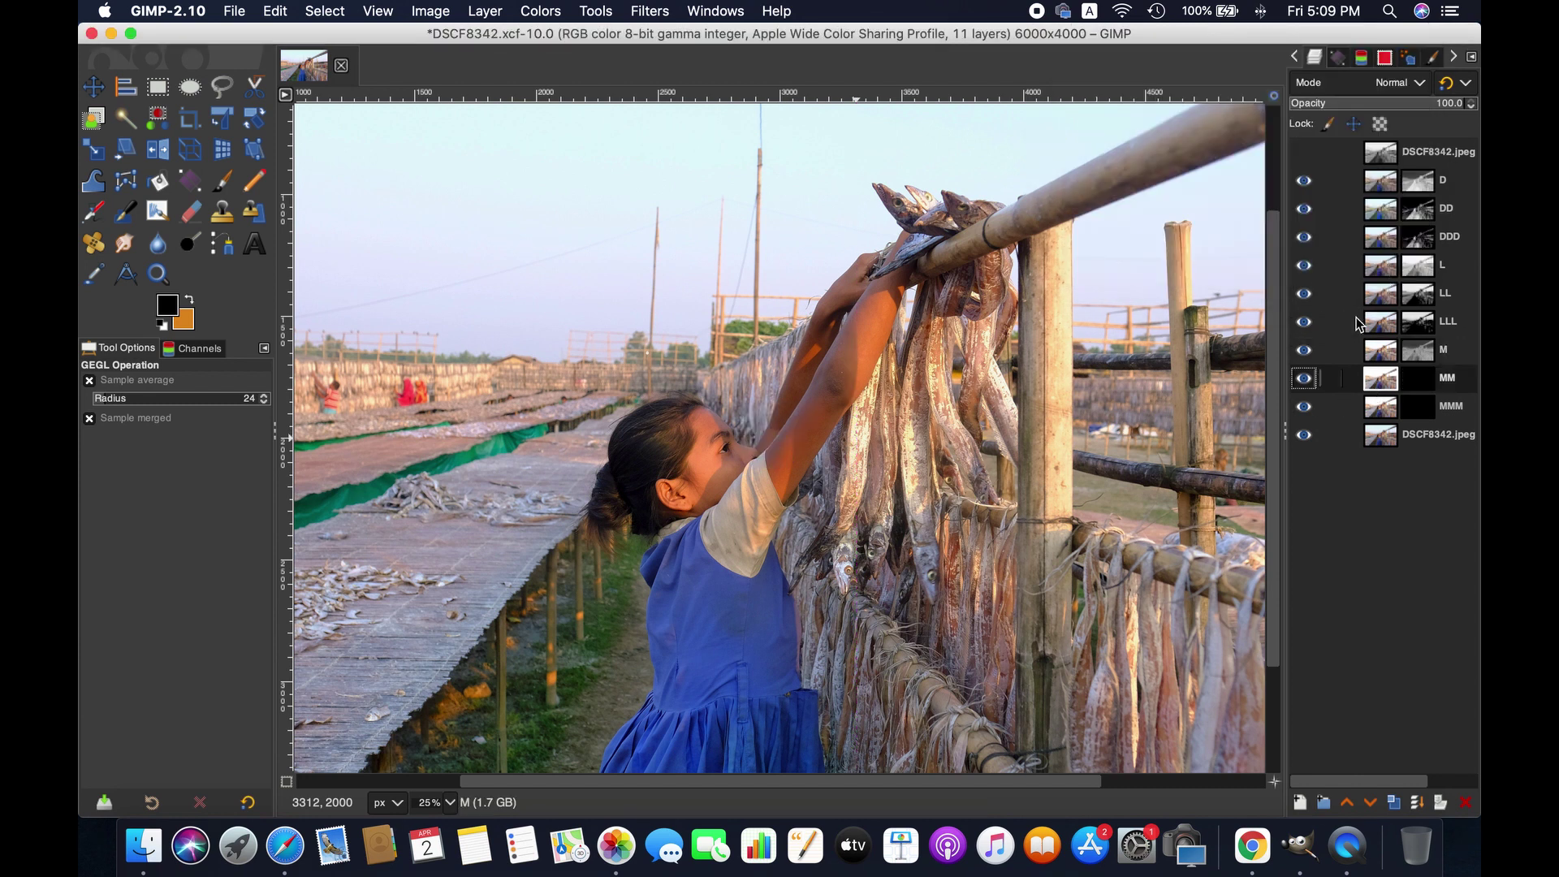
click(535, 10)
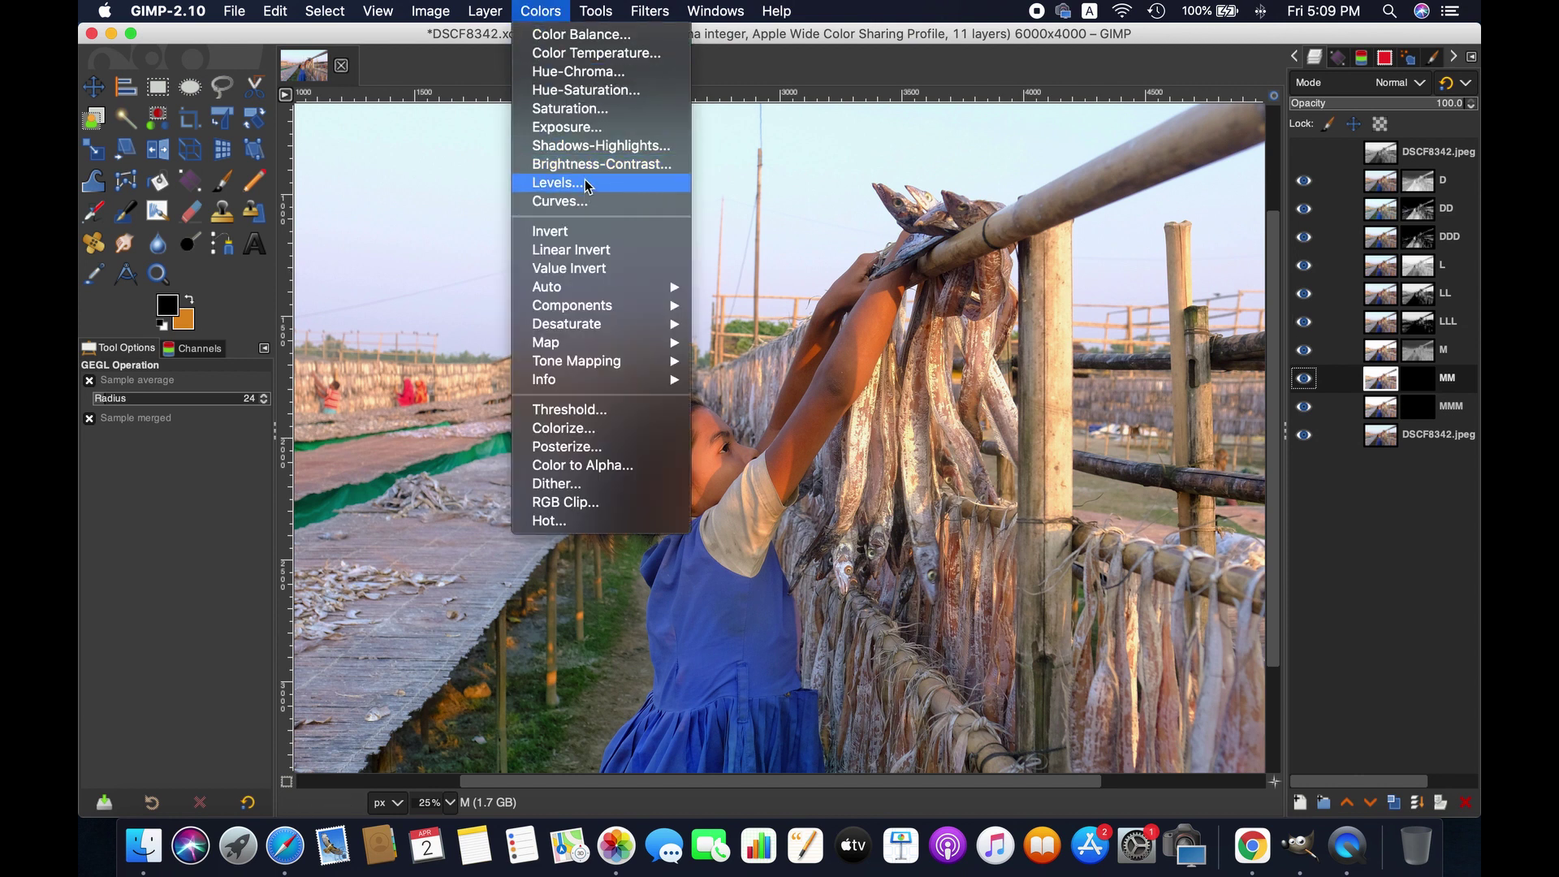
click(812, 192)
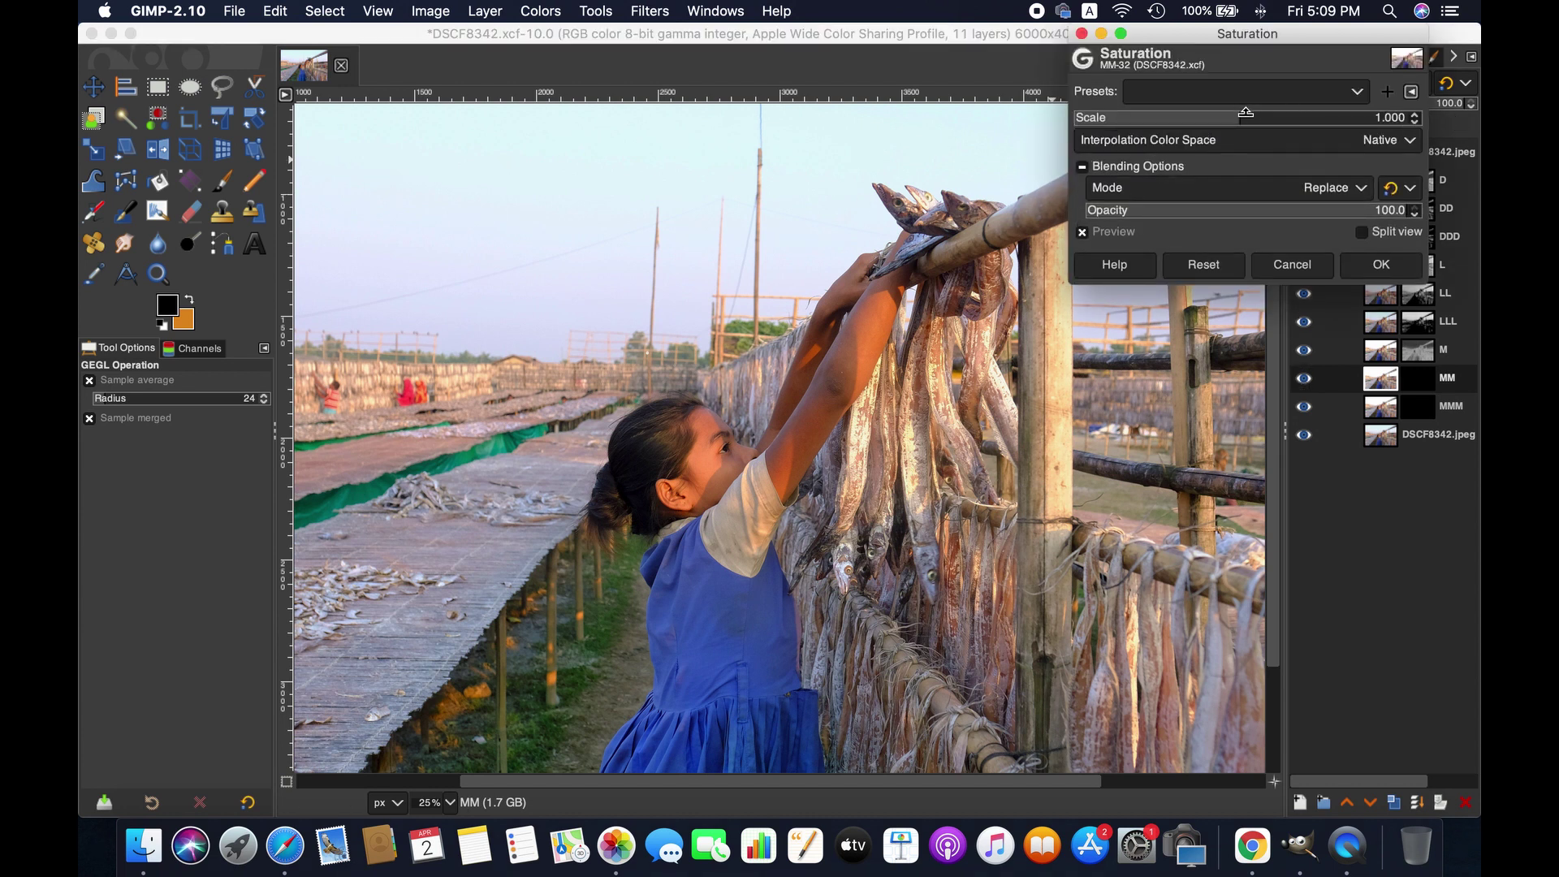
click(1383, 264)
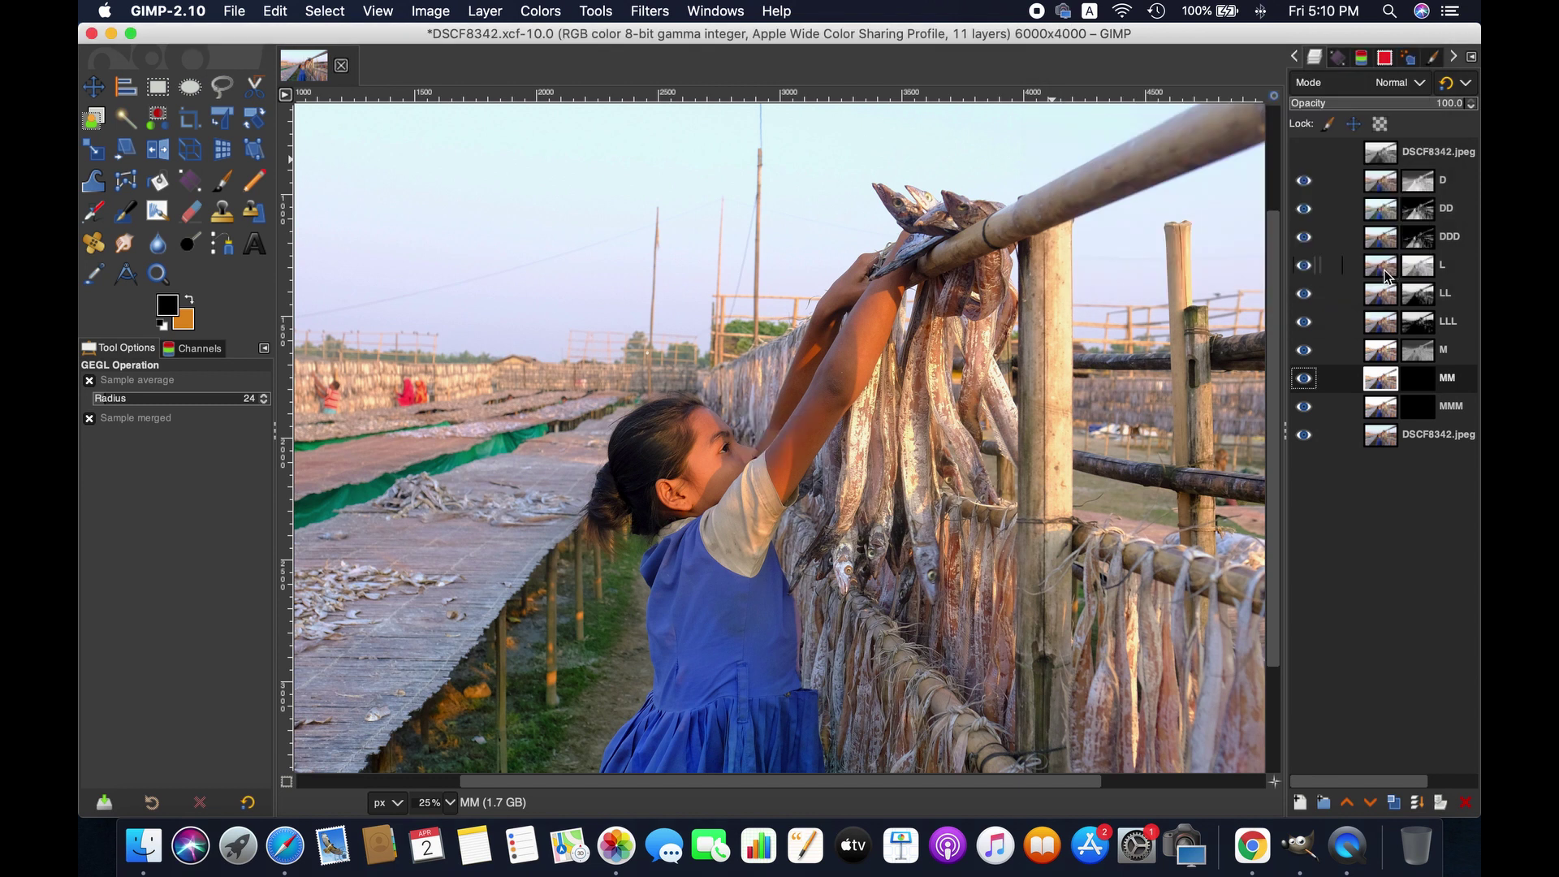
Raise layer MMM's saturation scale from 1.000 to about 1.031.
click(1380, 409)
click(559, 9)
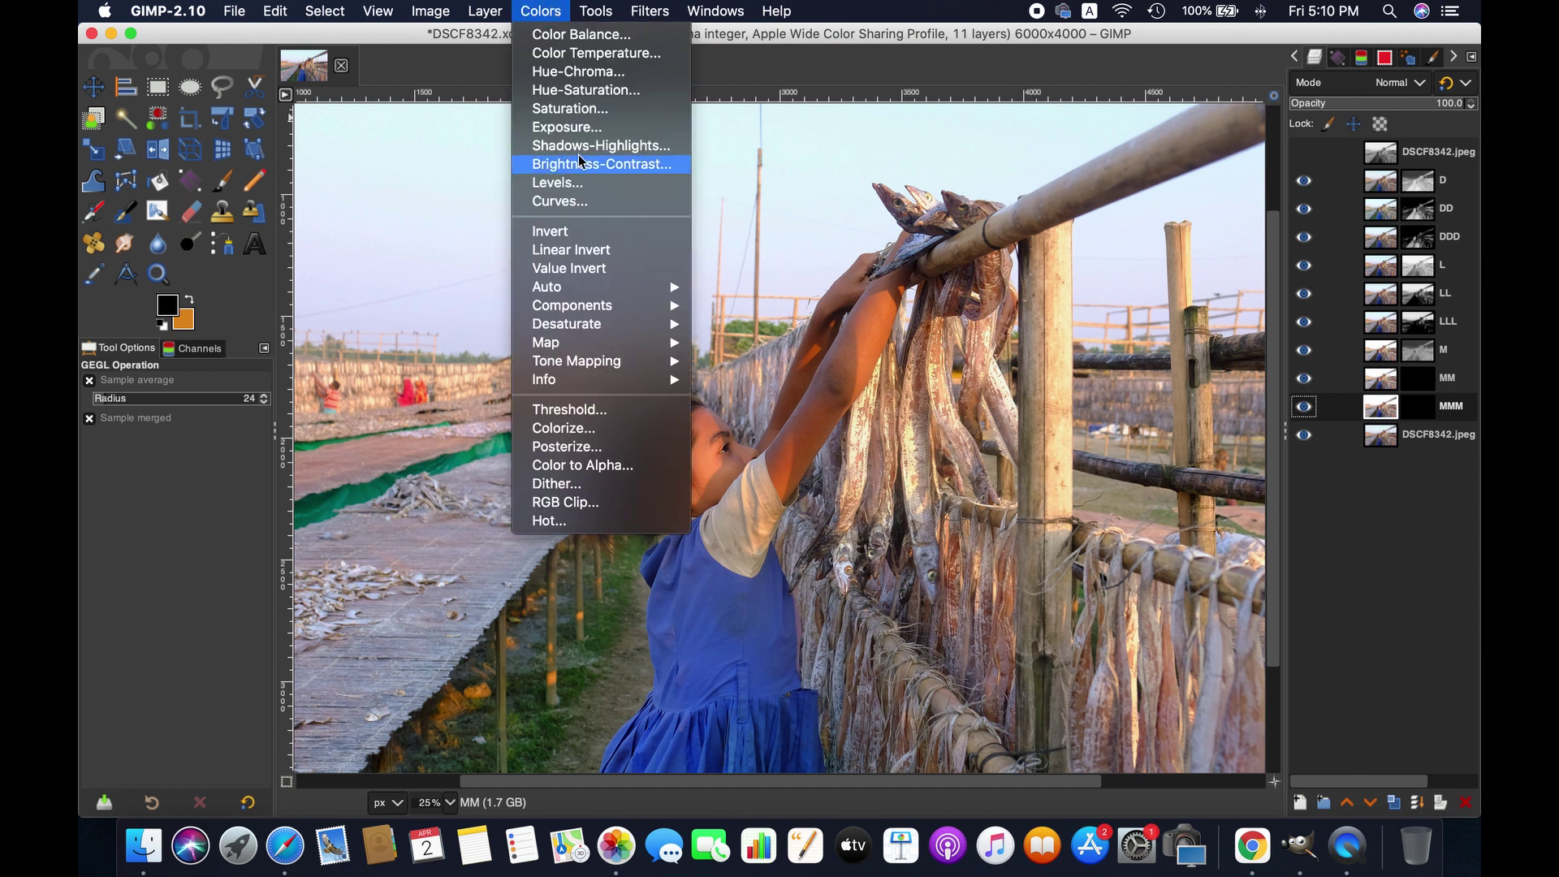
click(579, 118)
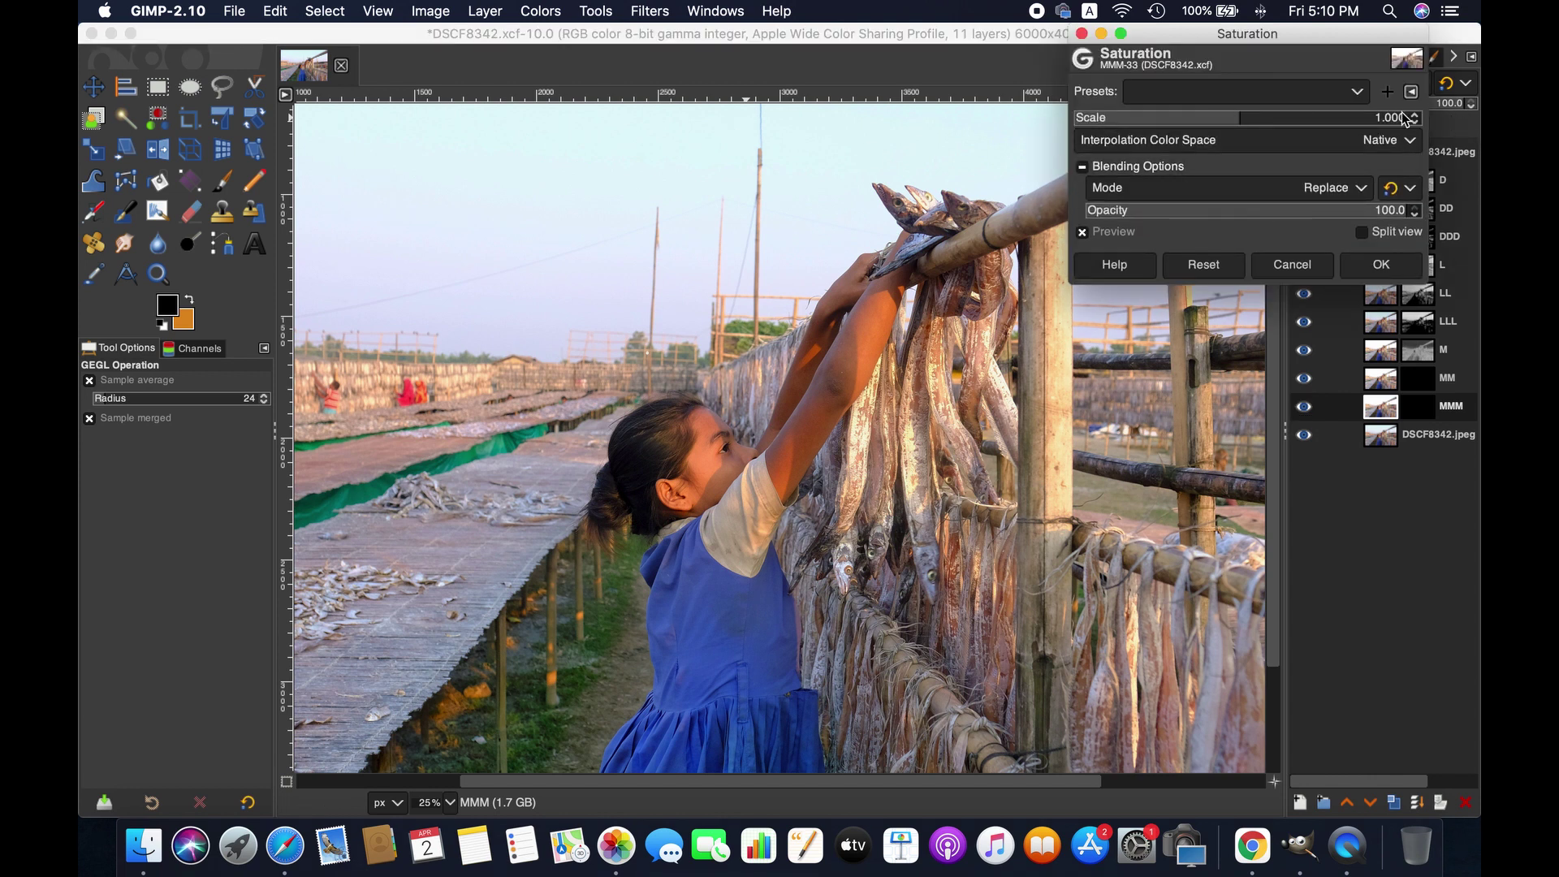
click(1247, 113)
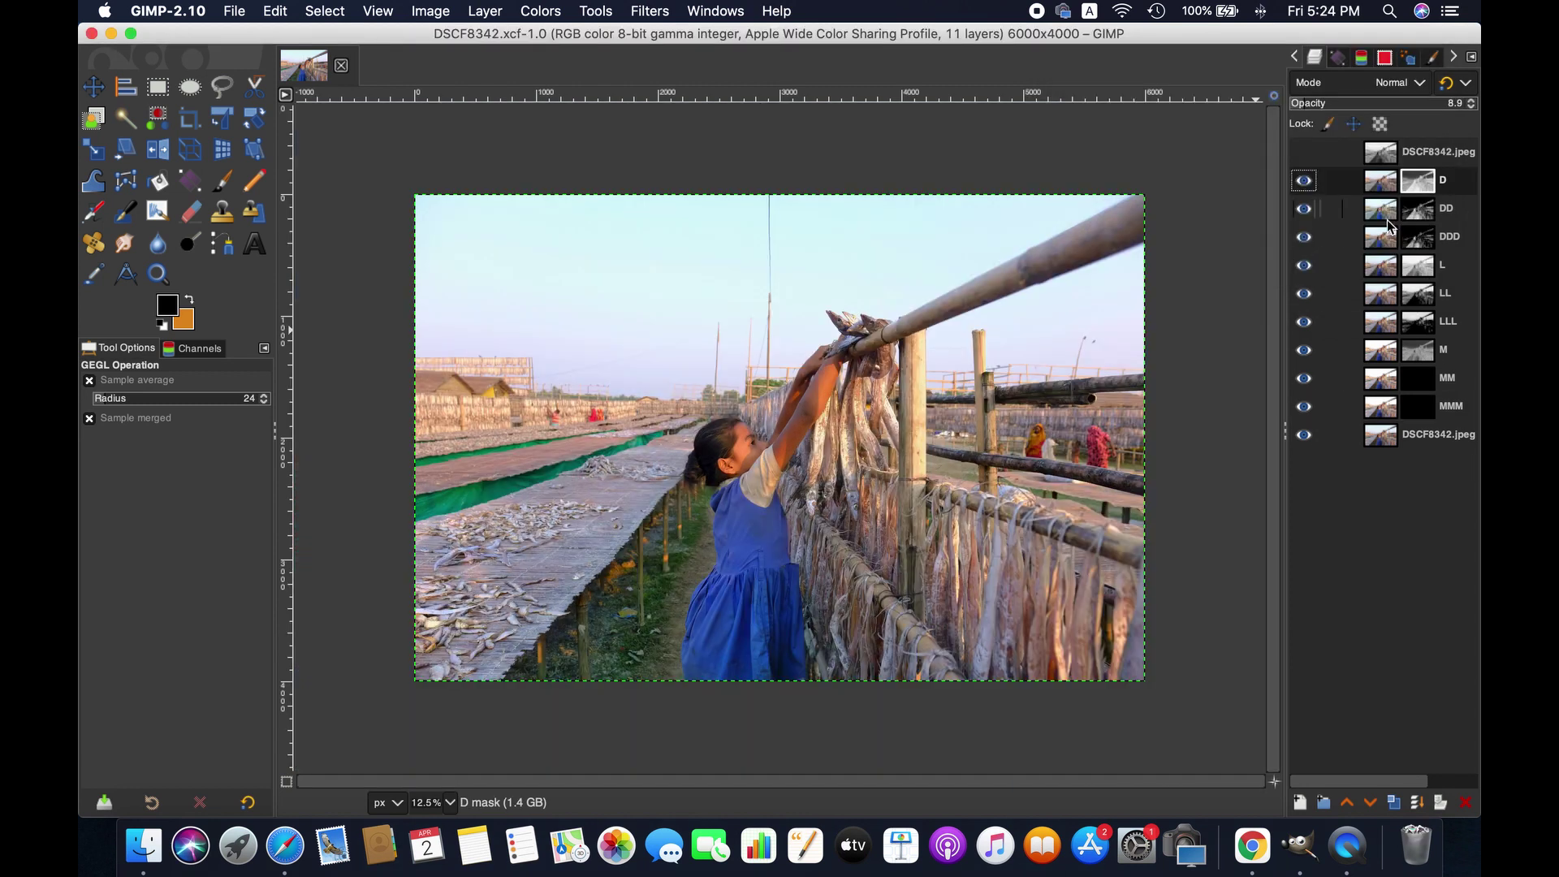
Merge layers D, DD, DDD, L, LL, LLL, M and MM down in turn into MMM.
click(1382, 177)
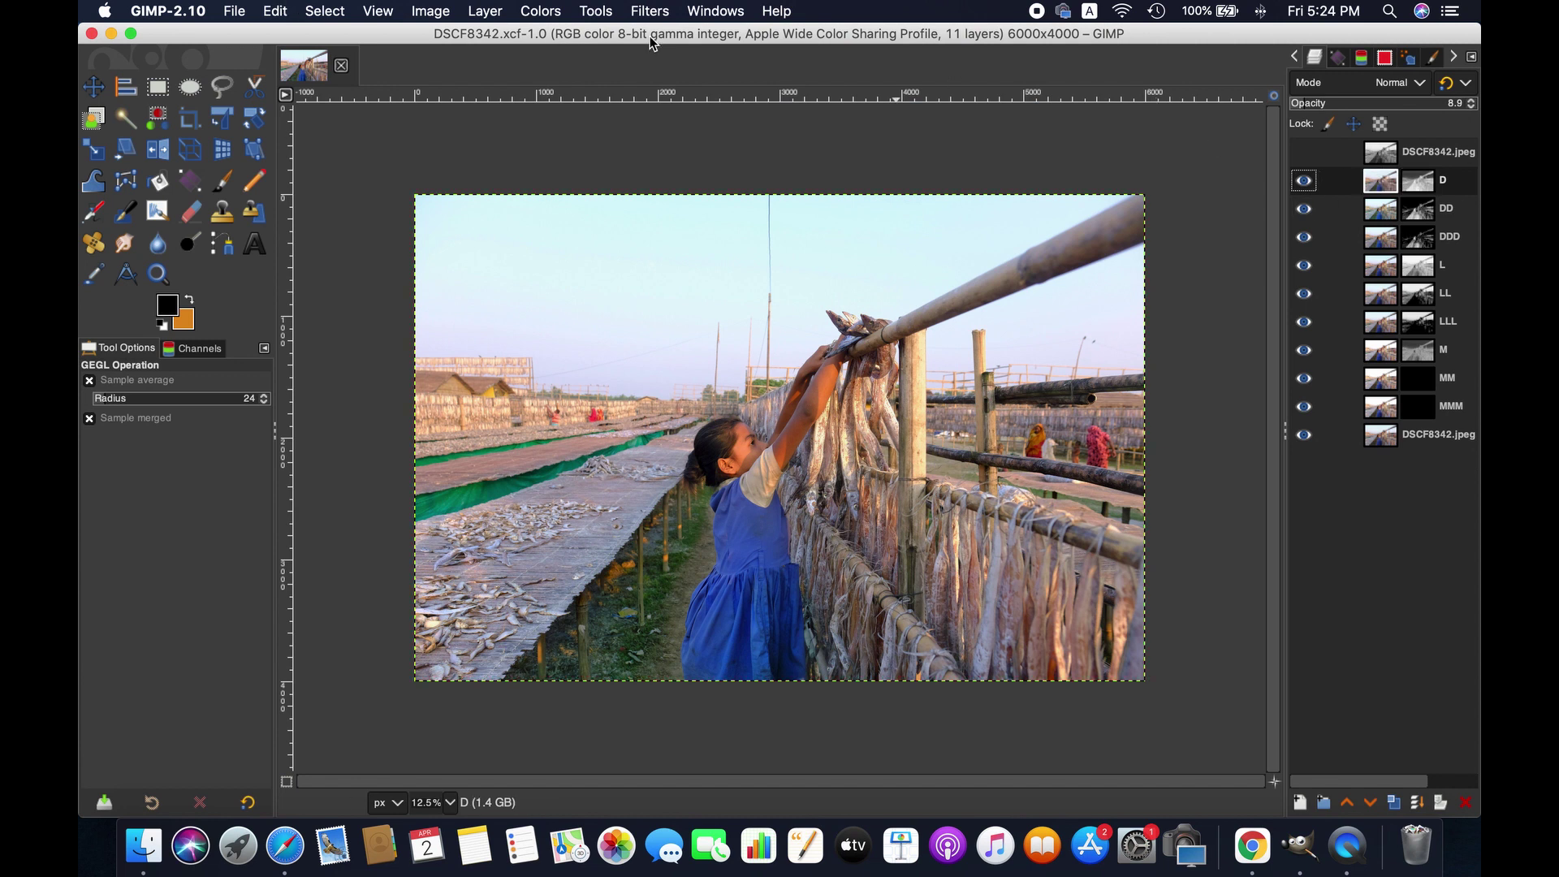
click(483, 10)
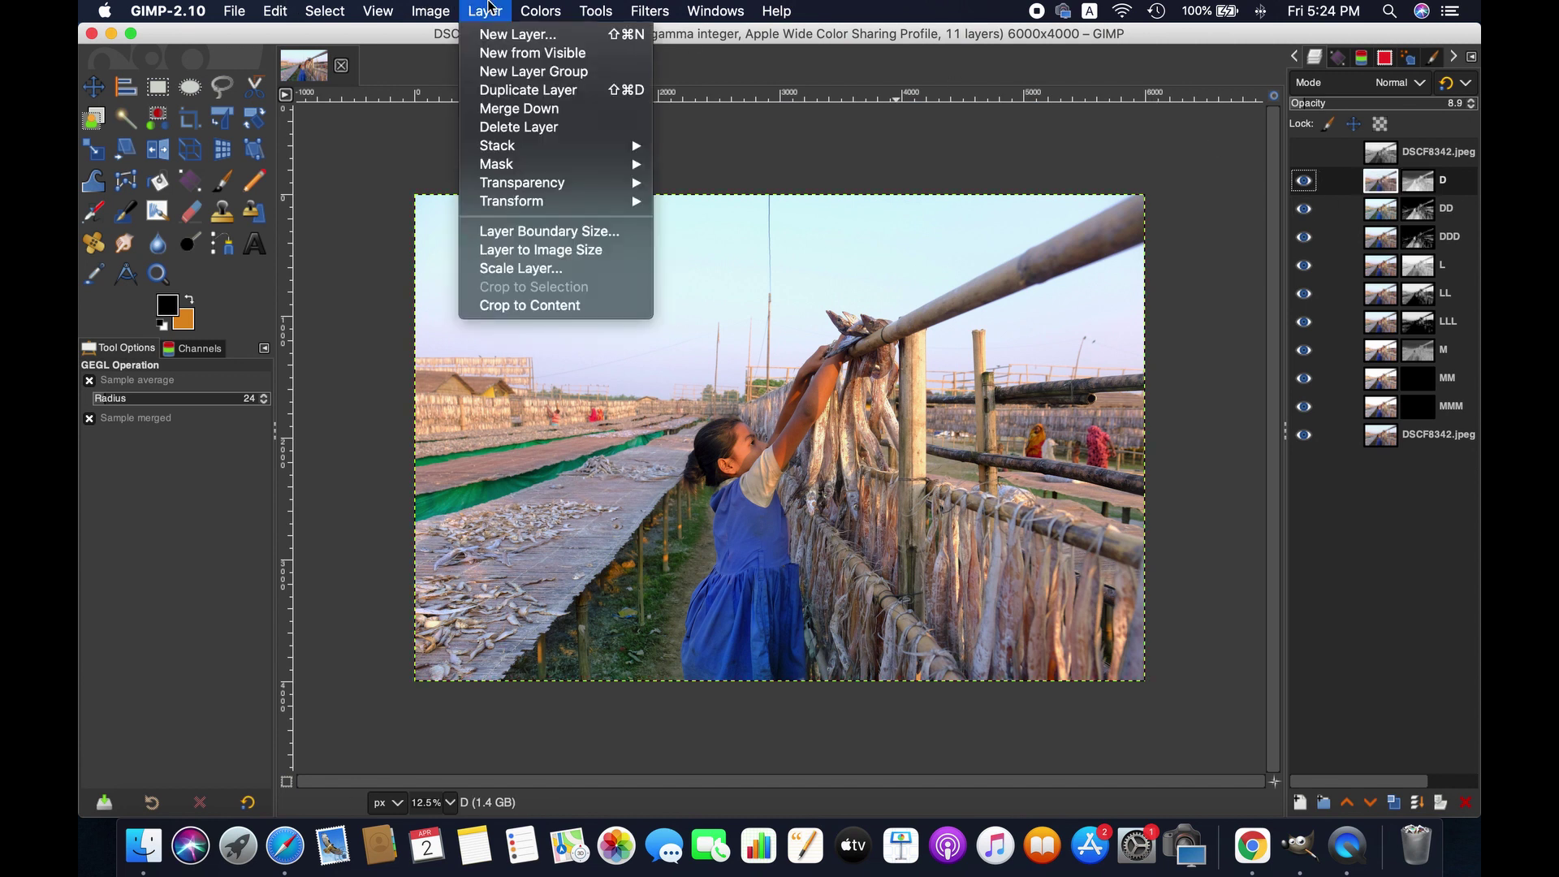
click(524, 108)
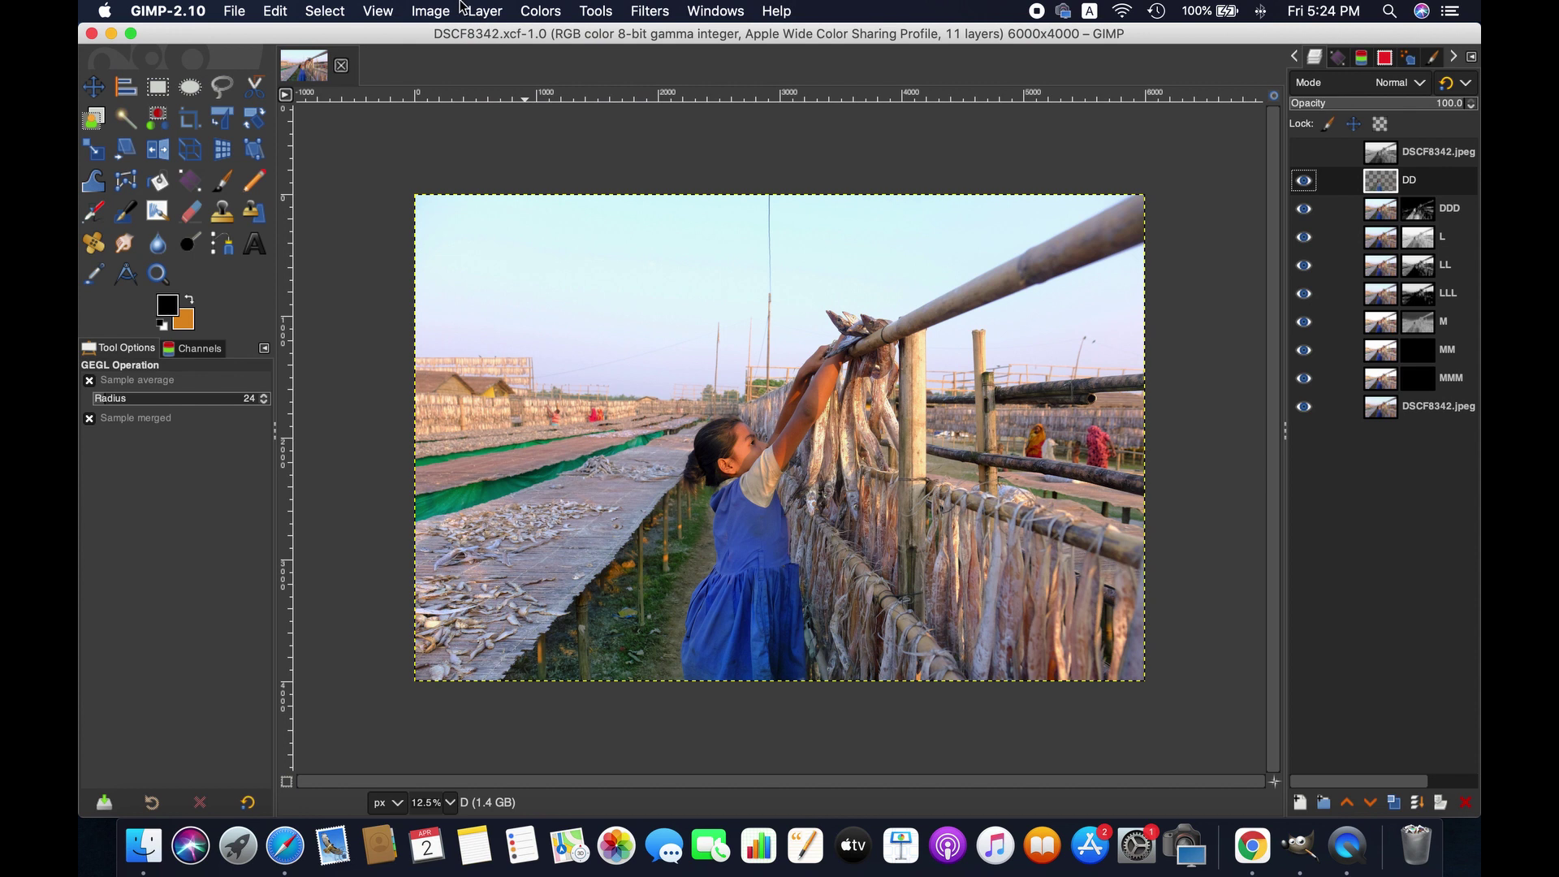
click(483, 9)
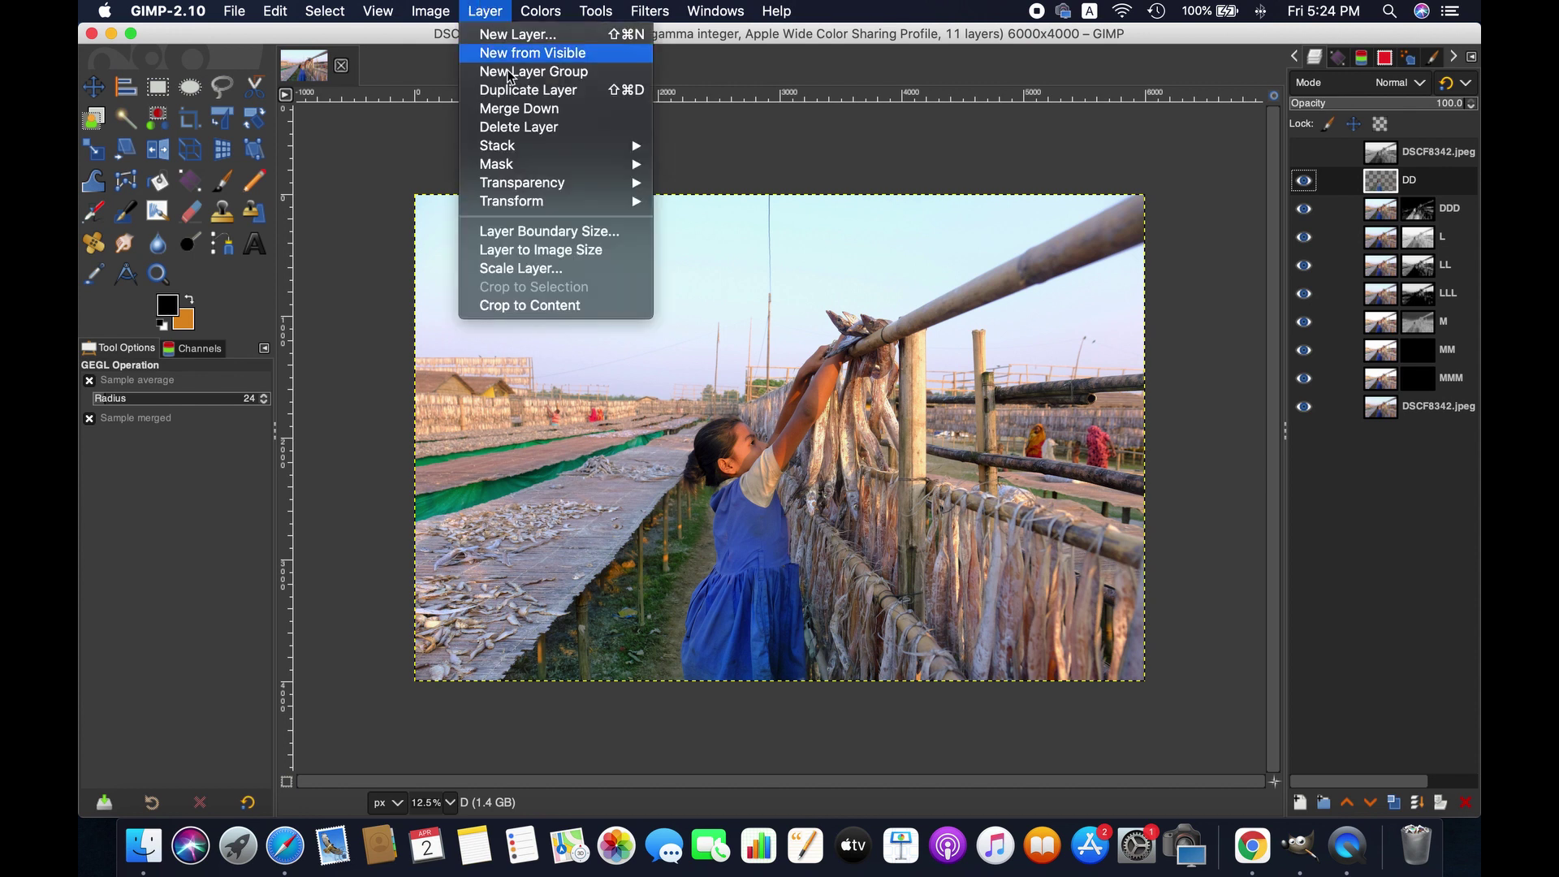
click(531, 112)
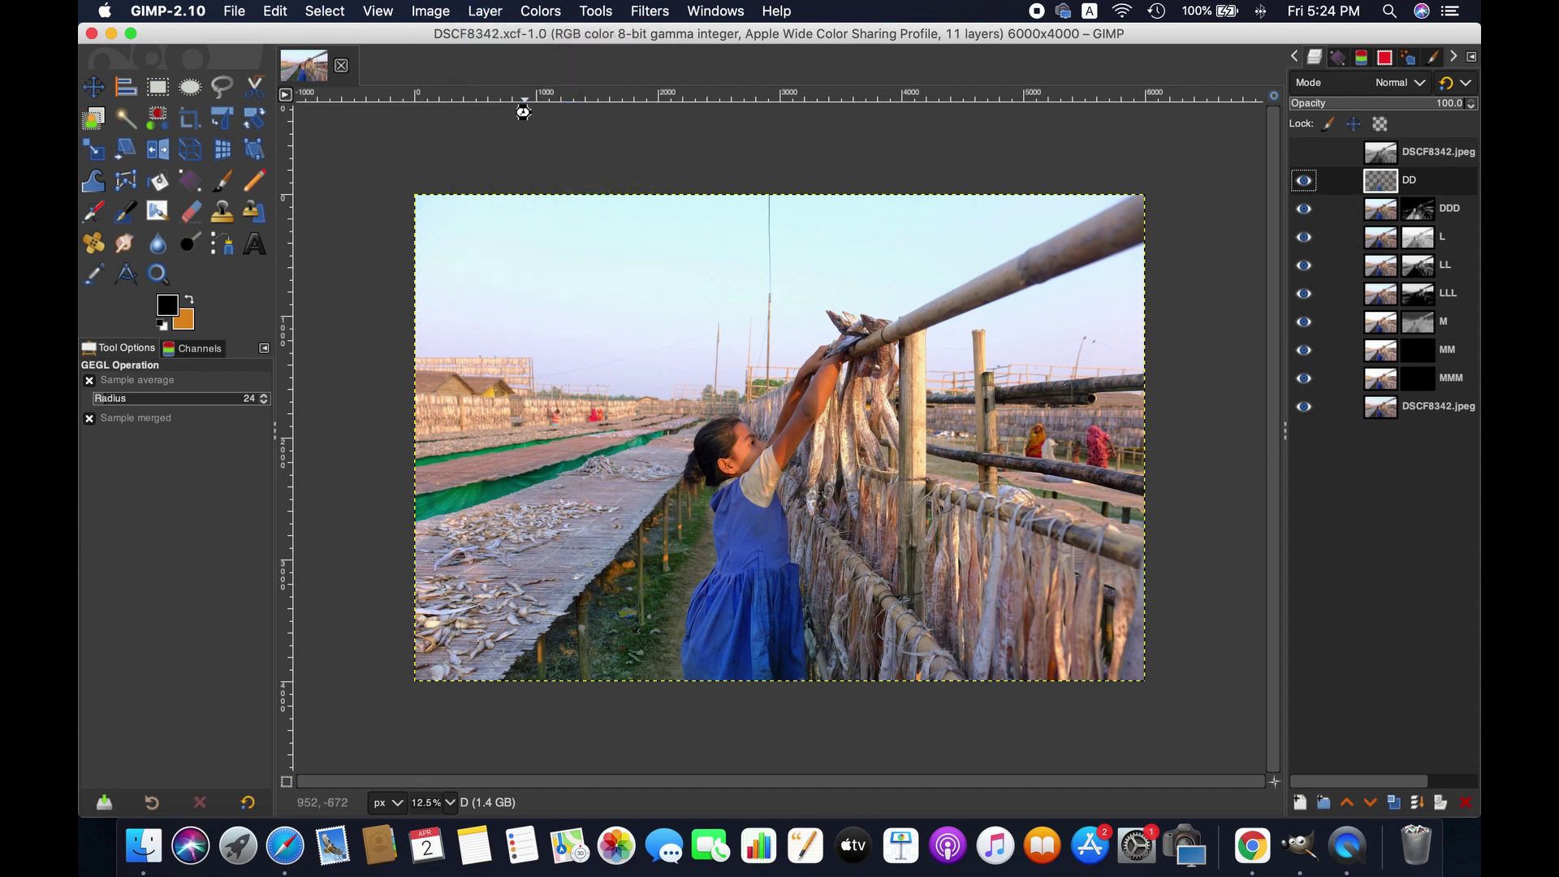
click(485, 10)
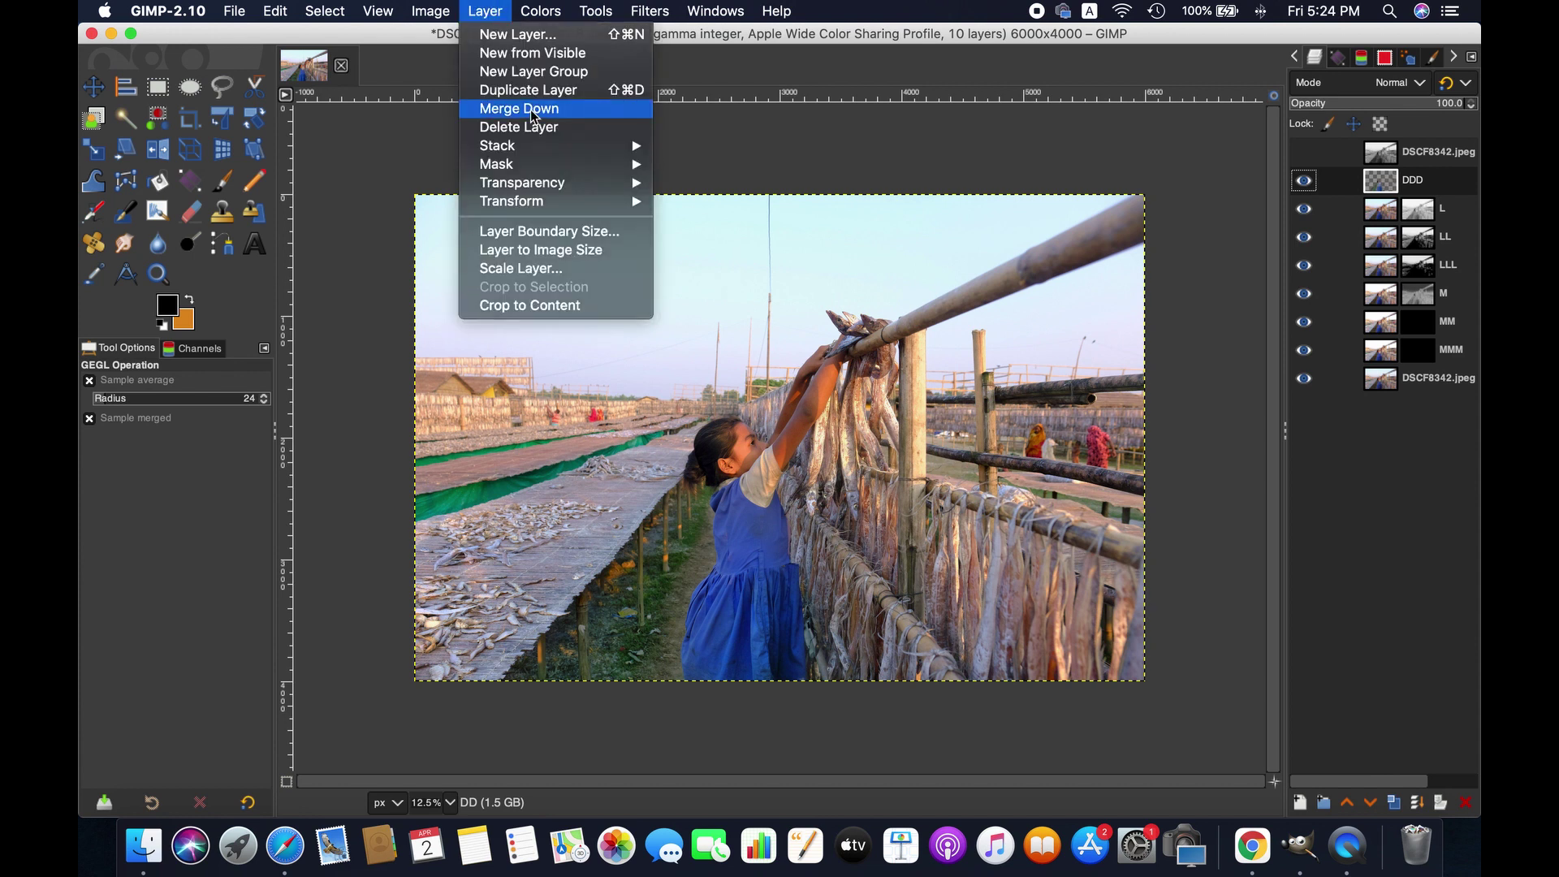
click(531, 111)
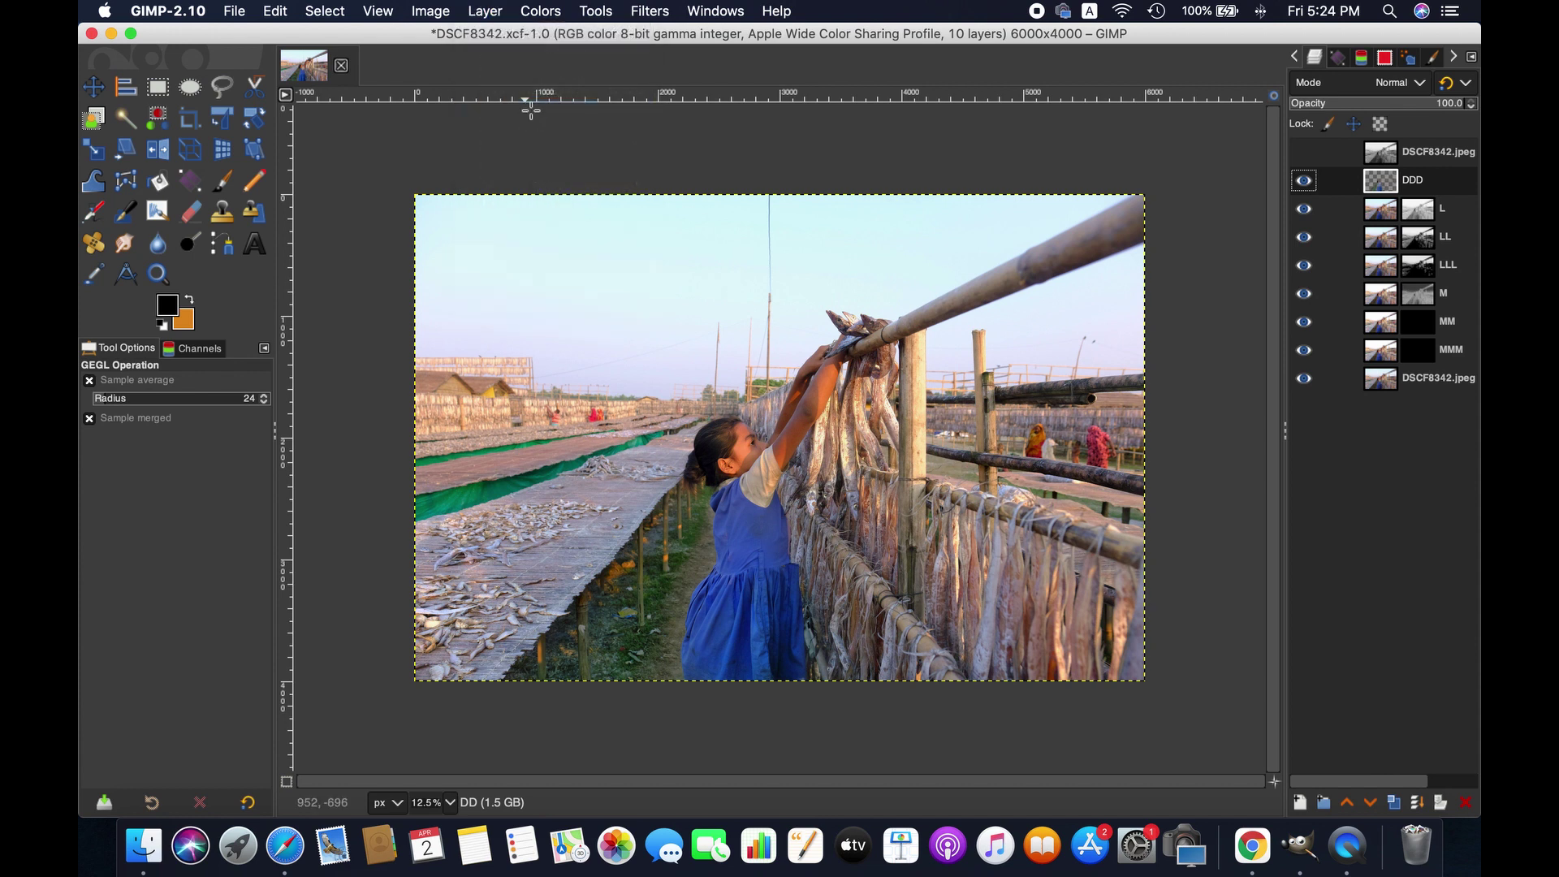
click(485, 11)
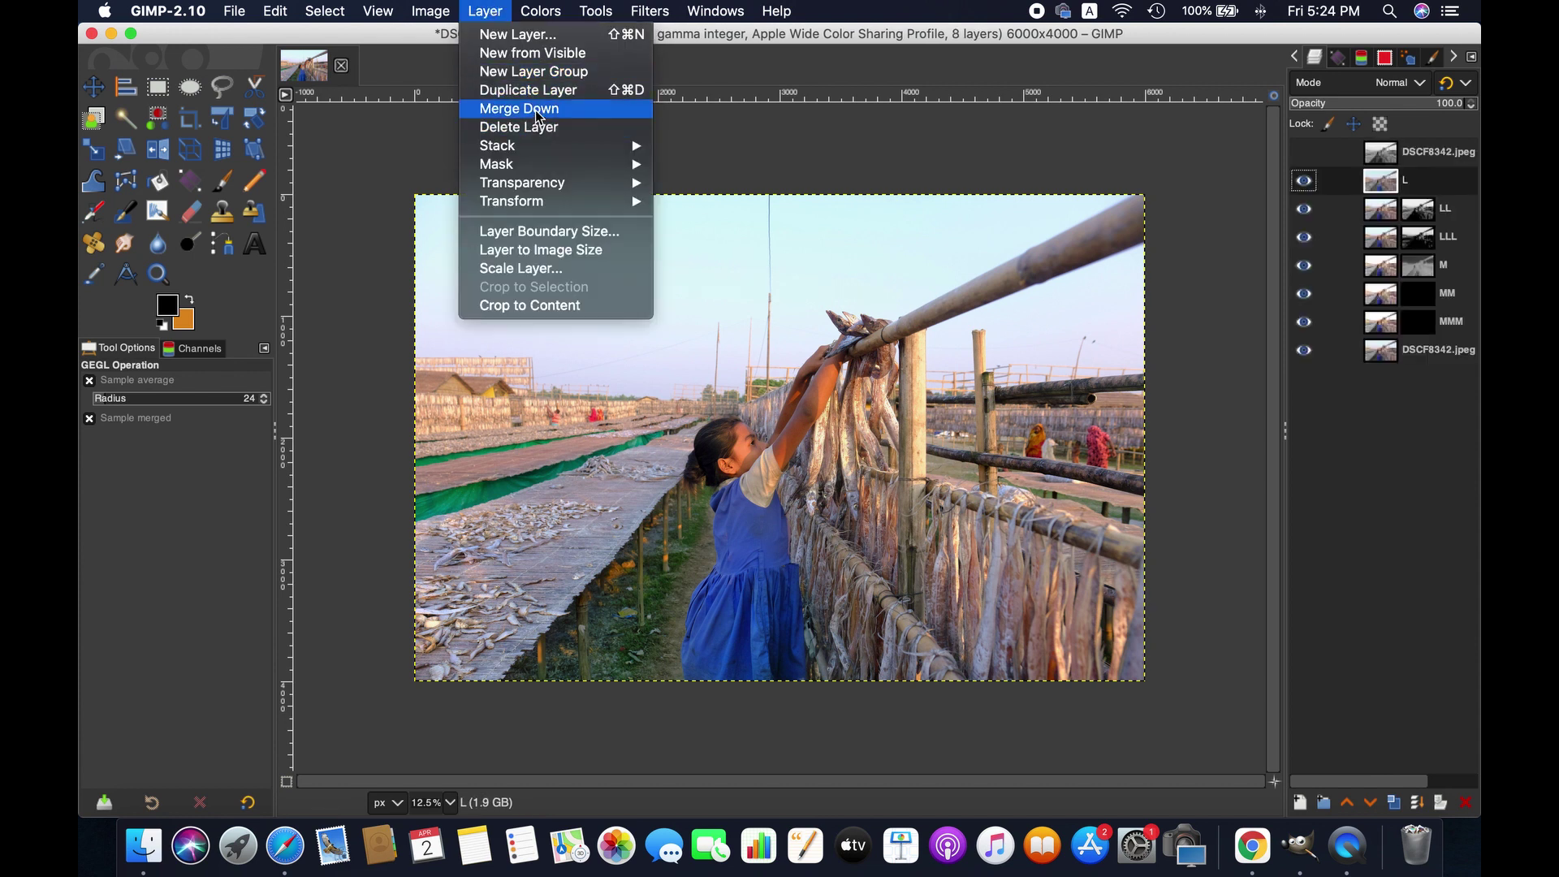
click(533, 109)
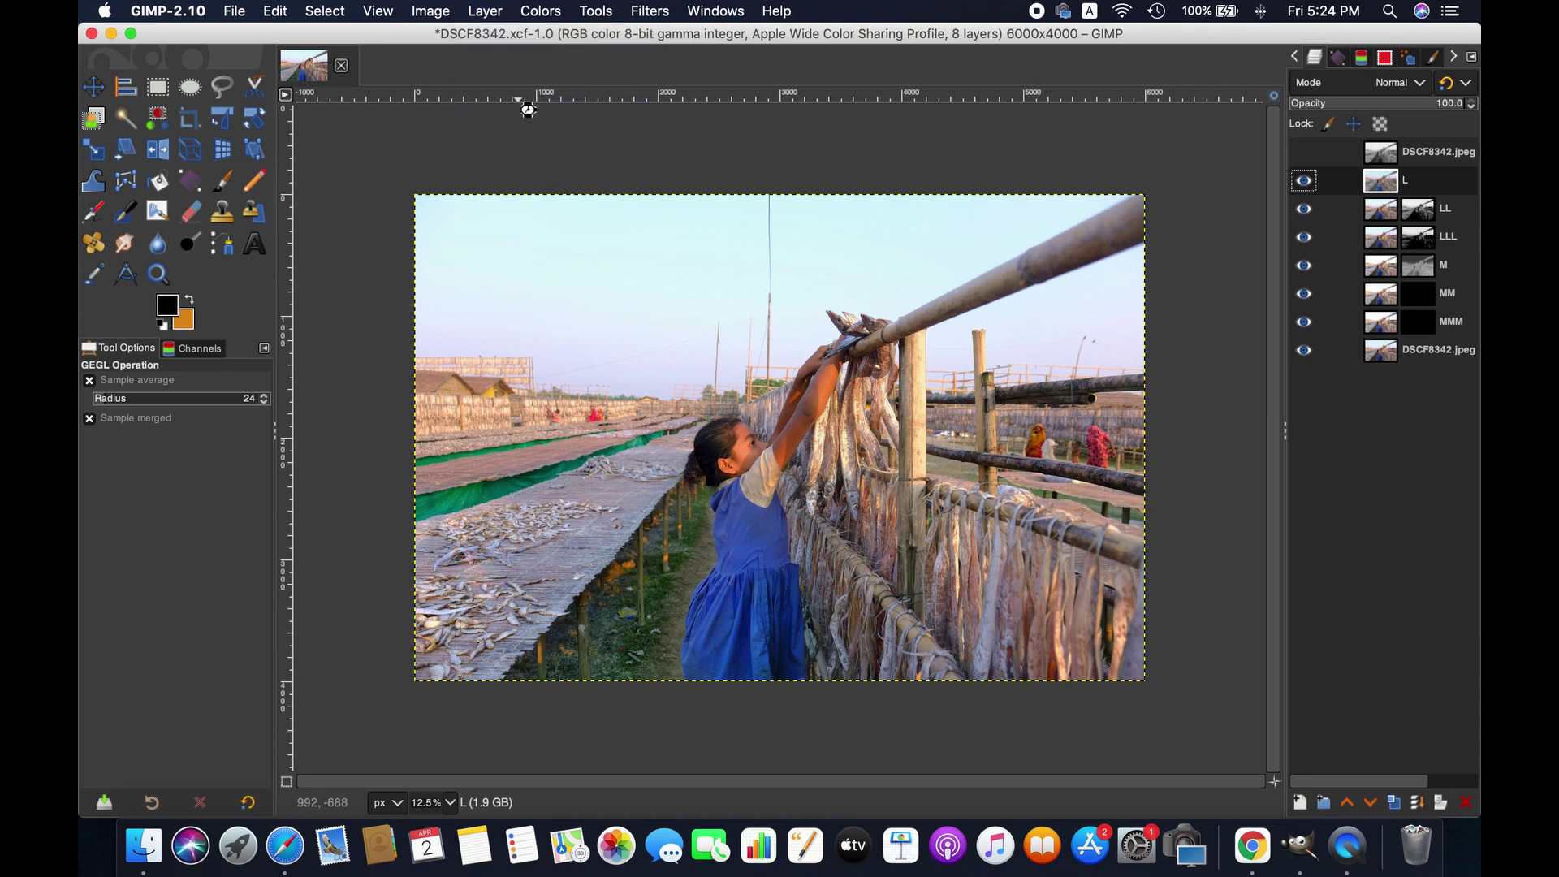
click(497, 11)
click(524, 109)
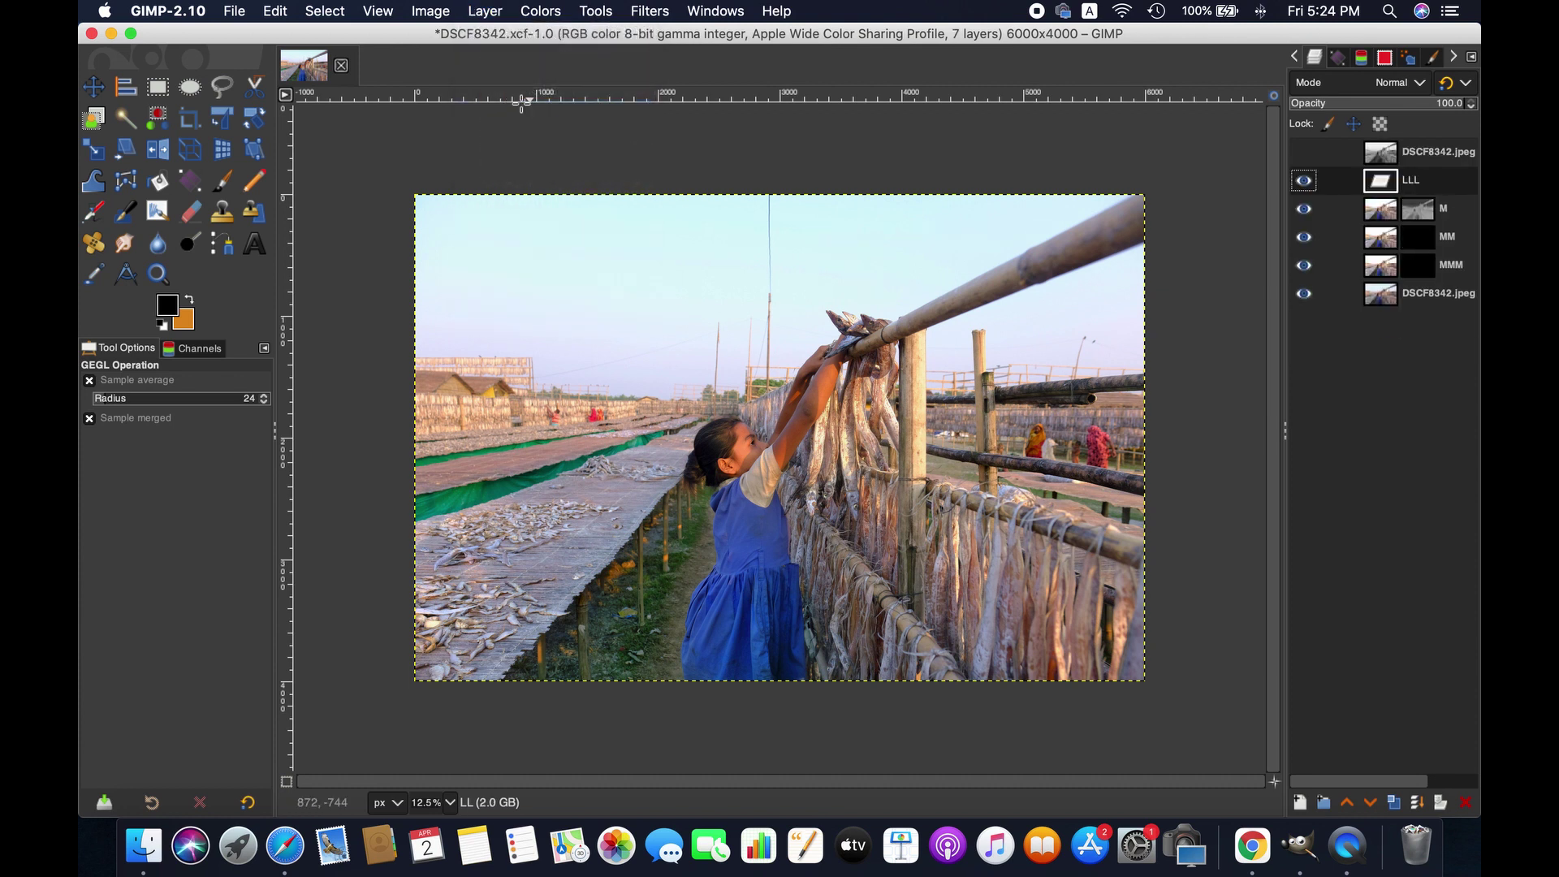
click(499, 11)
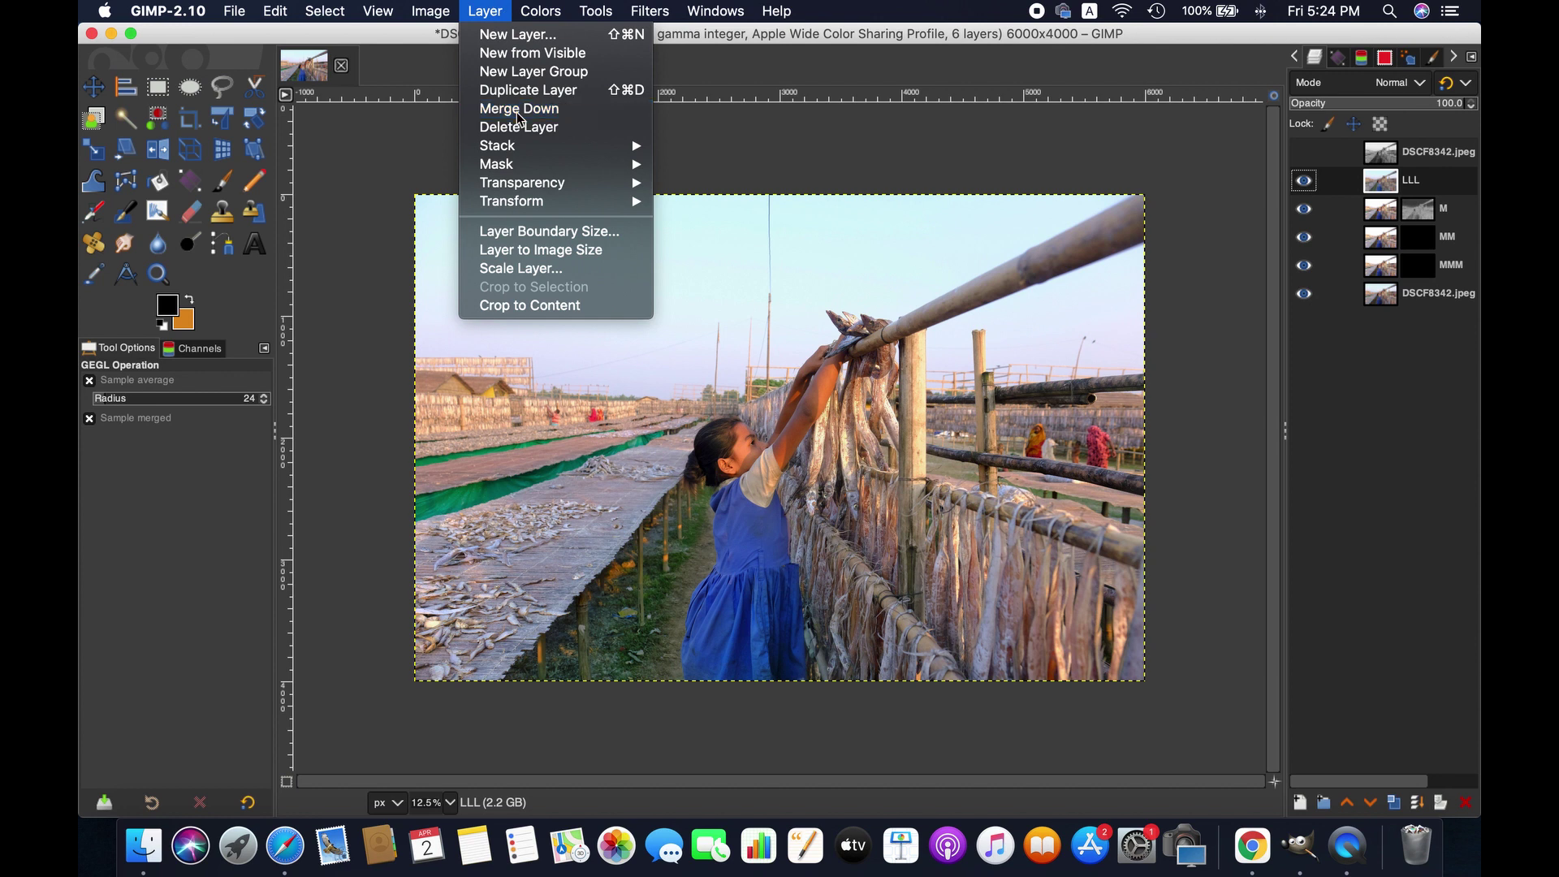
click(518, 109)
click(504, 12)
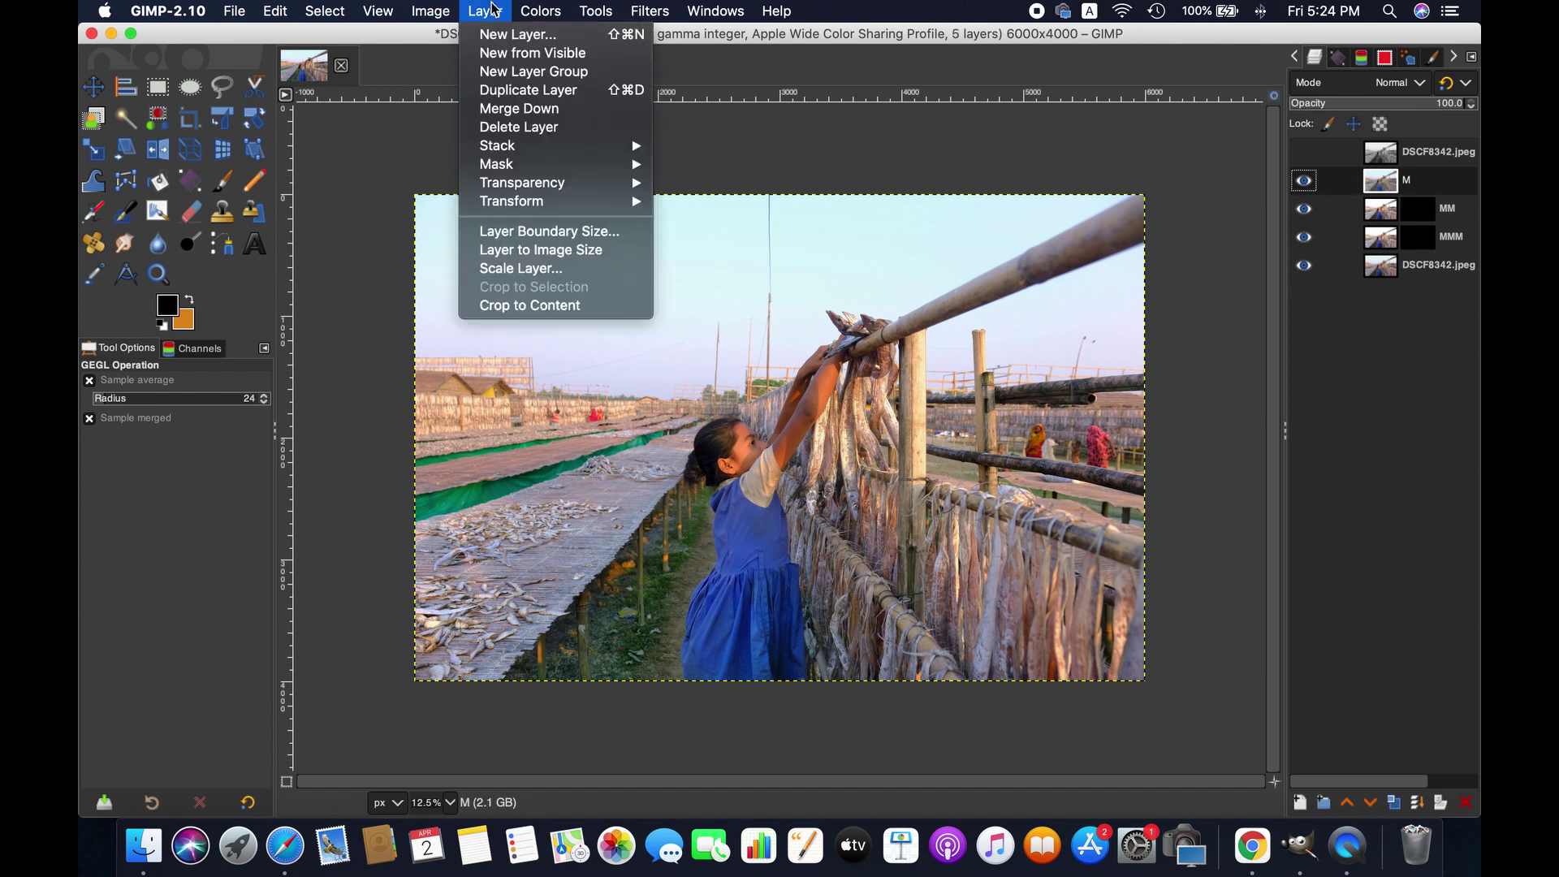
click(520, 108)
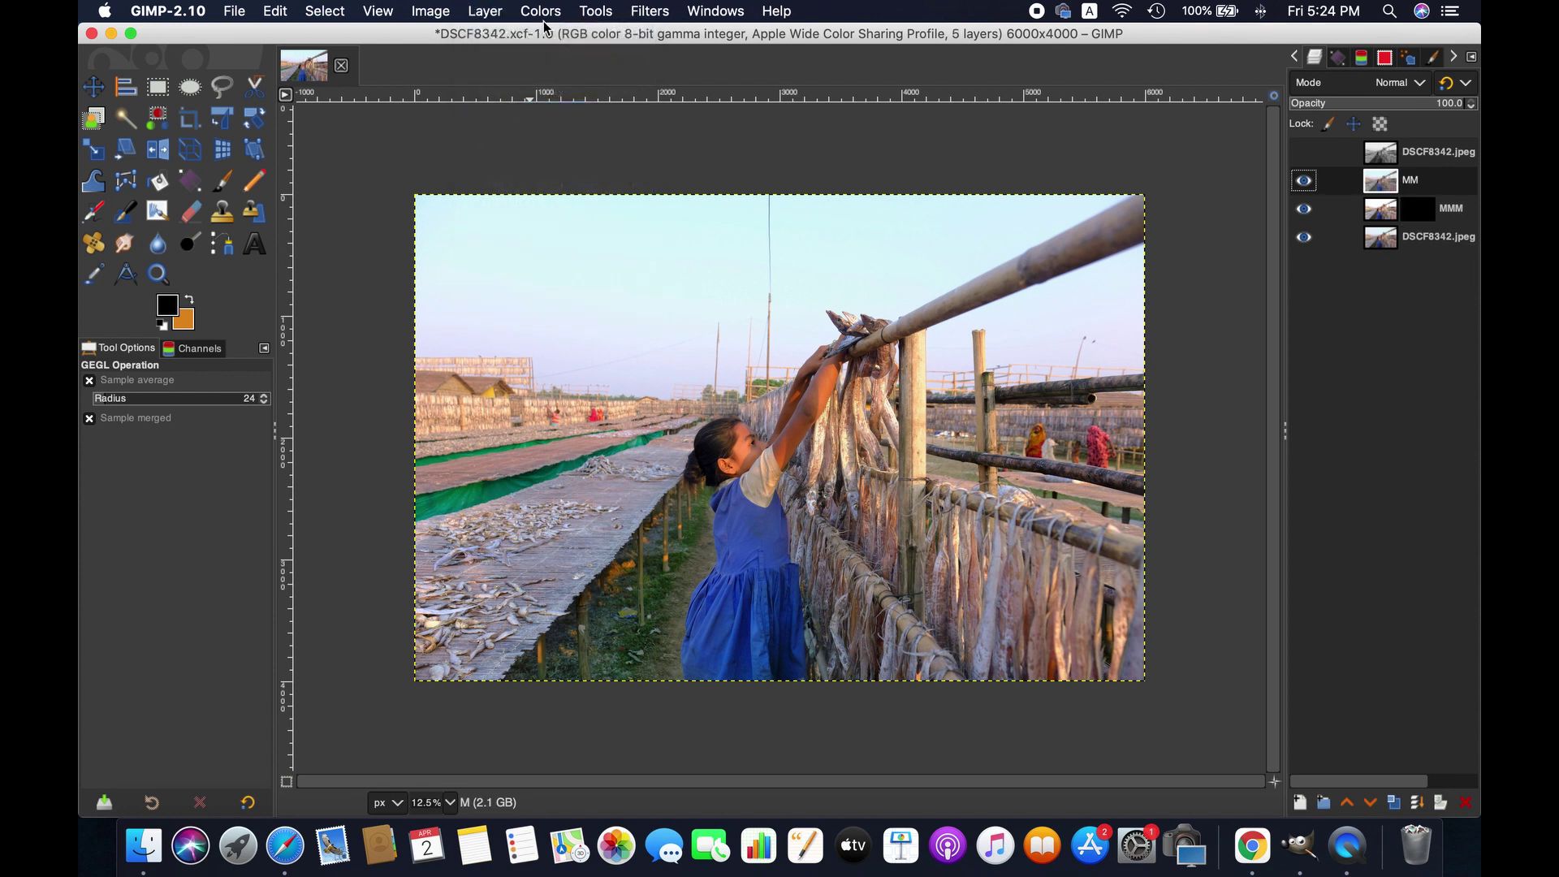
click(486, 9)
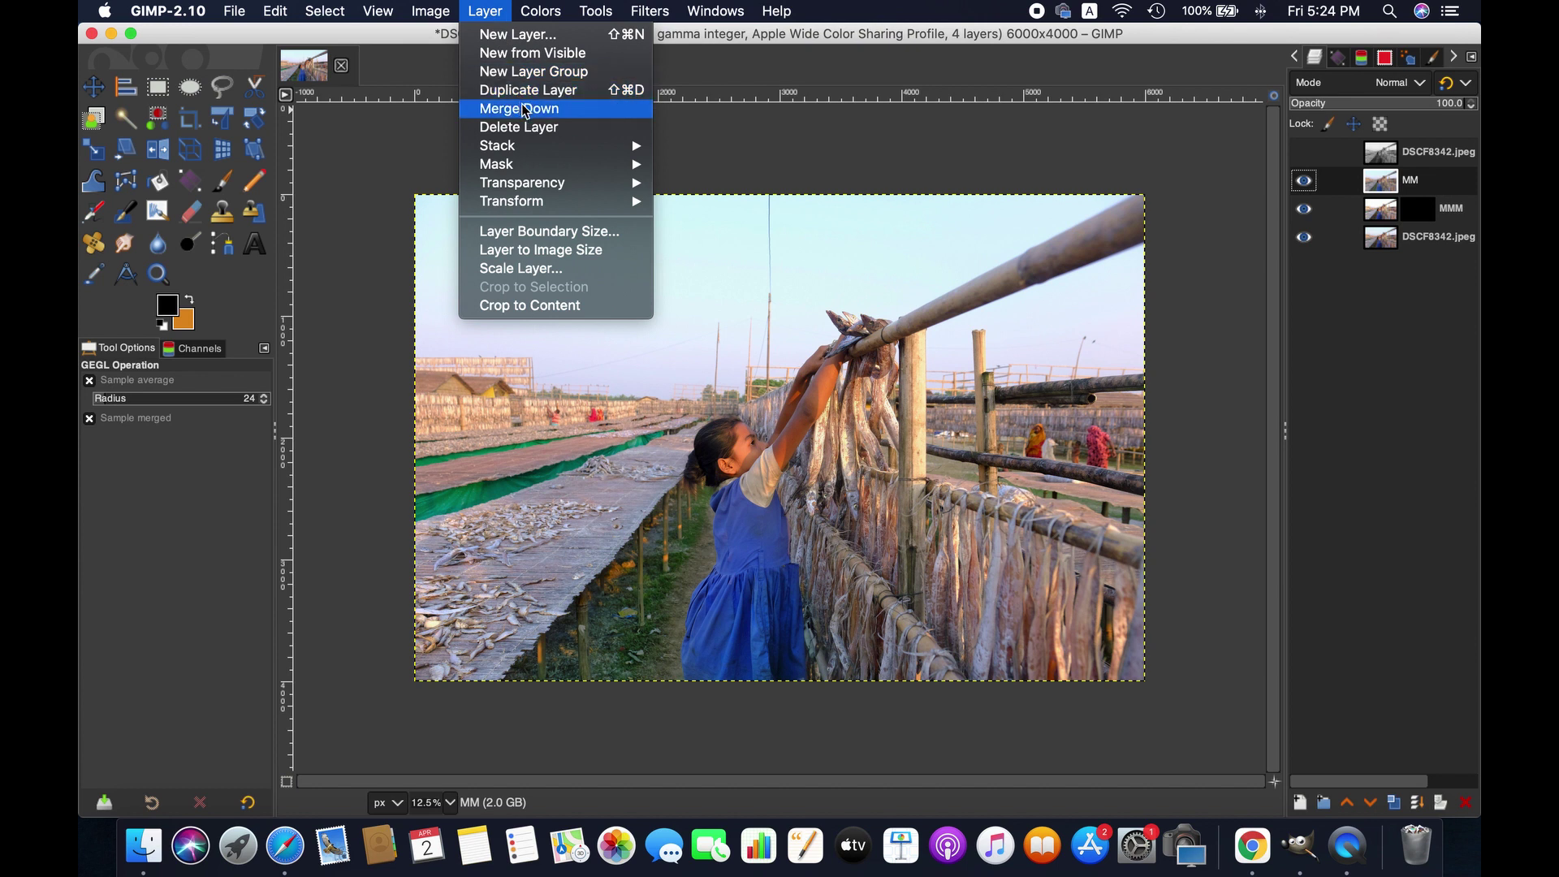
click(523, 108)
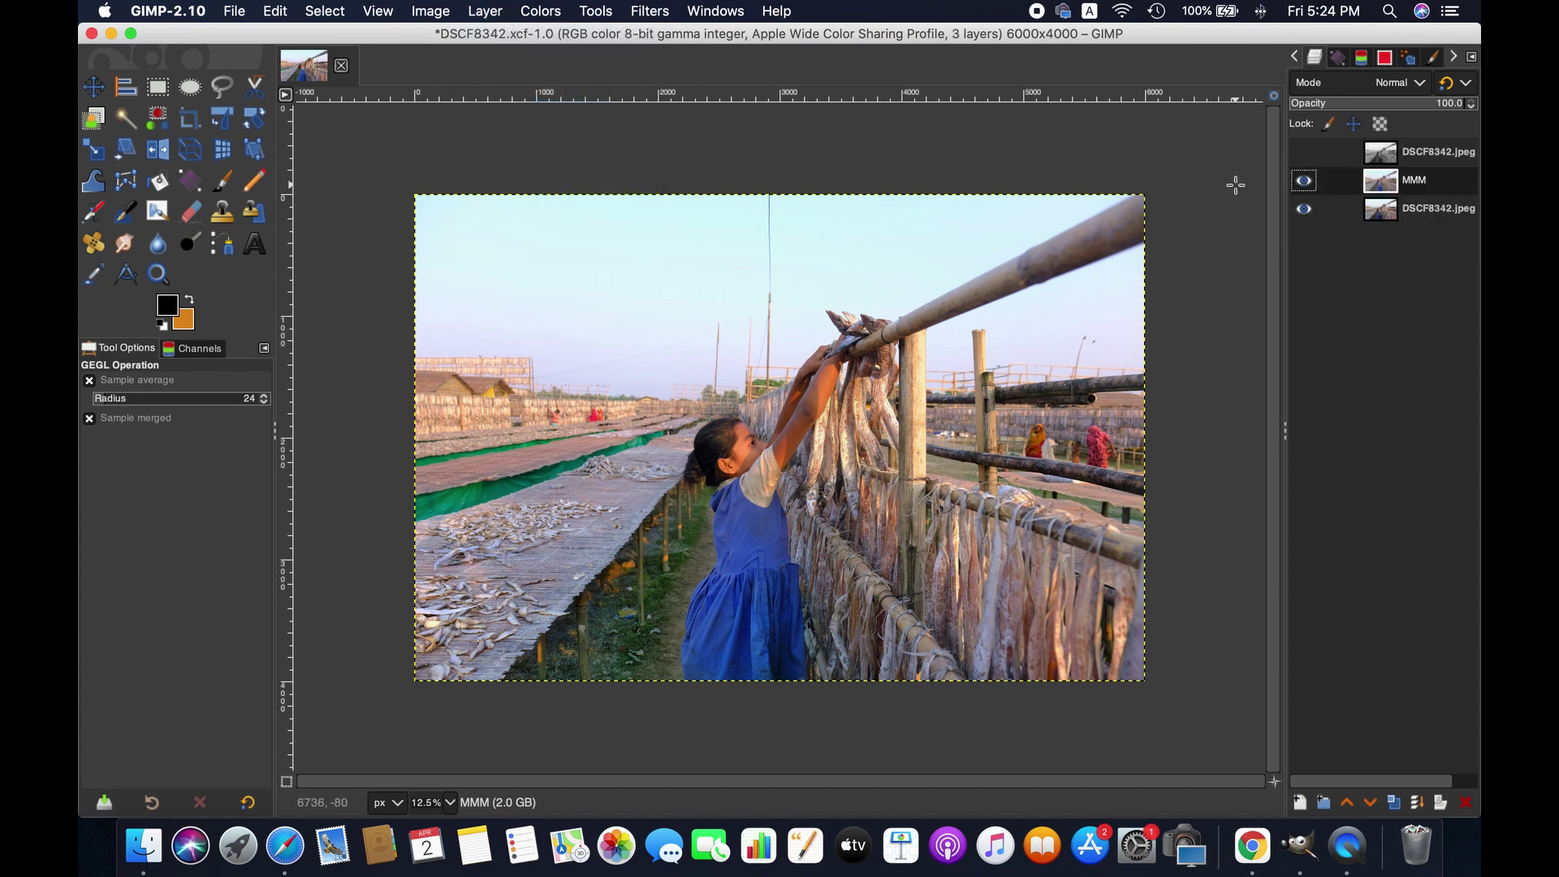
Toggle MMM off and on, then zoom the canvas to 25% and 20%.
click(1304, 182)
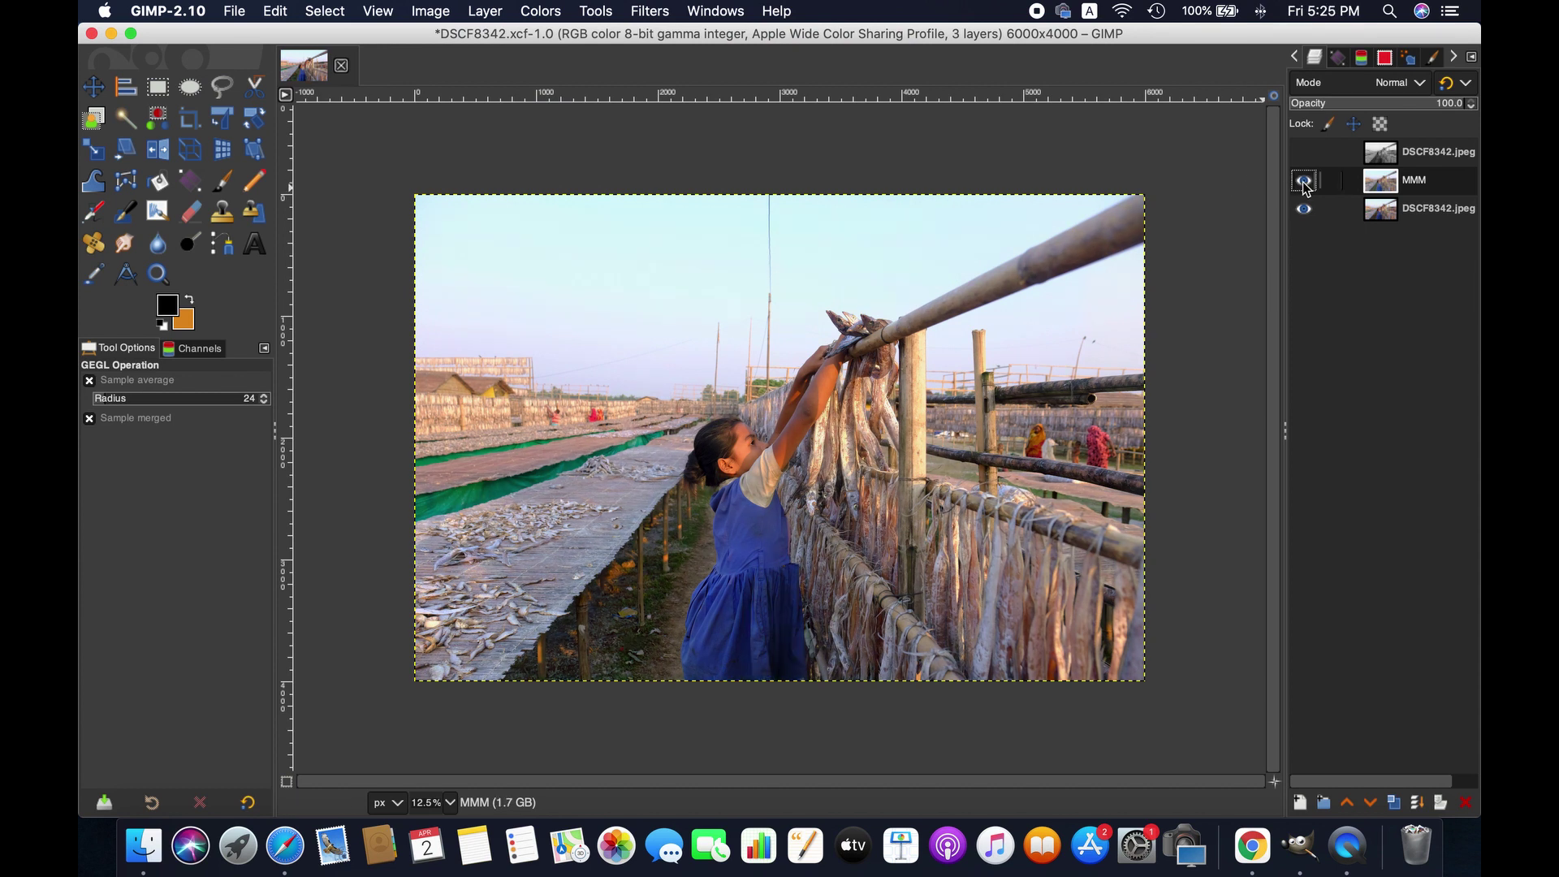
click(1304, 182)
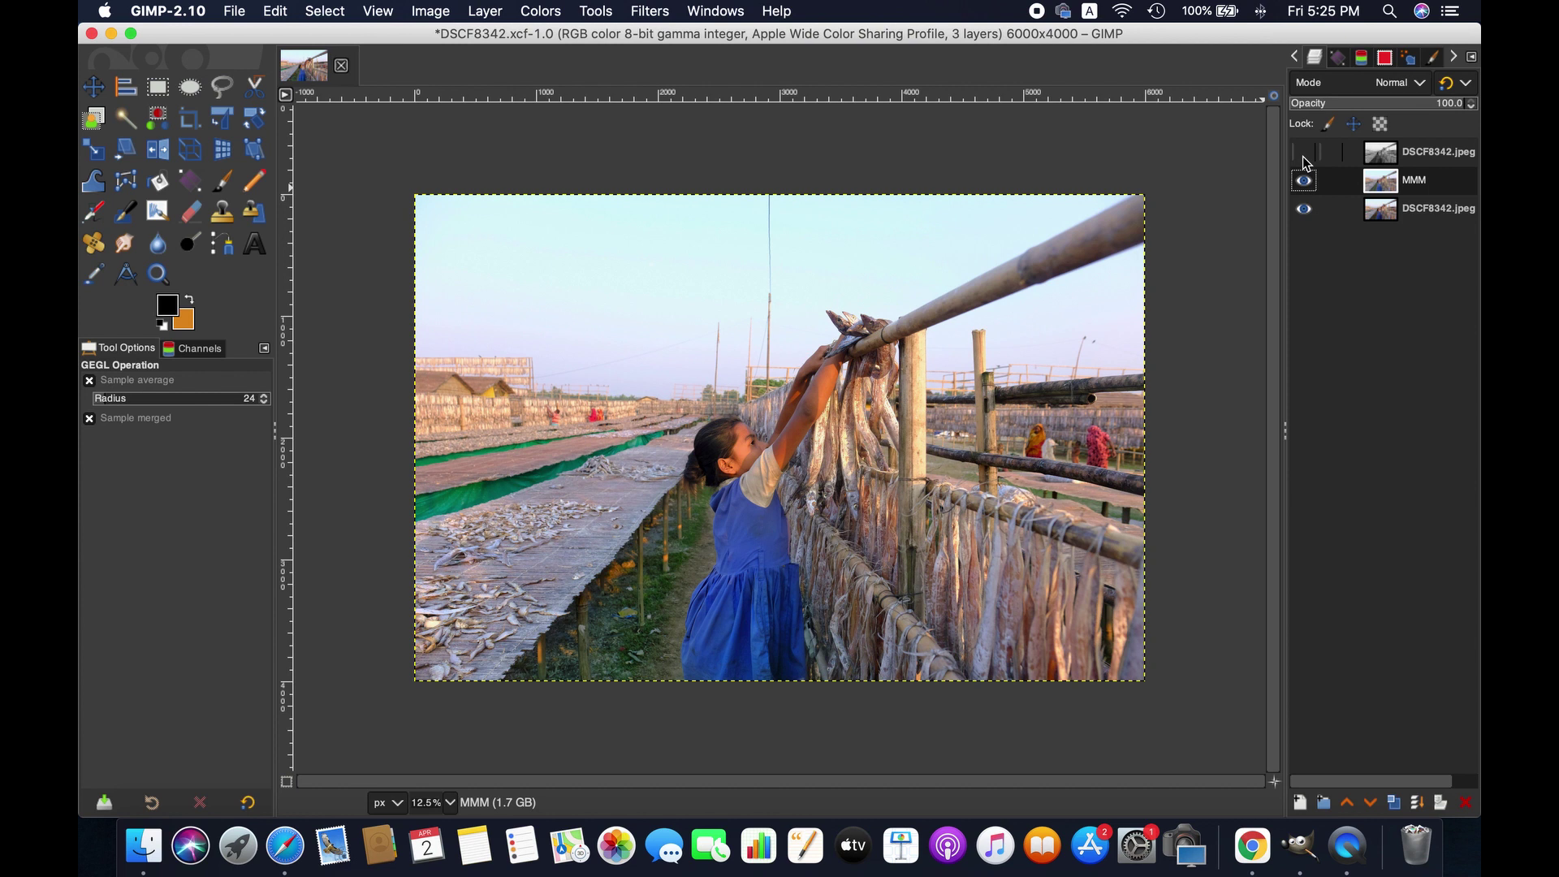
click(450, 803)
click(453, 759)
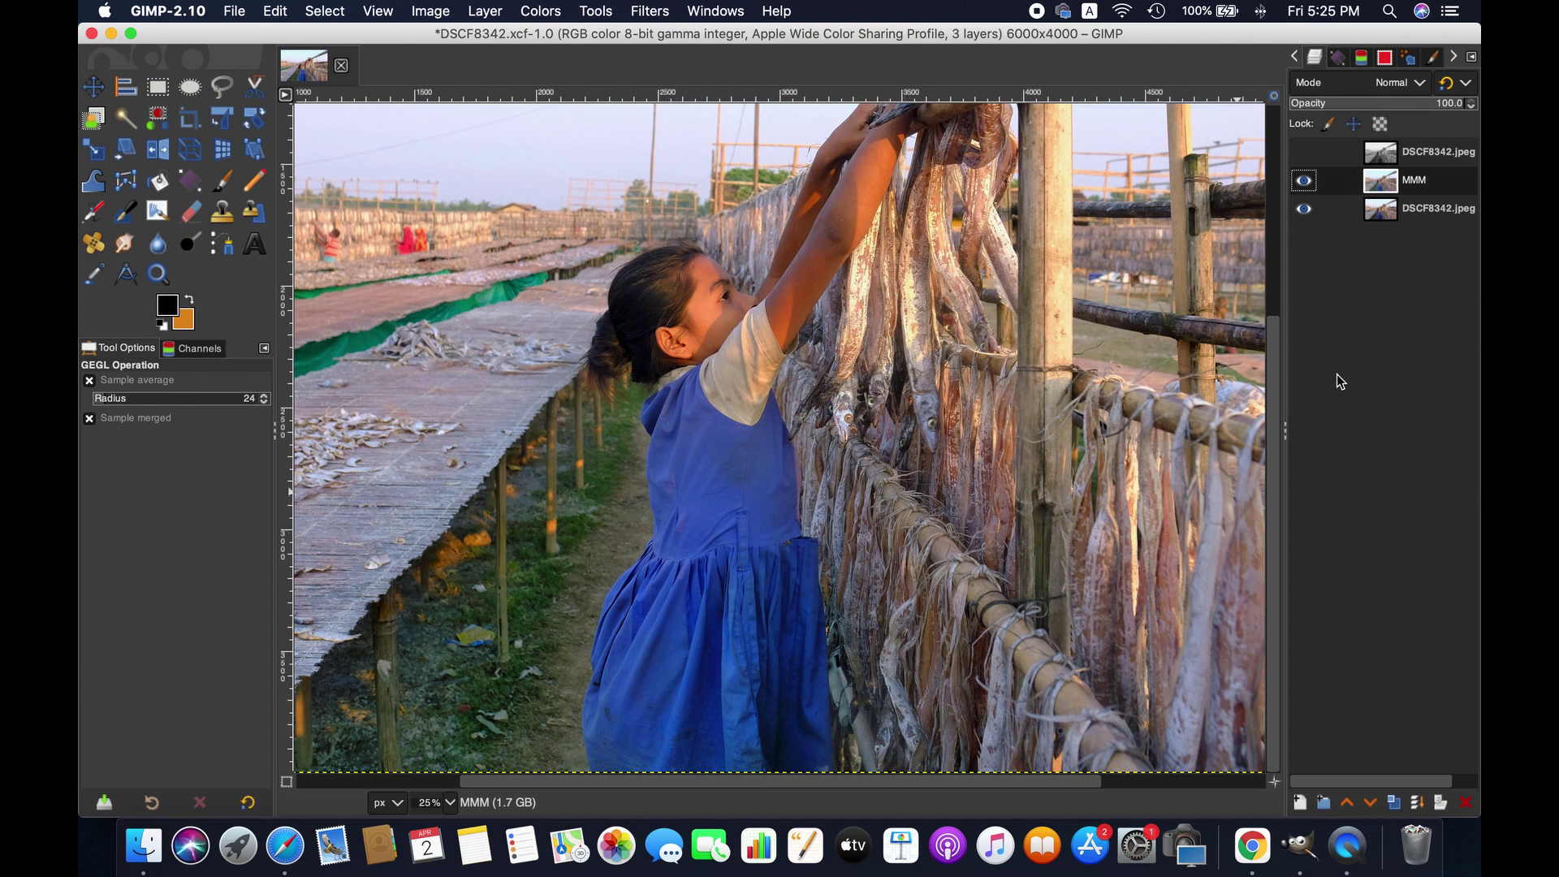
click(449, 803)
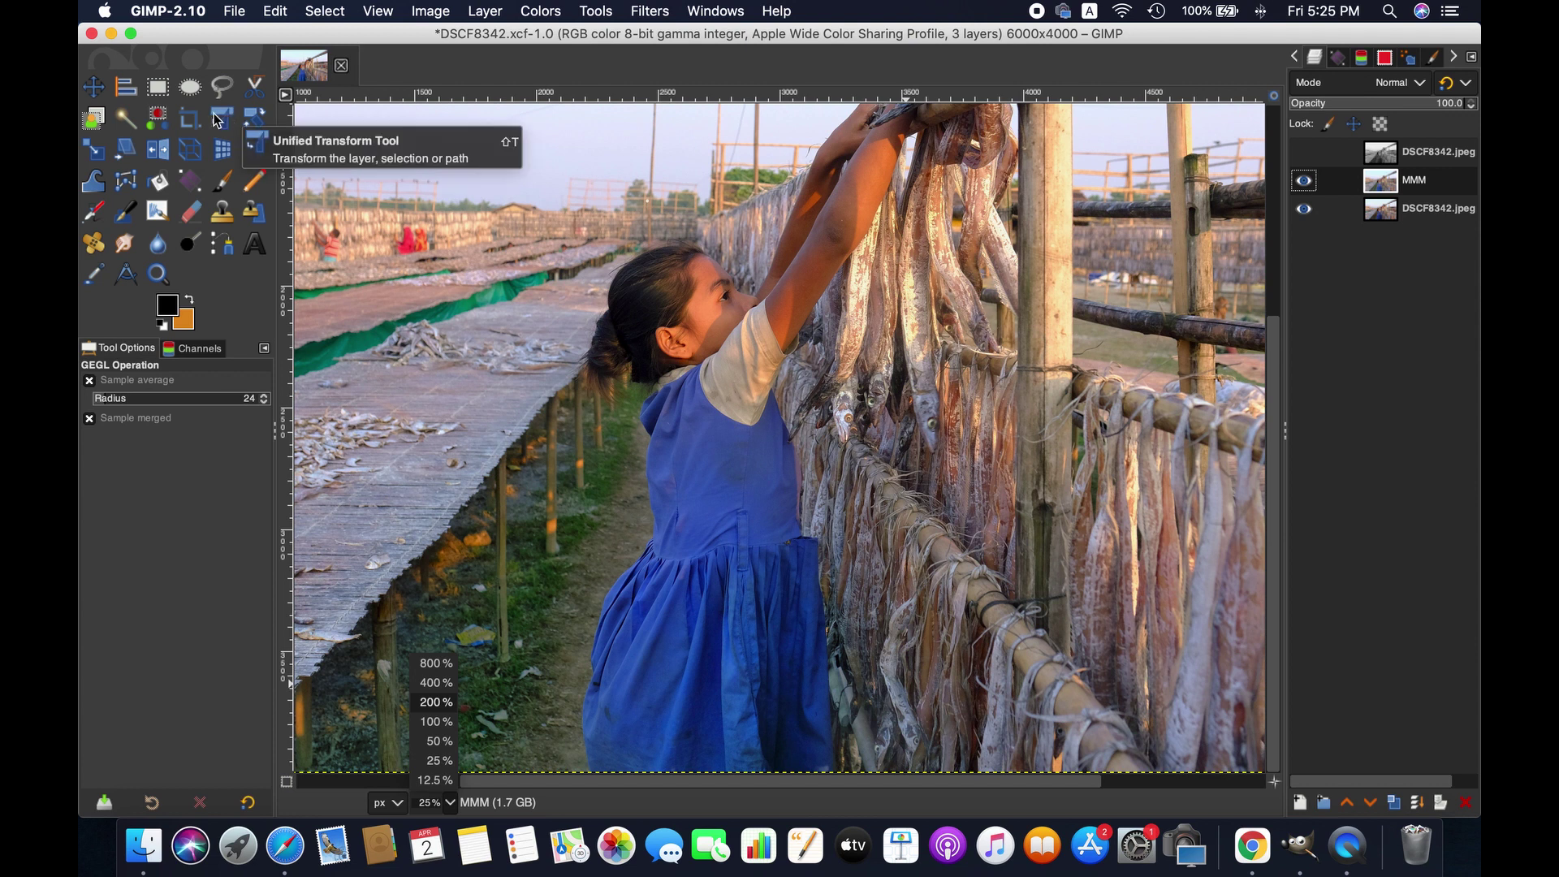
click(159, 275)
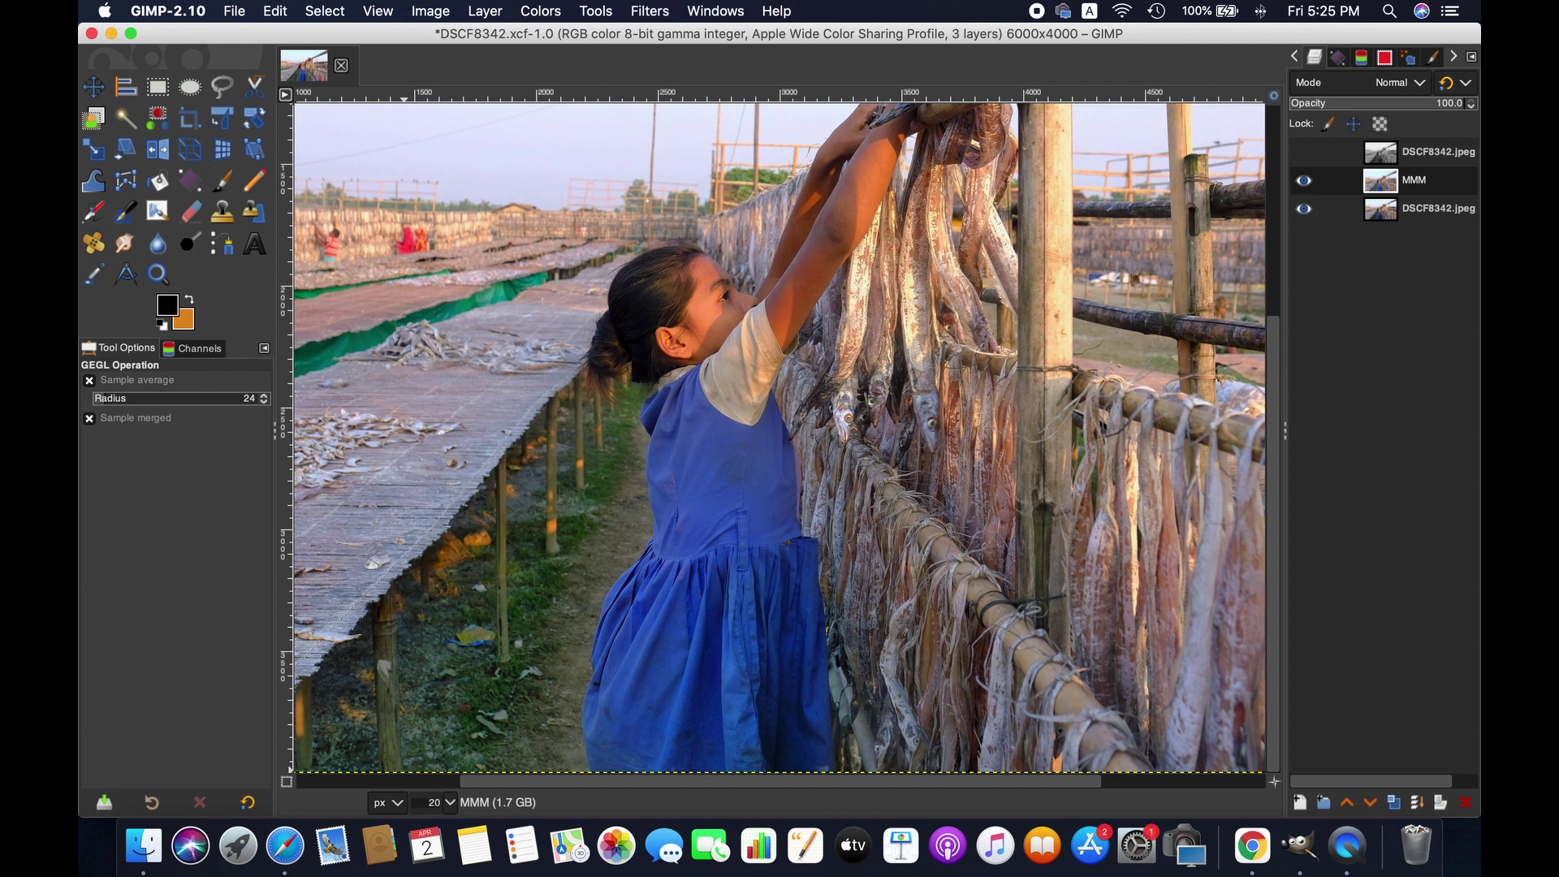
key(Return)
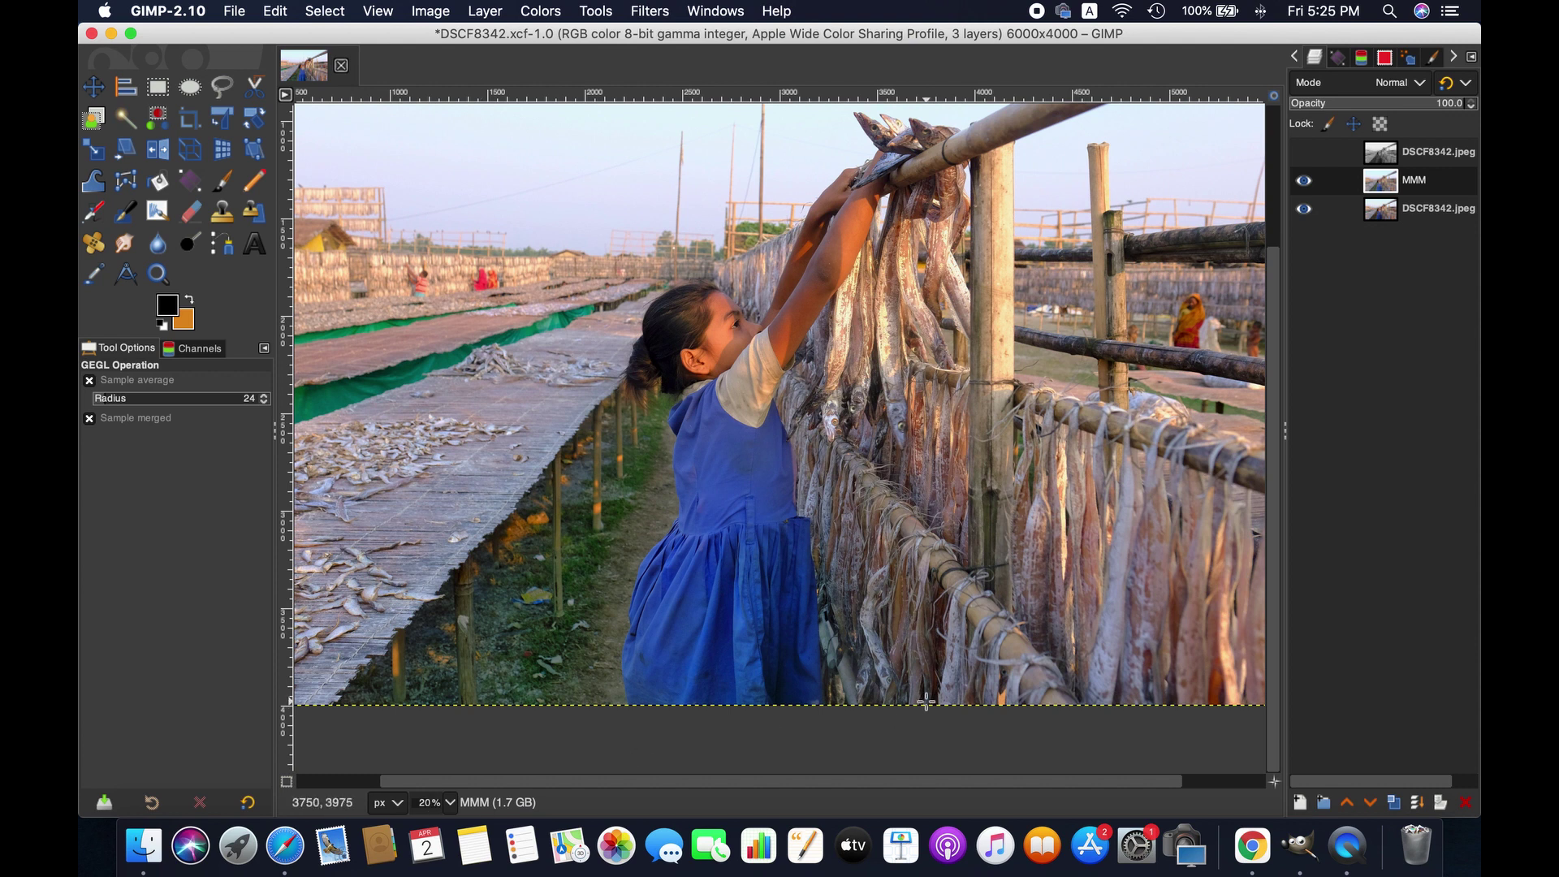
scroll(926, 700, up, 5)
scroll(926, 700, down, 3)
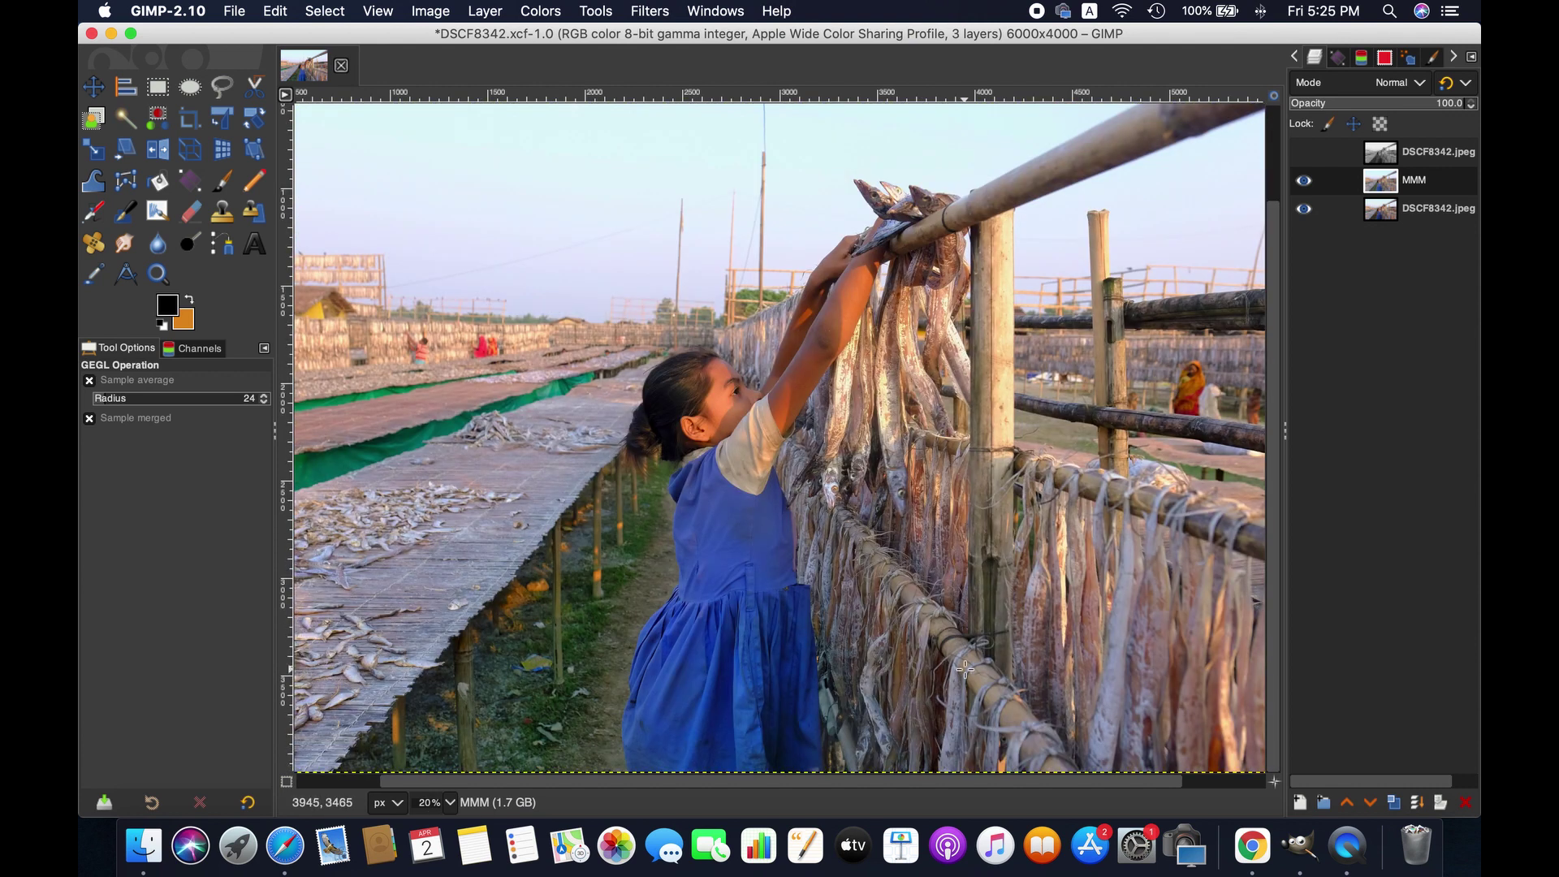
Hide MMM and view the original photo whole, then at 20% zoom while panning.
click(1305, 181)
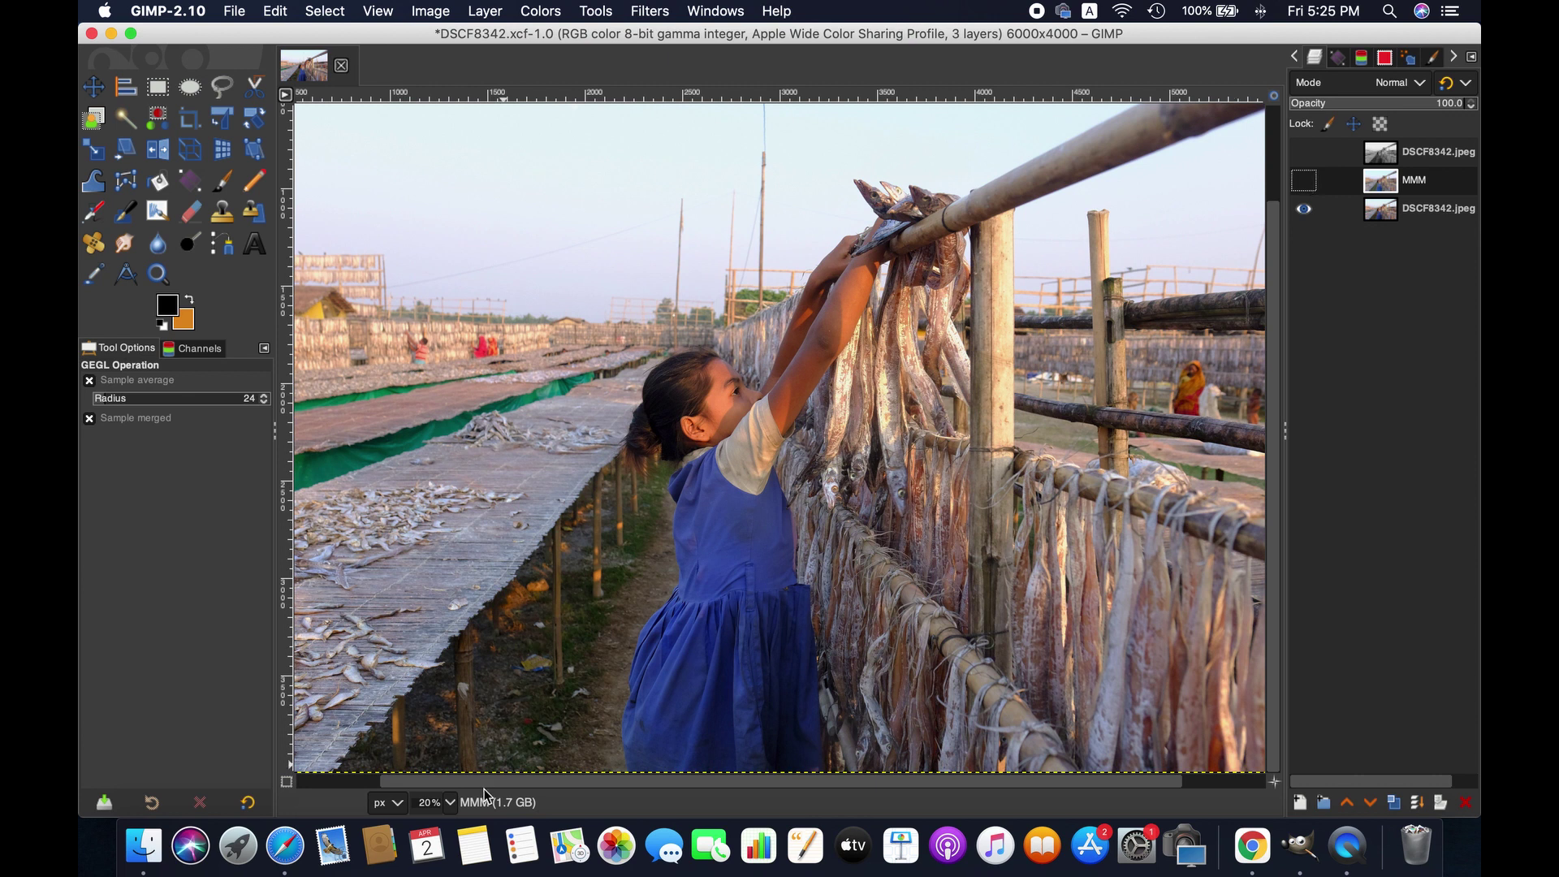
click(449, 802)
click(431, 780)
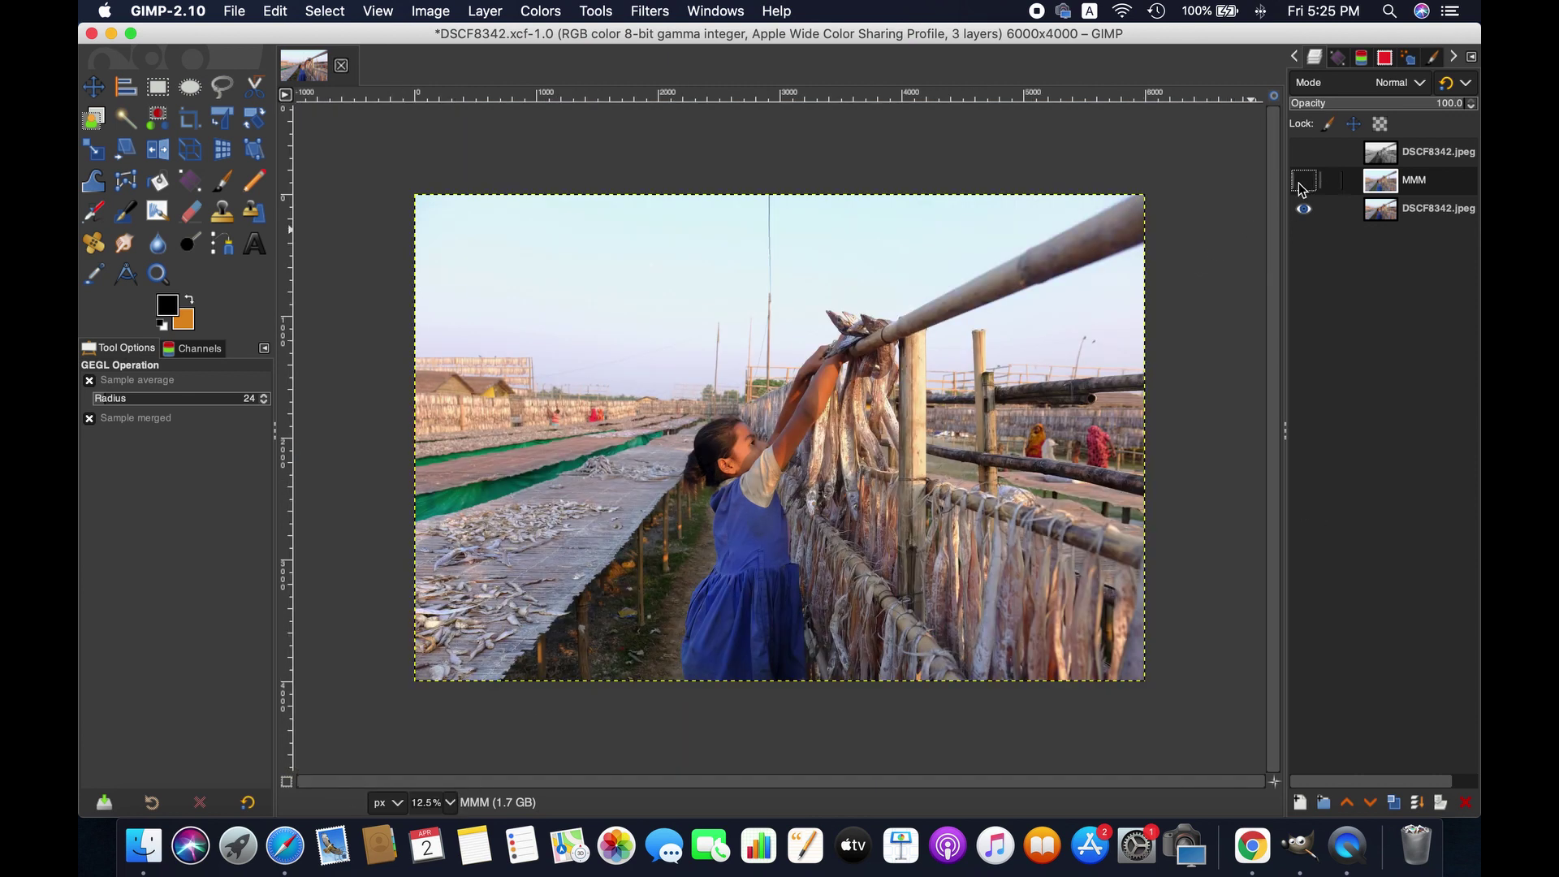
click(449, 802)
click(443, 763)
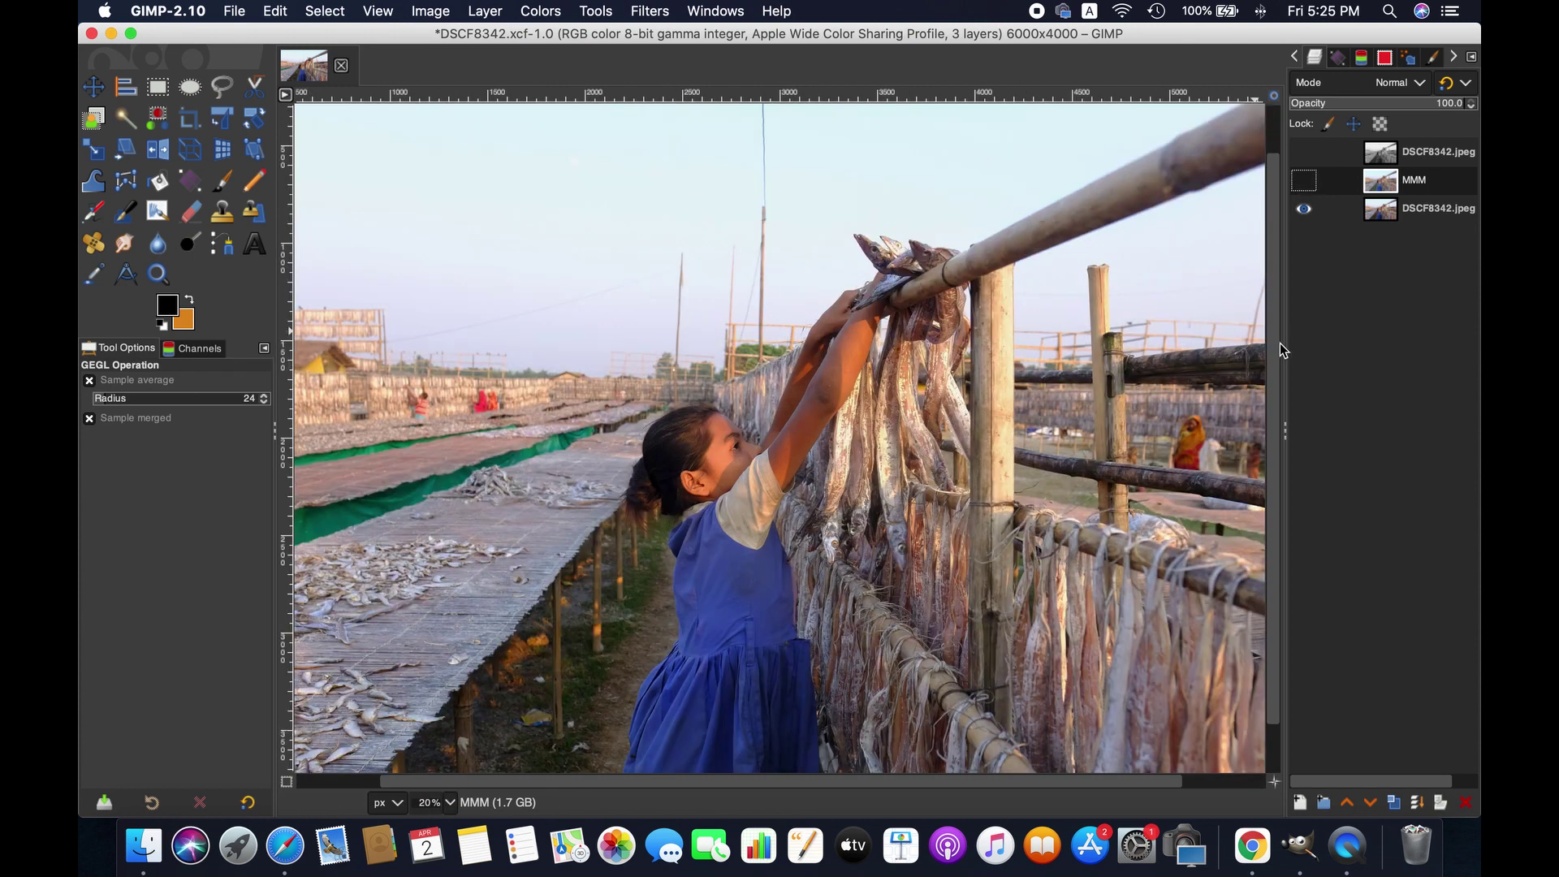
scroll(1276, 439, down, 2)
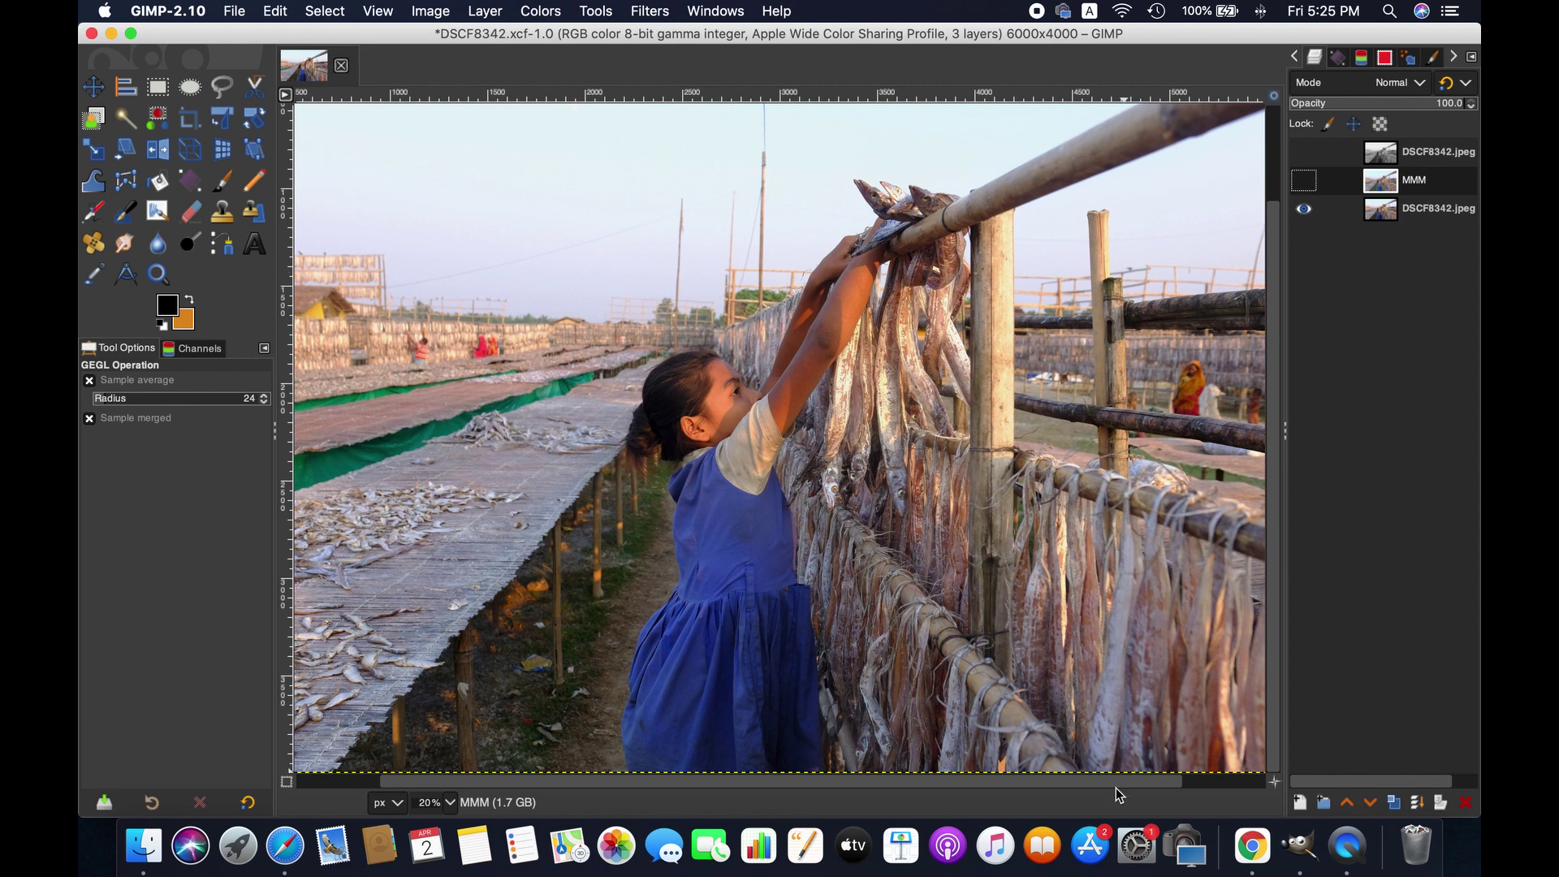
scroll(1113, 792, left, 3)
drag(1050, 801, 1111, 801)
Show MMM, zoom out to the whole photo, toggle it to compare, and leave it hidden.
click(1304, 180)
click(449, 802)
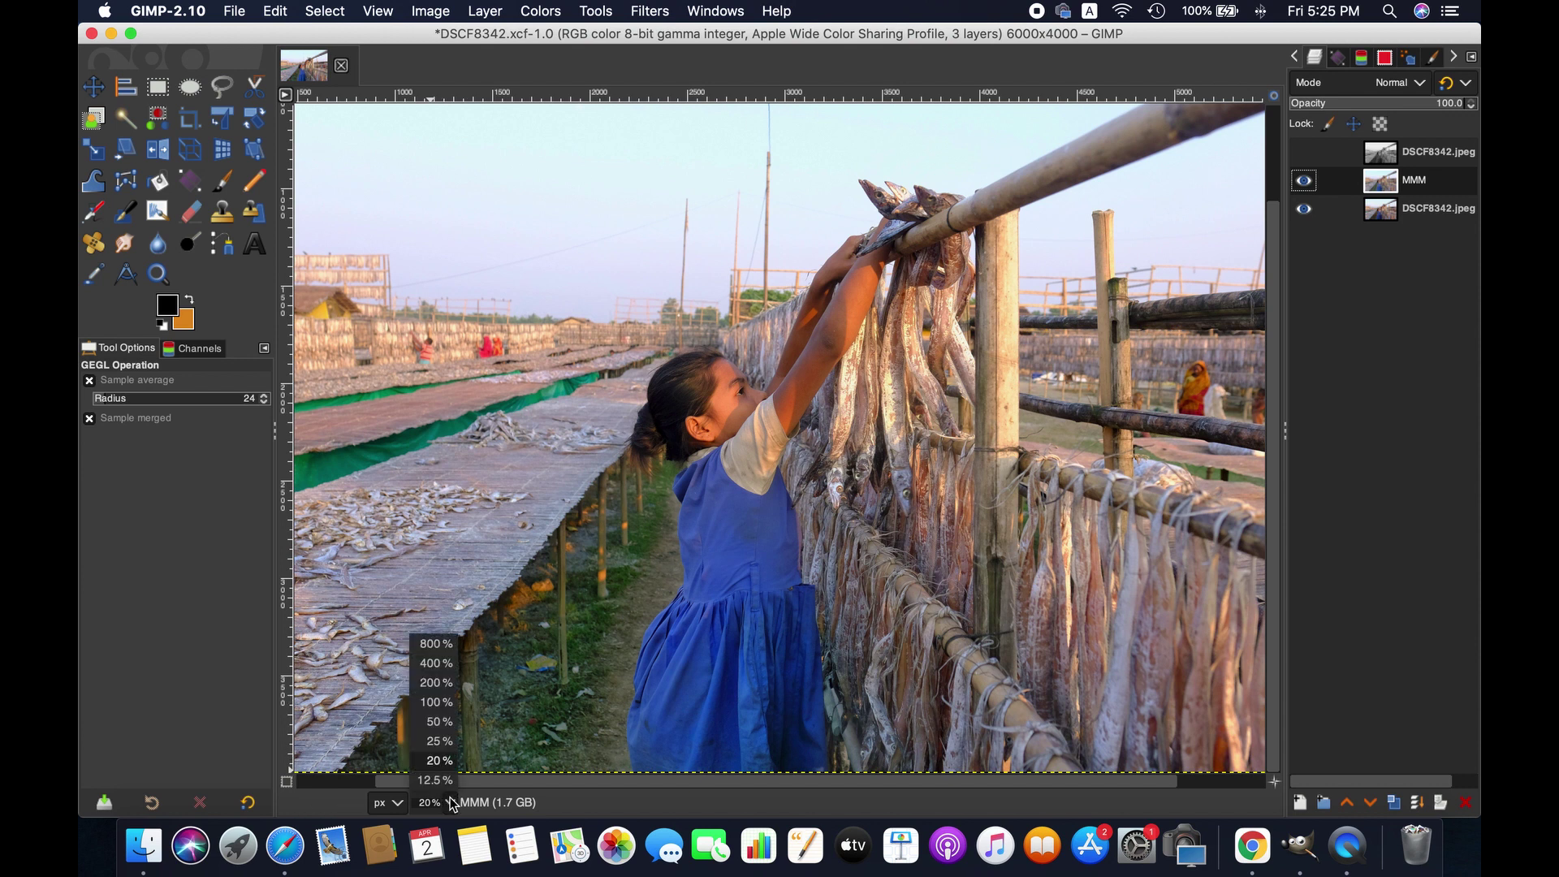
click(431, 780)
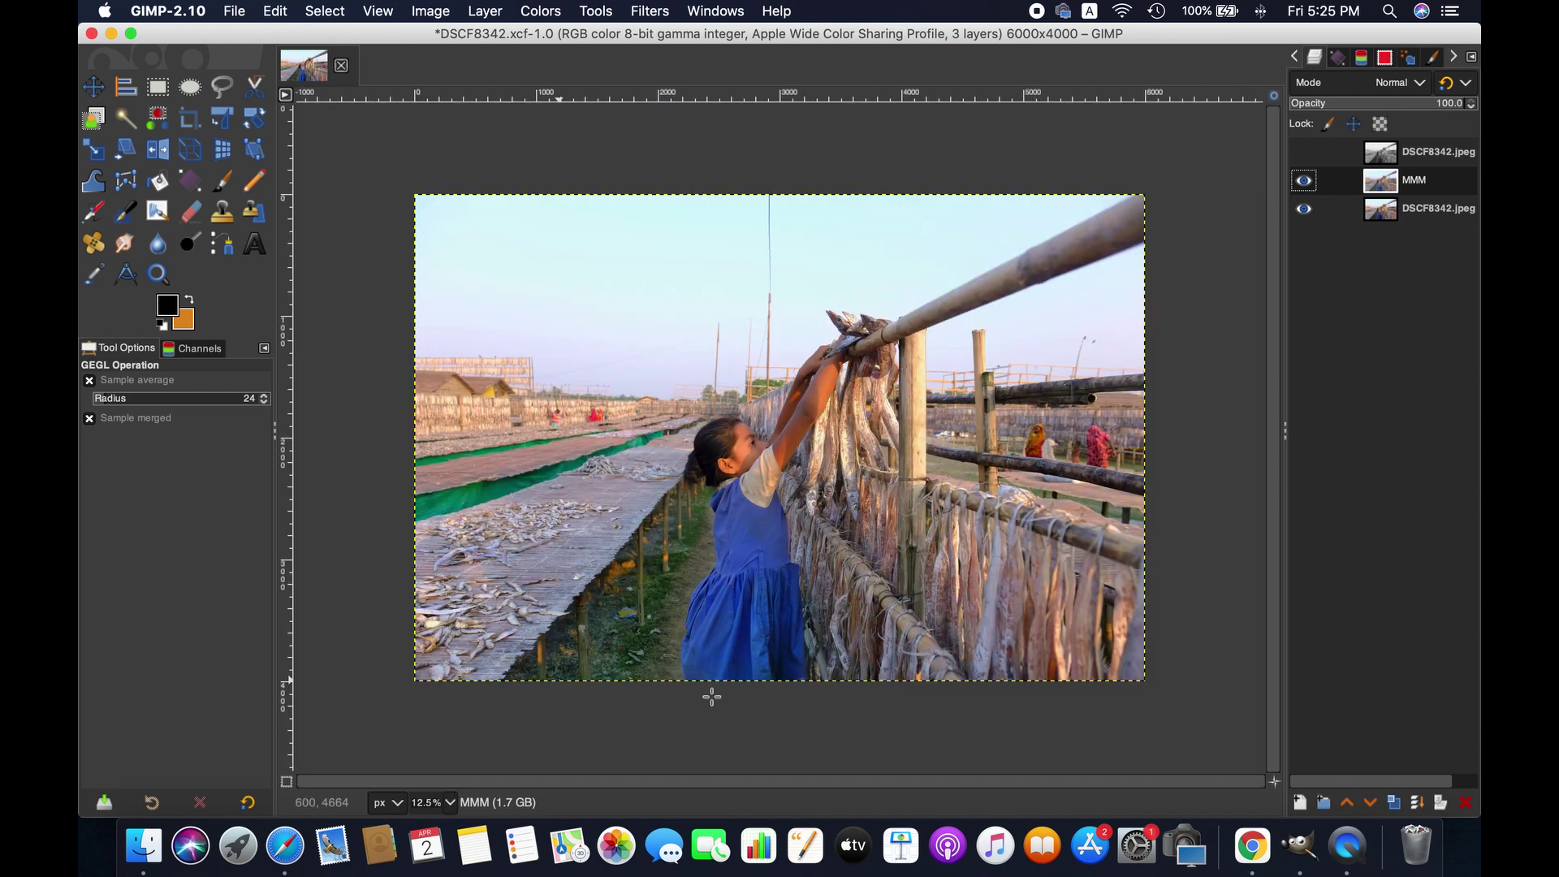
click(1304, 179)
click(1304, 179)
click(1306, 180)
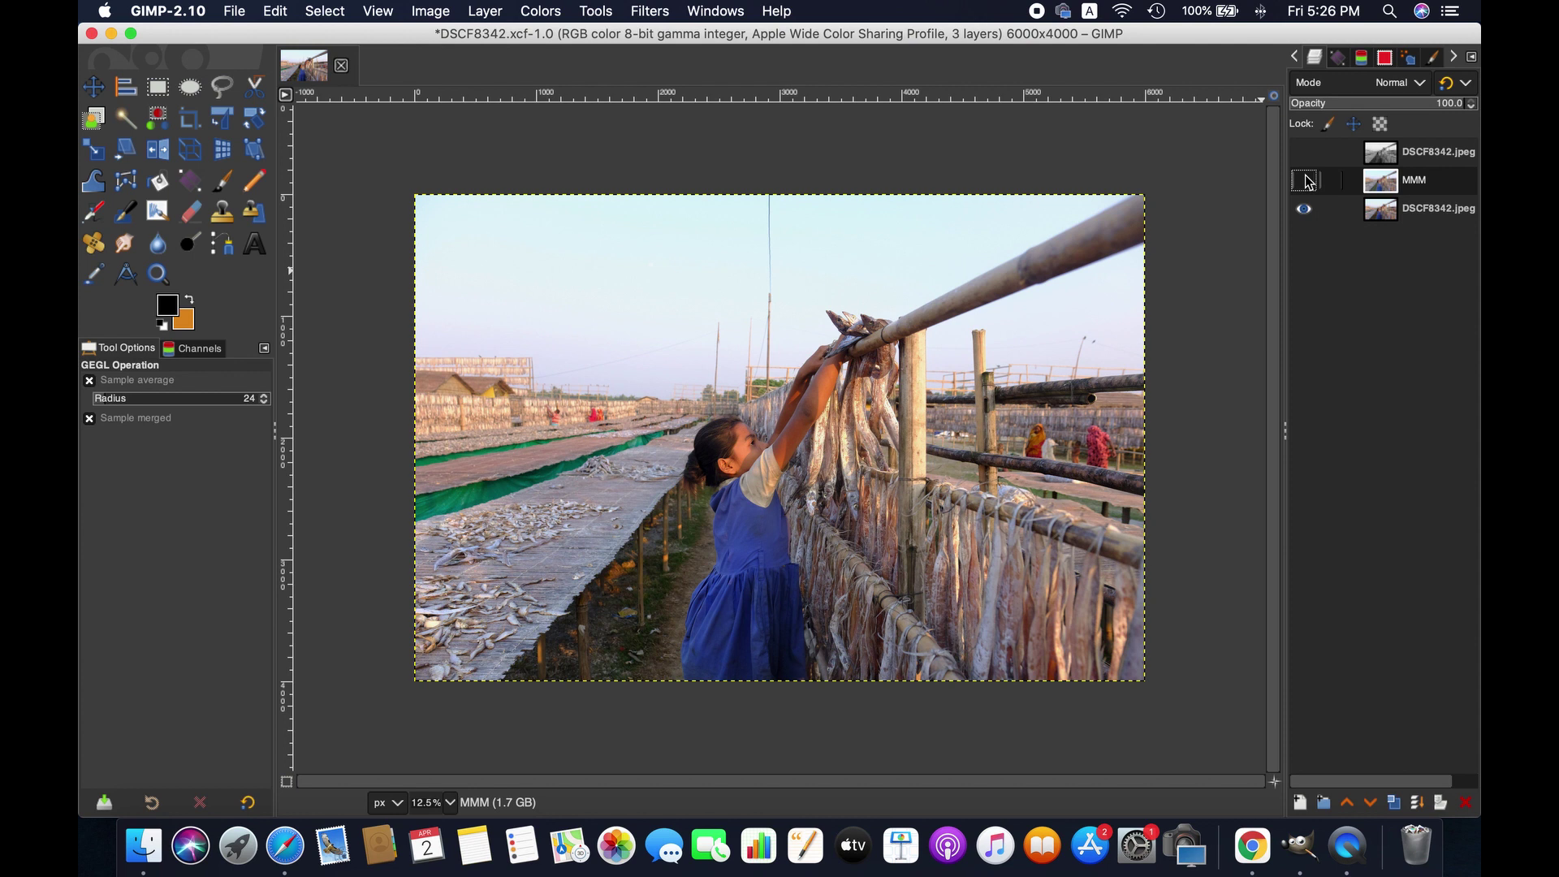